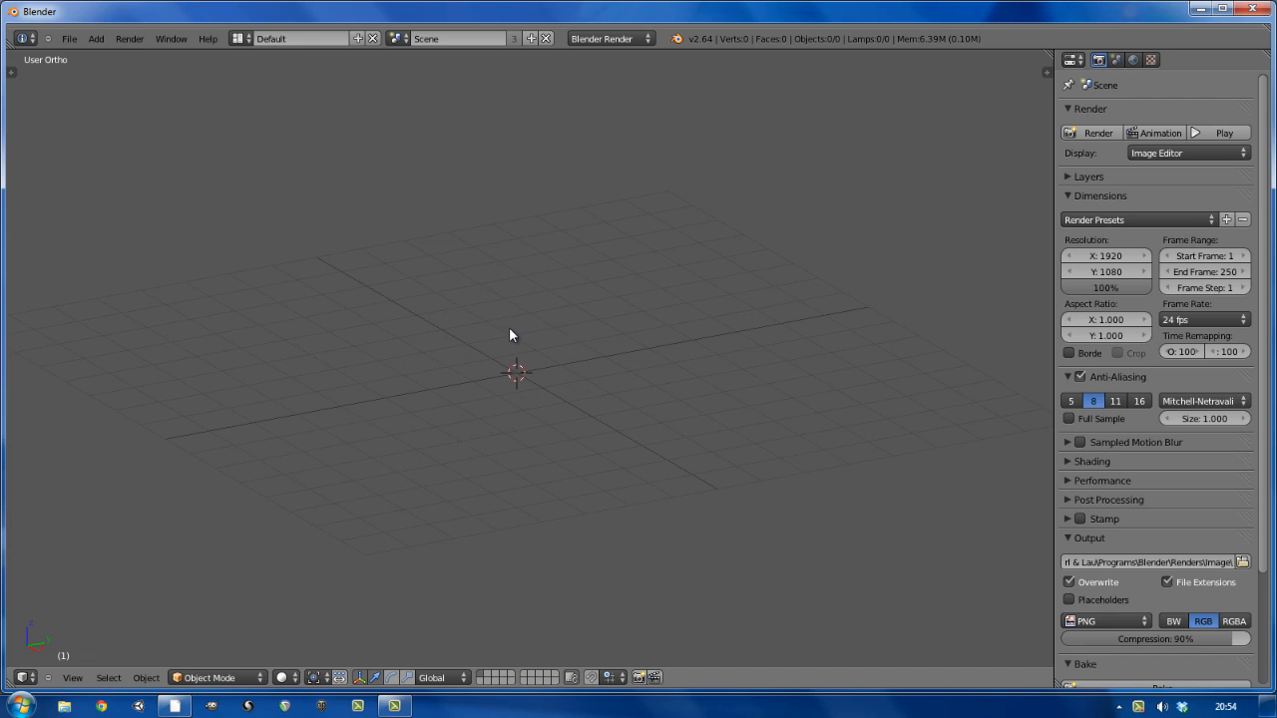
Start the Screencast Keys display in the 3D view
key(n)
click(923, 480)
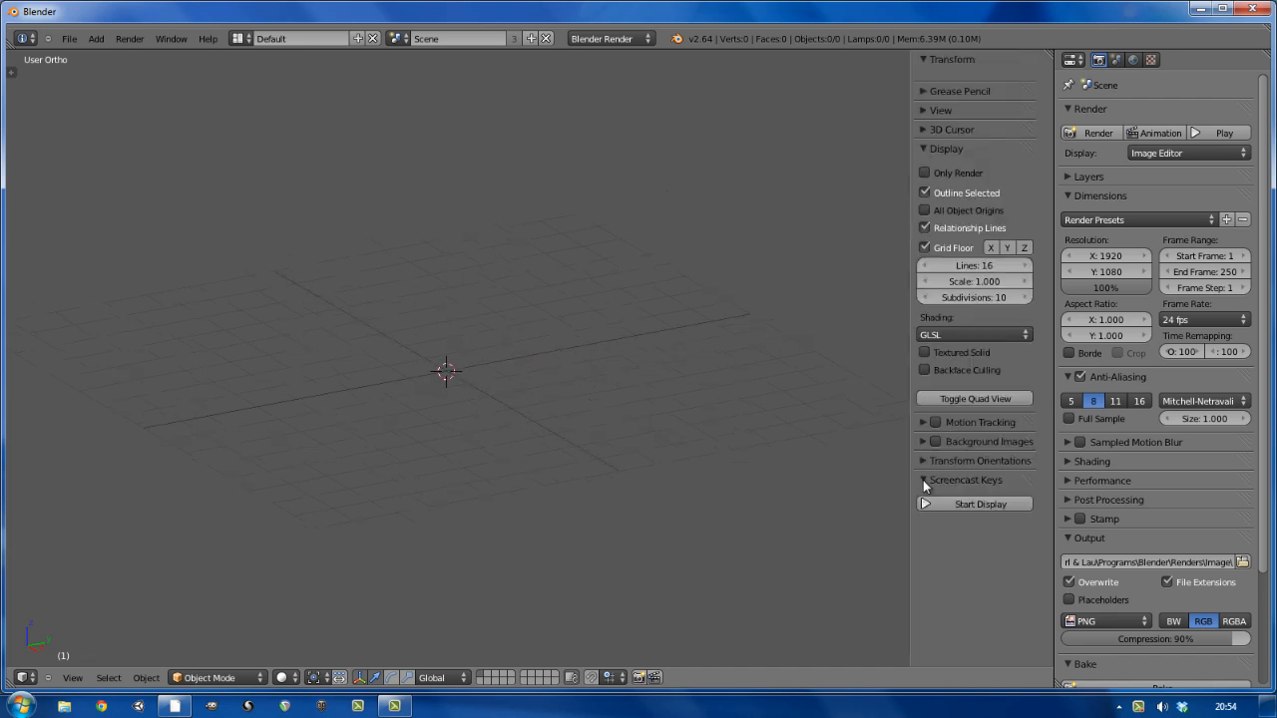
click(940, 505)
click(924, 480)
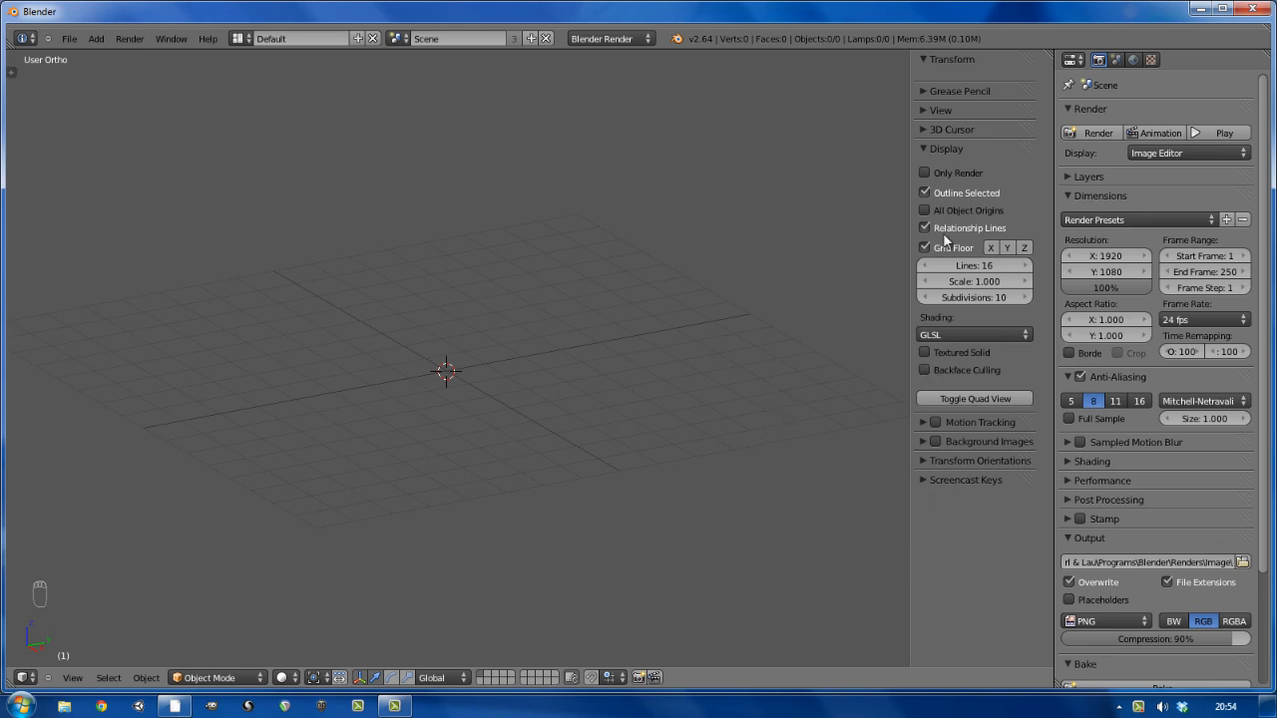
Enable background images for the 3D view and add an image slot
click(937, 440)
click(923, 439)
click(941, 465)
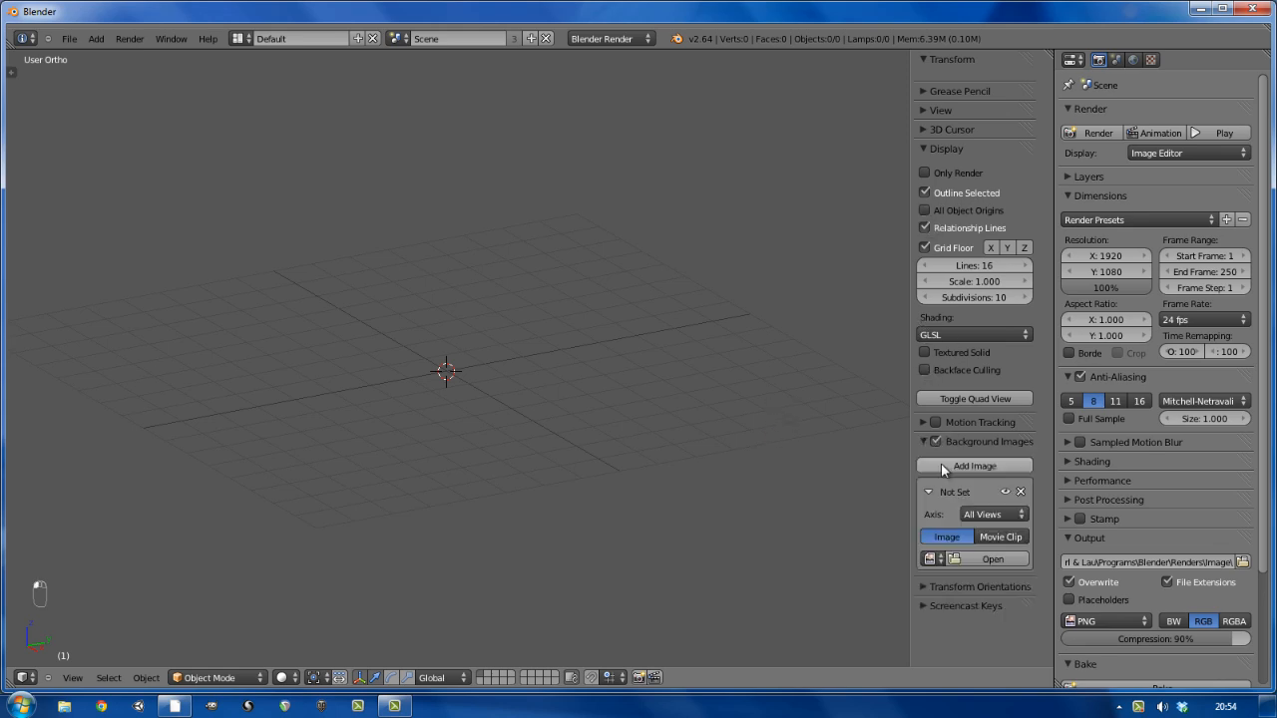
Load Whiting guide.jpg from the Whiting\Reference Images folder on the Desktop as the background image
click(955, 561)
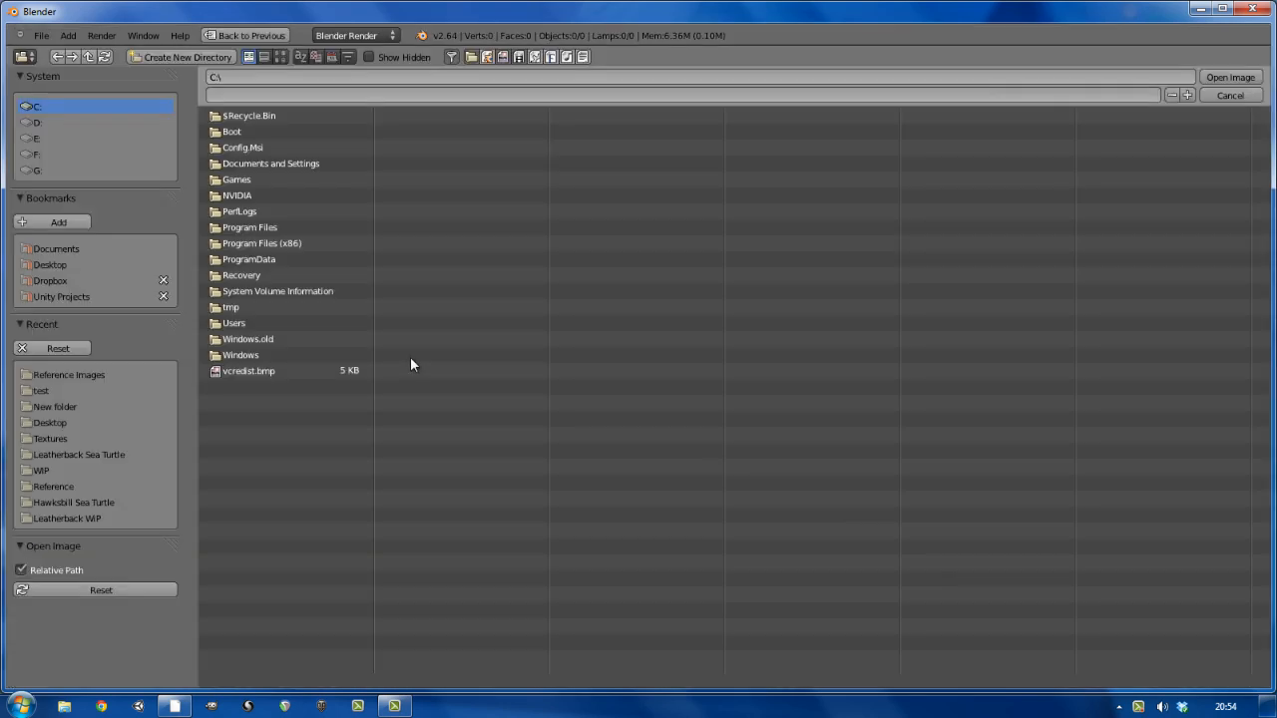
click(55, 263)
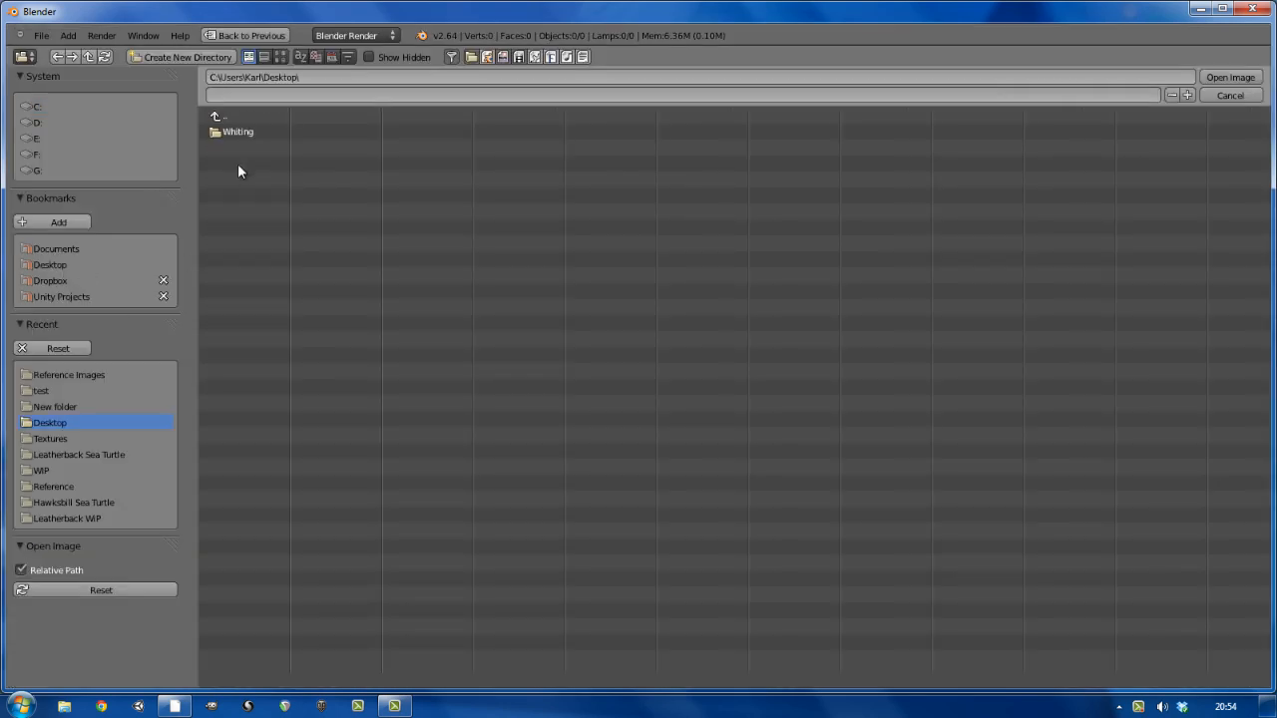
click(238, 132)
click(238, 131)
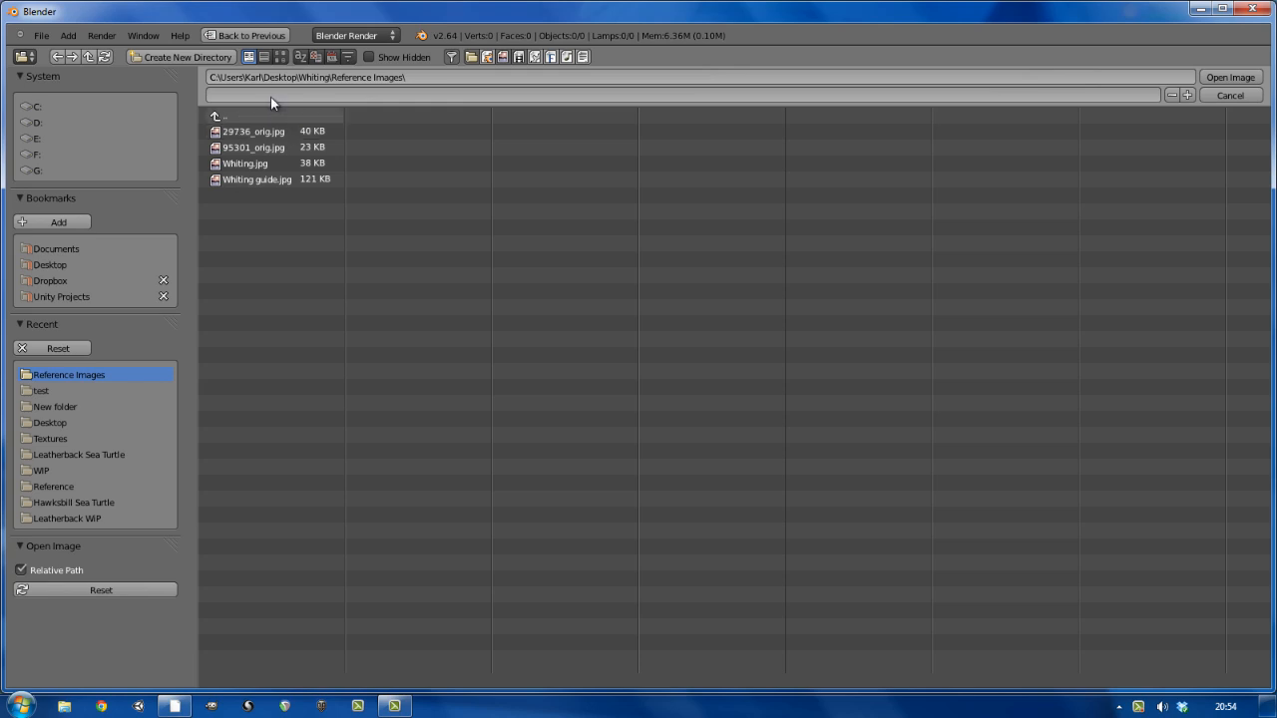
click(276, 60)
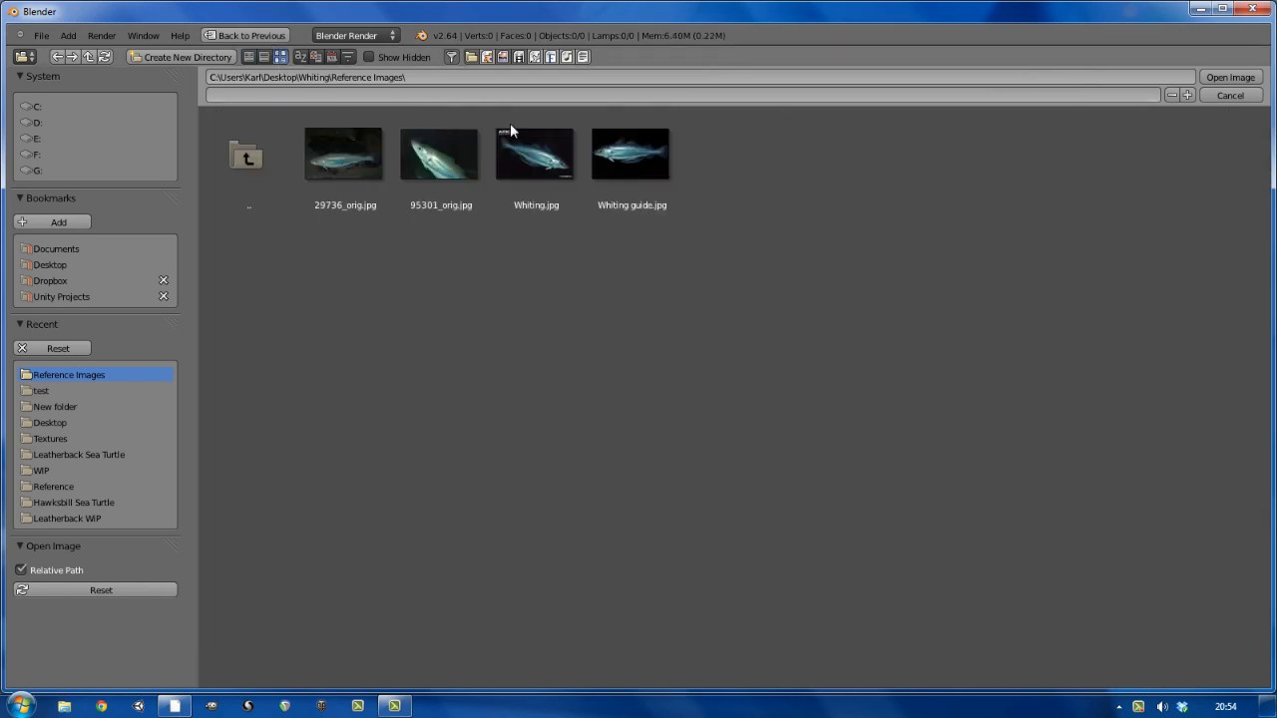
click(652, 163)
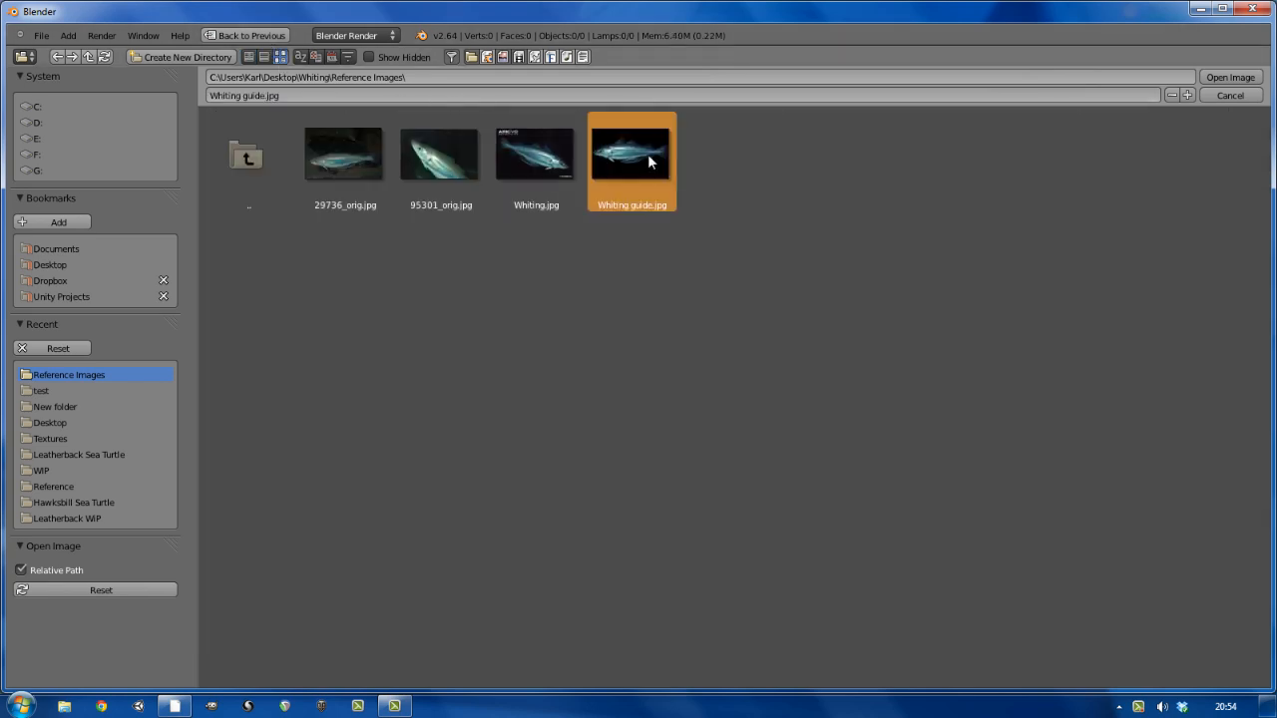
click(1255, 80)
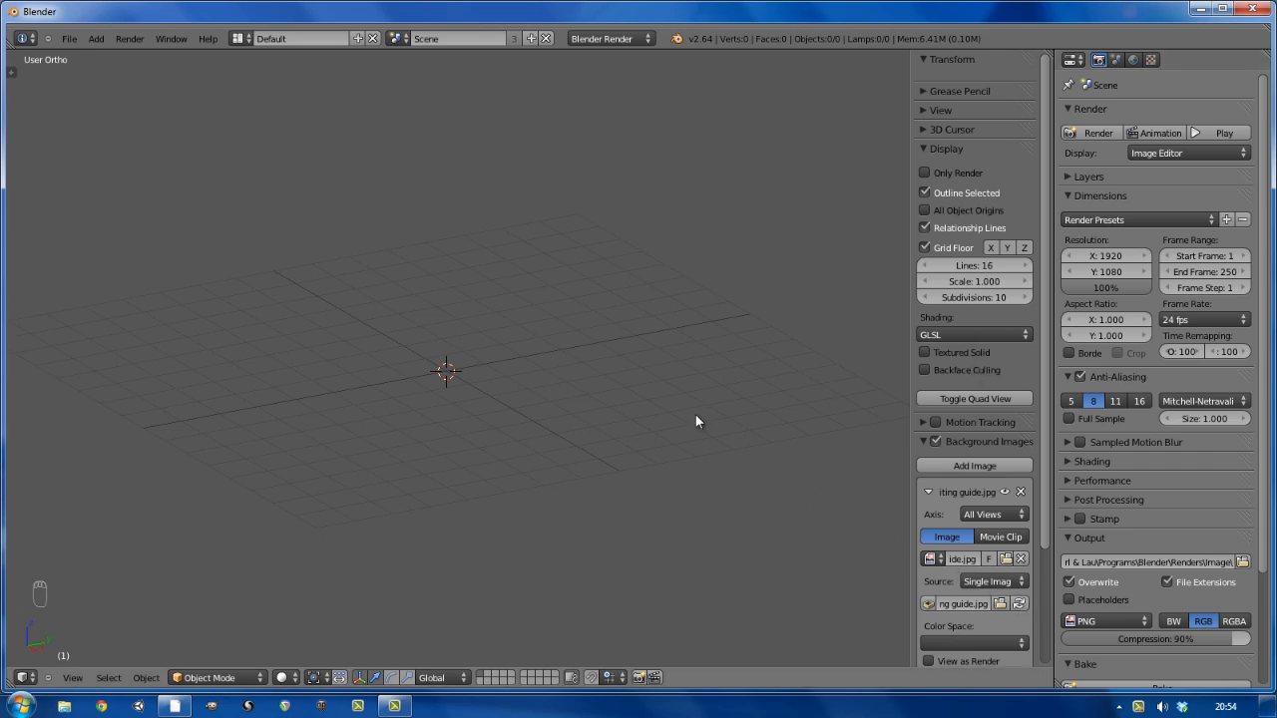
Set the background image's opacity to 1.000 and restrict its axis to the Right view
key(KP_3)
scroll(979, 539, down, 3)
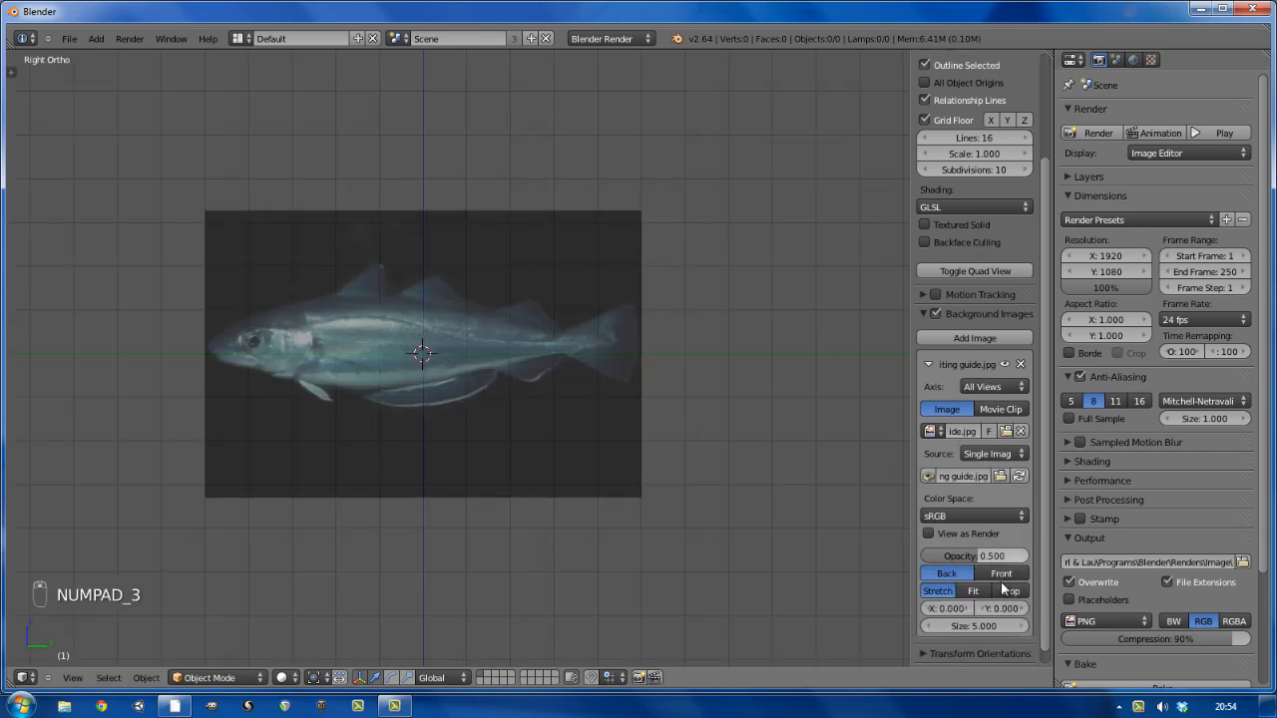
drag(997, 555, 1064, 555)
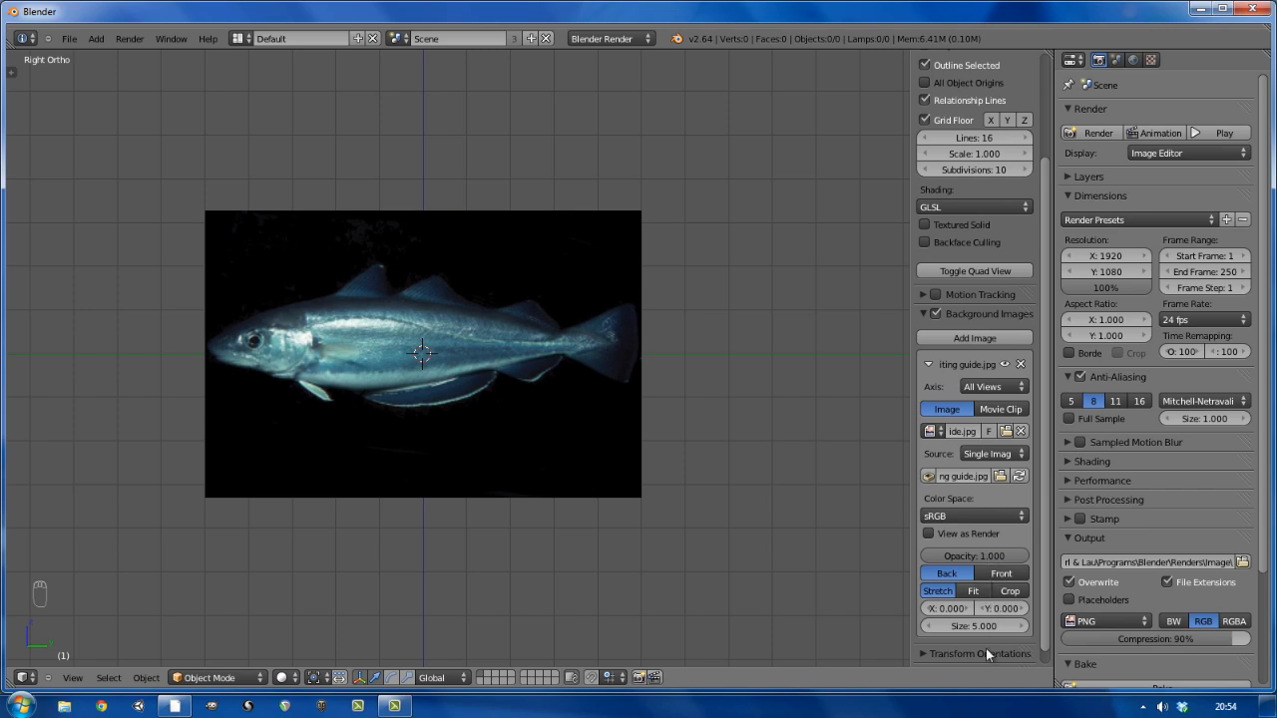
click(990, 386)
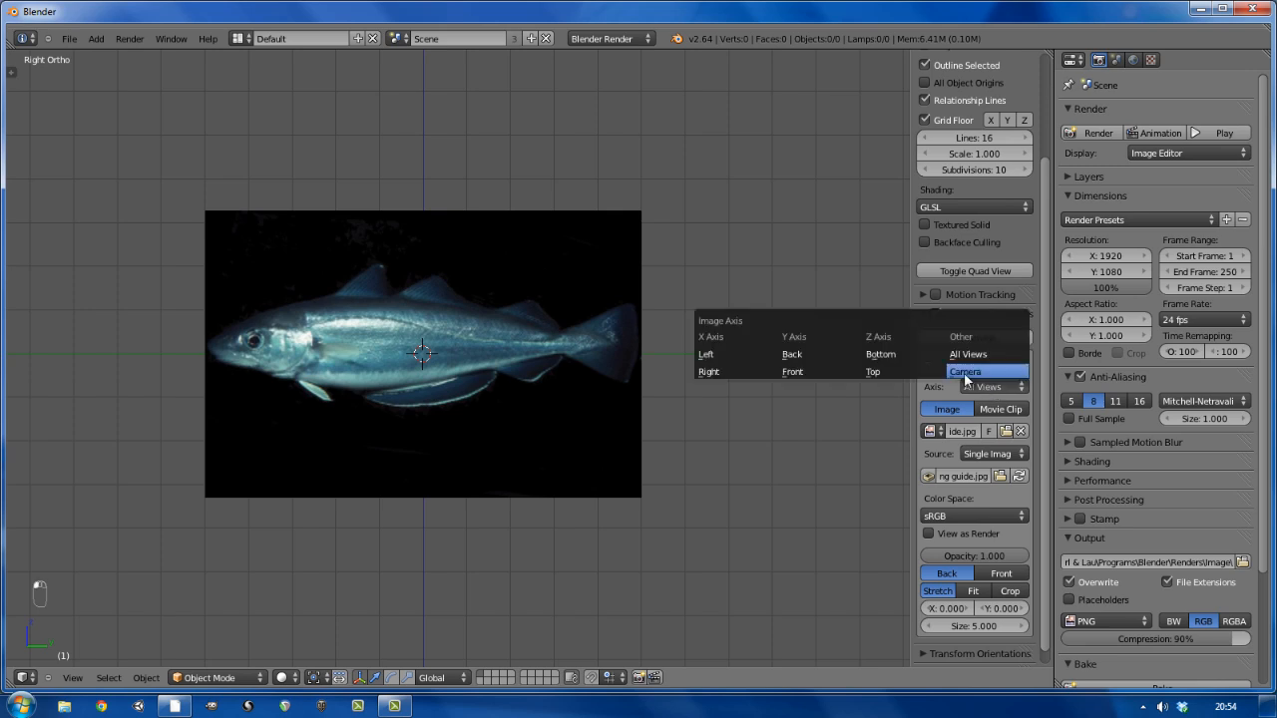
click(711, 374)
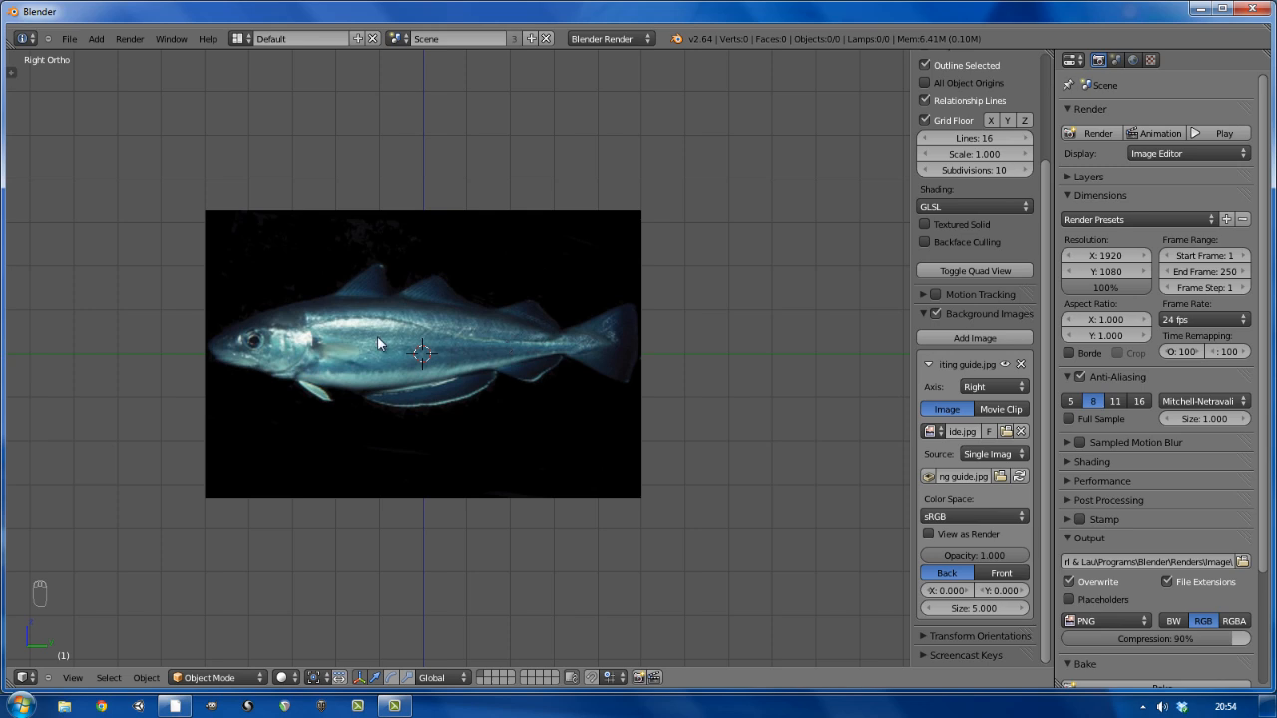
scroll(377, 336, up, 5)
middle_drag(517, 375, 477, 368)
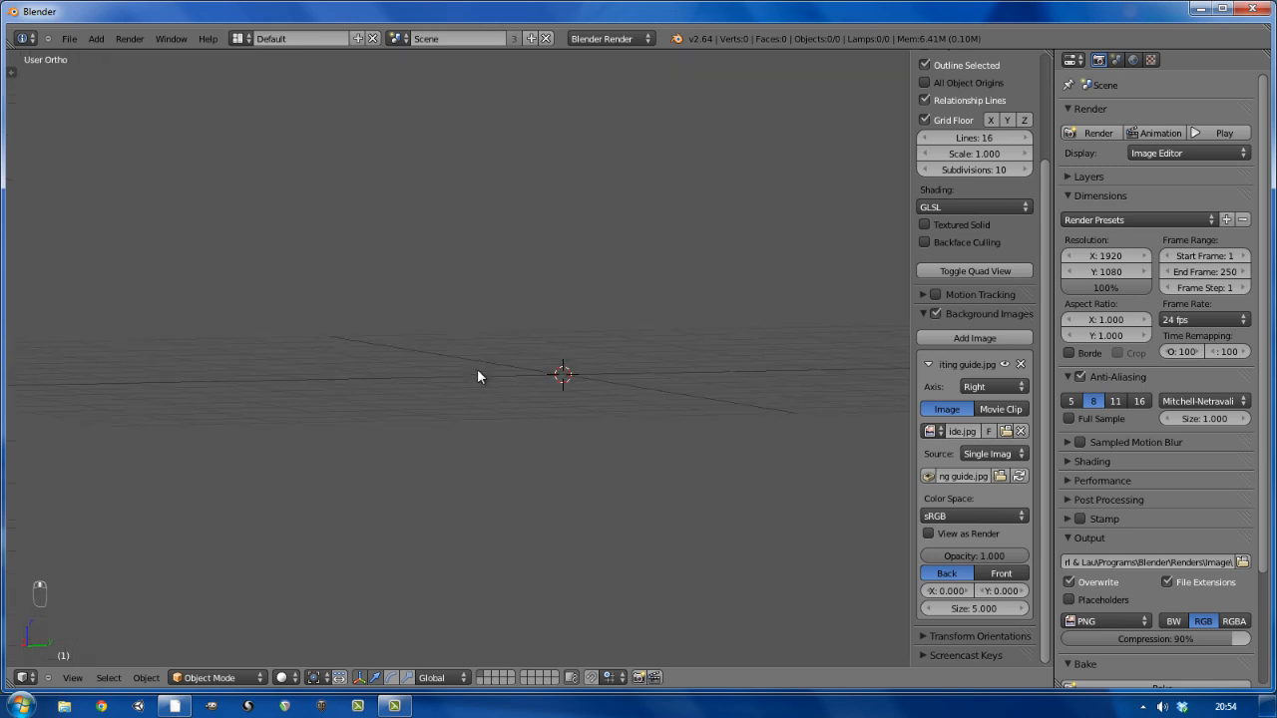
key(KP_3)
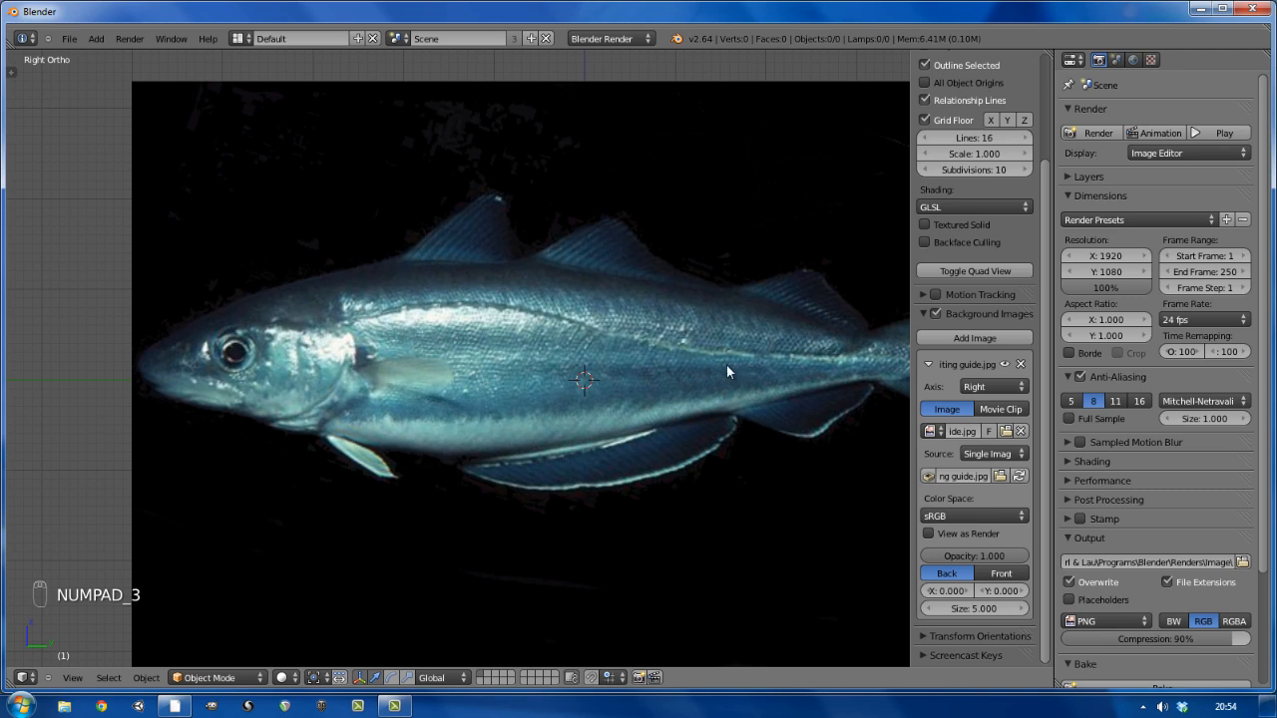
Offset the background image to X 1.960 and Y -0.340
shift+middle_drag(726, 365, 673, 362)
key(n)
scroll(652, 365, down, 4)
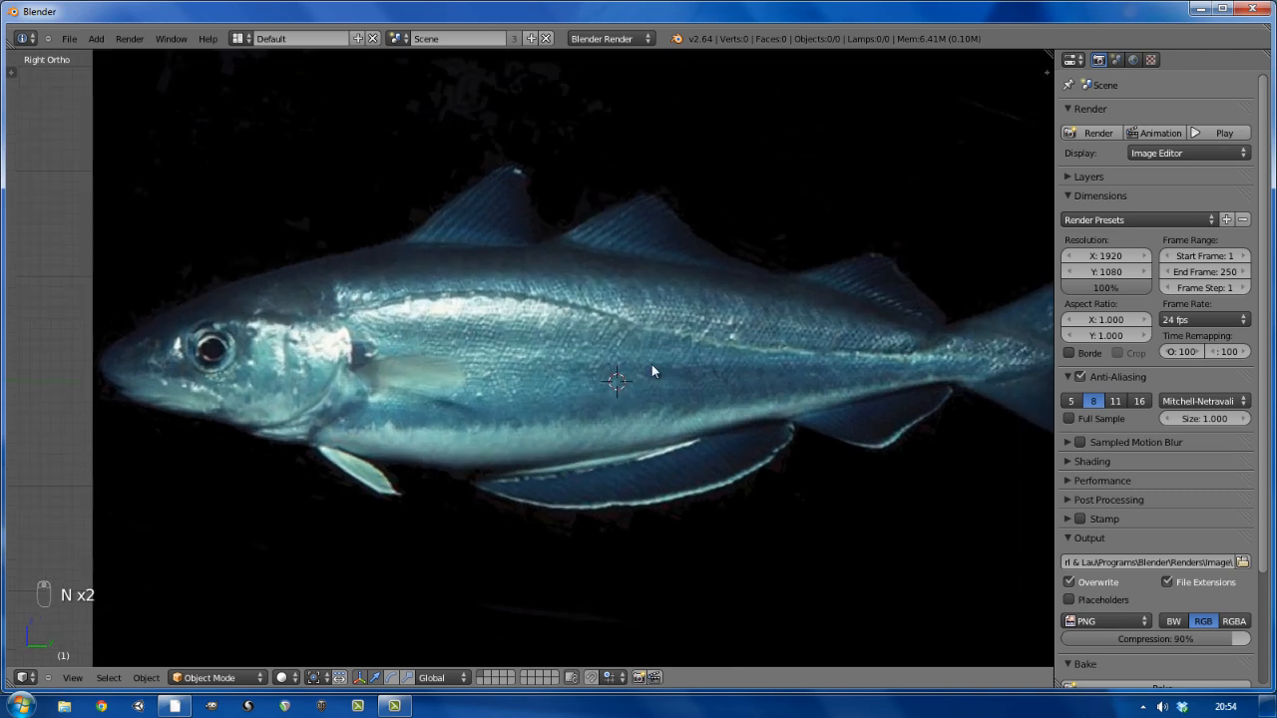
shift+middle_drag(663, 360, 591, 356)
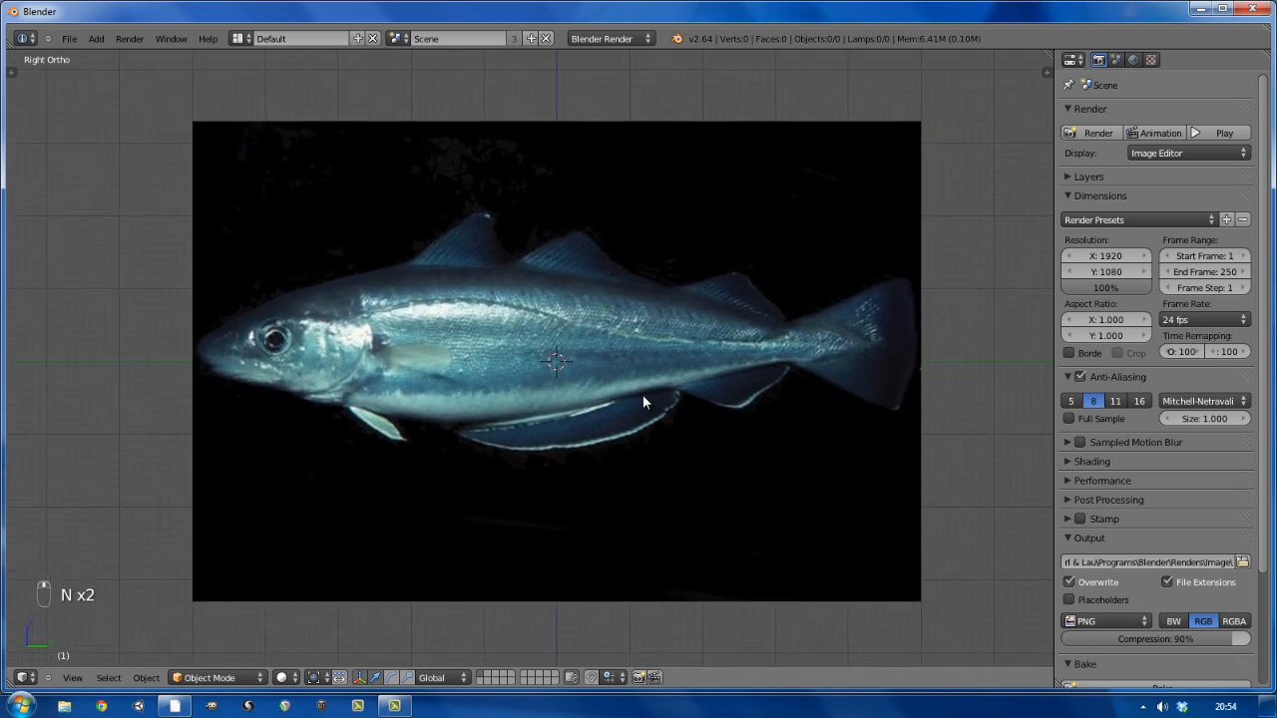
key(n)
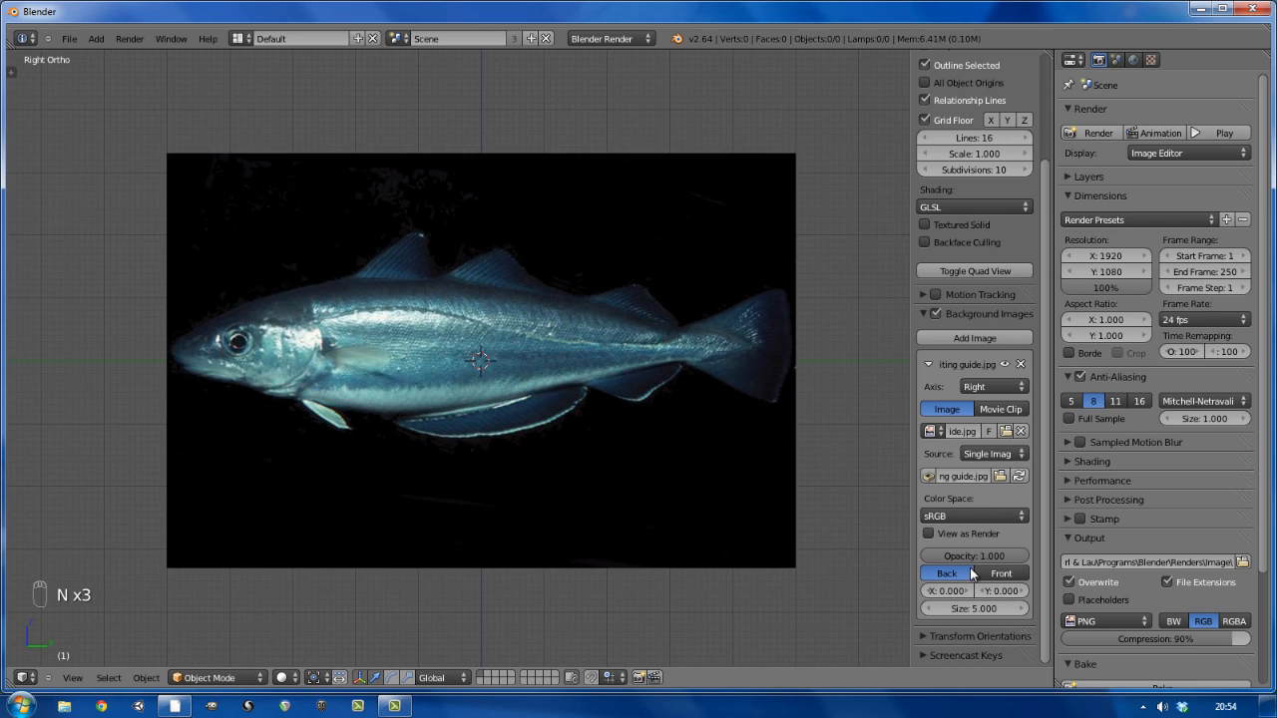
drag(951, 595, 1107, 625)
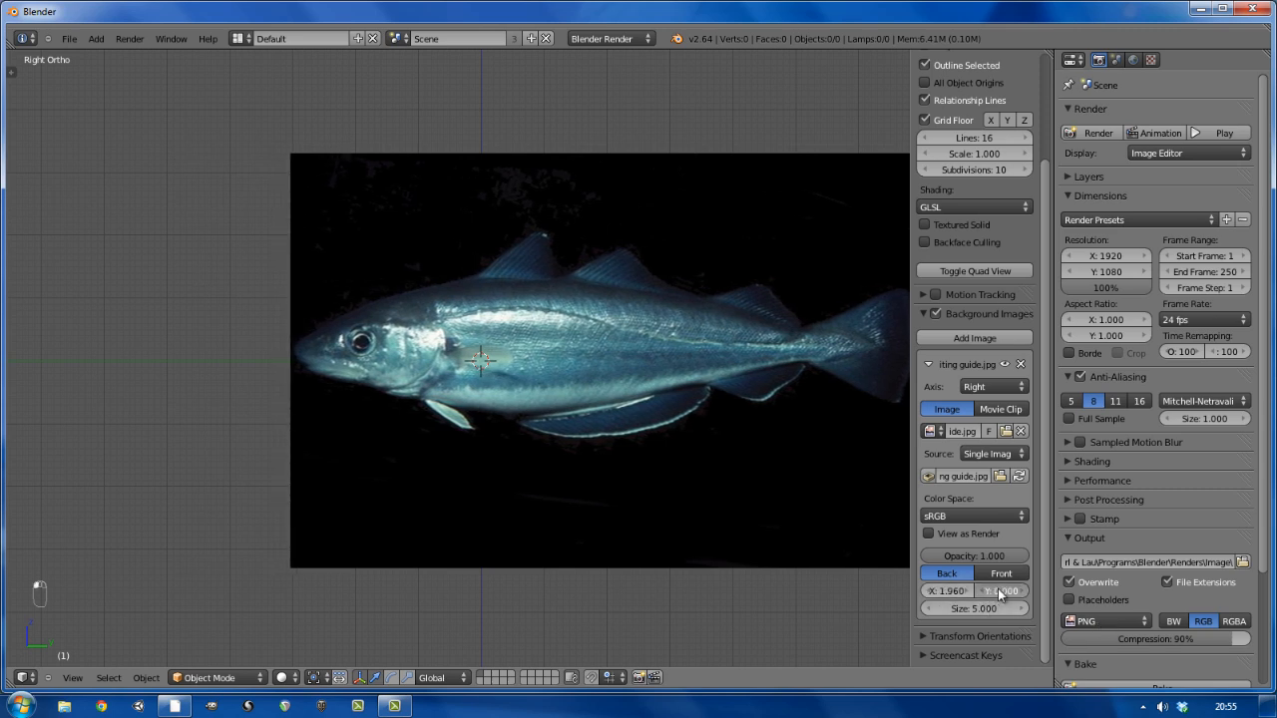
drag(998, 589, 968, 599)
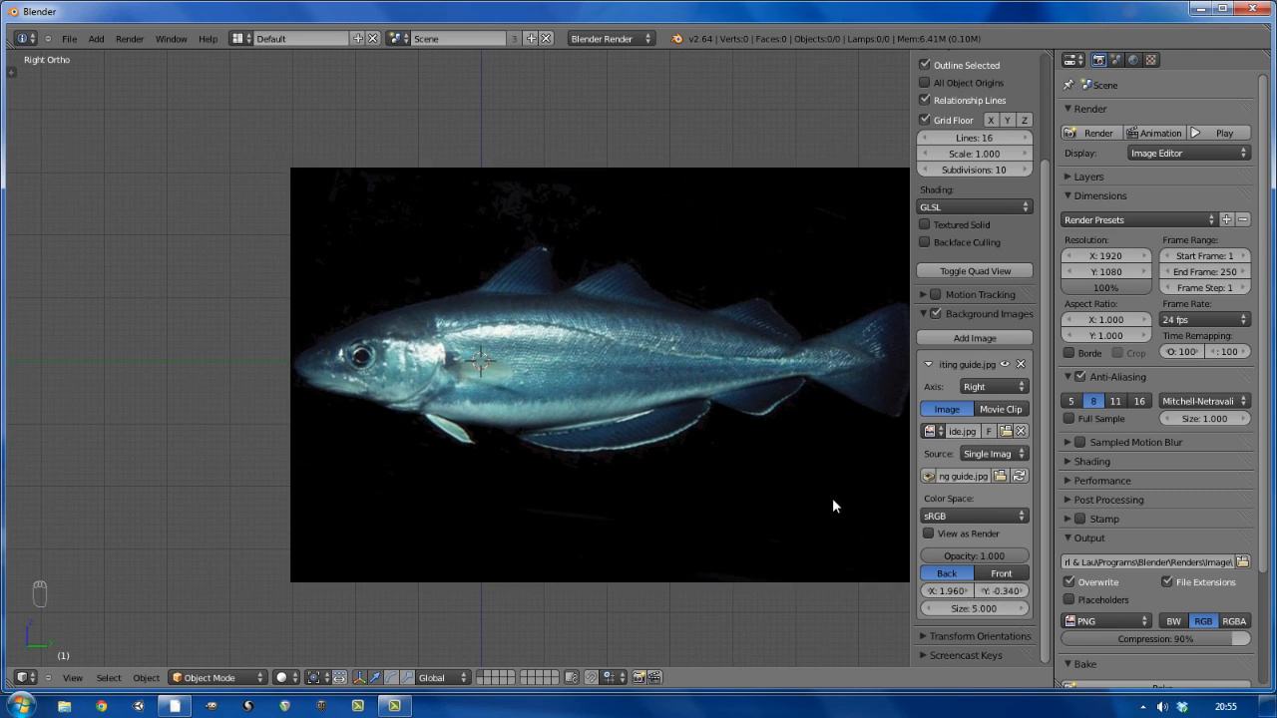
Add a plane mesh at the 3D cursor and rotate it 90 degrees about the global Y axis
shift+middle_drag(737, 409, 645, 398)
key(shift+a)
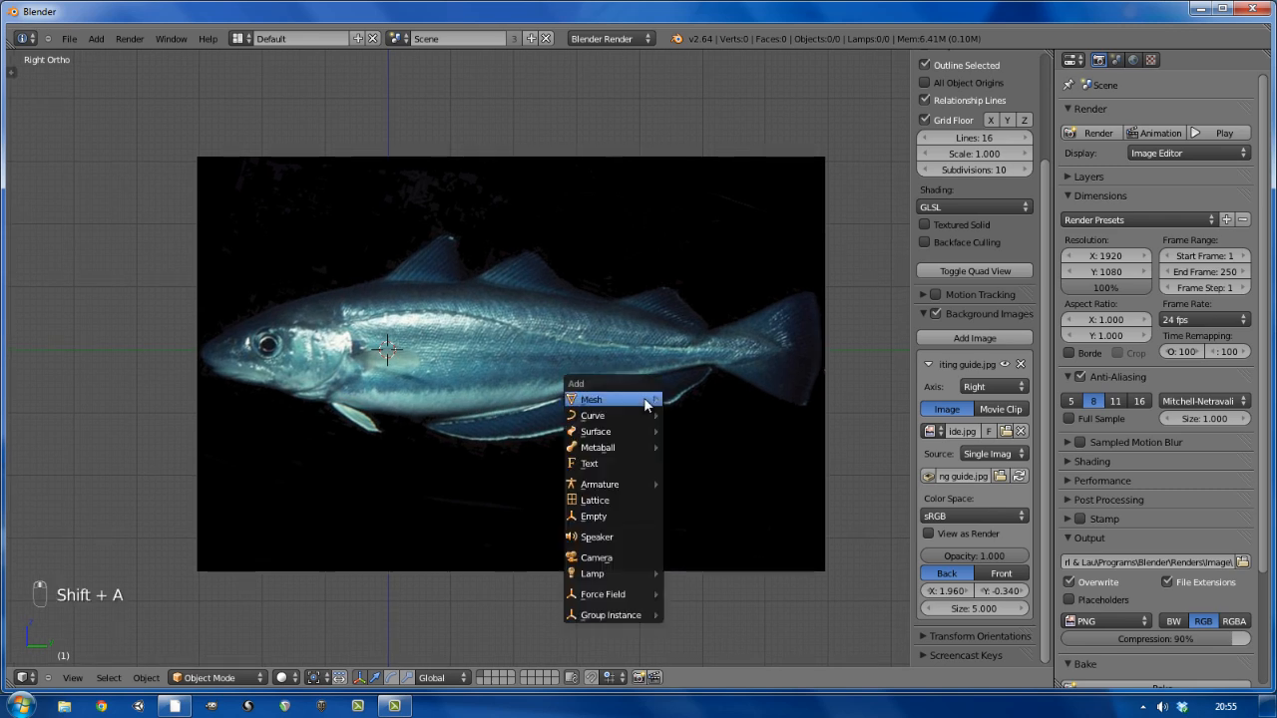
click(673, 400)
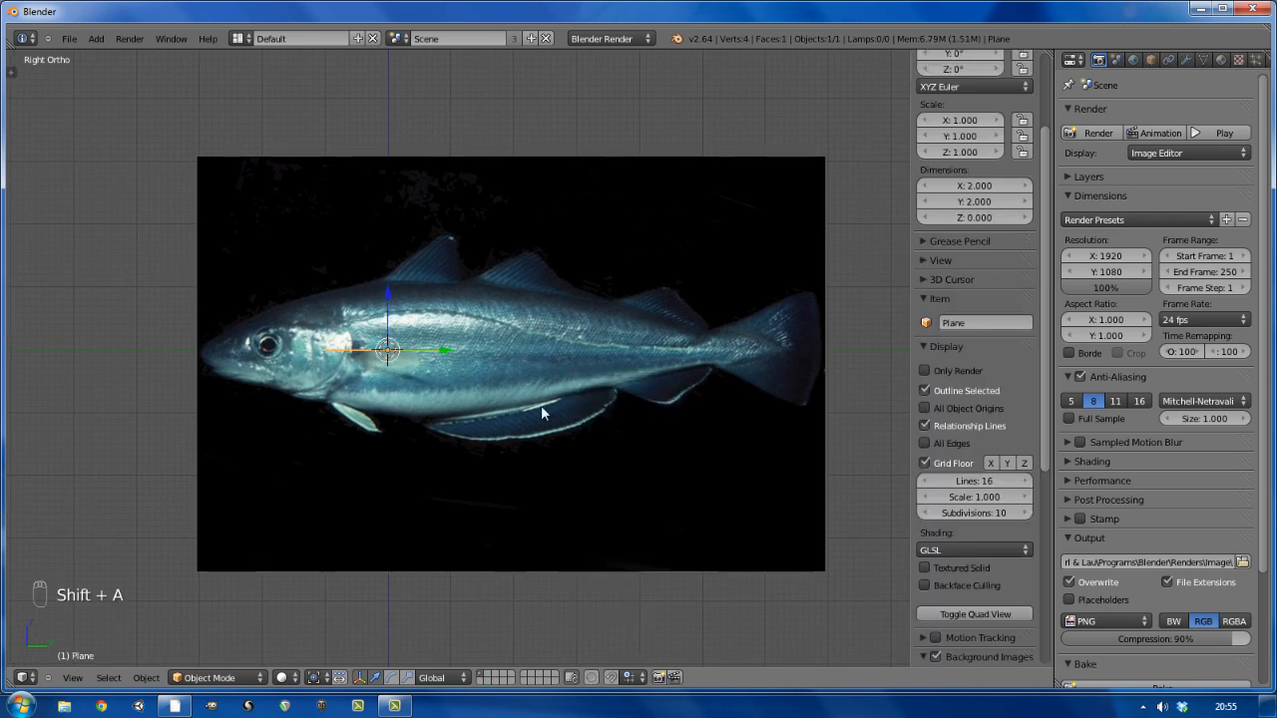
text(r)
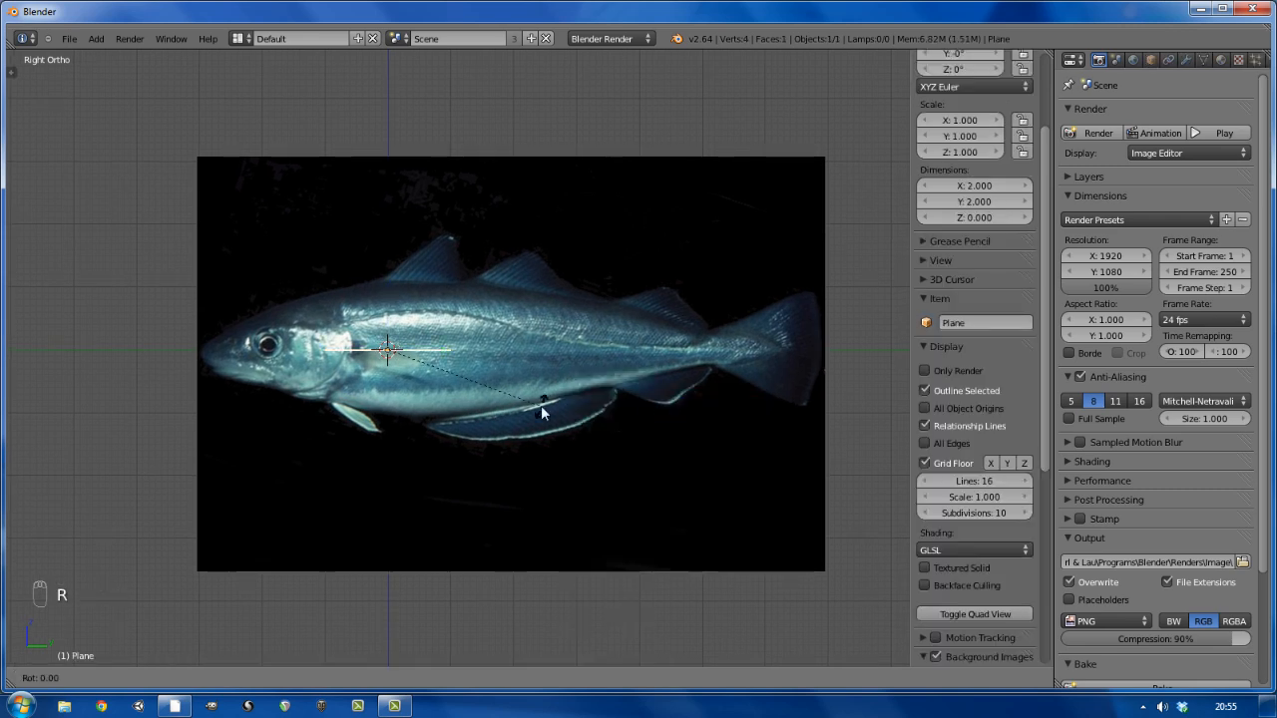
text(y90)
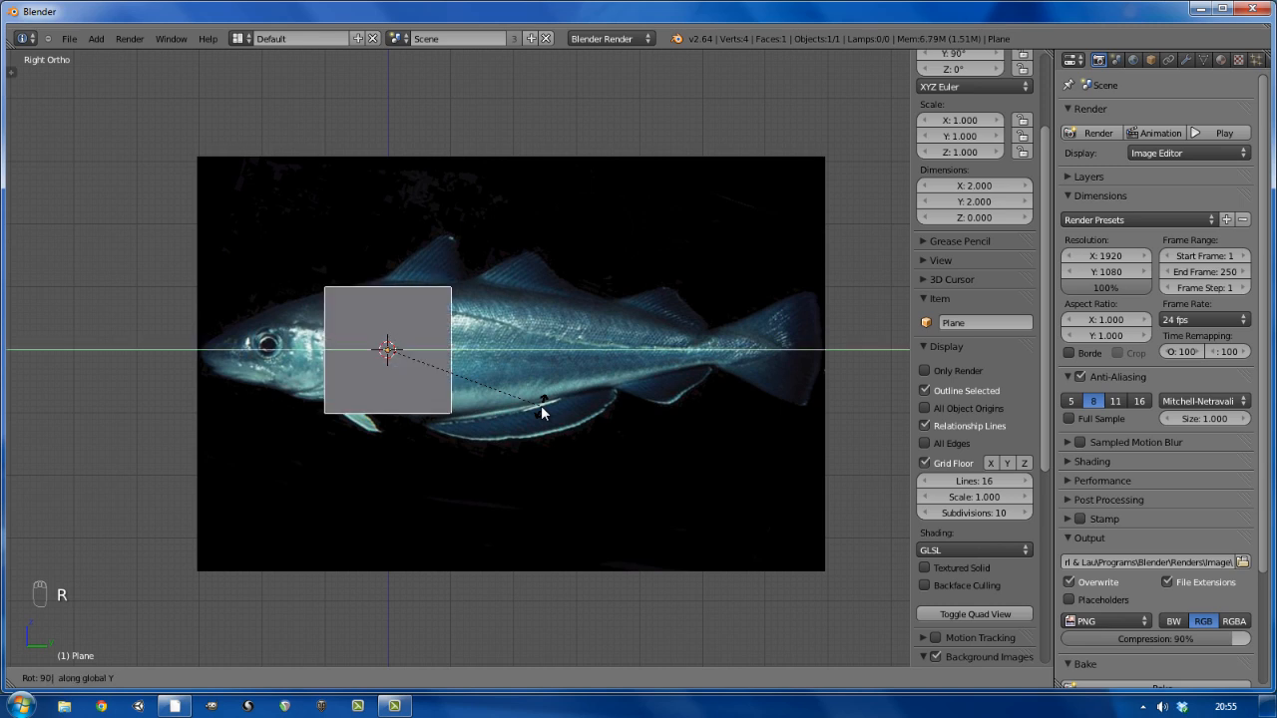
key(Return)
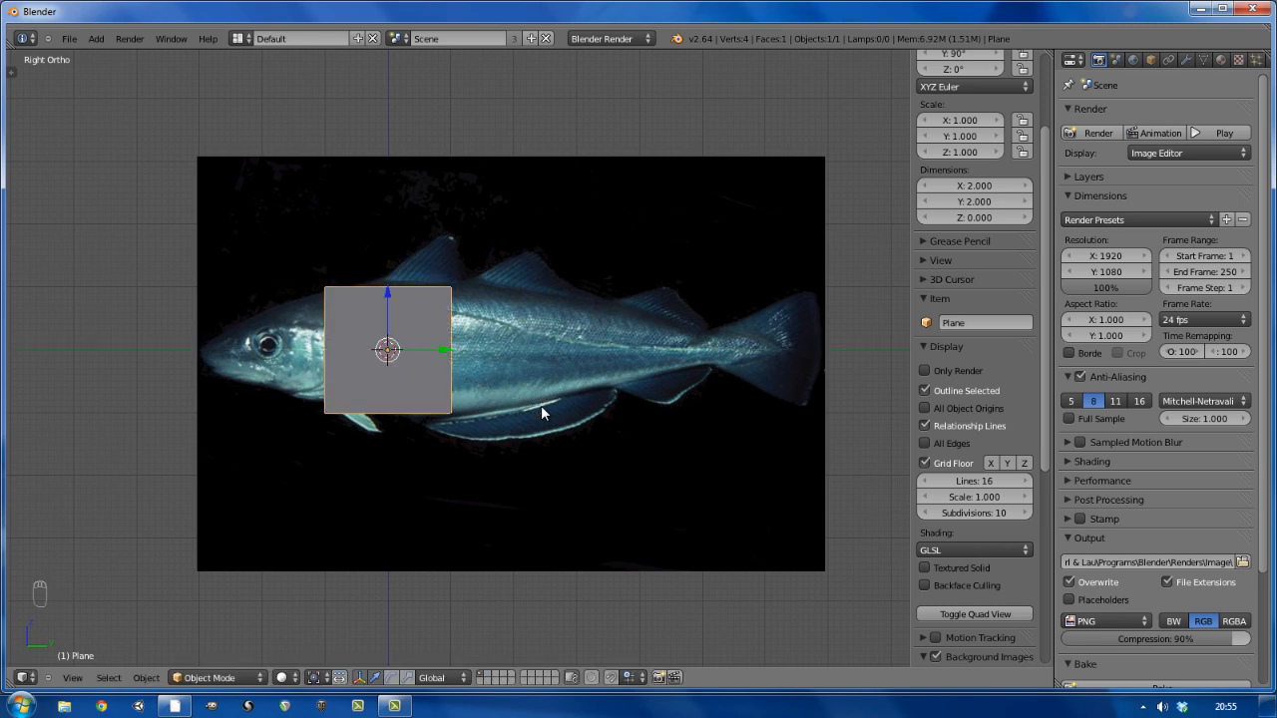
Scale the plane down to about 0.164 and stretch its mesh along Z into a narrow strip nearly as tall as the fish's body
key(s)
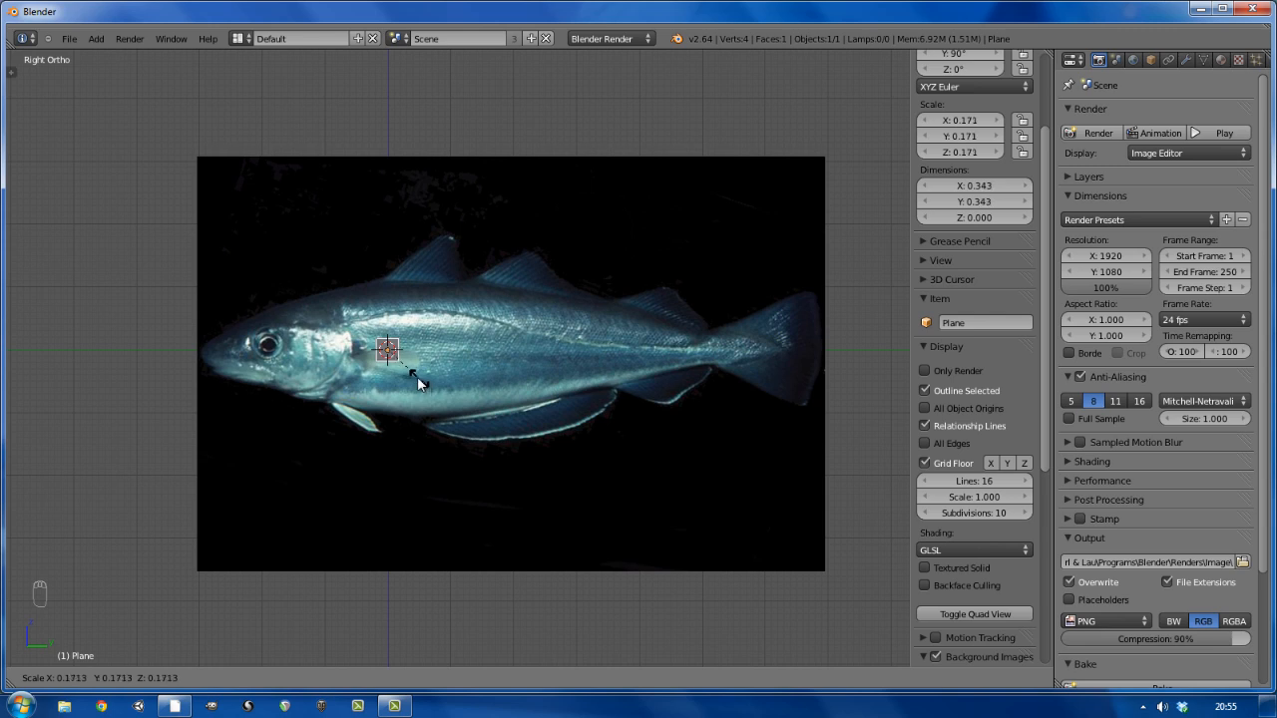
click(417, 376)
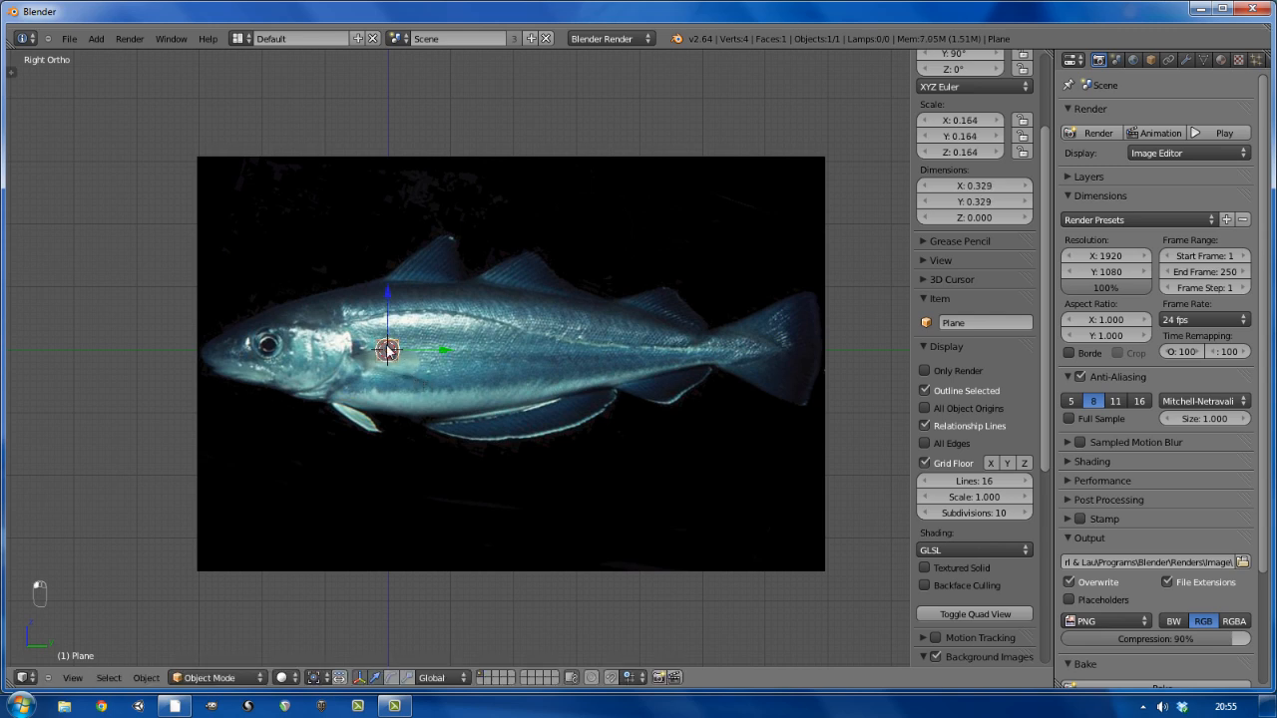
key(Tab)
scroll(388, 351, up, 2)
scroll(387, 351, up, 1)
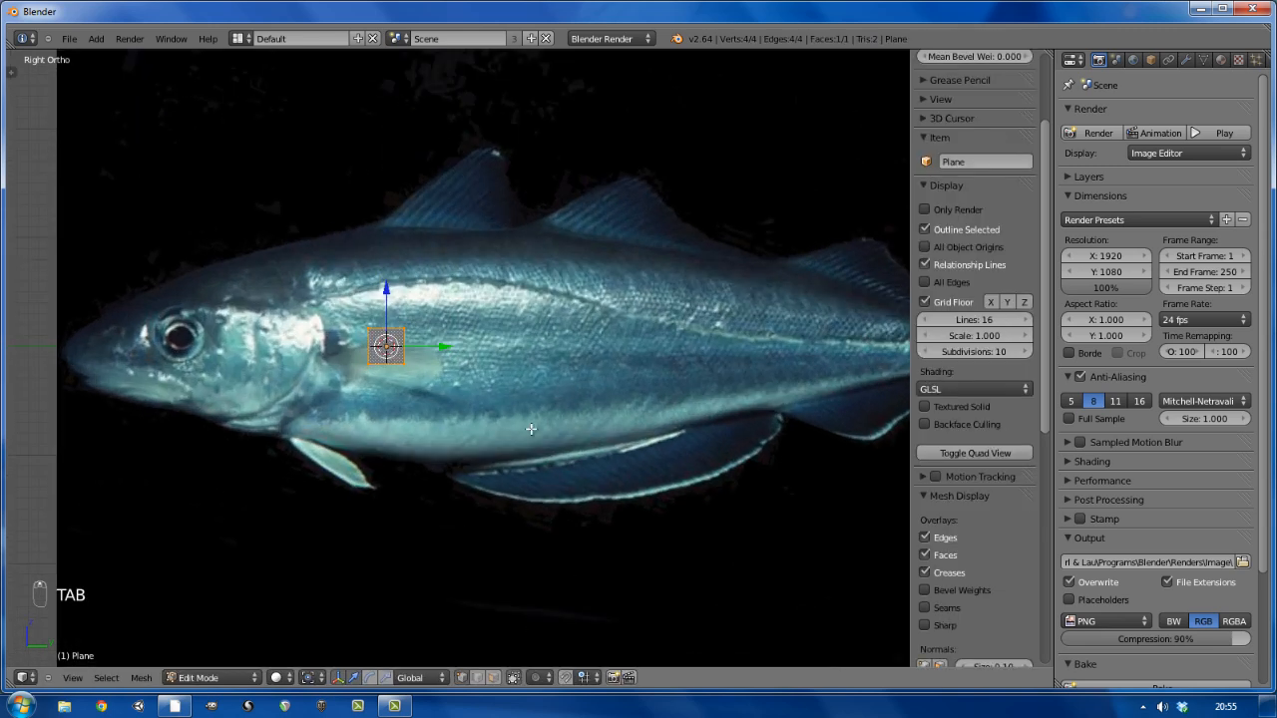
key(s)
key(z)
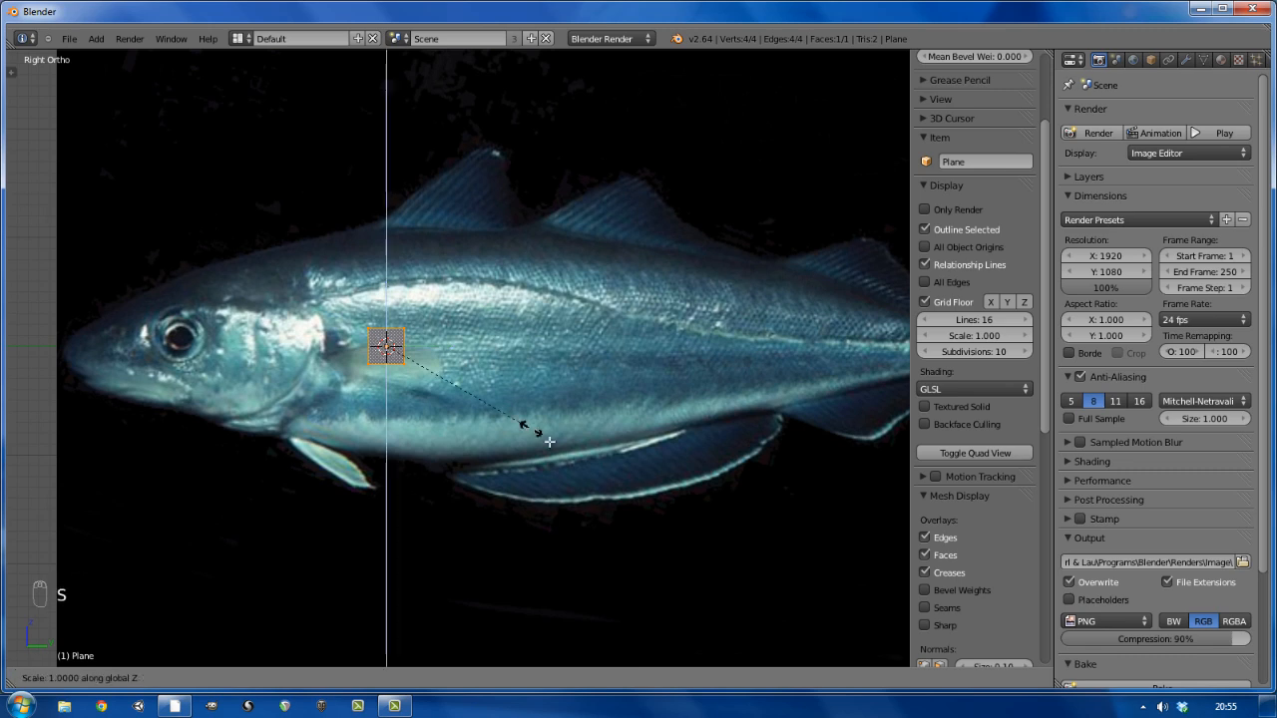
click(759, 624)
key(s)
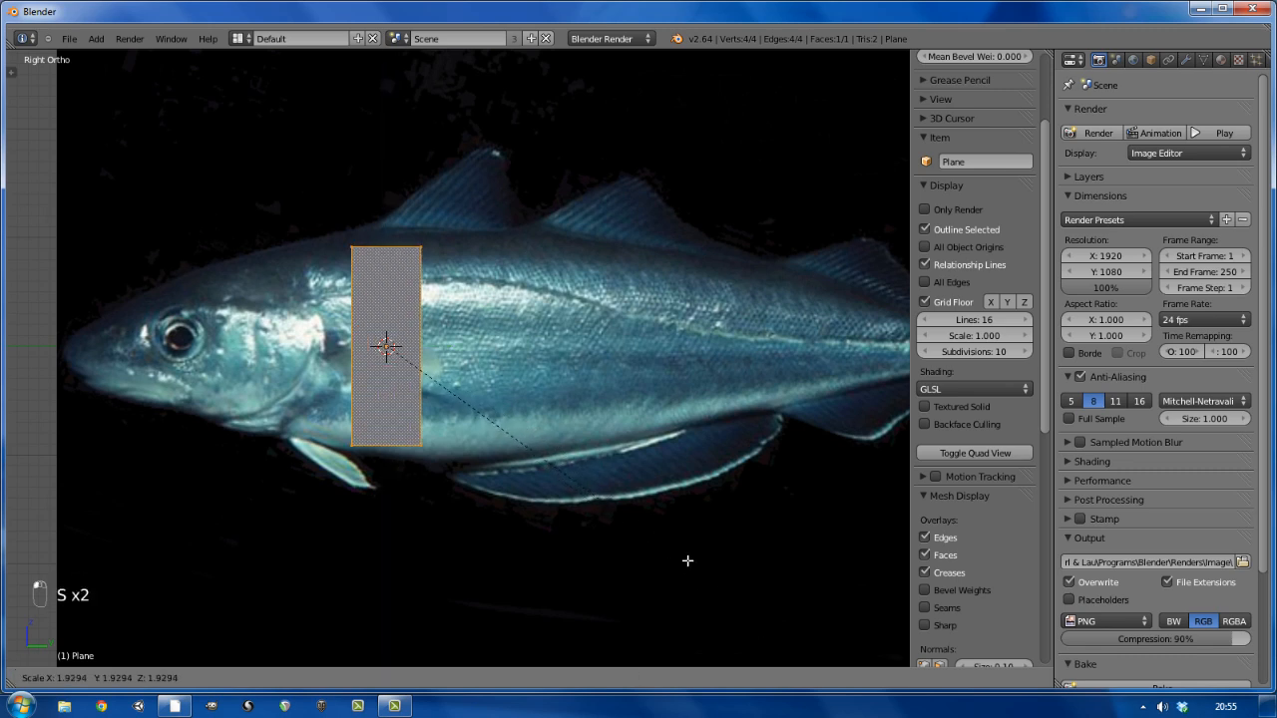
key(z)
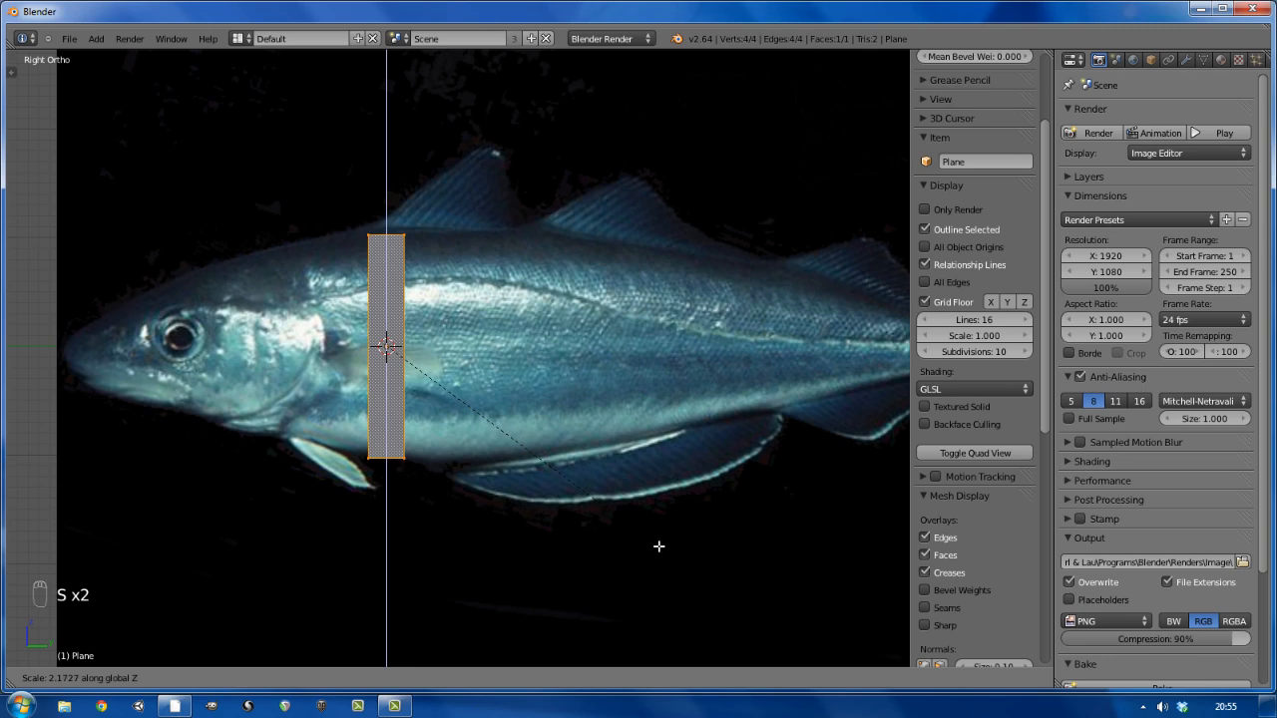
click(651, 540)
Move the strip's lower front vertex to the fish's belly outline and its upper rear vertex to the back outline
right_click(373, 464)
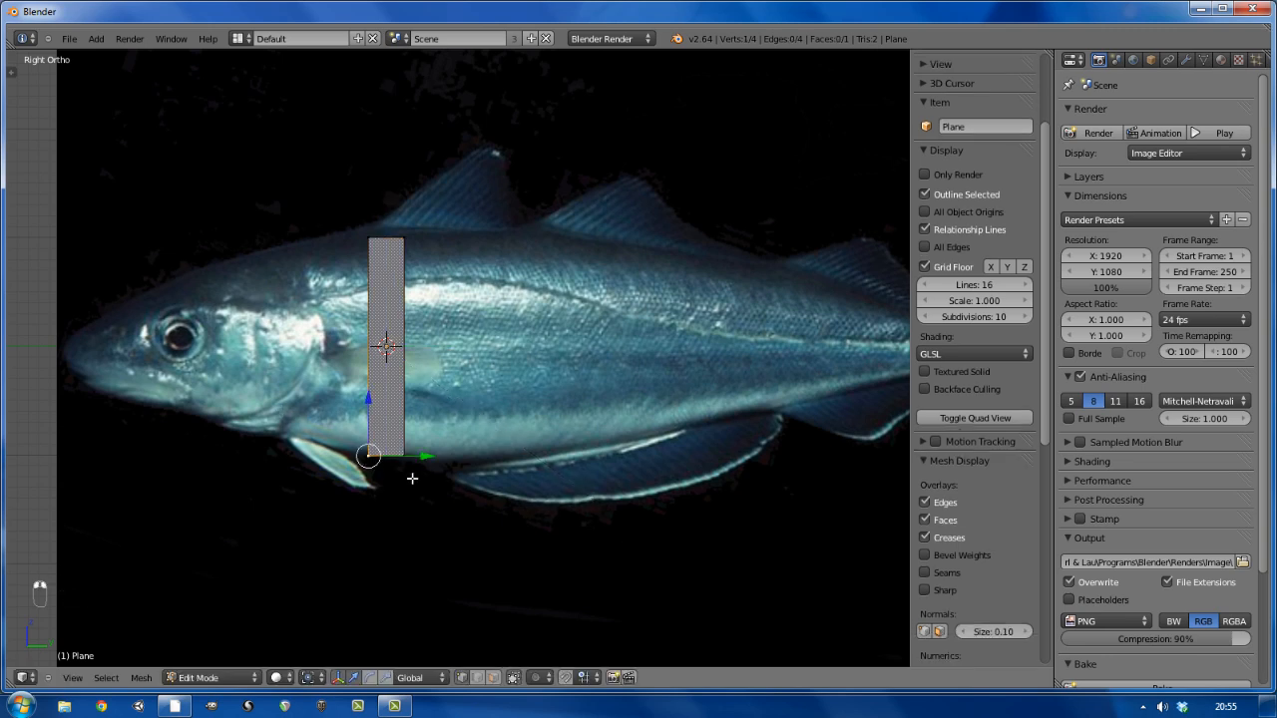
key(g)
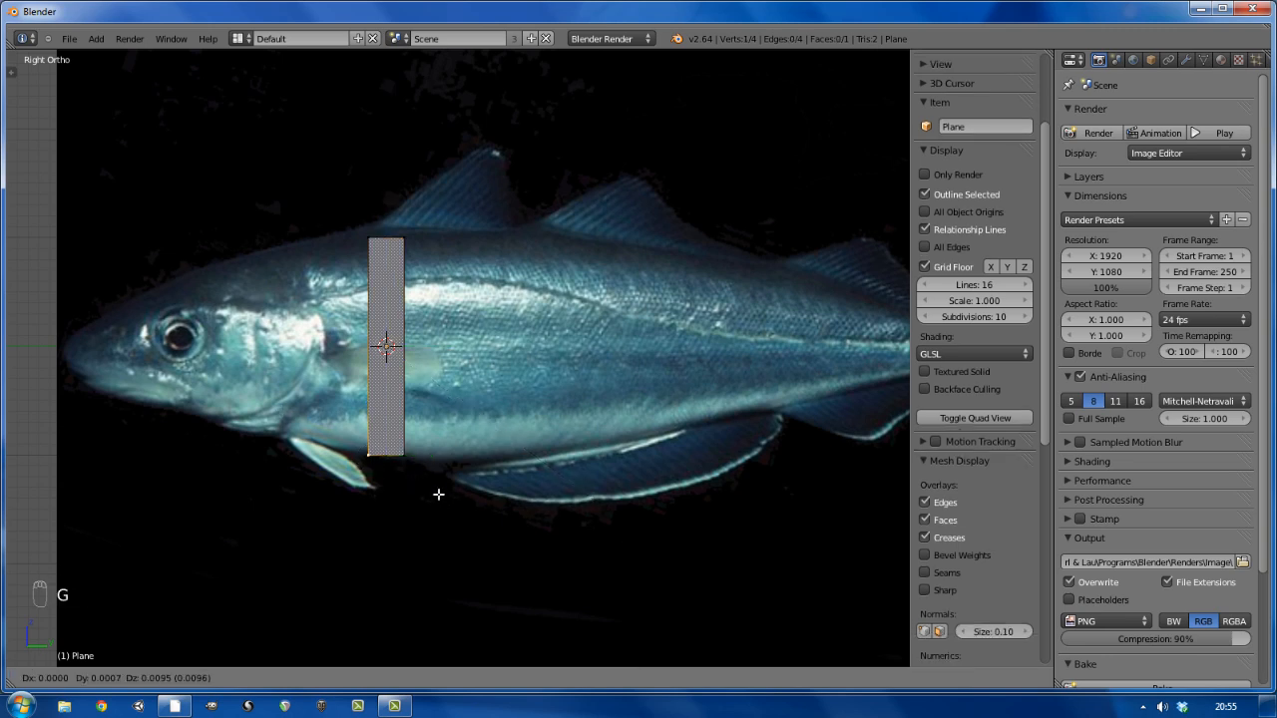
click(433, 455)
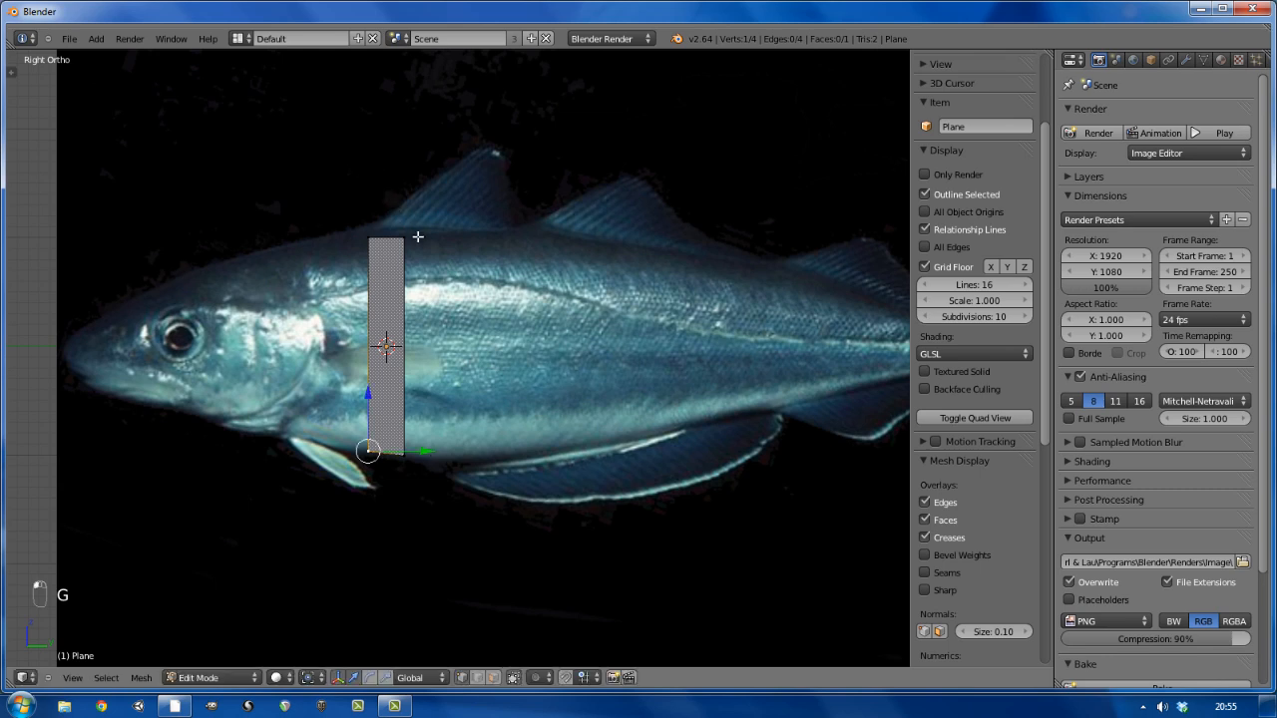
key(g)
click(383, 244)
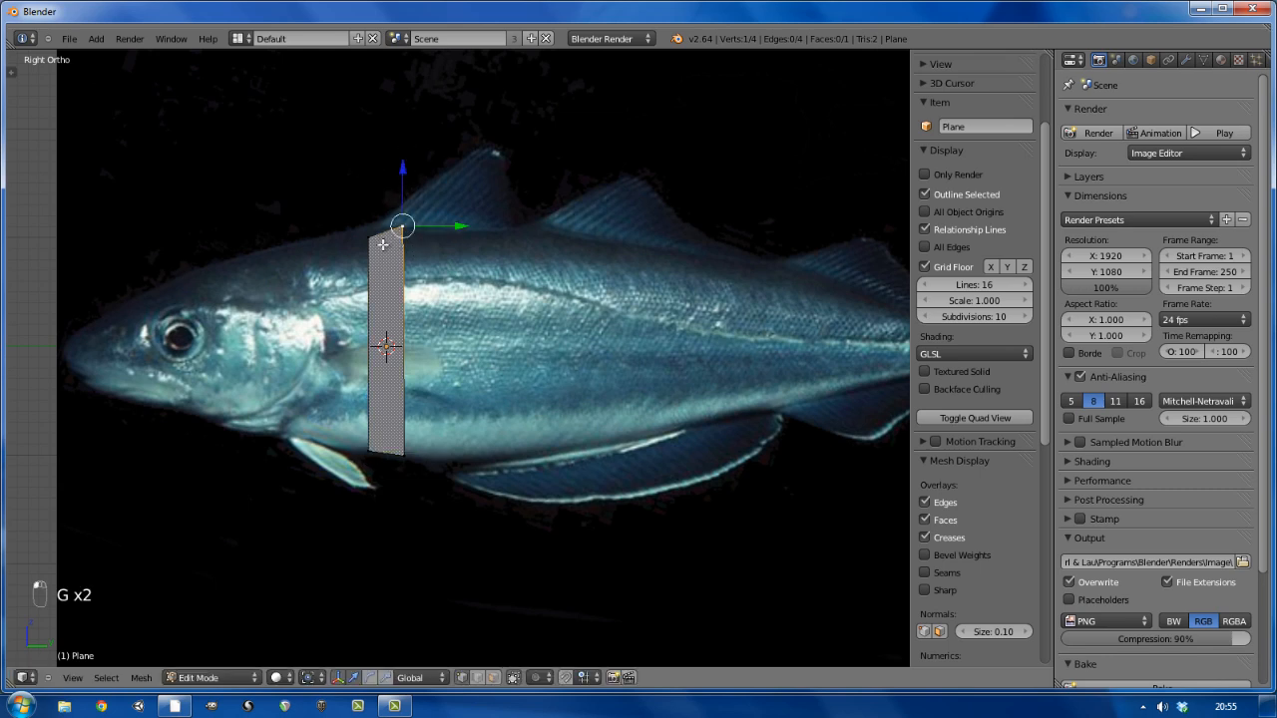
Move the strip's upper front vertex up to the fish's back outline and nudge the upper rear vertex onto it
key(g)
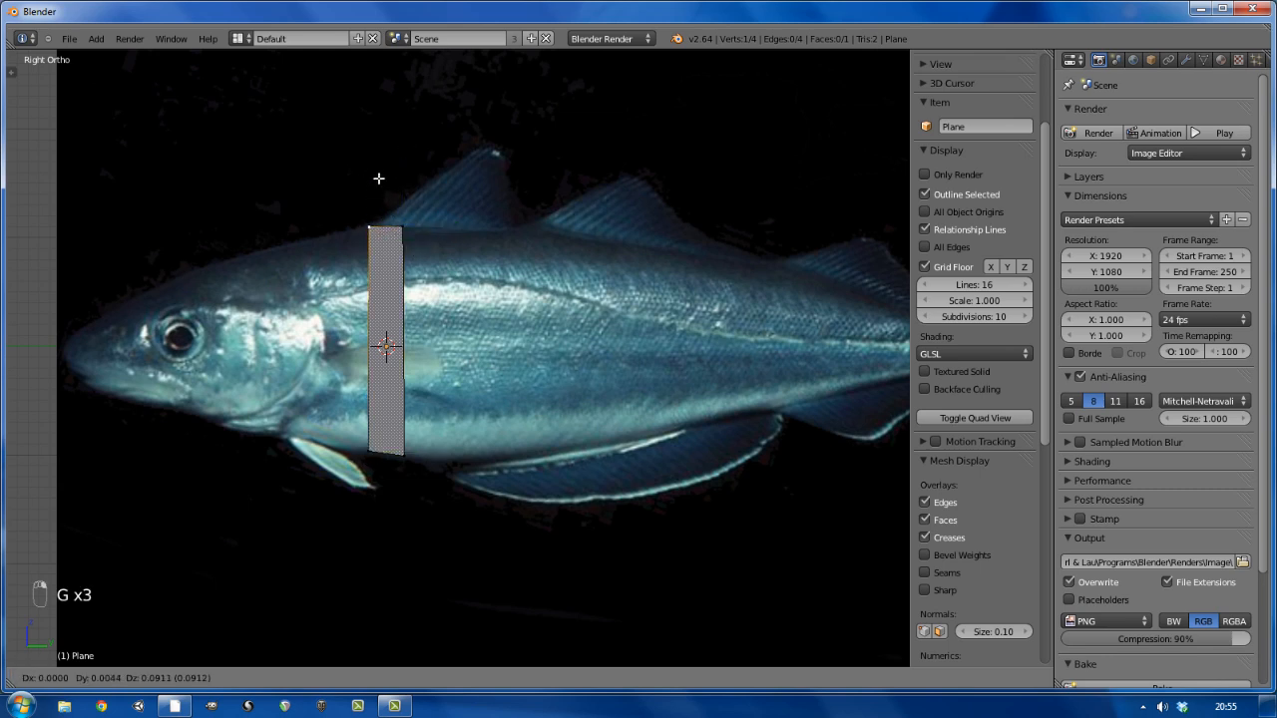
click(379, 179)
right_click(404, 223)
key(g)
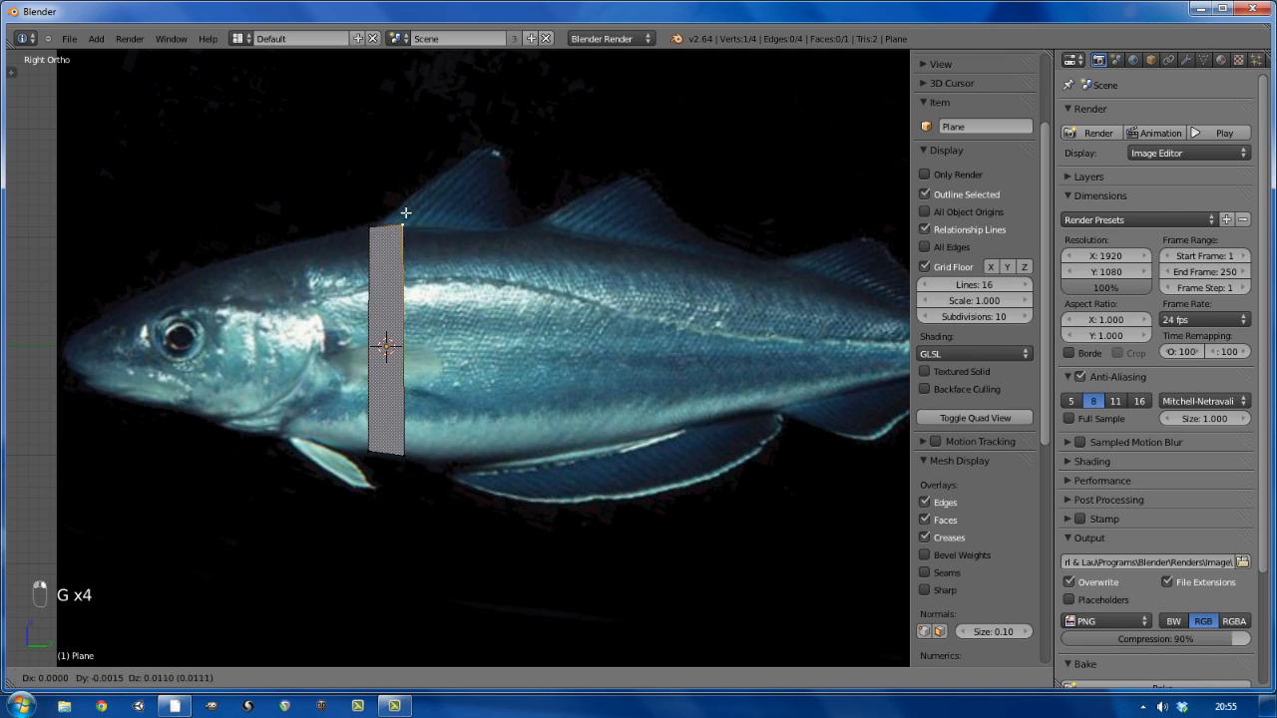
click(405, 216)
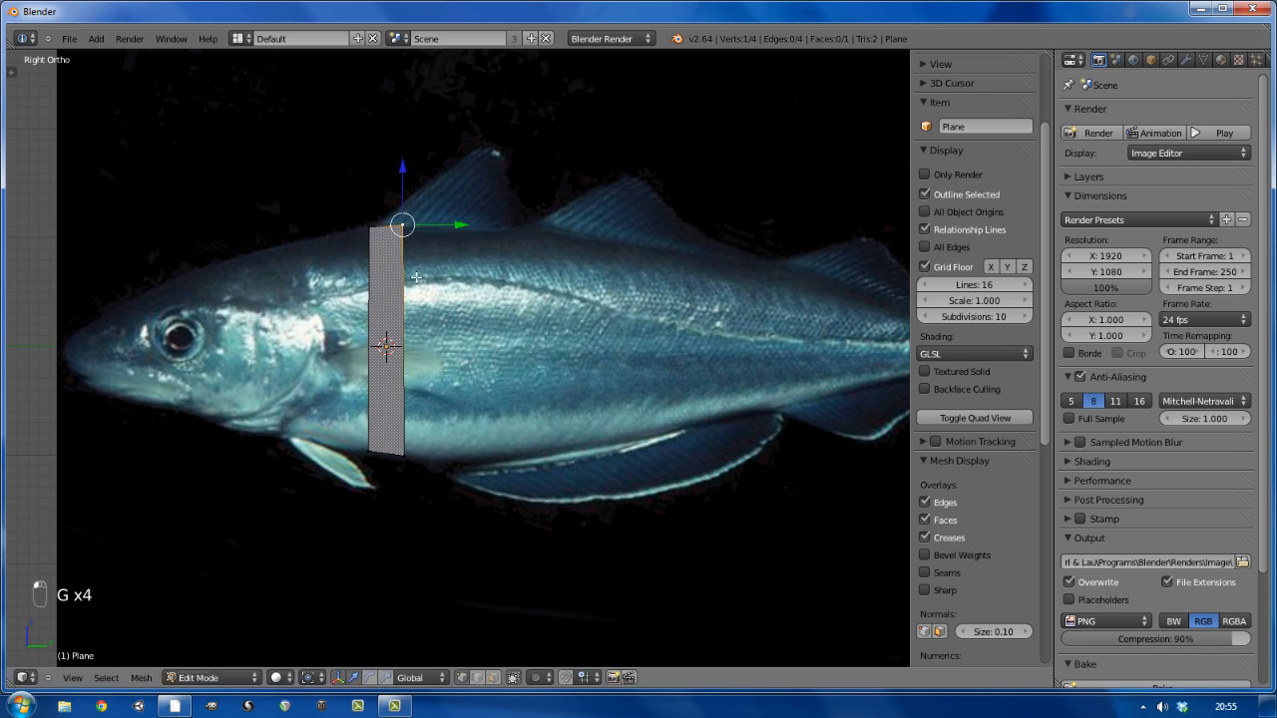
Add seven horizontal loop cuts across the strip and deselect everything
key(ctrl+r)
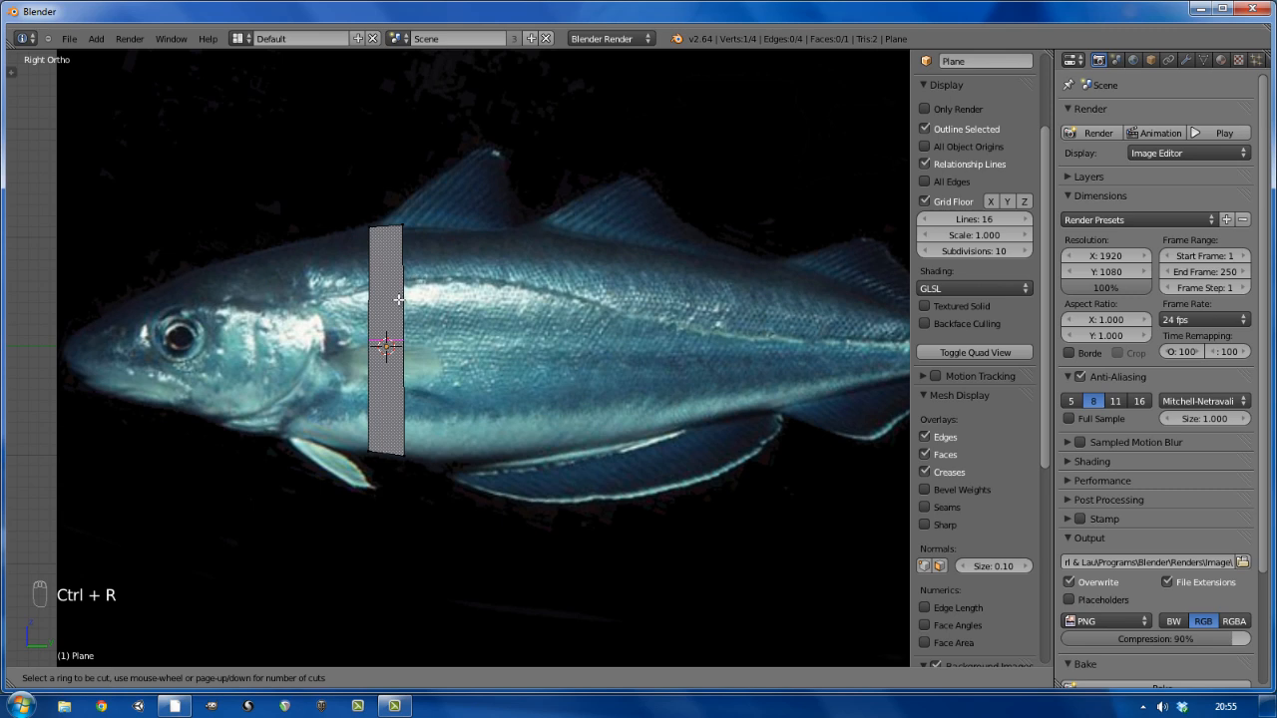
scroll(399, 299, up, 2)
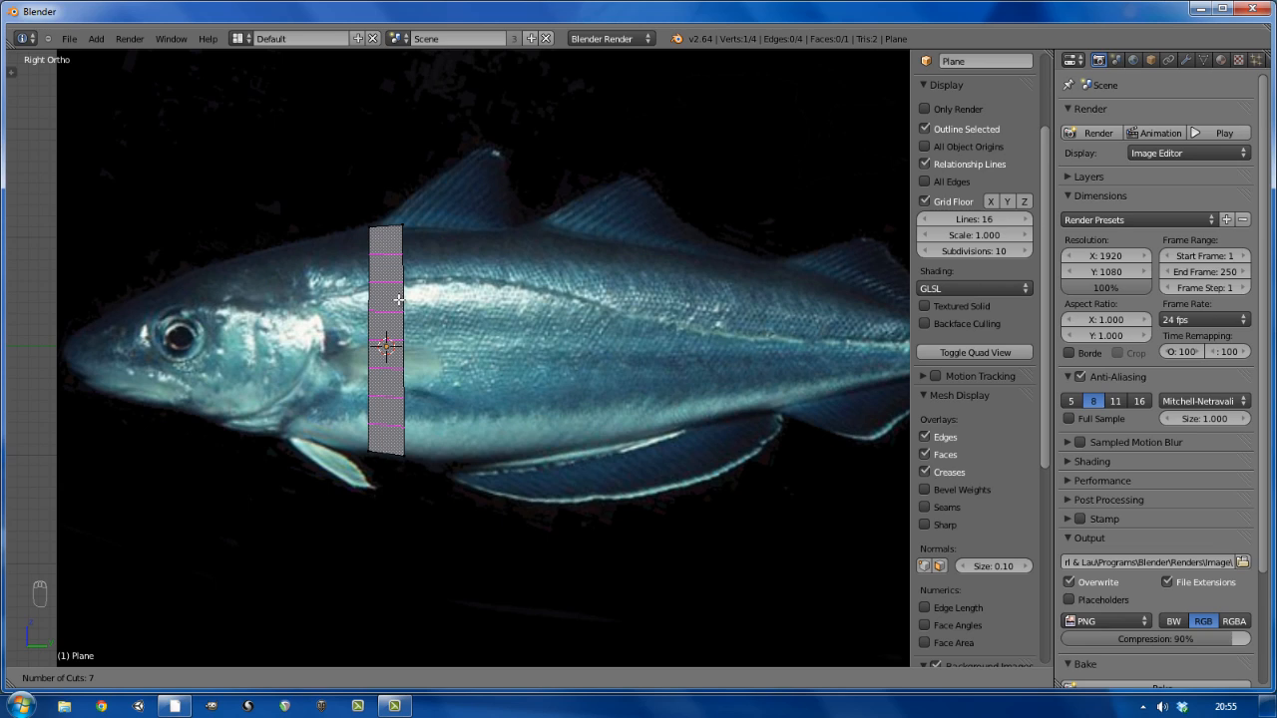
click(399, 299)
key(a)
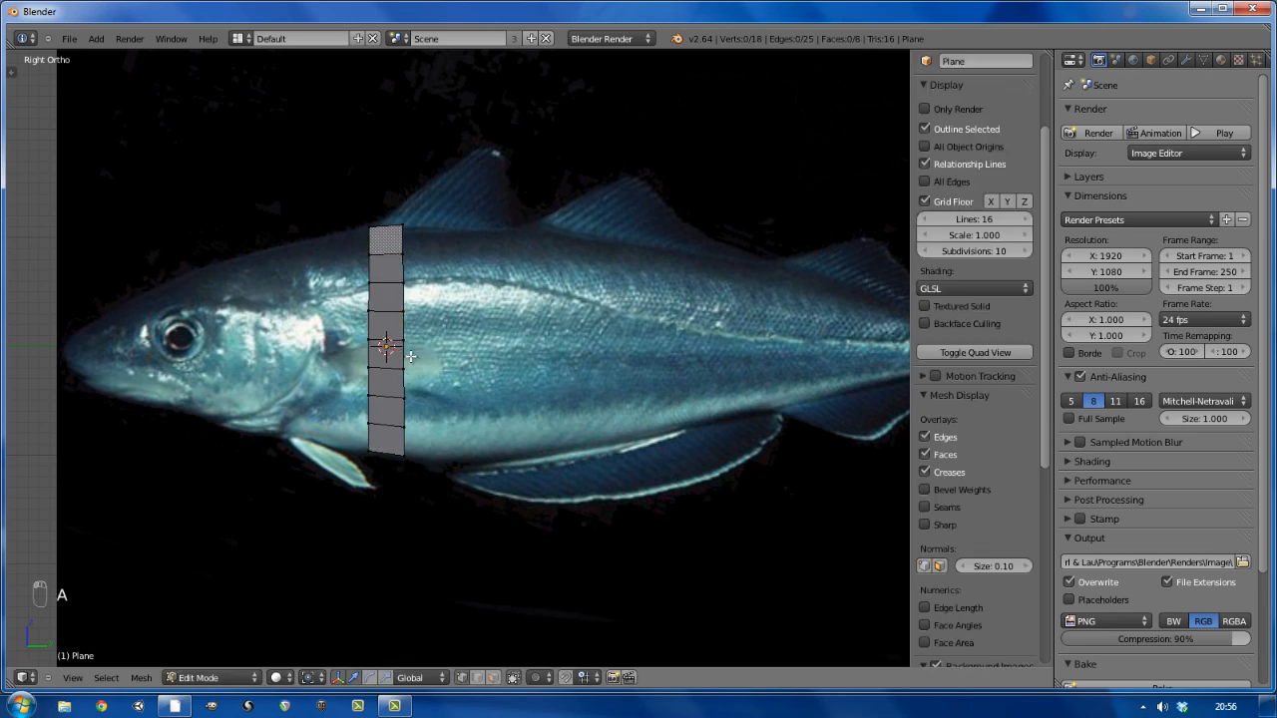
Extrude the strip's rear edge column about 0.31 toward the tail
alt+right_click(406, 324)
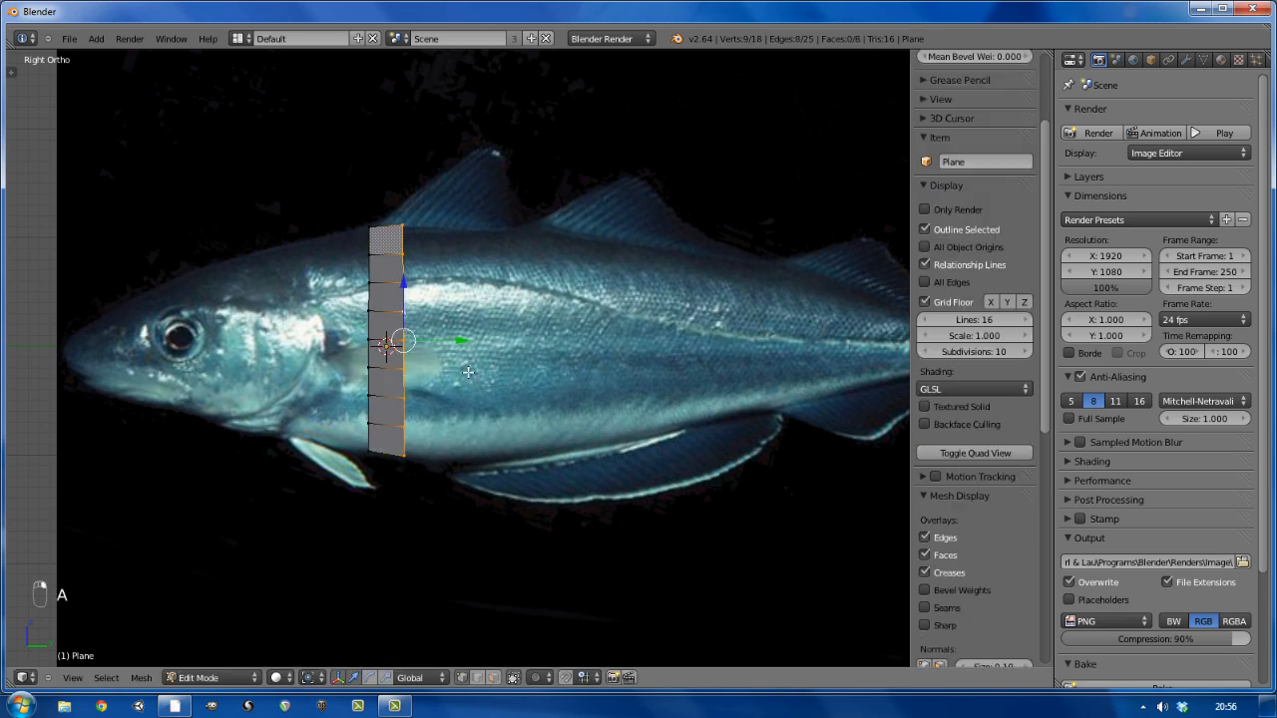
key(e)
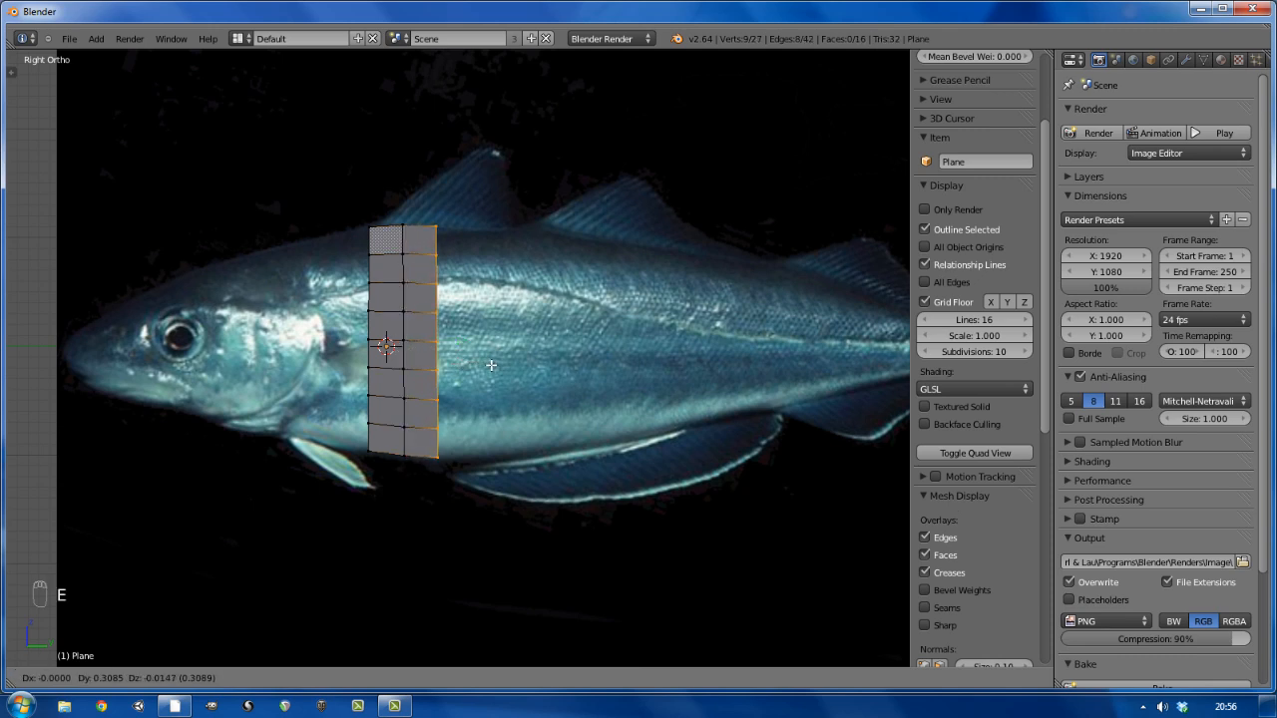
click(493, 367)
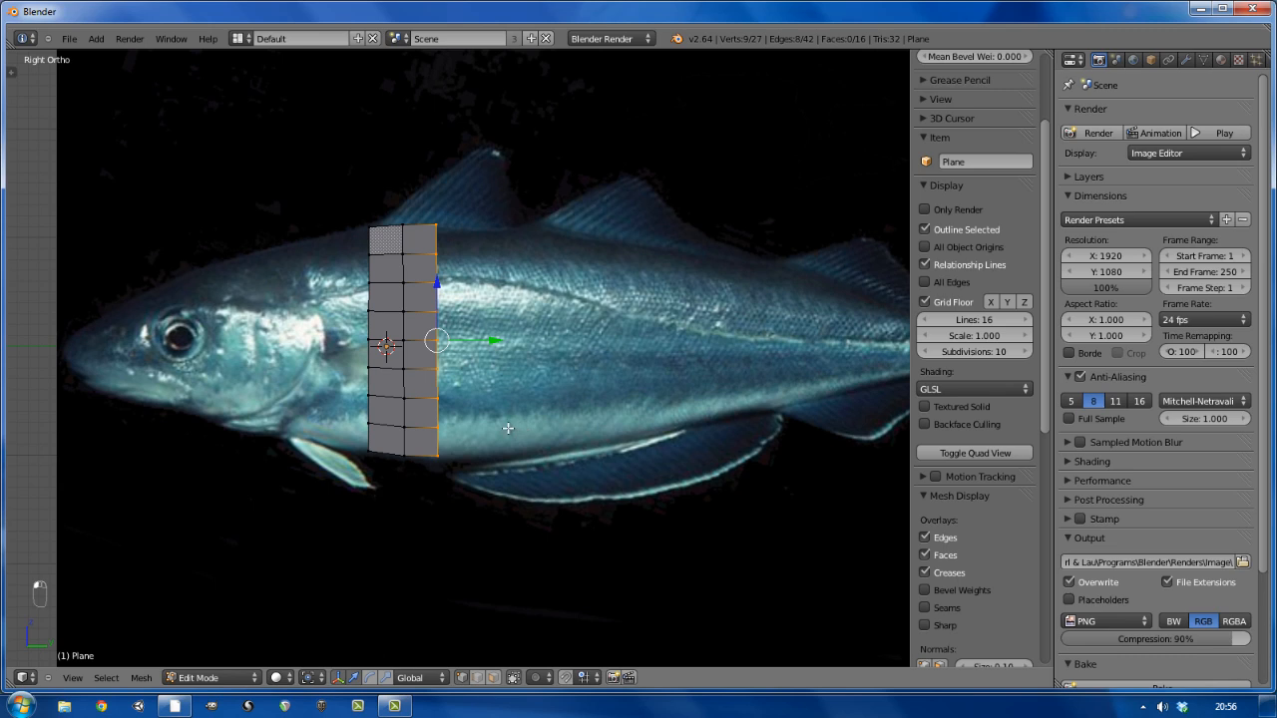
key(s)
click(515, 430)
shift+drag(436, 290, 436, 294)
key(ctrl+z)
Extrude the rear edge column about 0.29 toward the tail and adjust its height and position to match the body outline
key(e)
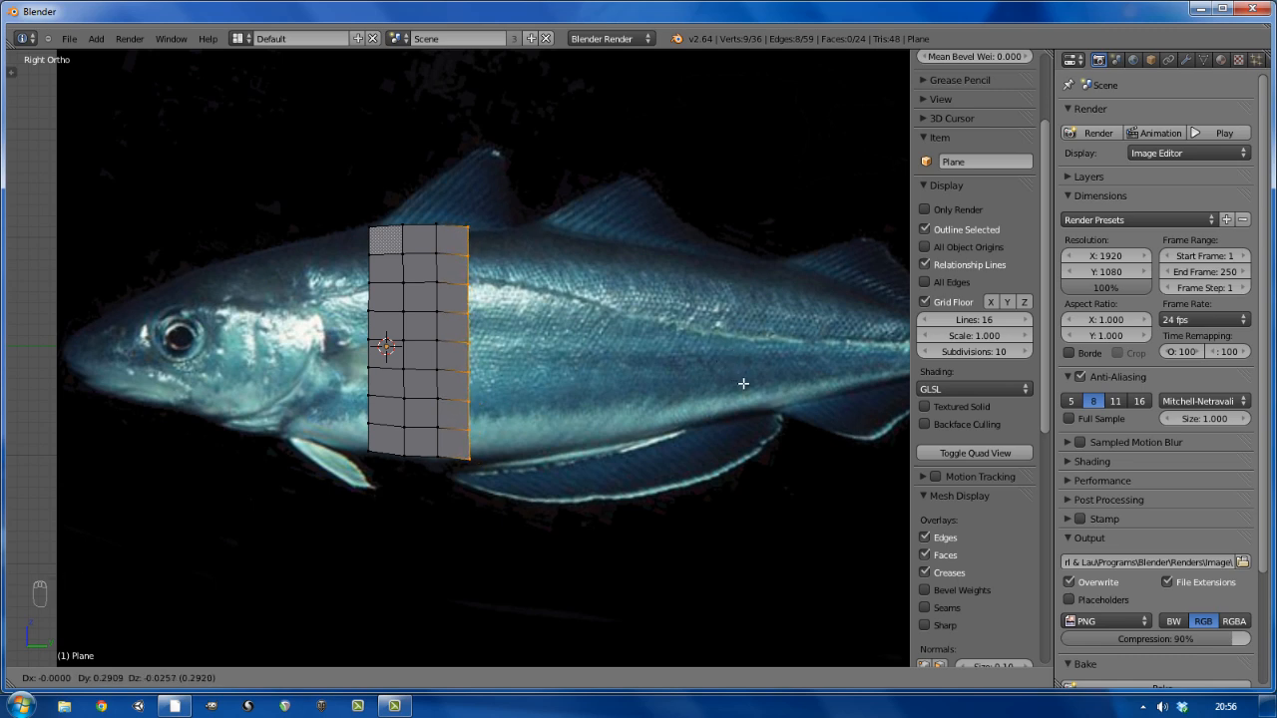
click(738, 389)
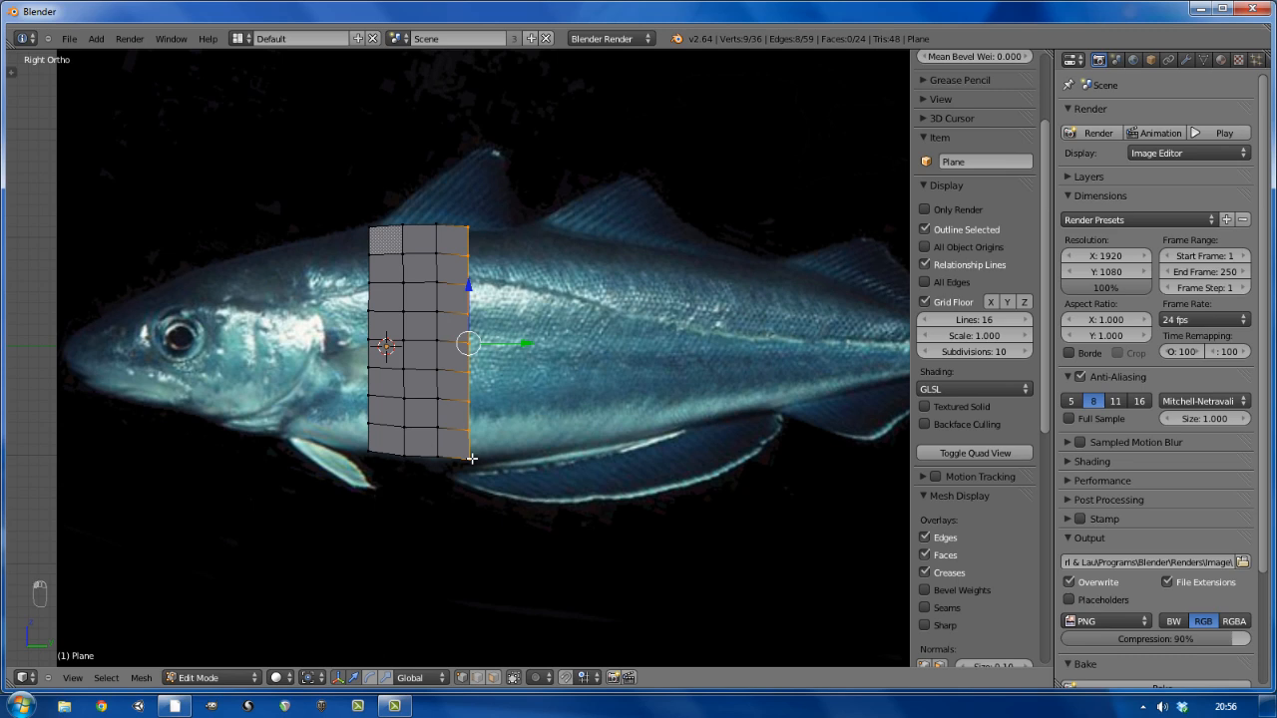
key(s)
key(z)
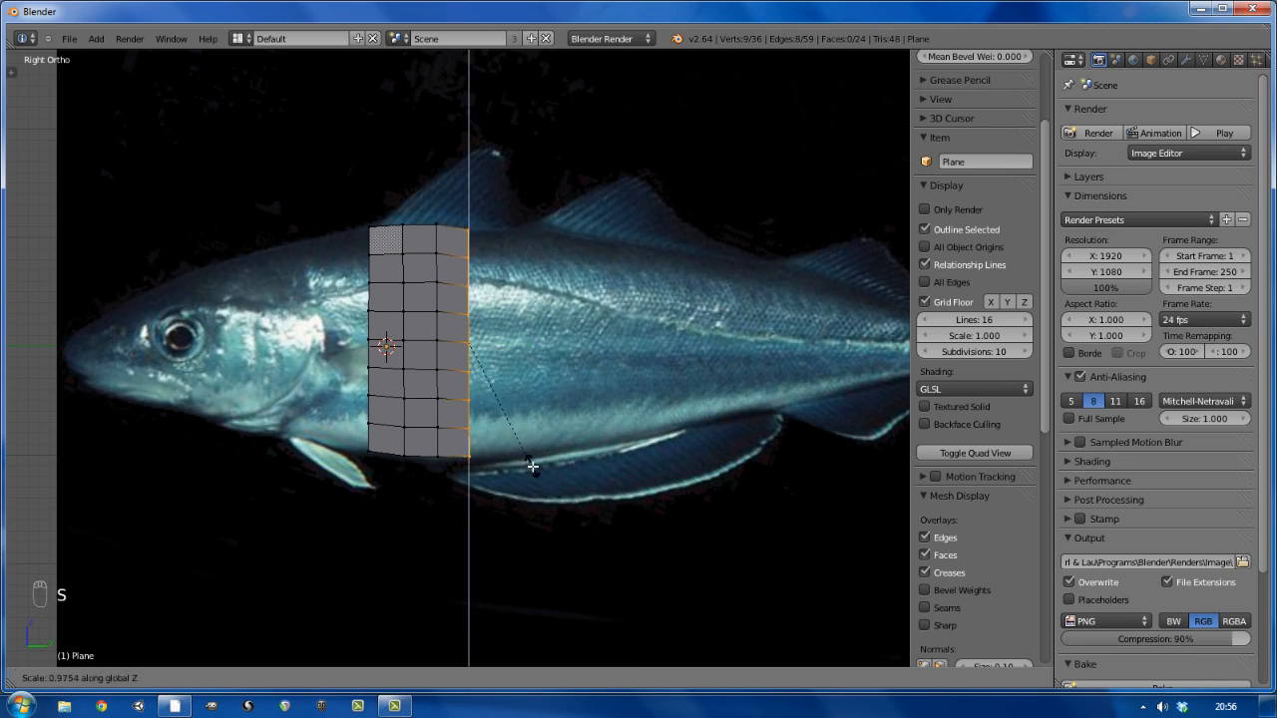
click(528, 462)
drag(468, 287, 440, 290)
alt+right_click(436, 272)
alt+right_click(468, 299)
key(s)
click(509, 363)
Extrude another column to the rear end of the first dorsal fin and scale it to the body's height there
key(e)
click(546, 363)
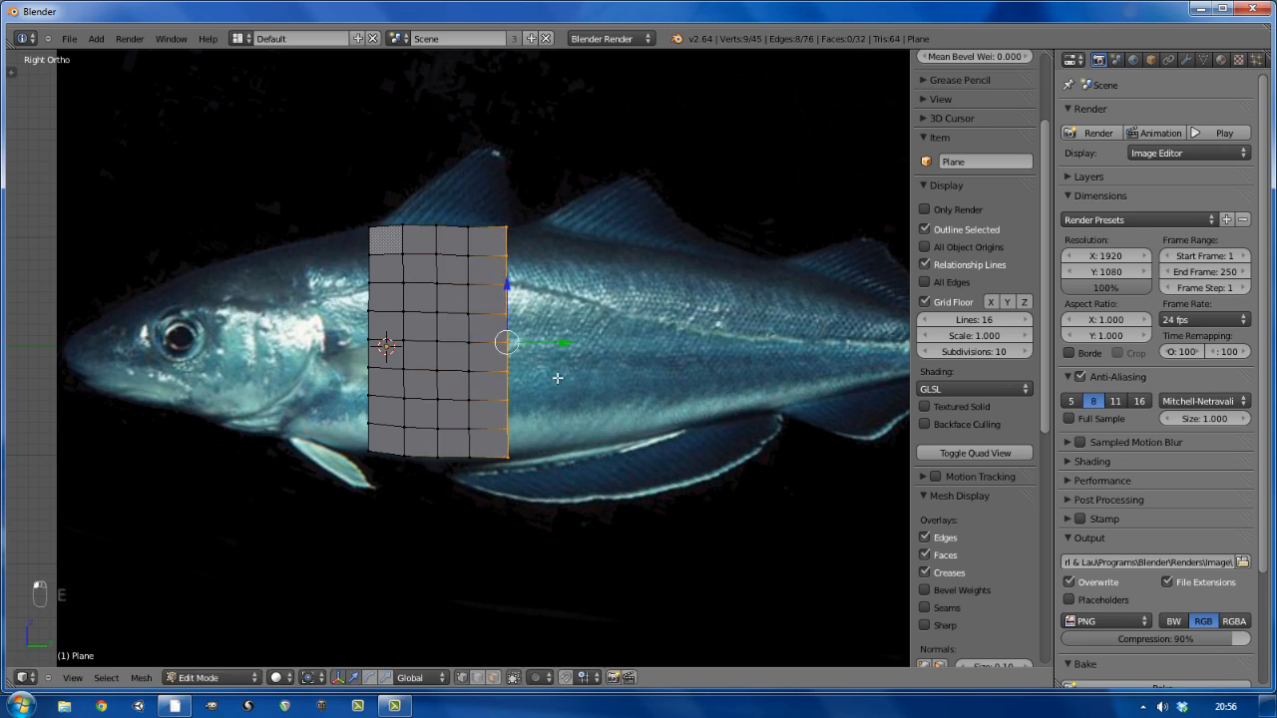
key(s)
click(547, 405)
Delete the second and fourth vertical edge loops to leave two wide columns of faces
alt+right_click(462, 335)
key(x)
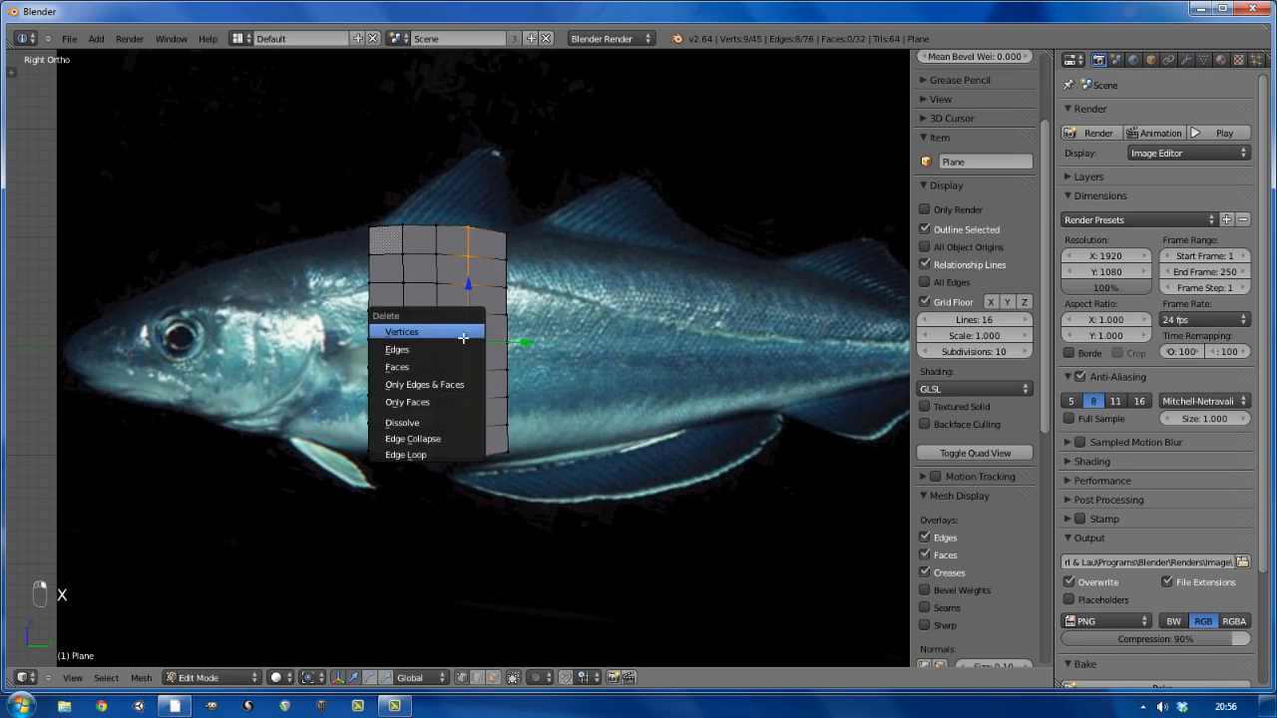
click(461, 454)
alt+right_click(404, 355)
key(x)
click(404, 355)
key(a)
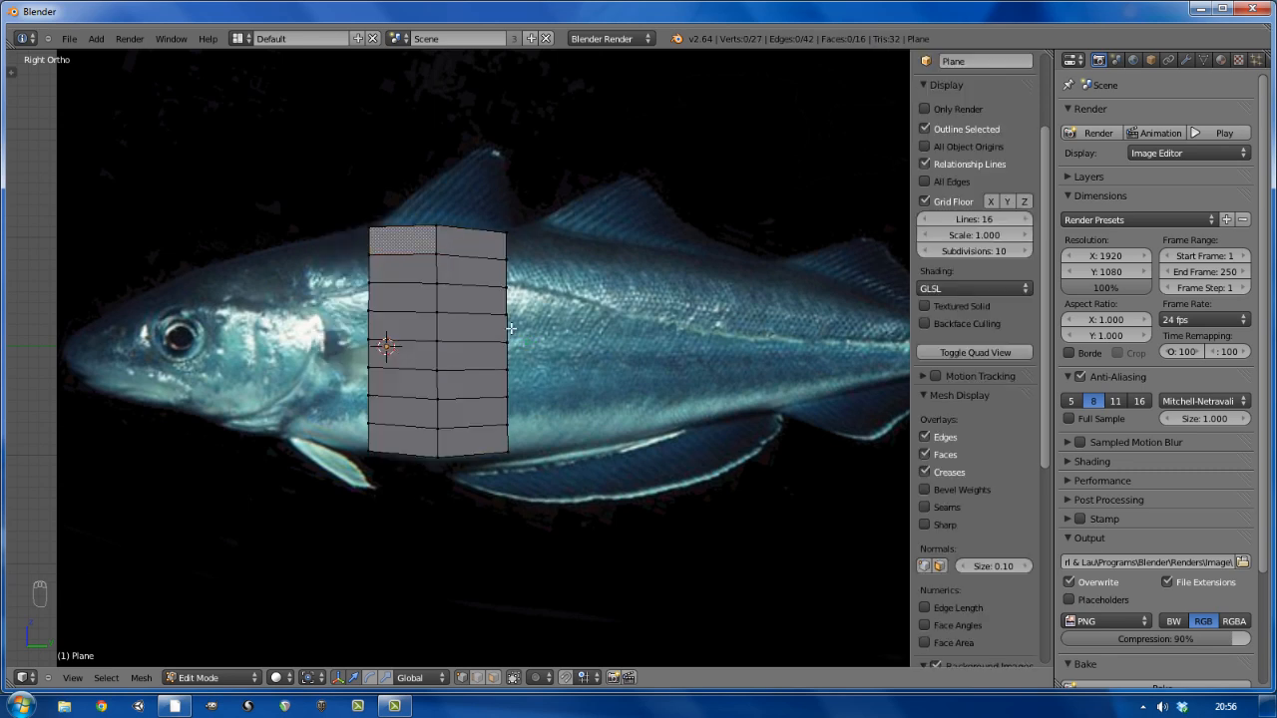
Extrude the rear edge loop to below the second dorsal fin and scale it down to the body outline
alt+right_click(510, 328)
key(e)
click(599, 340)
key(s)
click(630, 347)
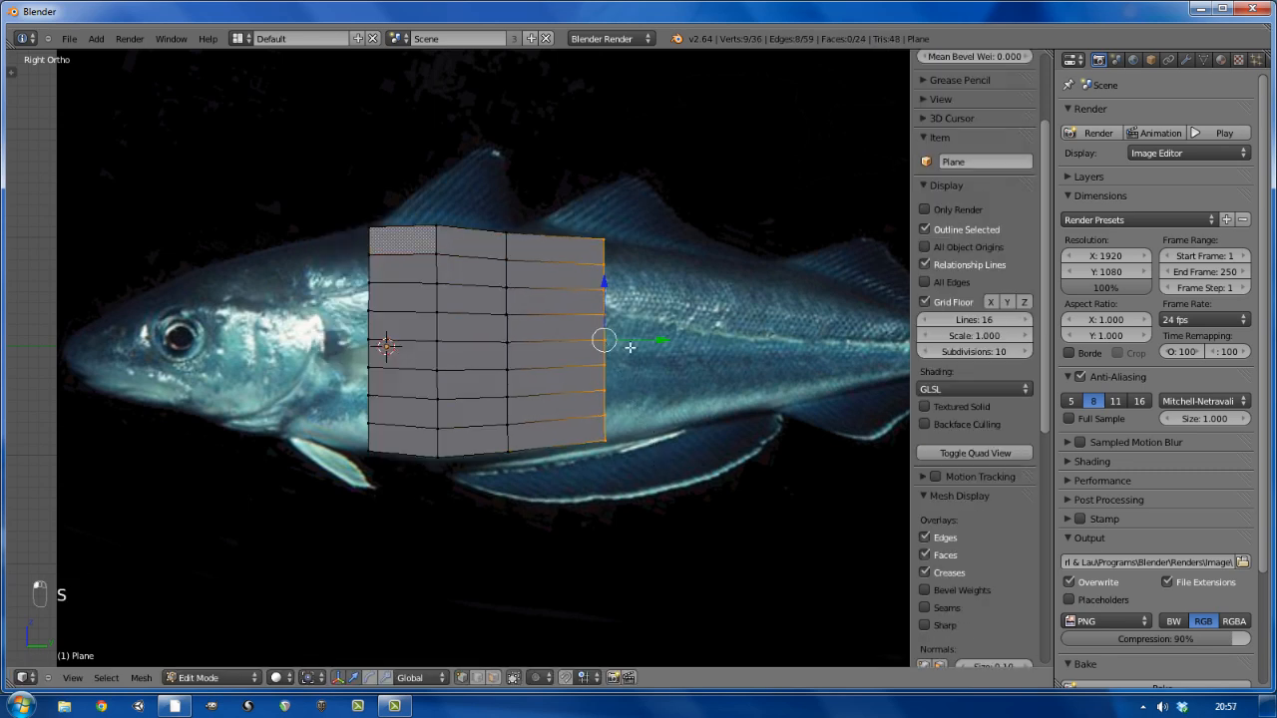
Scale the second-to-last edge loop to the outline and slide it slightly toward the tail to even the column spacing
alt+right_click(505, 354)
key(s)
click(603, 483)
alt+right_click(638, 419)
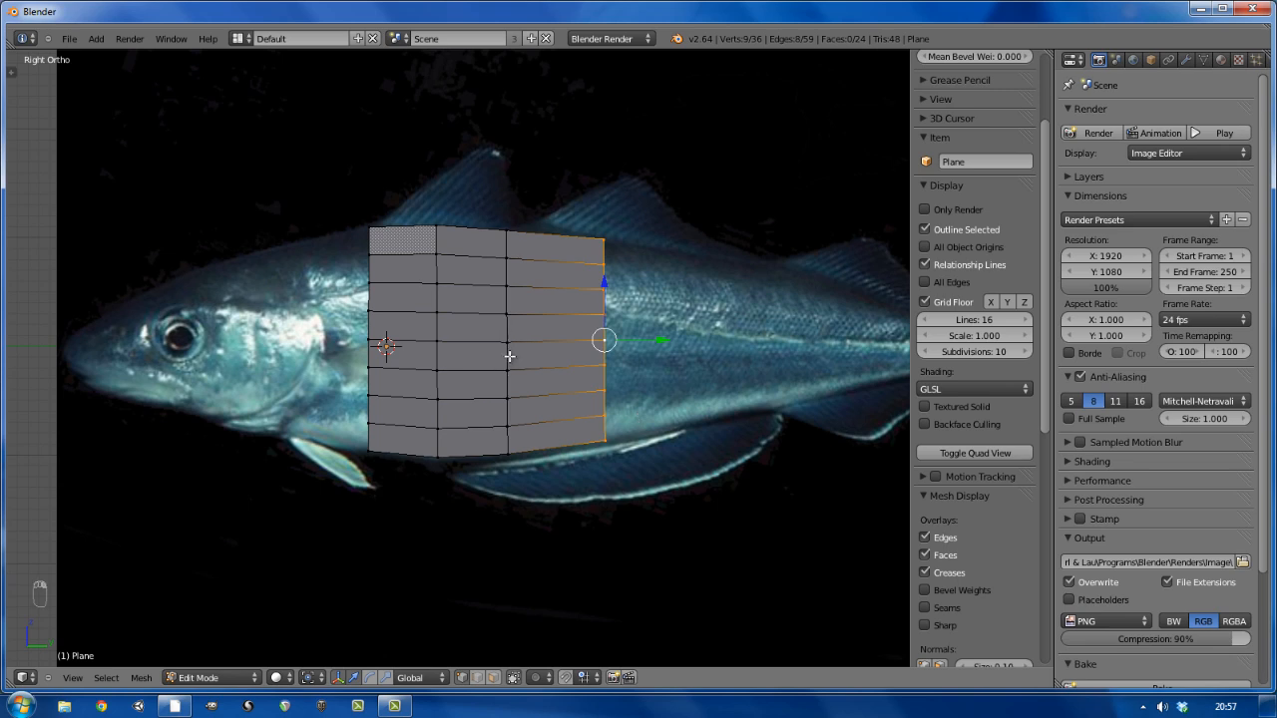
alt+right_click(510, 356)
key(ctrl+e)
click(454, 608)
click(479, 559)
Extrude the rear edge loop to behind the second dorsal fin and shrink it to the narrowing body
alt+right_click(606, 409)
key(e)
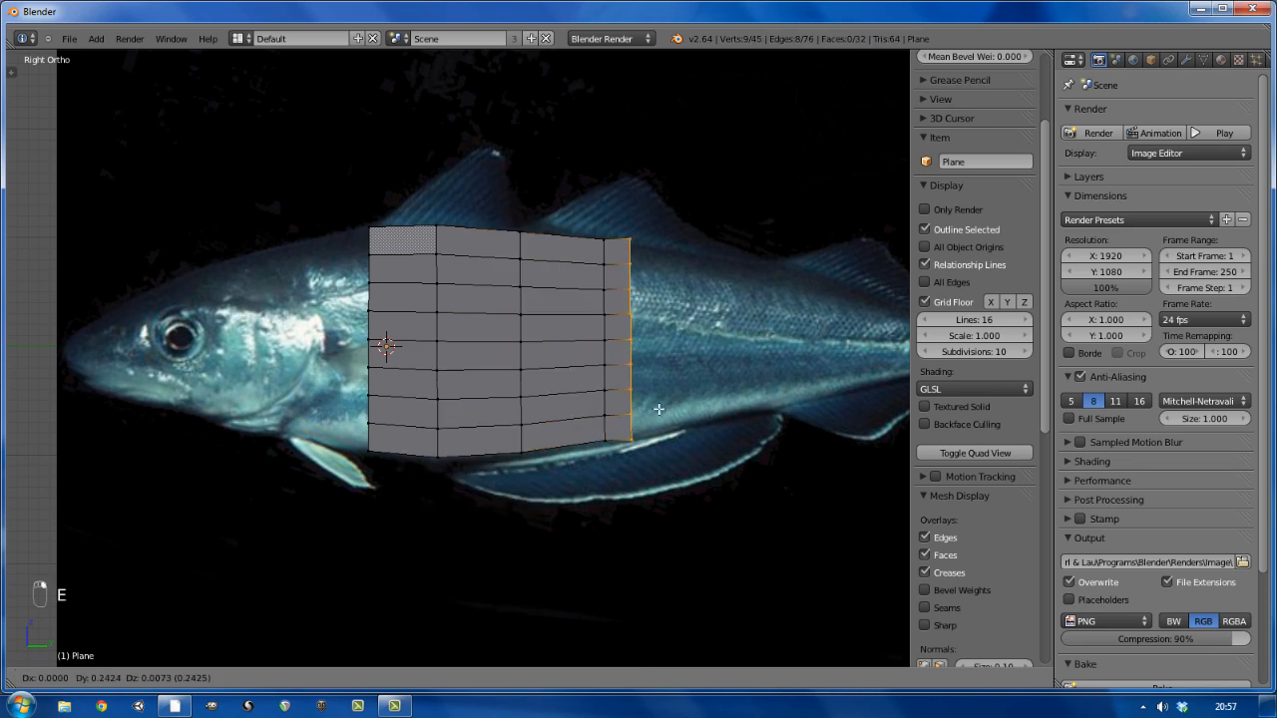
click(733, 513)
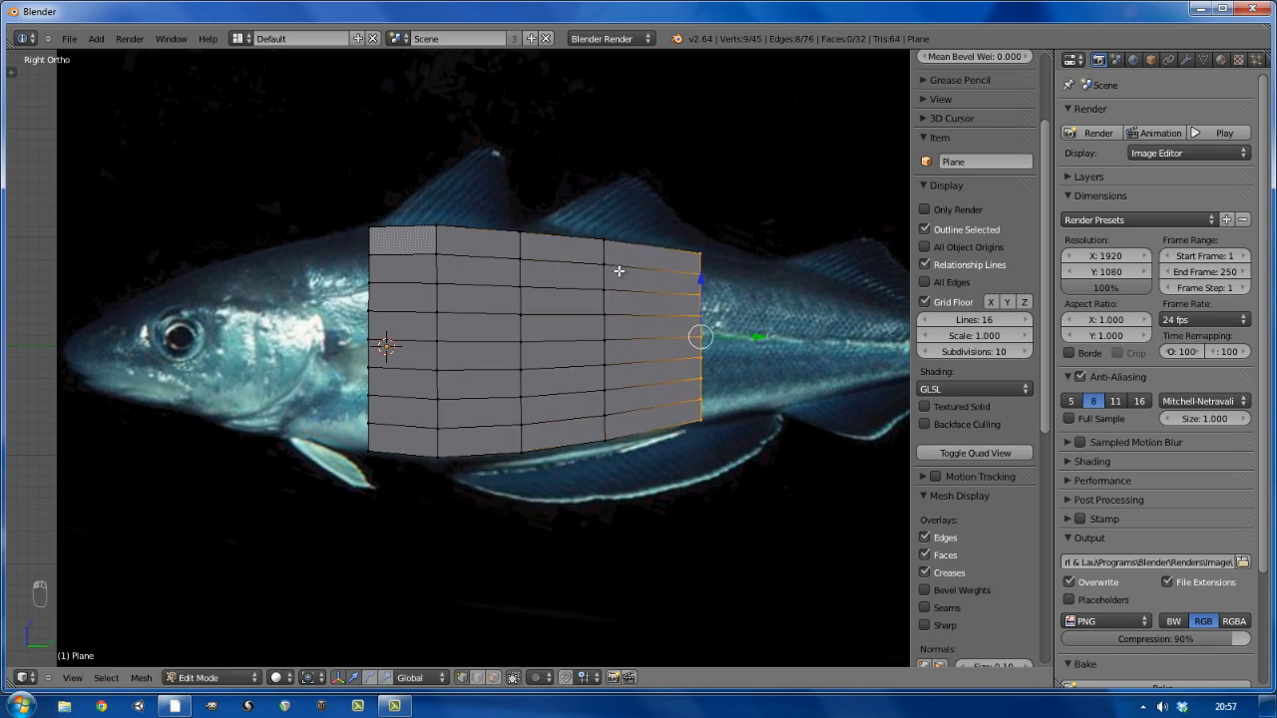
Extrude the rear edge loop to the front of the third dorsal fin and scale it to the body outline
shift+middle_drag(767, 420, 408, 425)
key(e)
click(513, 439)
key(s)
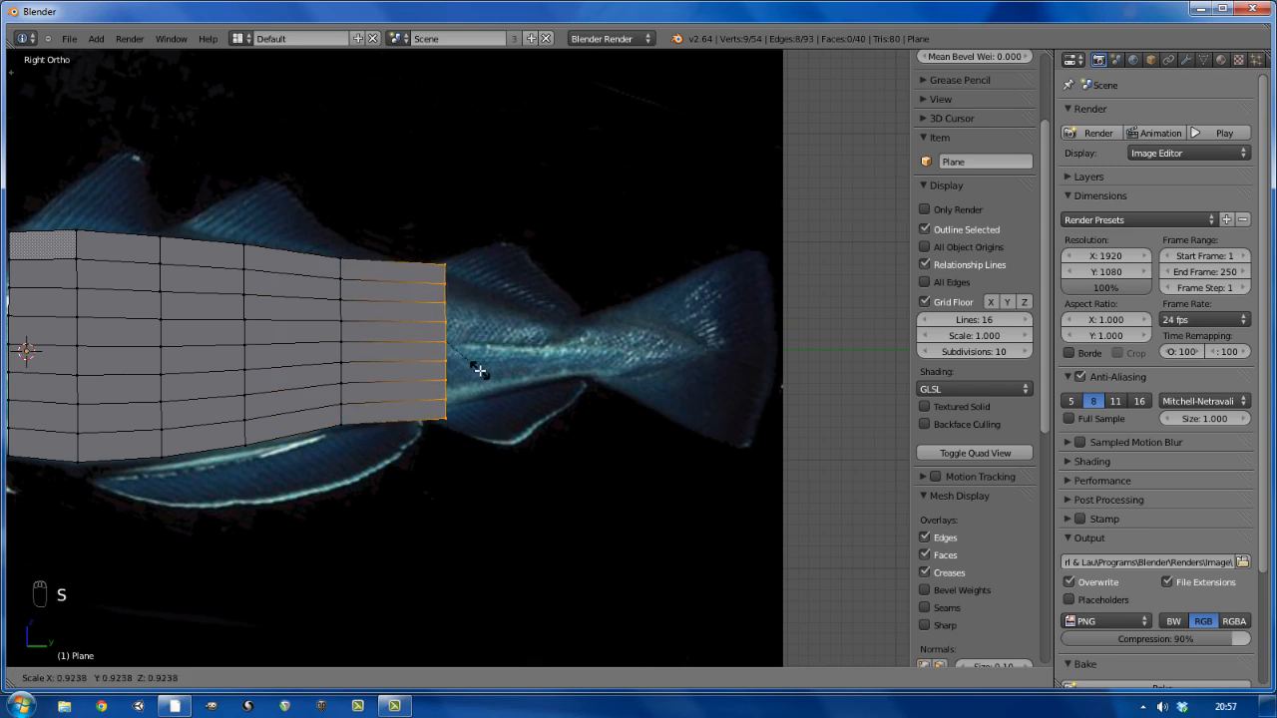
click(556, 422)
Extrude the rear edge loop to the tail base, scale it to about 0.54 and lower it slightly to fit
key(e)
click(590, 524)
key(s)
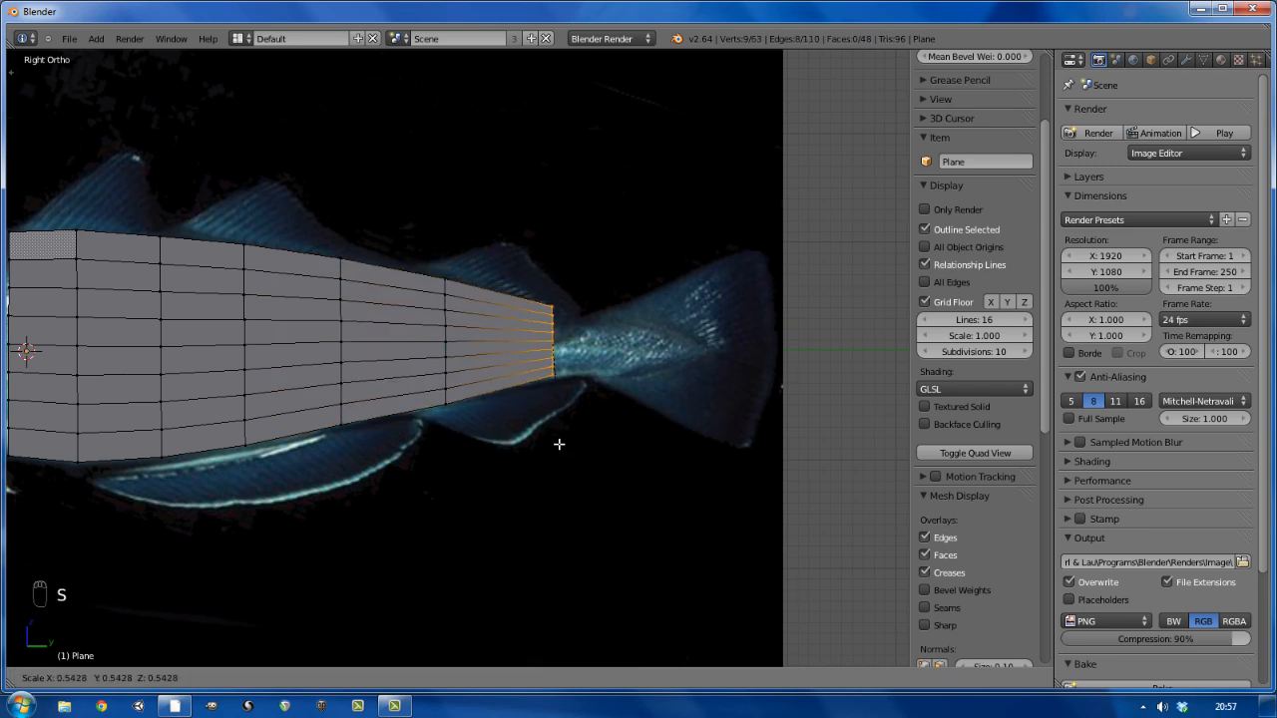
click(559, 444)
drag(553, 283, 553, 290)
key(s)
click(607, 447)
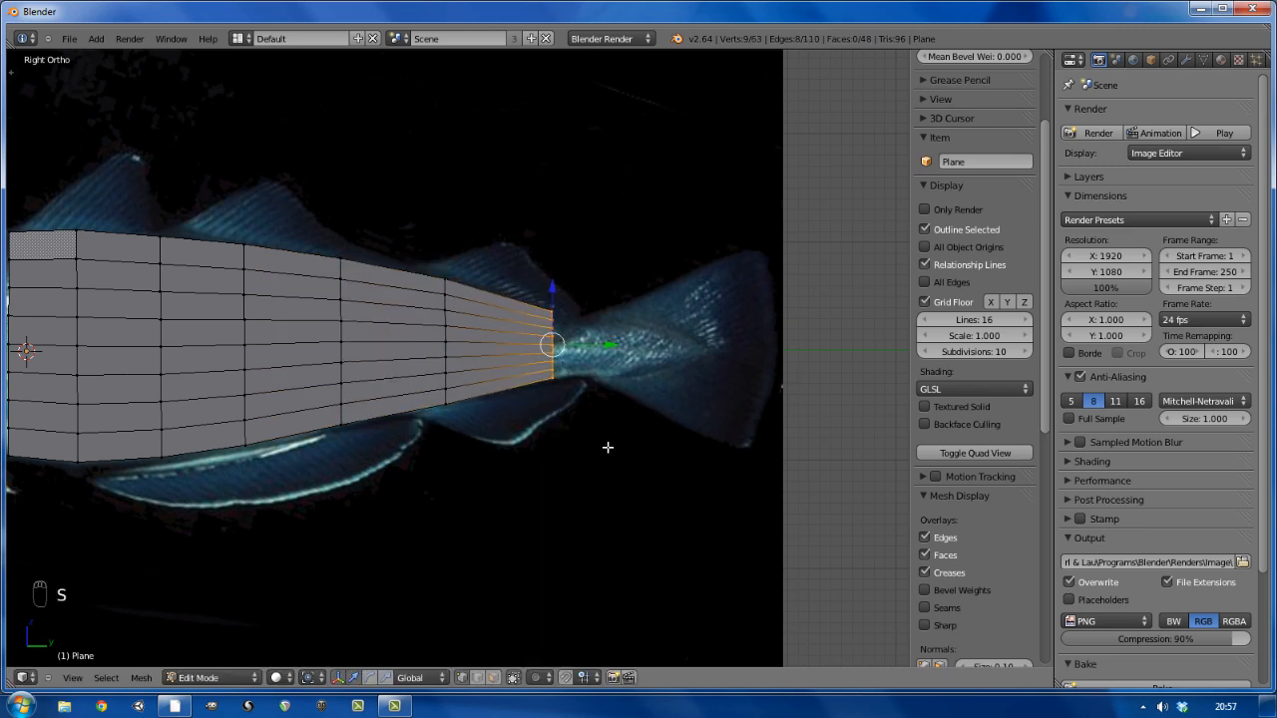
Extrude the rear edge loop twice from the tail base into the tail fin, aligning it with the fin's centre
key(e)
click(649, 396)
drag(643, 288, 644, 288)
key(e)
click(678, 399)
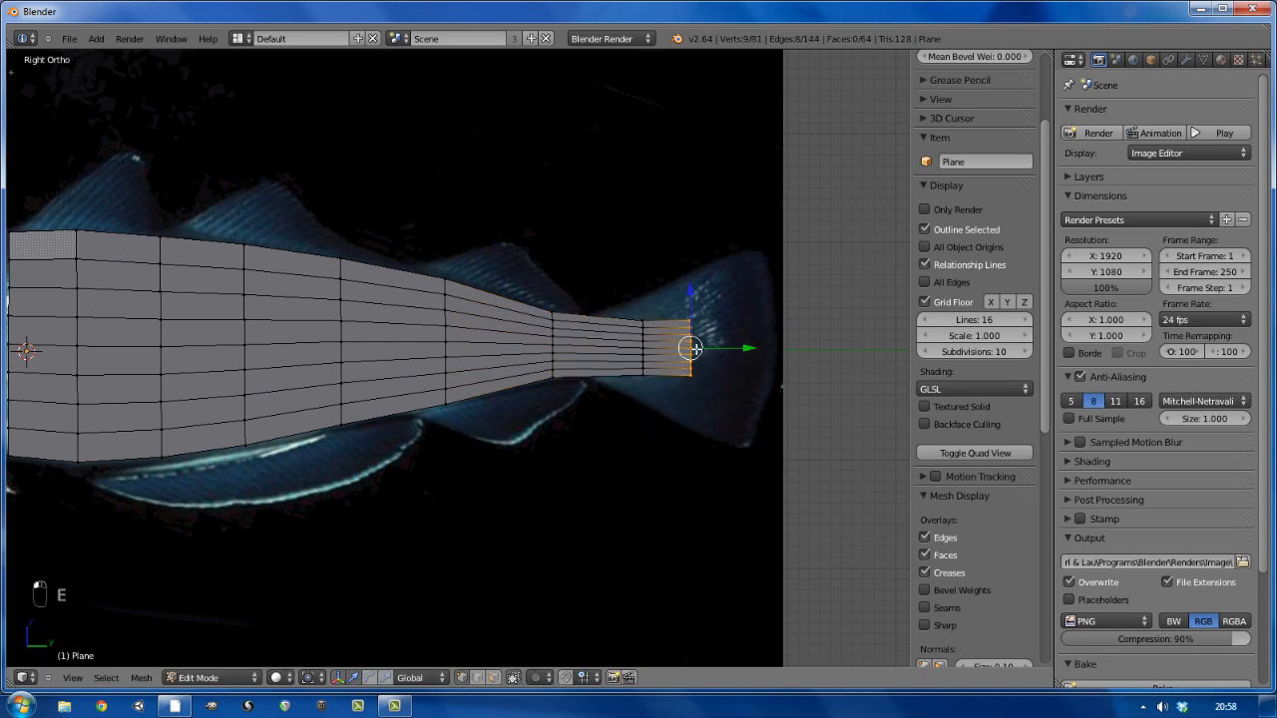
Enable proportional editing and pull the end's middle vertex about 0.19 rearward along Y with a proportional size of 0.29
right_click(694, 353)
right_click(693, 341)
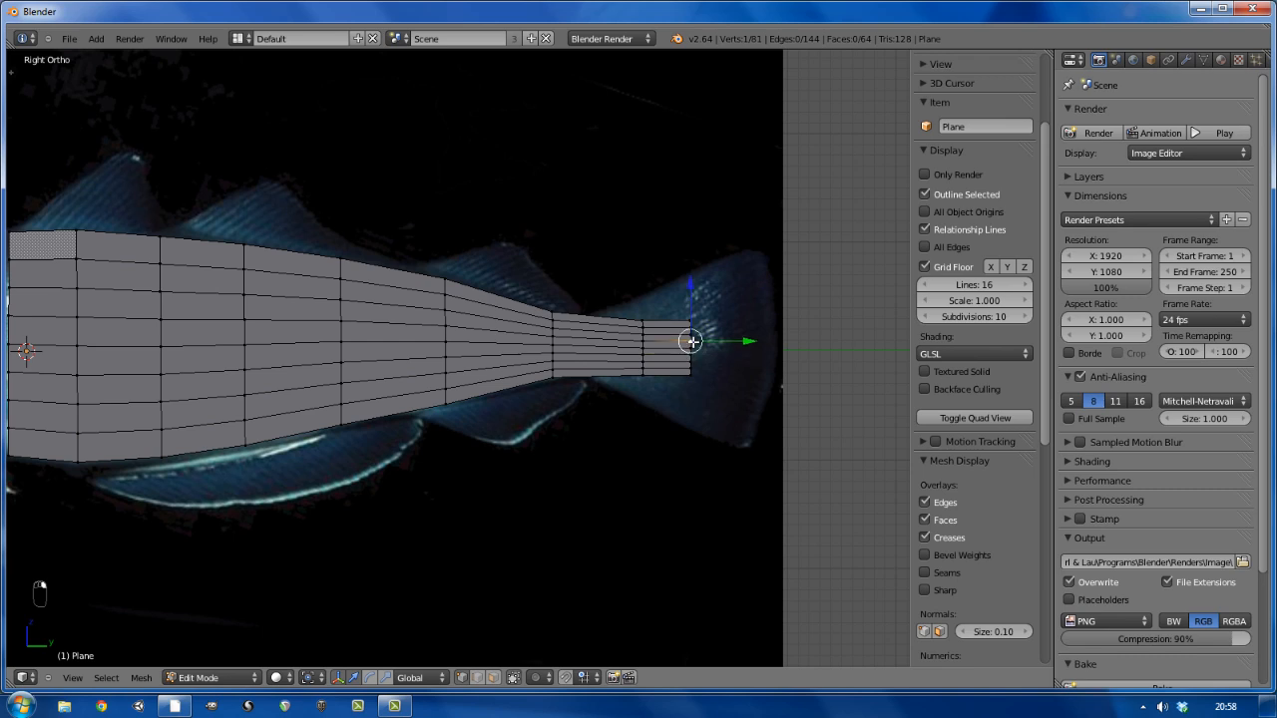
right_click(692, 348)
key(o)
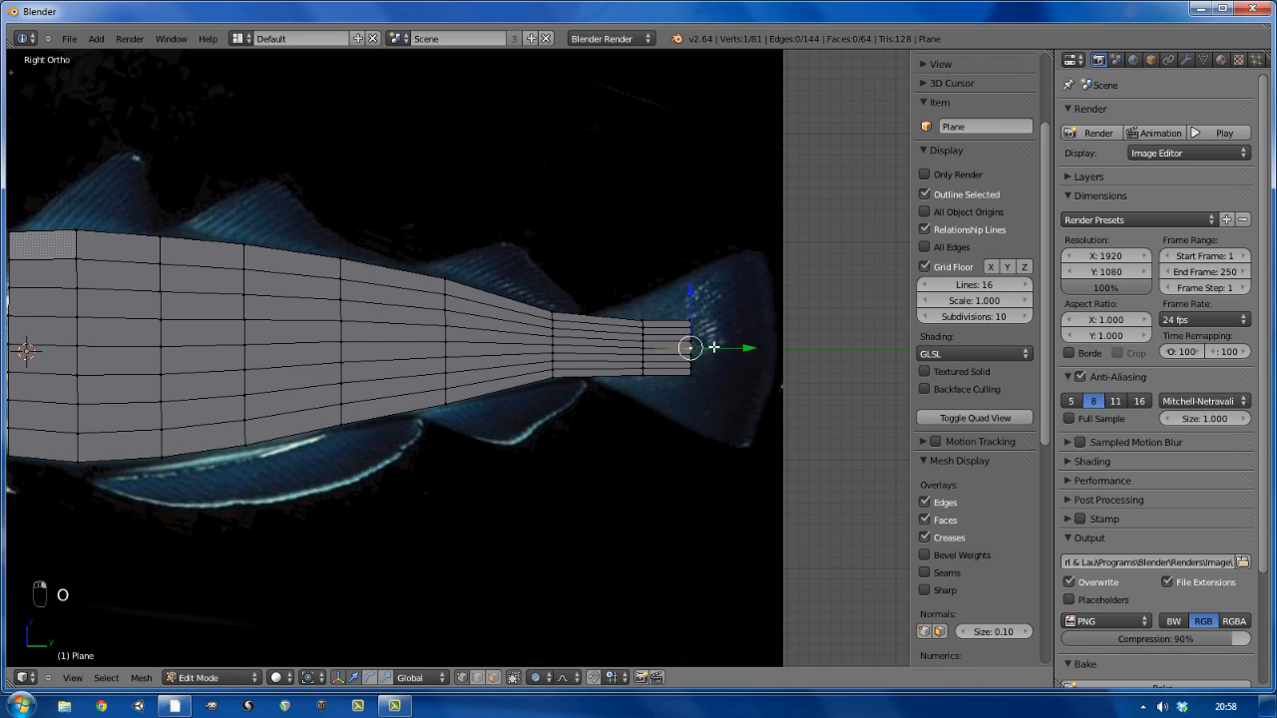
key(g)
key(y)
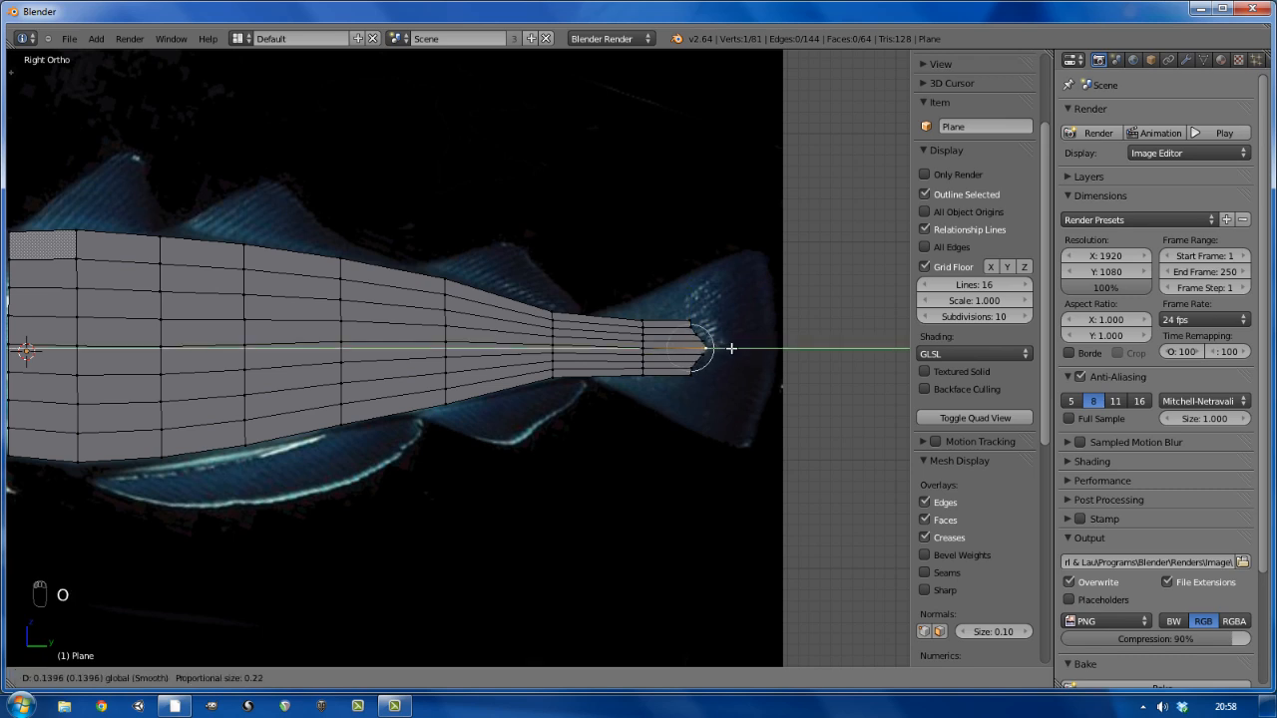
scroll(731, 348, down, 3)
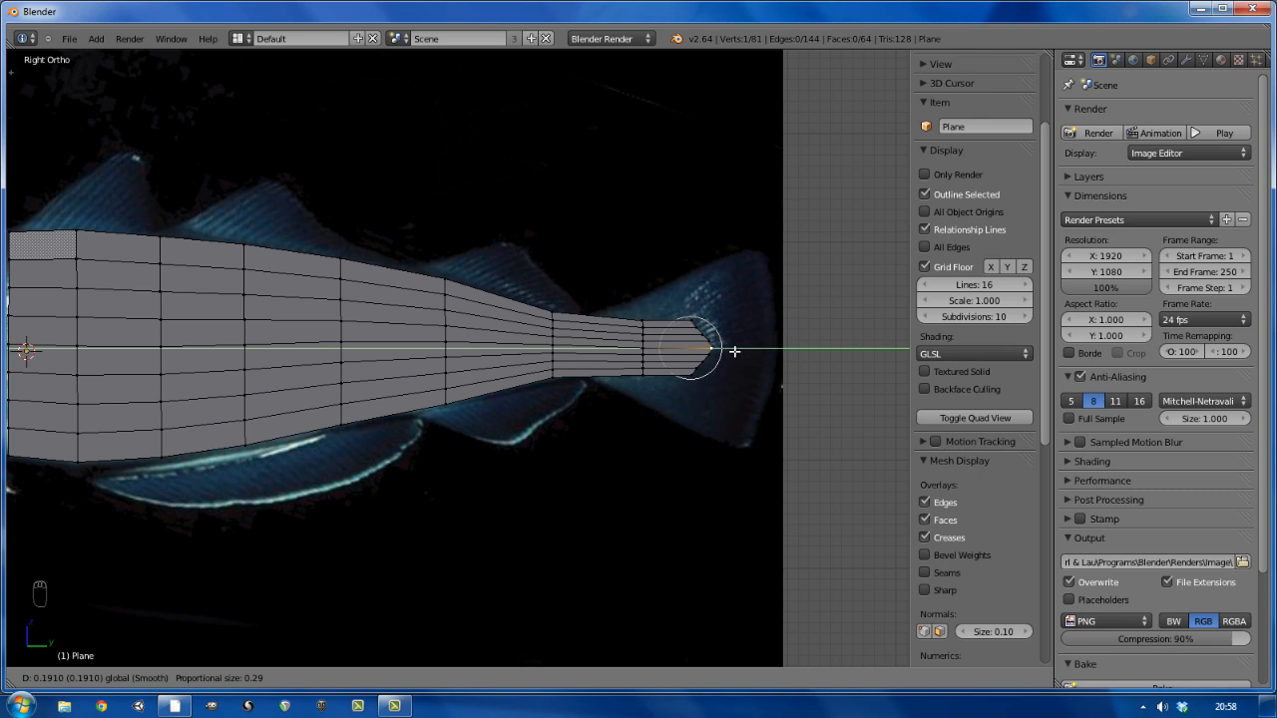
click(734, 355)
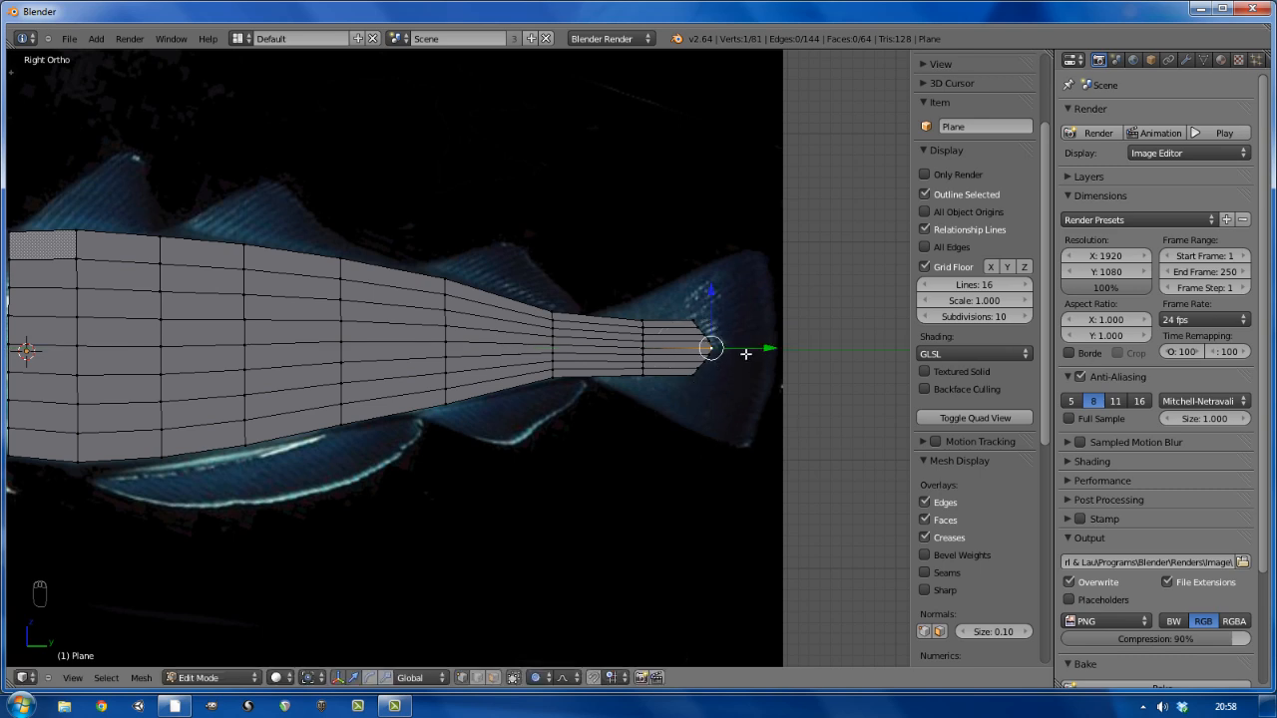
Stretch the end edge loop along Y into a longer point and move it forward along Y toward the body
scroll(746, 354, up, 3)
alt+right_click(656, 305)
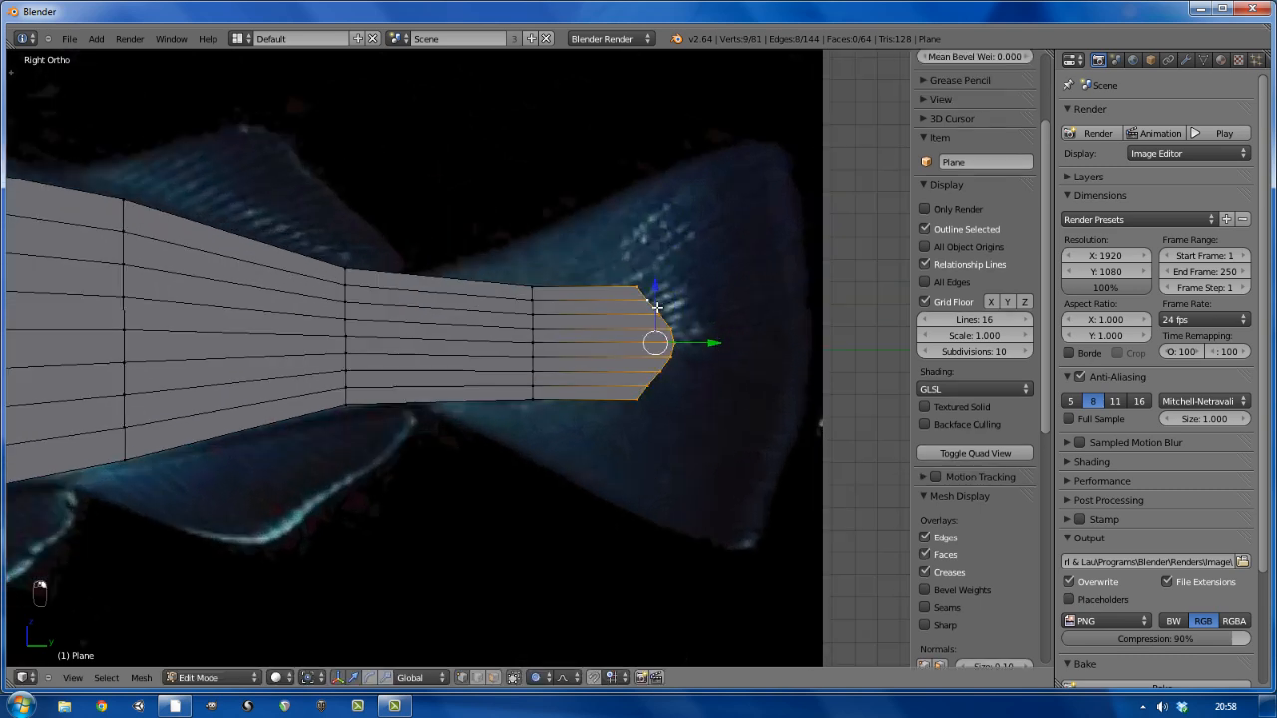
key(s)
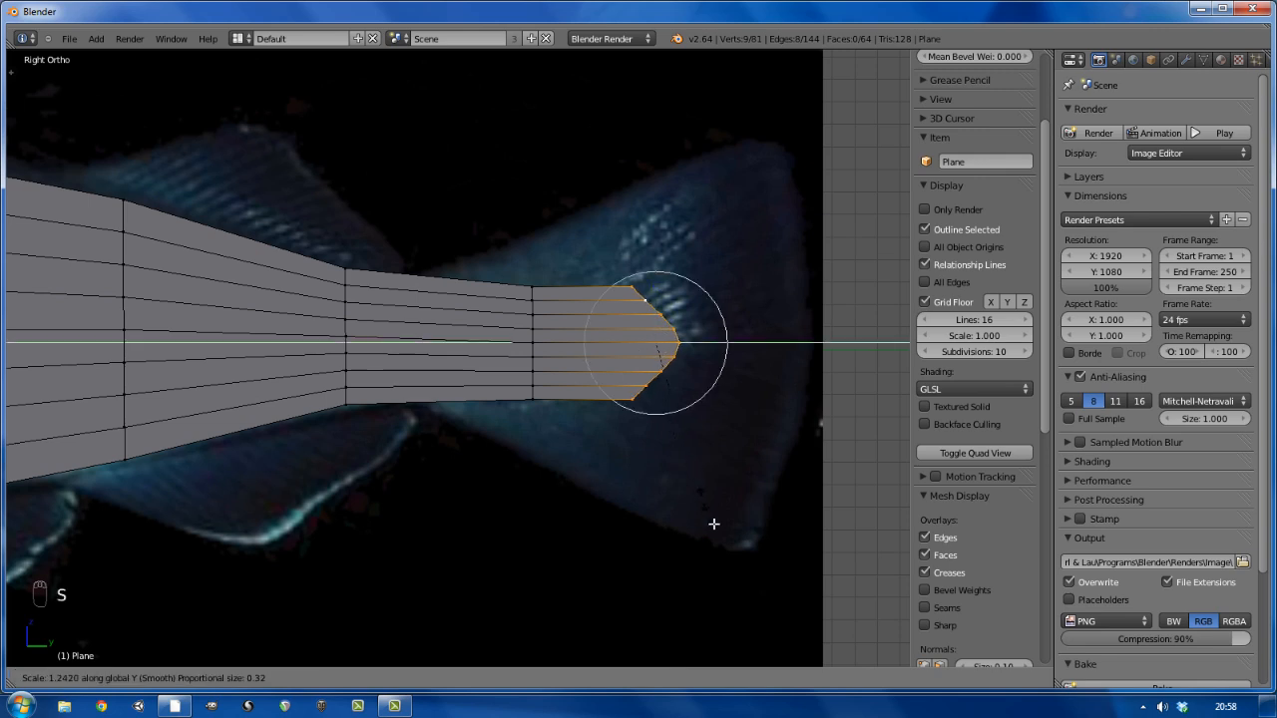
click(759, 493)
key(g)
key(y)
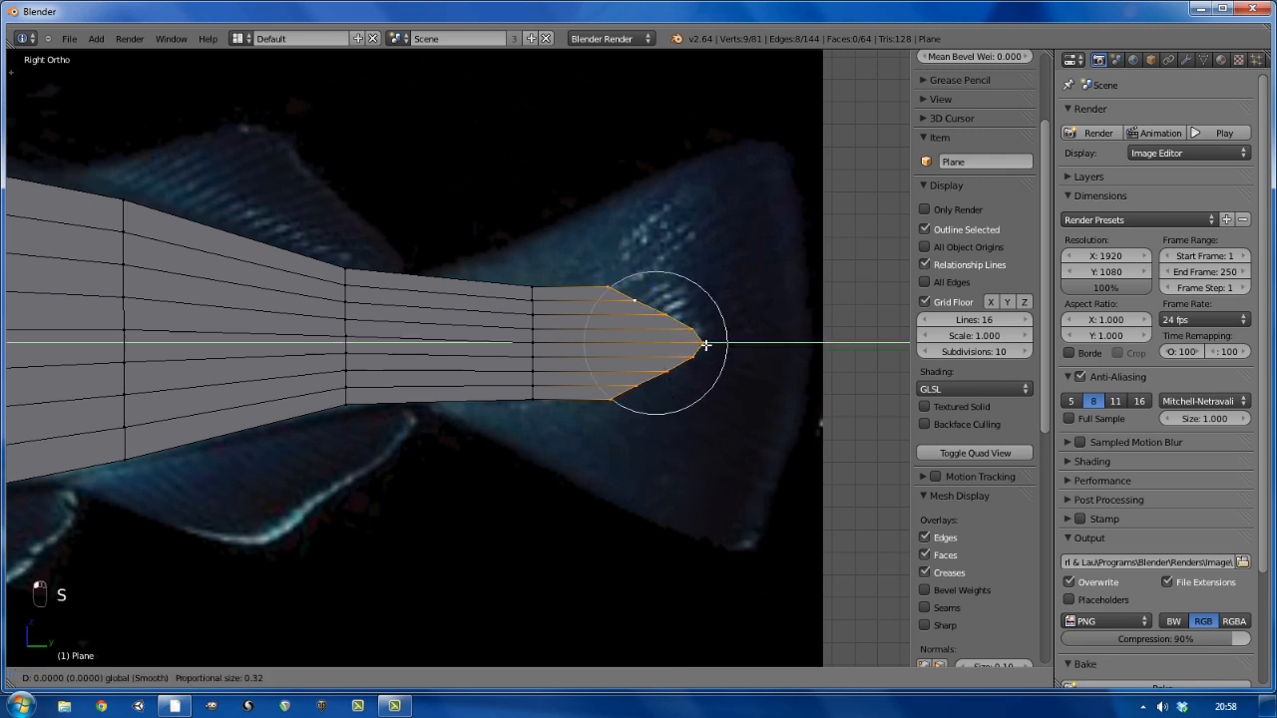
drag(660, 357, 673, 356)
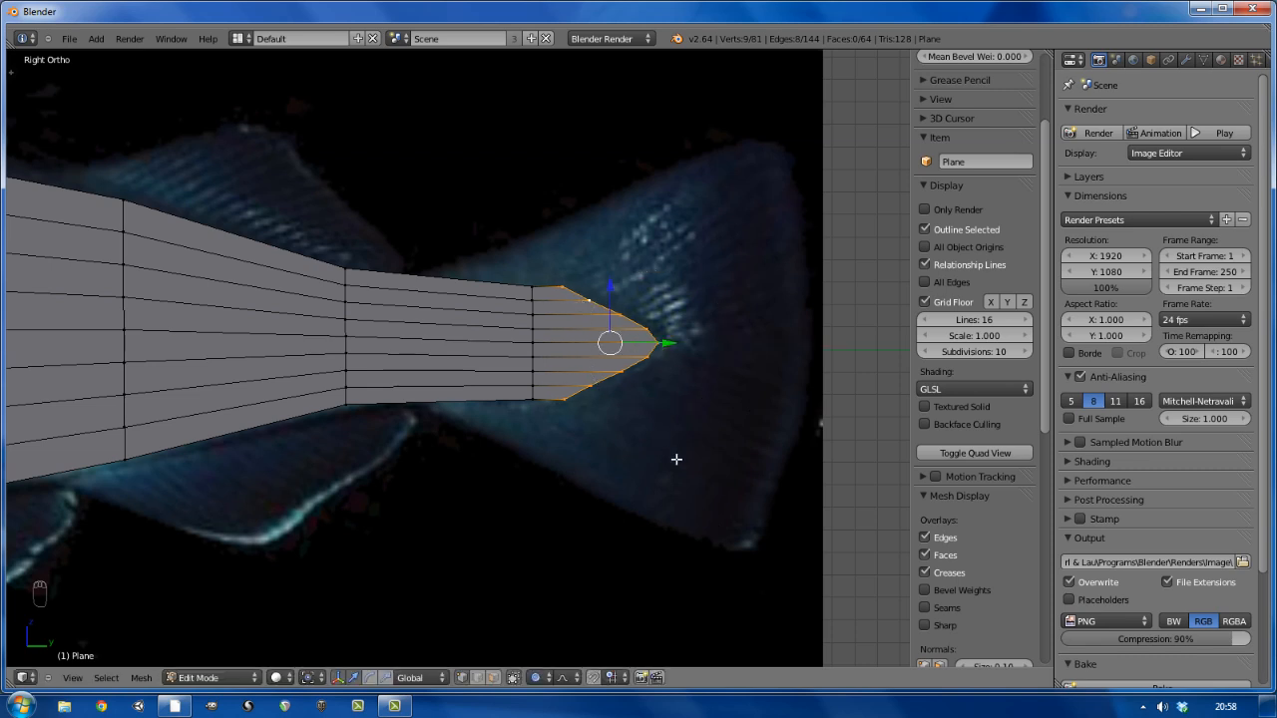
key(s)
key(z)
scroll(668, 448, up, 3)
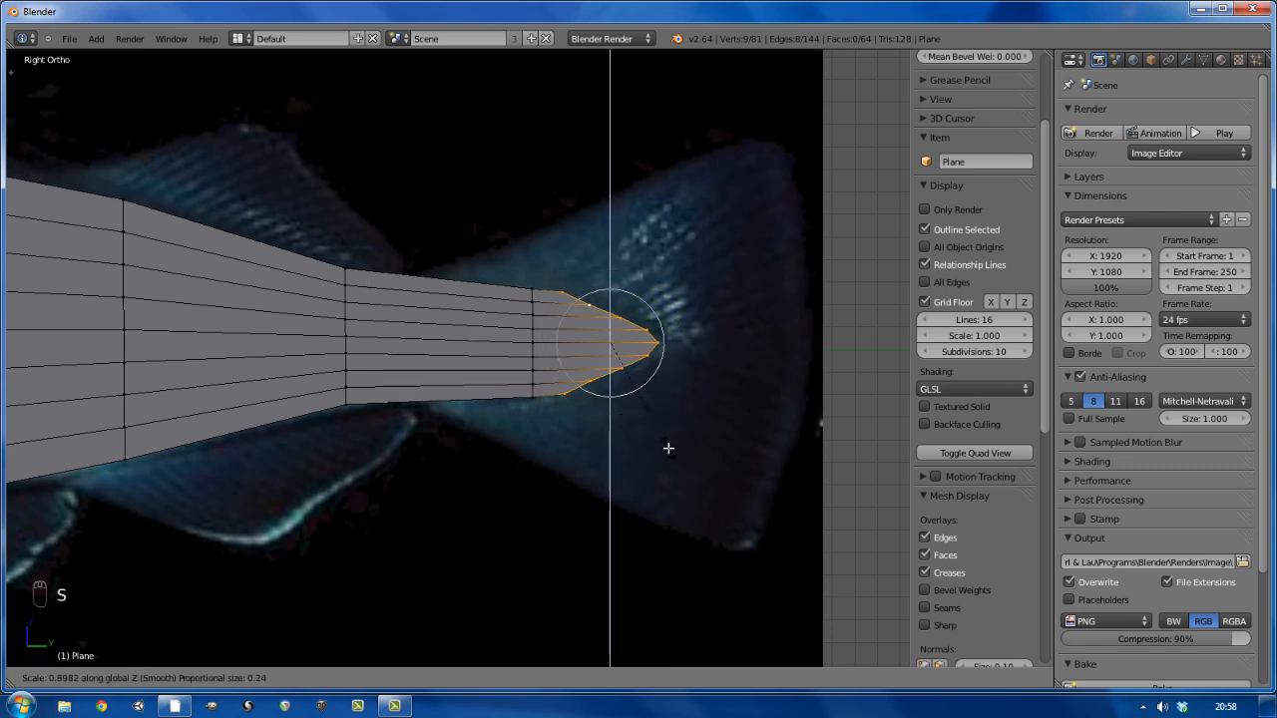
right_click(668, 448)
Scale the tail end's middle tip vertex along Z with a proportional size of 0.62 to taper the end
right_click(656, 337)
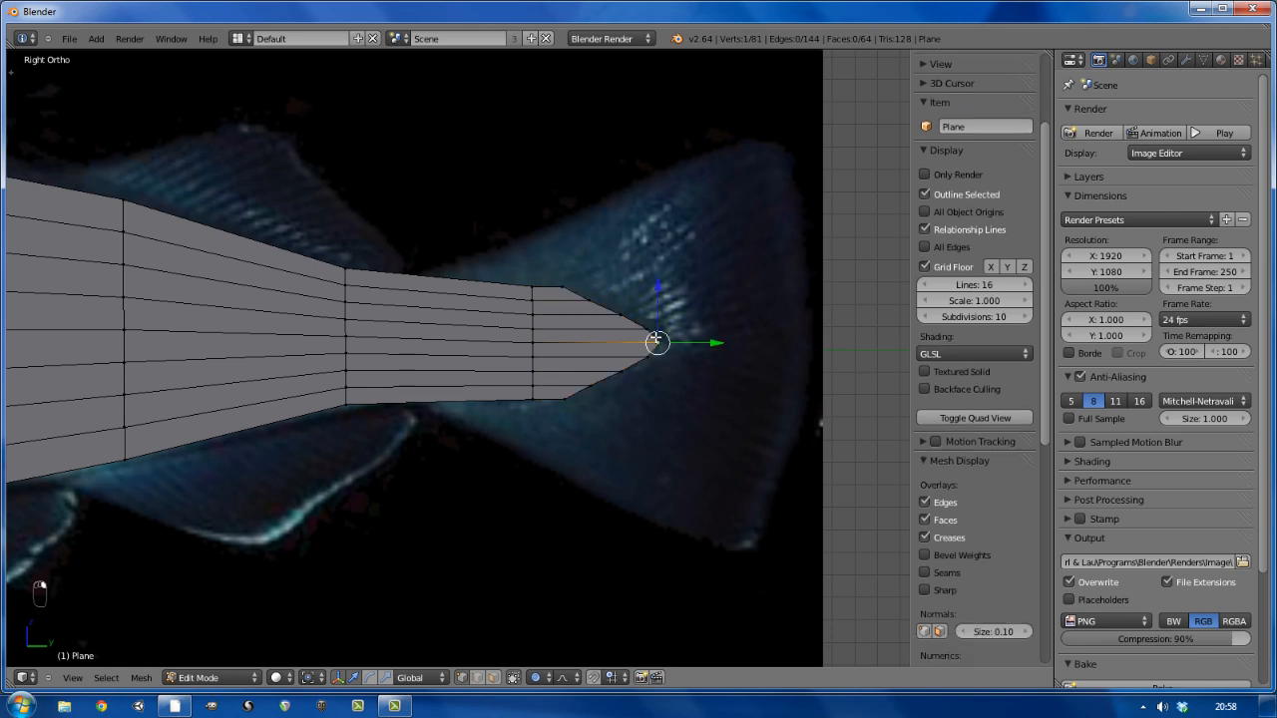
key(s)
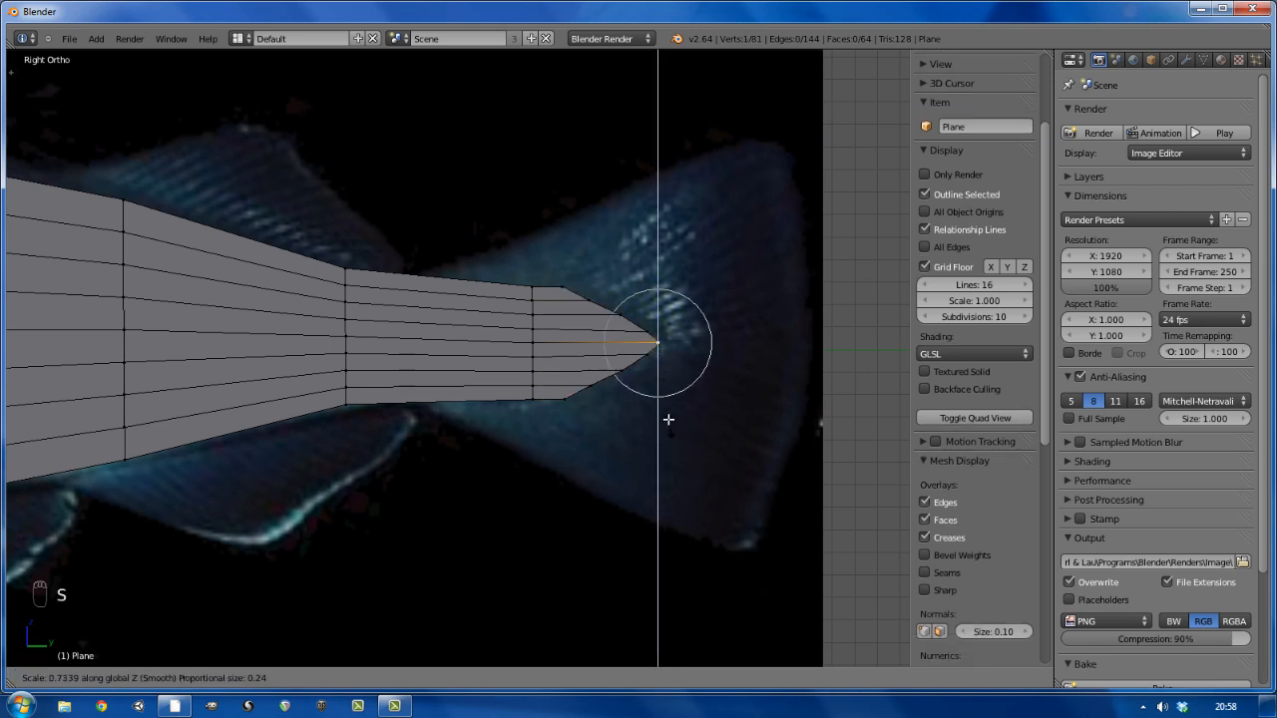
scroll(668, 418, down, 9)
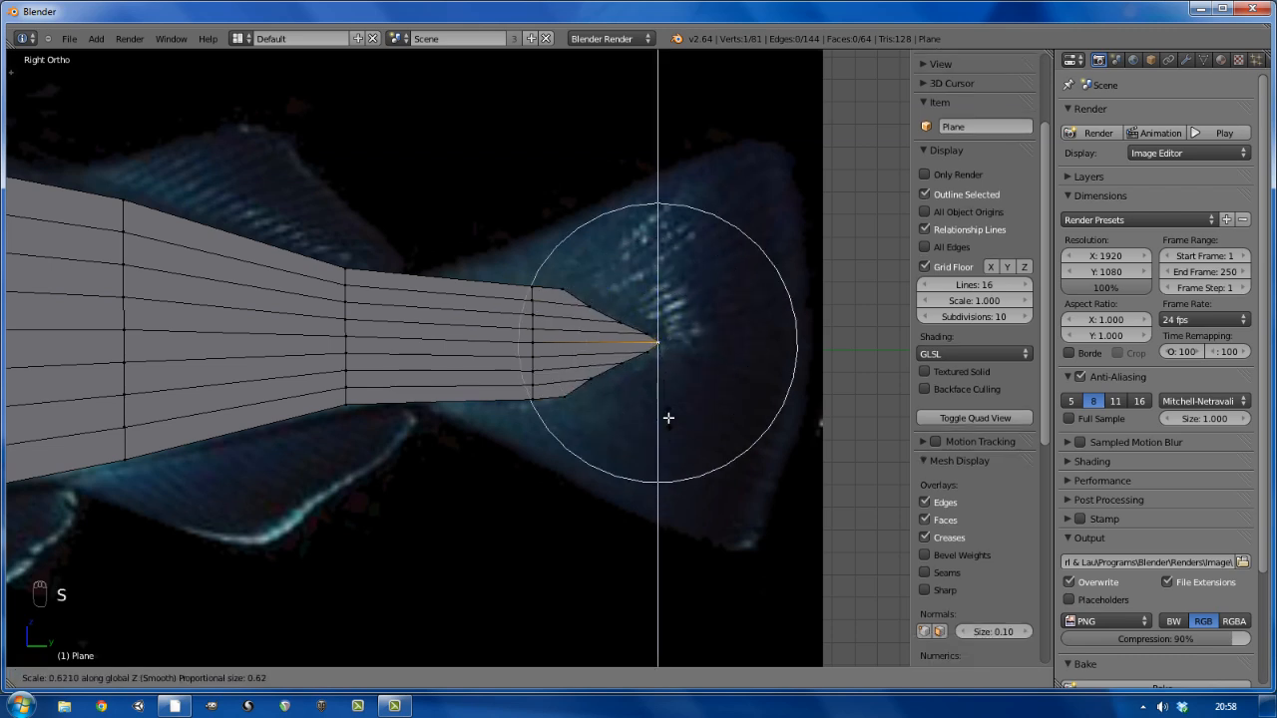
click(667, 410)
Scale the tail end's upper and lower corner vertices to about 0.76 along Z with a proportional size of 0.29
right_click(574, 278)
shift+right_click(568, 403)
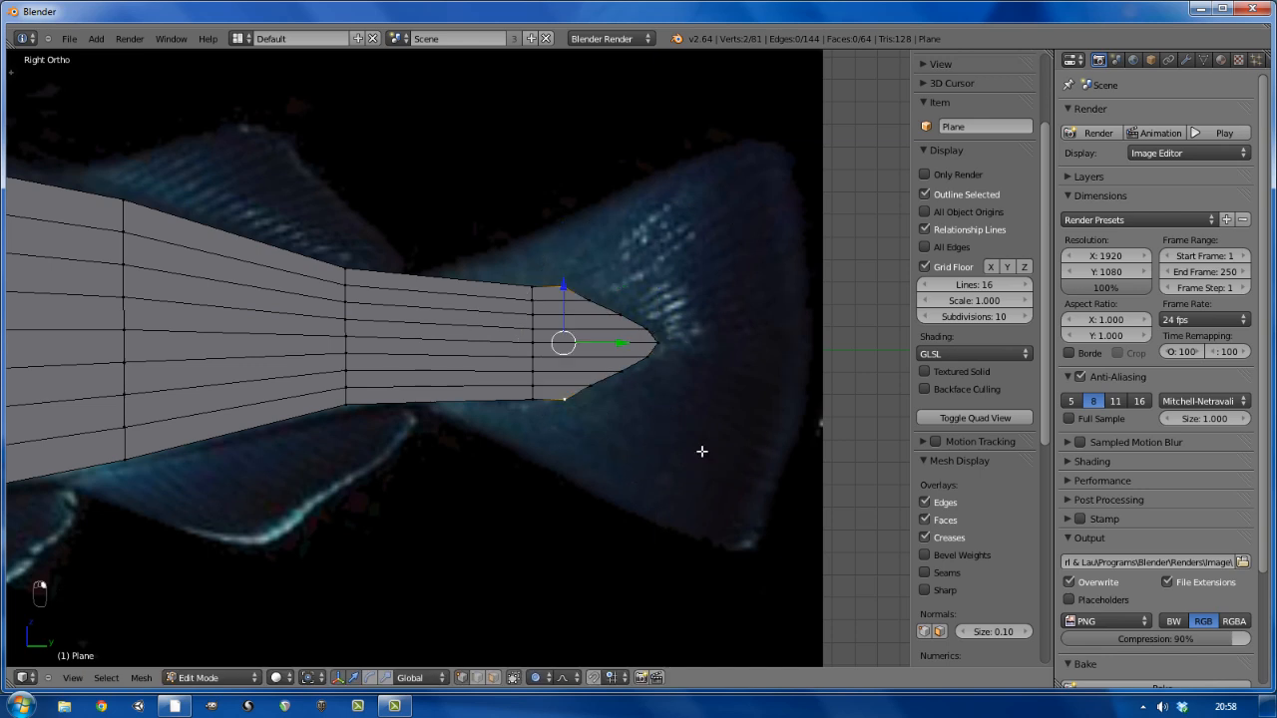
key(s)
key(z)
scroll(693, 436, up, 4)
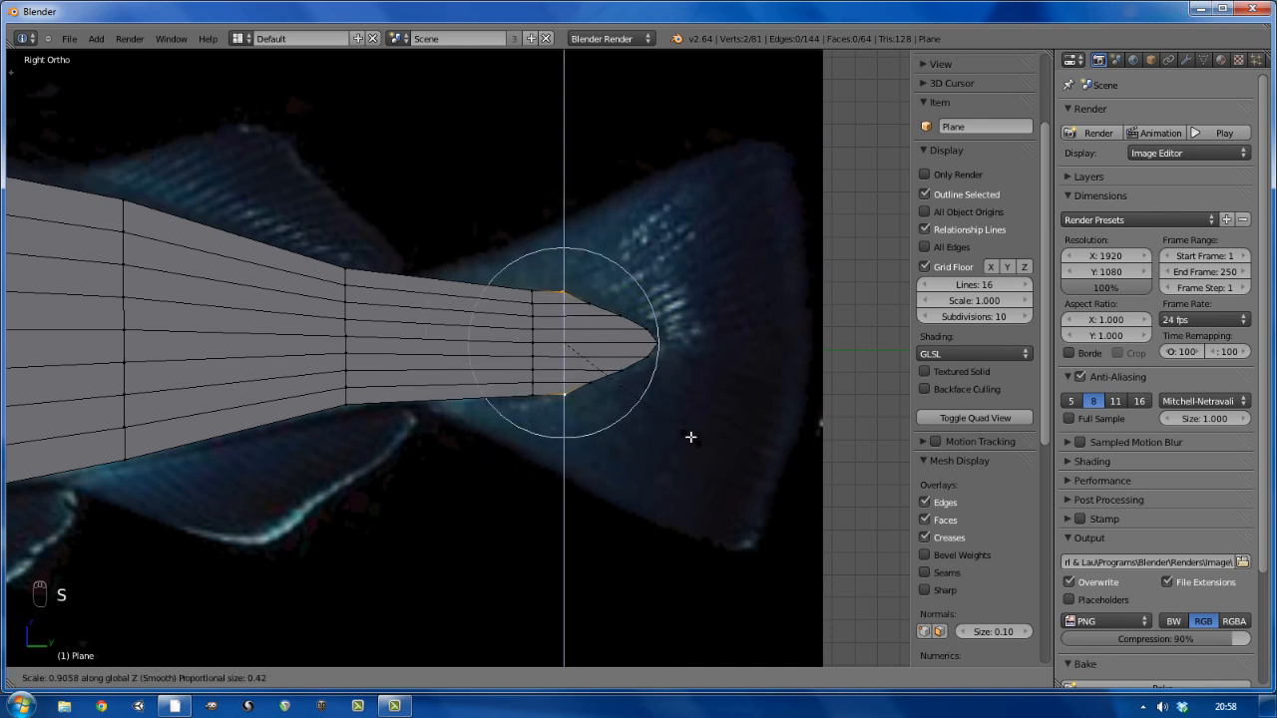
scroll(678, 411, up, 1)
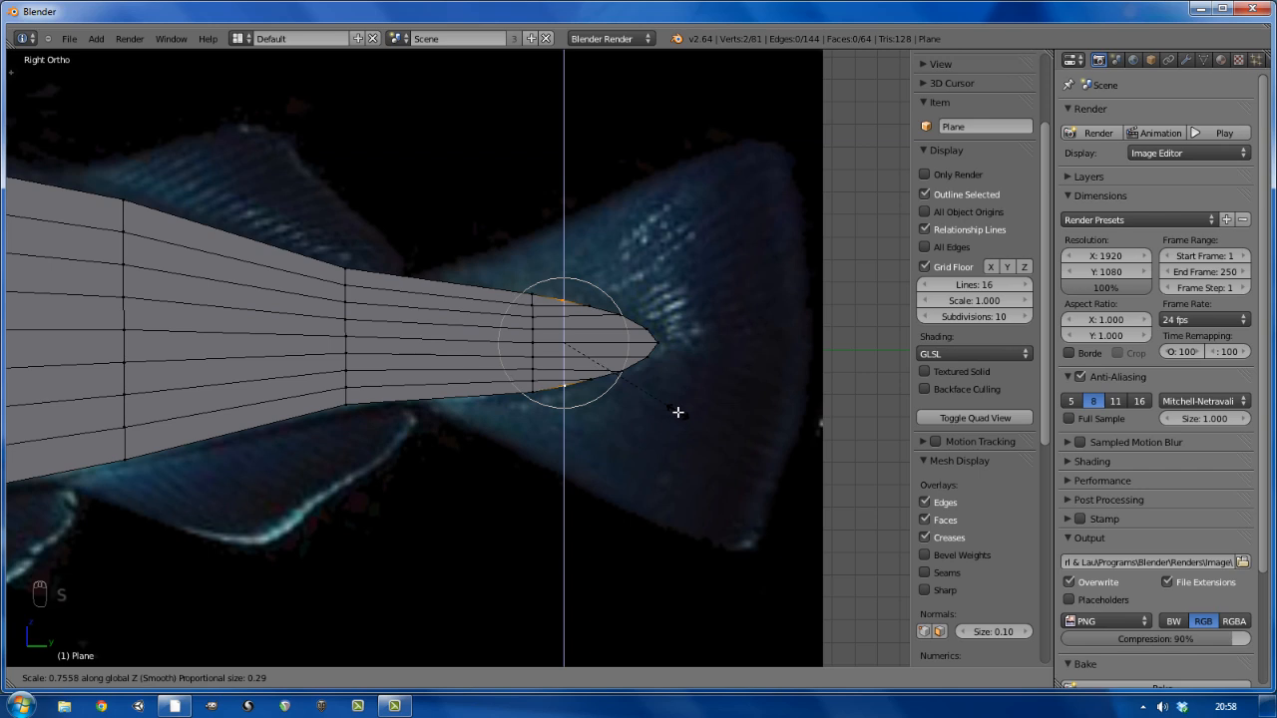
click(678, 412)
key(a)
Turn off proportional editing and fit the tail-base edge loop to the outline with slight Z scaling and a small Z move
scroll(626, 372, down, 2)
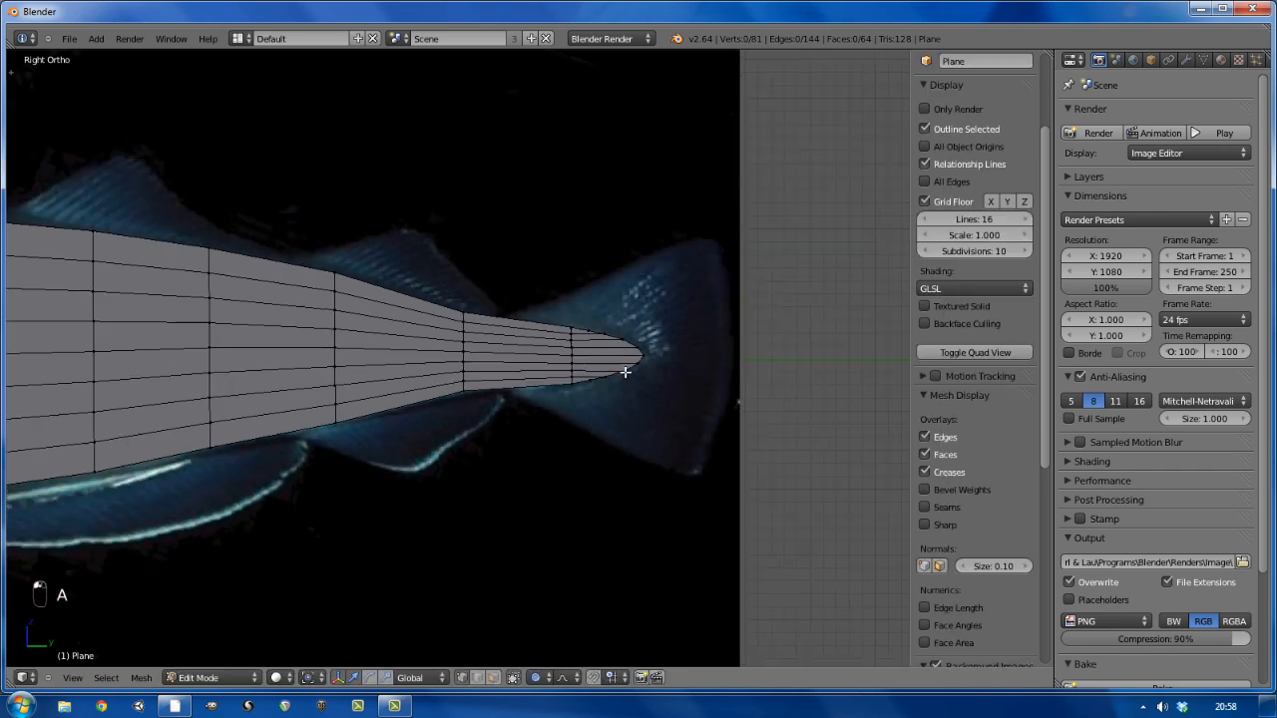
alt+right_click(462, 365)
key(o)
key(o)
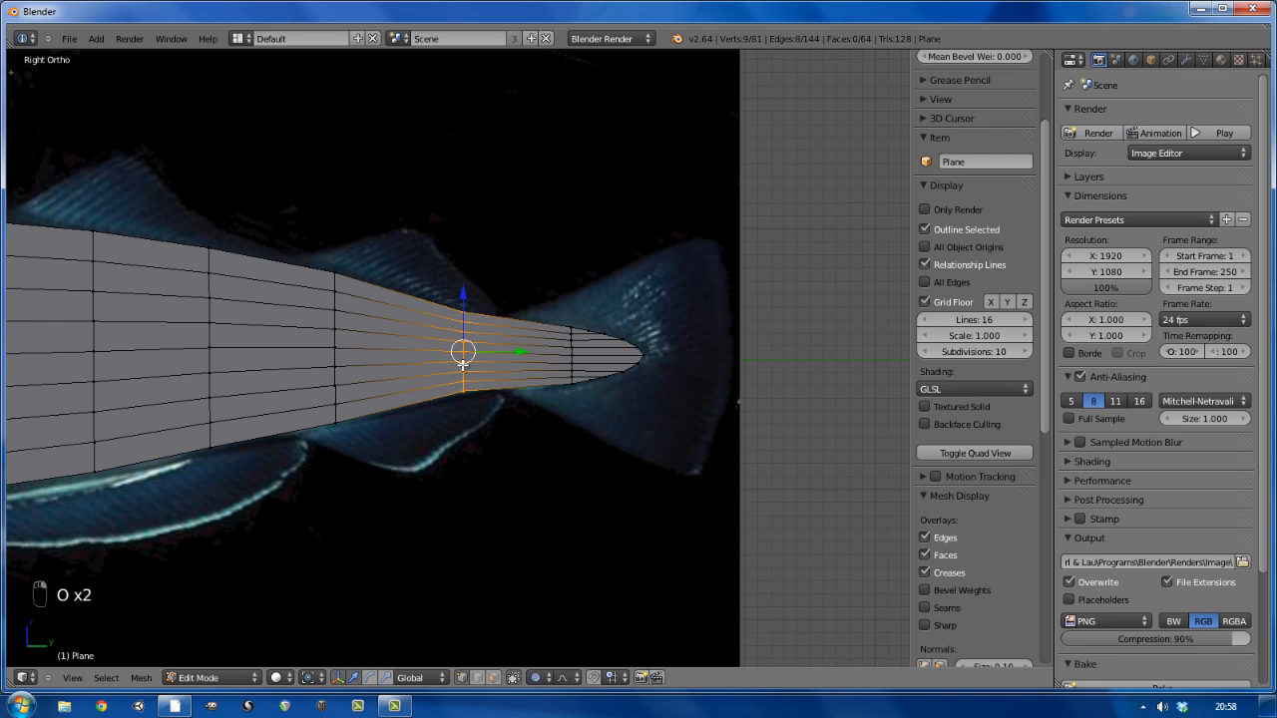
key(o)
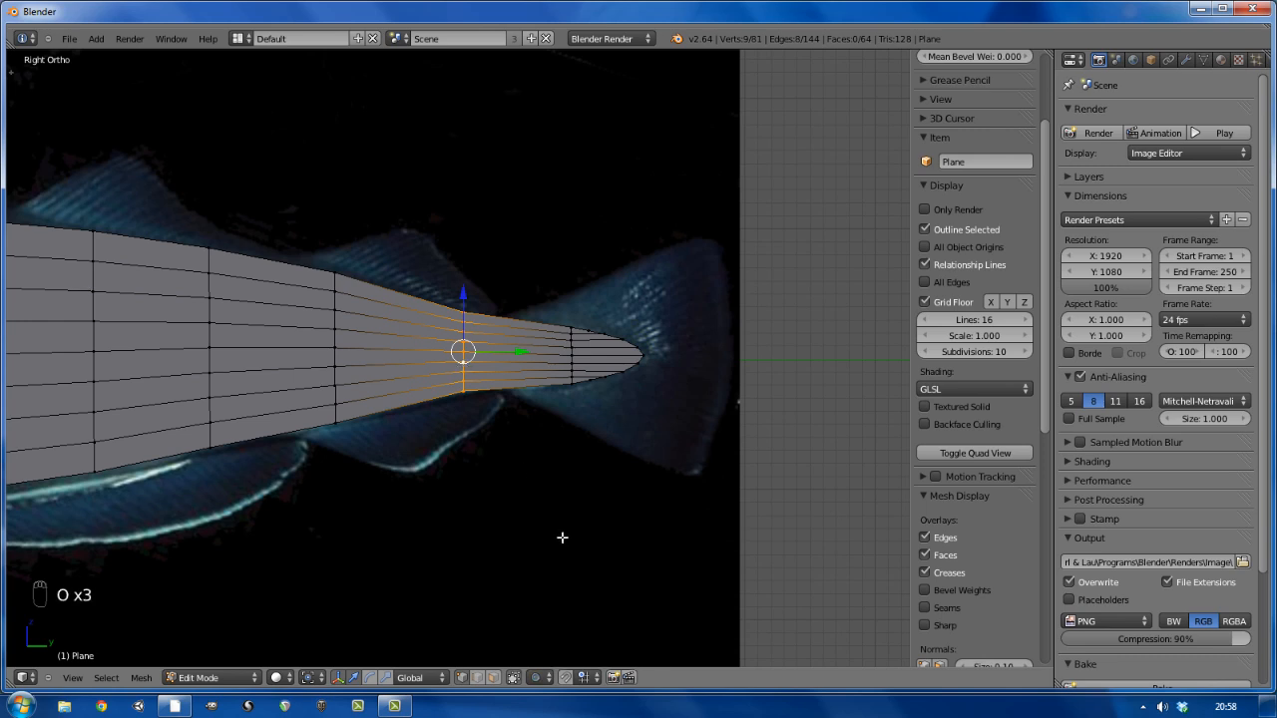
key(s)
key(z)
right_click(650, 593)
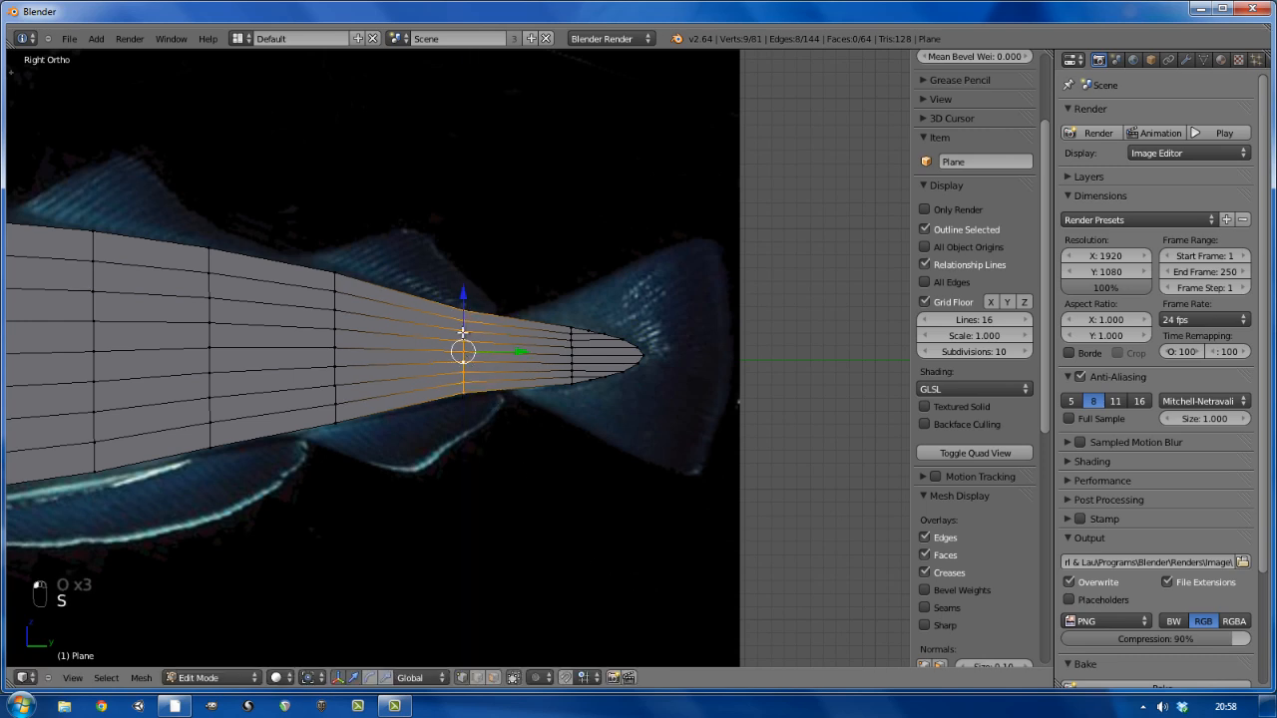
drag(465, 291, 464, 298)
key(s)
key(z)
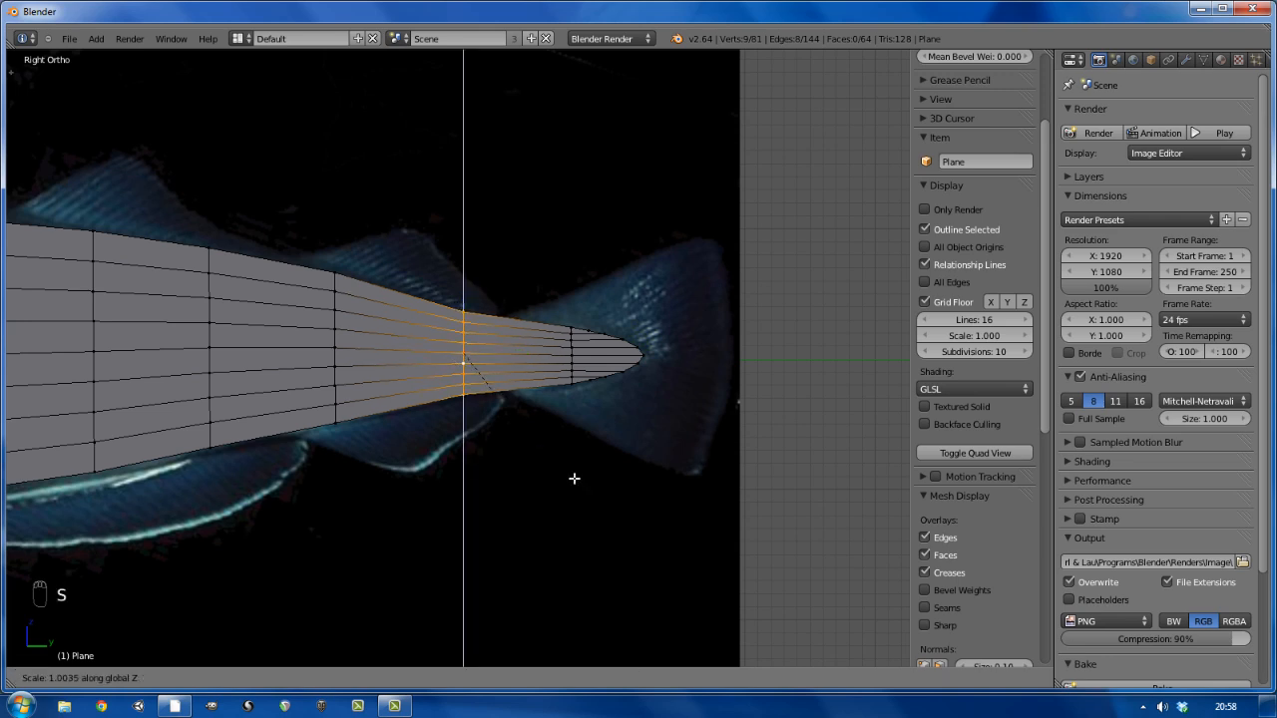
click(596, 502)
key(a)
scroll(497, 373, down, 4)
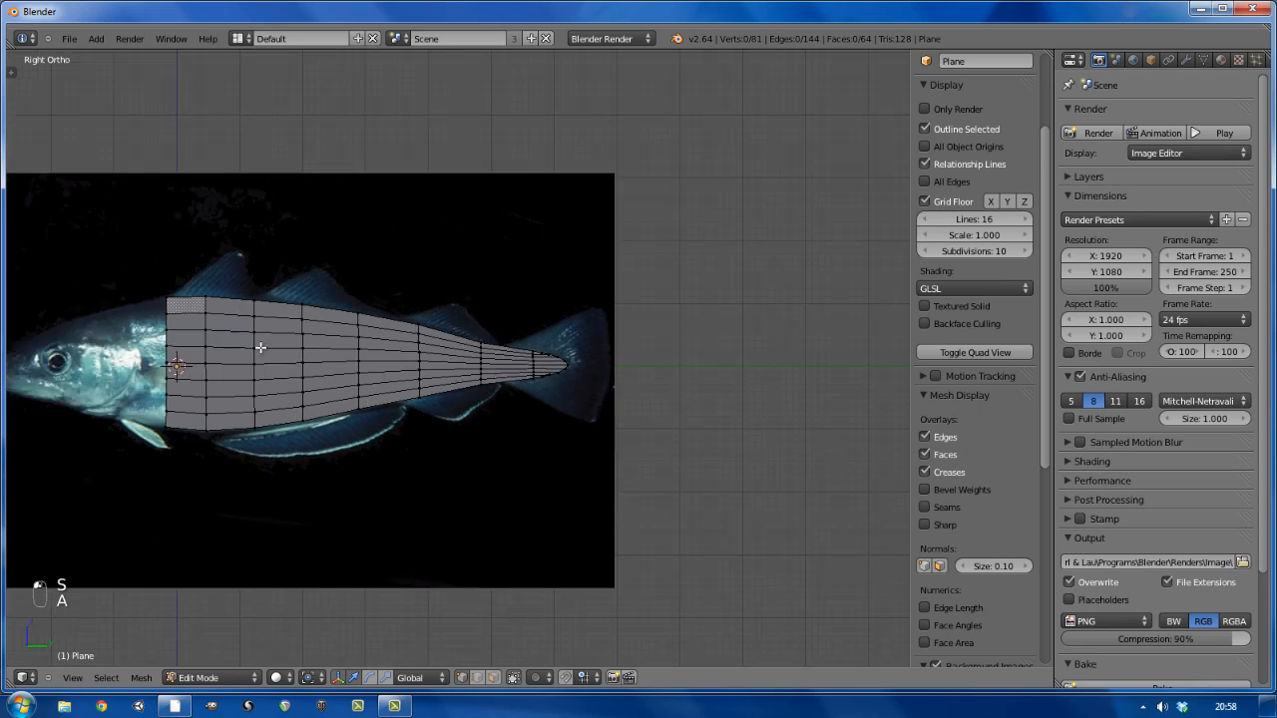
shift+middle_drag(262, 349, 487, 365)
alt+right_click(387, 374)
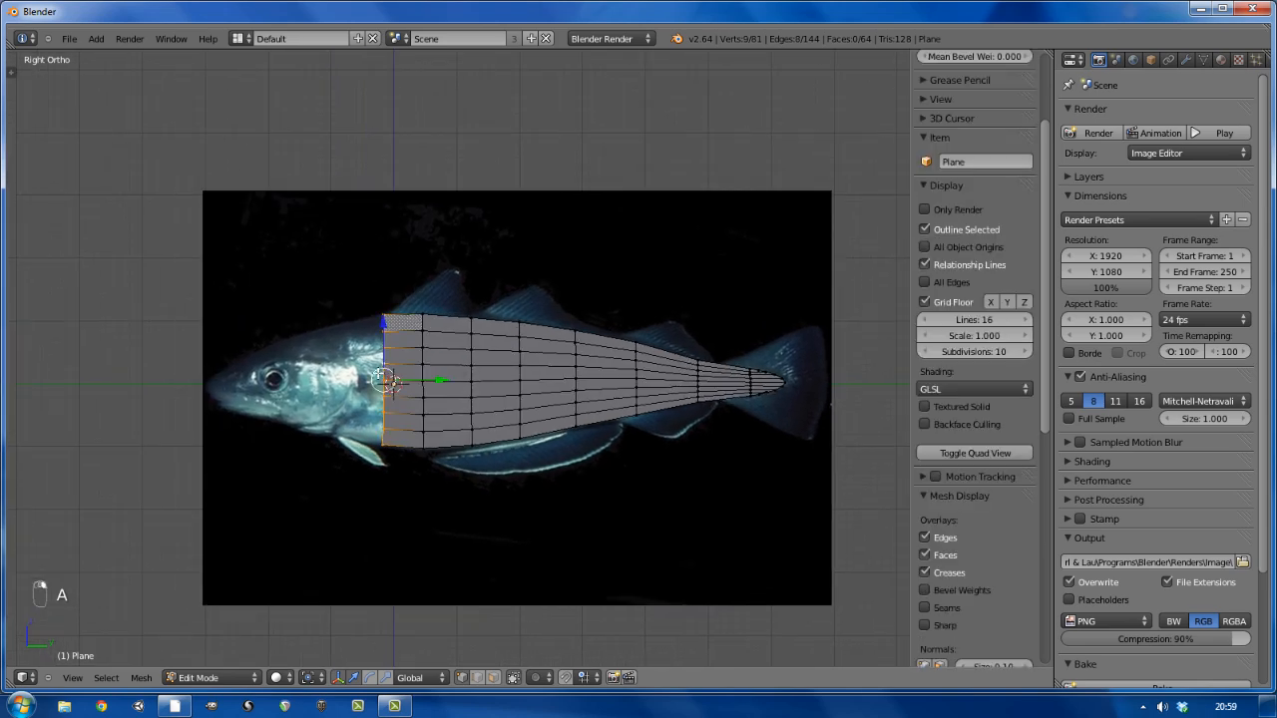
scroll(389, 377, up, 3)
key(e)
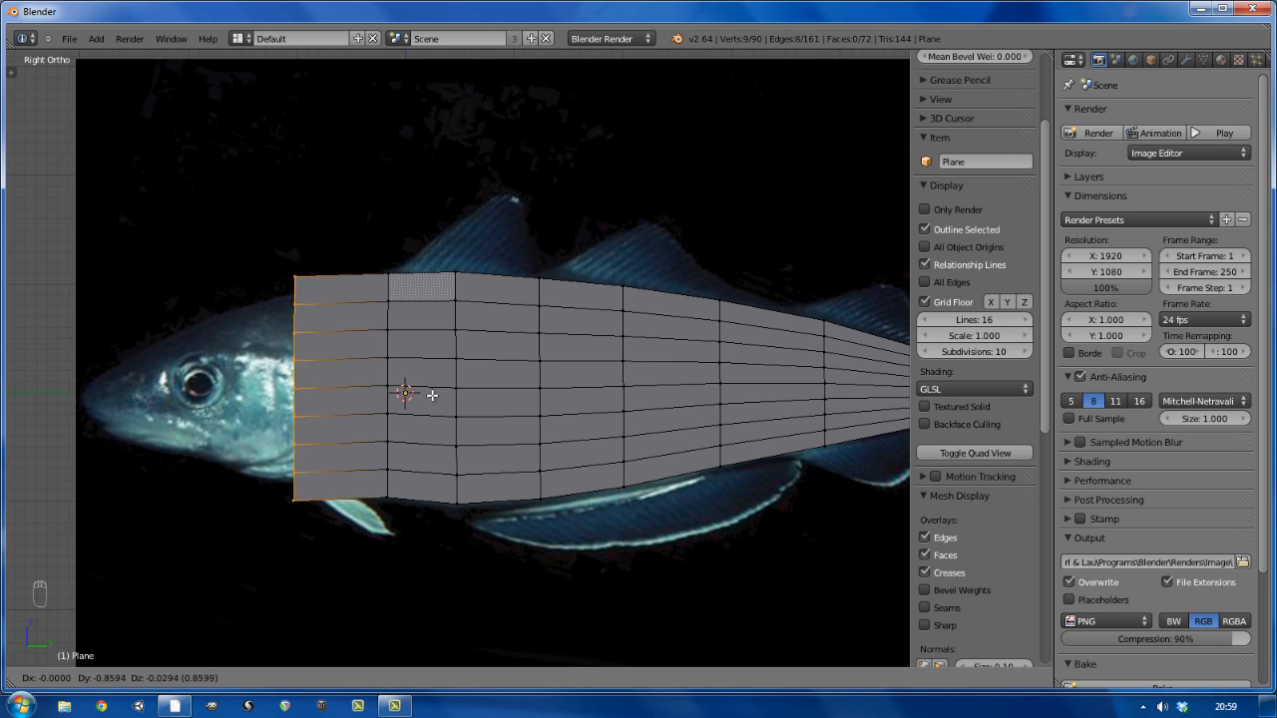
key(Escape)
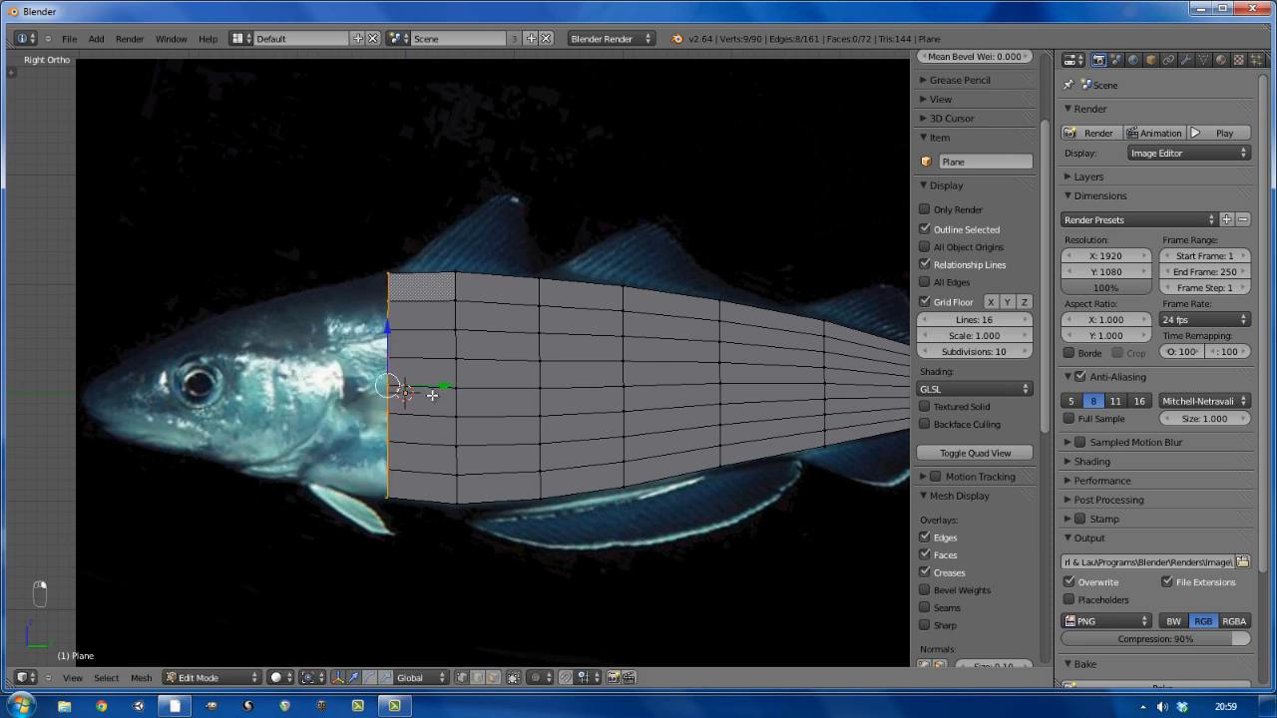
key(ctrl+z)
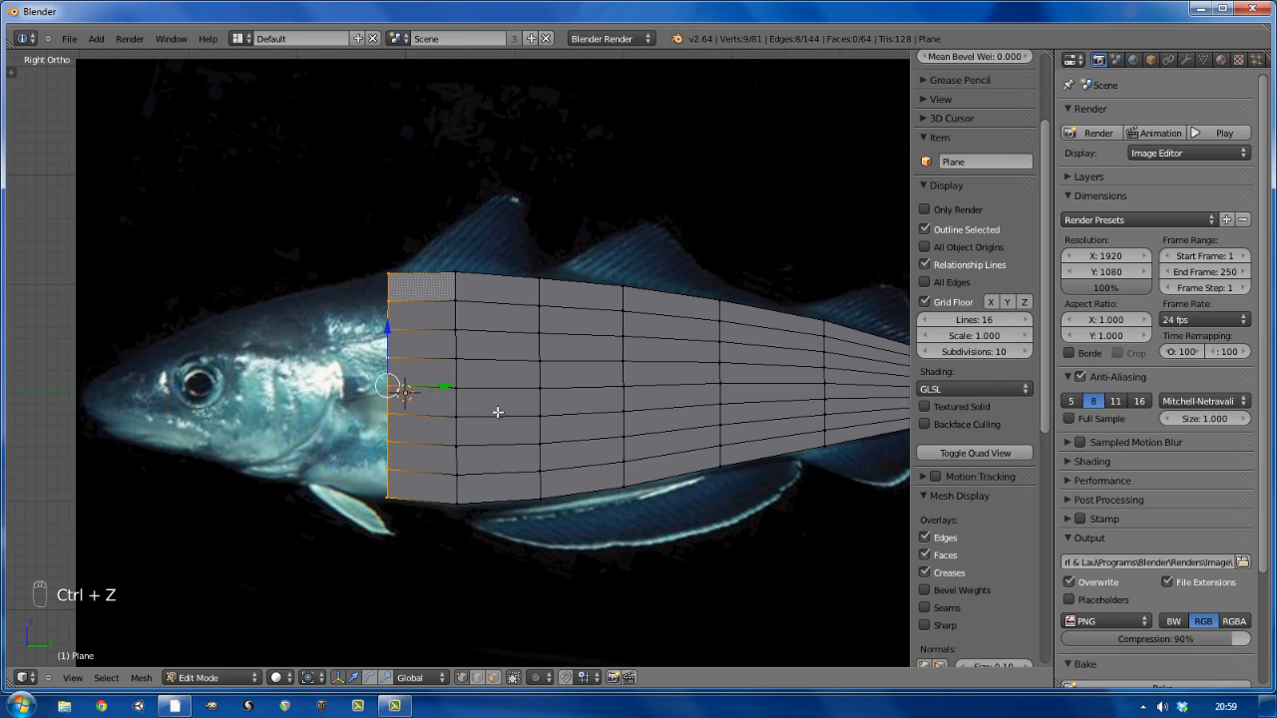
Select the six middle-row vertices from the front edge toward the tail and enable proportional editing
middle_drag(498, 412, 442, 368)
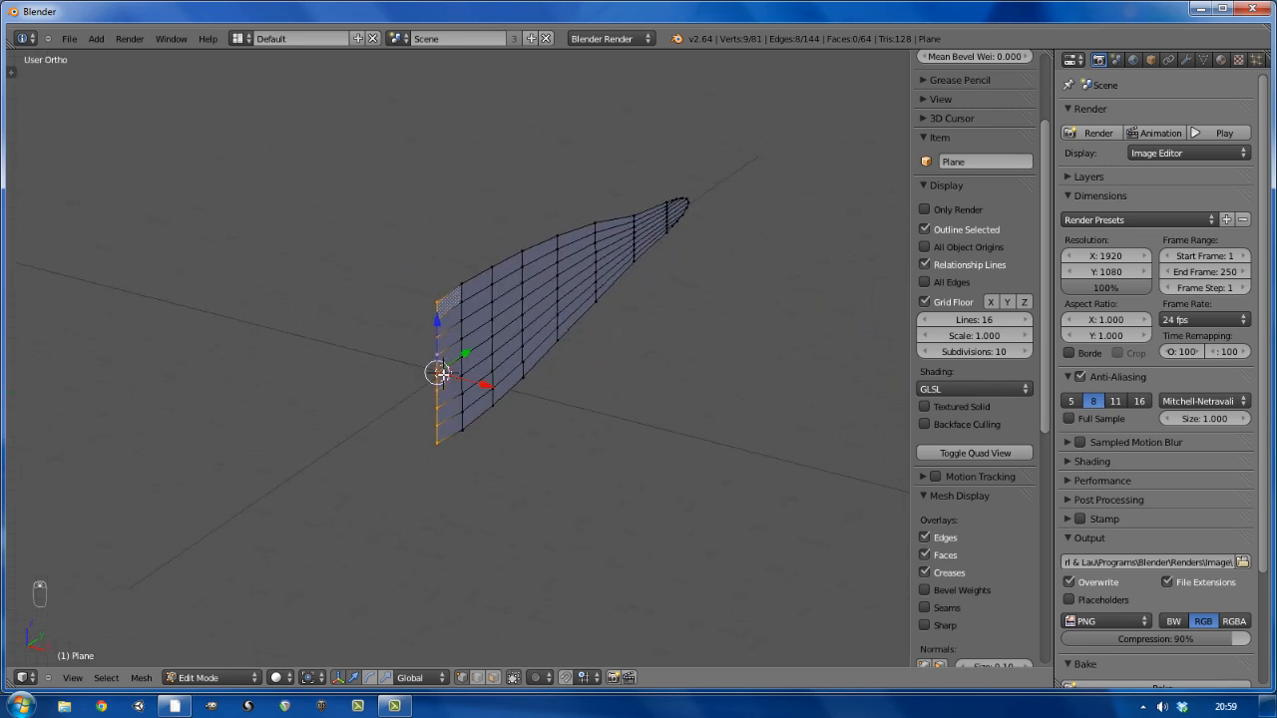
alt+right_click(459, 358)
scroll(553, 275, up, 3)
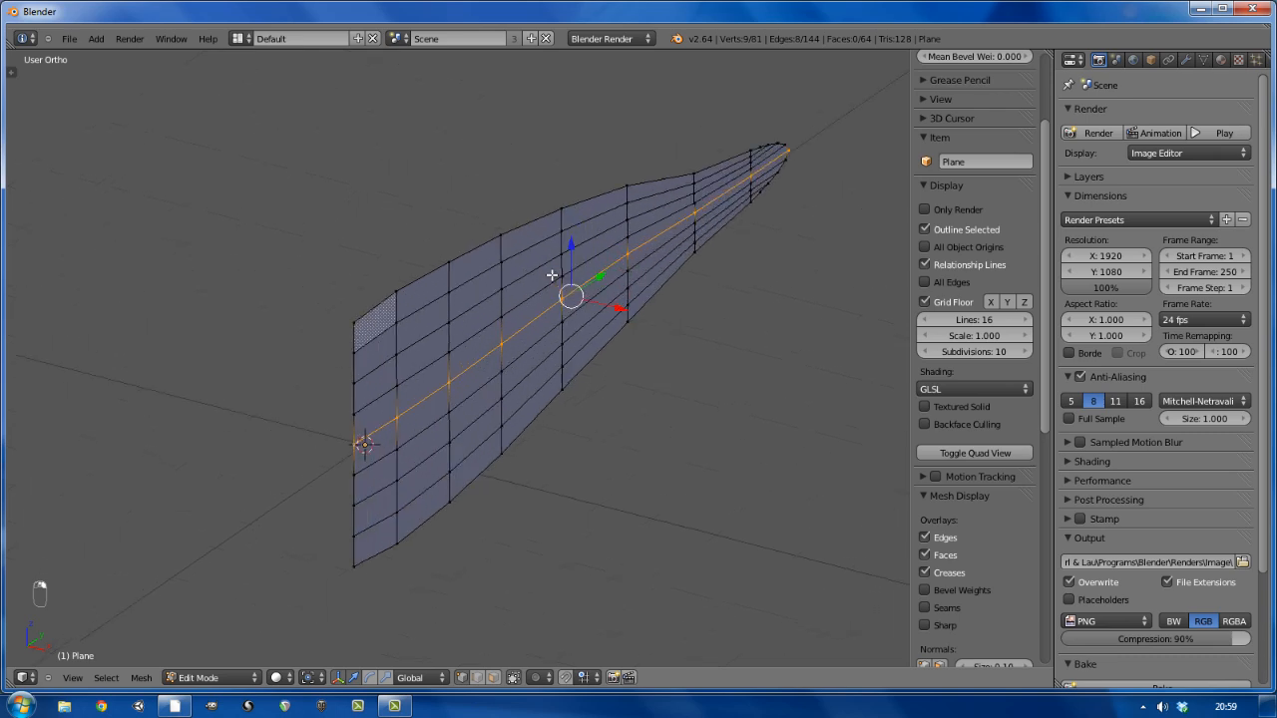
right_click(627, 256)
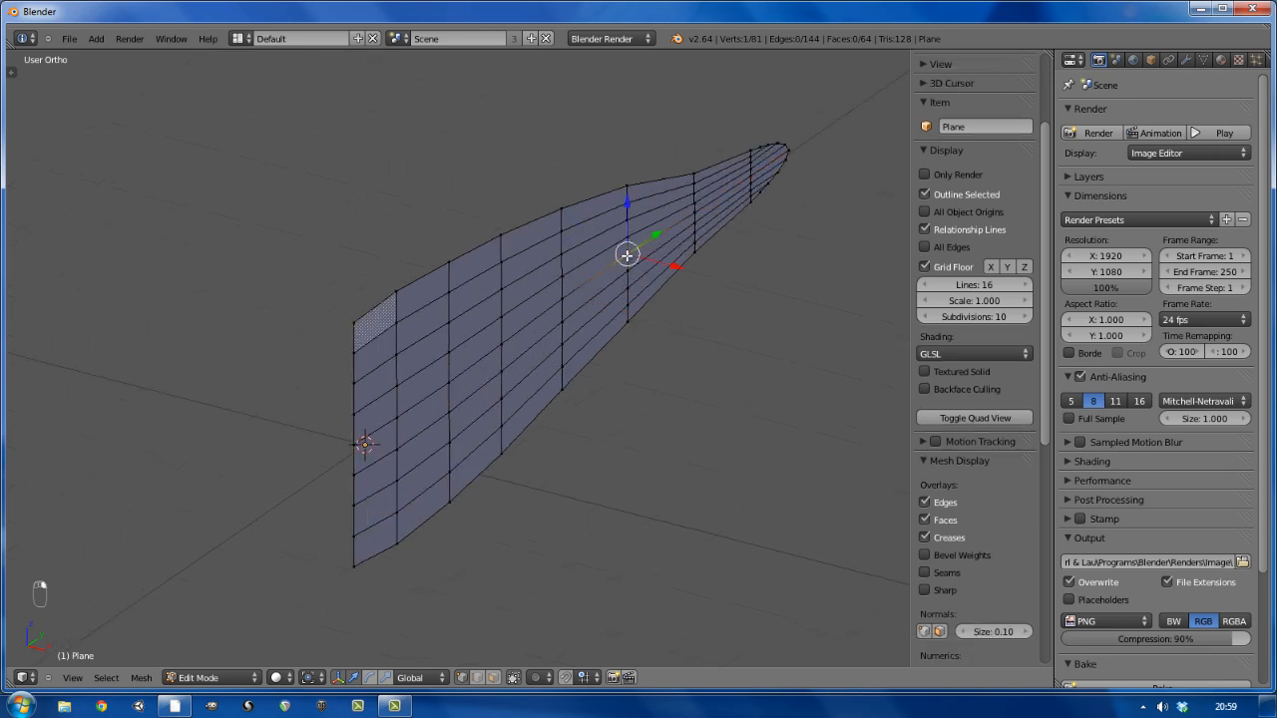
shift+right_click(564, 300)
shift+right_click(500, 345)
shift+right_click(451, 377)
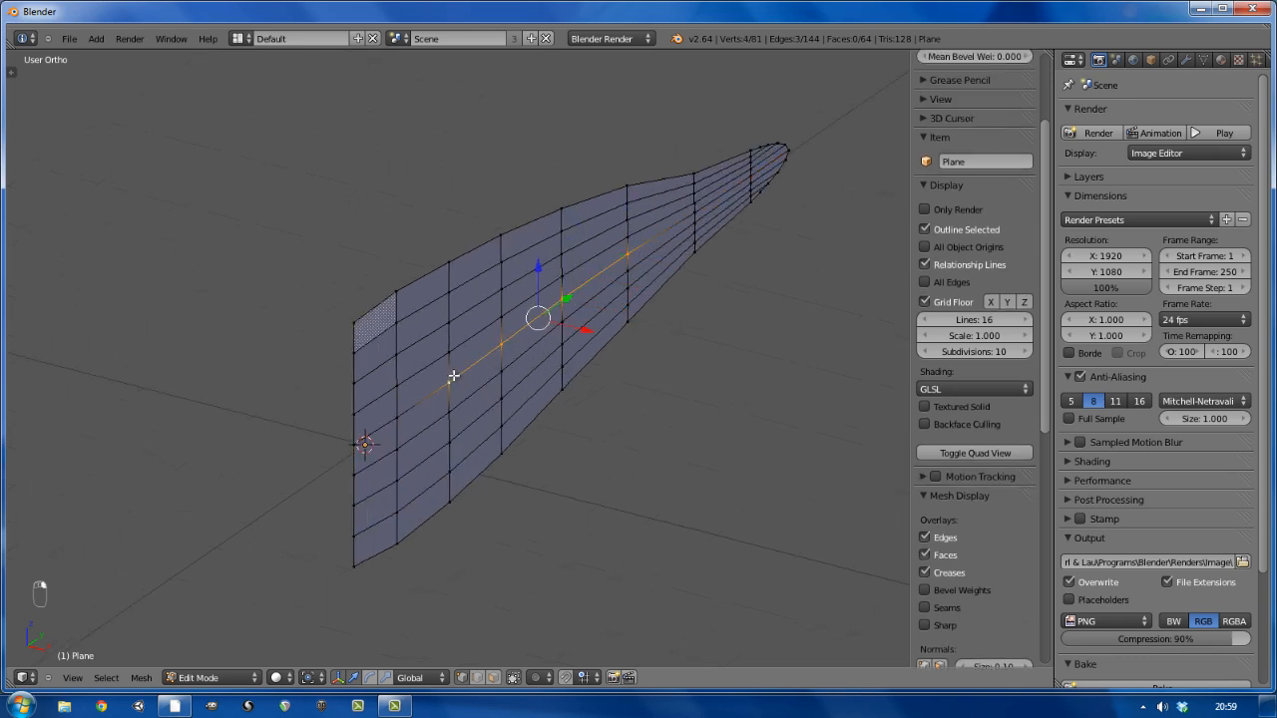
shift+right_click(399, 417)
shift+right_click(365, 442)
middle_drag(365, 444, 468, 399)
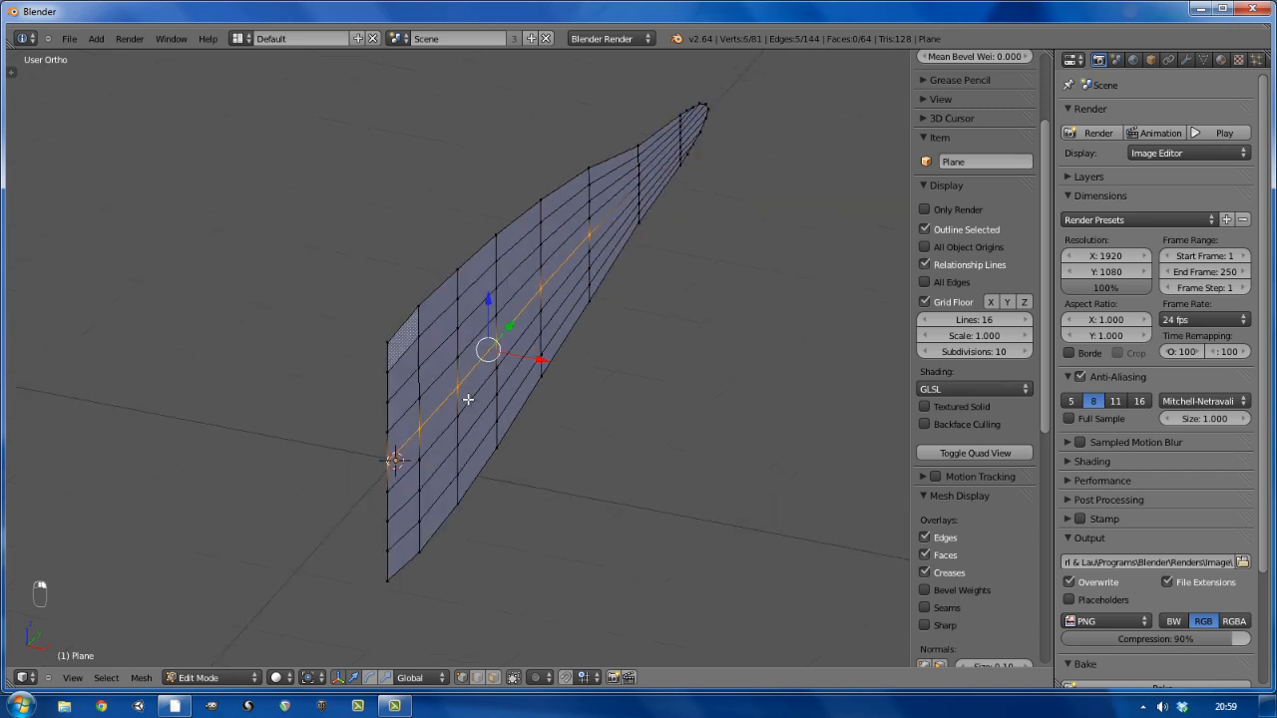
key(o)
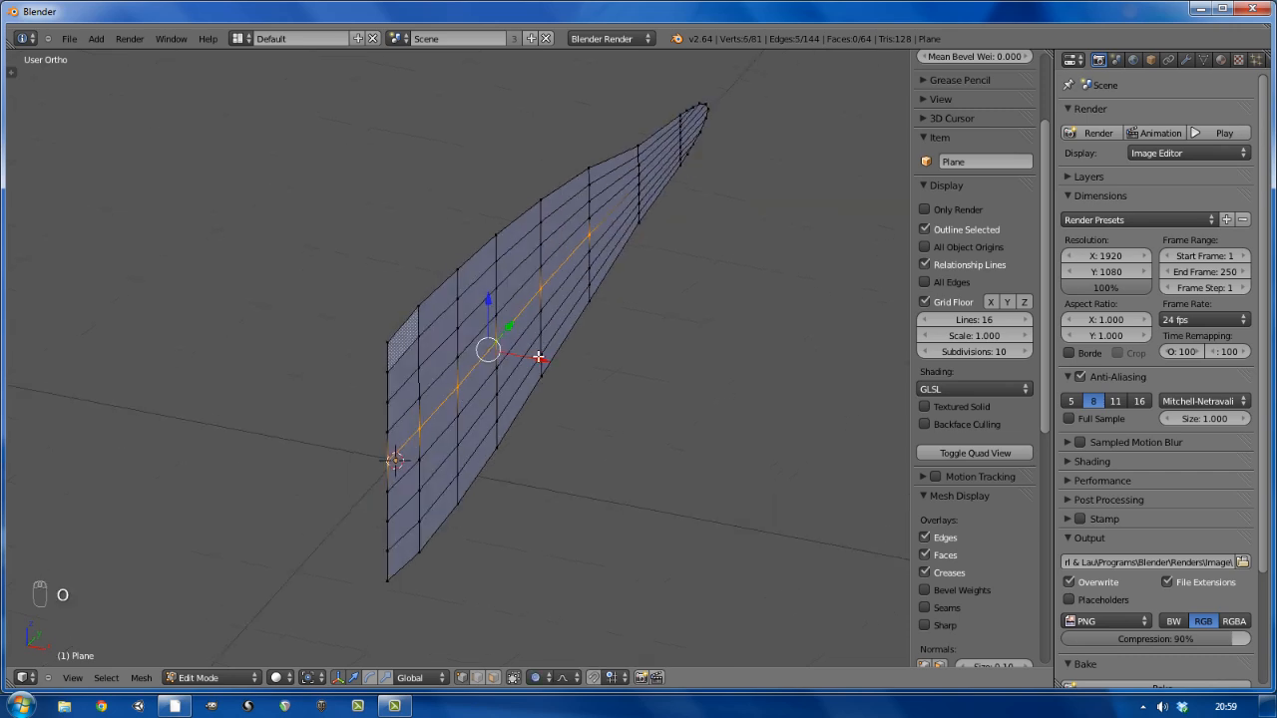
Try to pull the selected middle row outward with Smooth falloff and a proportional size of 1.33, and undo the move
key(g)
key(x)
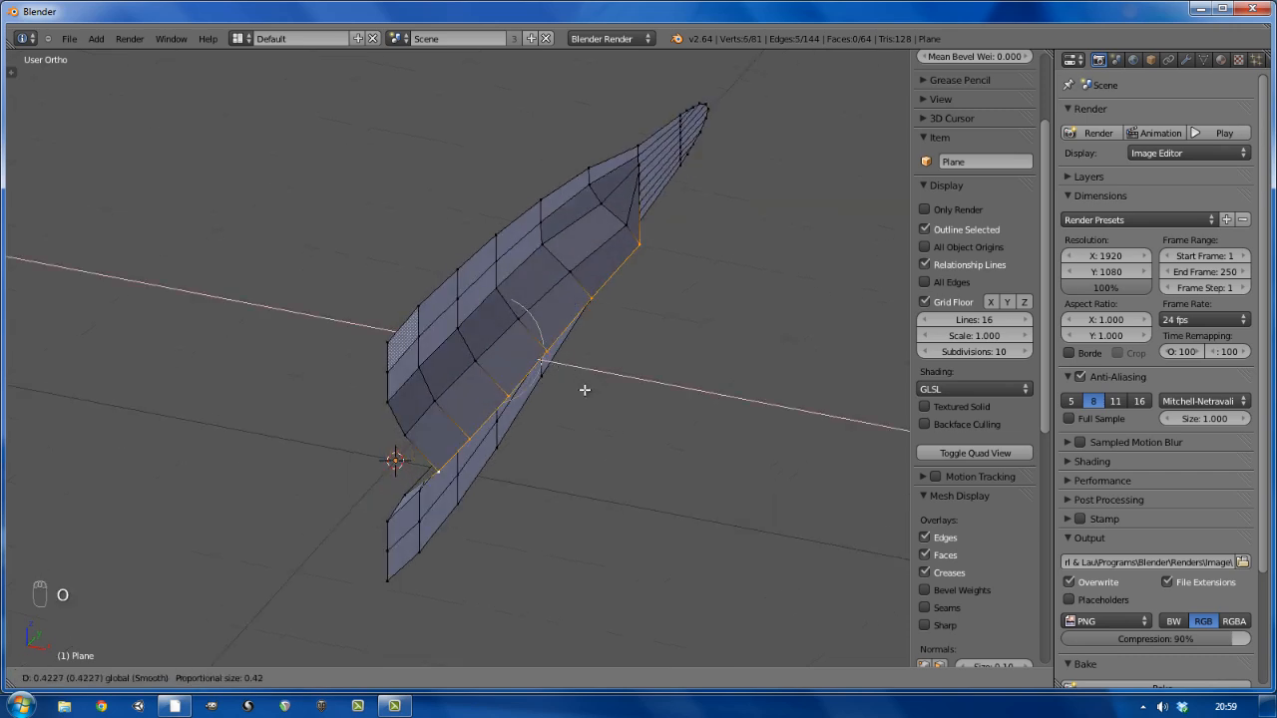
scroll(585, 389, down, 3)
key(x)
key(x)
scroll(585, 392, down, 7)
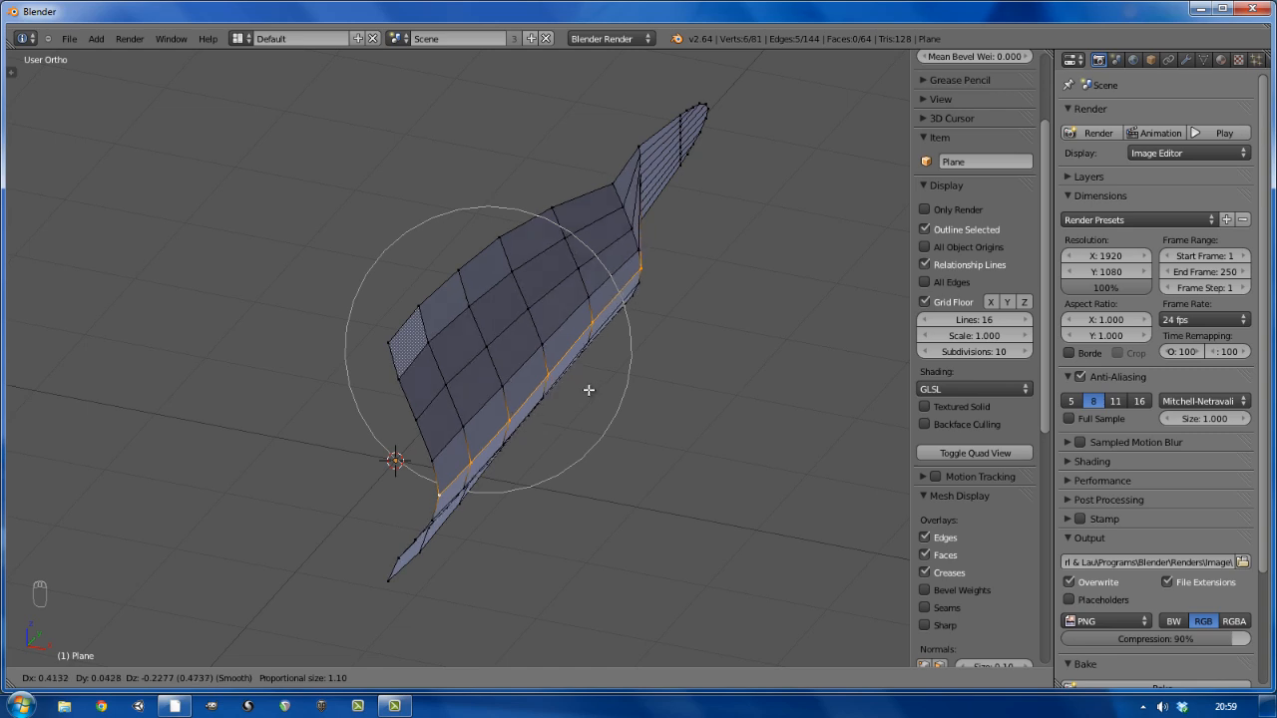
scroll(587, 391, down, 3)
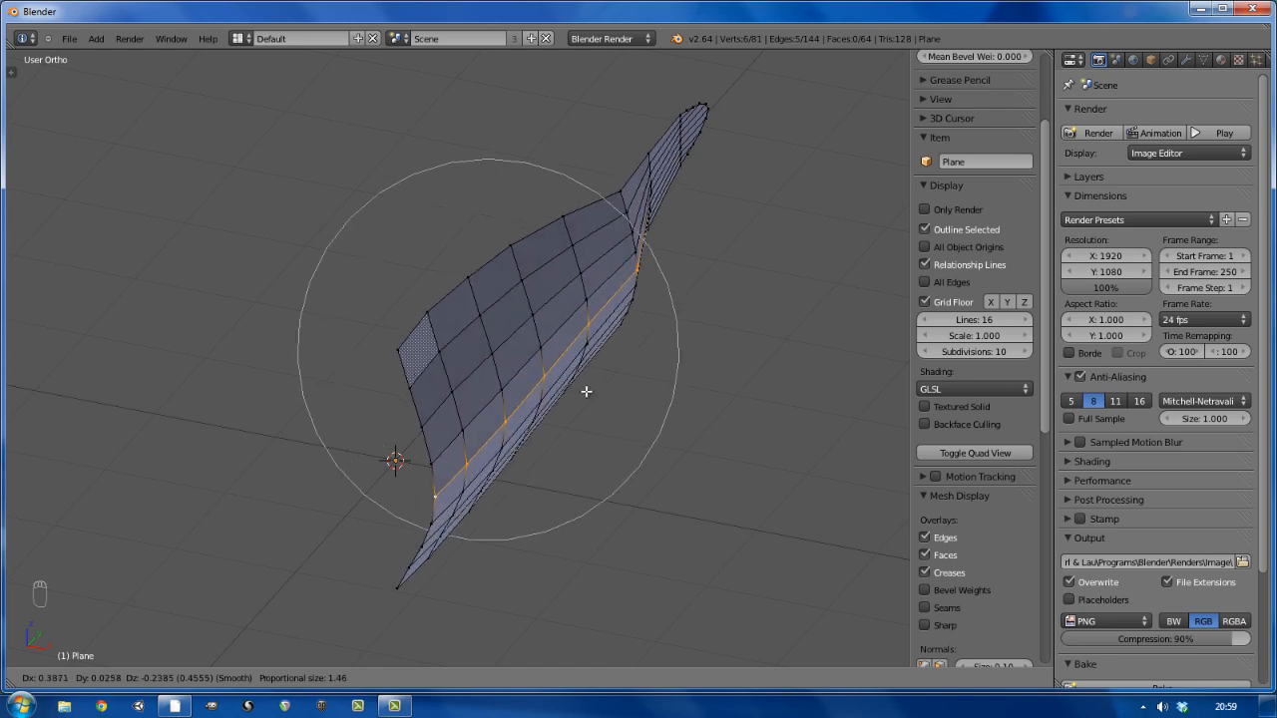
scroll(583, 391, up, 1)
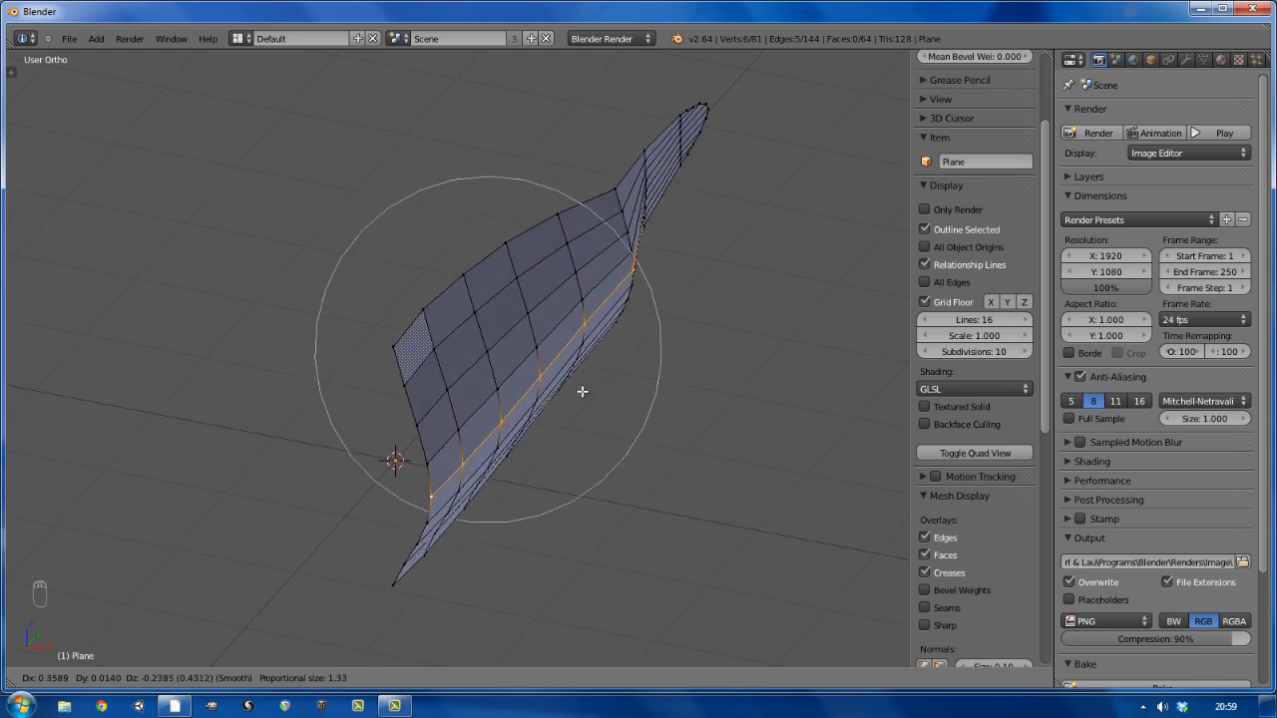
click(583, 391)
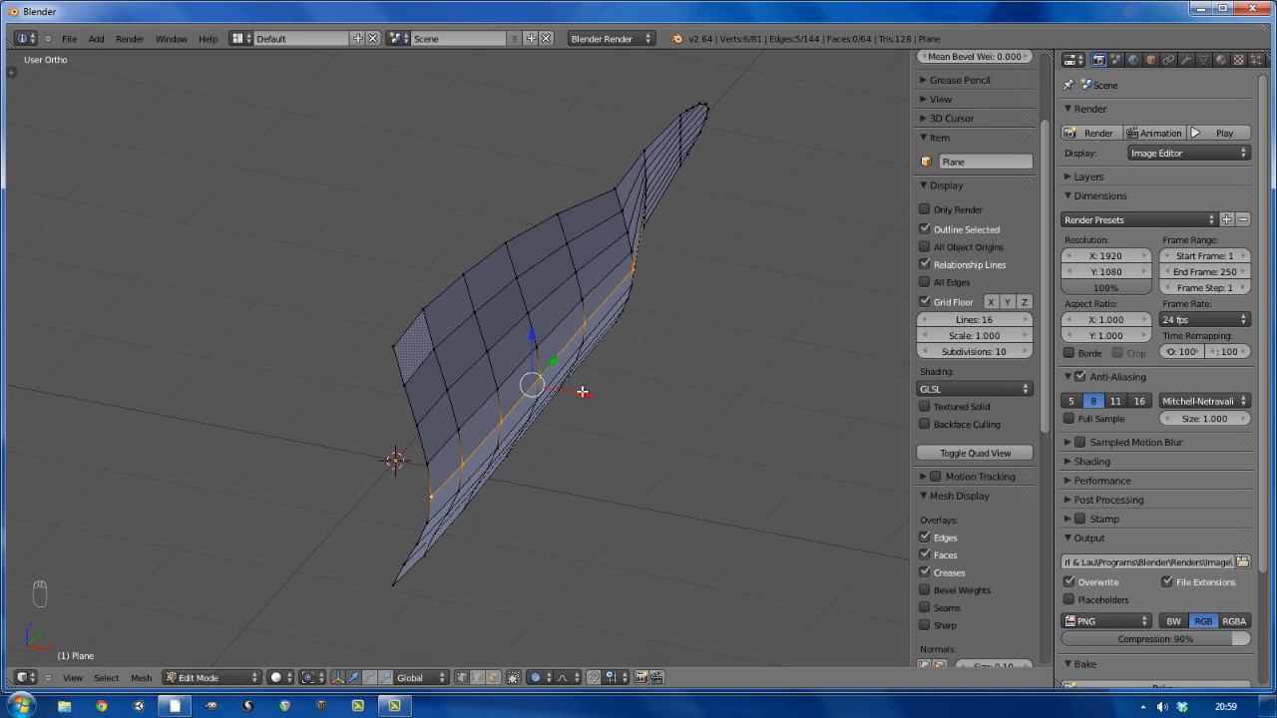
key(ctrl+z)
Set the proportional falloff to Sphere and pull the middle row outward along X by about 0.31 with a proportional size of about 1.10
click(564, 678)
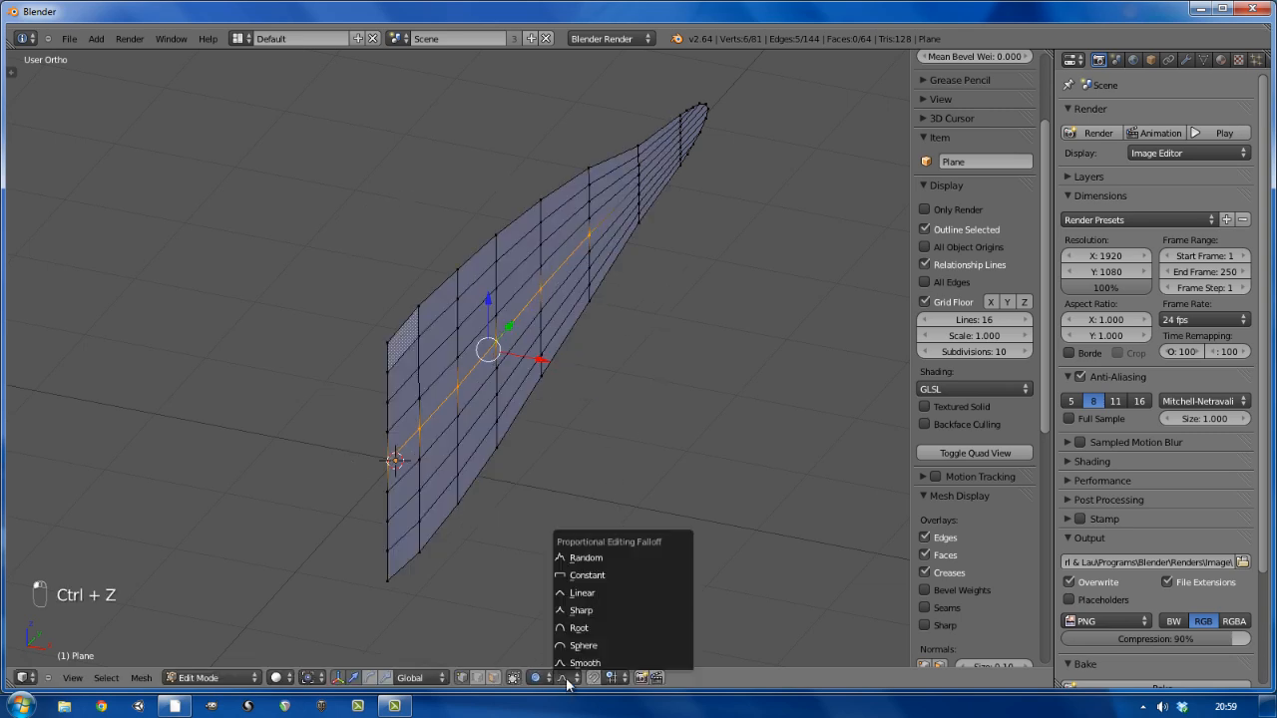
click(581, 646)
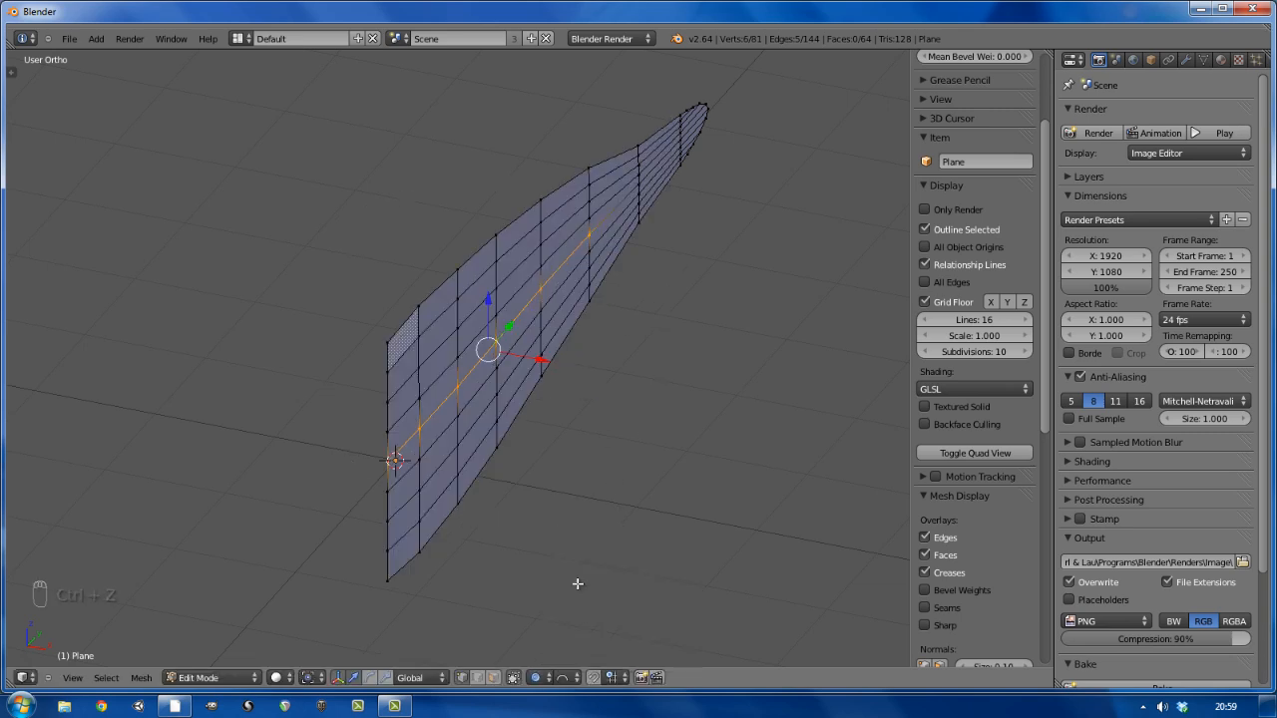
drag(550, 362, 583, 373)
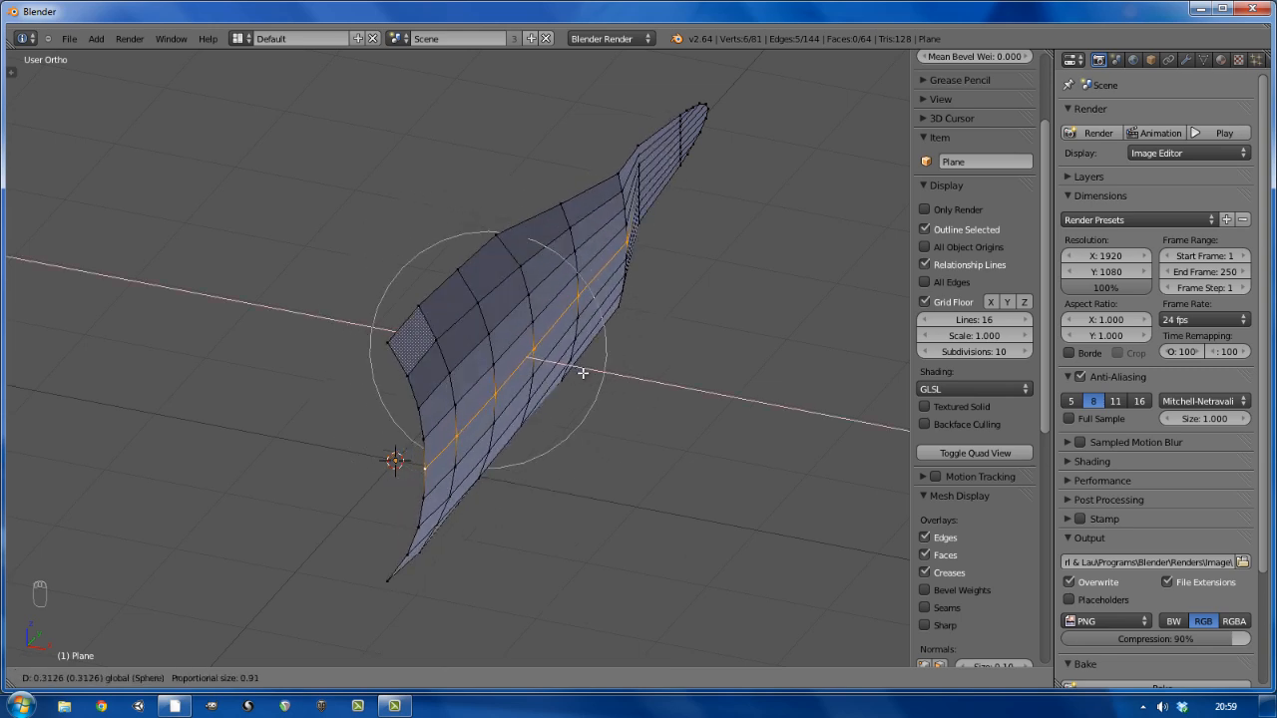
scroll(583, 374, down, 1)
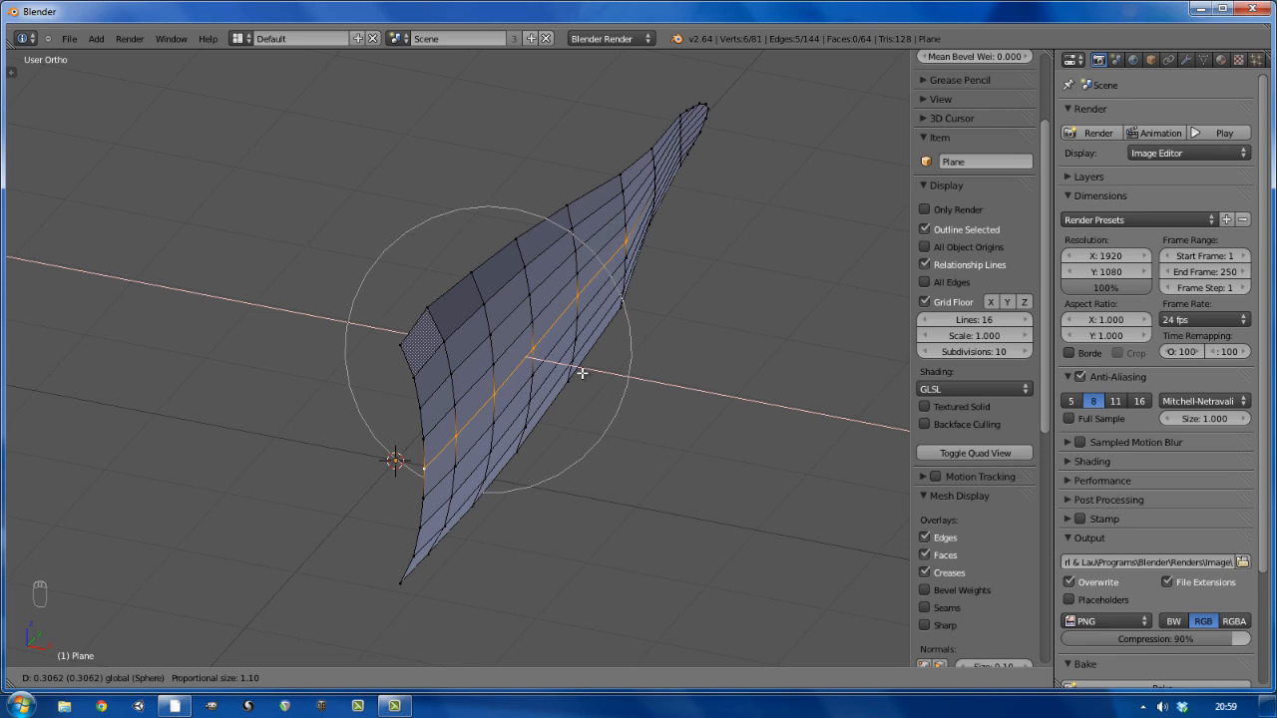
mouse_move(583, 373)
mouse_down()
mouse_move(602, 371)
mouse_move(545, 368)
mouse_move(595, 371)
mouse_up()
scroll(602, 371, down, 1)
Pull the middle vertex of the tail-base edge loop slightly outward along X using a smaller proportional size
middle_drag(590, 399, 379, 403)
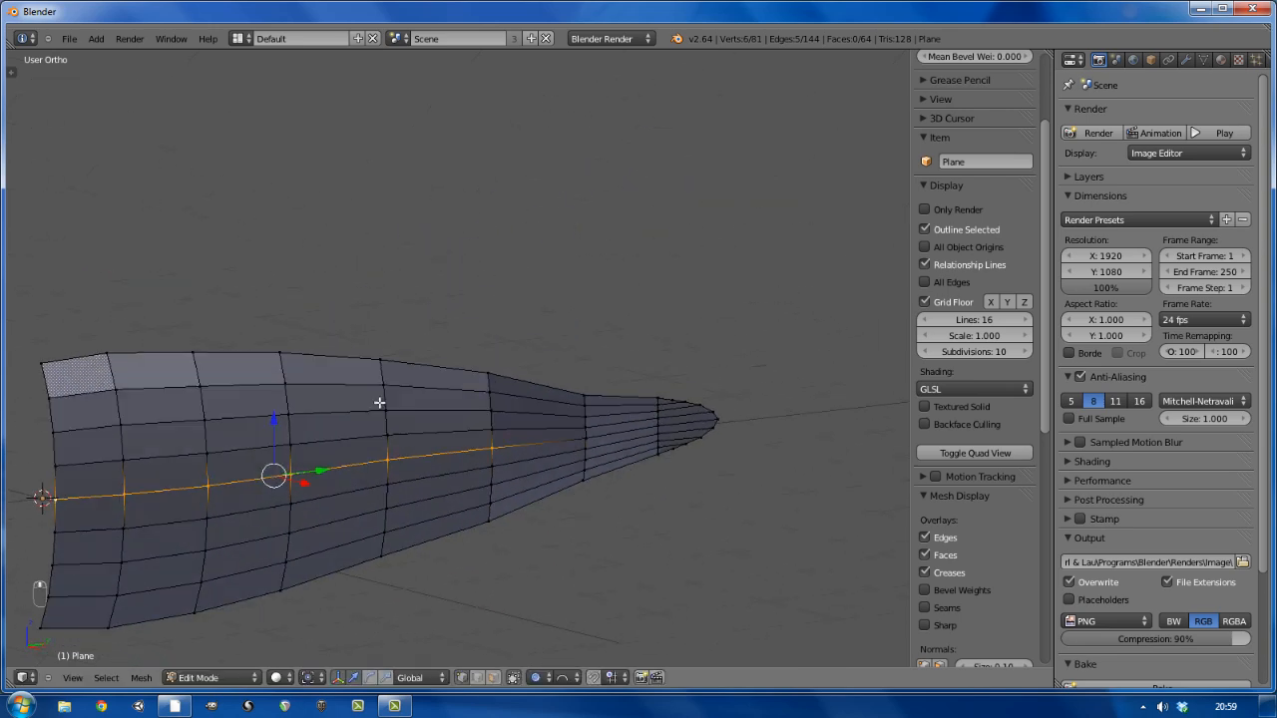
right_click(591, 440)
middle_drag(561, 454, 642, 487)
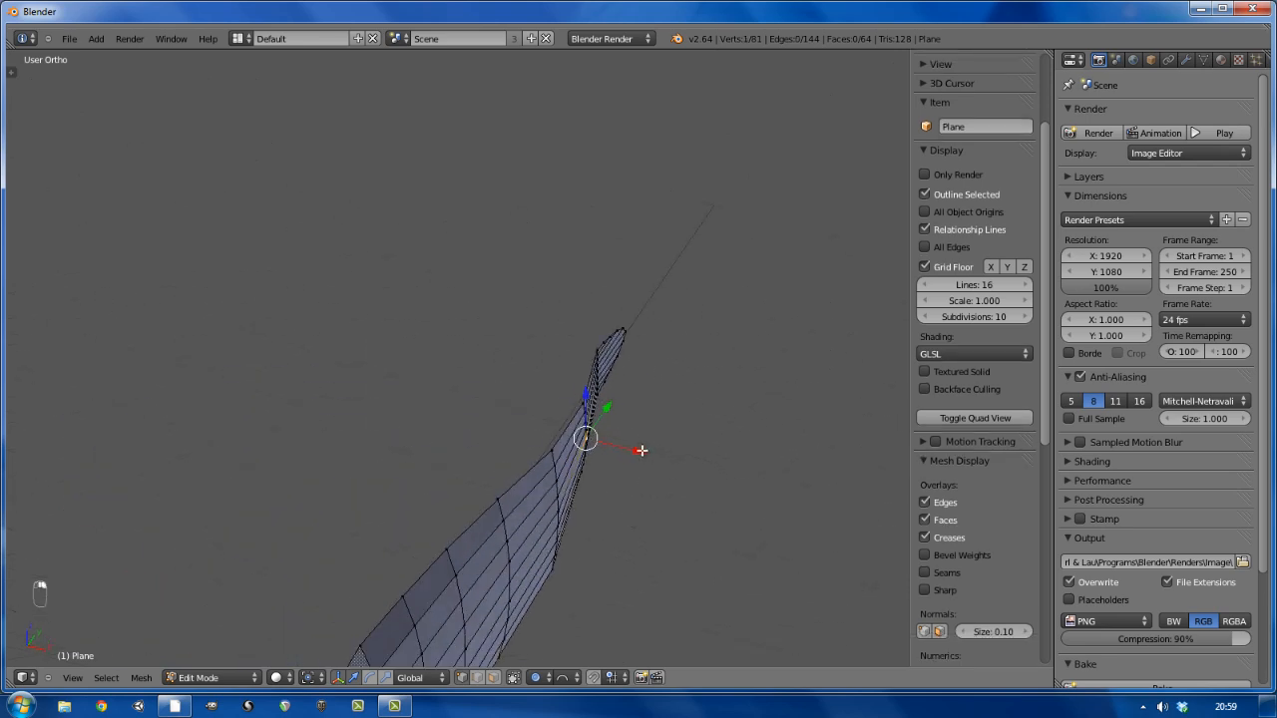
drag(640, 451, 647, 453)
scroll(647, 451, up, 7)
scroll(646, 453, up, 7)
Pull the middle vertex of the next edge loop toward the tail tip outward along X by about 0.12, with proportional size 0.22
middle_drag(661, 419, 668, 406)
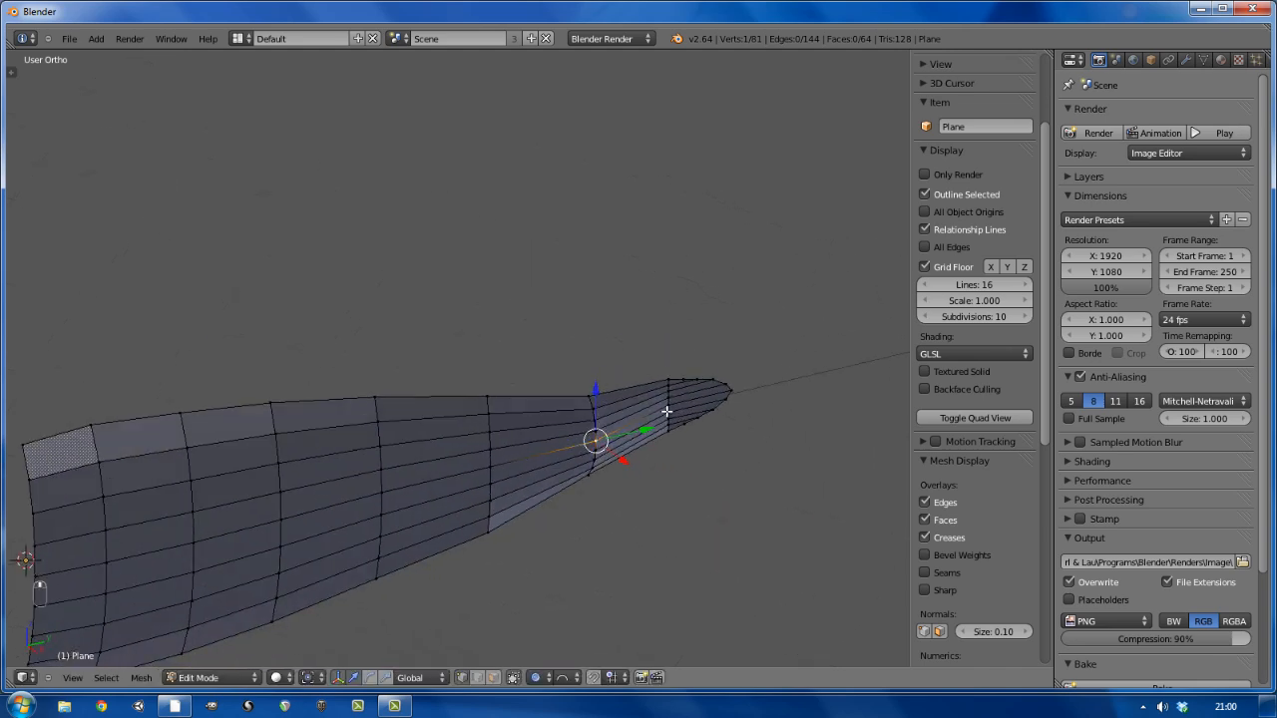
key(g)
key(x)
scroll(694, 421, up, 3)
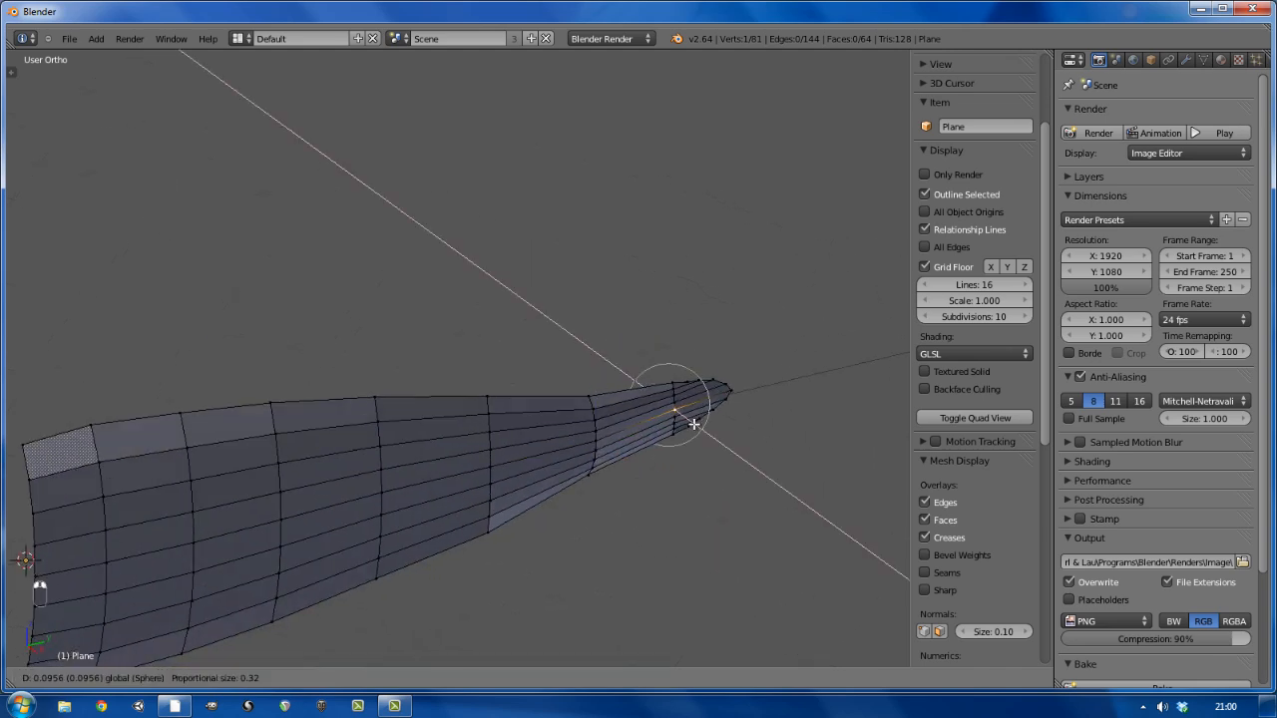
scroll(695, 423, up, 1)
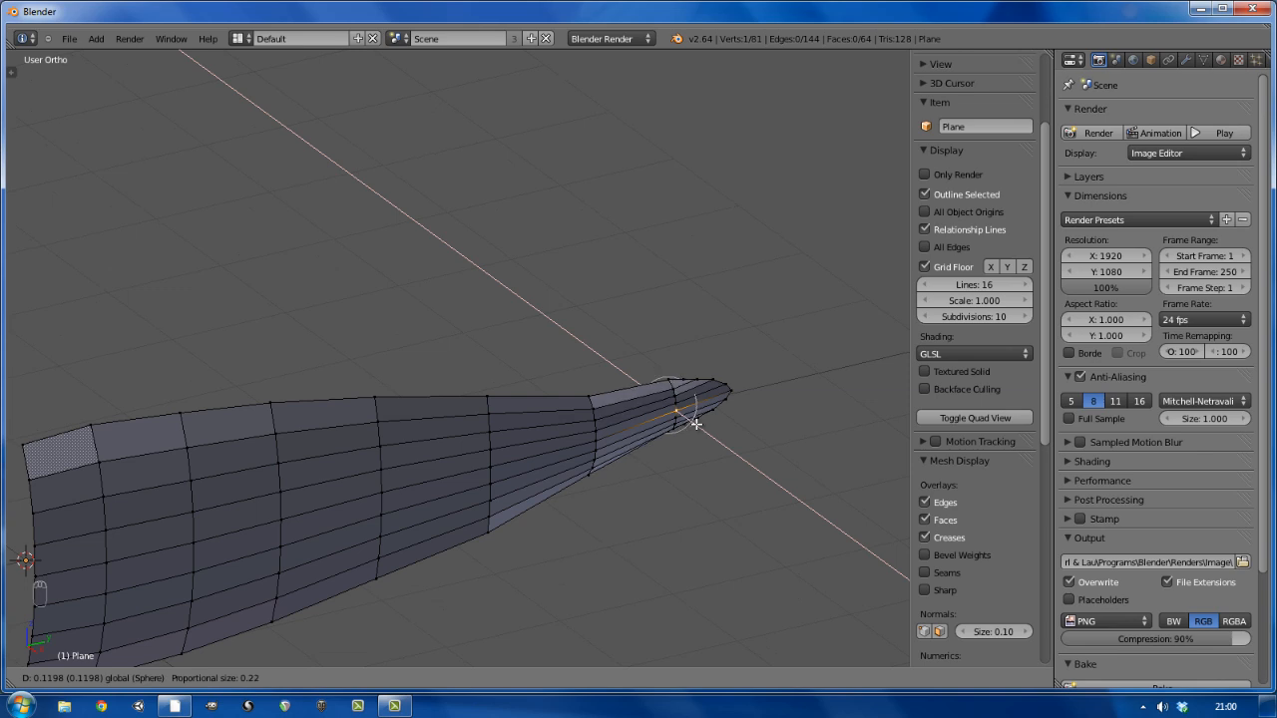
click(696, 423)
Add a Mirror modifier to the fish half in Object Mode, enable its Z axis, and return to Edit Mode
middle_drag(695, 423, 563, 425)
key(Tab)
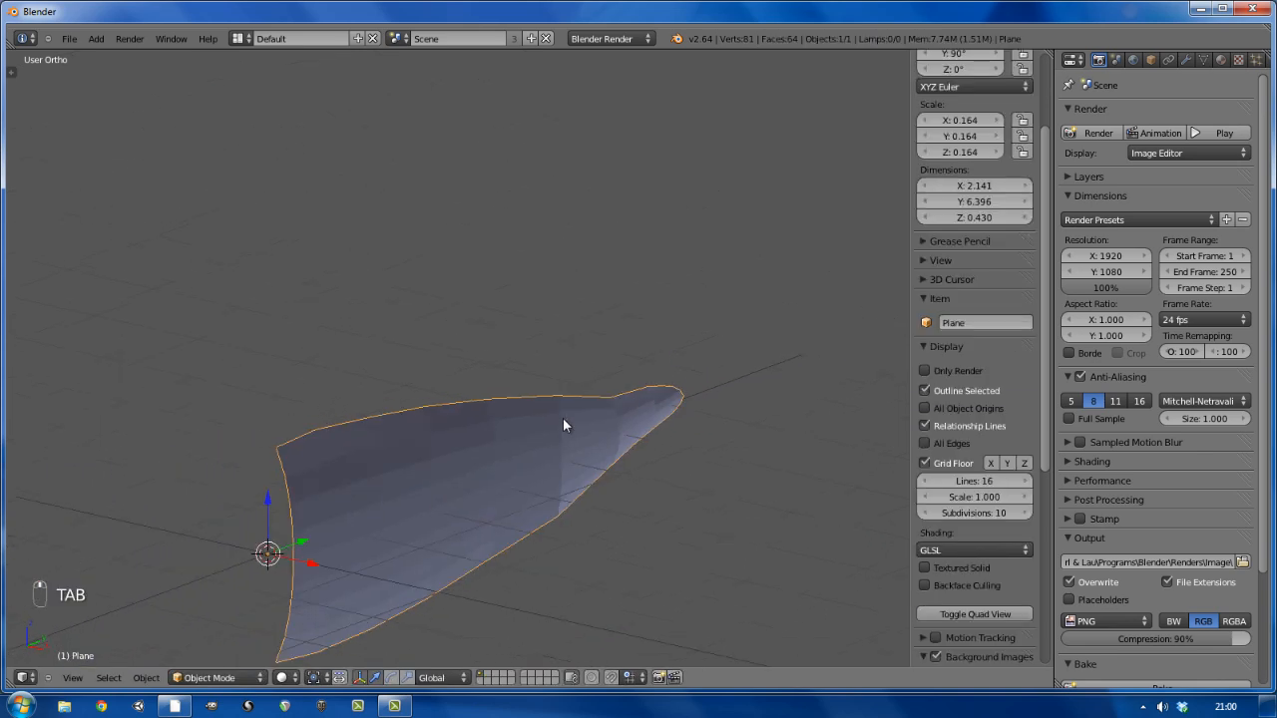
click(1186, 60)
click(1148, 113)
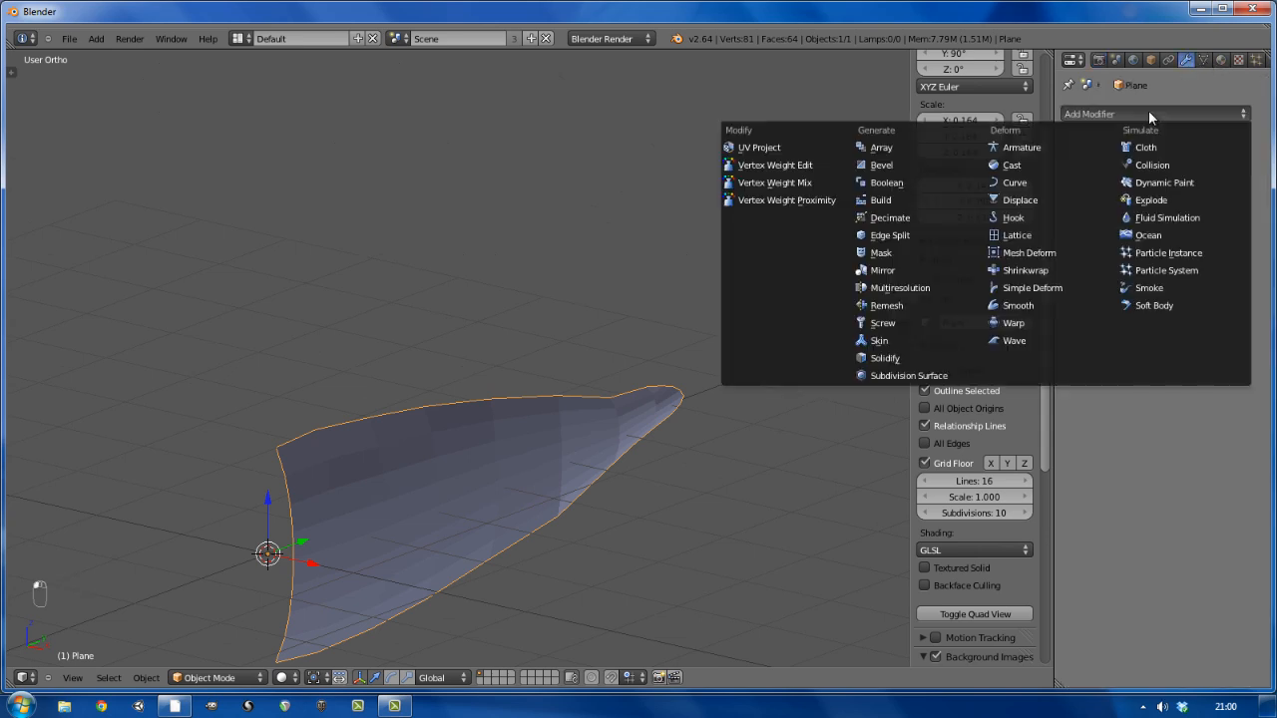
click(903, 272)
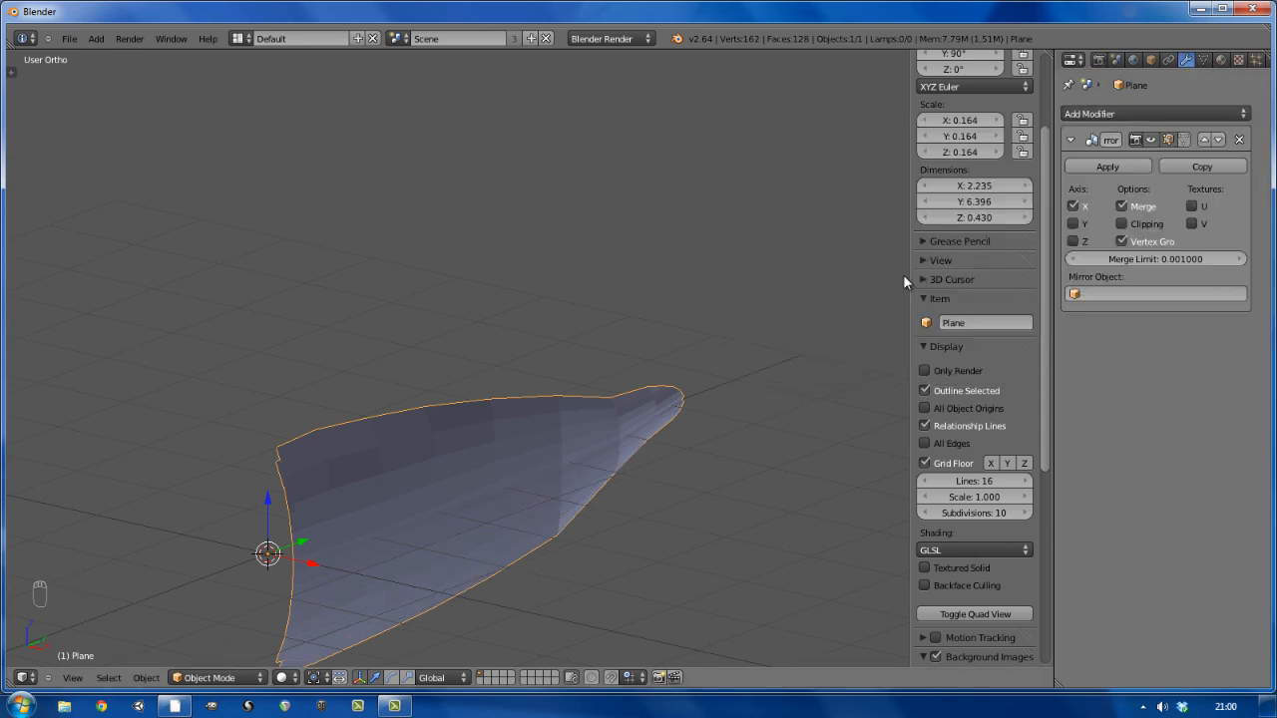
click(1074, 241)
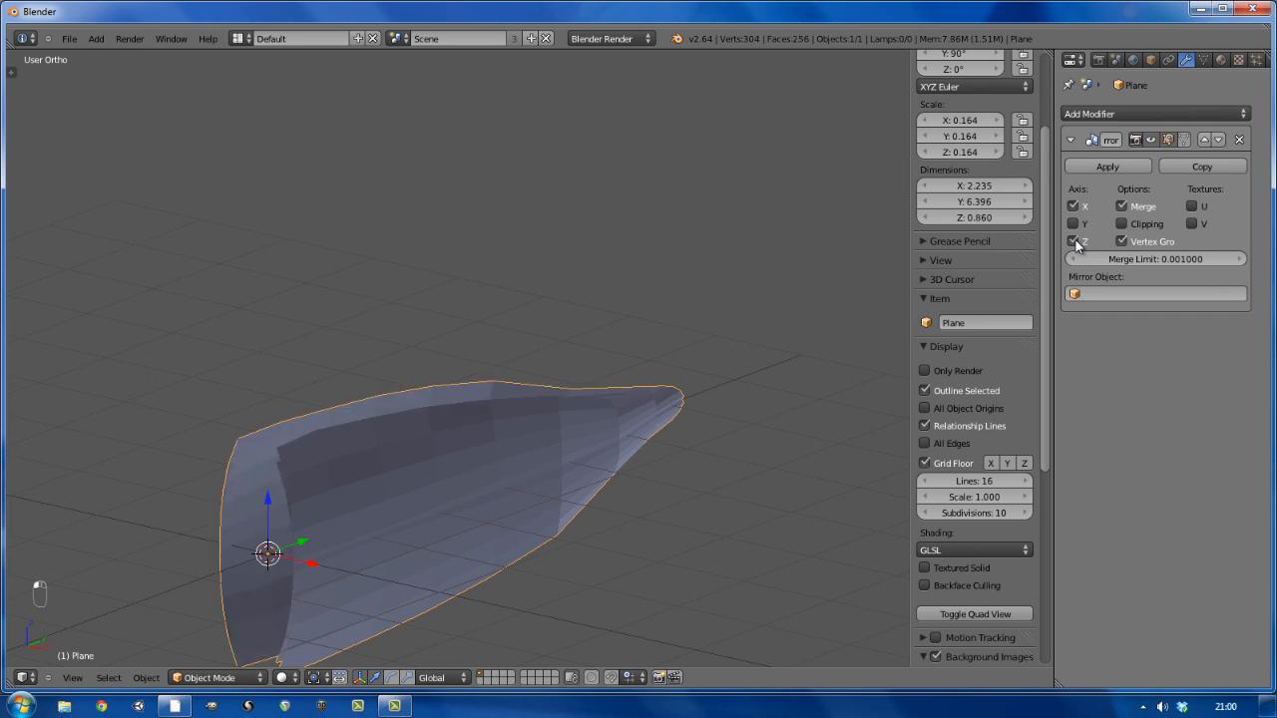
middle_drag(442, 516, 493, 334)
key(Tab)
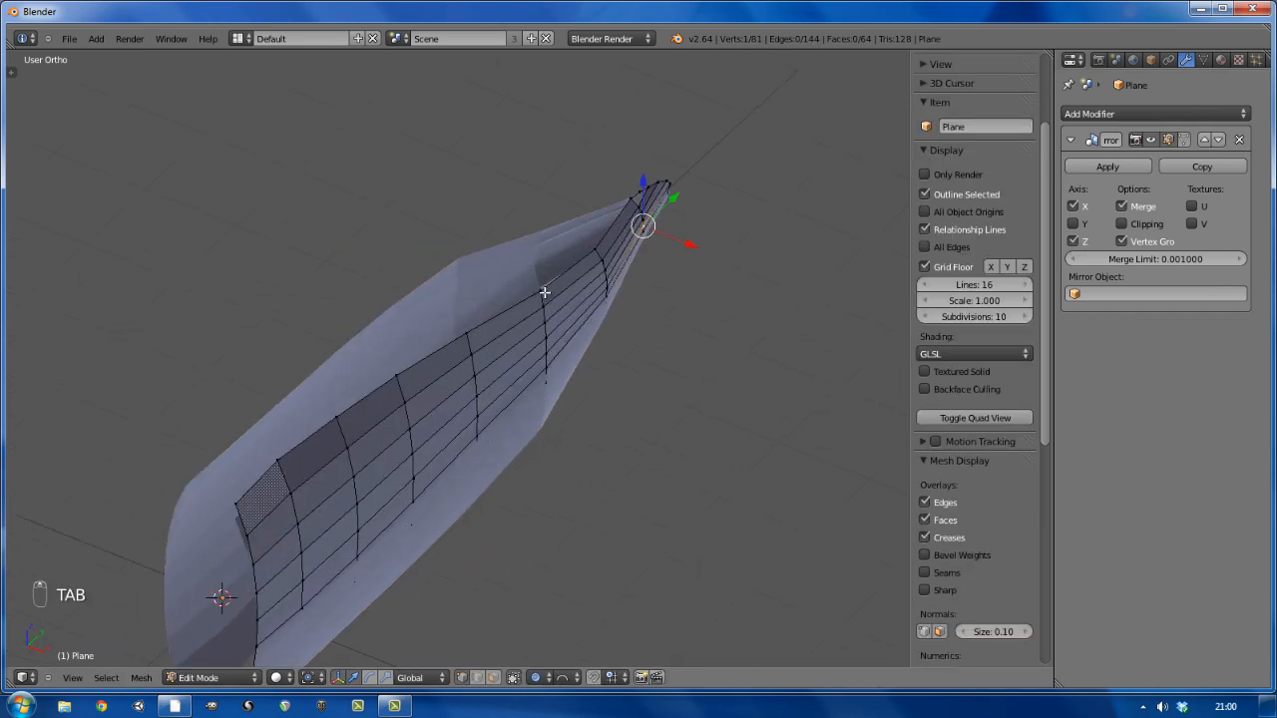
Try to pull a top-edge vertex near the tail inward along X with Sphere falloff, and undo the move
right_click(544, 292)
mouse_move(588, 313)
mouse_down()
mouse_move(527, 305)
mouse_move(565, 311)
mouse_up()
scroll(566, 304, down, 5)
key(ctrl+z)
Turn off the Mirror modifier's X axis and set the proportional editing falloff to Sharp
middle_drag(547, 342, 582, 324)
click(1074, 206)
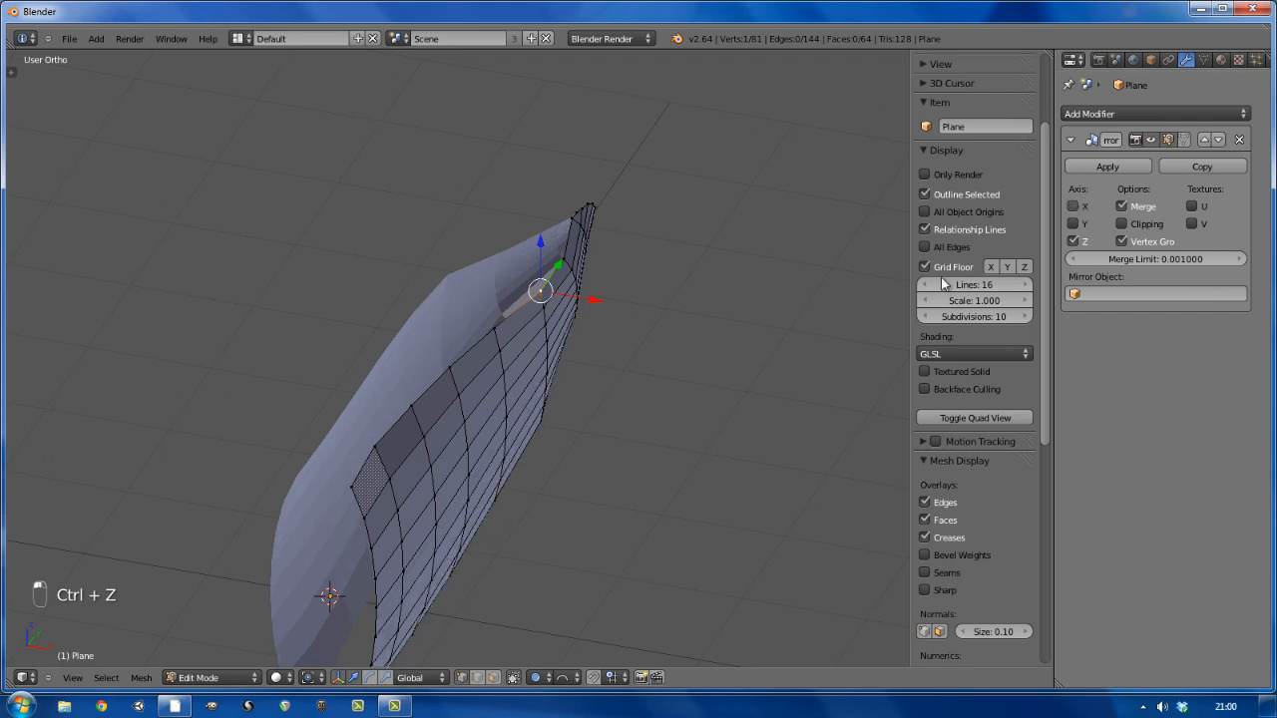
click(564, 678)
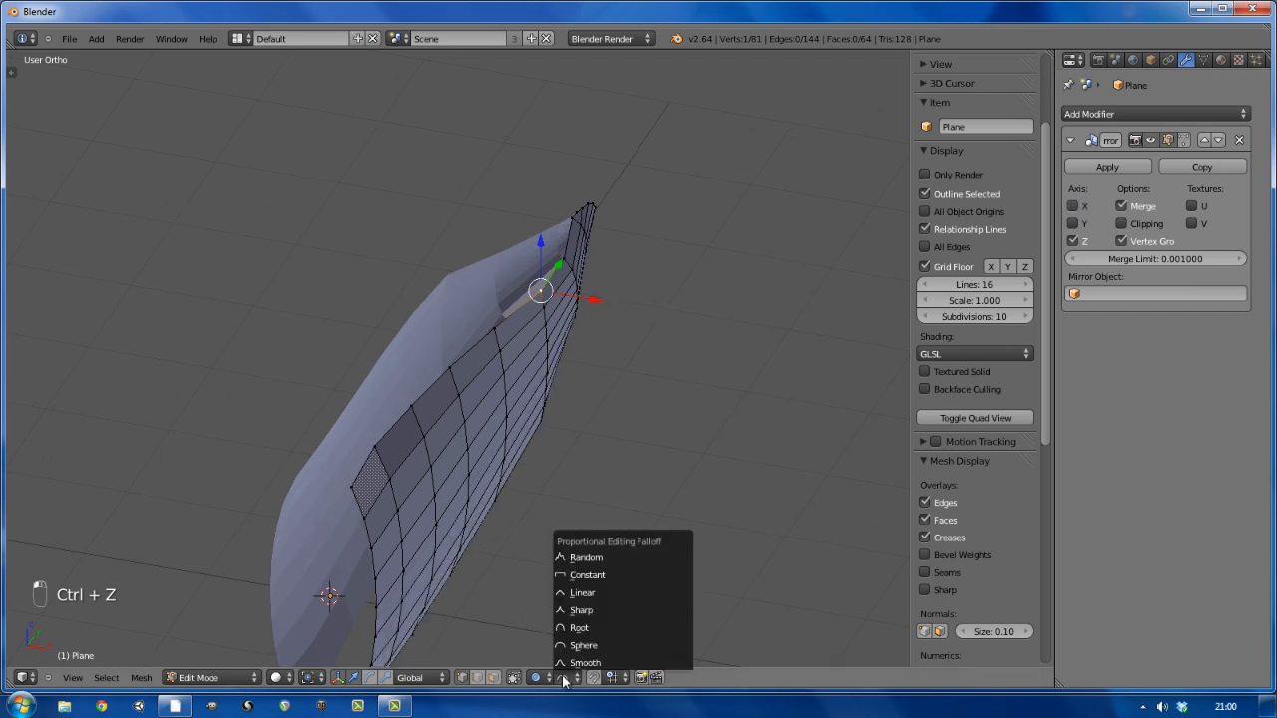
click(579, 610)
Enable Clipping on the Mirror modifier, try pulling the top-edge vertex to the mirror plane along X, and undo the moves
drag(595, 300, 547, 302)
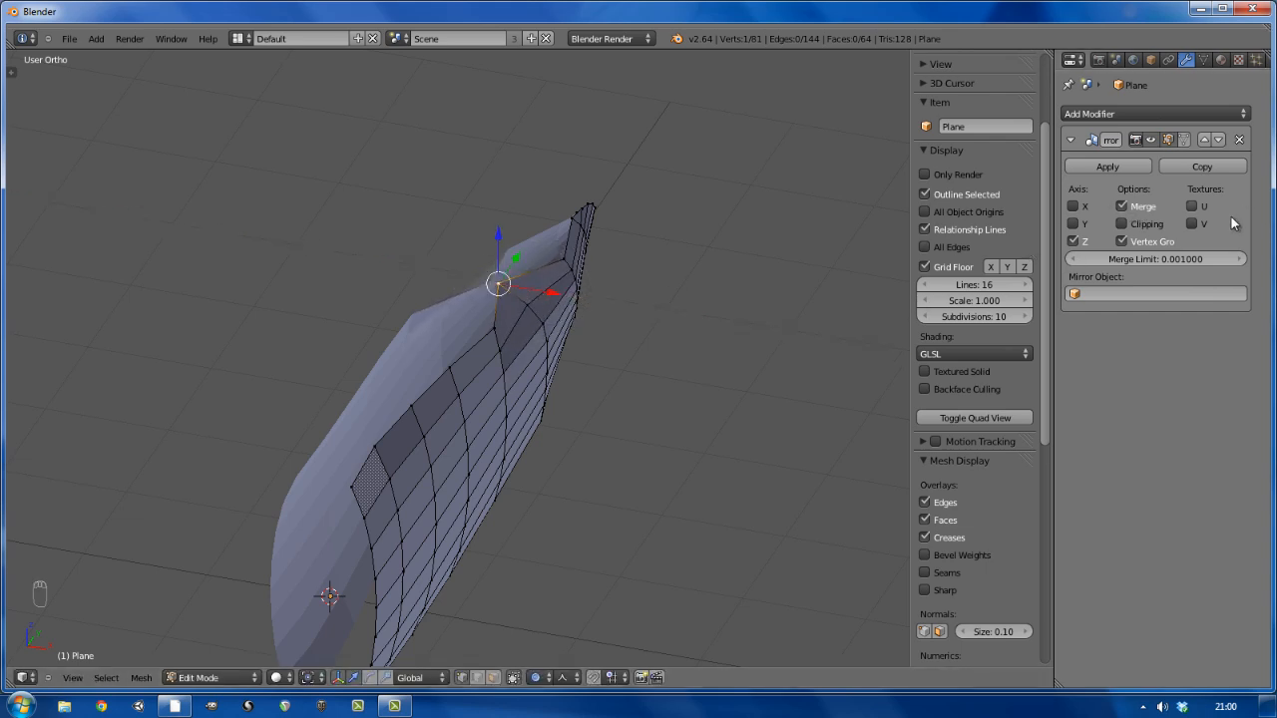
click(1123, 223)
drag(552, 292, 528, 299)
scroll(528, 299, down, 2)
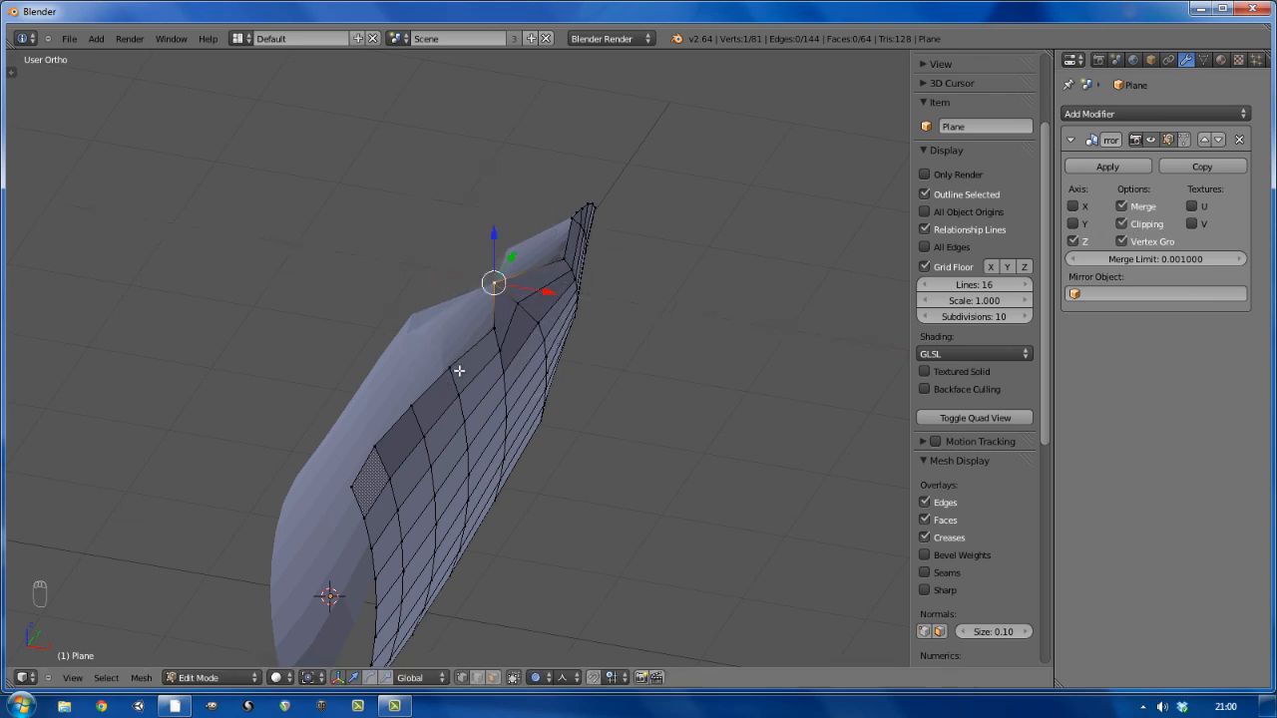
key(ctrl+z)
key(ctrl+z)
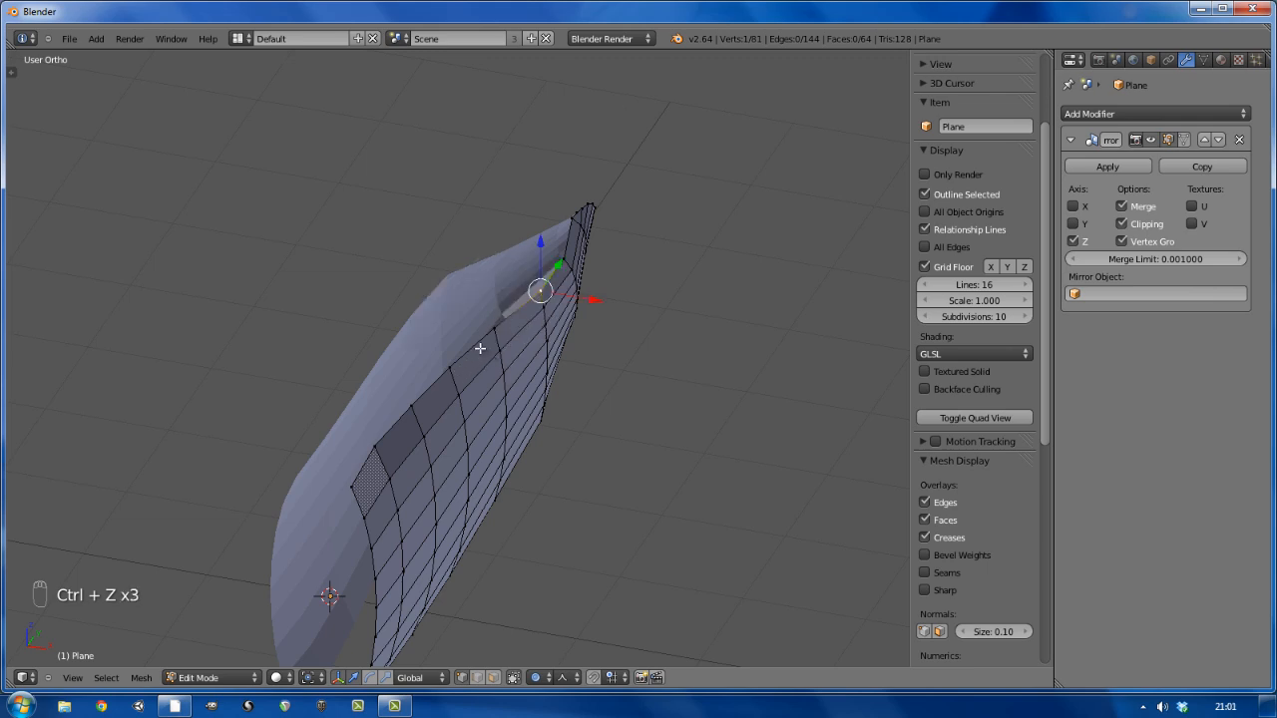
Select the whole top edge loop and pull it along X onto the mirror plane with a proportional size of about 0.18
alt+right_click(480, 349)
key(g)
key(x)
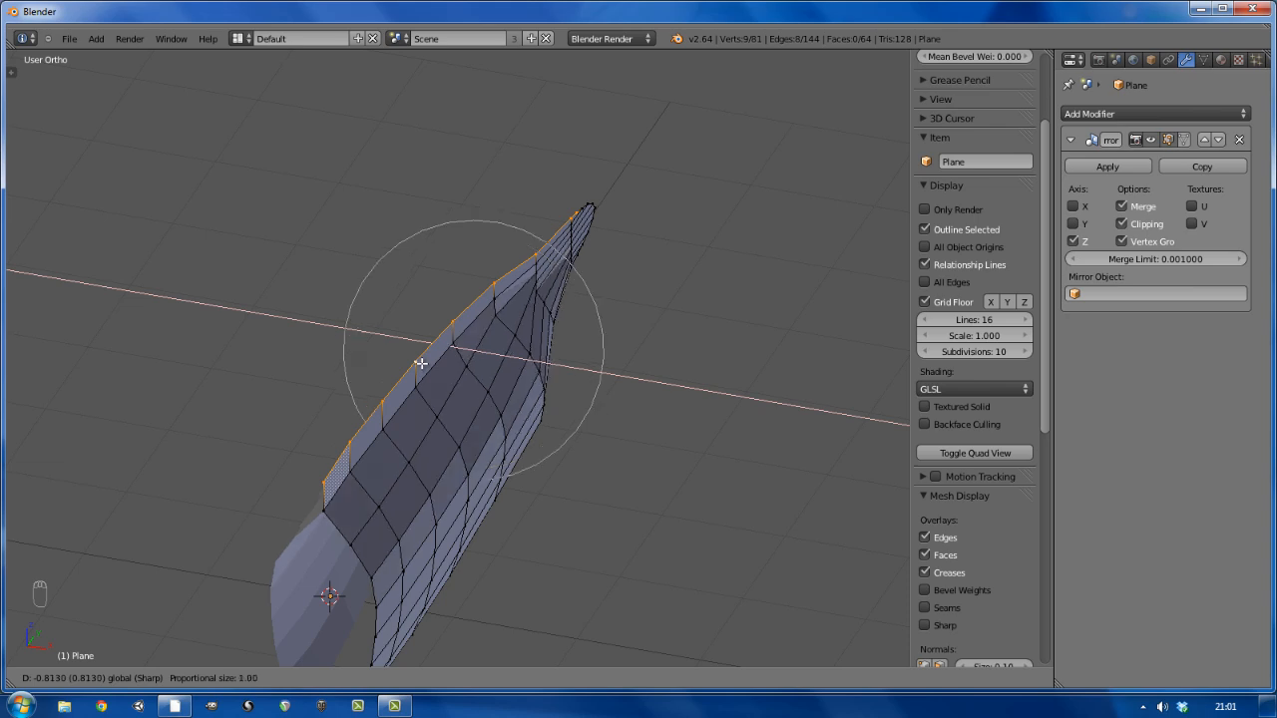
scroll(421, 363, up, 11)
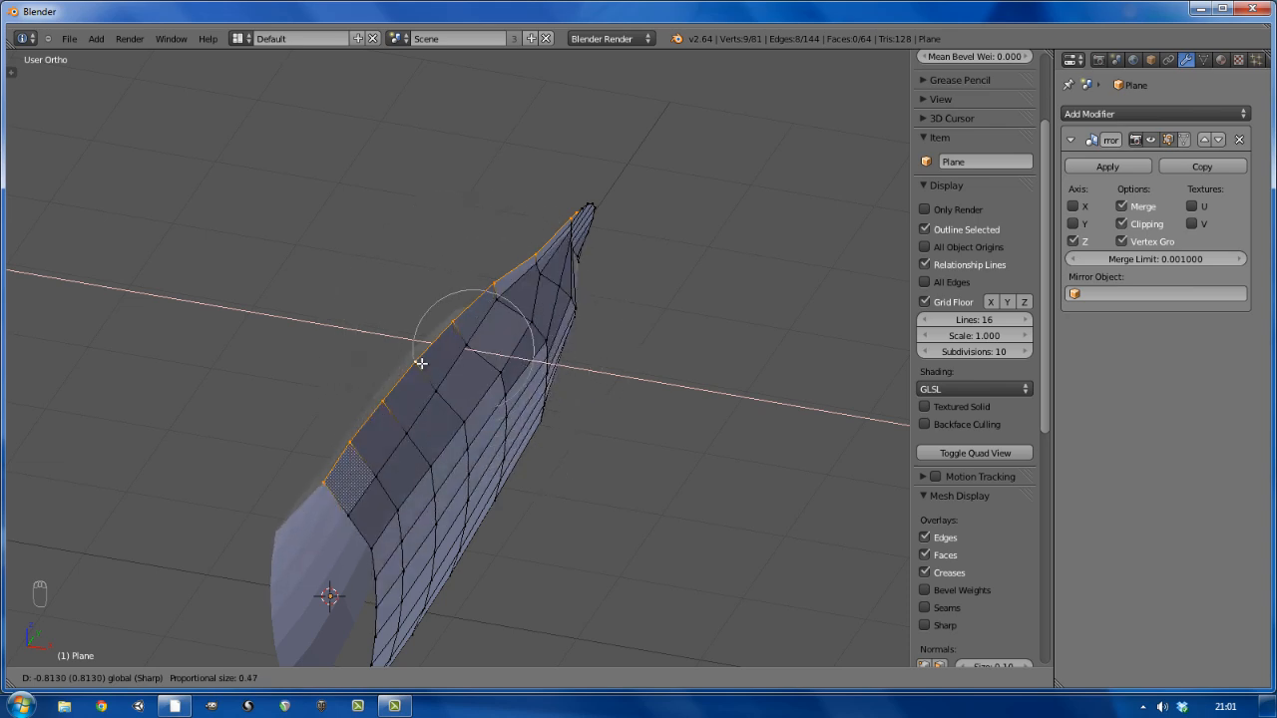
scroll(421, 364, up, 7)
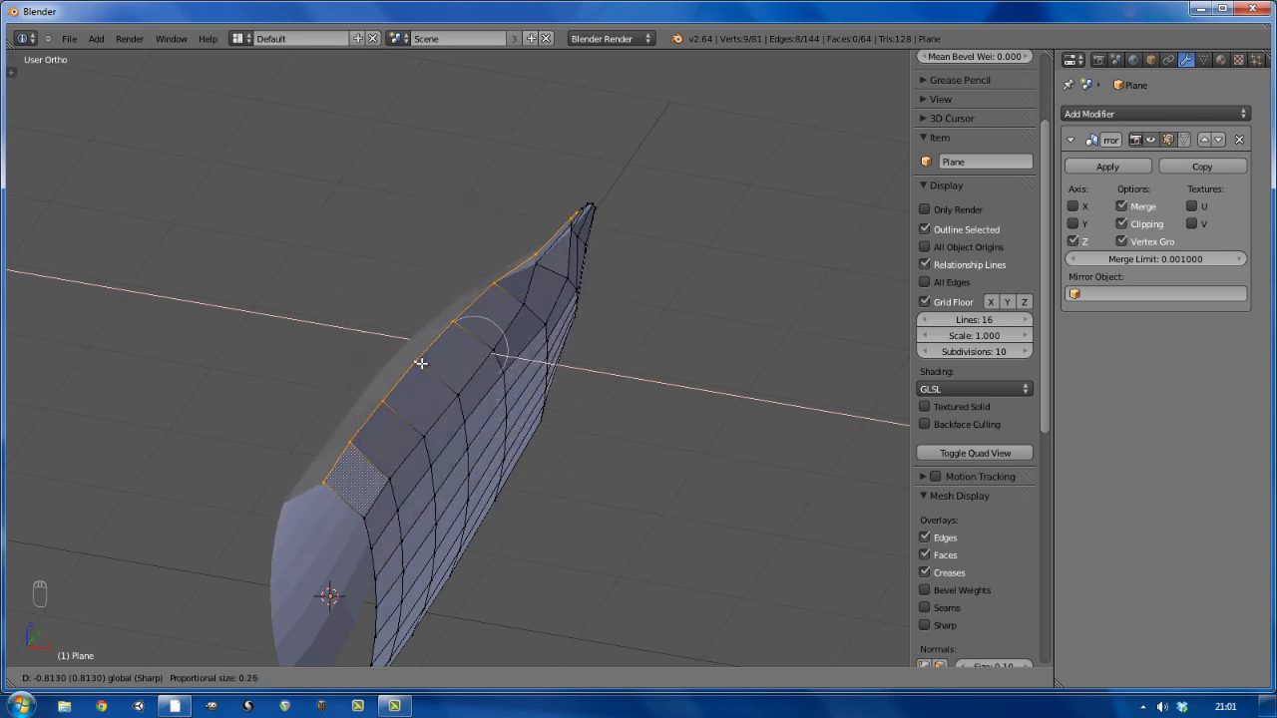
scroll(421, 363, up, 4)
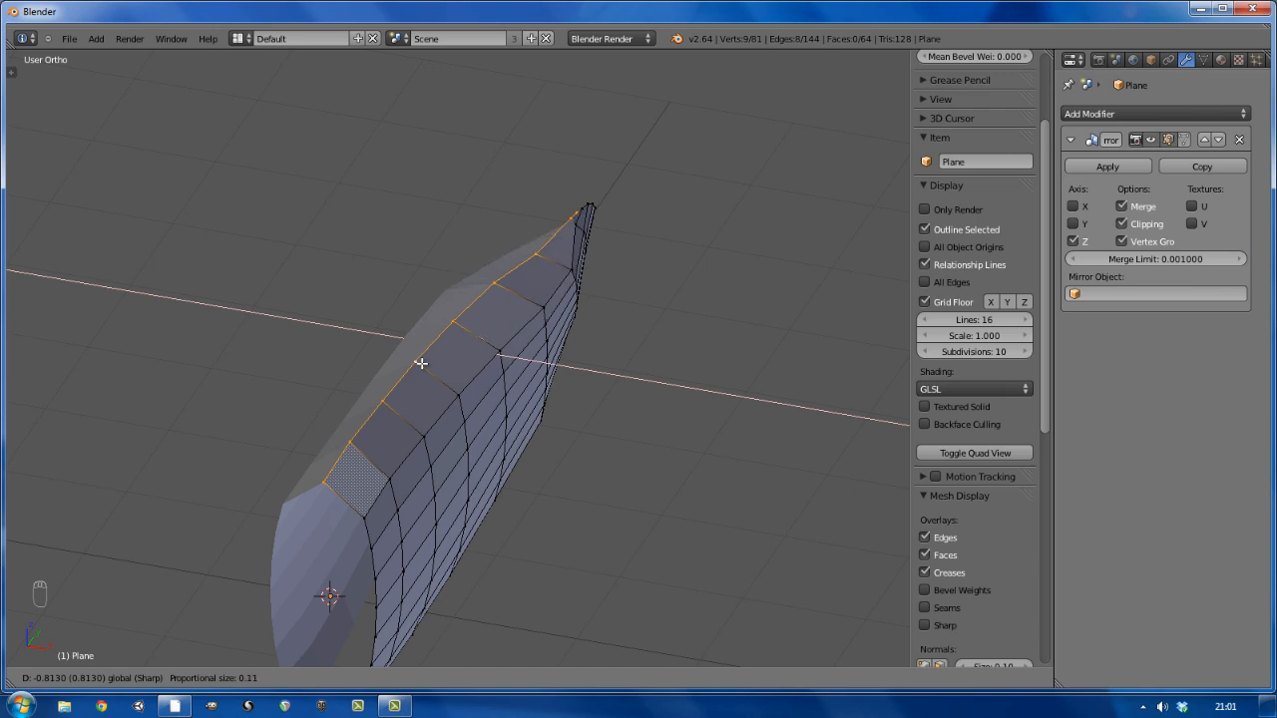
scroll(421, 363, down, 3)
scroll(421, 363, down, 2)
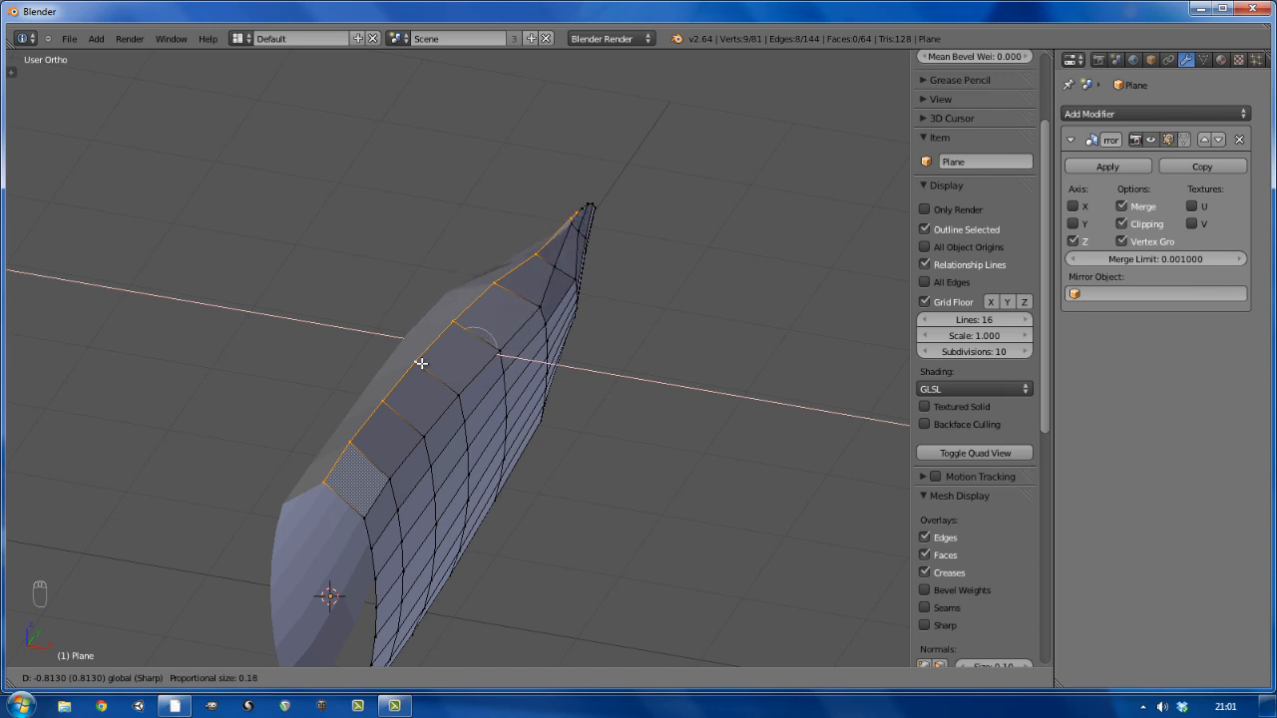
click(421, 363)
Deselect the tail-end vertices of the top edge and pull the remaining six inward along X with a larger proportional size
shift+right_click(533, 258)
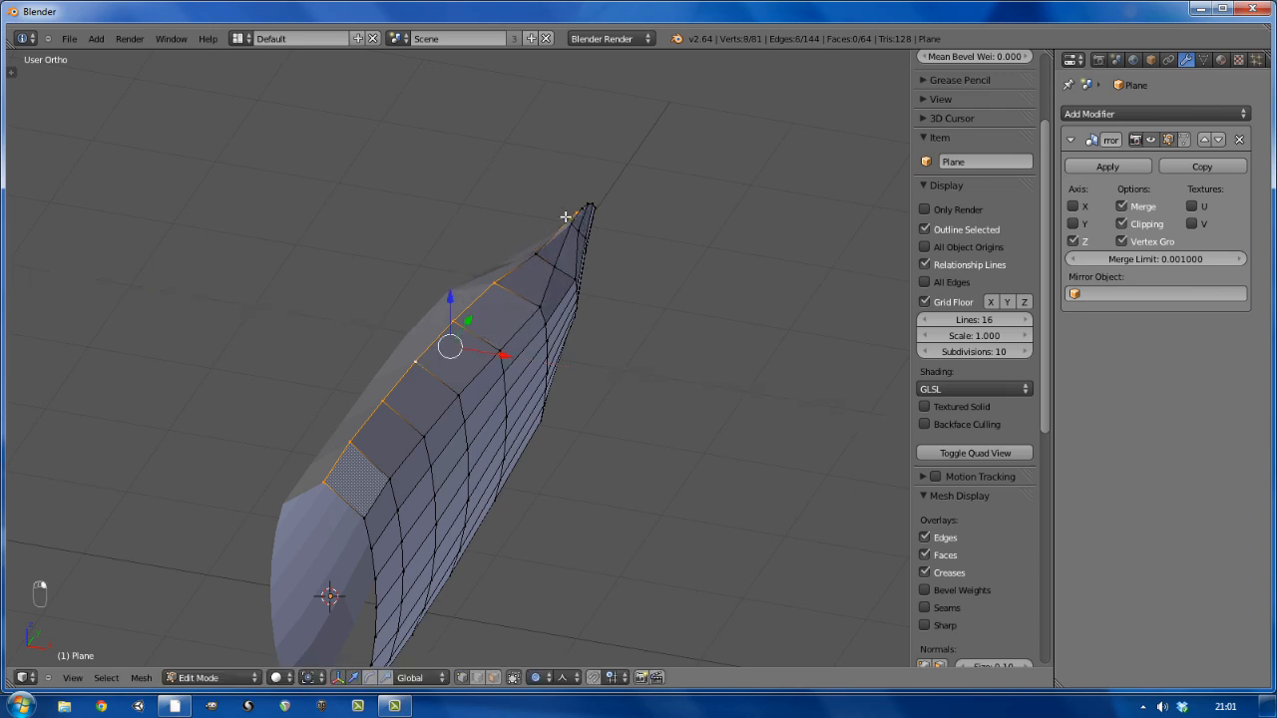
shift+right_click(574, 210)
drag(461, 394, 419, 401)
scroll(442, 405, down, 17)
scroll(422, 400, down, 4)
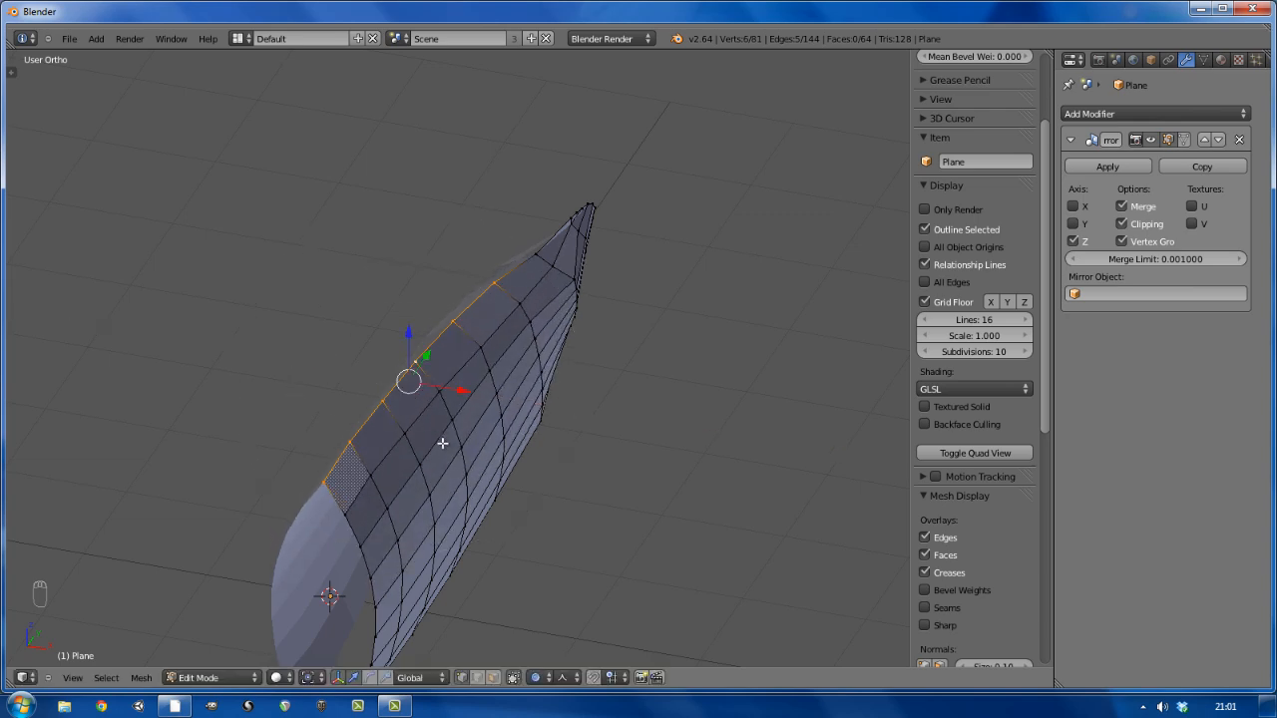
Select the bottom edge loop and pull it inward along X by about 0.12 with a proportional size of 0.68
middle_drag(444, 440, 522, 465)
key(Tab)
key(Tab)
scroll(416, 489, up, 2)
alt+right_click(436, 470)
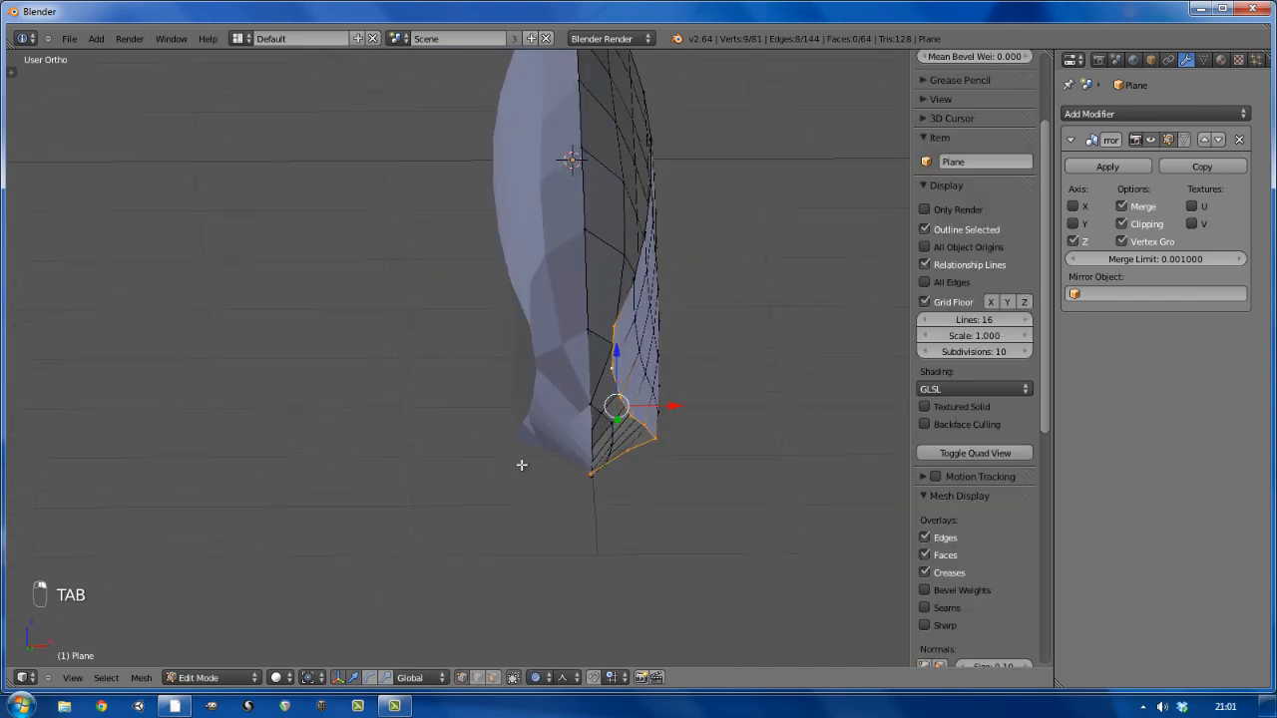
key(g)
key(x)
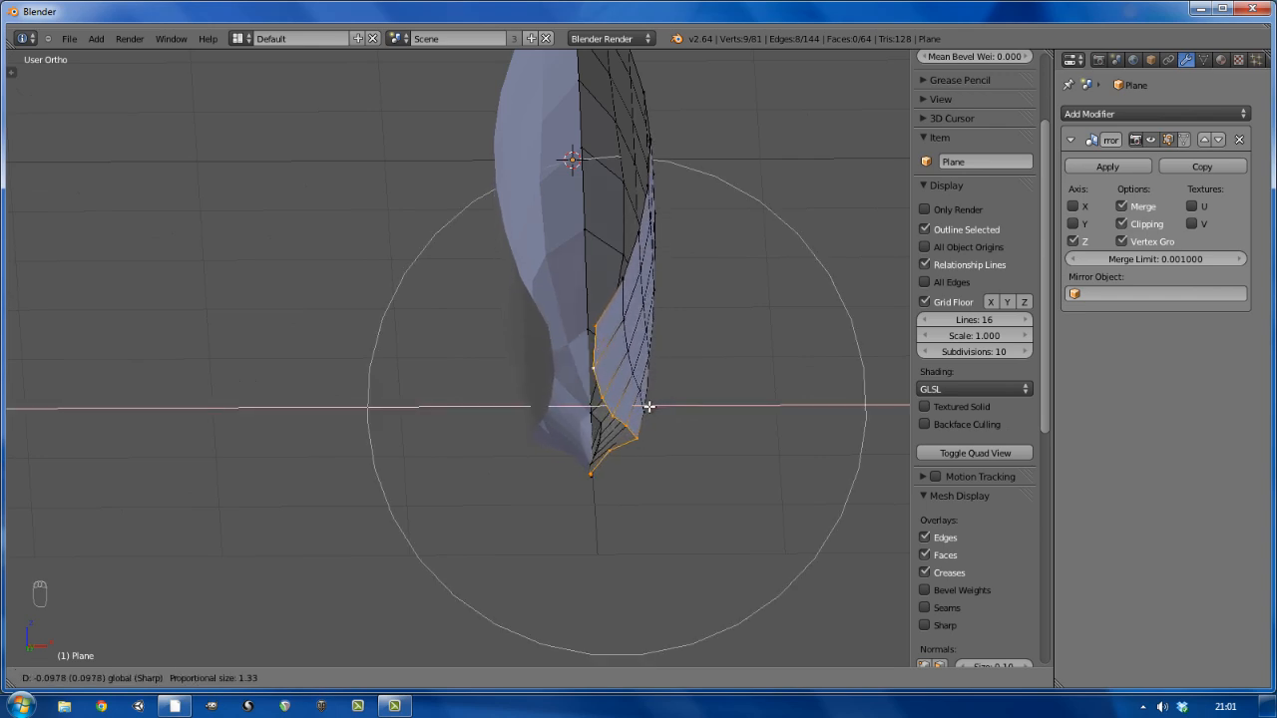
scroll(649, 406, up, 4)
scroll(649, 406, up, 3)
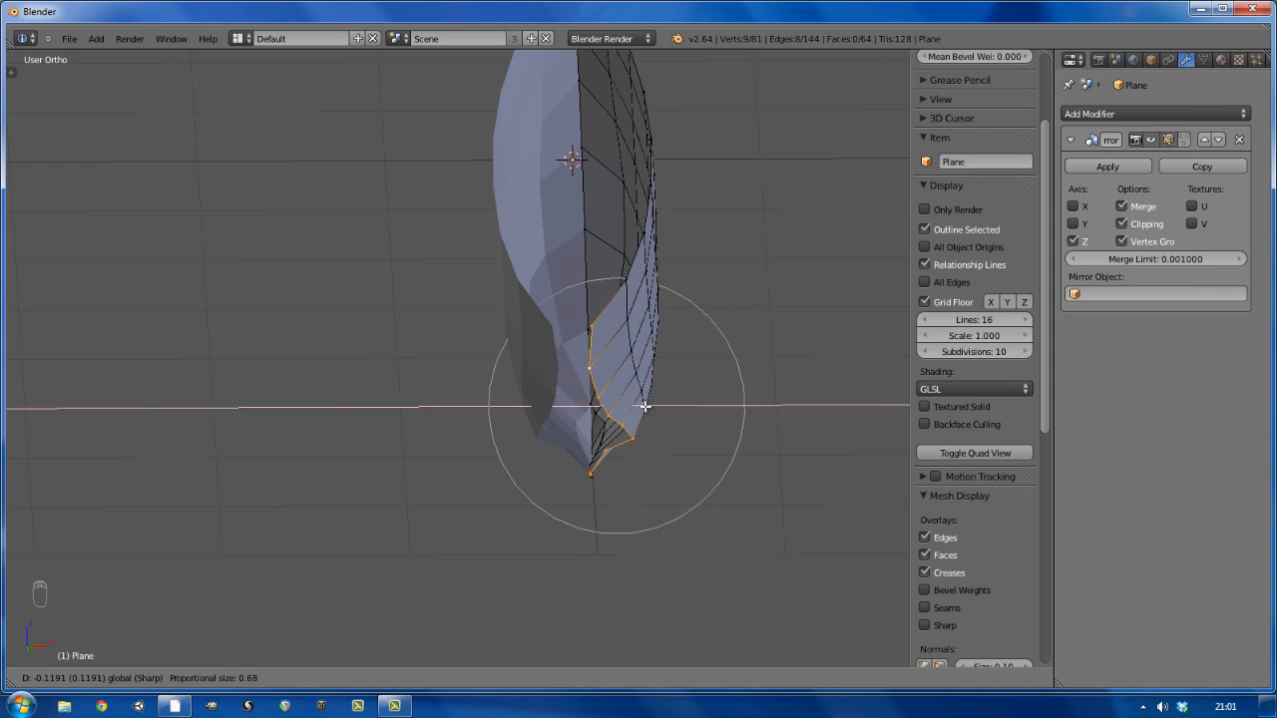
click(647, 426)
Pull the protruding bottom-edge vertex inward along X by about 0.12 with a proportional size of 1.33
right_click(640, 440)
key(g)
key(x)
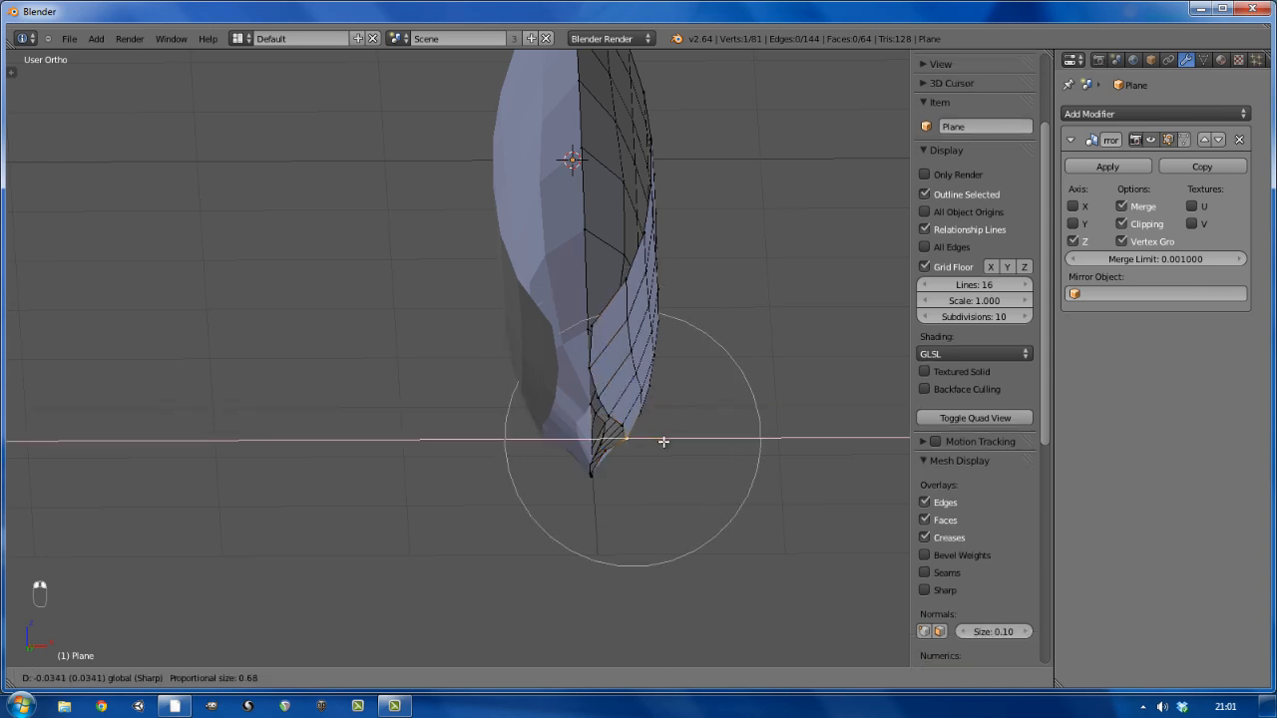
scroll(649, 444, down, 3)
scroll(649, 444, down, 6)
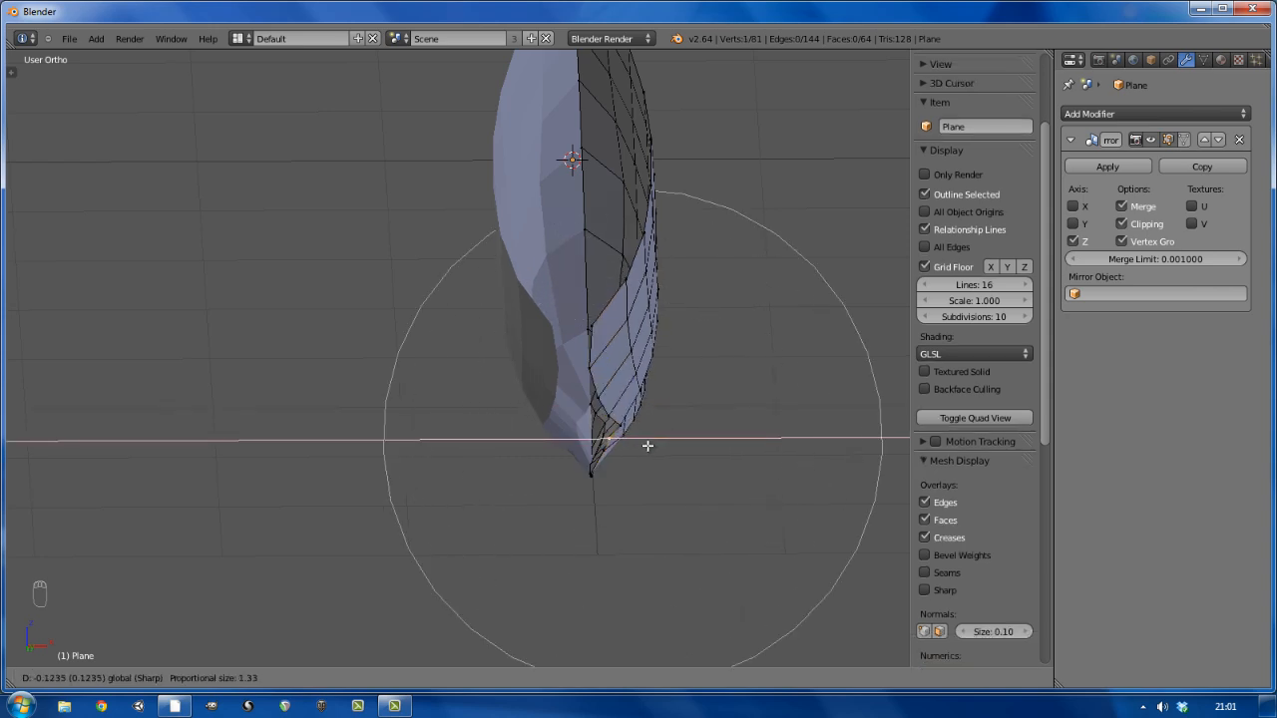
click(642, 448)
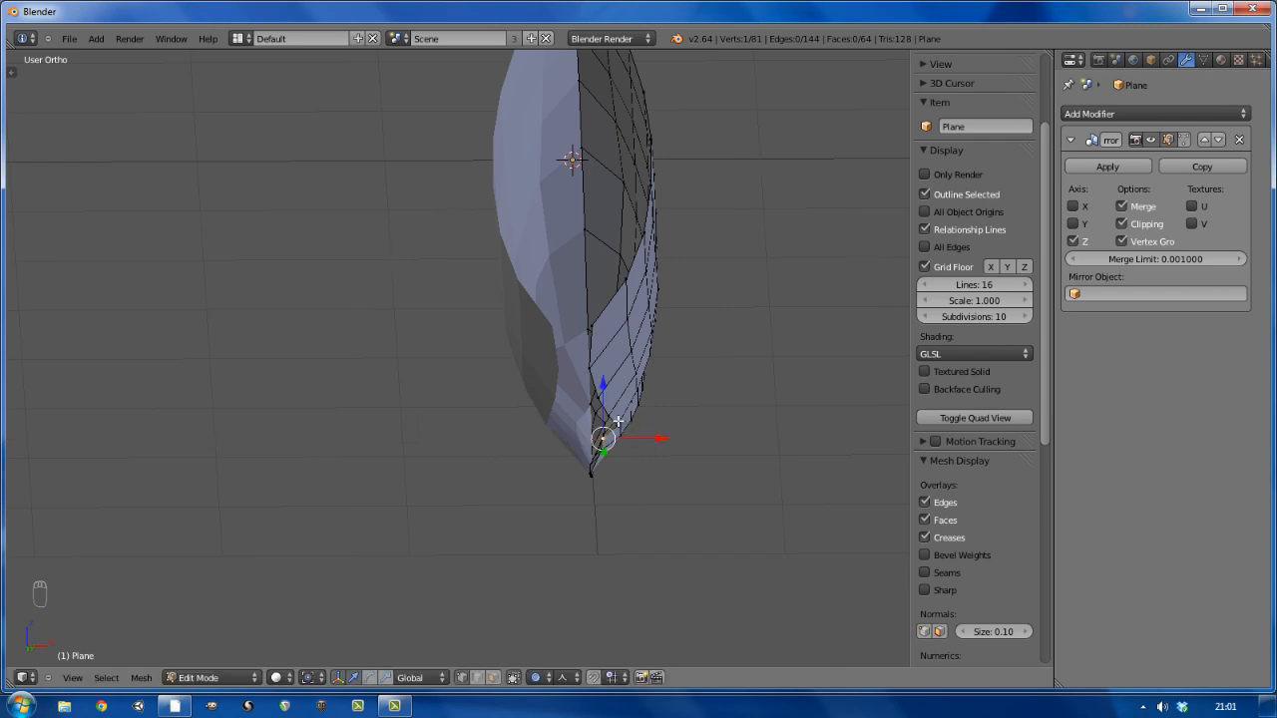
Pull two neighbouring bottom-edge vertices inward along X, by about 0.10 and 0.01, with a proportional size of 1.61
key(g)
key(x)
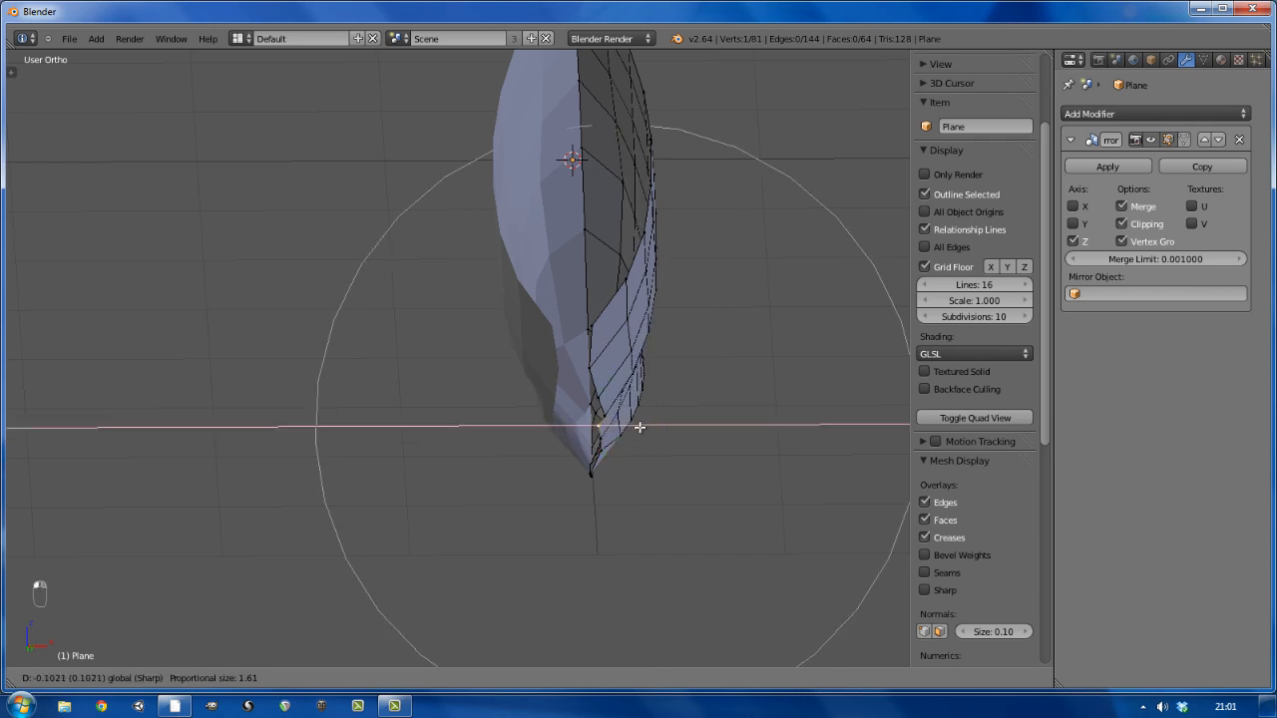
click(640, 427)
key(g)
key(x)
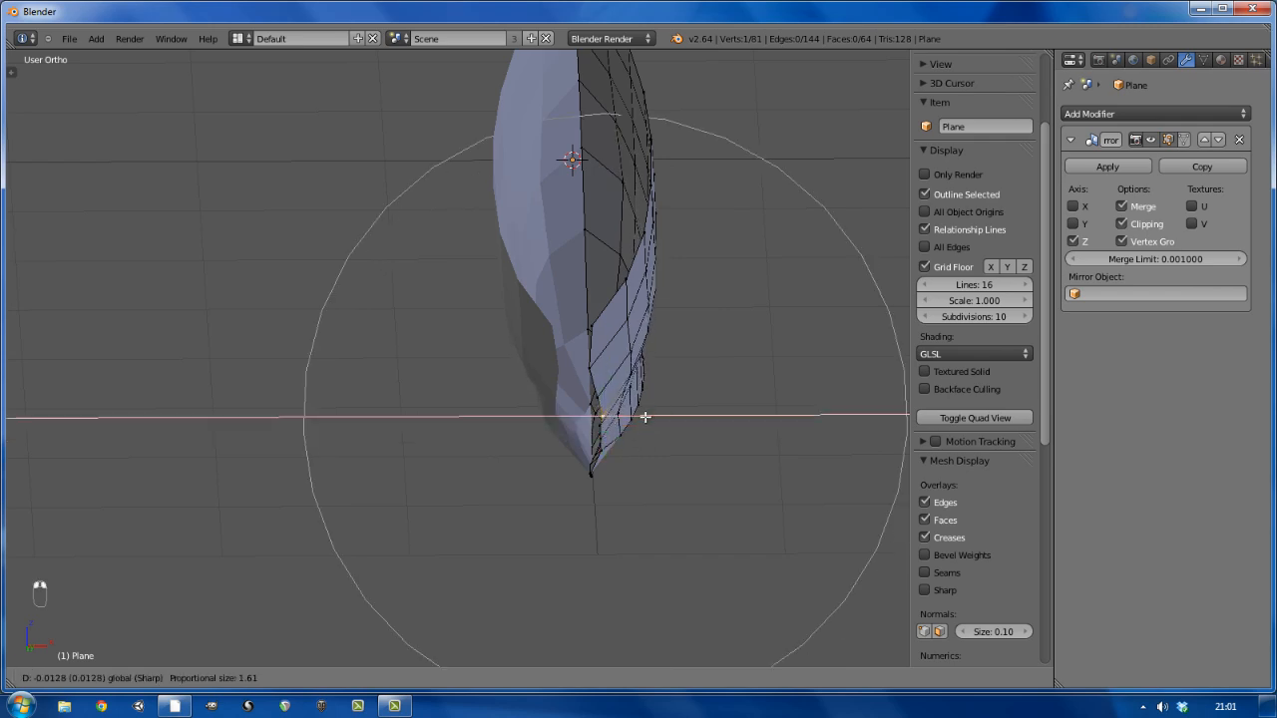
click(643, 419)
Select the bottom edge loop and deselect its two tail-end vertices
middle_drag(643, 419, 596, 343)
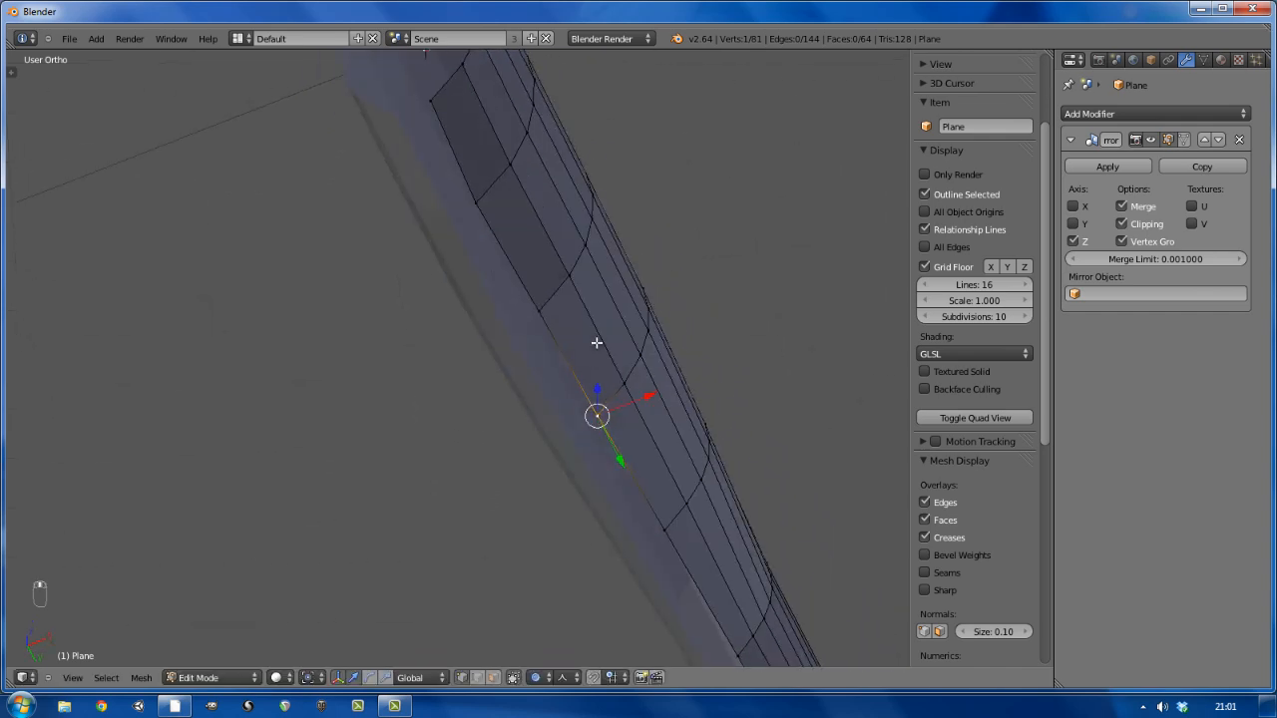
alt+right_click(576, 376)
scroll(605, 378, down, 1)
scroll(640, 424, down, 2)
shift+middle_drag(709, 505, 645, 284)
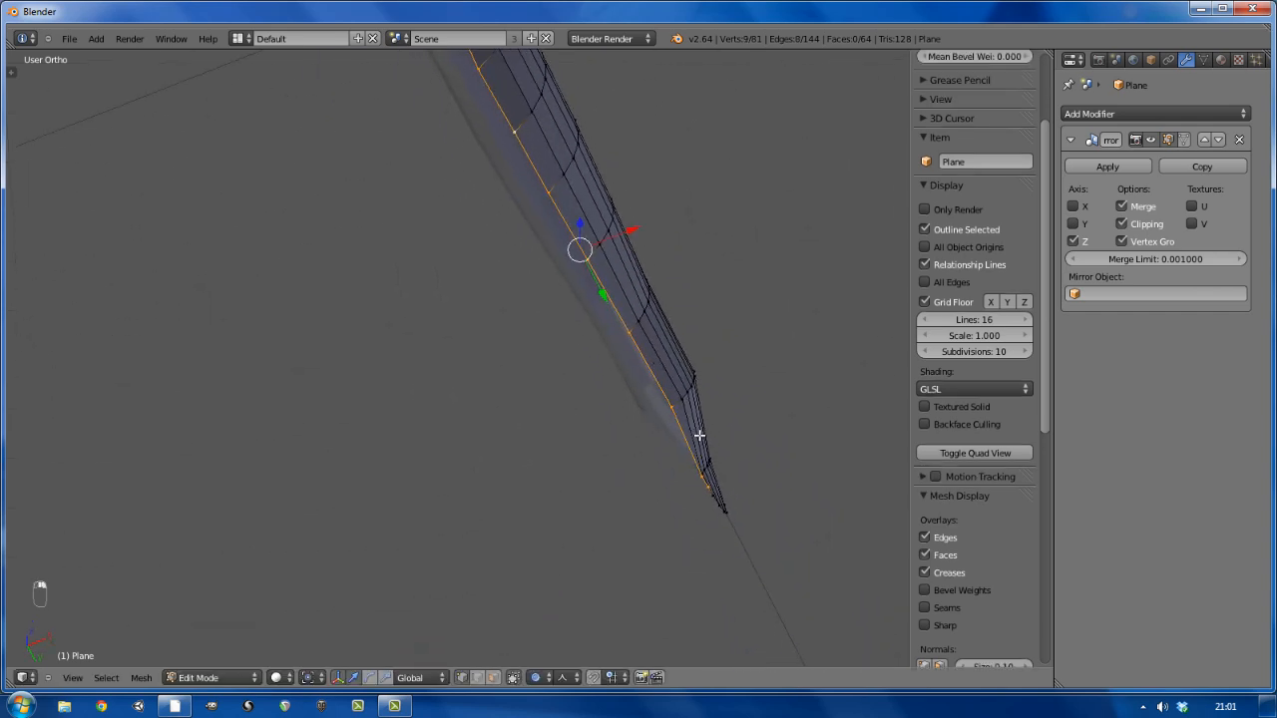
scroll(699, 435, up, 2)
shift+right_click(706, 500)
shift+right_click(708, 504)
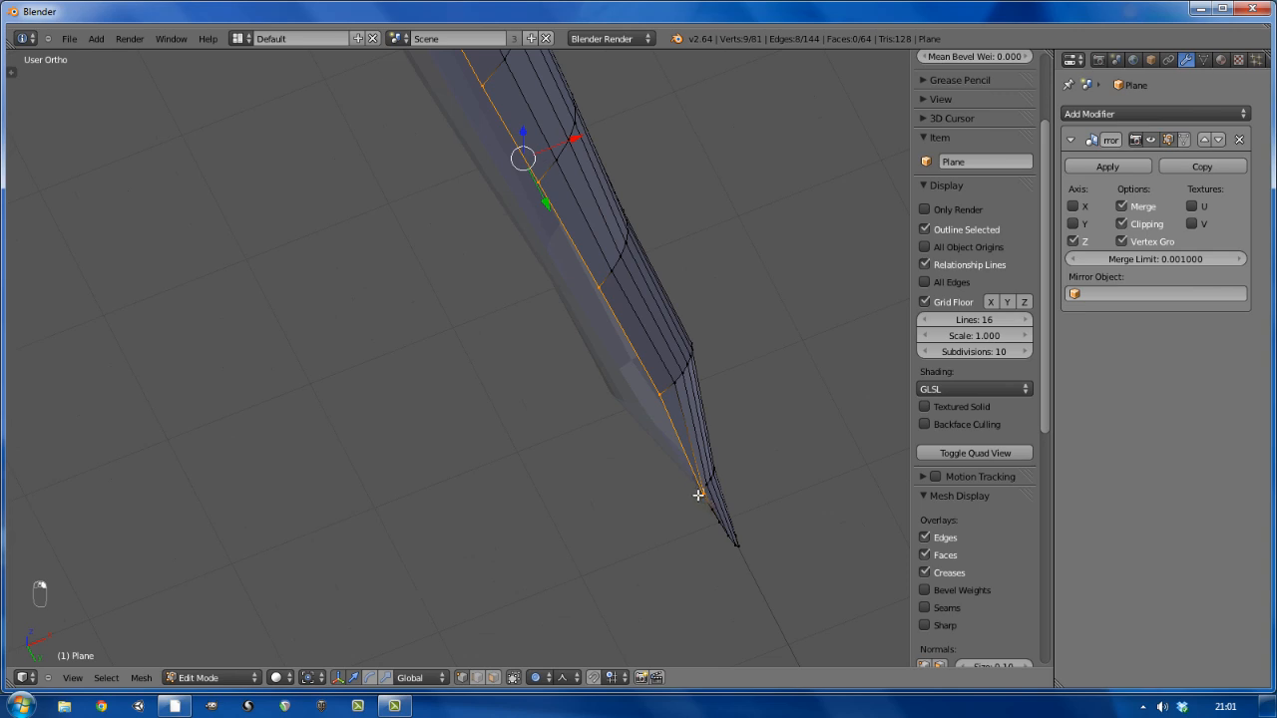
shift+right_click(698, 494)
scroll(708, 474, up, 3)
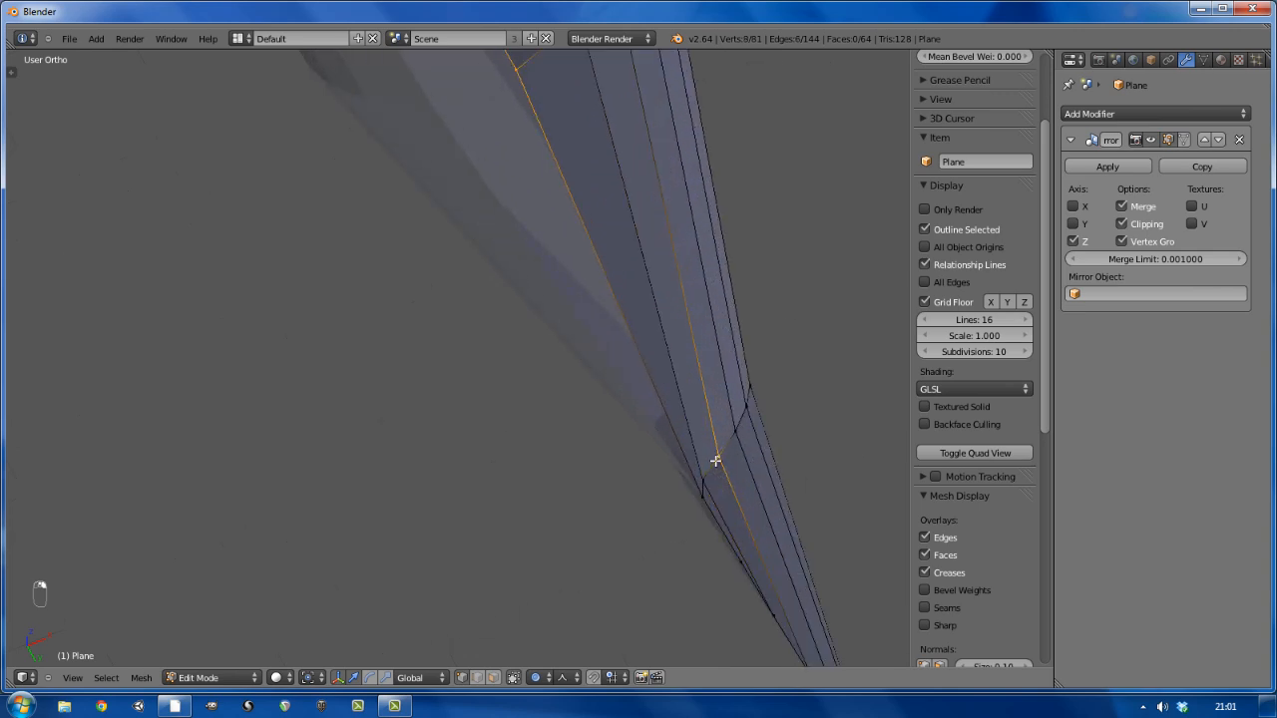
shift+right_click(716, 461)
Extrude the seven selected bottom-edge vertices along X toward the mirror plane
scroll(635, 342, down, 6)
shift+middle_drag(593, 222, 626, 487)
key(e)
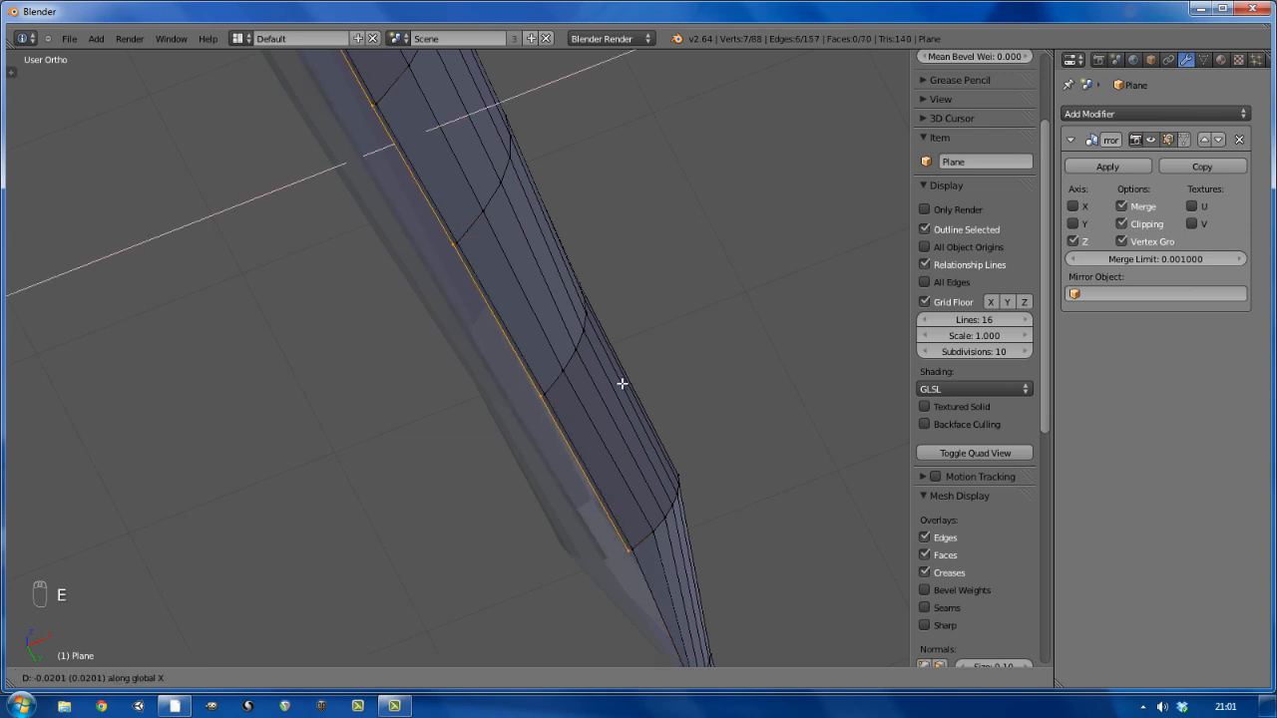
click(586, 403)
Turn off proportional editing and lower the extruded bottom edge along Z by about 0.018
middle_drag(608, 368, 546, 350)
key(o)
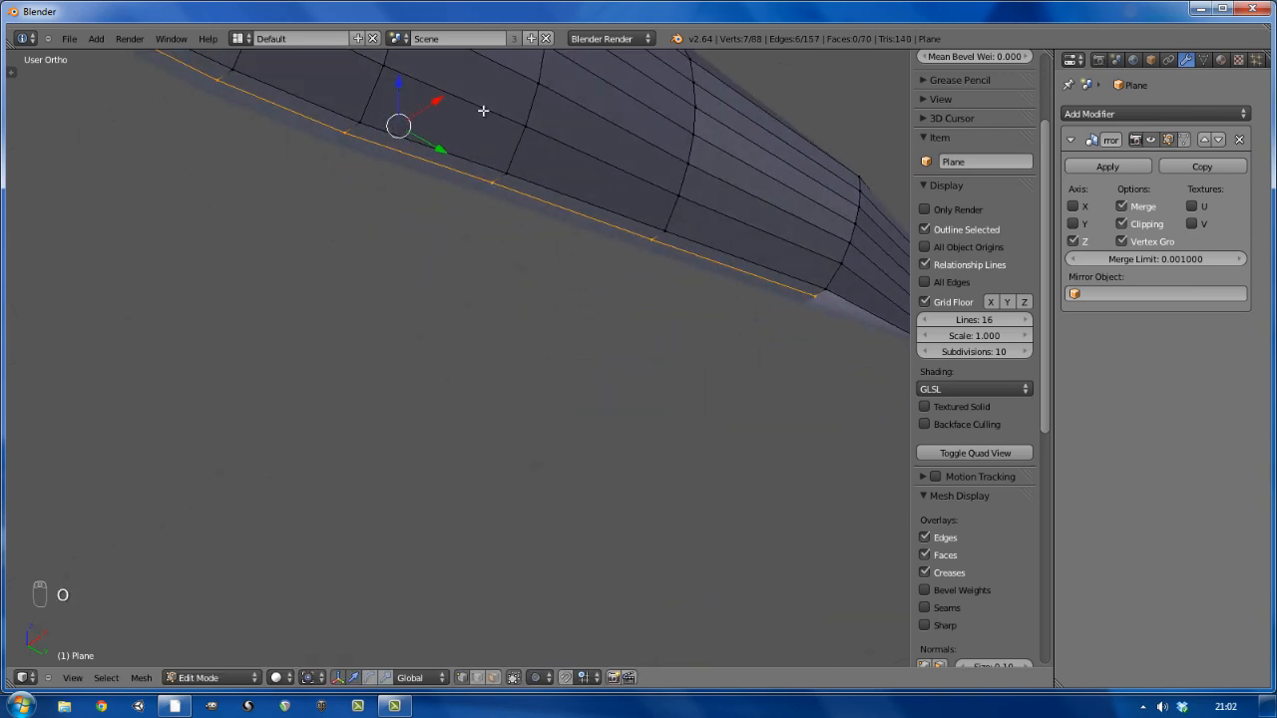
key(g)
key(z)
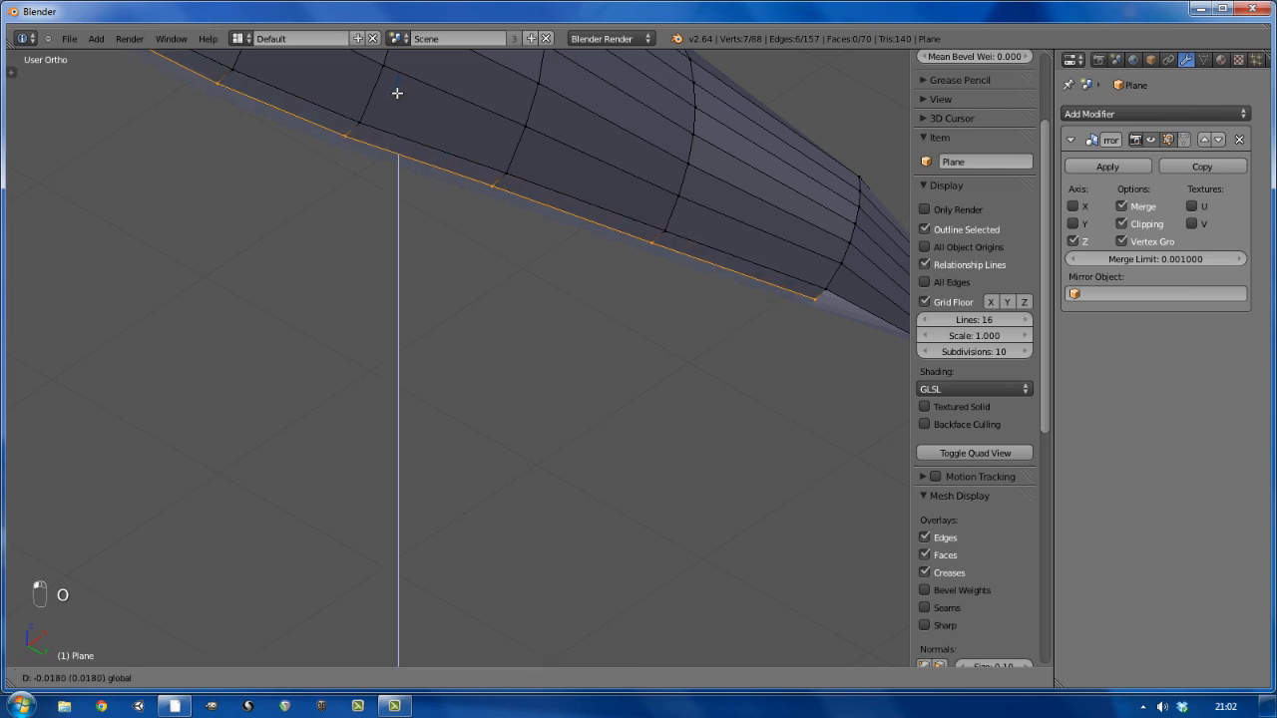
click(397, 93)
Fill the triangular gap at the tail end of the bottom strip with a face between its three corner vertices
middle_drag(570, 219, 588, 275)
shift+middle_drag(511, 225, 137, 270)
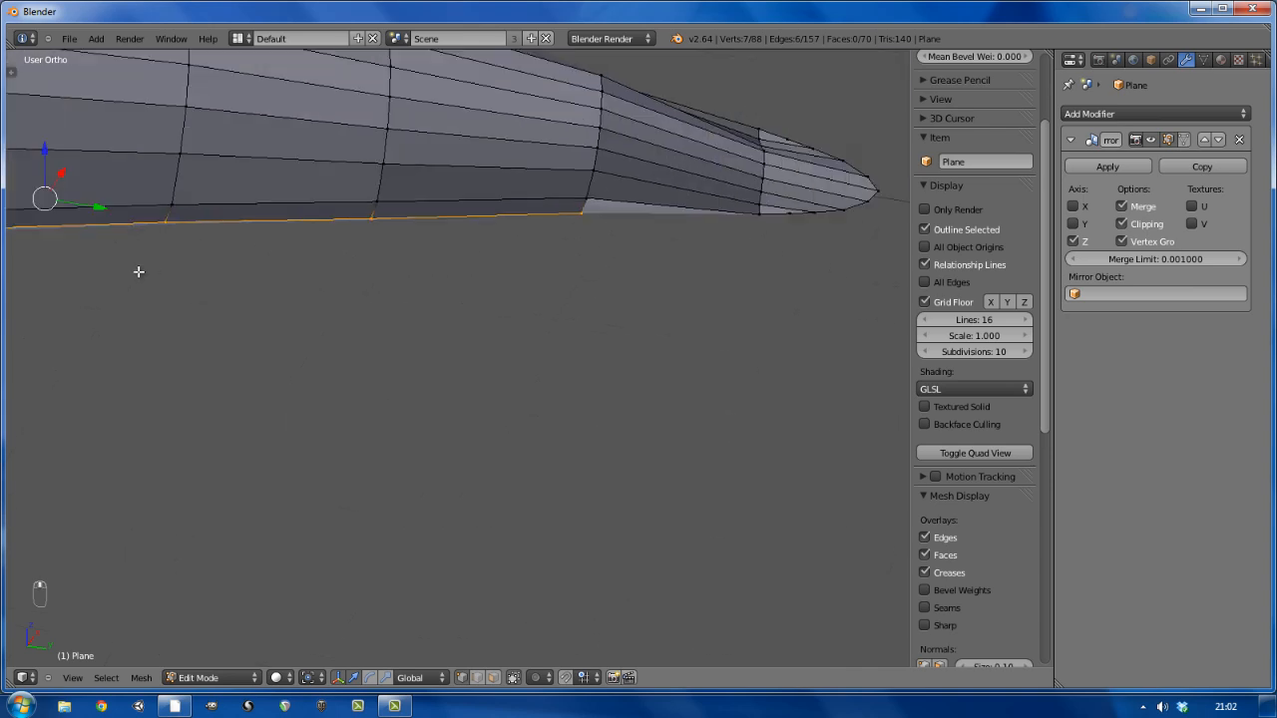
scroll(423, 222, up, 4)
right_click(419, 211)
shift+right_click(423, 189)
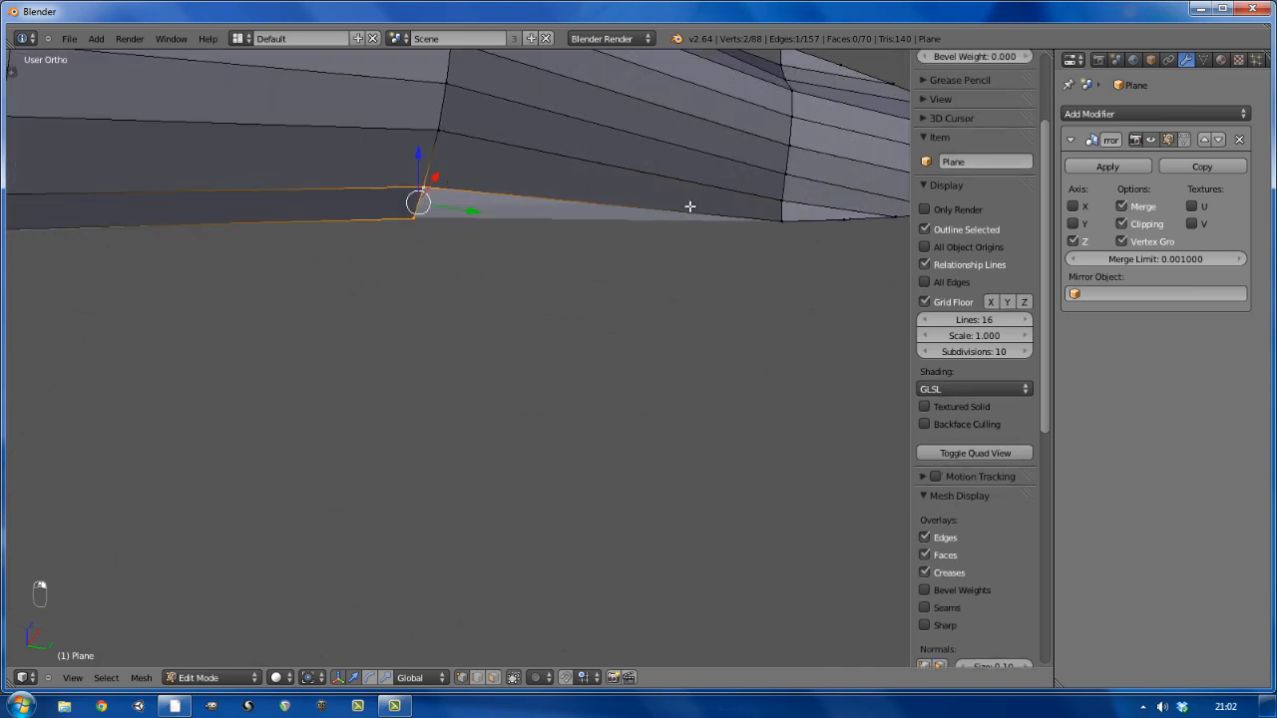
shift+right_click(785, 217)
key(f)
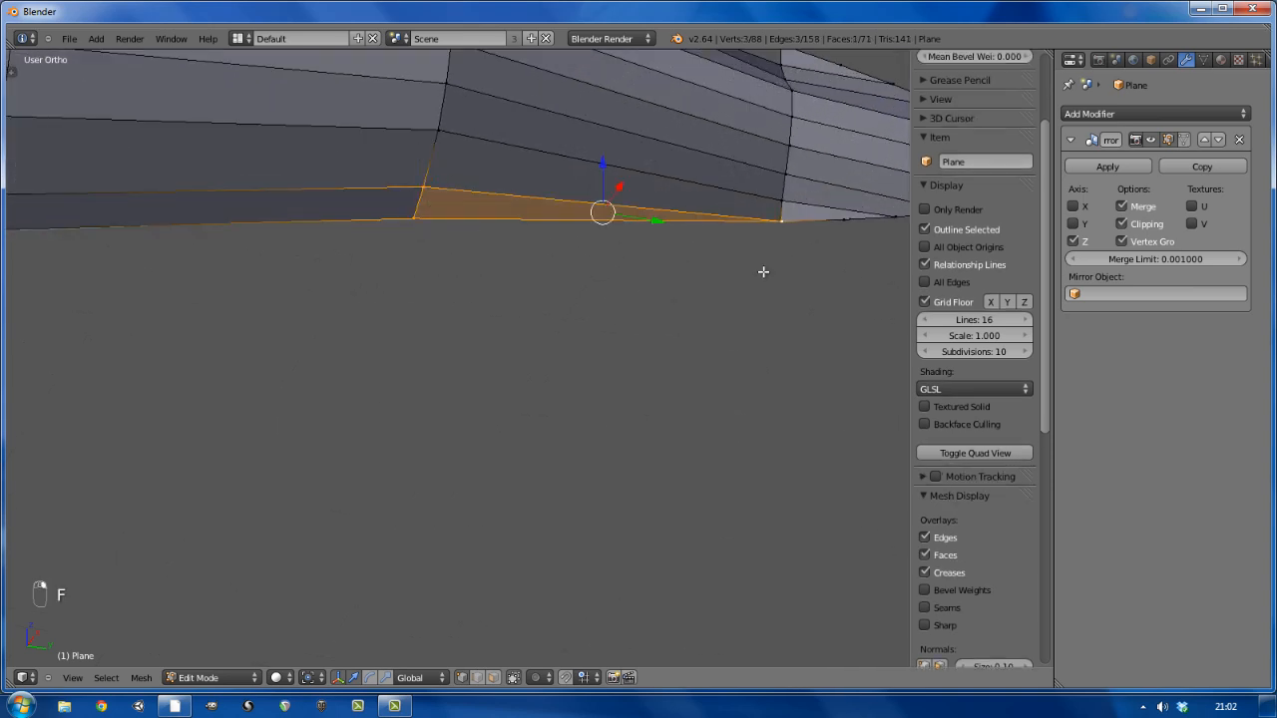
Dissolve the extra vertex on the bottom edge of the tail and clear the selection
middle_drag(764, 270, 645, 270)
right_click(645, 266)
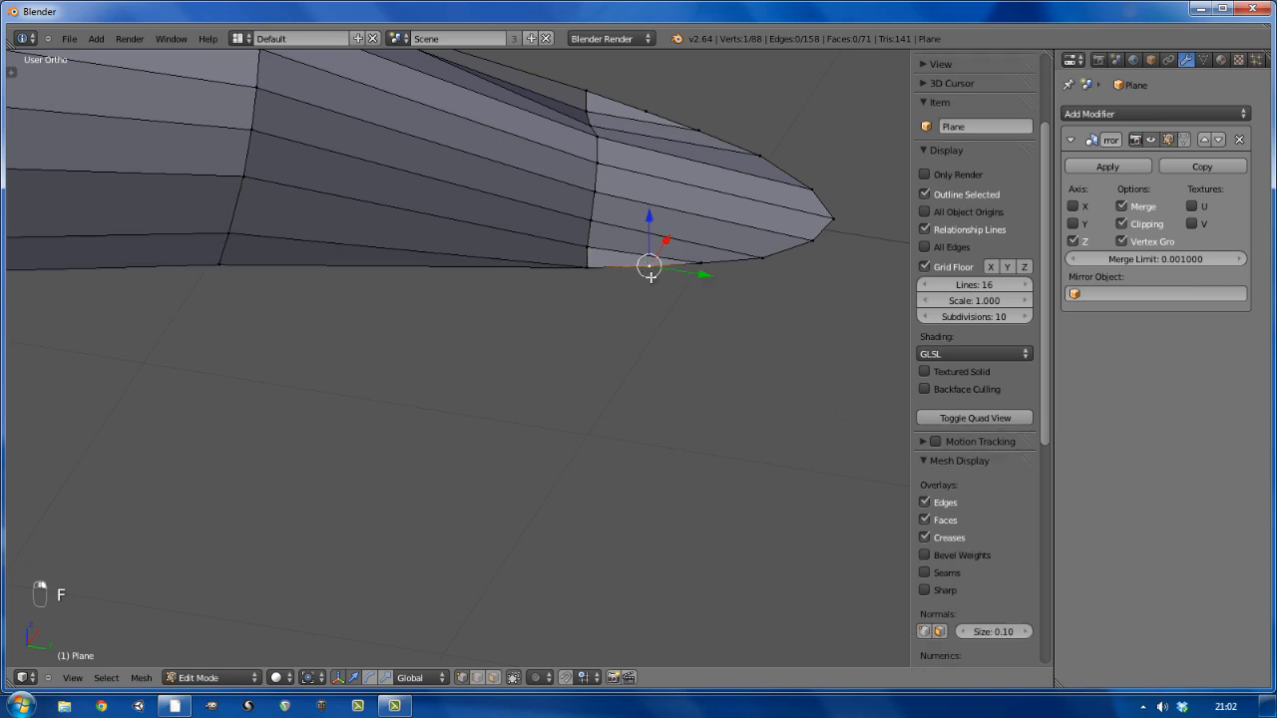
key(x)
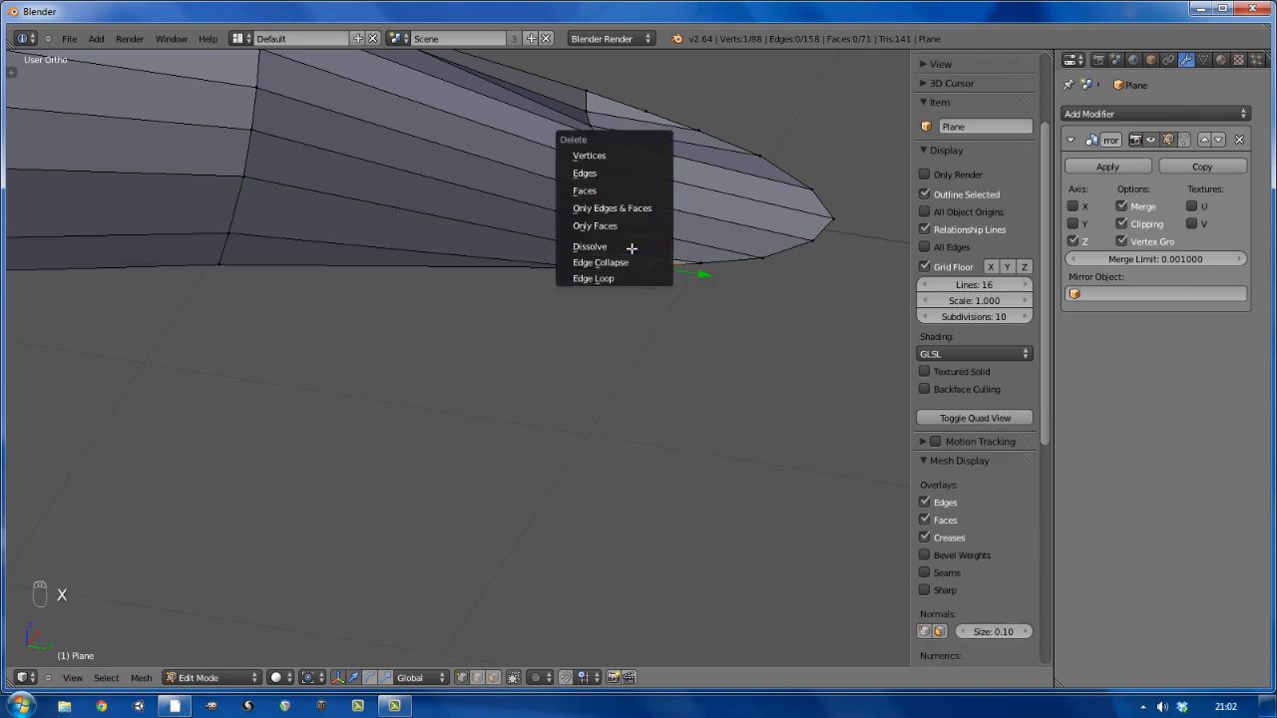
click(632, 248)
key(a)
Disable Clipping on the Mirror modifier and move the upper vertex of the tail ring outward along X by about 0.013
middle_drag(678, 270, 869, 285)
right_click(544, 310)
click(1121, 224)
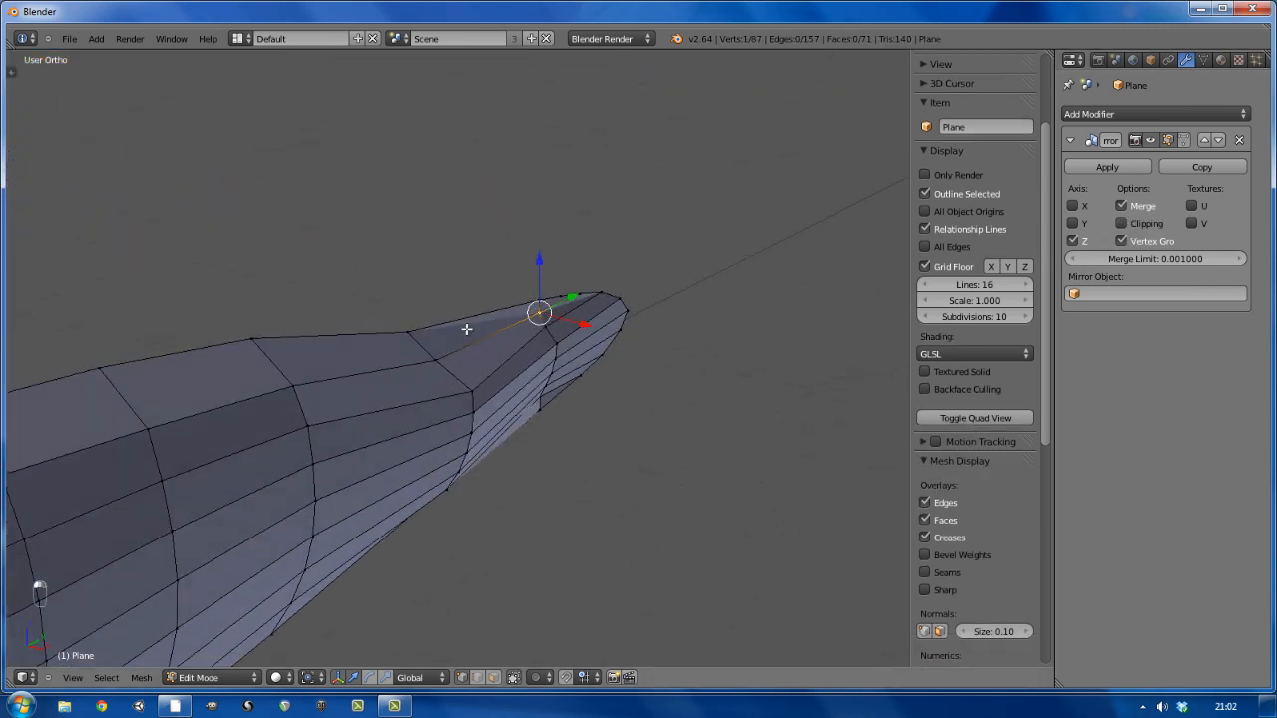
scroll(466, 329, up, 5)
key(g)
key(x)
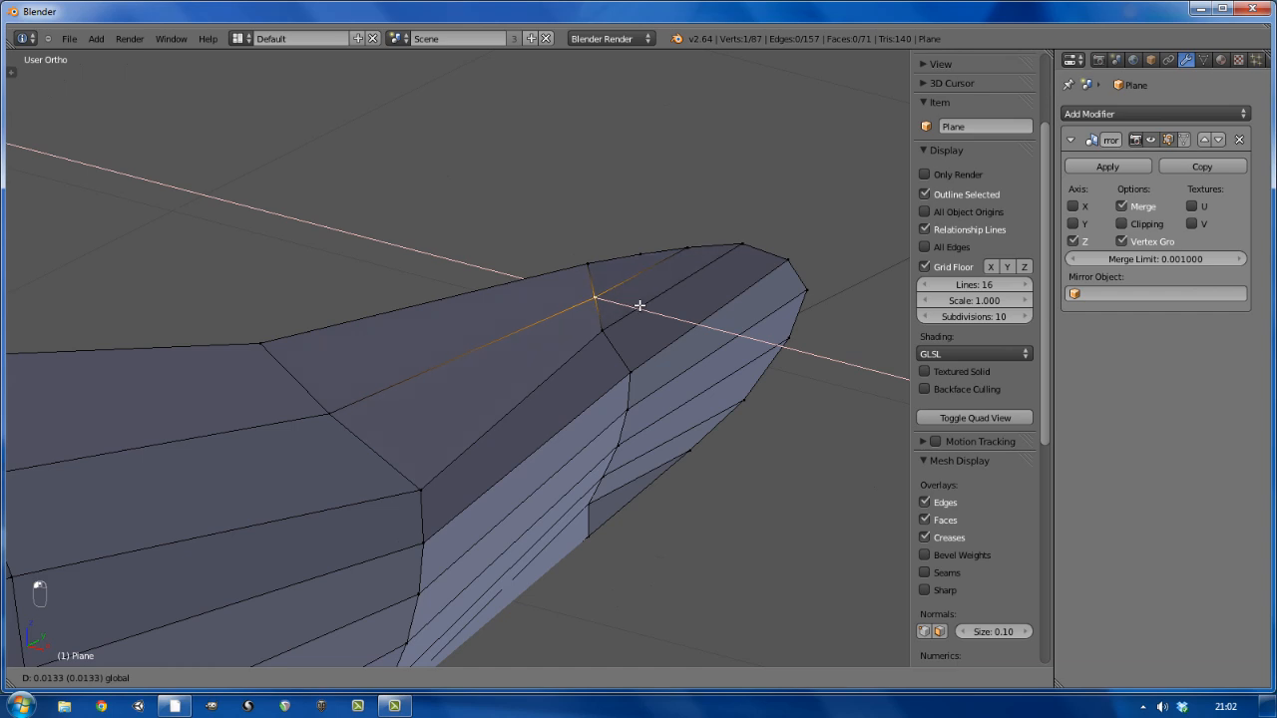
click(638, 305)
Move the tail ring's lower vertex outward along X, and shift it with the matching upper vertex by about 0.012
middle_drag(638, 305, 630, 521)
right_click(605, 472)
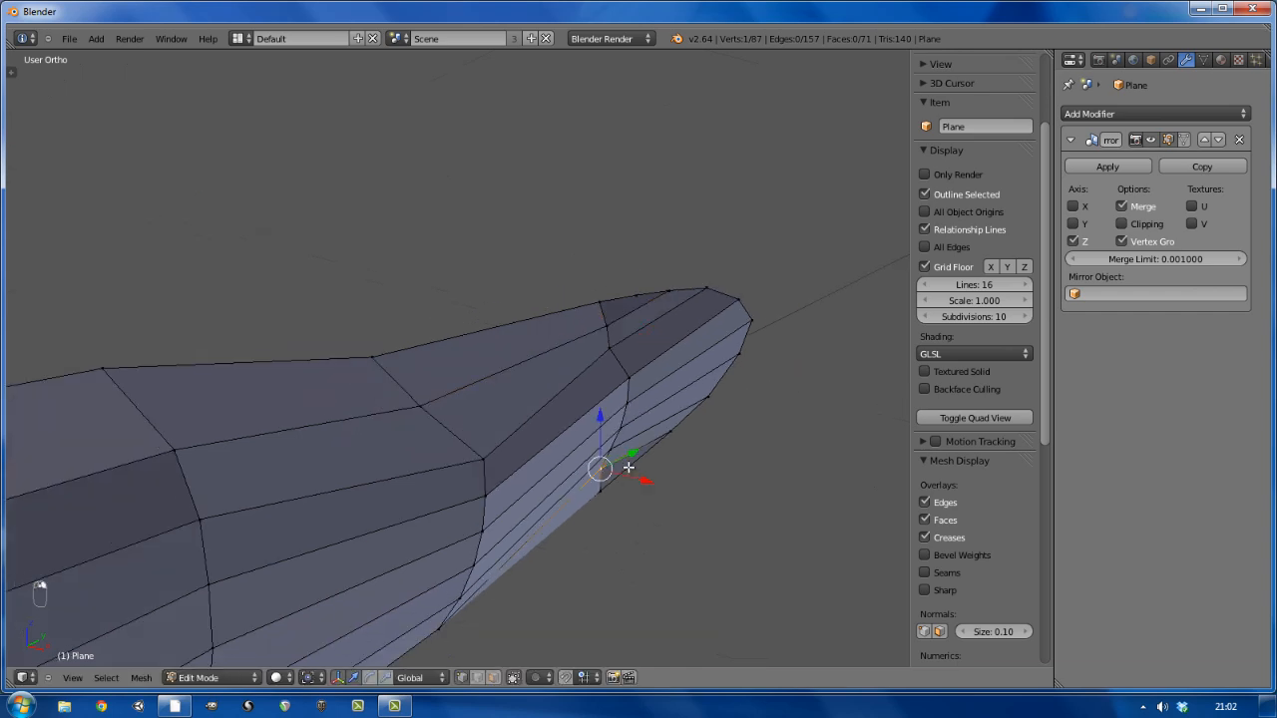
key(g)
key(x)
click(646, 480)
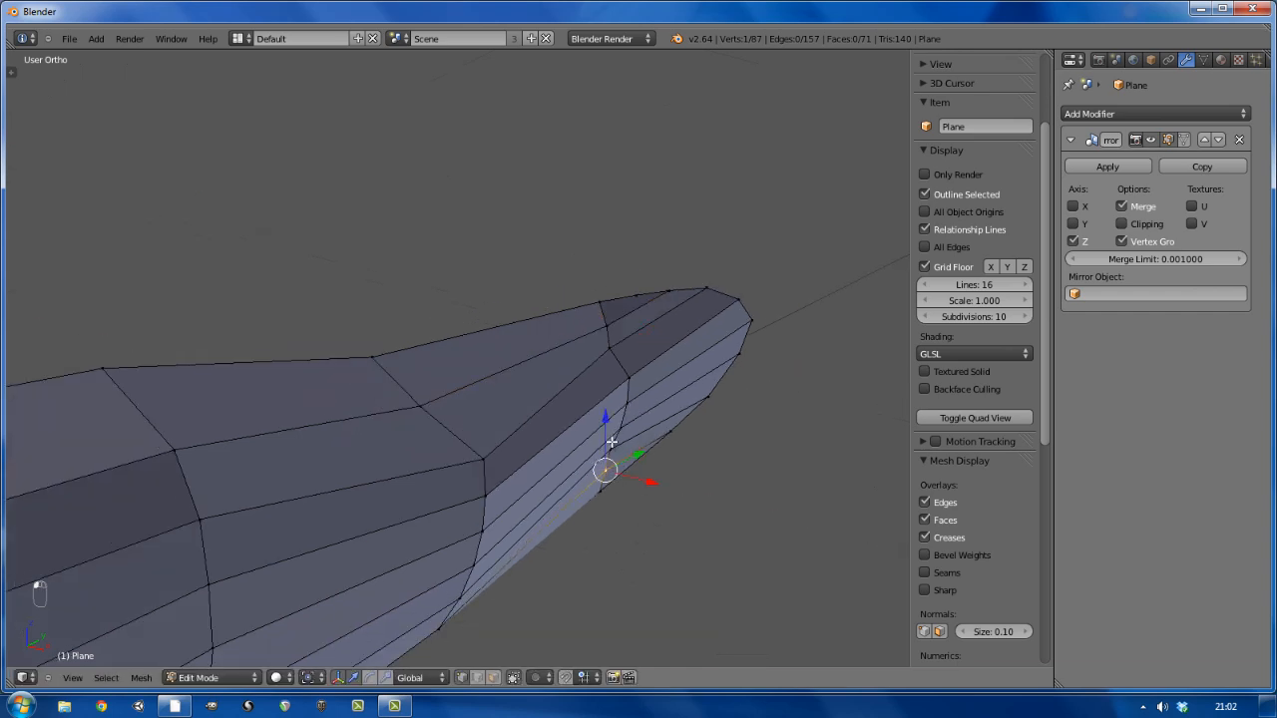
shift+right_click(608, 347)
shift+right_click(607, 470)
key(g)
key(x)
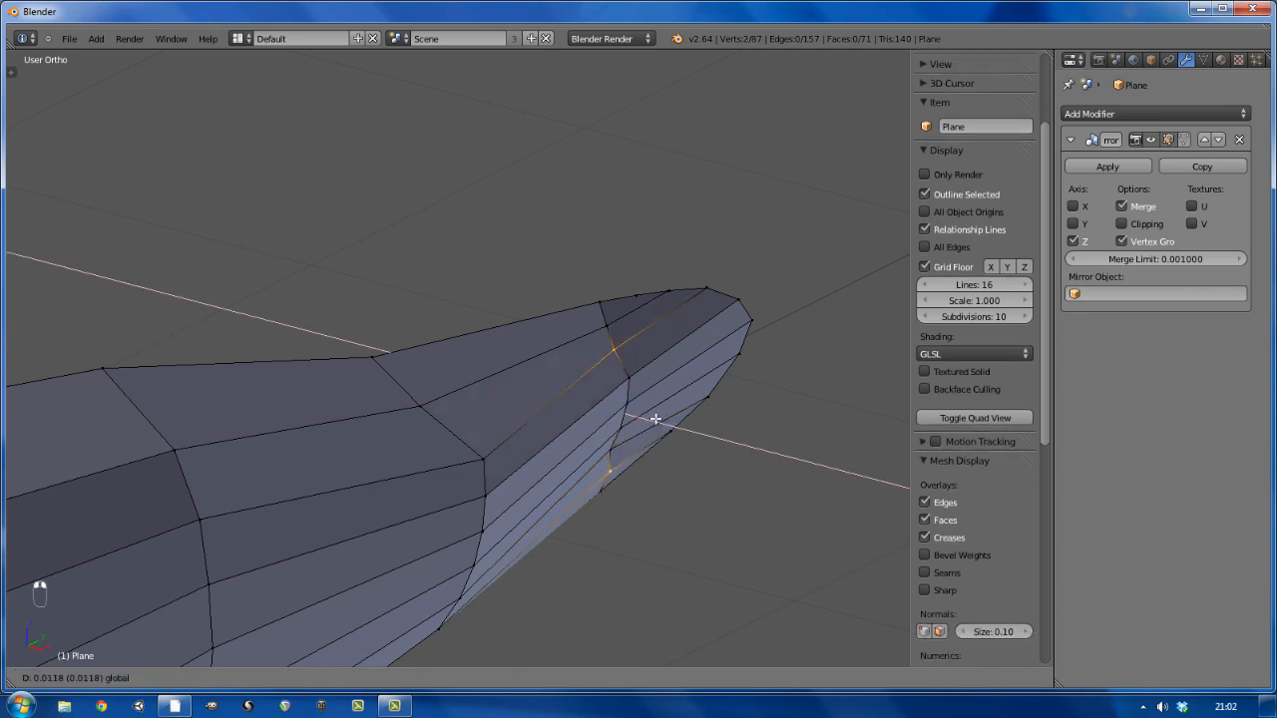
click(655, 420)
Adjust the remaining tail ring vertices one by one along X to round out the ring's profile
right_click(614, 449)
key(g)
key(x)
click(650, 459)
right_click(624, 430)
key(g)
key(x)
drag(655, 436, 657, 436)
right_click(628, 404)
drag(653, 411, 662, 414)
middle_drag(662, 414, 525, 334)
right_click(653, 355)
right_click(645, 330)
drag(601, 356, 600, 336)
Dissolve the extra vertex on the upper edge of the tail and clear the selection
right_click(678, 338)
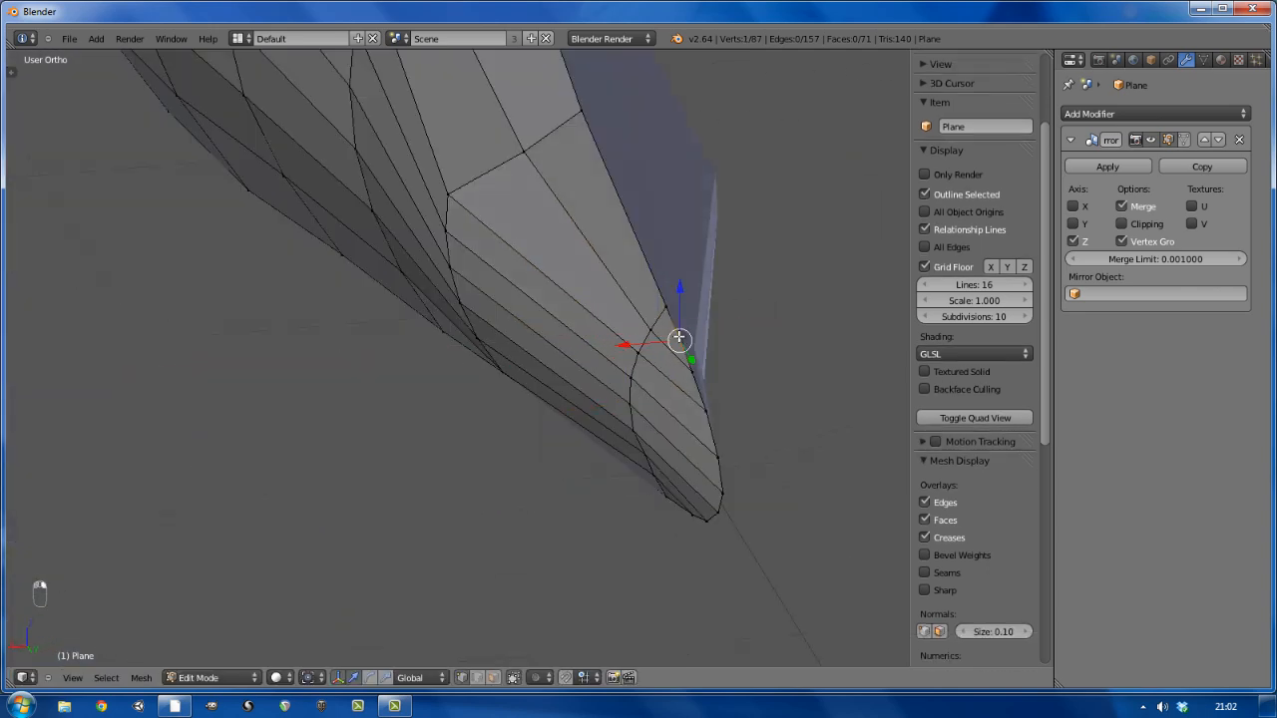
key(x)
click(679, 339)
key(a)
Nudge several neighbouring tail vertices individually along X to even out the contour
right_click(533, 268)
middle_drag(533, 269, 558, 288)
drag(475, 256, 511, 276)
right_click(536, 275)
right_click(538, 297)
drag(497, 300, 503, 345)
right_click(544, 320)
right_click(552, 344)
right_click(568, 366)
drag(515, 366, 525, 365)
Examine the mirrored fish body in Object Mode from several angles with nothing selected
key(Tab)
scroll(551, 260, down, 4)
middle_drag(555, 268, 727, 305)
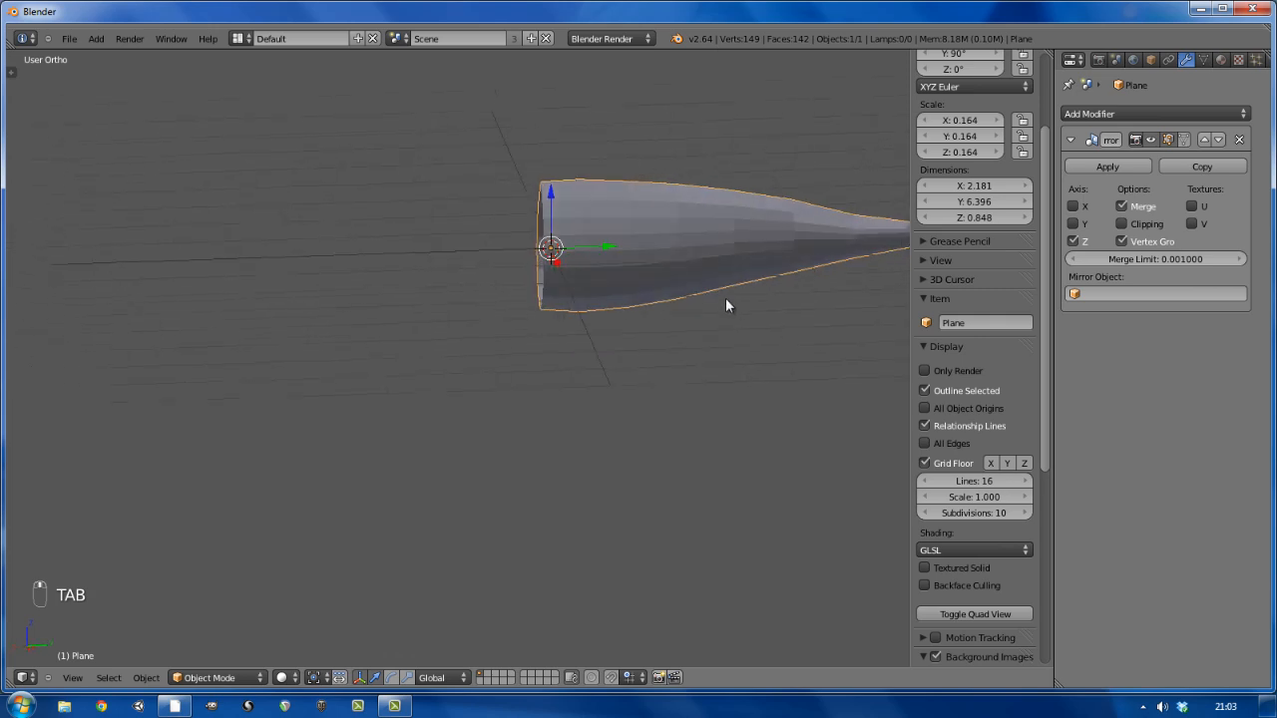
key(a)
key(a)
middle_drag(718, 256, 415, 368)
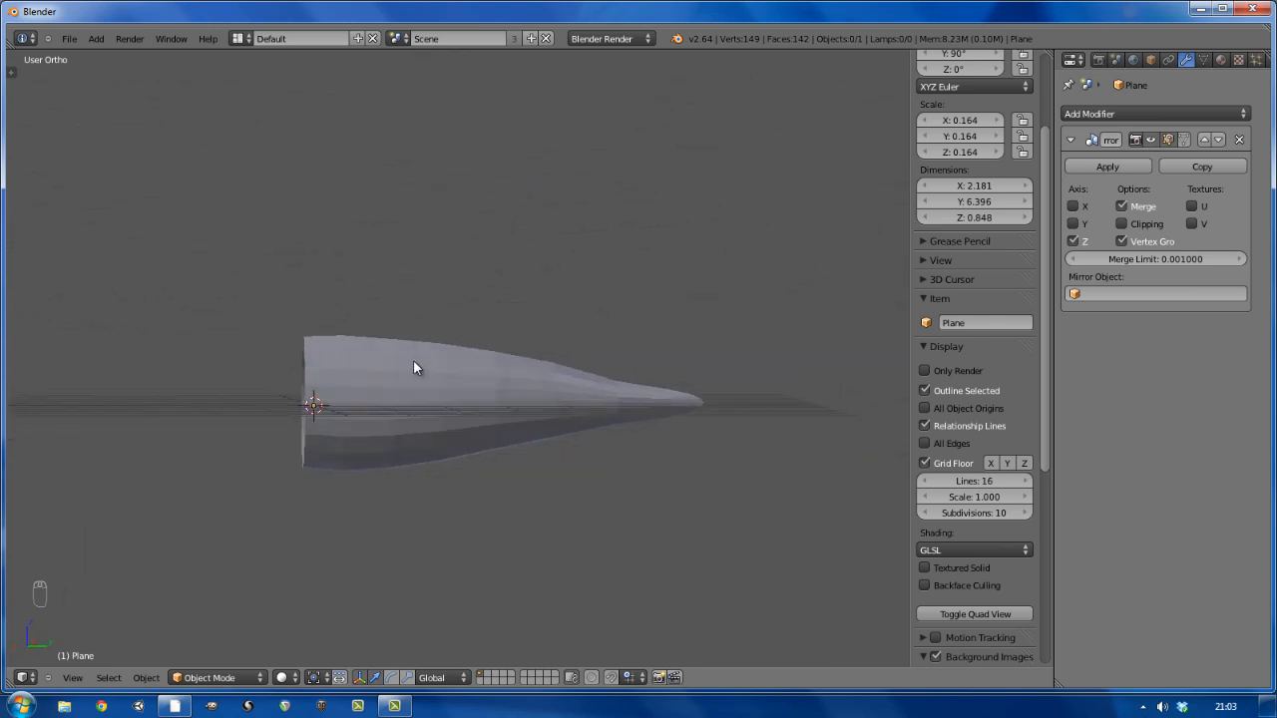
In the right side view, extrude the body's front edge loop about 0.82 along Y toward the head
key(KP_3)
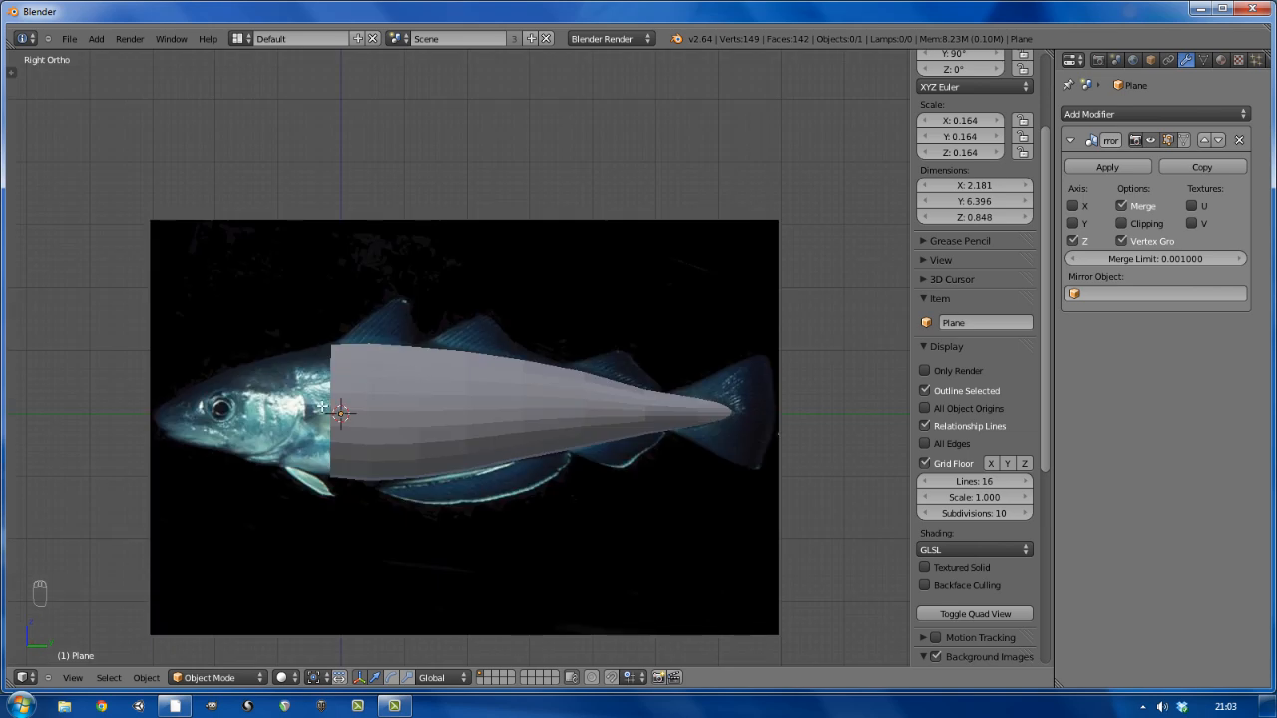
key(Tab)
scroll(318, 406, up, 2)
shift+middle_drag(377, 390, 399, 387)
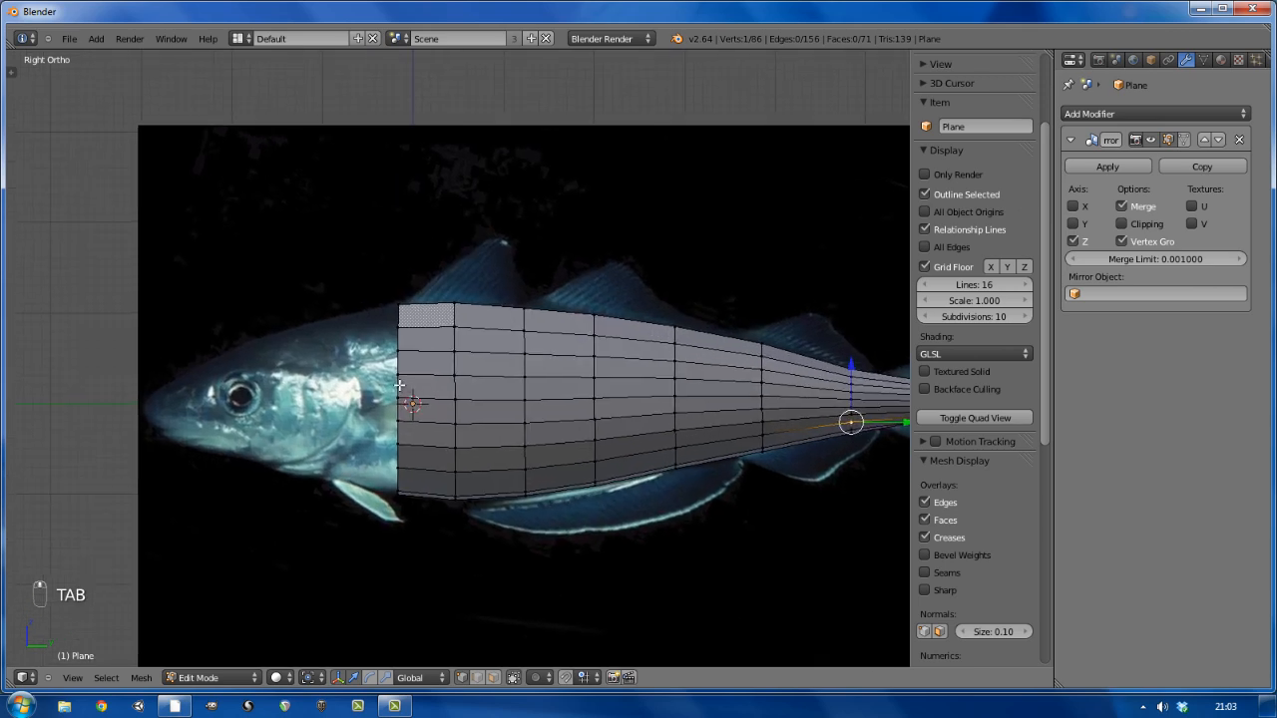
alt+right_click(399, 385)
scroll(397, 430, up, 3)
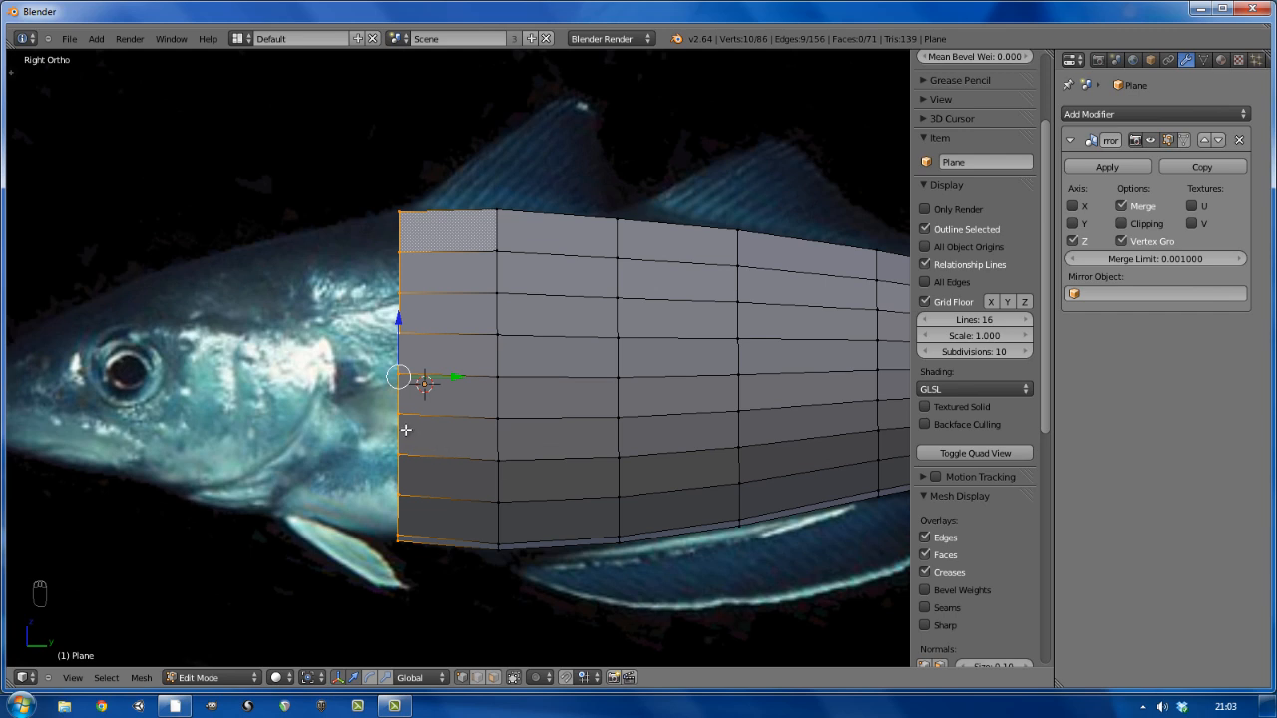
key(a)
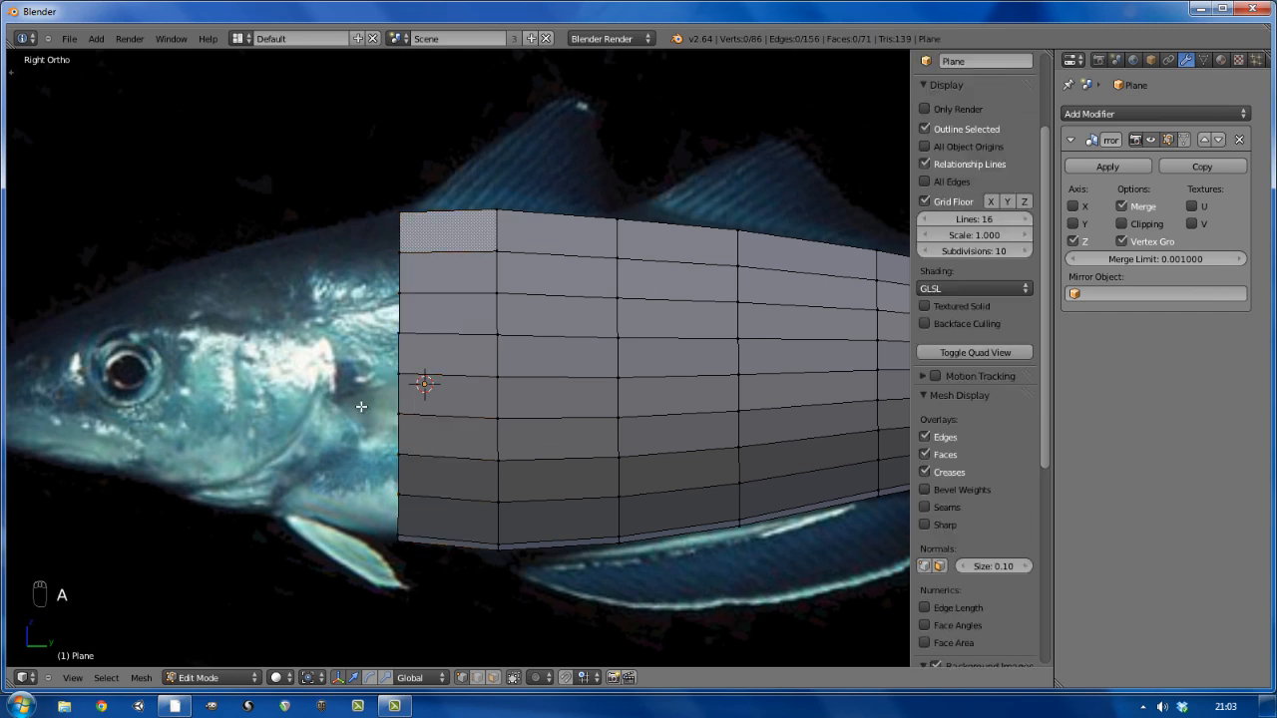
alt+right_click(402, 357)
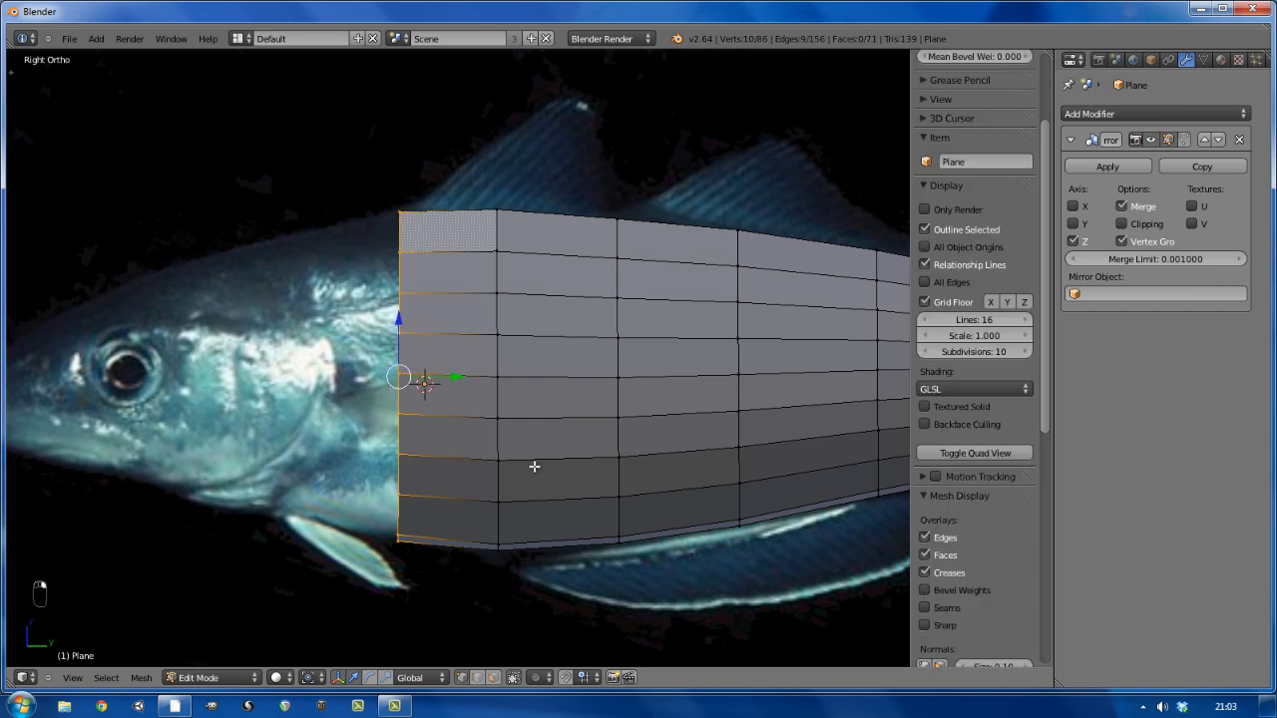
key(e)
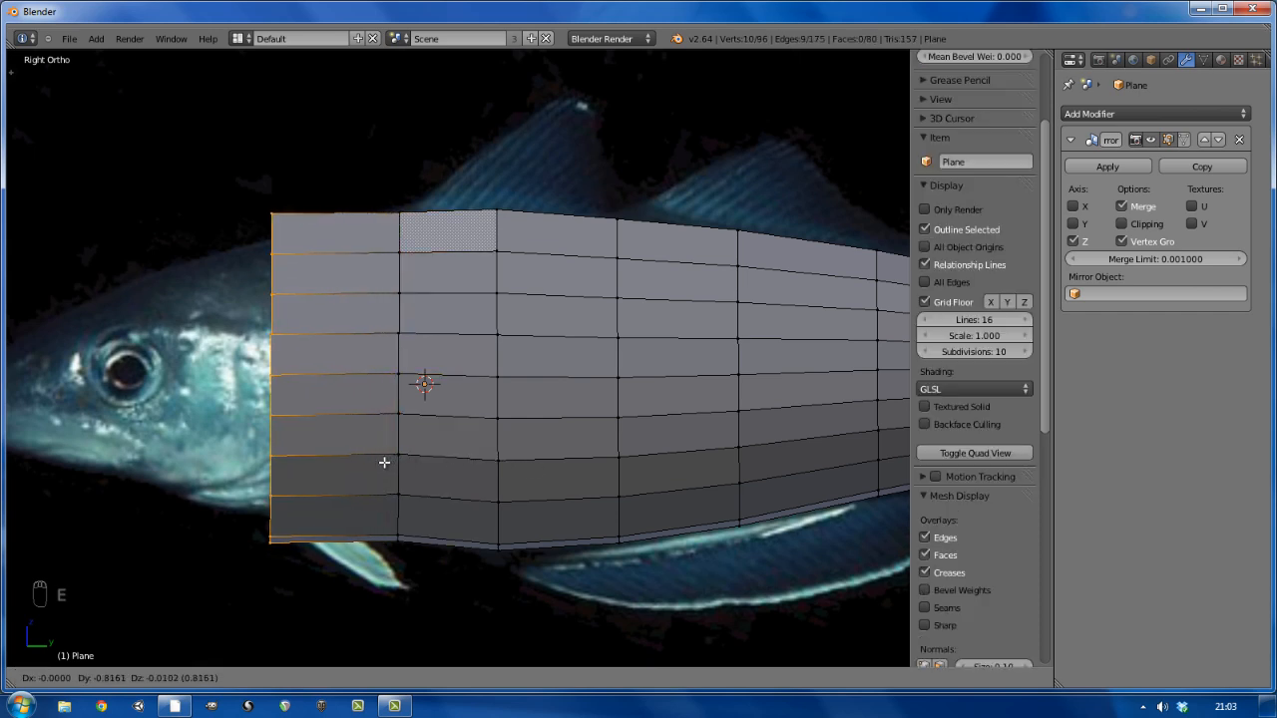
click(387, 461)
Scale the new front edge loop along Z to about 0.84 to follow the head outline in the reference
key(s)
key(z)
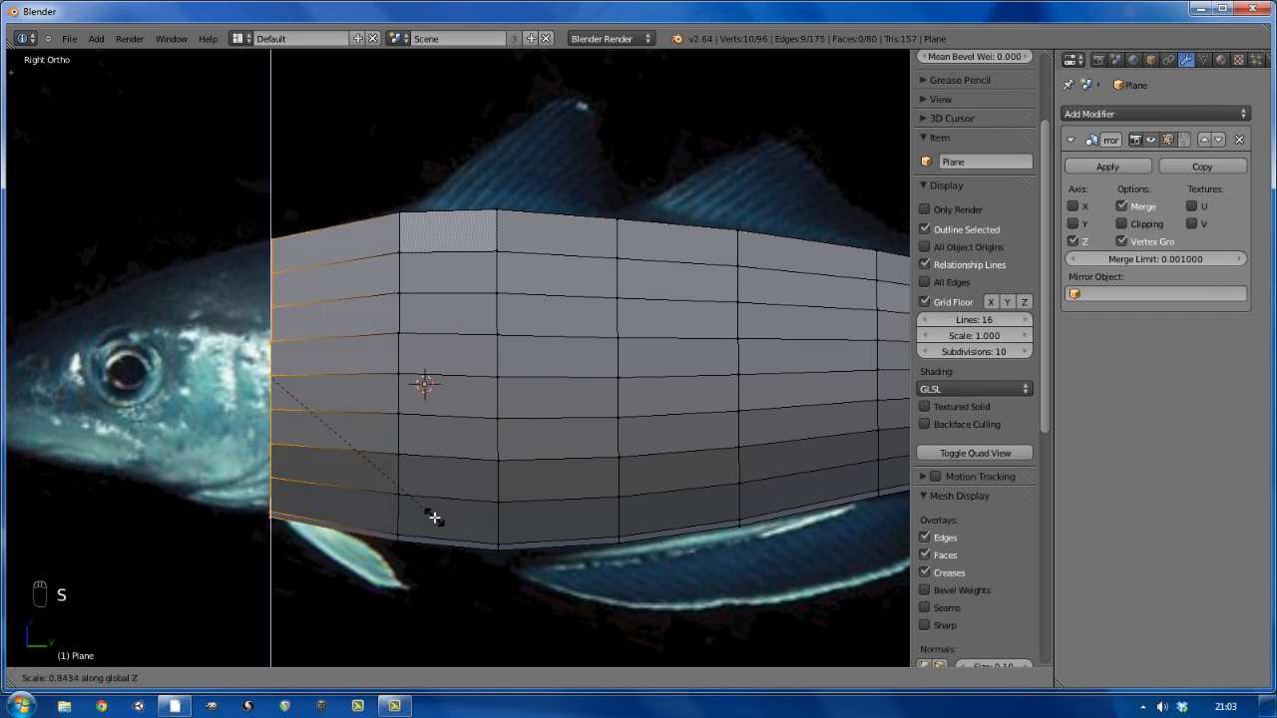
click(429, 515)
Scale the front edge loop along X to about 0.86 and shift it to the mirror plane with Clipping enabled
middle_drag(429, 515, 297, 367)
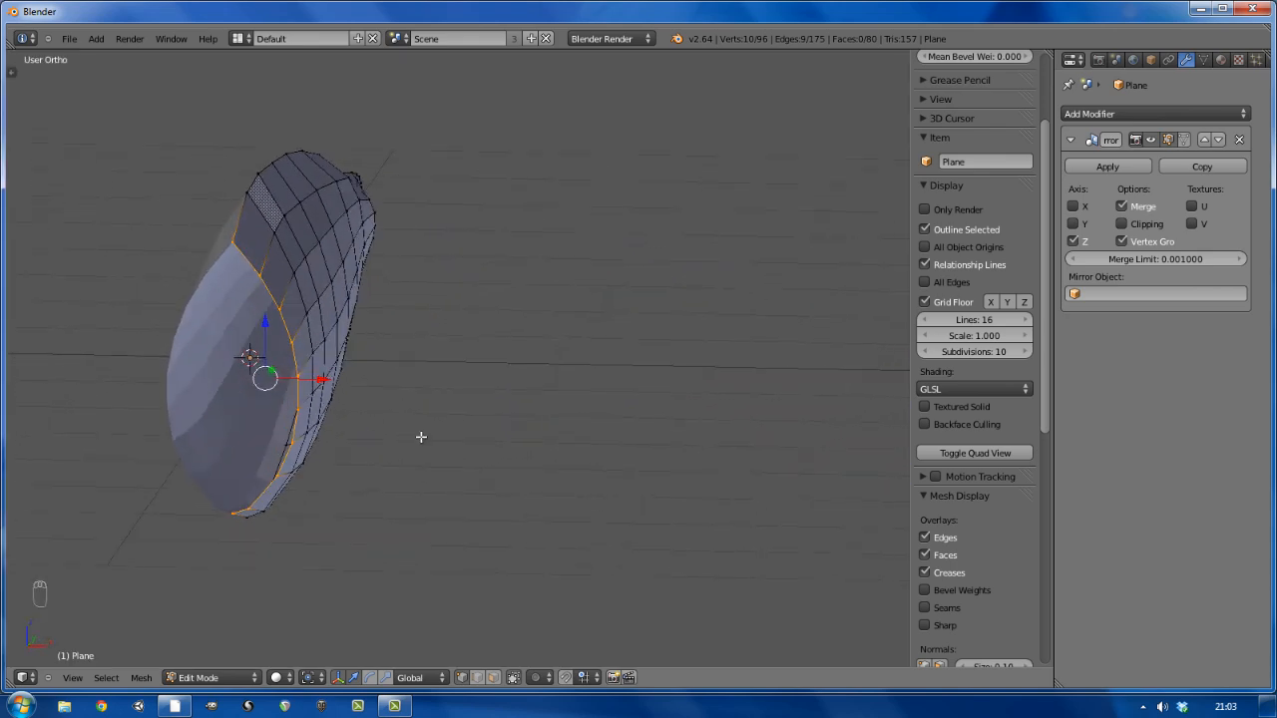
key(s)
key(x)
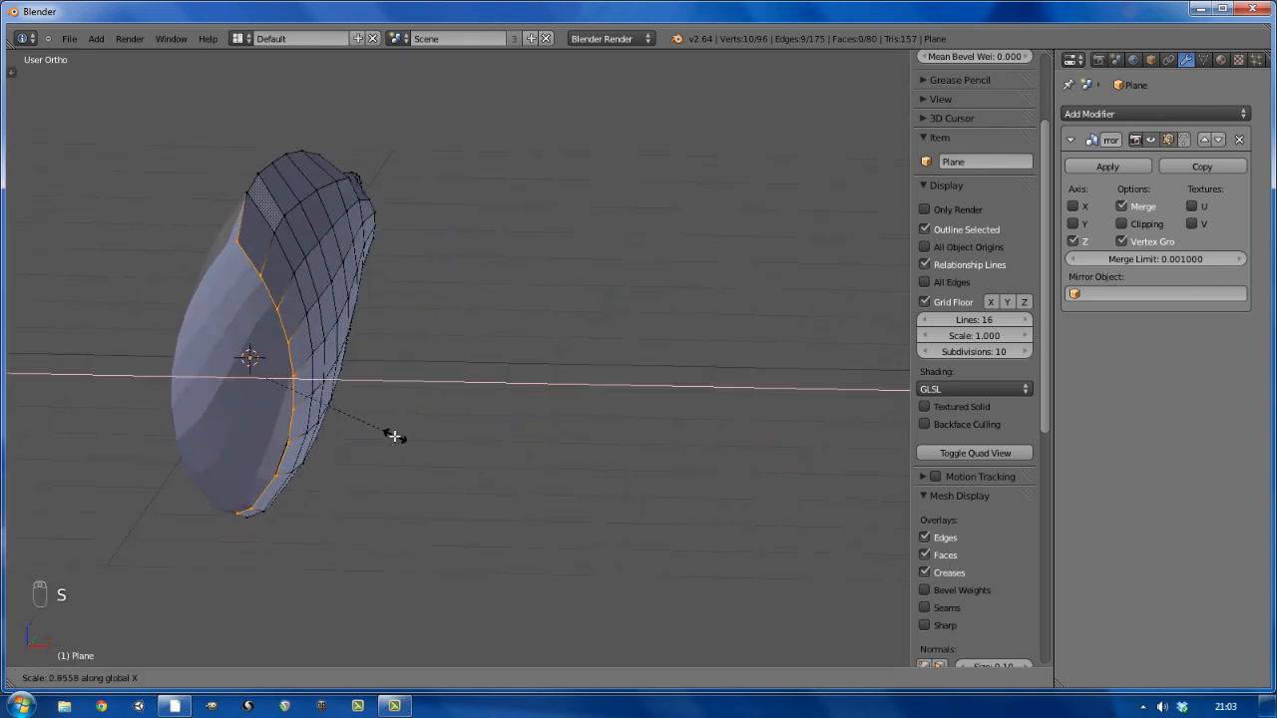
click(389, 432)
drag(321, 378, 311, 375)
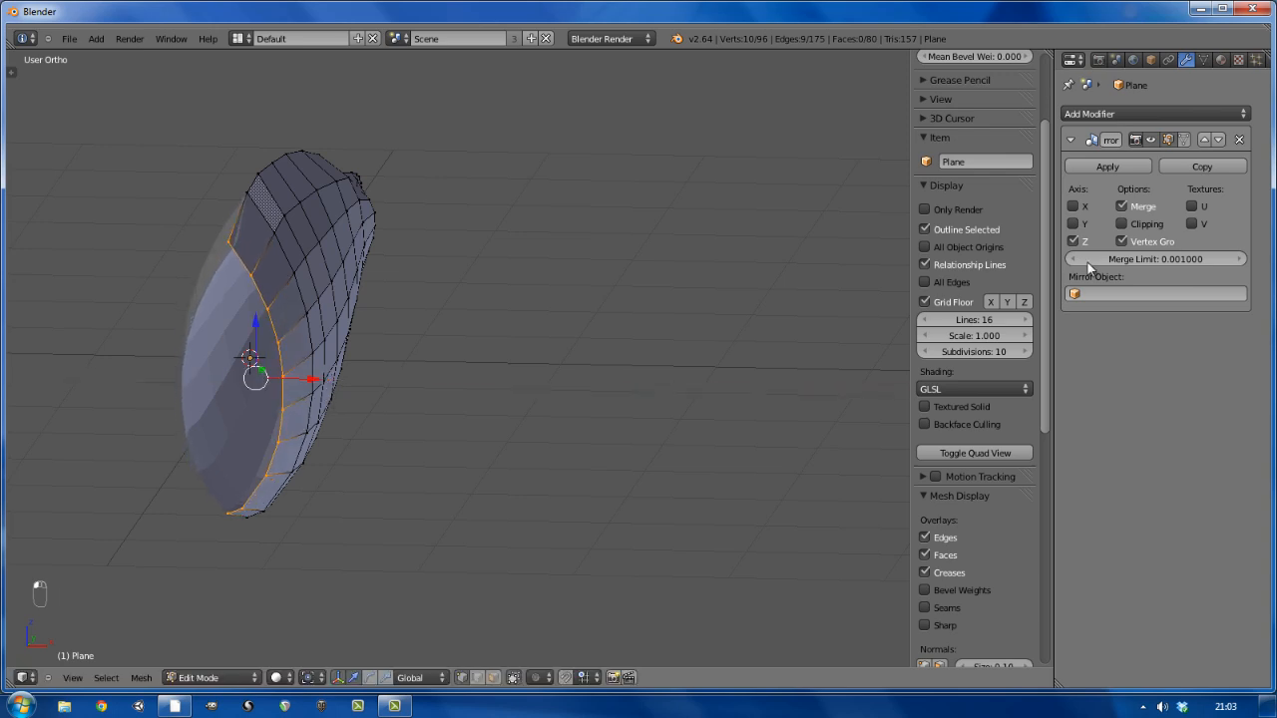
click(1122, 224)
drag(323, 378, 326, 378)
Raise the second vertex from the top of the front edge loop along Z by about 0.06
middle_drag(326, 378, 442, 388)
key(a)
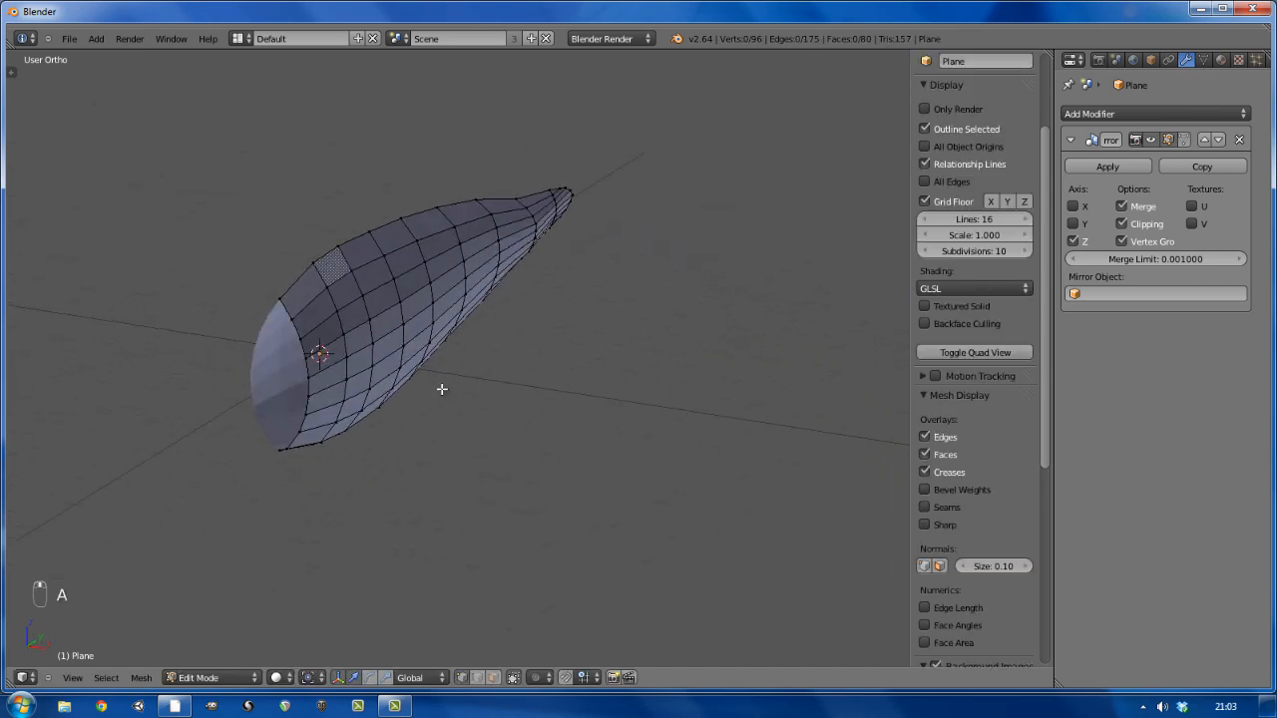
scroll(327, 295, up, 6)
right_click(231, 353)
middle_drag(270, 393, 289, 350)
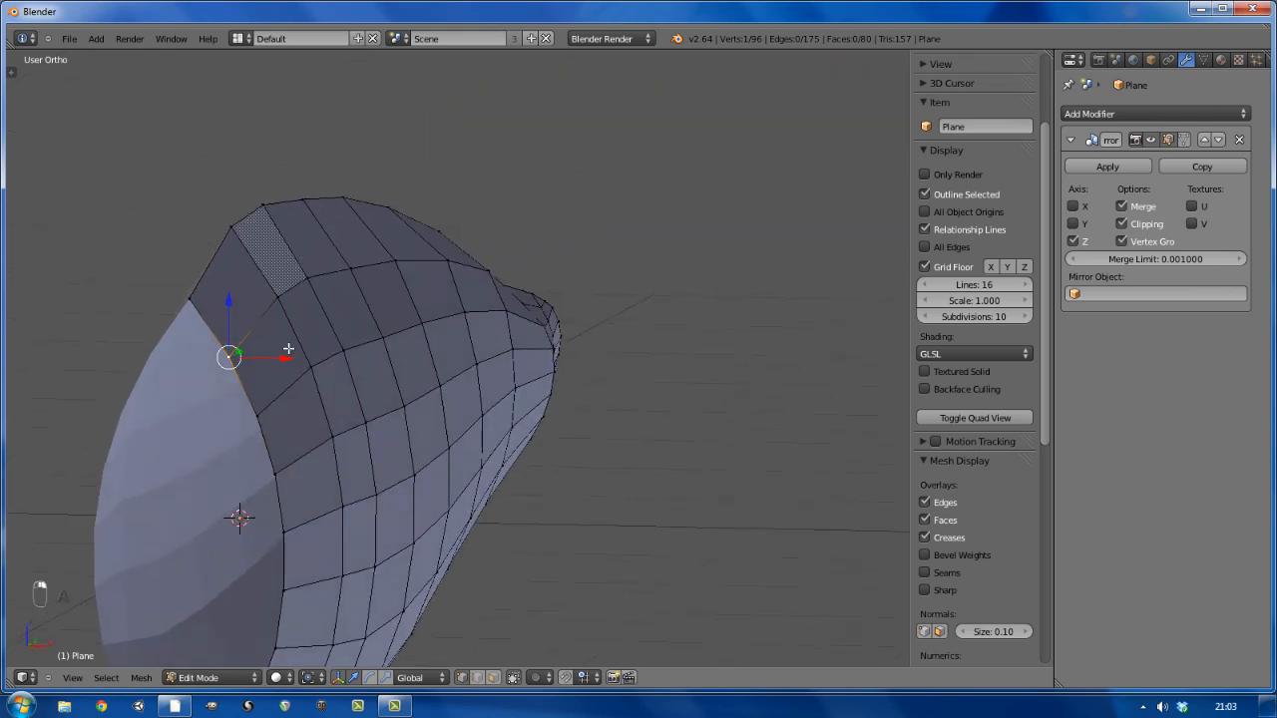
key(g)
key(z)
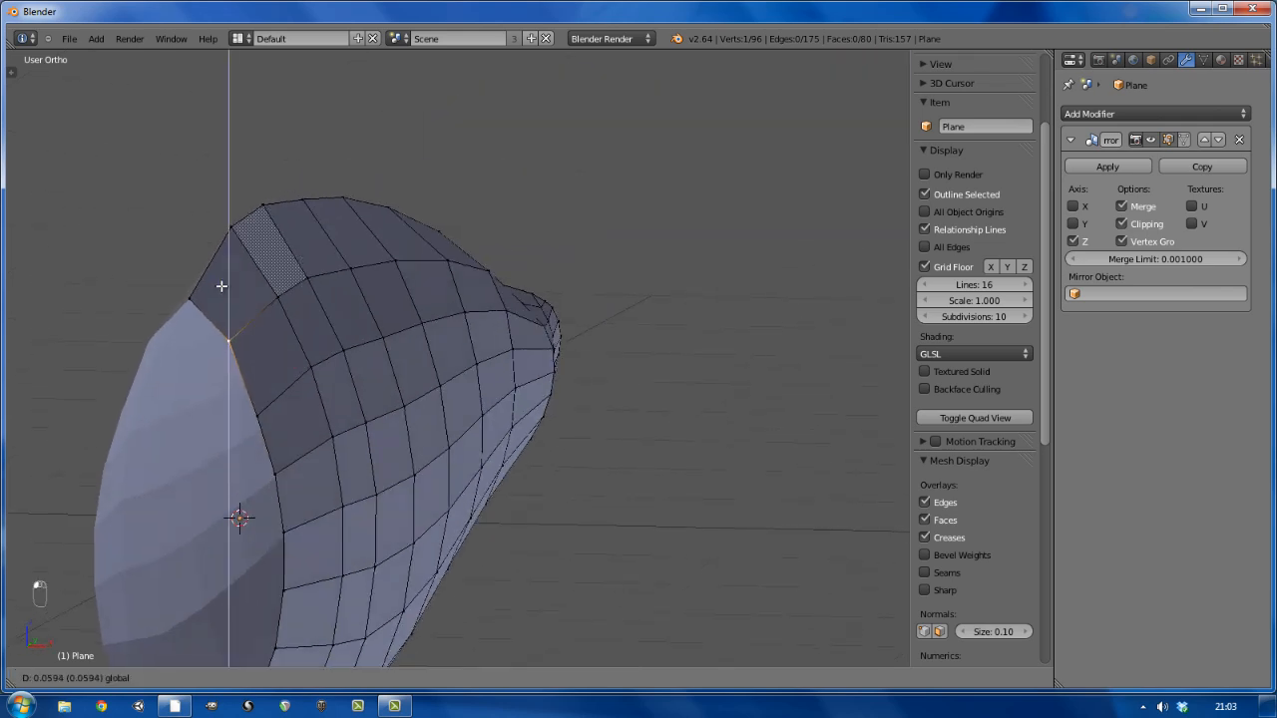
click(222, 285)
Edge-slide the short lengthwise edge behind the raised vertex up toward the back's top ridge
right_click(281, 296)
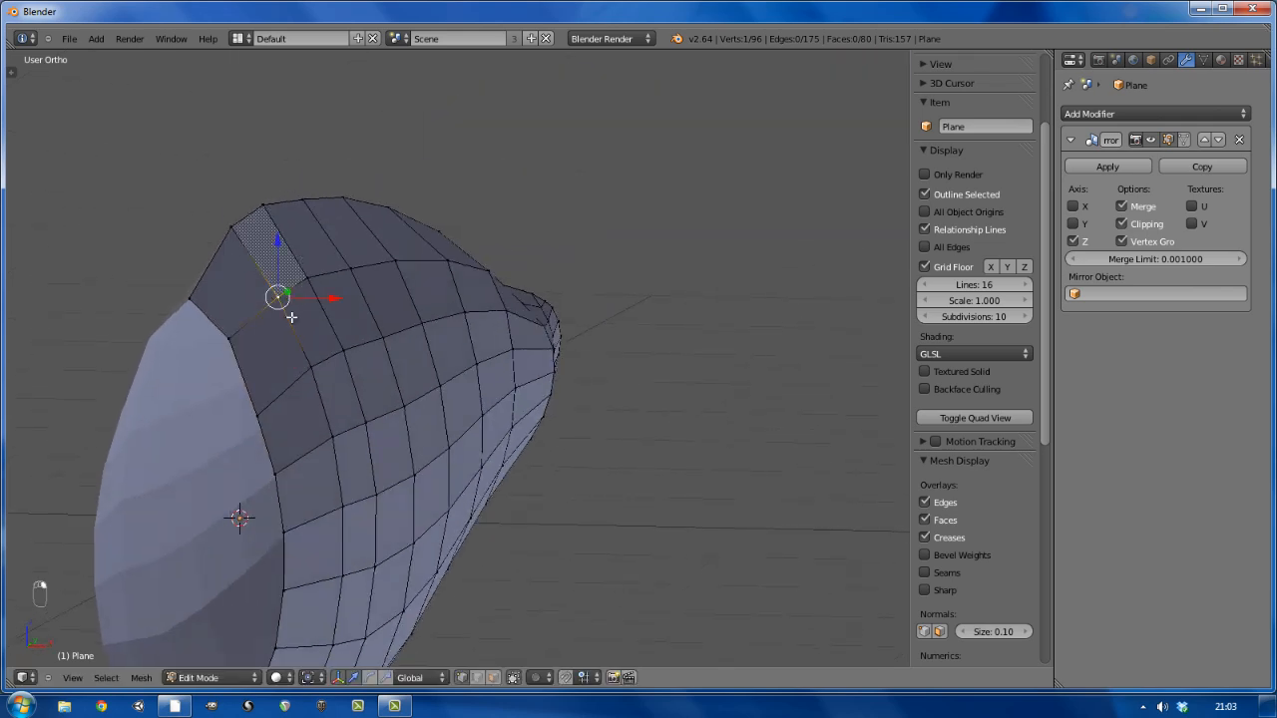
key(shift+v)
click(303, 282)
shift+right_click(310, 280)
key(ctrl+e)
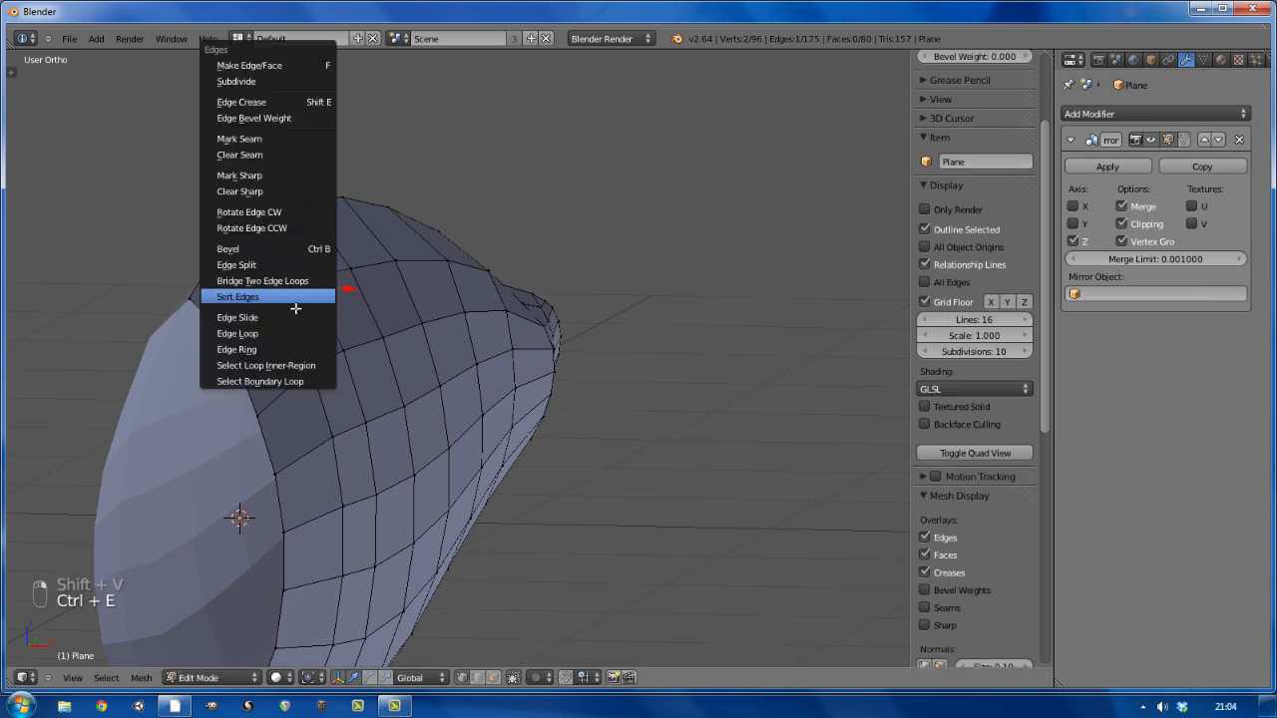
click(291, 315)
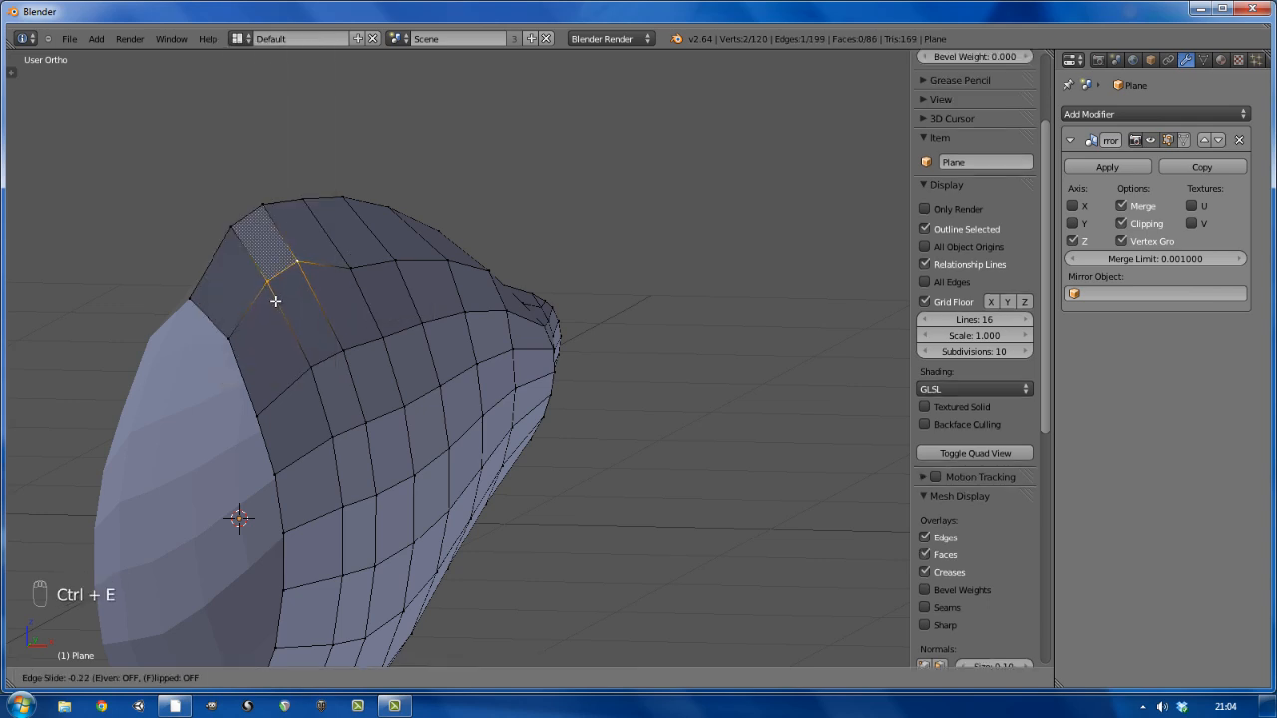
click(279, 271)
Raise the slid edge along Z by about 0.036 and adjust its position along X
key(g)
key(z)
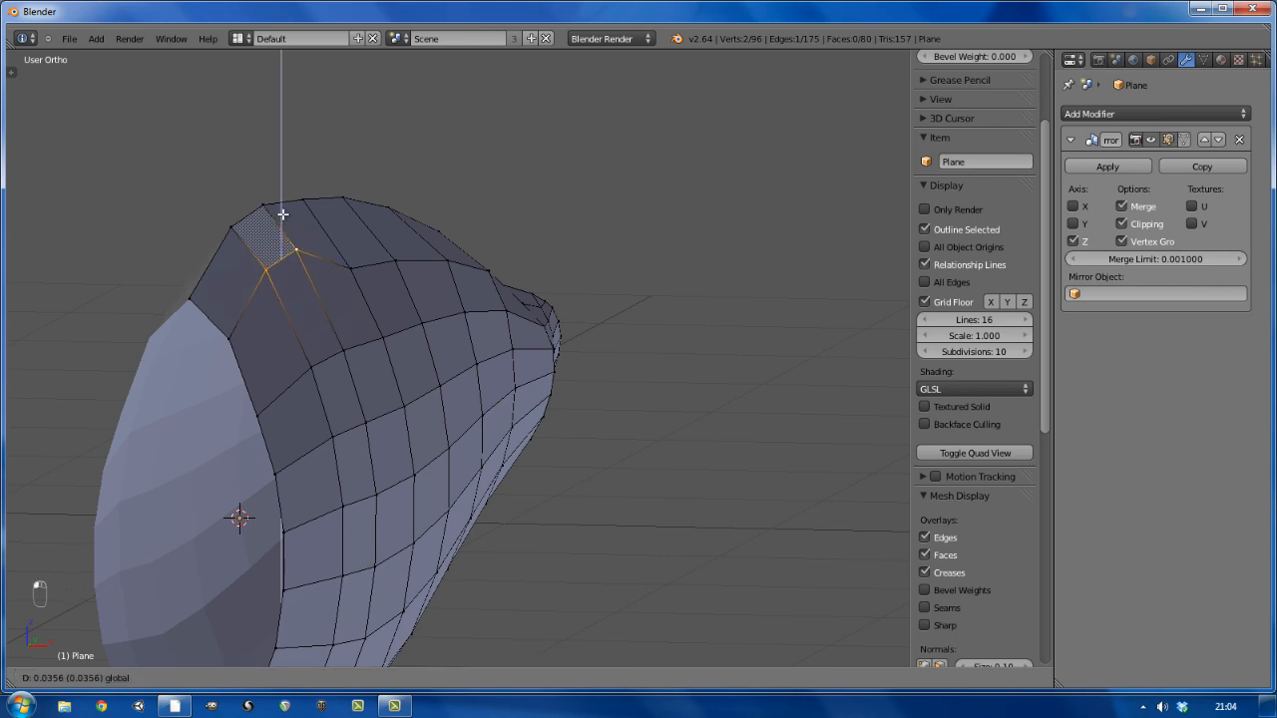
click(285, 214)
middle_drag(285, 214, 299, 322)
key(g)
key(x)
click(328, 251)
Raise two neighbouring vertices in the row below the back's top ridge along Z to smooth the upper contour
right_click(423, 255)
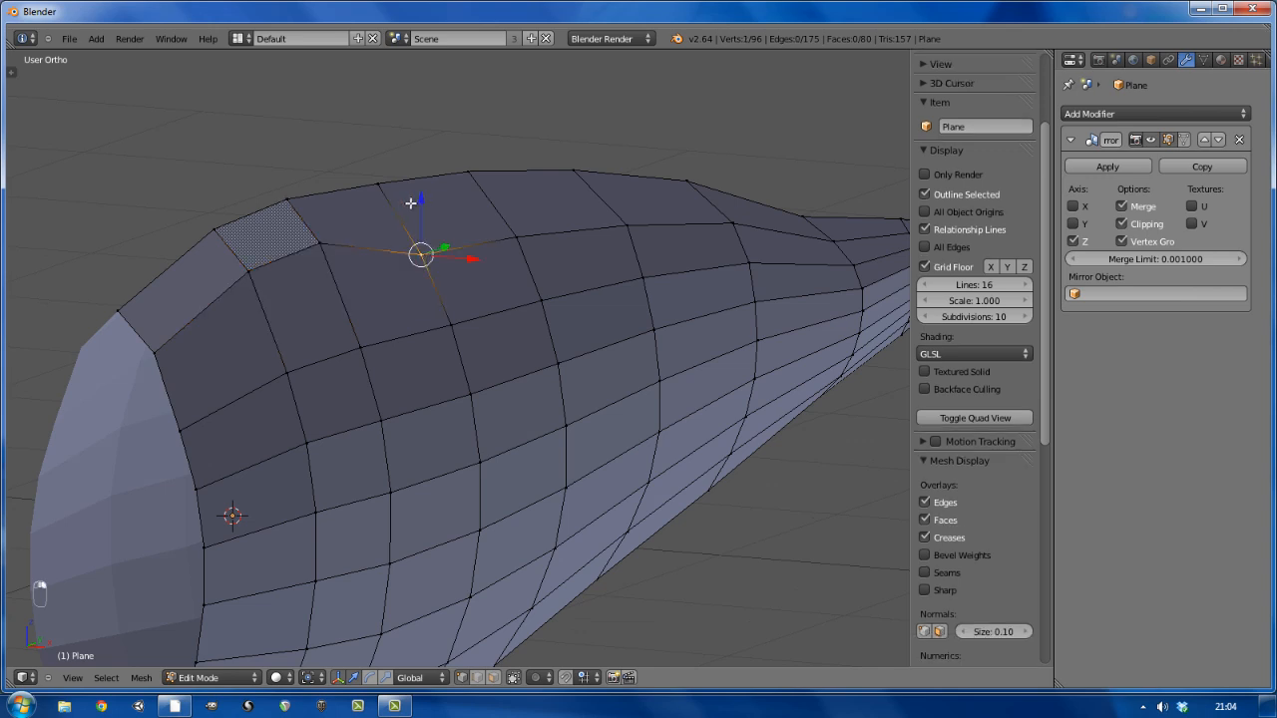
key(g)
key(z)
click(420, 178)
right_click(516, 235)
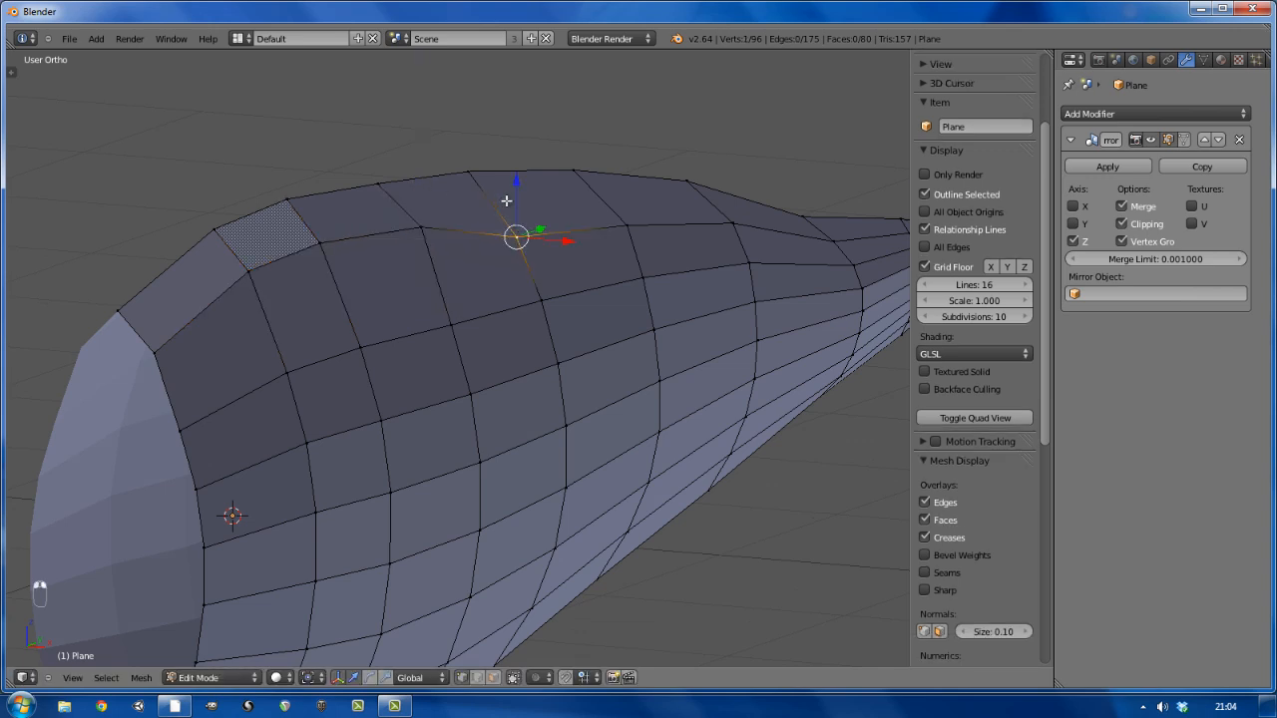
key(g)
key(z)
click(506, 184)
Select four consecutive vertices in the third lengthwise row from the top and edge-slide them up toward the back
right_click(541, 300)
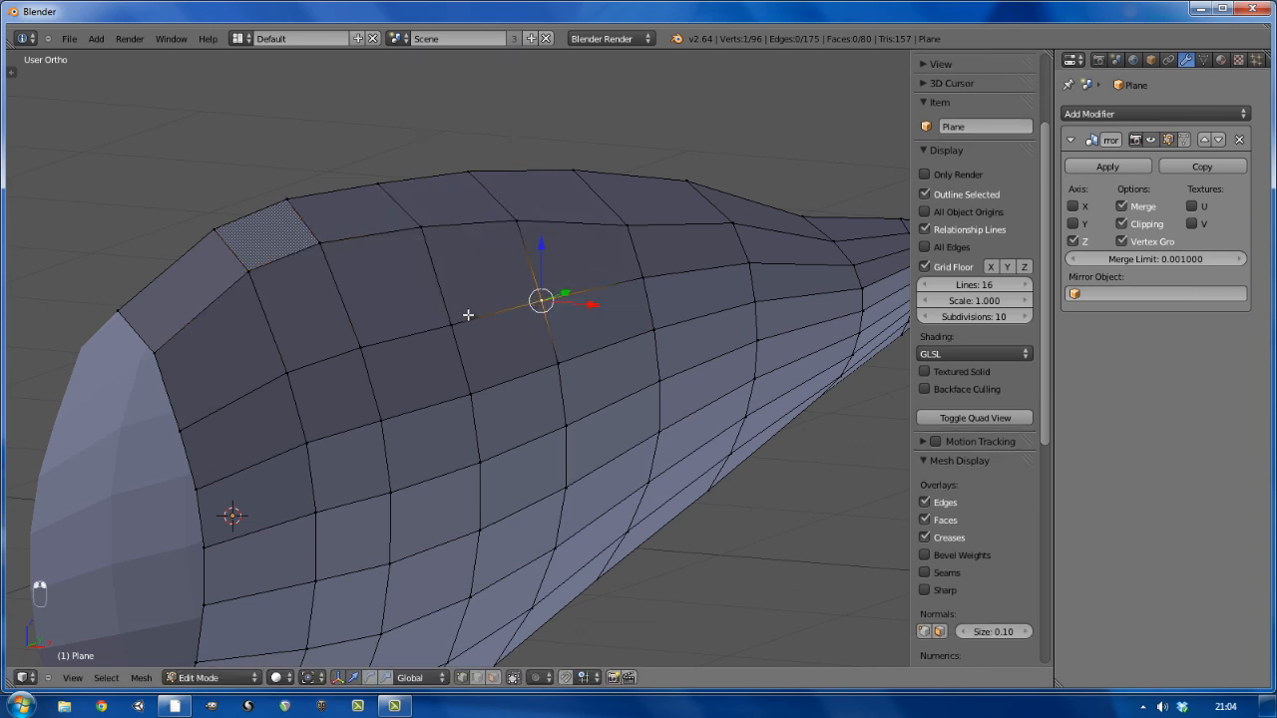
shift+right_click(449, 325)
shift+right_click(362, 345)
shift+right_click(289, 370)
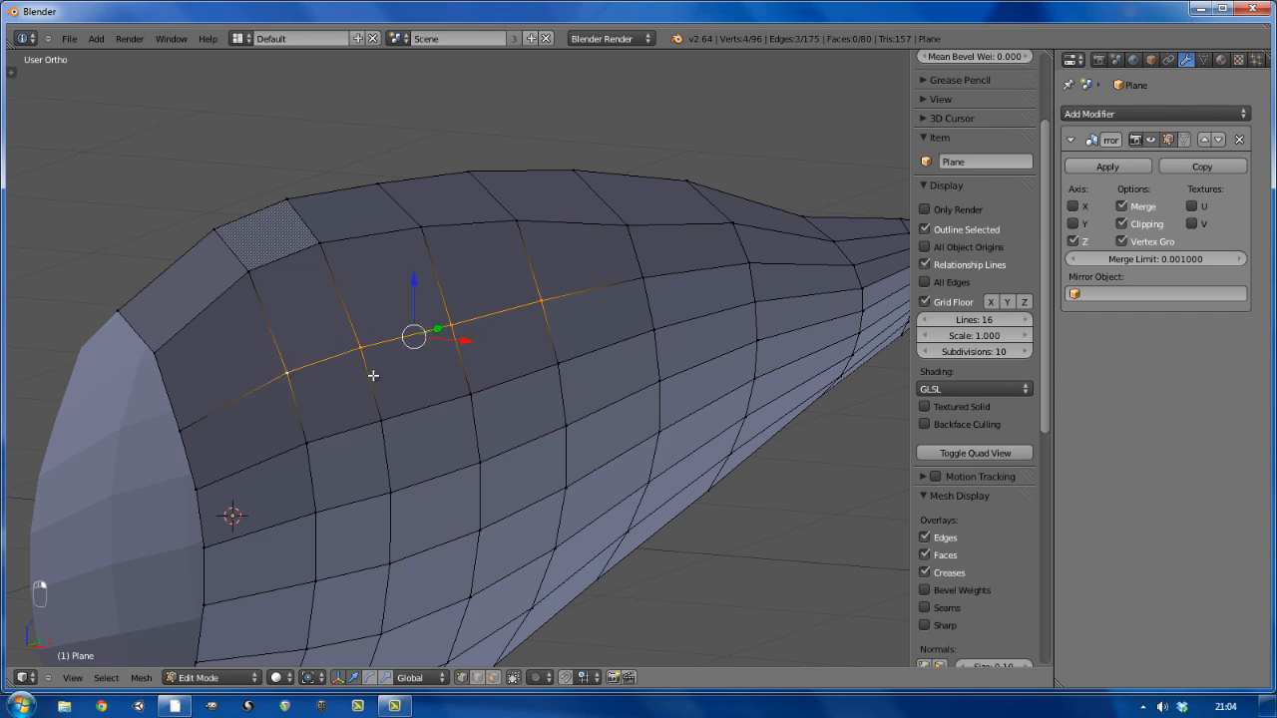
key(ctrl+e)
click(373, 371)
click(429, 342)
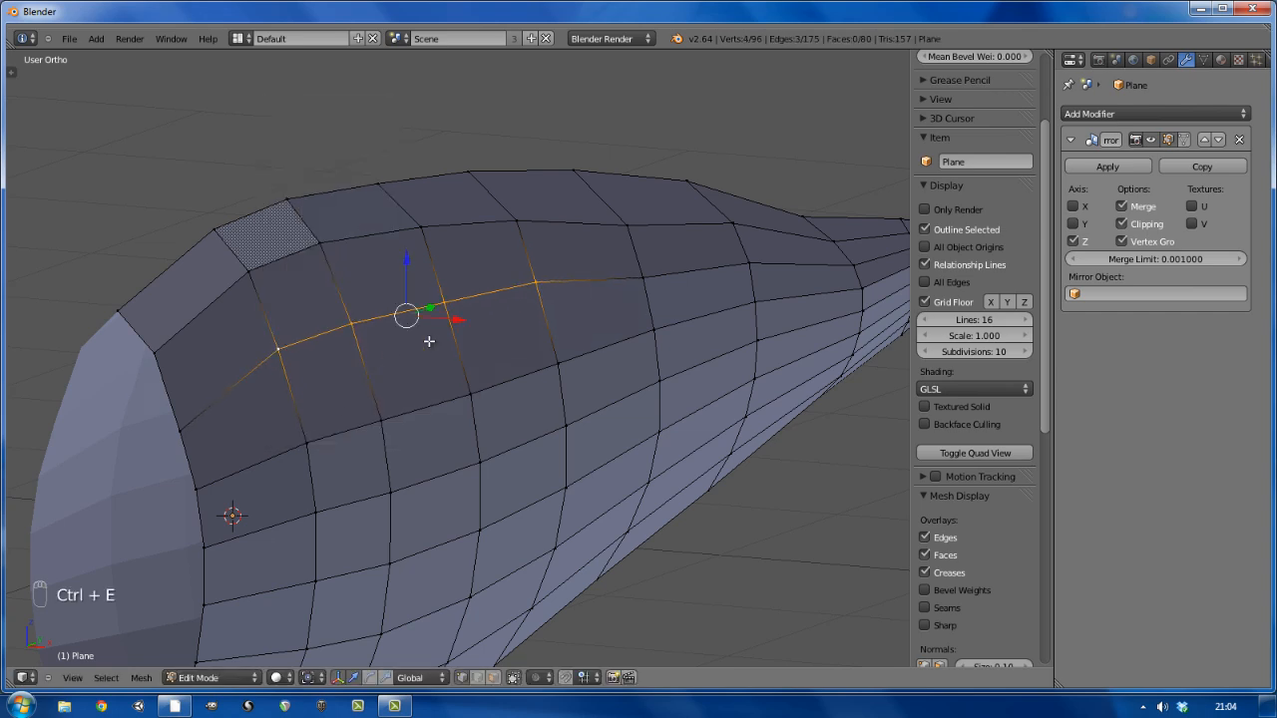
Vertex-slide the rear and front end vertices of the slid row slightly down their vertical edges
right_click(536, 283)
key(shift+v)
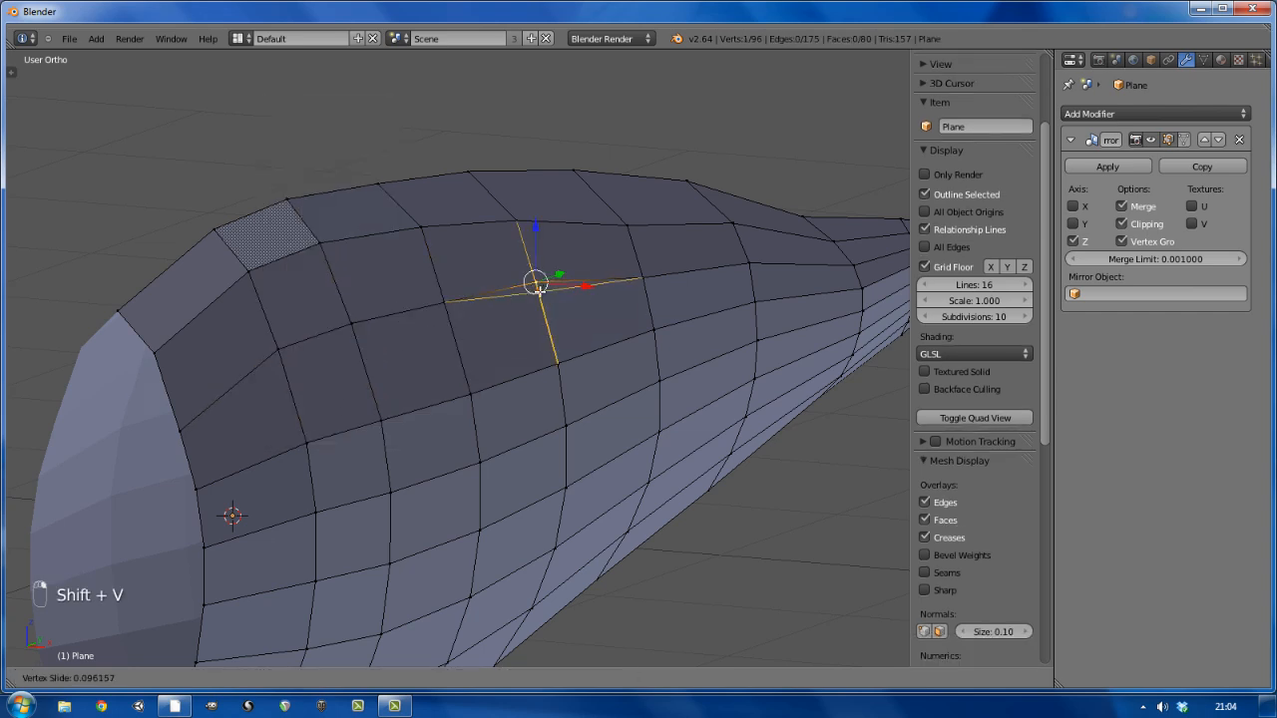
click(500, 306)
right_click(282, 356)
key(shift+v)
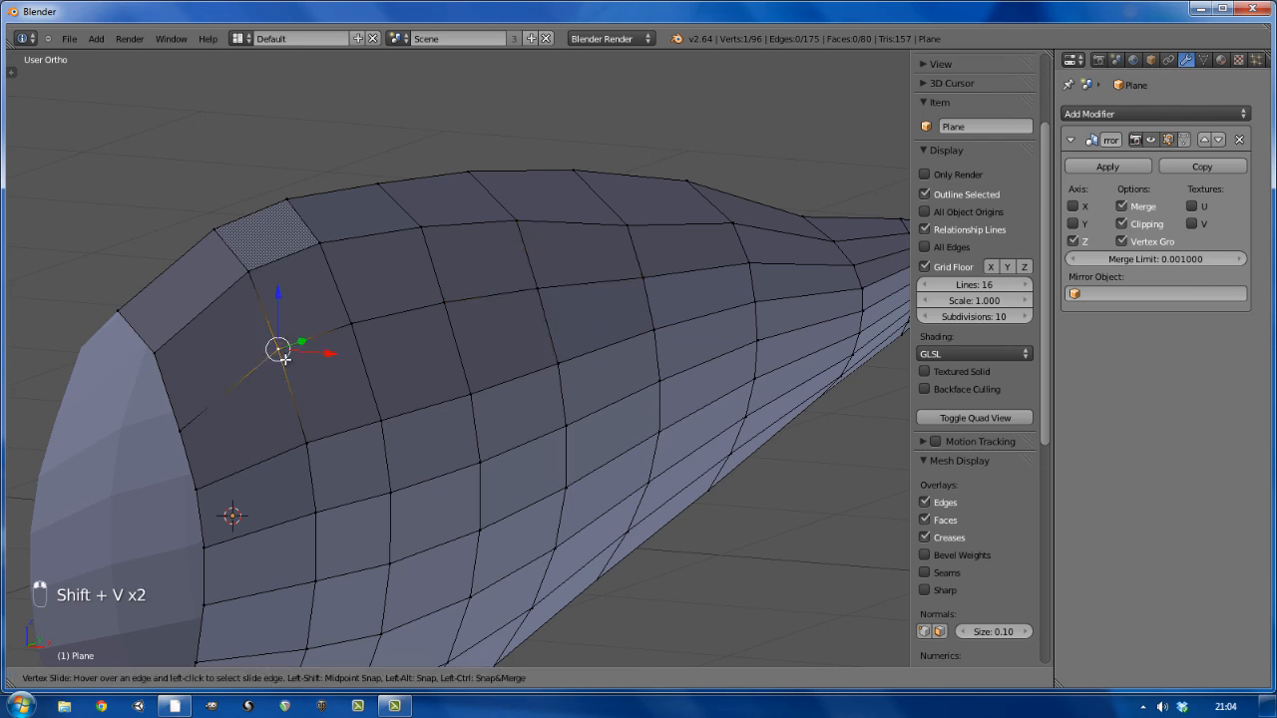
click(284, 362)
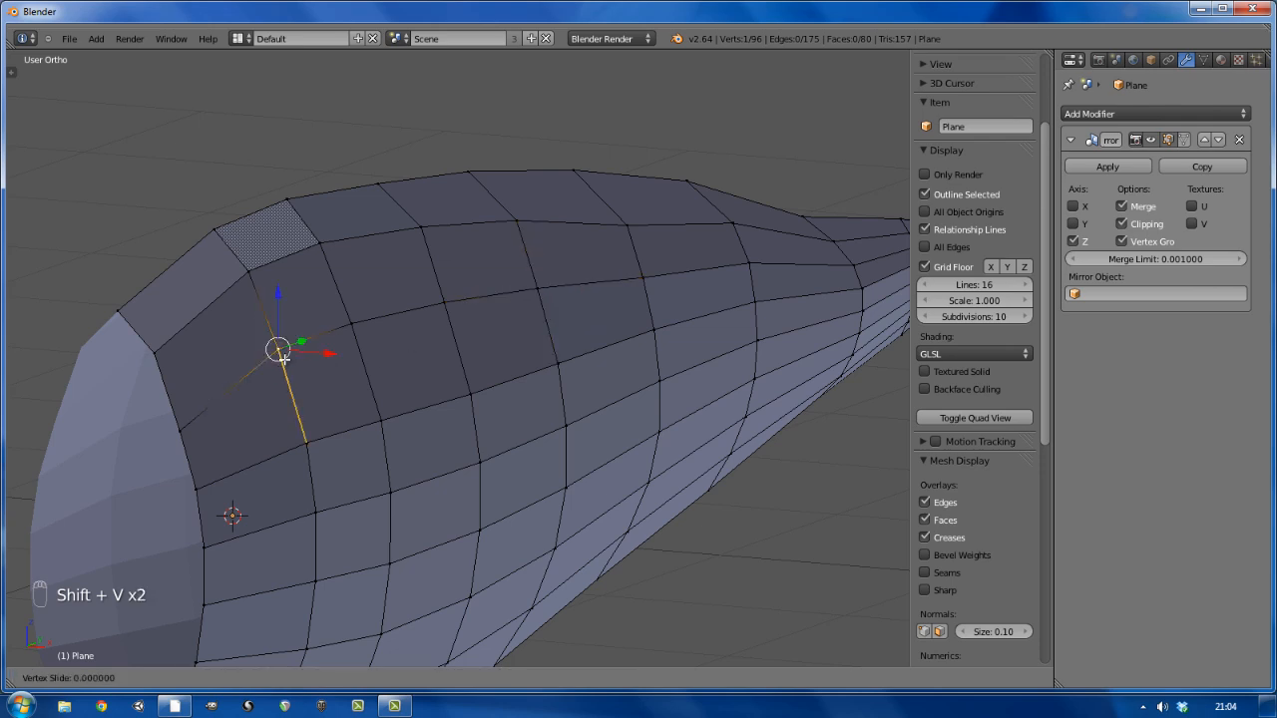
click(339, 373)
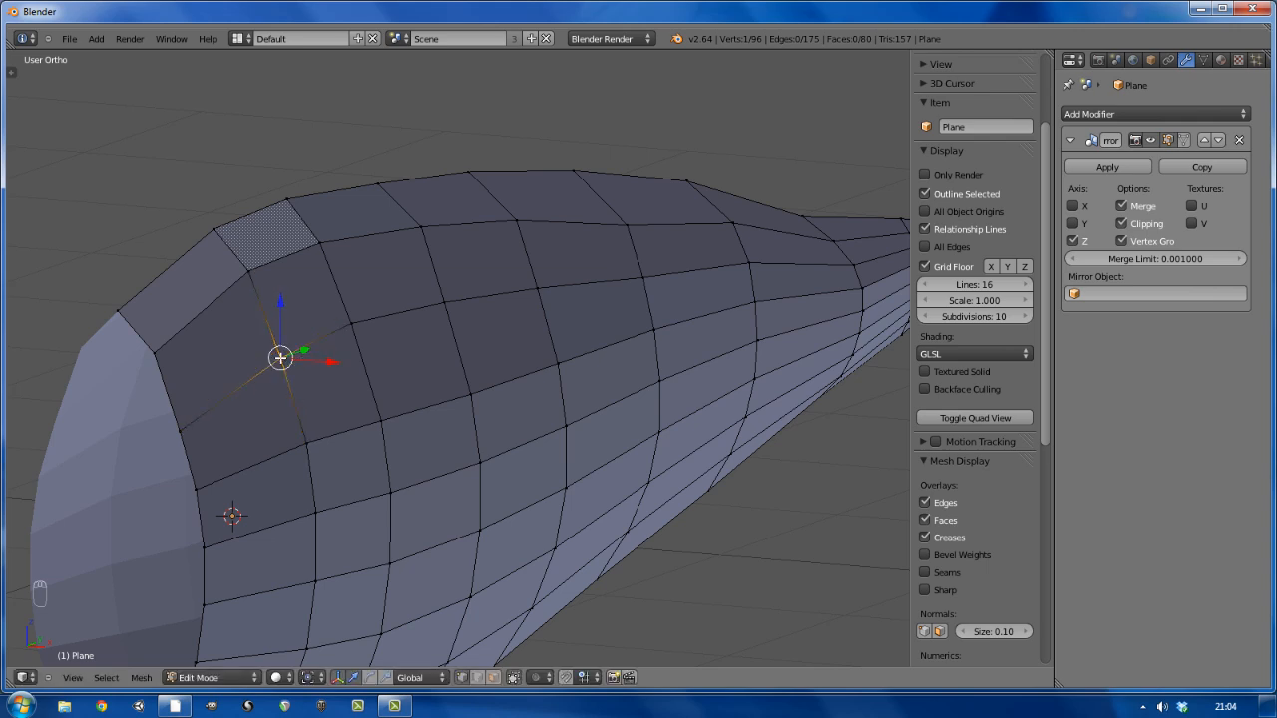
key(a)
Vertex-slide the second-row vertex ahead of the tail along its lengthwise edge
scroll(346, 371, down, 3)
middle_drag(439, 404, 590, 329)
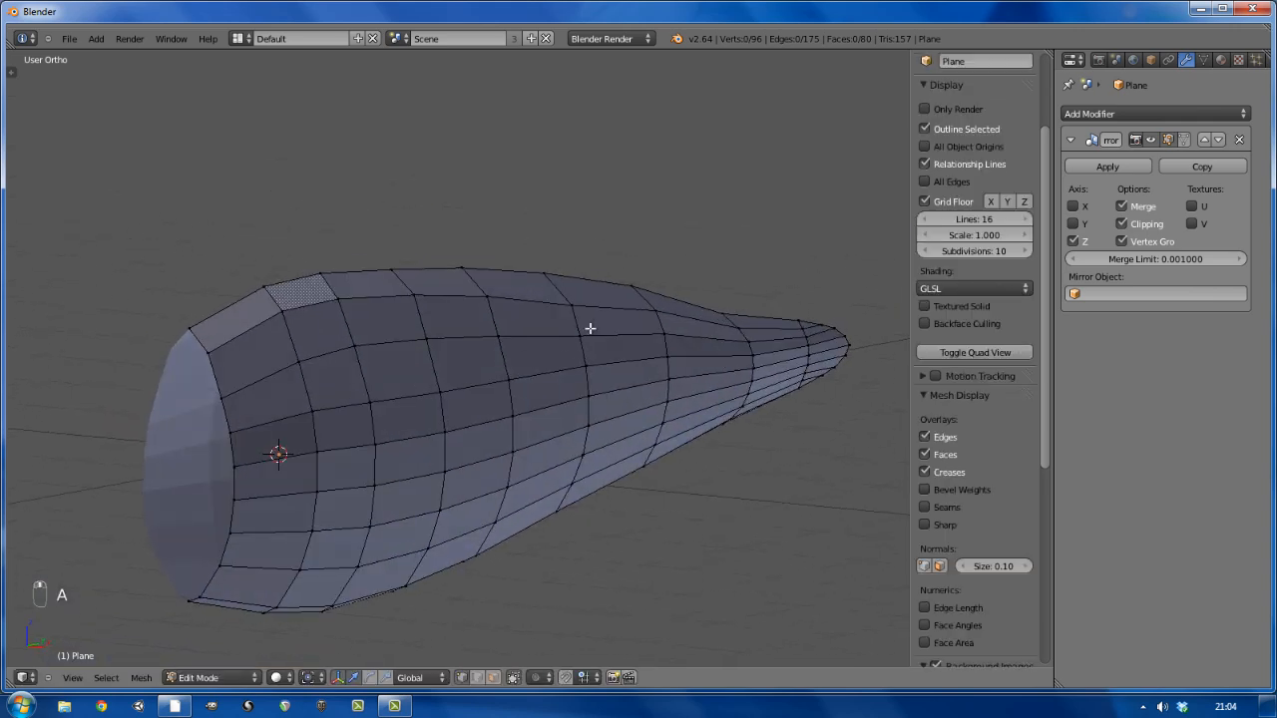
scroll(659, 318, up, 3)
right_click(666, 307)
key(shift+v)
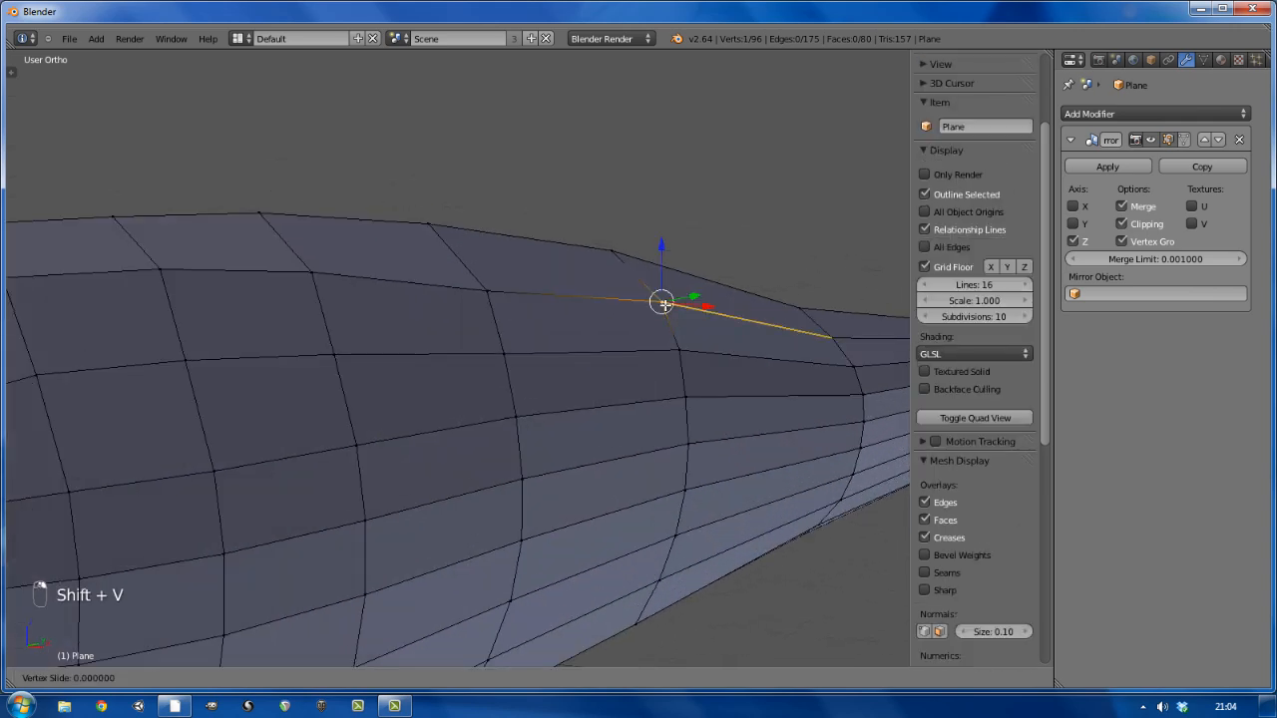
click(665, 305)
key(a)
scroll(650, 319, down, 5)
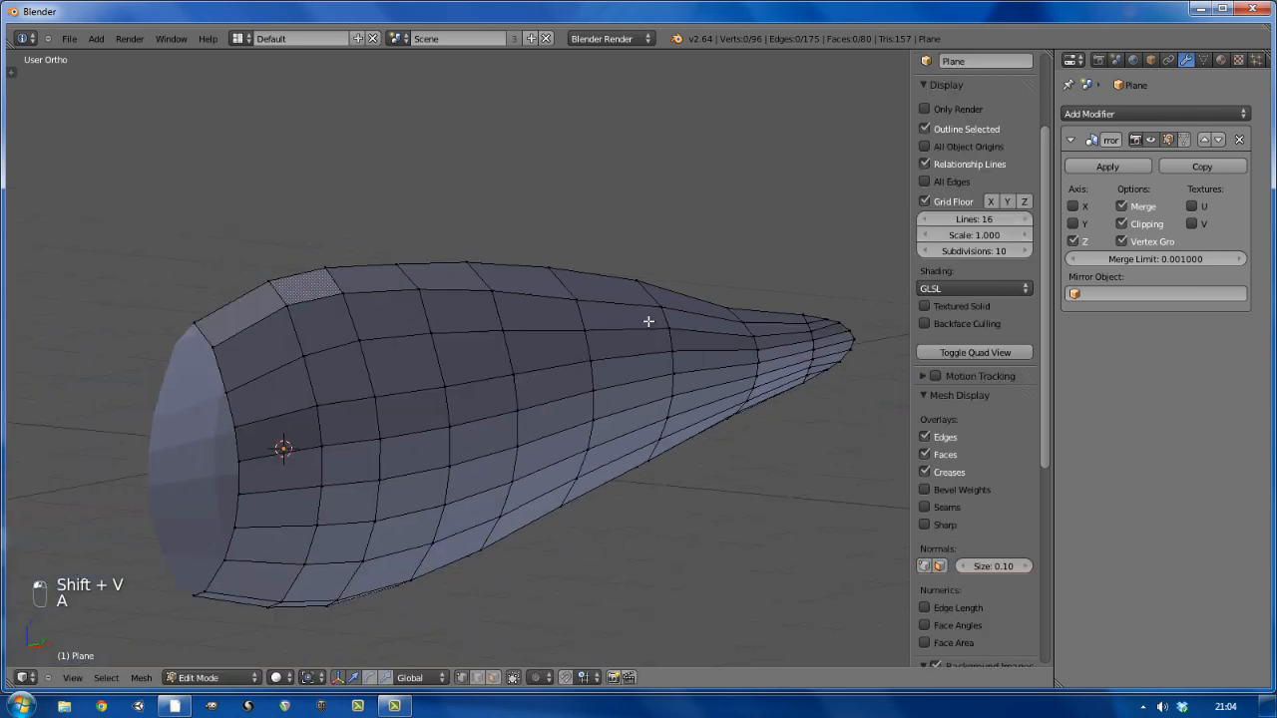
Vertex-slide the lowest vertex beside the belly seam up along the edge leading to the body's side
scroll(615, 370, down, 2)
middle_drag(616, 370, 442, 298)
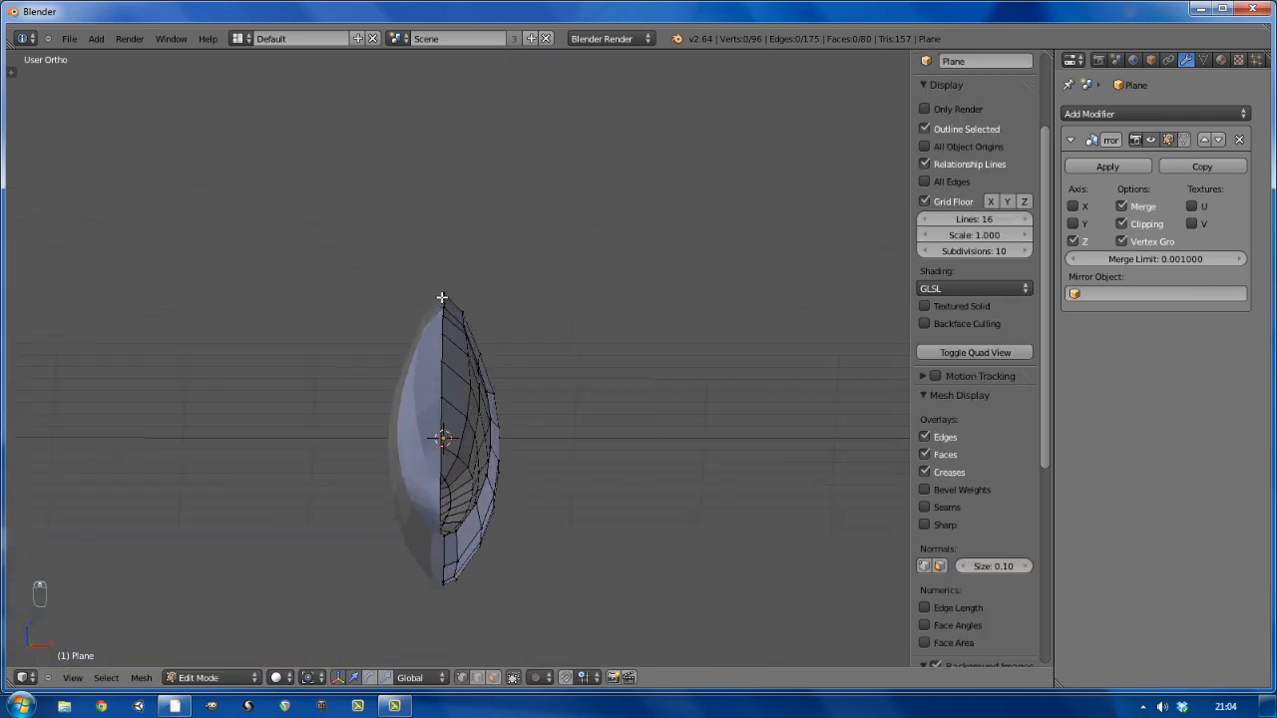
scroll(471, 580, up, 6)
right_click(418, 562)
key(shift+v)
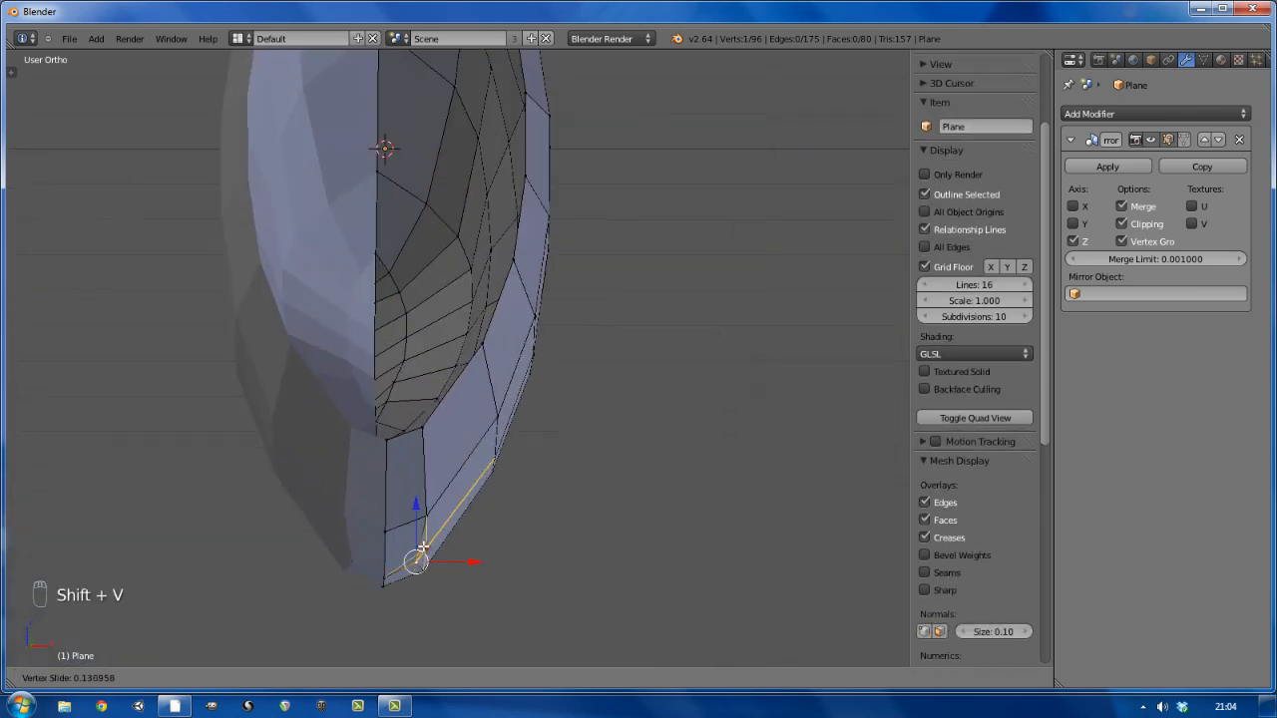
click(428, 549)
Adjust the belly edge beside the bottom seam with Edge Slide, including the neighbouring vertex in the selection
key(ctrl+e)
click(436, 513)
click(448, 508)
middle_drag(448, 508, 651, 394)
shift+right_click(651, 394)
key(ctrl+e)
click(613, 386)
key(a)
Select the column of seven vertices around the body near the tail and move it along X toward the mirror plane
scroll(519, 357, down, 10)
middle_drag(519, 357, 160, 396)
scroll(533, 342, up, 6)
right_click(494, 362)
shift+right_click(461, 329)
shift+right_click(450, 297)
shift+right_click(445, 264)
shift+right_click(445, 233)
shift+right_click(459, 199)
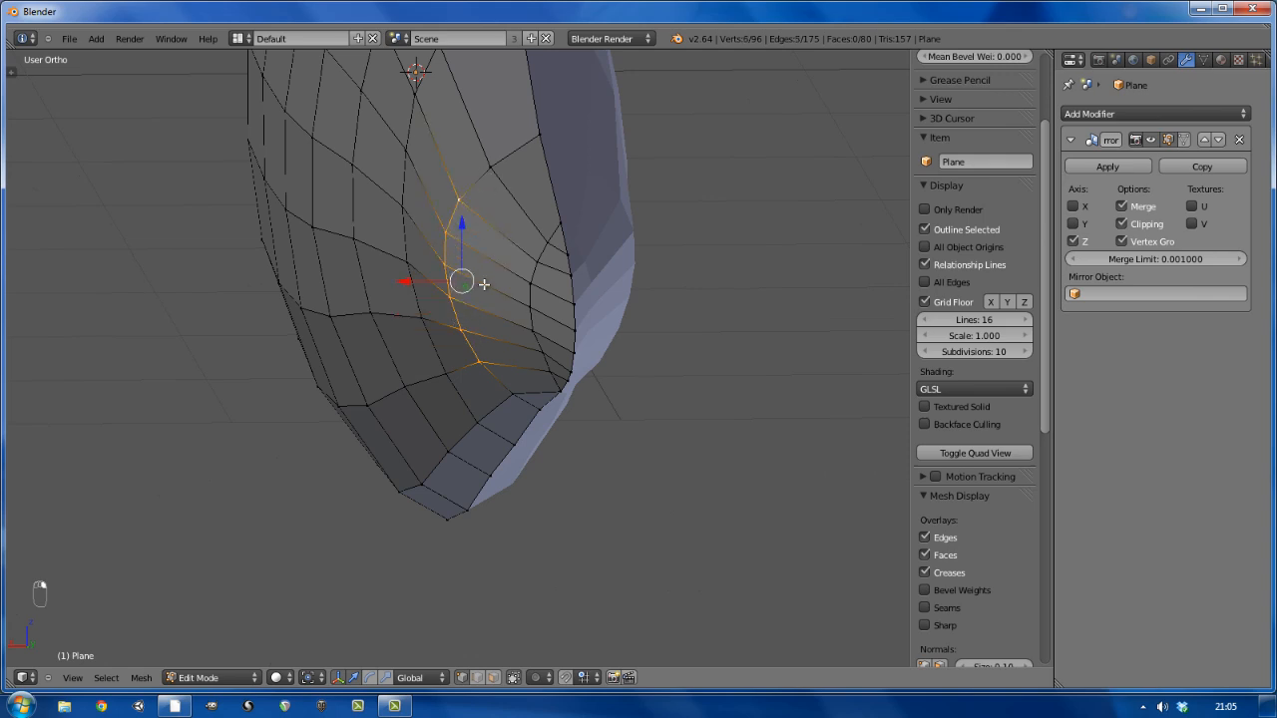
shift+right_click(489, 167)
key(s)
right_click(560, 382)
drag(426, 264, 436, 265)
key(a)
Move the narrow edge loop near the tail along X toward the mirror plane in two small adjustments
middle_drag(436, 266, 459, 289)
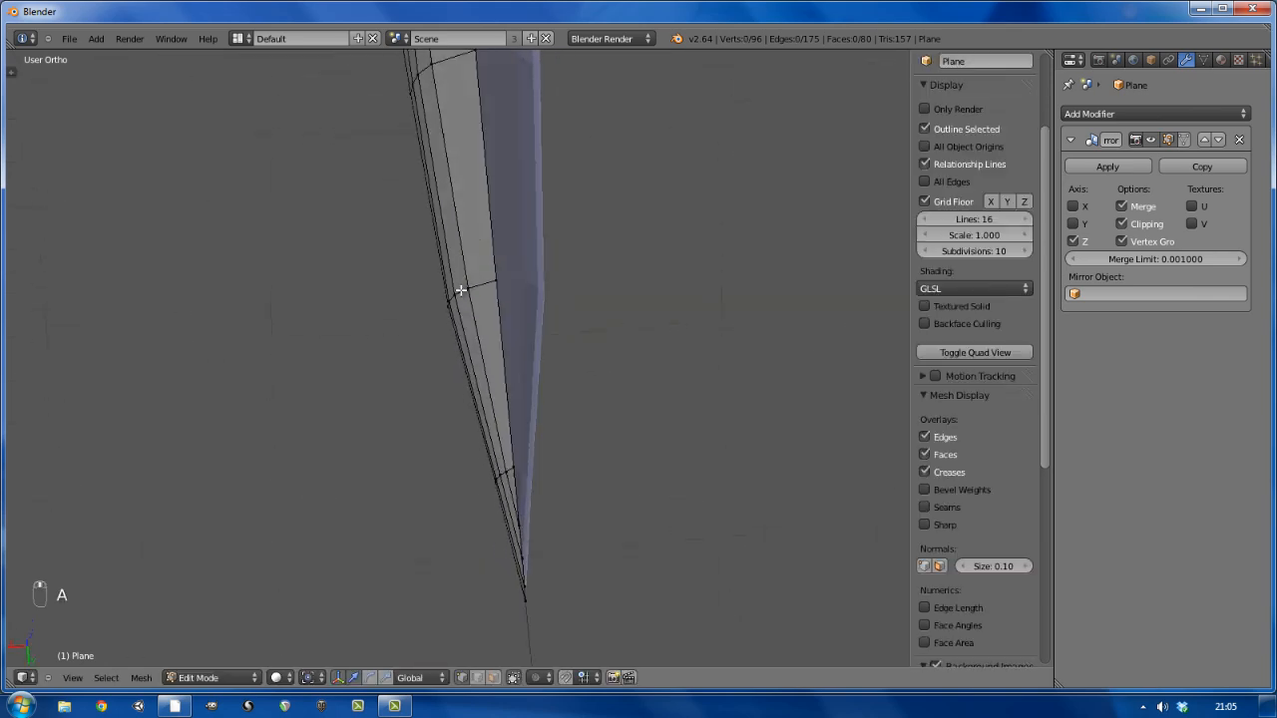
alt+right_click(461, 292)
drag(417, 310, 426, 310)
key(a)
shift+middle_drag(524, 607, 542, 563)
alt+right_click(465, 291)
drag(436, 294, 445, 294)
key(a)
shift+middle_drag(517, 425, 468, 302)
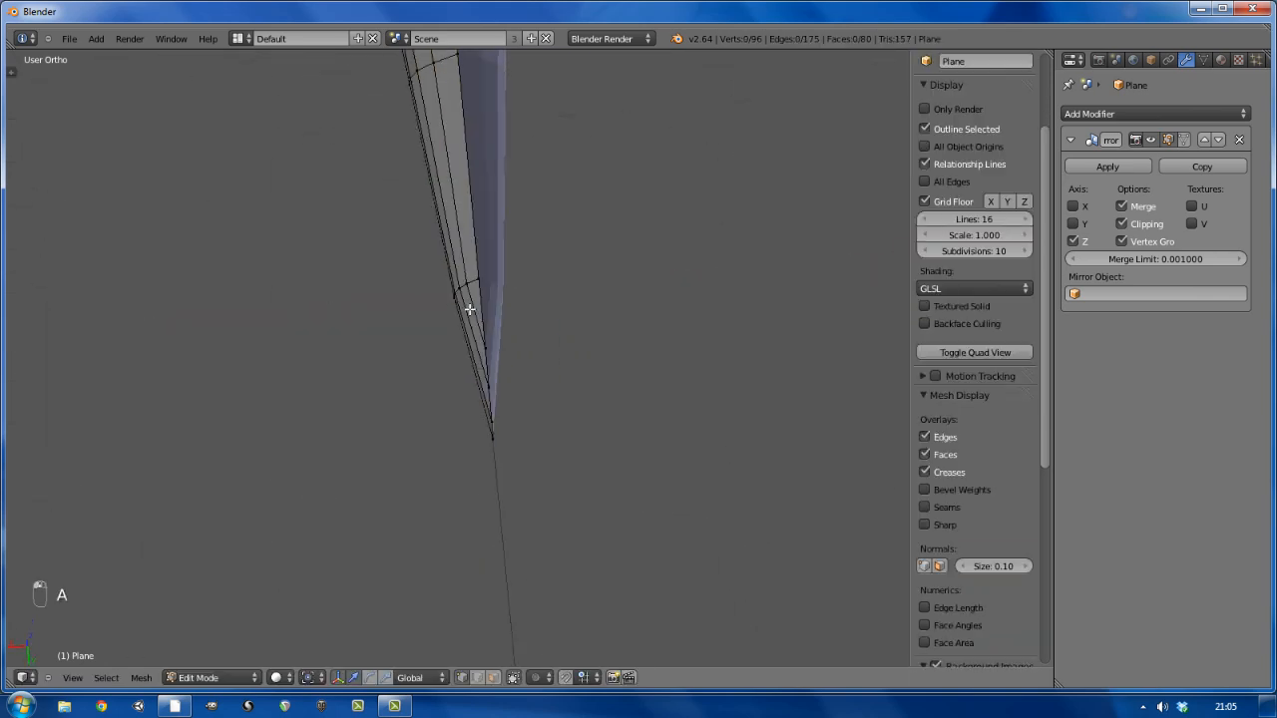
Extrude the front edge loop forward to just behind the eye, scaled down and lowered slightly to fit the head outline
scroll(497, 343, down, 7)
middle_drag(497, 343, 592, 410)
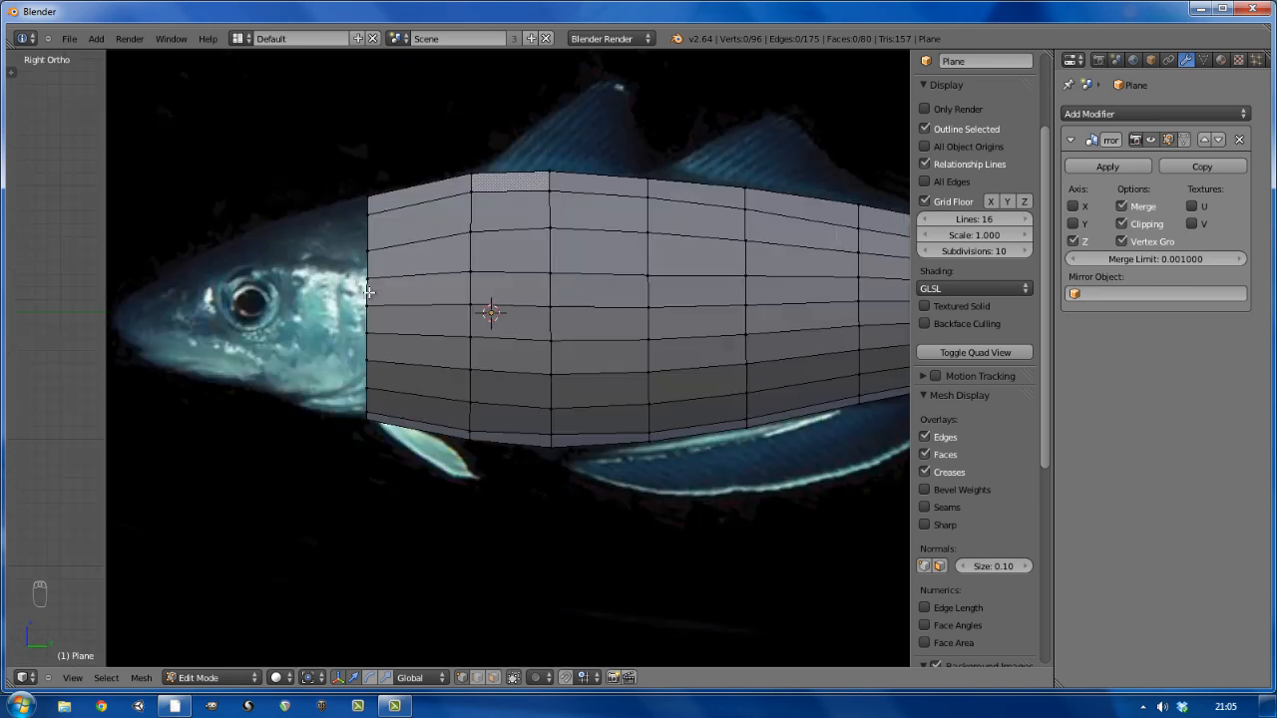
alt+right_click(368, 291)
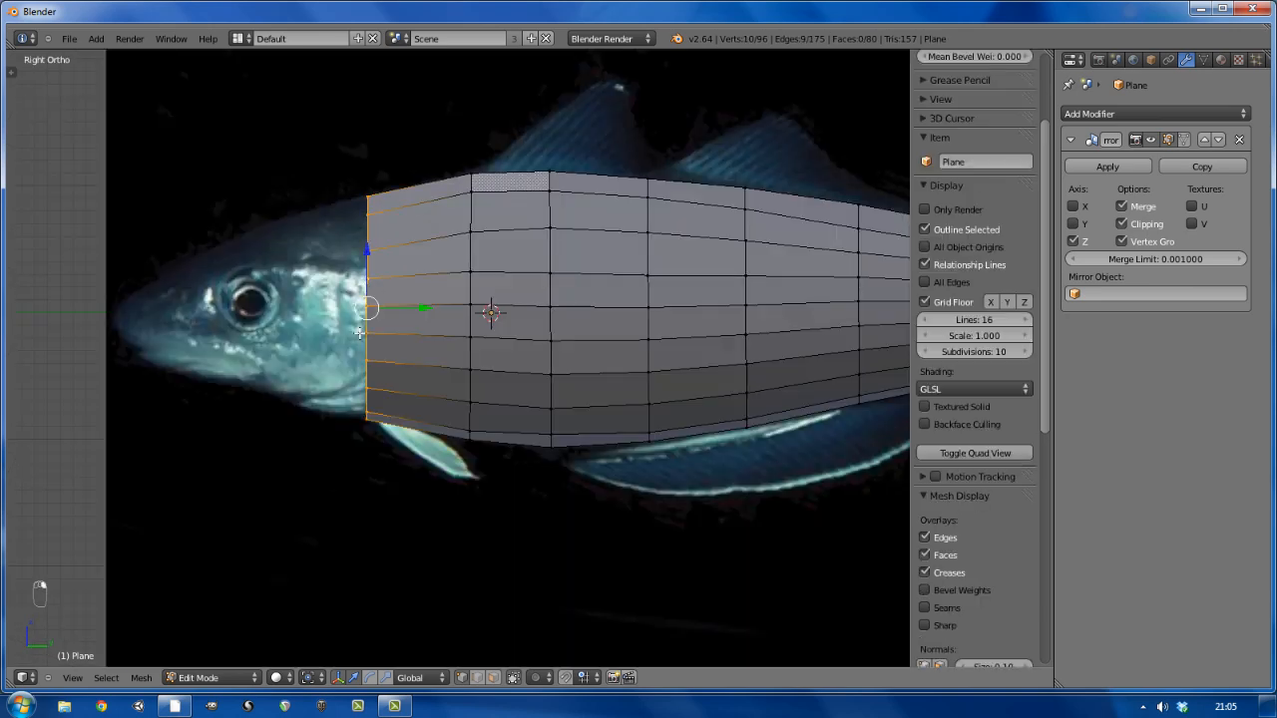
key(e)
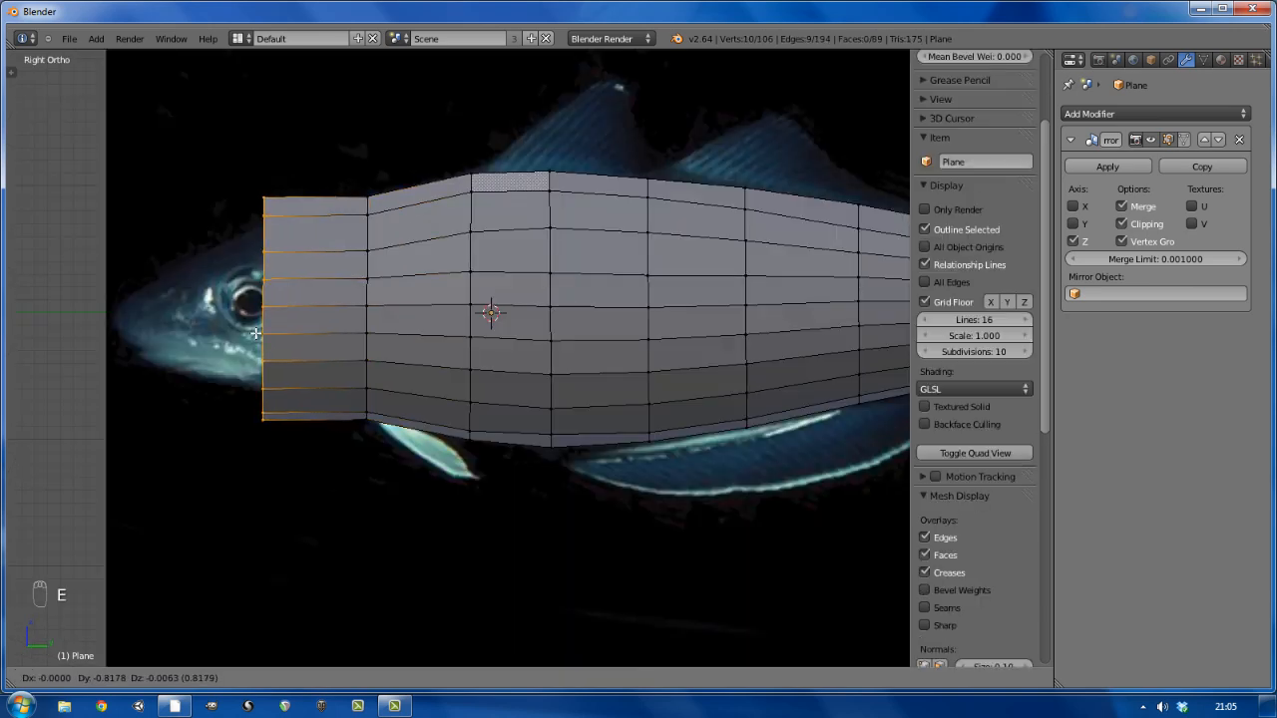
click(265, 330)
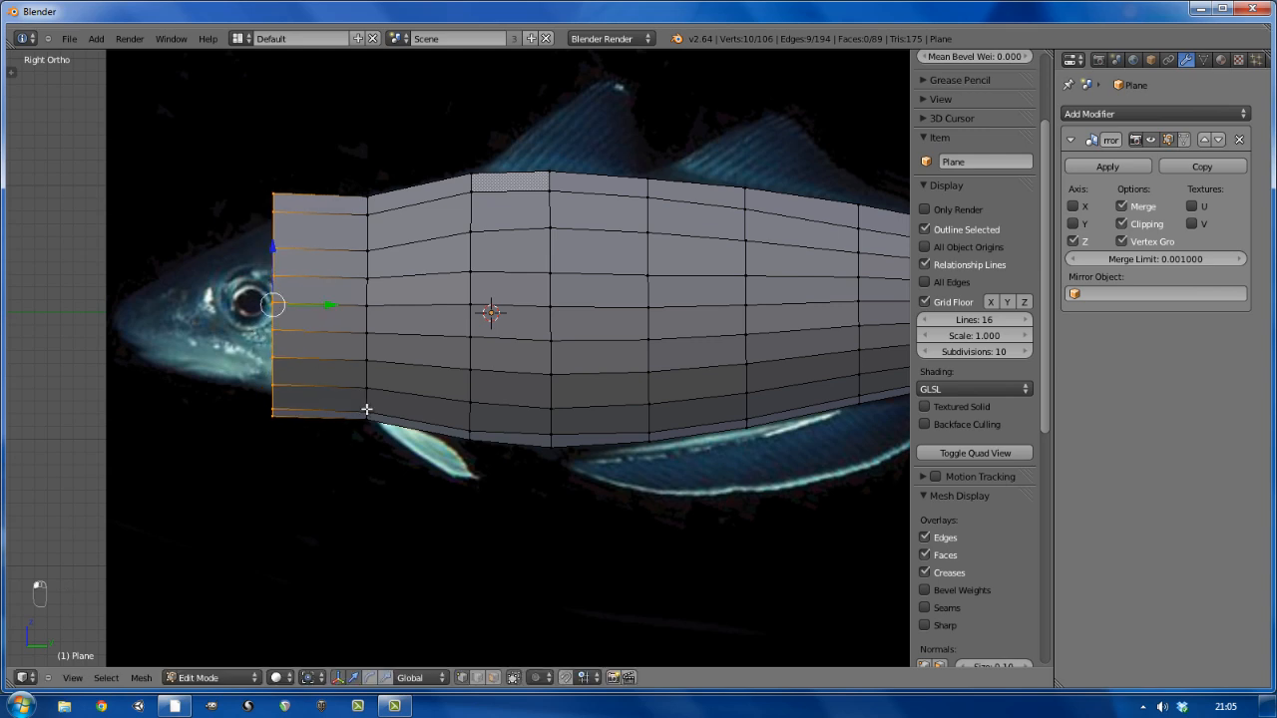
key(s)
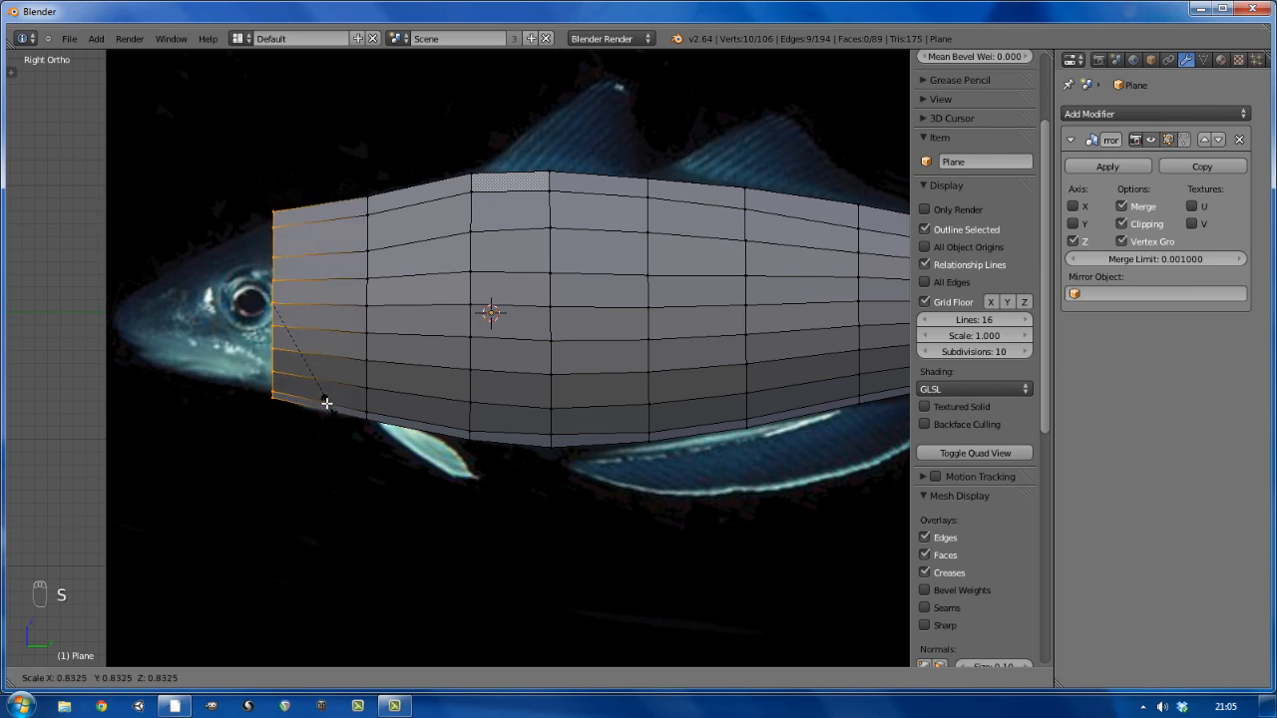
click(324, 400)
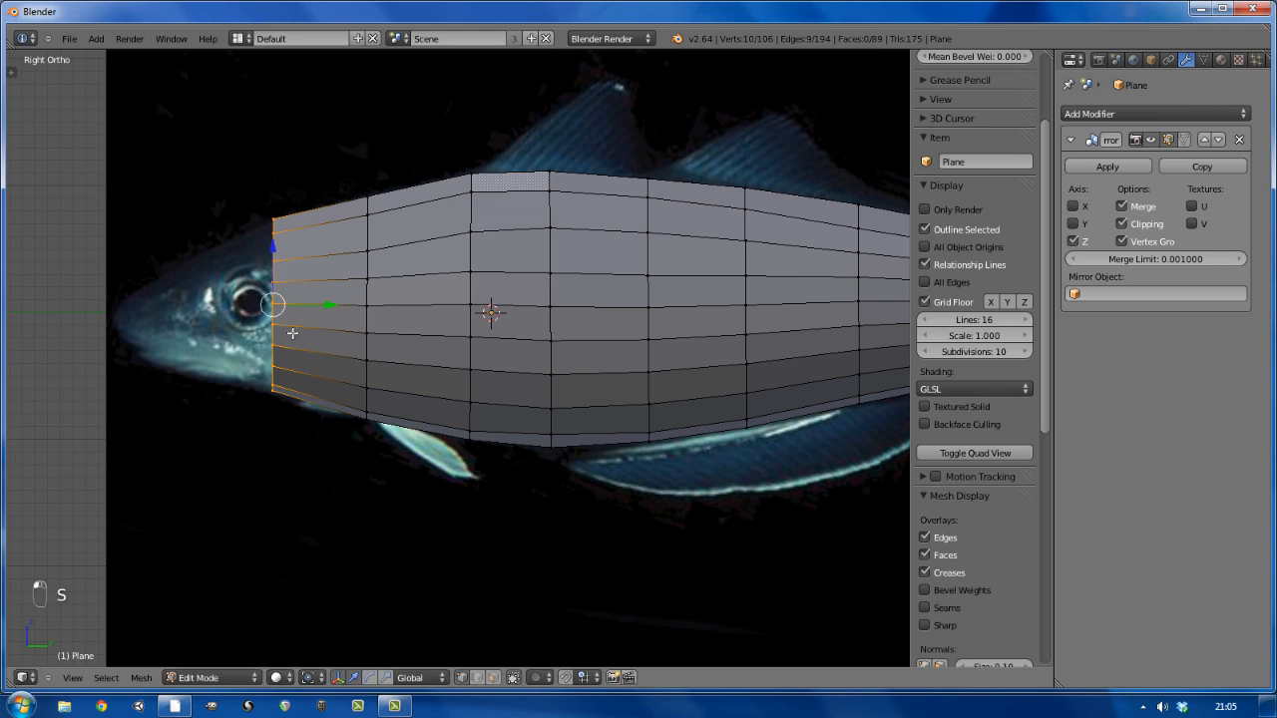
drag(271, 245, 271, 248)
Extrude the front edge loop forward about 0.39 past the eye, scaled to about 0.80 and adjusted along Z to the head outline
key(e)
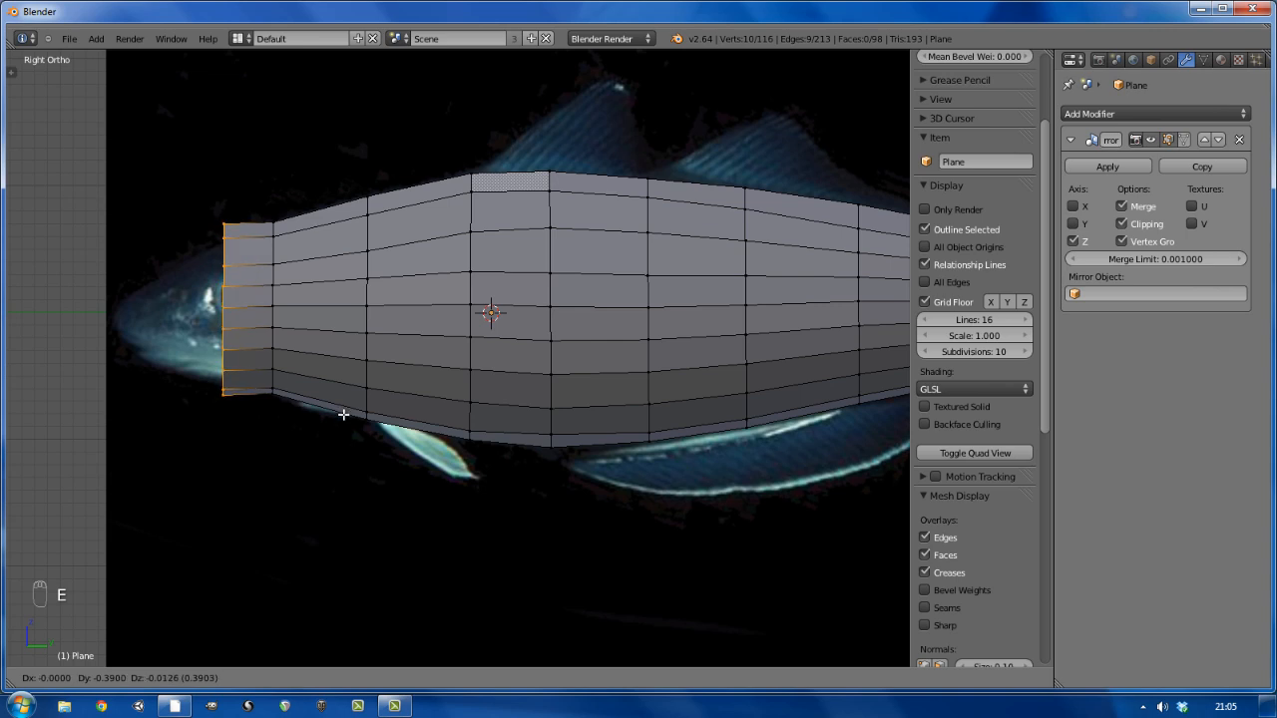
click(343, 414)
key(s)
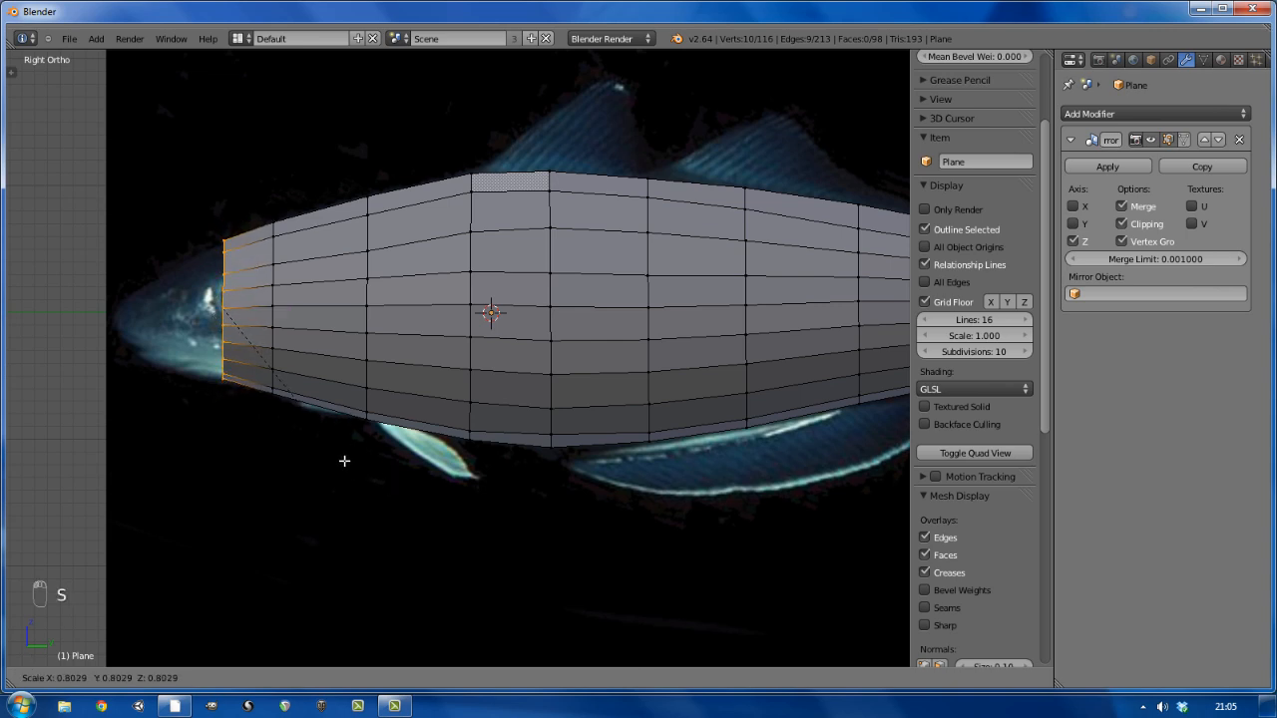
click(343, 461)
key(g)
key(z)
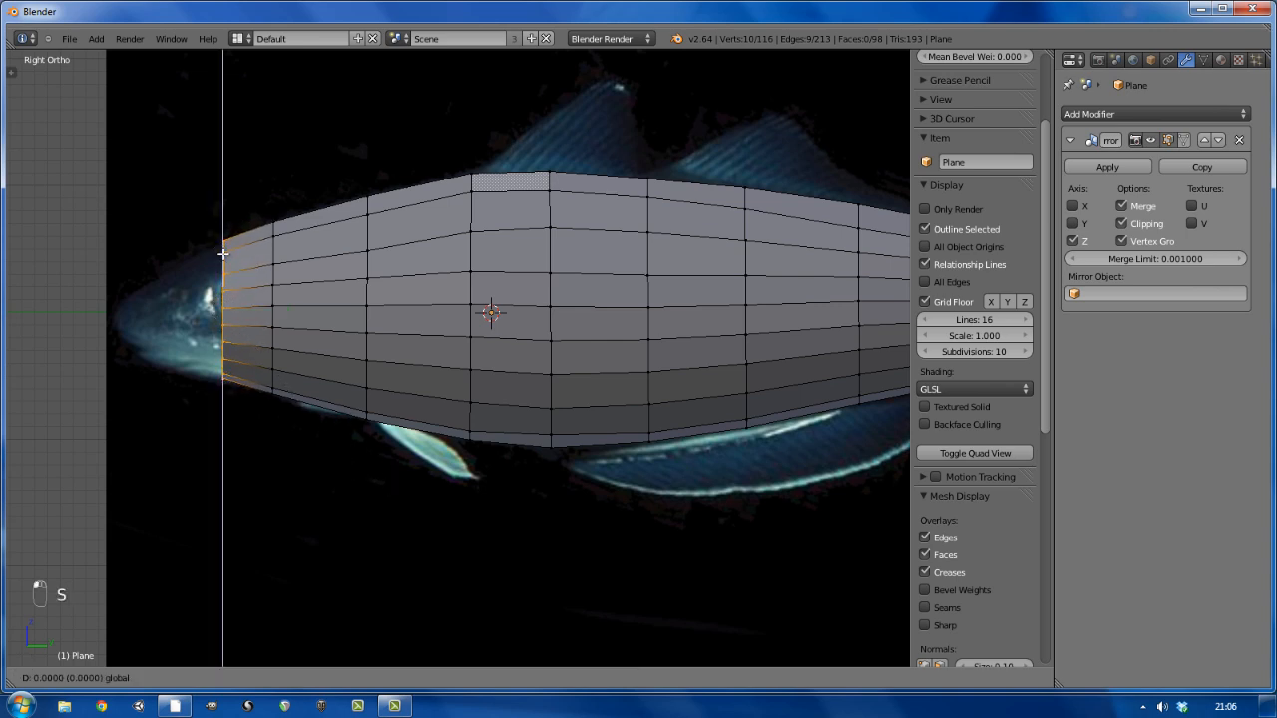
click(223, 256)
key(a)
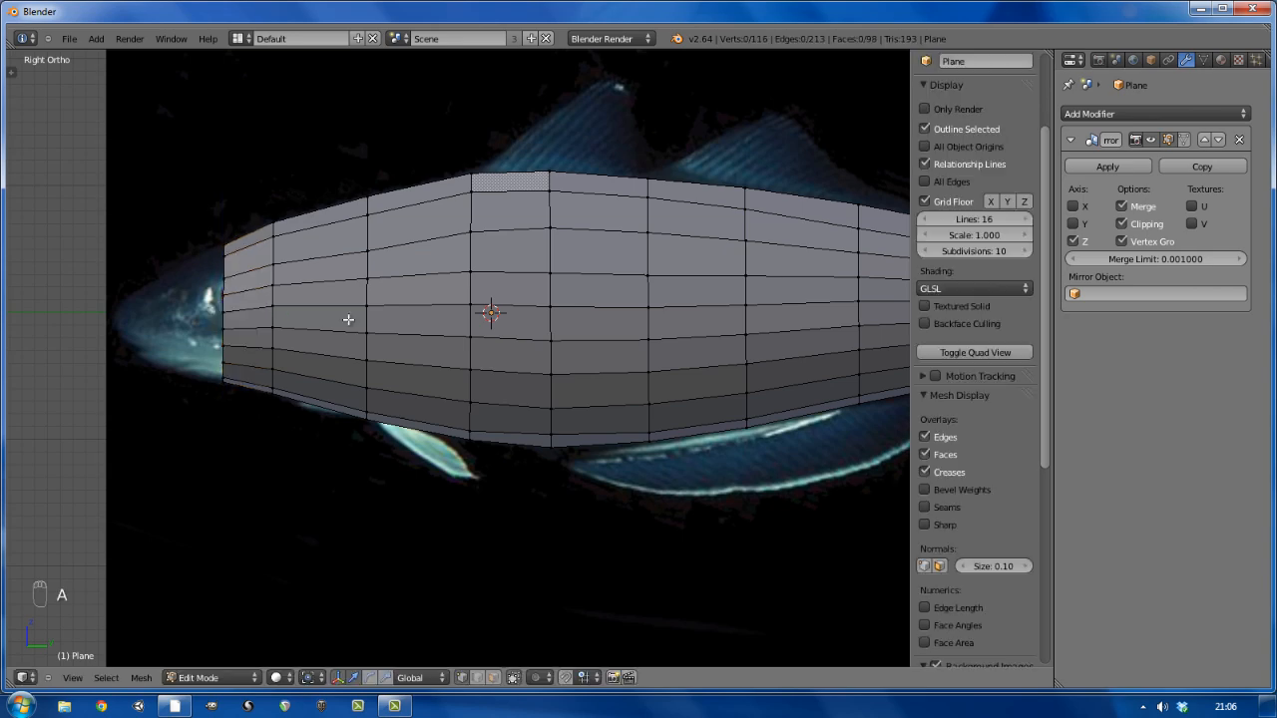
In wireframe display, knife-cut a vertical line through the eye's centre from the top to the bottom of the head section
scroll(348, 319, down, 2)
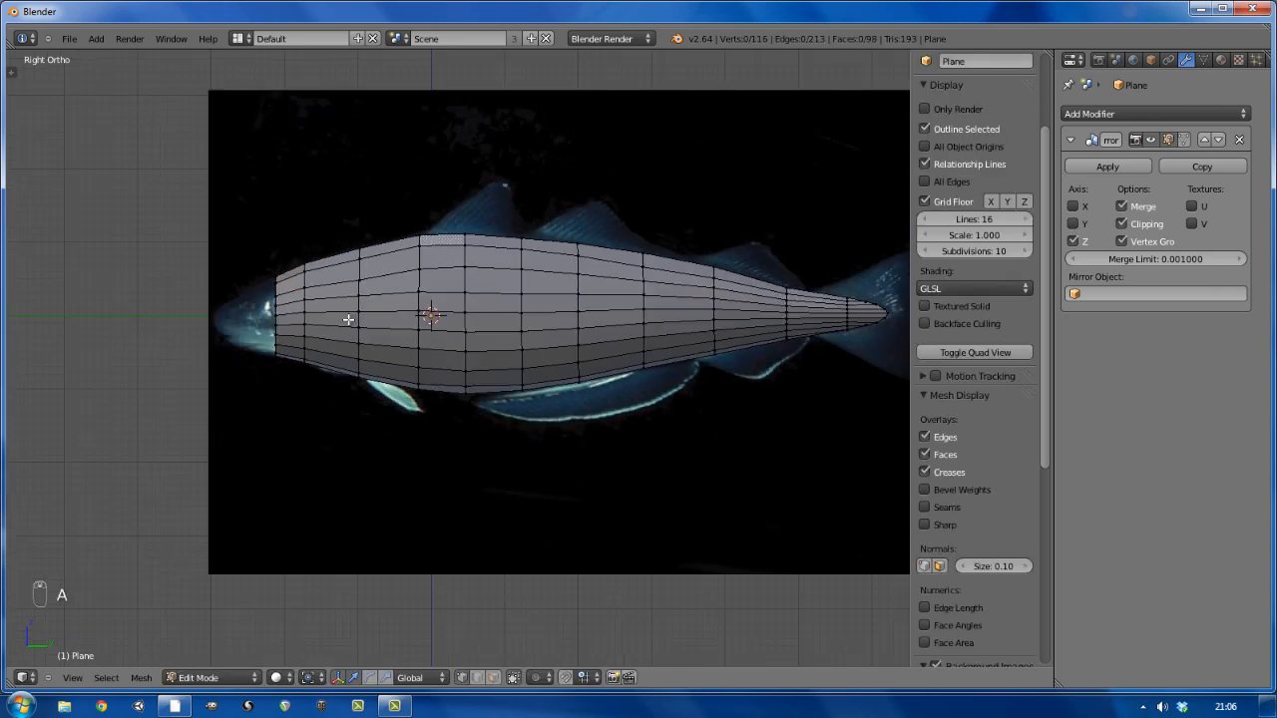
key(z)
scroll(287, 305, up, 8)
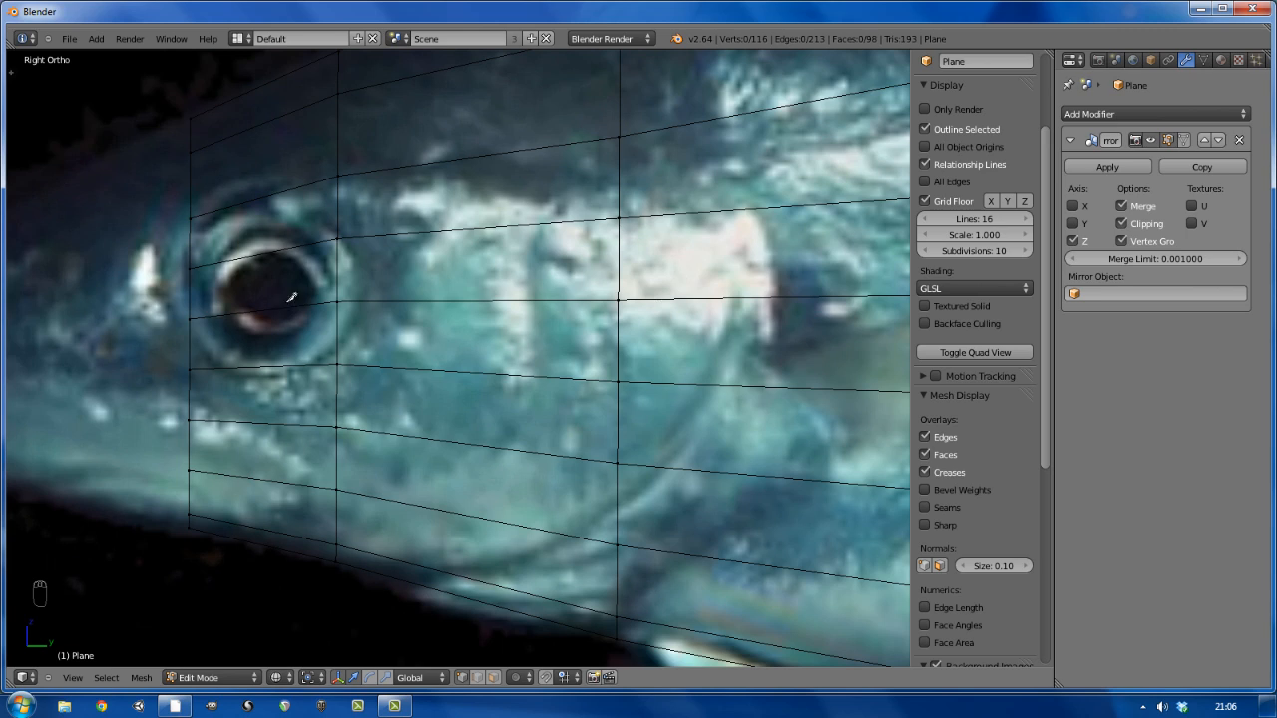
key(k)
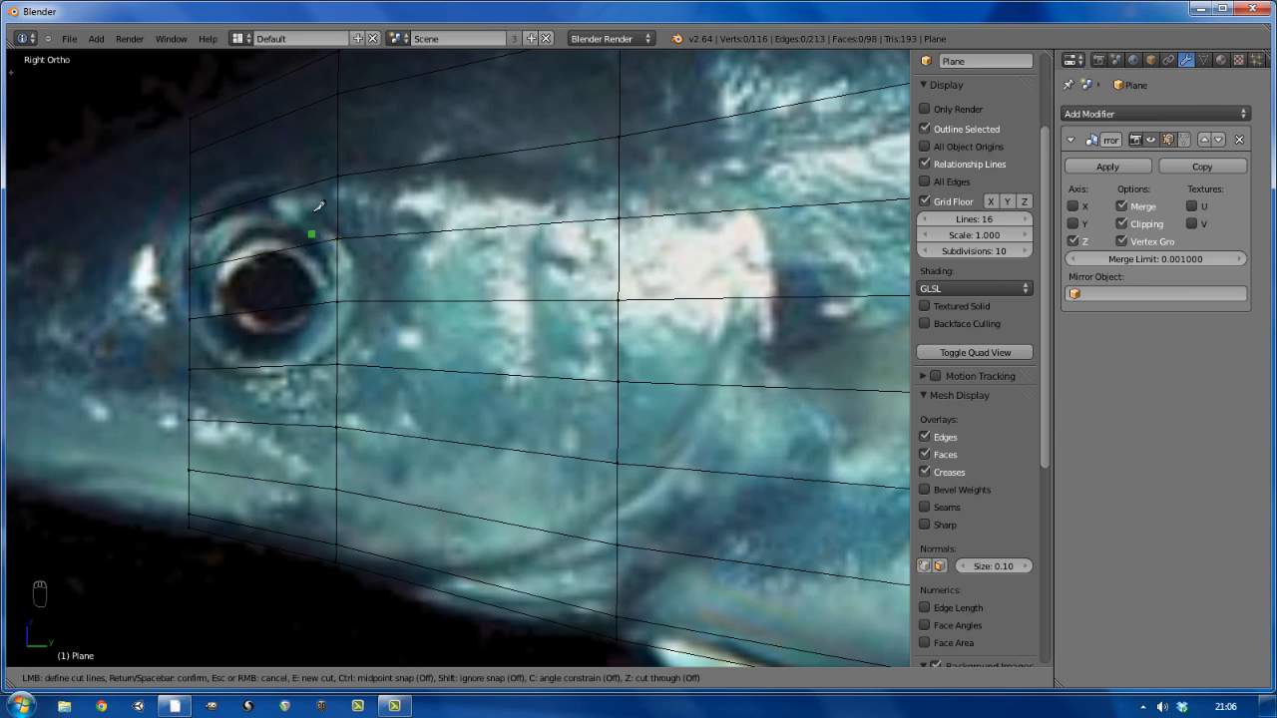
click(268, 81)
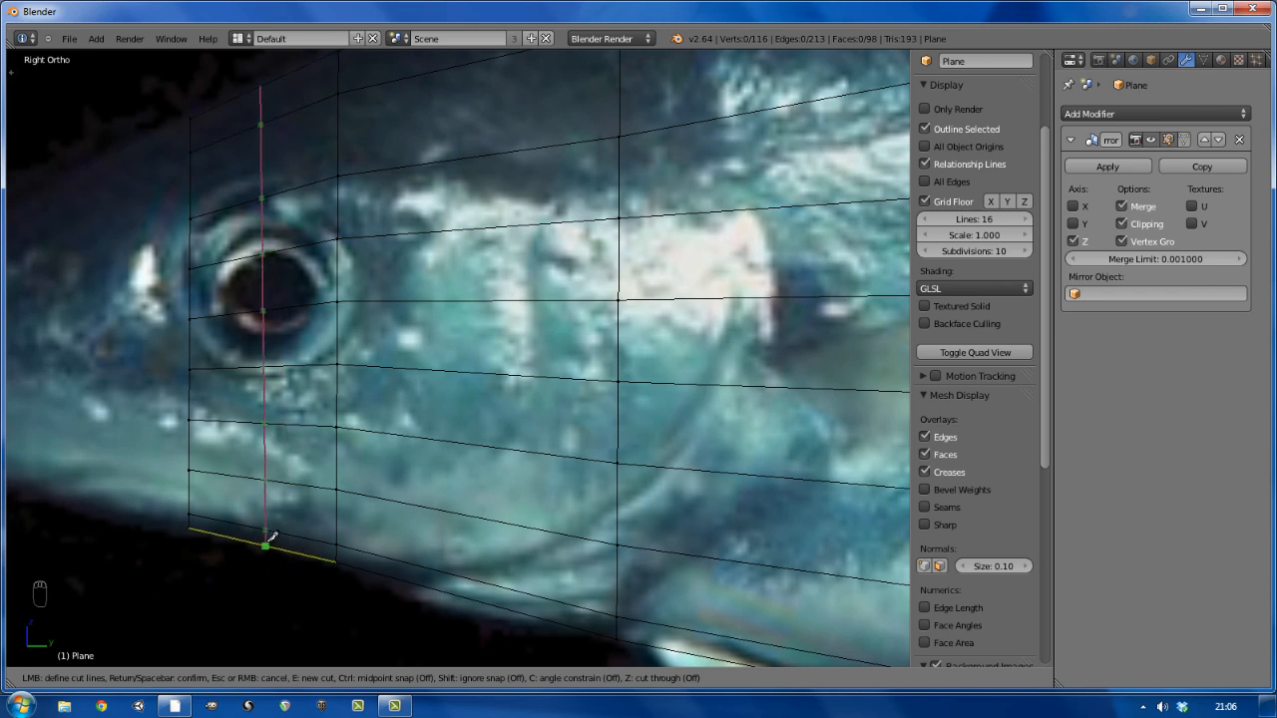
click(270, 537)
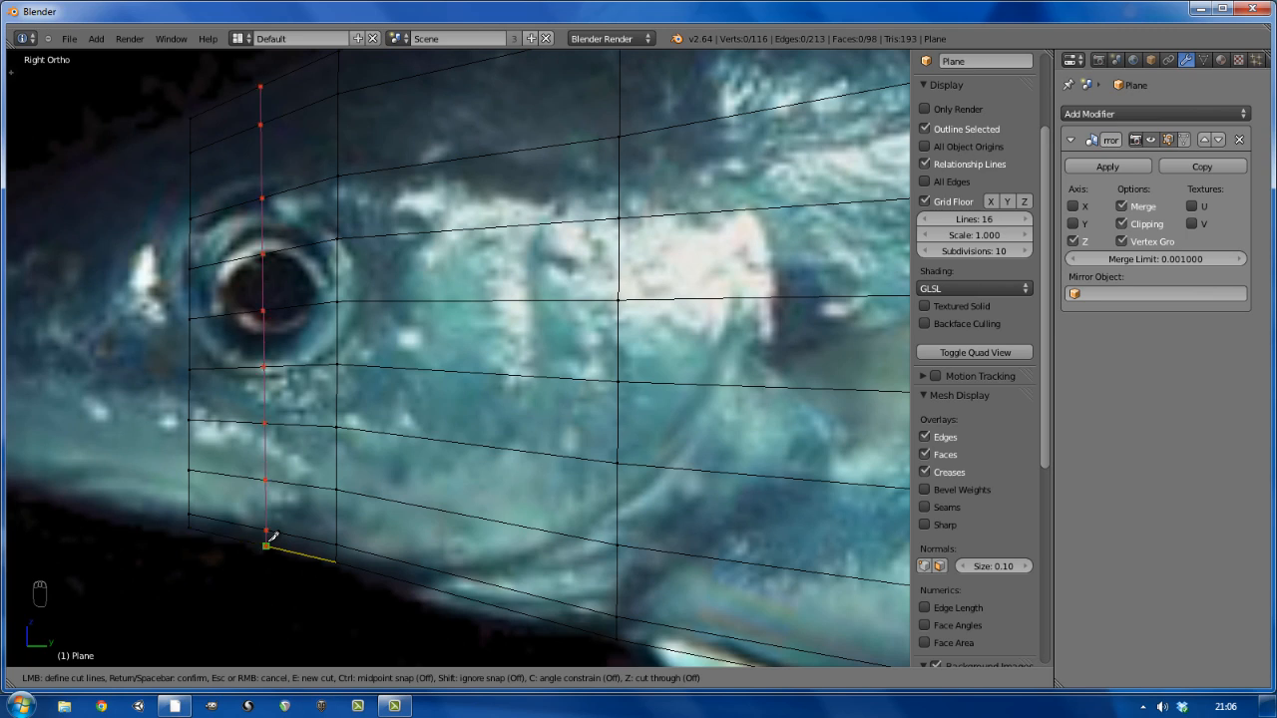
key(Return)
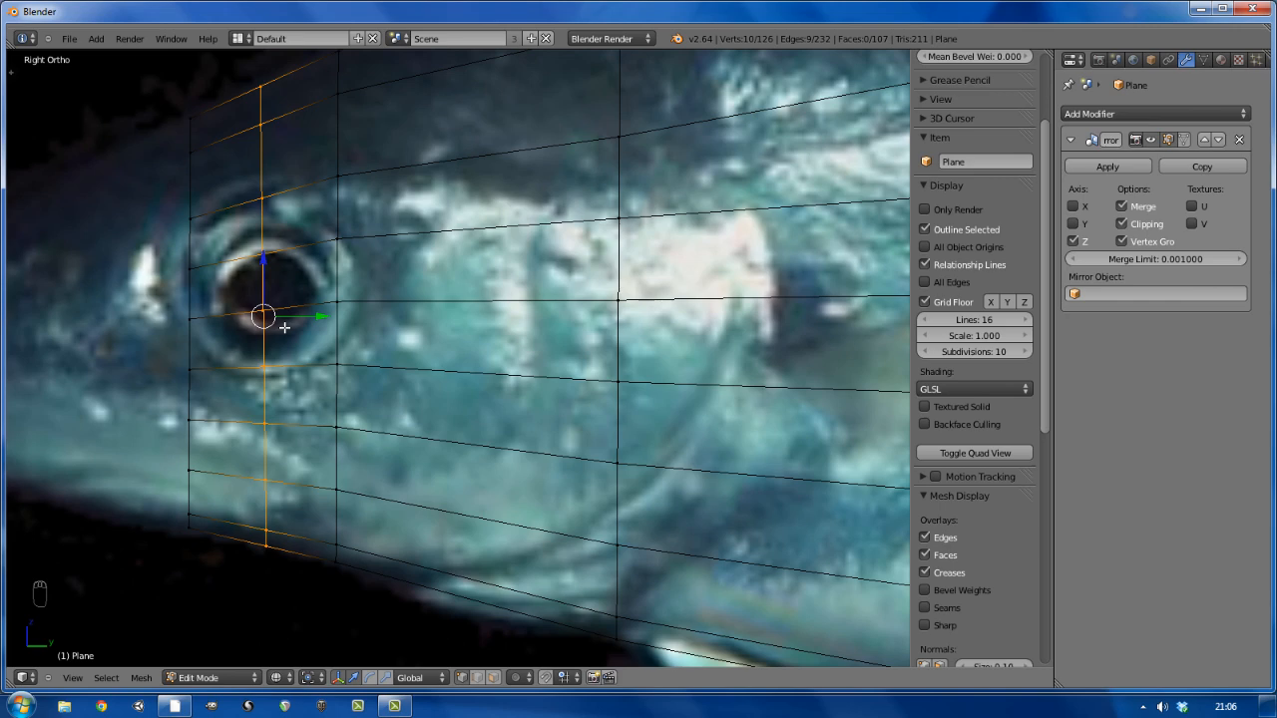
key(a)
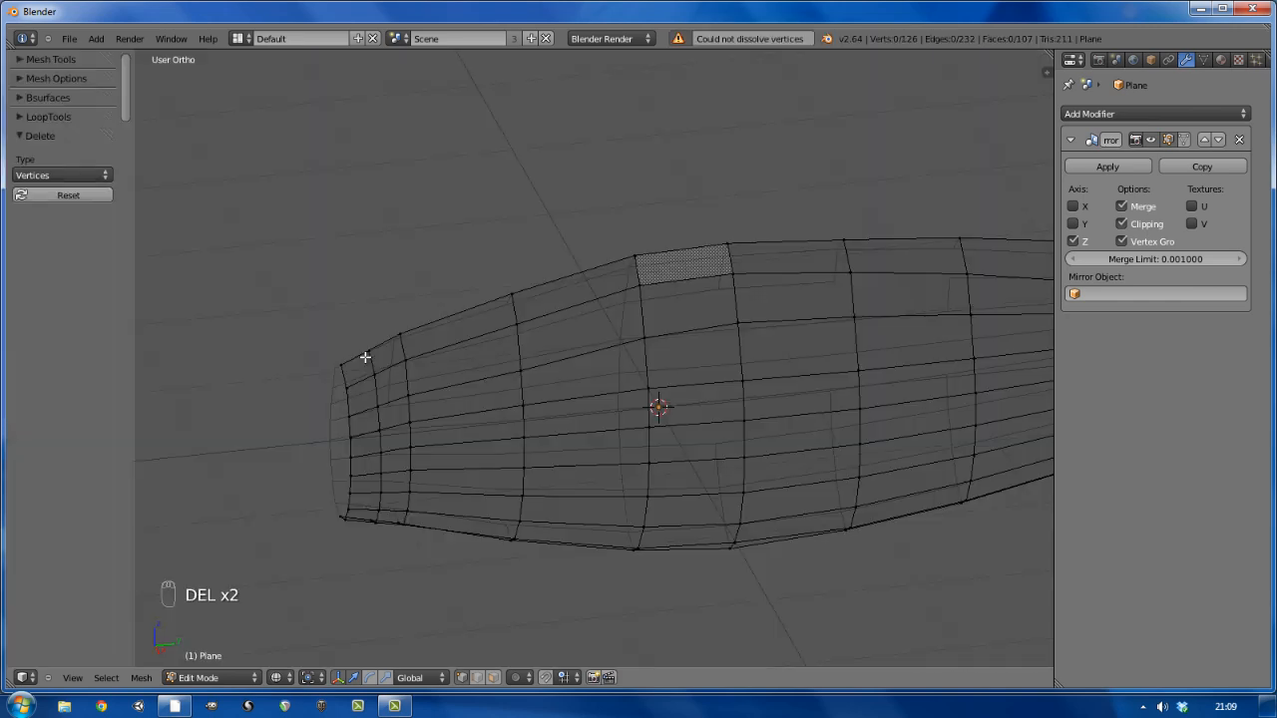
key(Tab)
key(Tab)
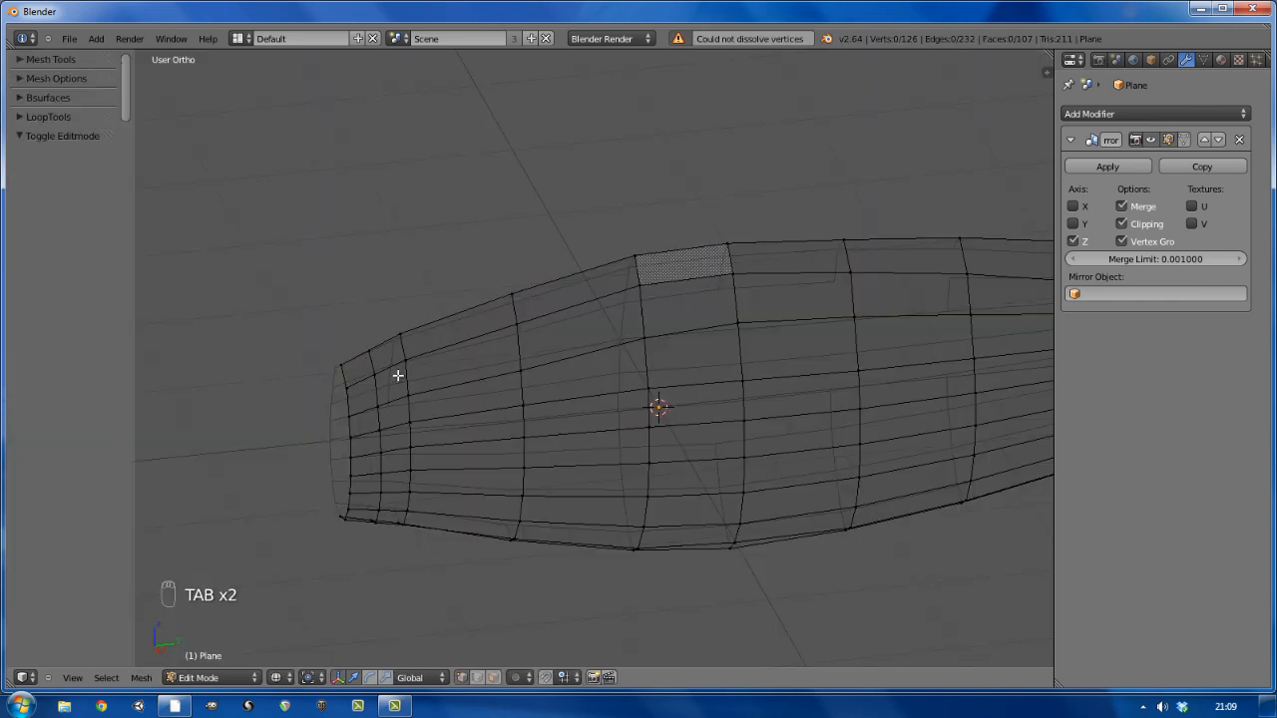
Add a mesh circle with 8 vertices to the fish mesh
key(shift+a)
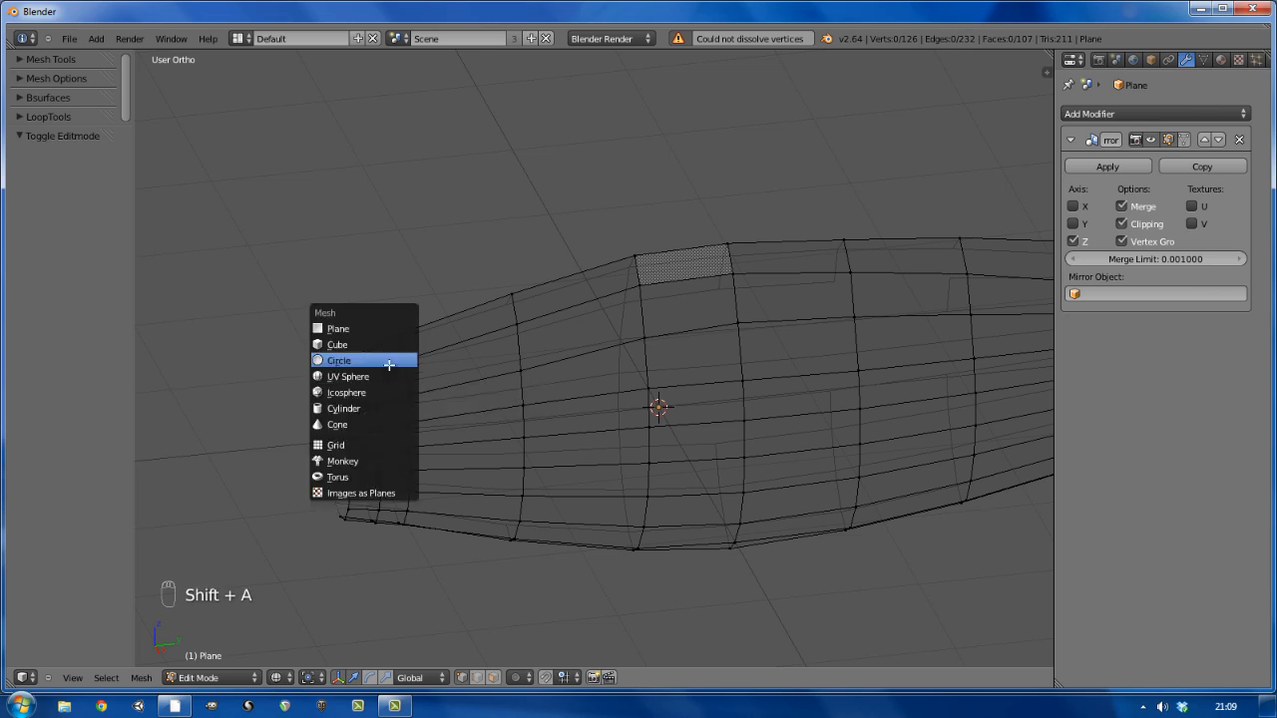
click(394, 359)
click(54, 174)
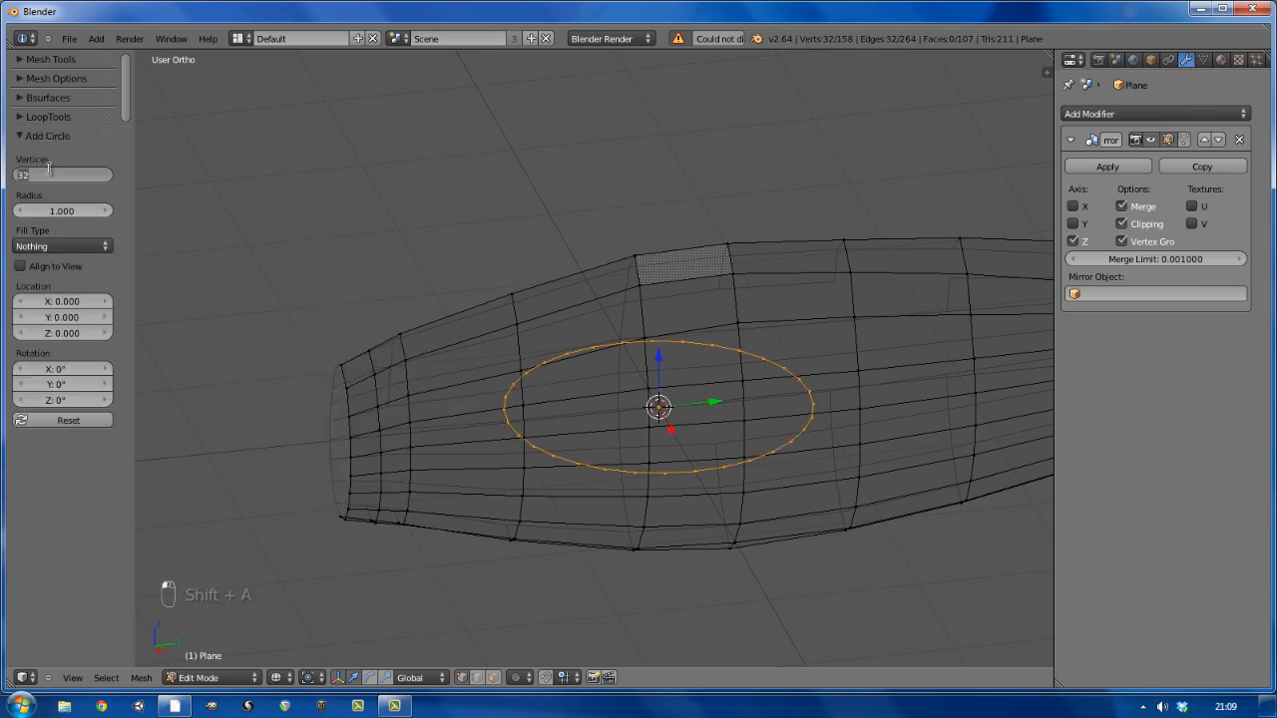
text(8)
key(Return)
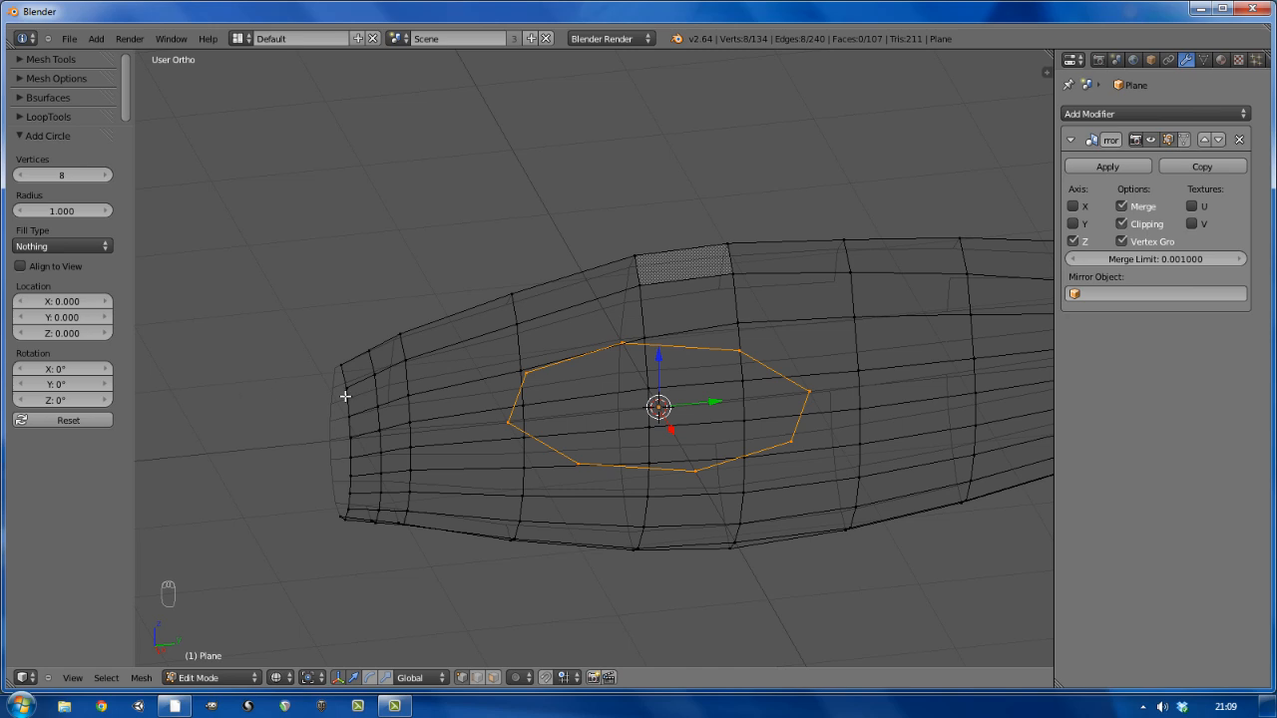
Rotate the new circle 90° about X and 90° about Z
text(rx90)
key(Return)
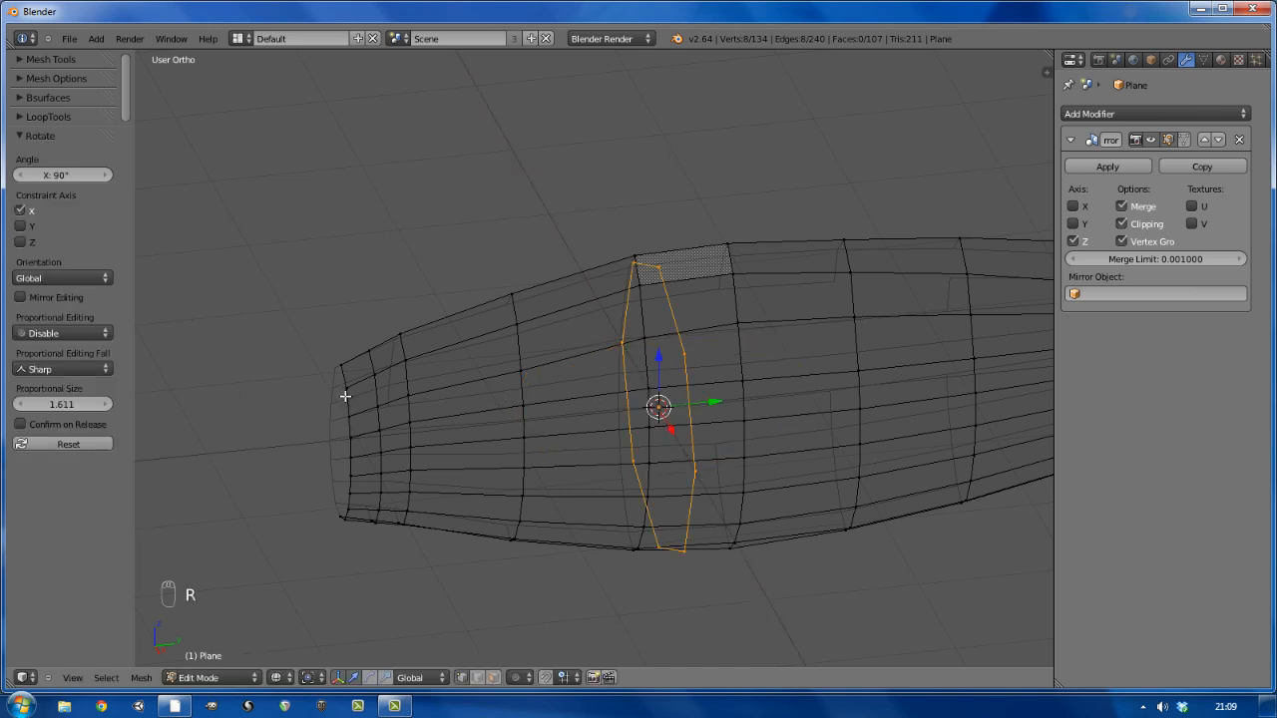
text(rz)
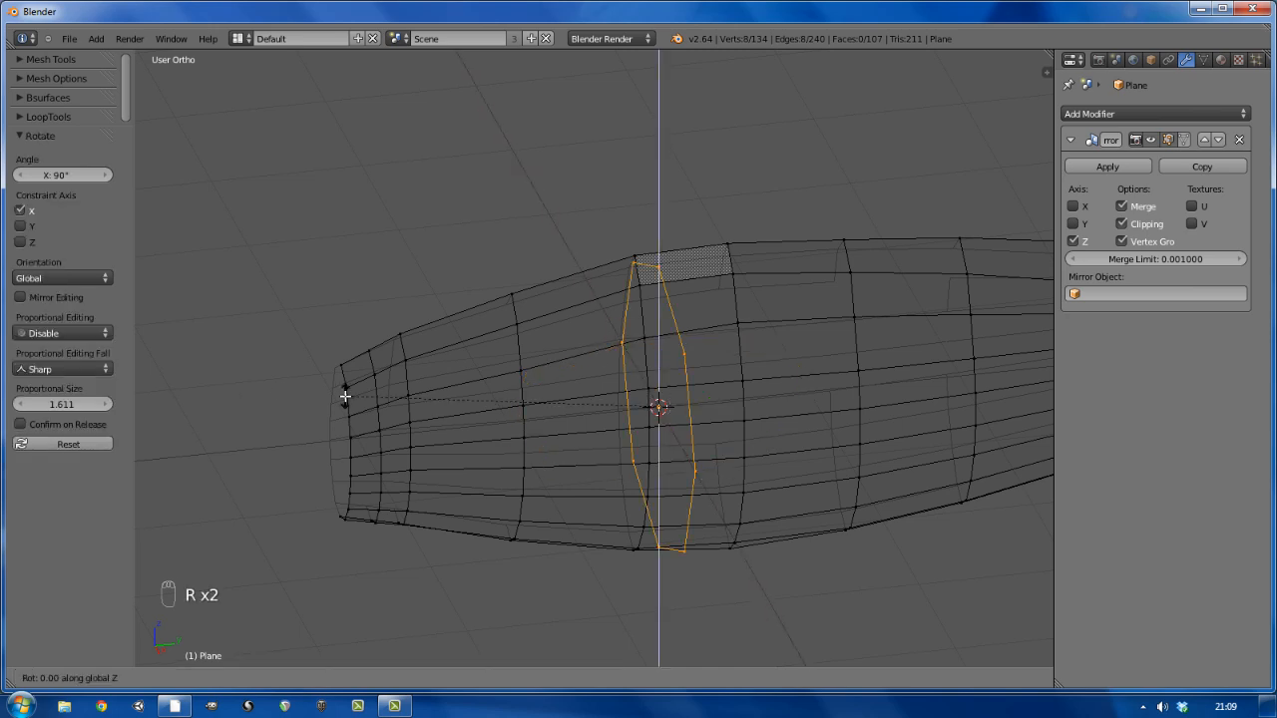
text(90)
key(Return)
In the right side view, move the circle onto the centre of the fish's eye and scale it to about 0.177
key(KP_3)
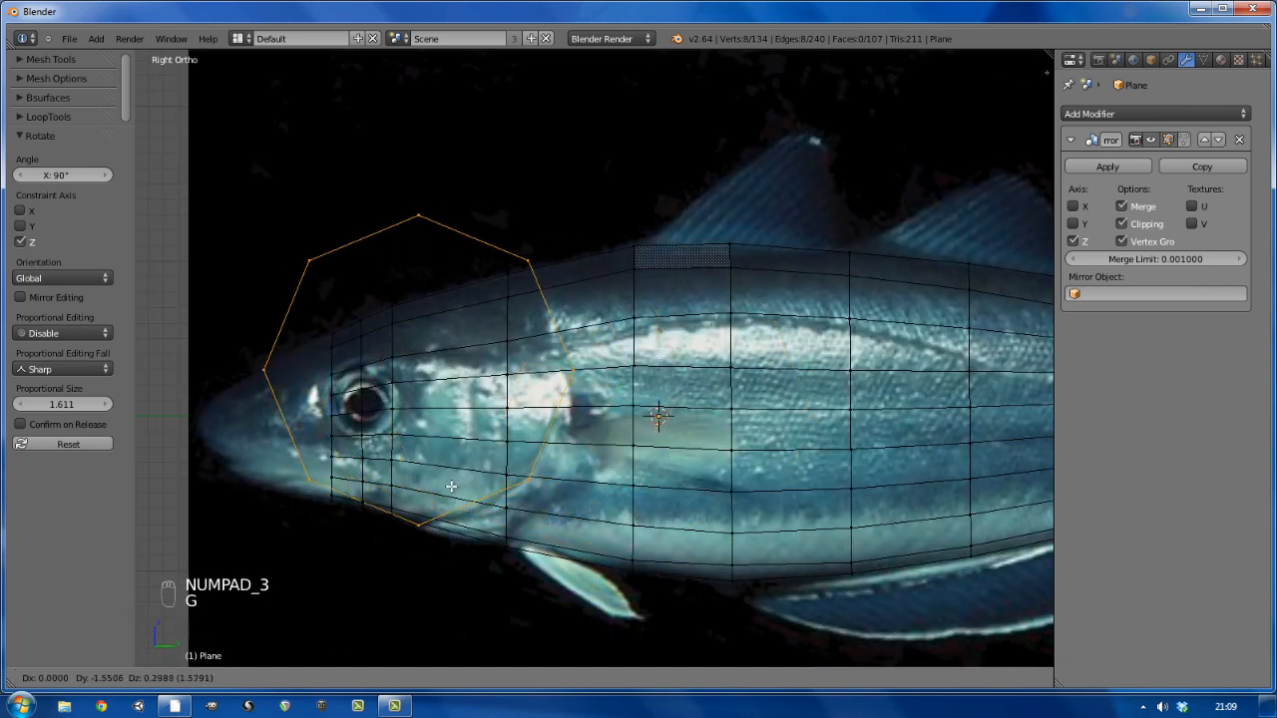
click(426, 514)
key(g)
click(424, 514)
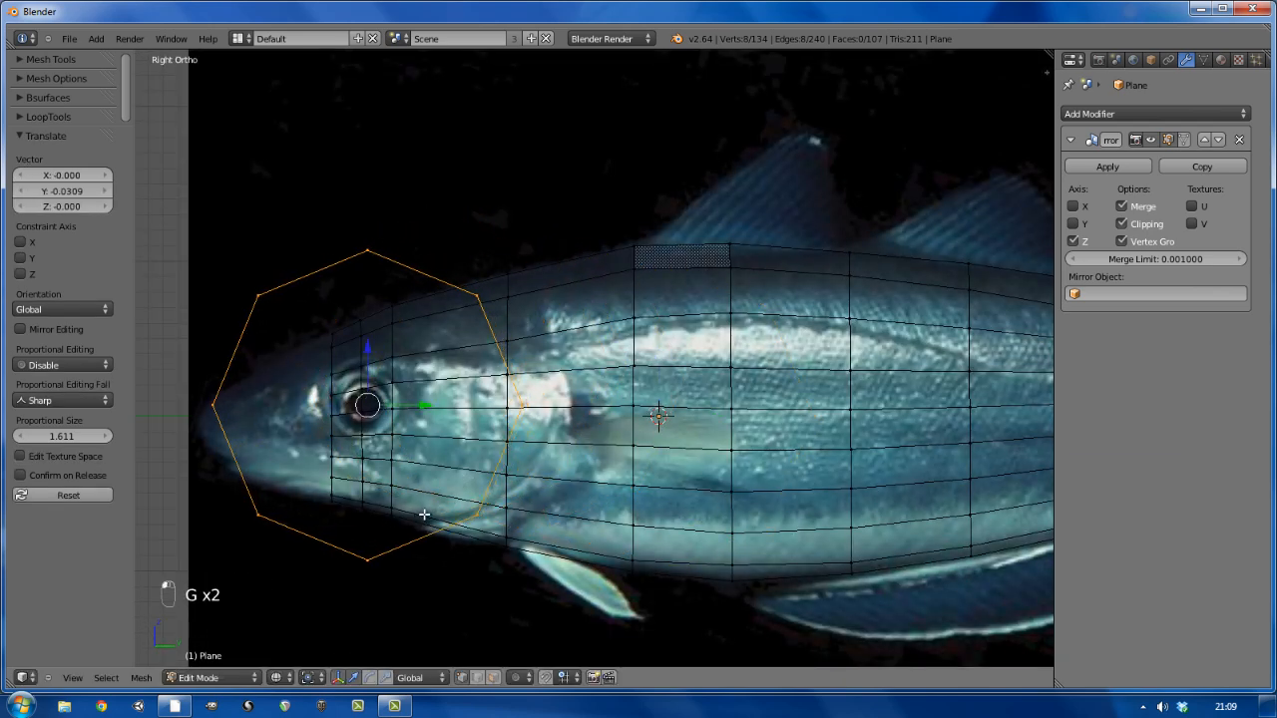
key(g)
click(425, 513)
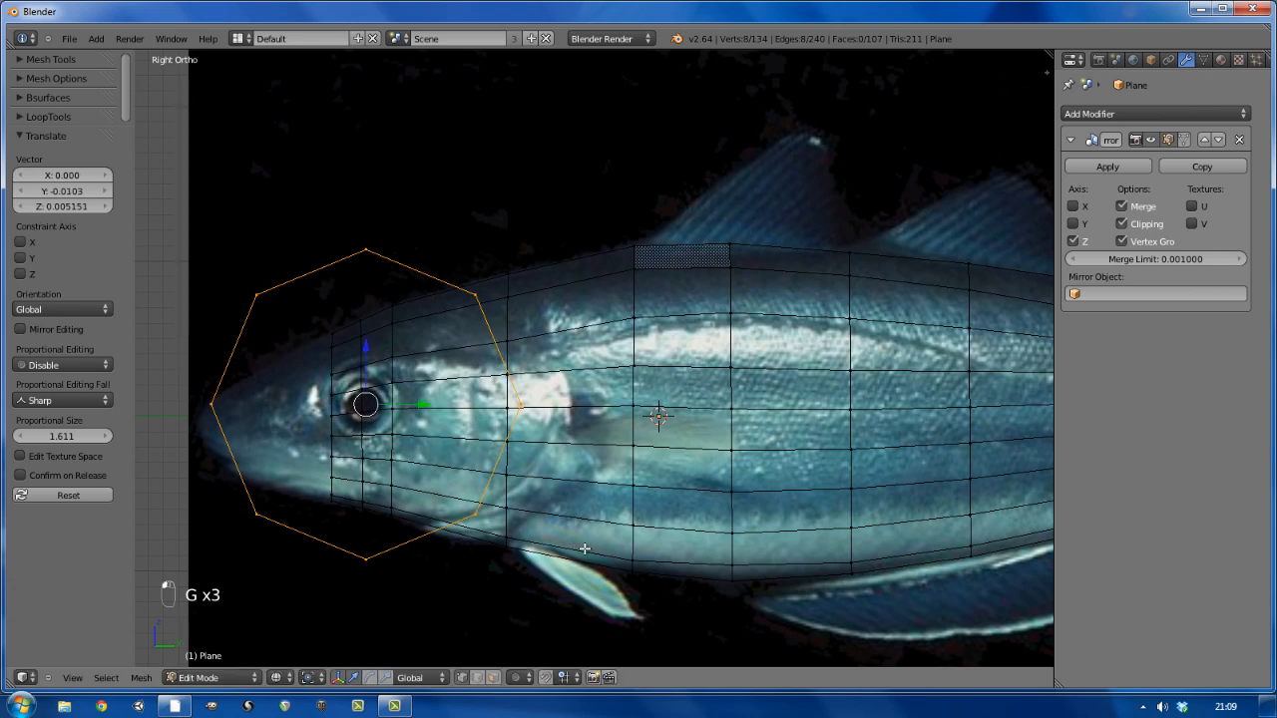
key(s)
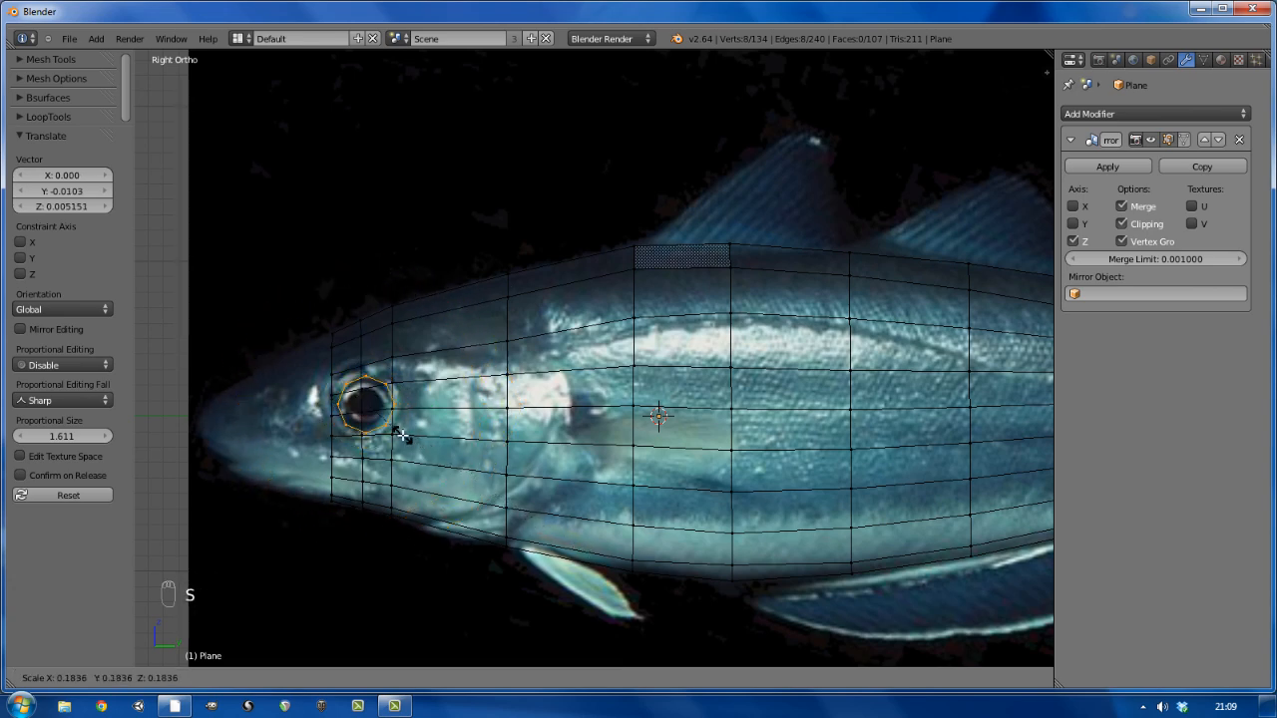
click(397, 431)
Fine-tune the circle around the eye with small moves and a scale of about 0.92
scroll(394, 419, up, 6)
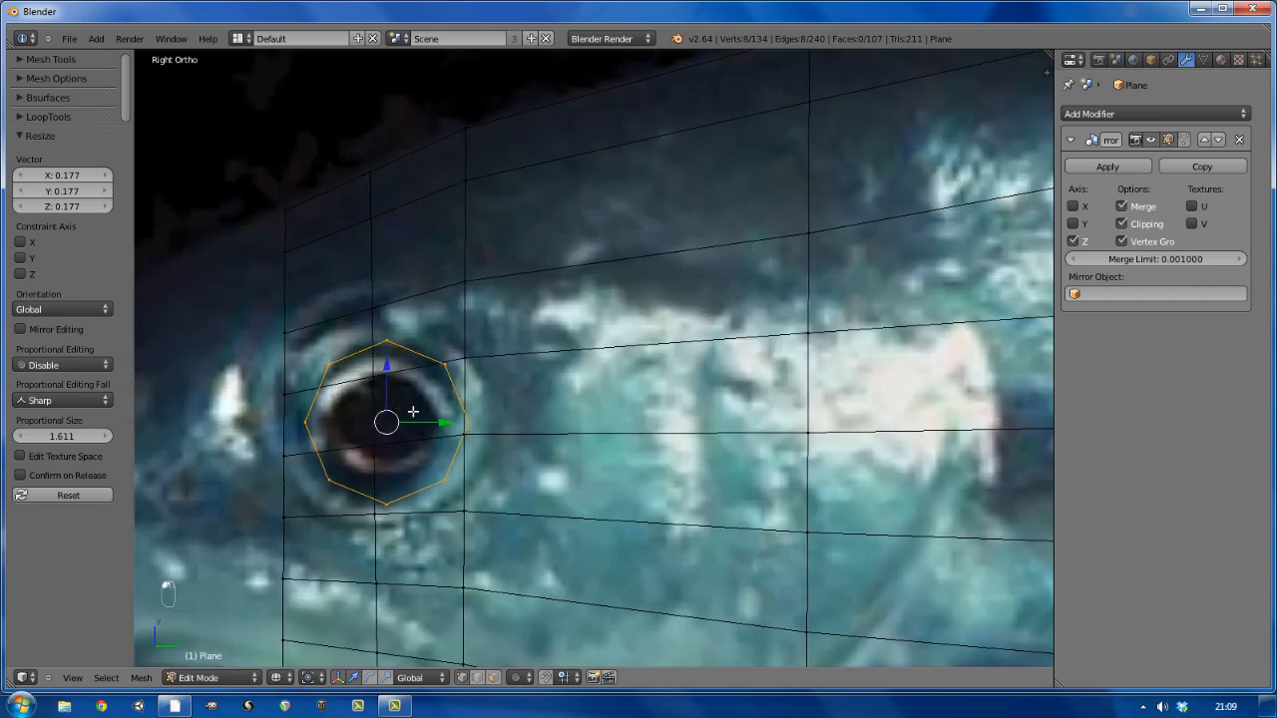
key(g)
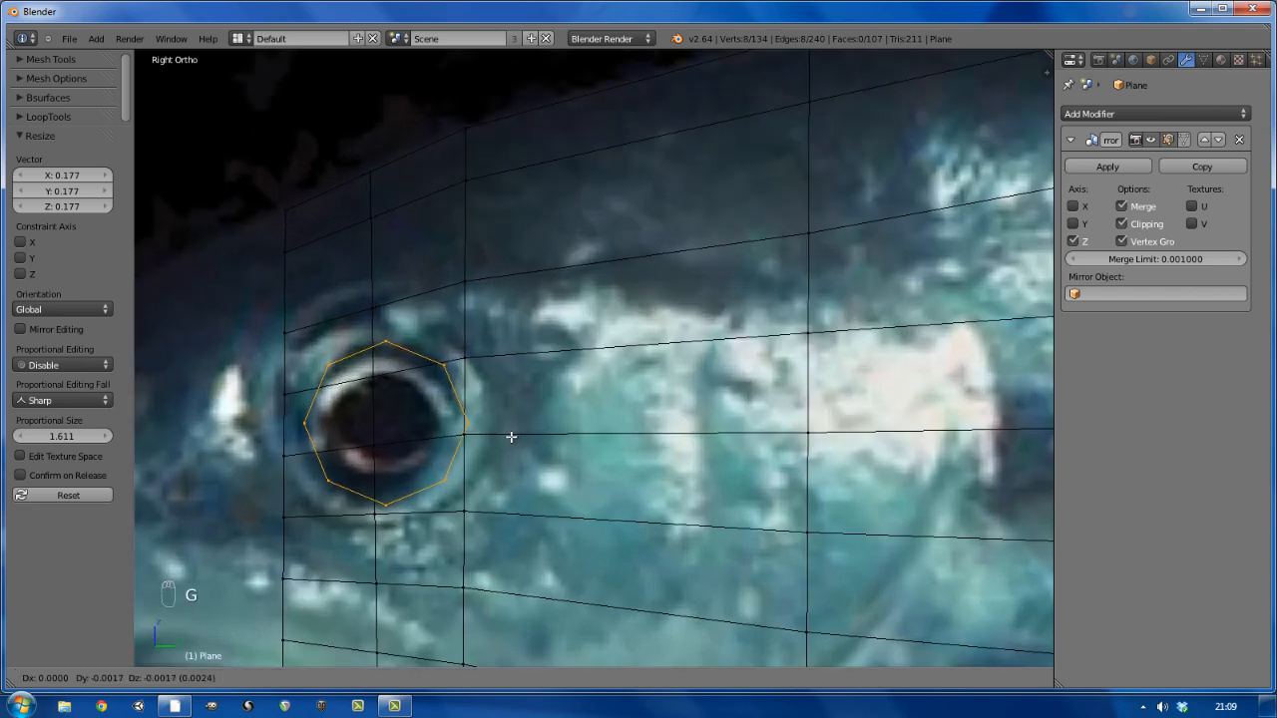
click(478, 424)
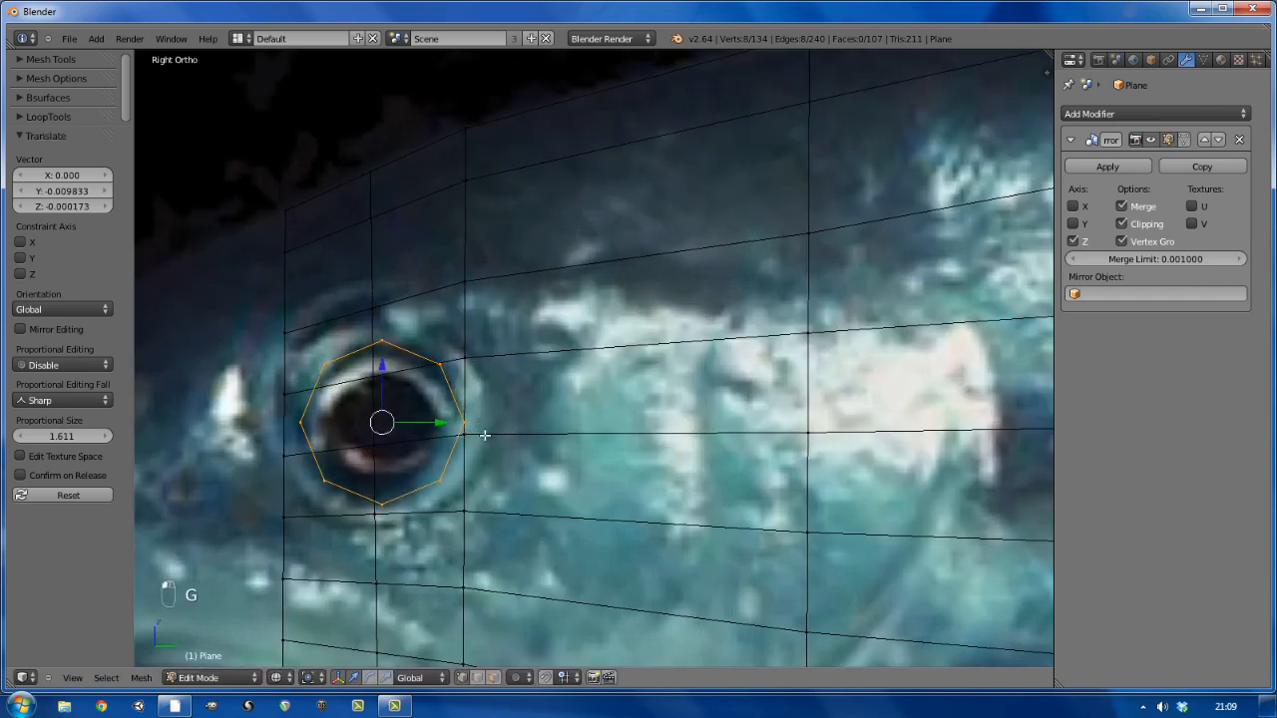
key(s)
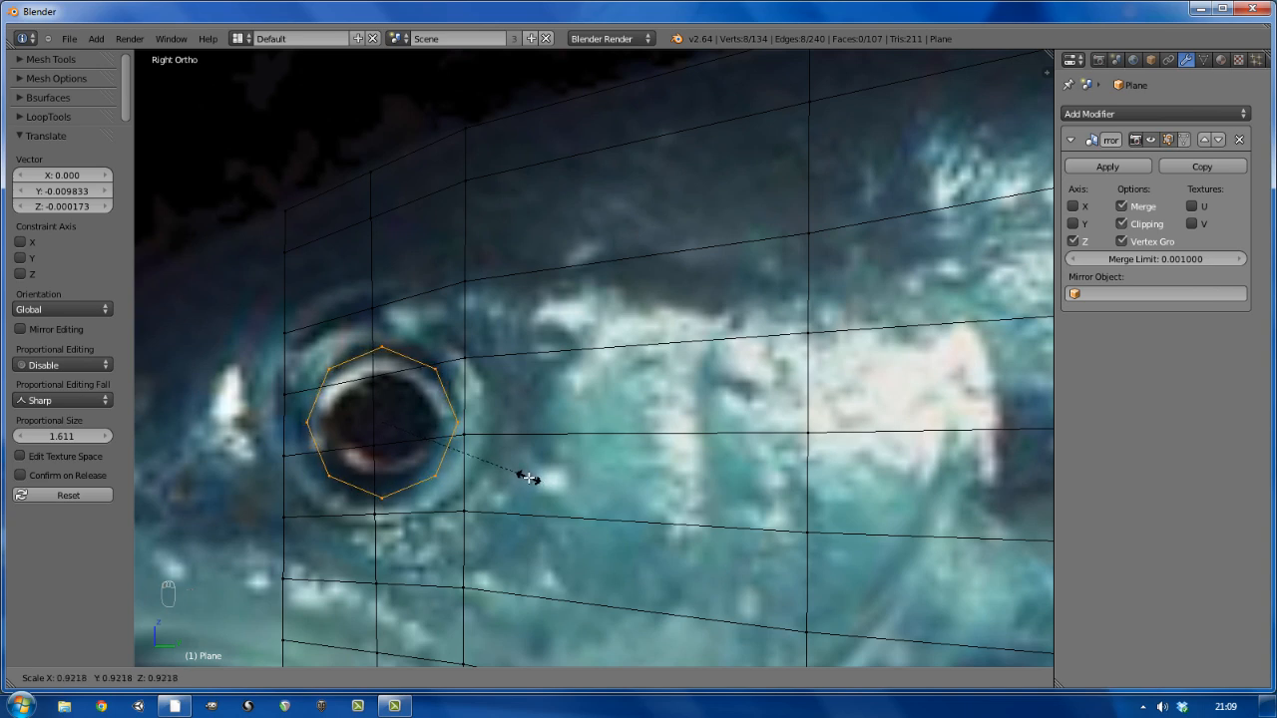
click(529, 478)
key(g)
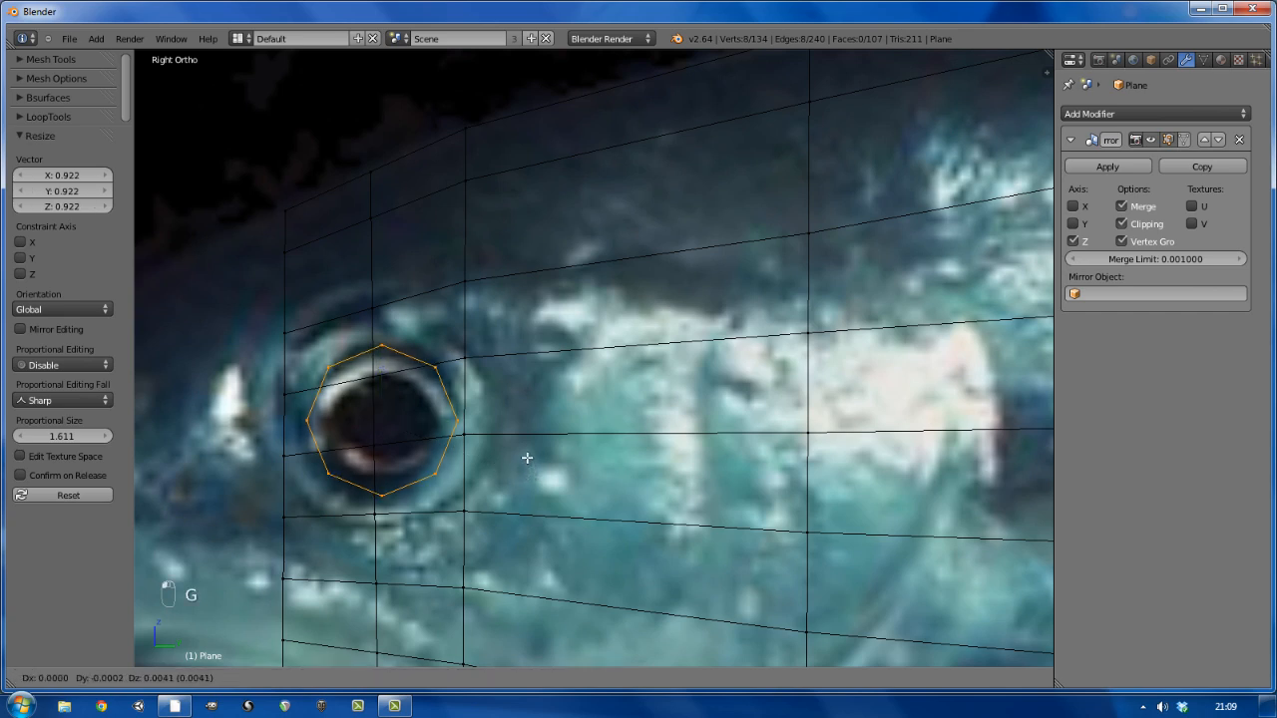
click(527, 459)
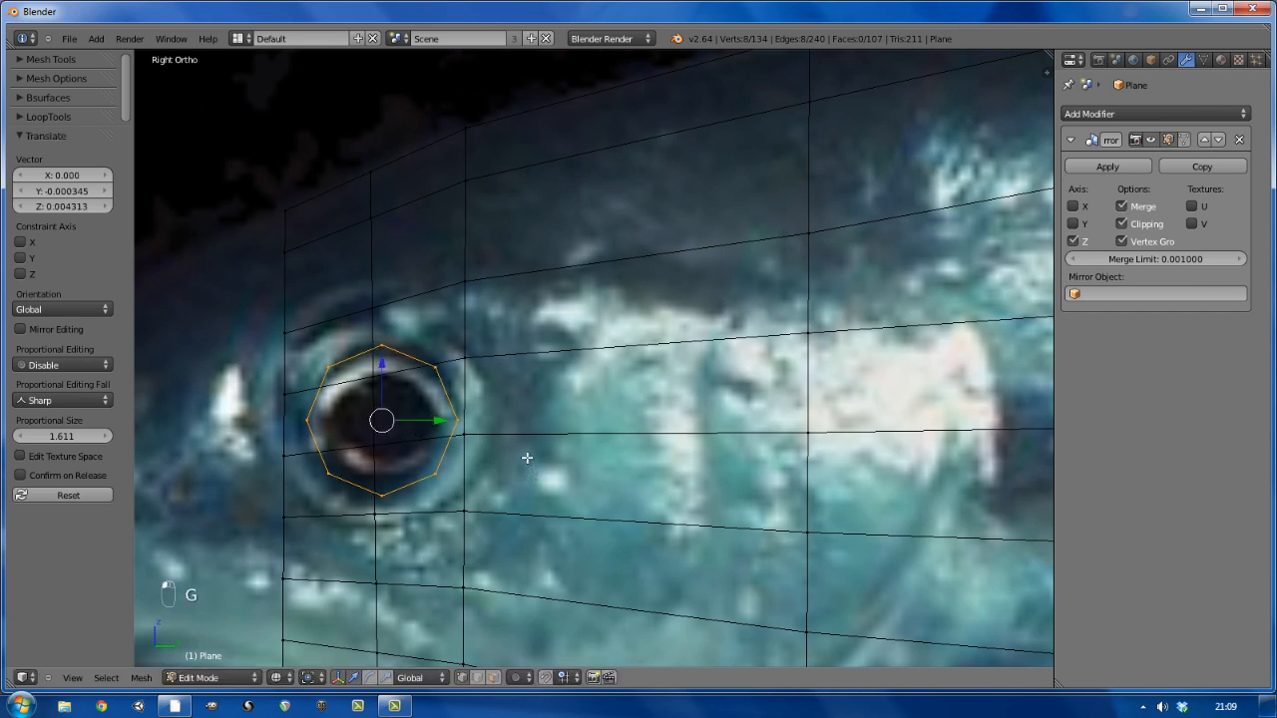
Merge the two body vertices just behind the eye into the circle's rear and upper-rear vertices, using At Last
right_click(466, 434)
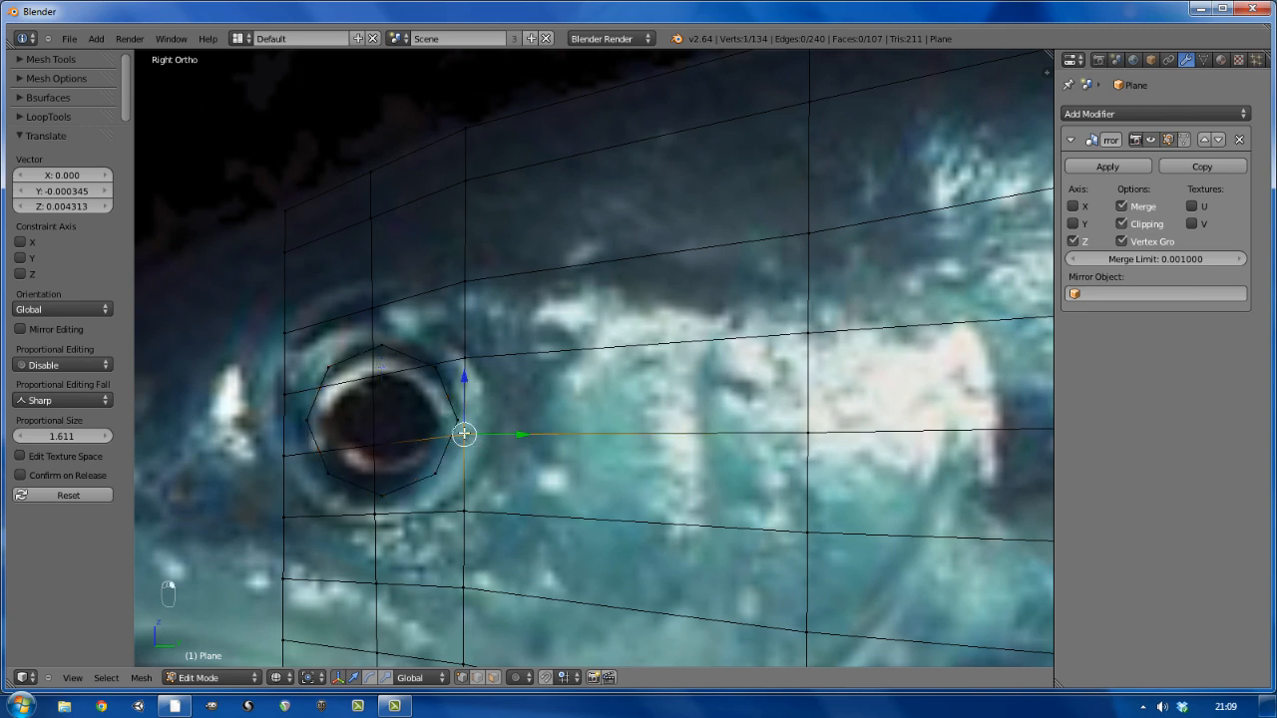
shift+right_click(456, 417)
key(alt+m)
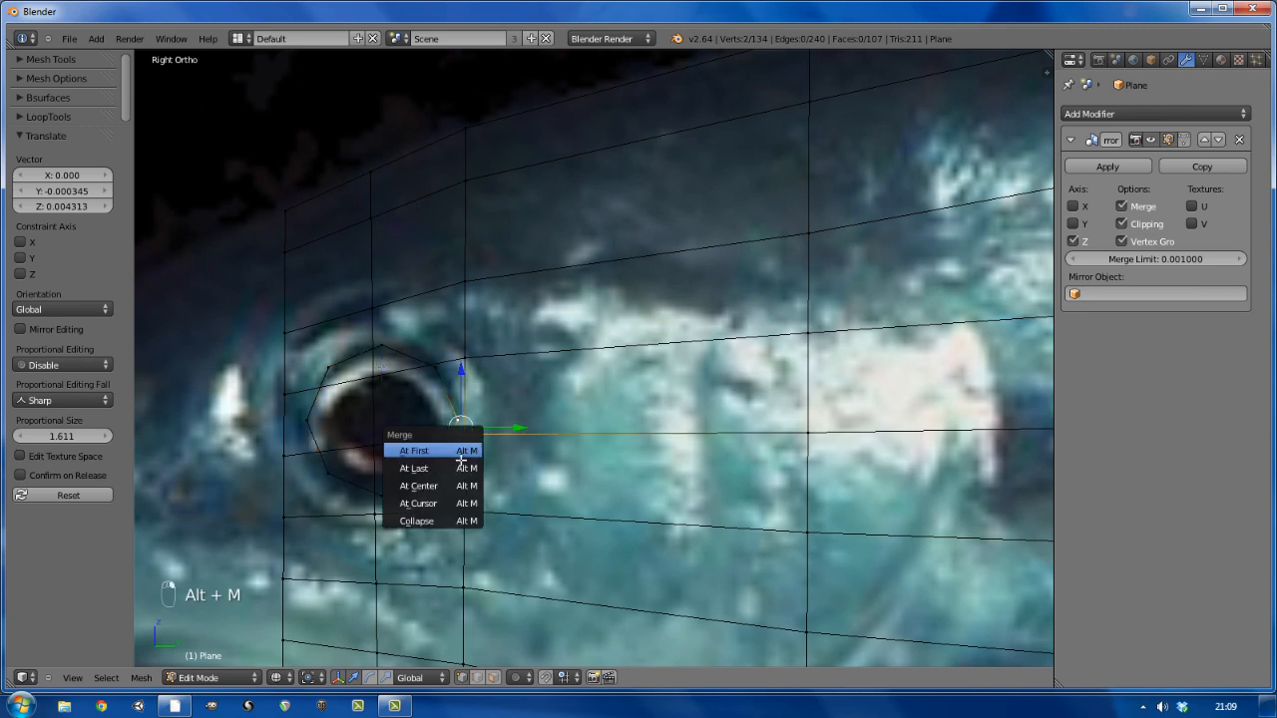
click(464, 469)
shift+right_click(465, 353)
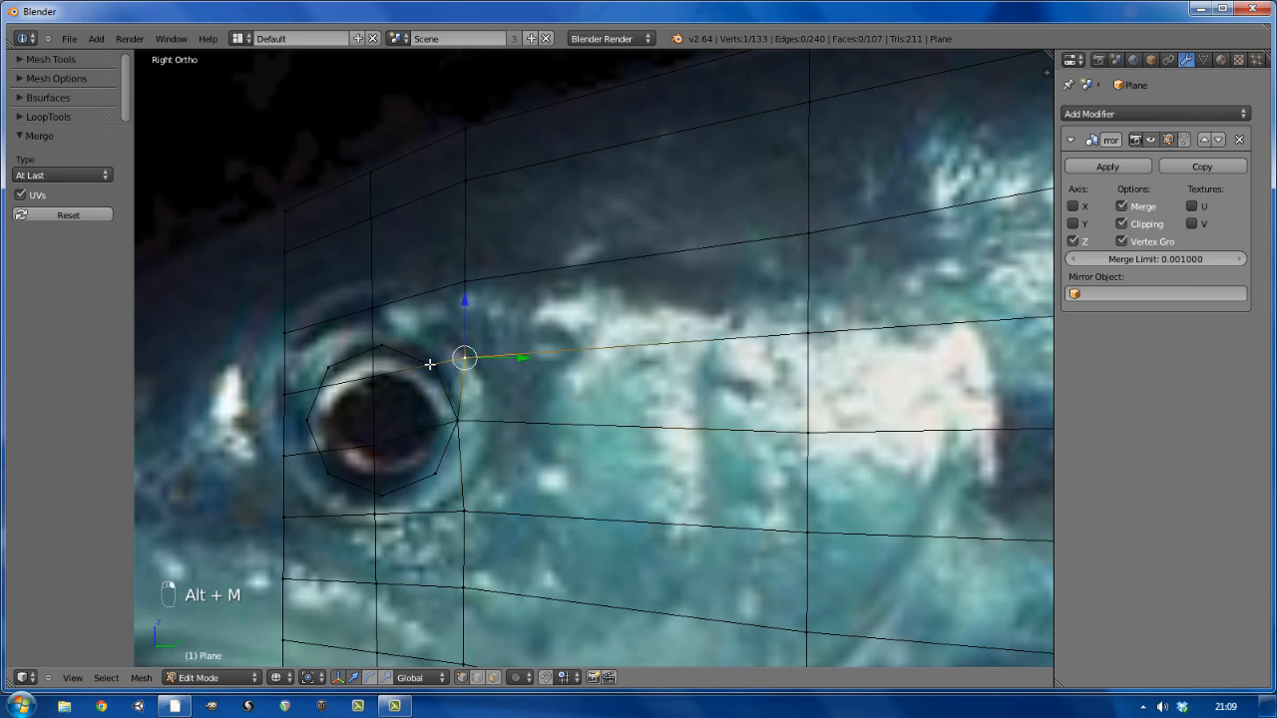
key(alt+m)
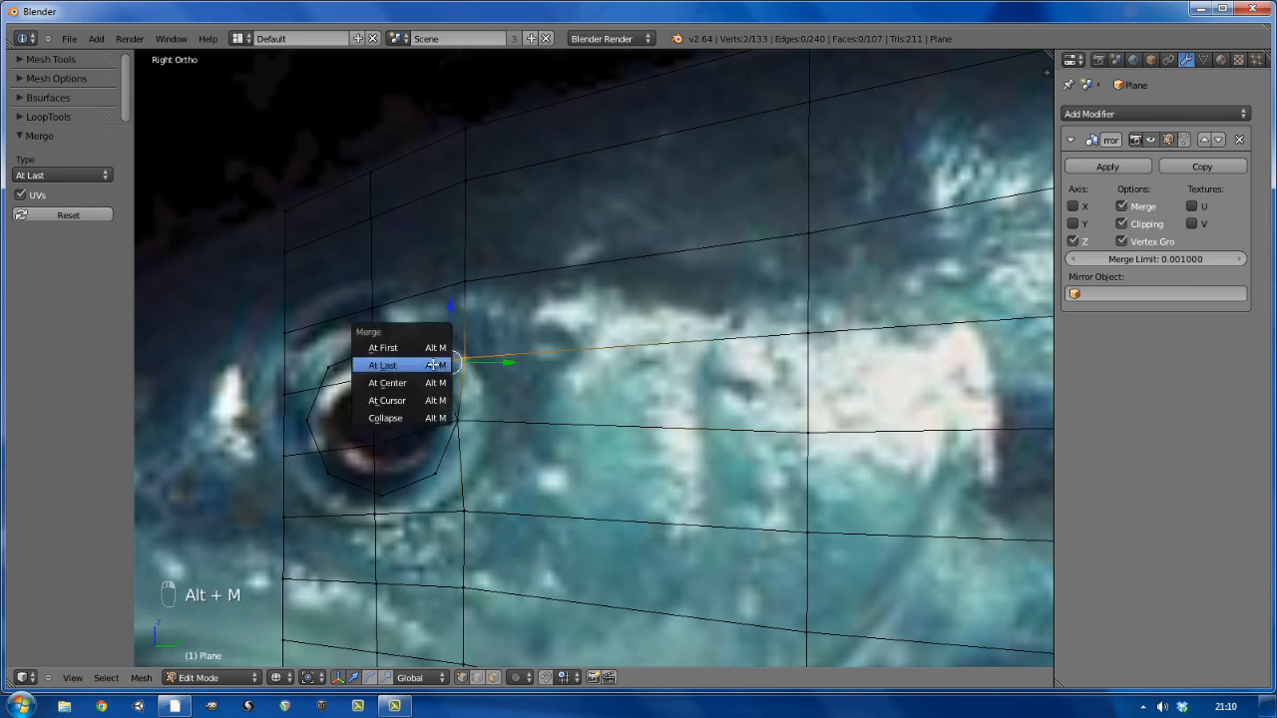
click(433, 366)
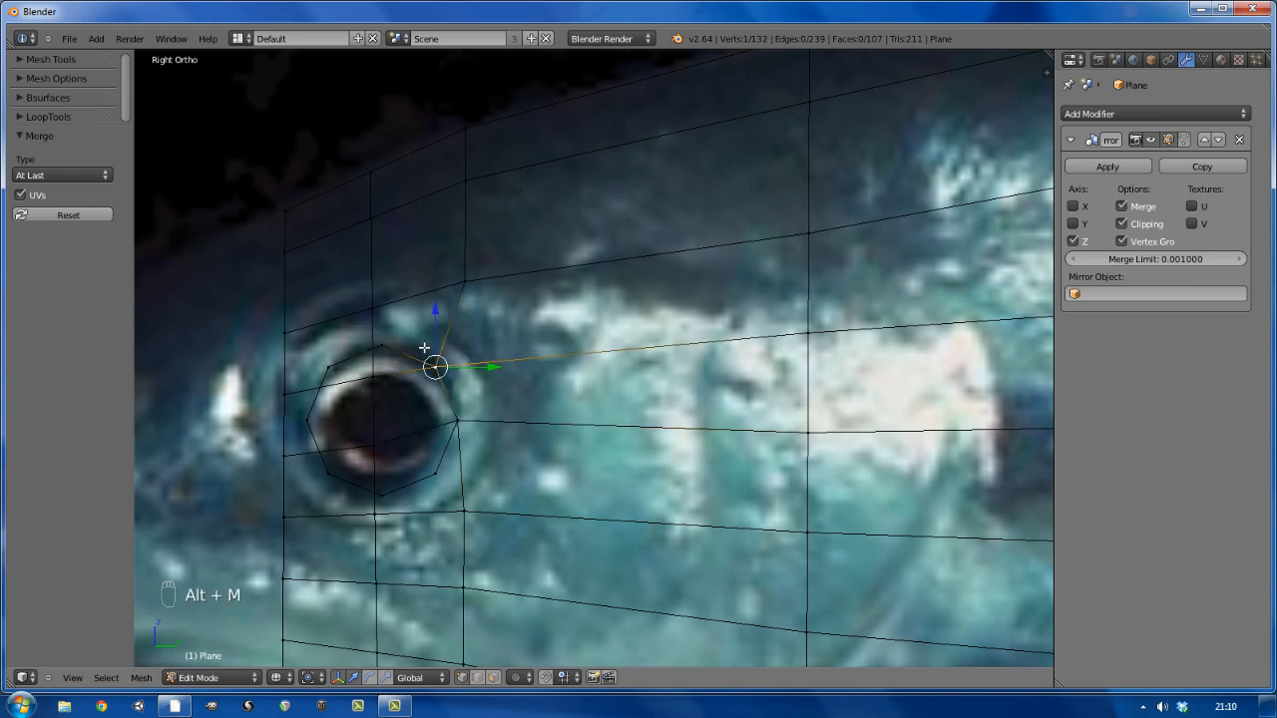
Merge the body vertices directly above and below the eye into the circle's top and bottom vertices, using At Last
right_click(374, 308)
shift+right_click(386, 344)
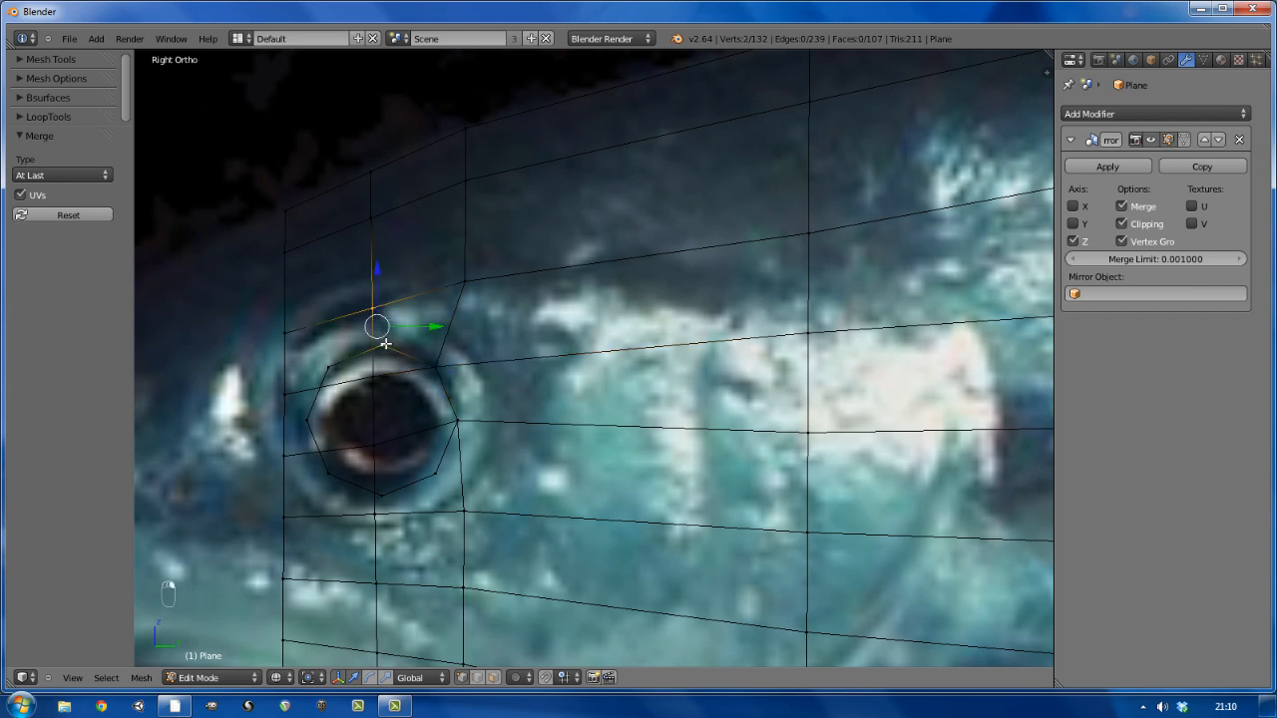
key(alt+m)
click(386, 341)
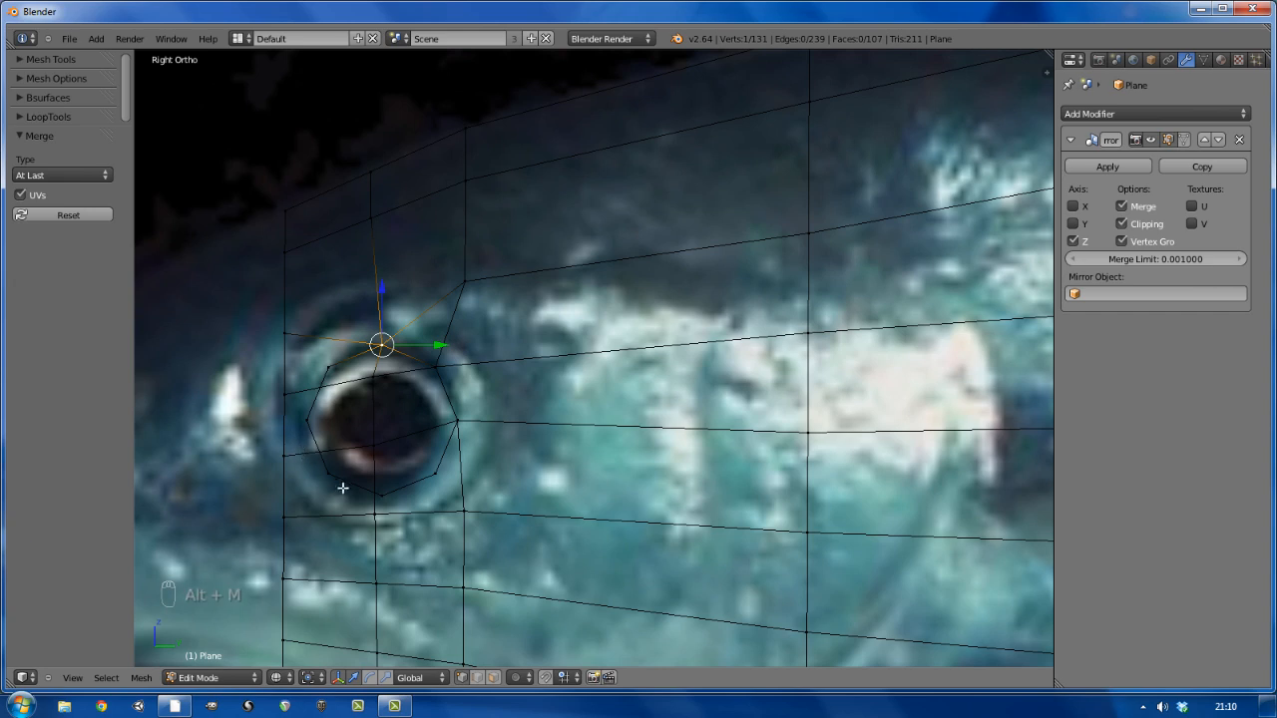
right_click(375, 514)
shift+right_click(386, 490)
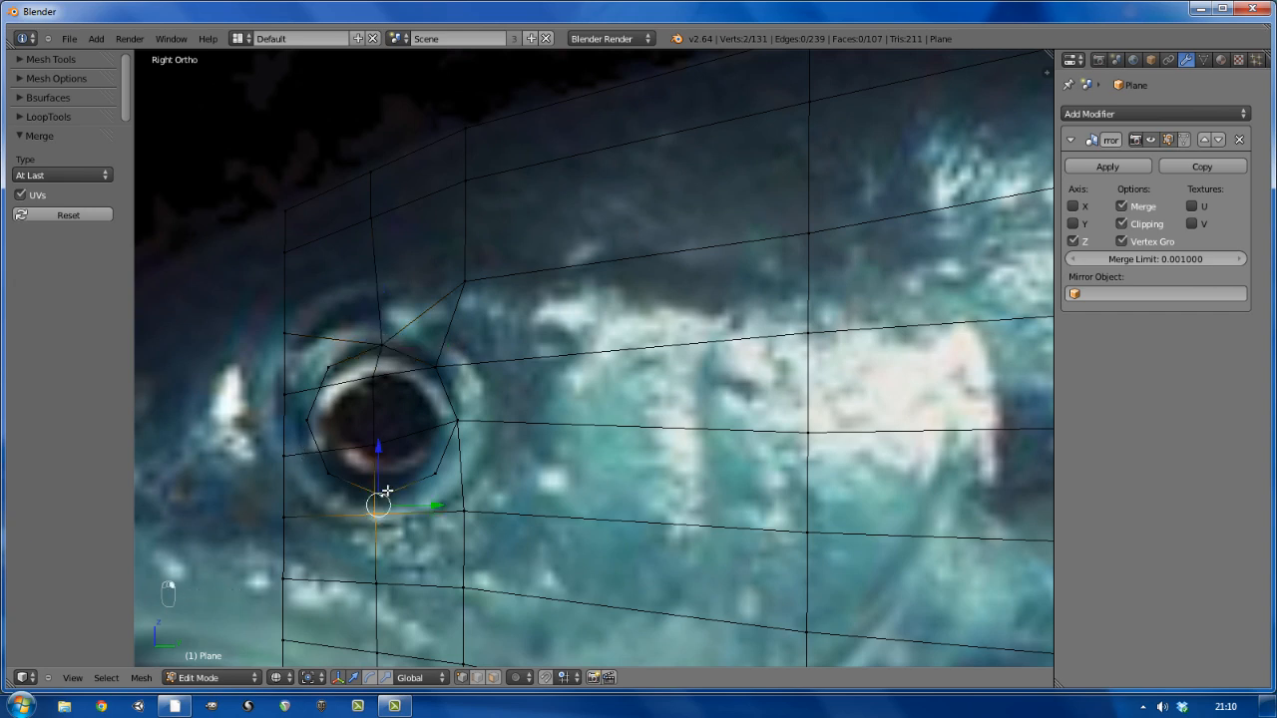
key(shift+r)
Merge the body vertices at the eye's lower rear and lower front into the nearest circle vertices, repeating the At Last merge
right_click(465, 512)
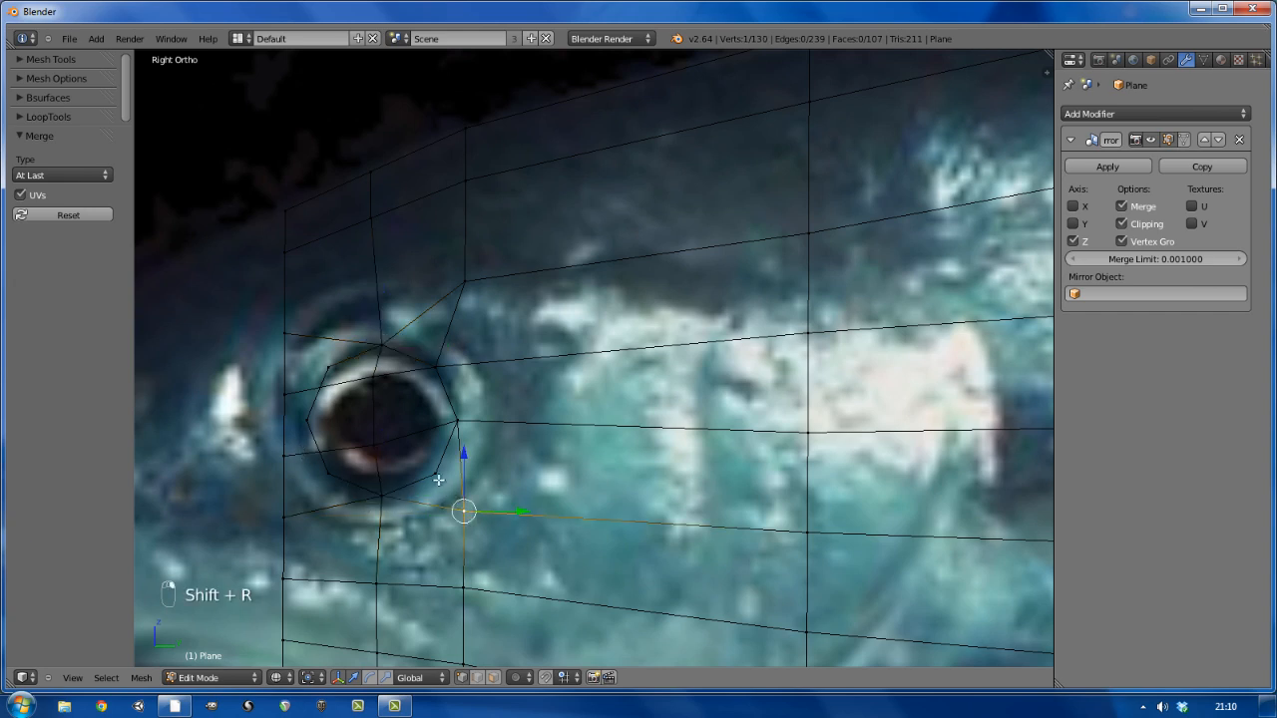
shift+right_click(436, 474)
key(shift+r)
right_click(299, 502)
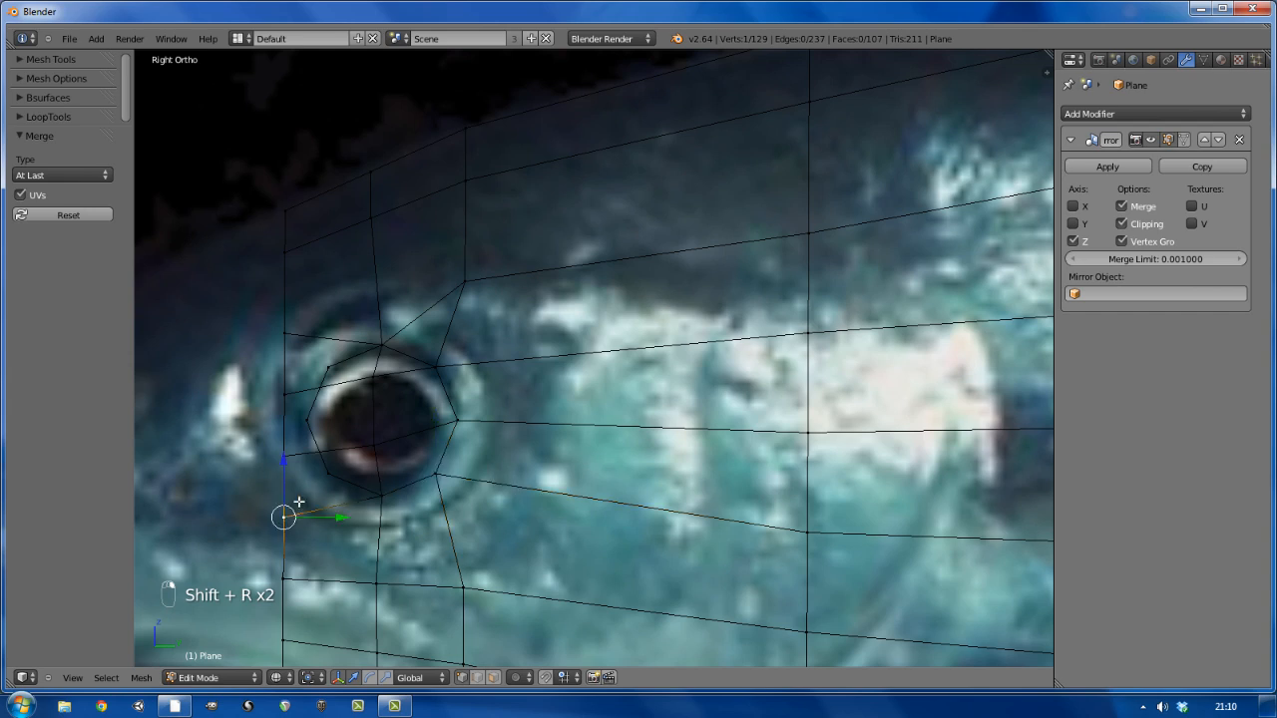
shift+right_click(328, 471)
key(shift+r)
Merge the two body vertices in front of the eye into the circle's front and upper-front vertices, repeating the At Last merge
right_click(283, 454)
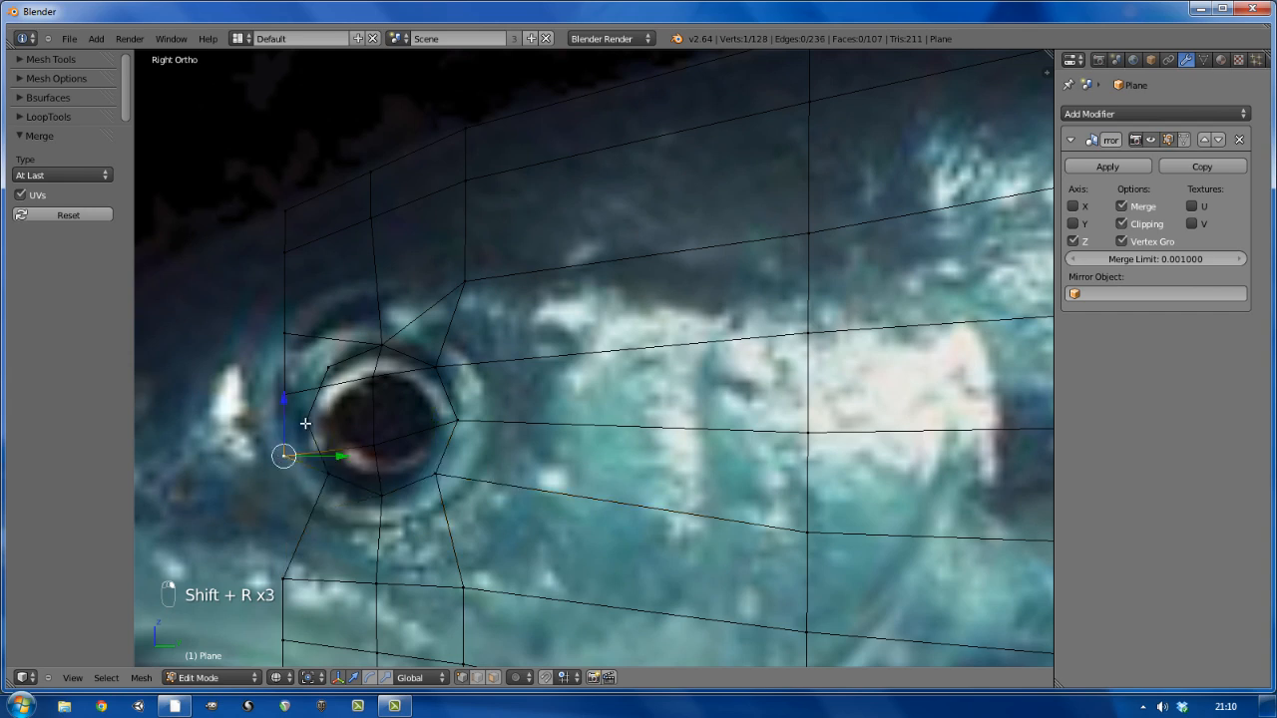
shift+right_click(306, 420)
key(shift+r)
right_click(285, 392)
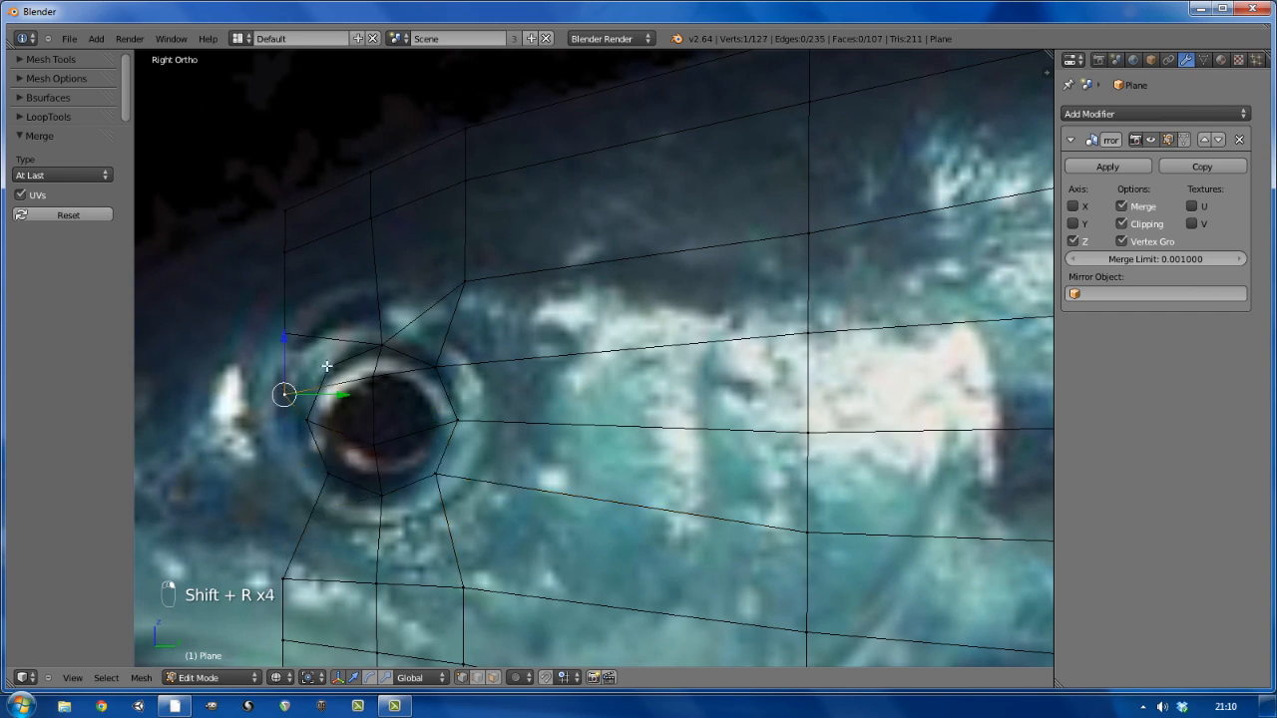
shift+right_click(328, 367)
key(shift+r)
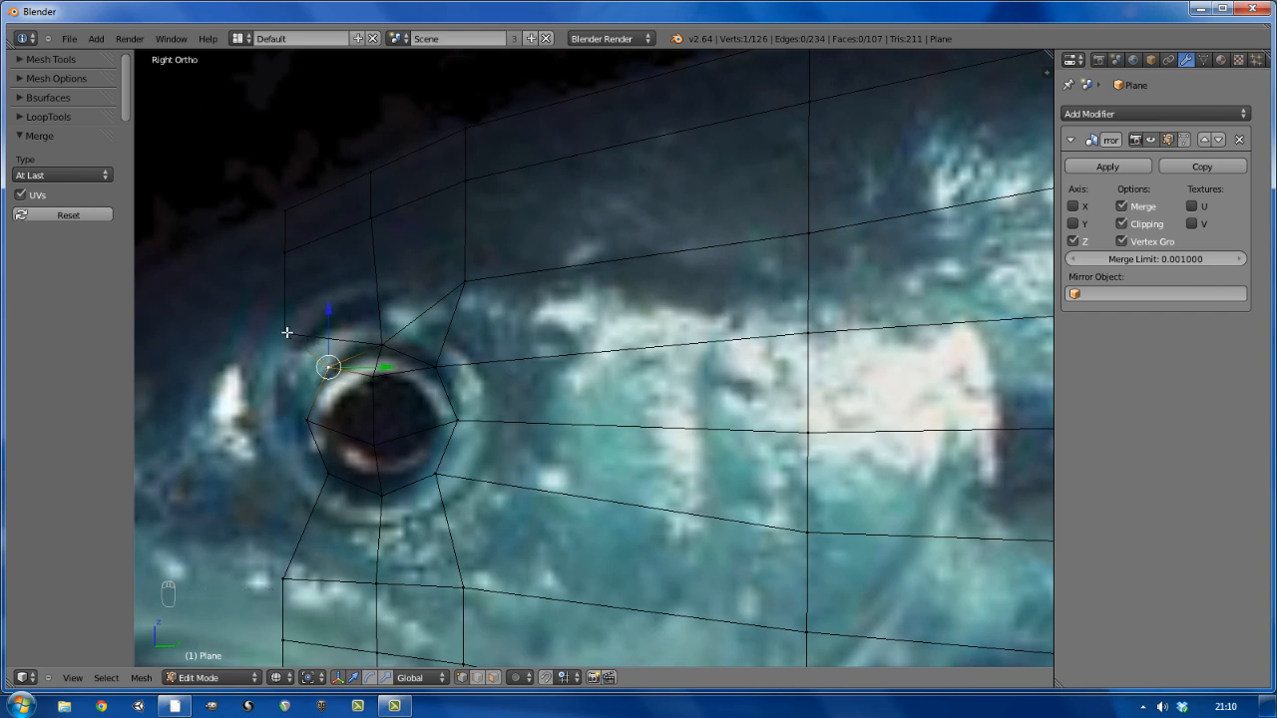
Delete the two remaining vertices inside the eye circle
right_click(373, 380)
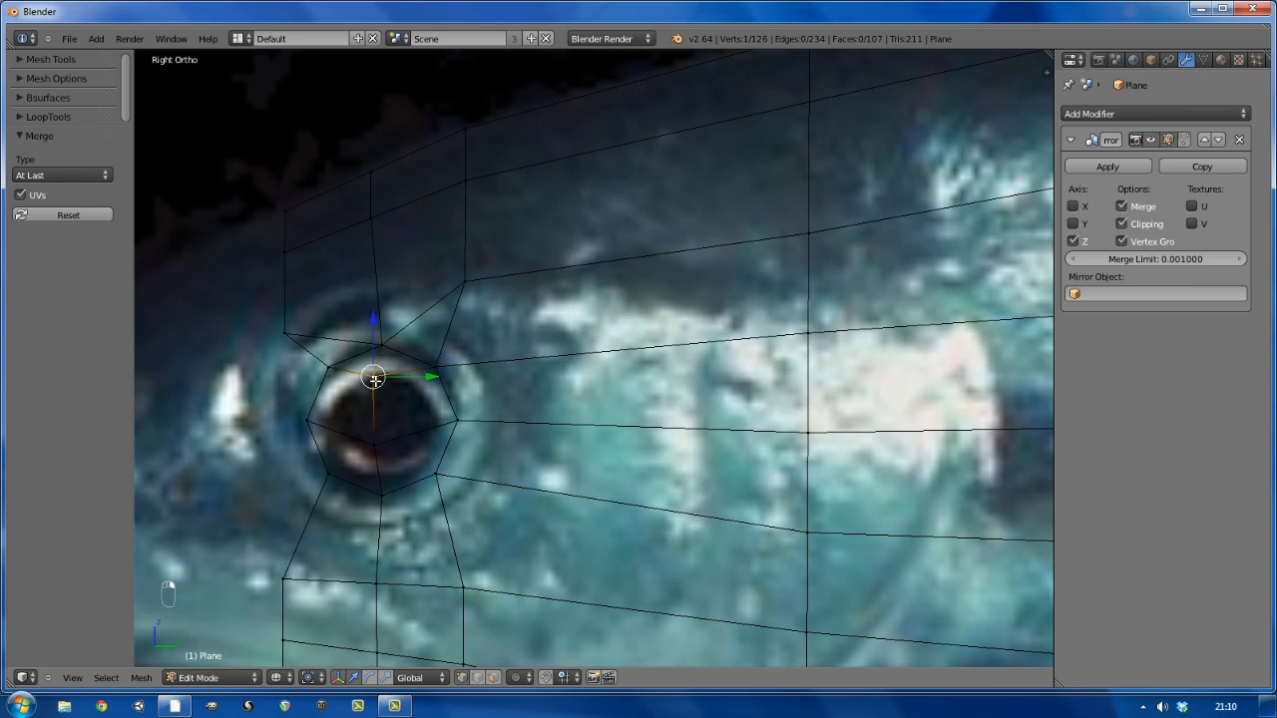
shift+right_click(377, 443)
key(x)
click(377, 443)
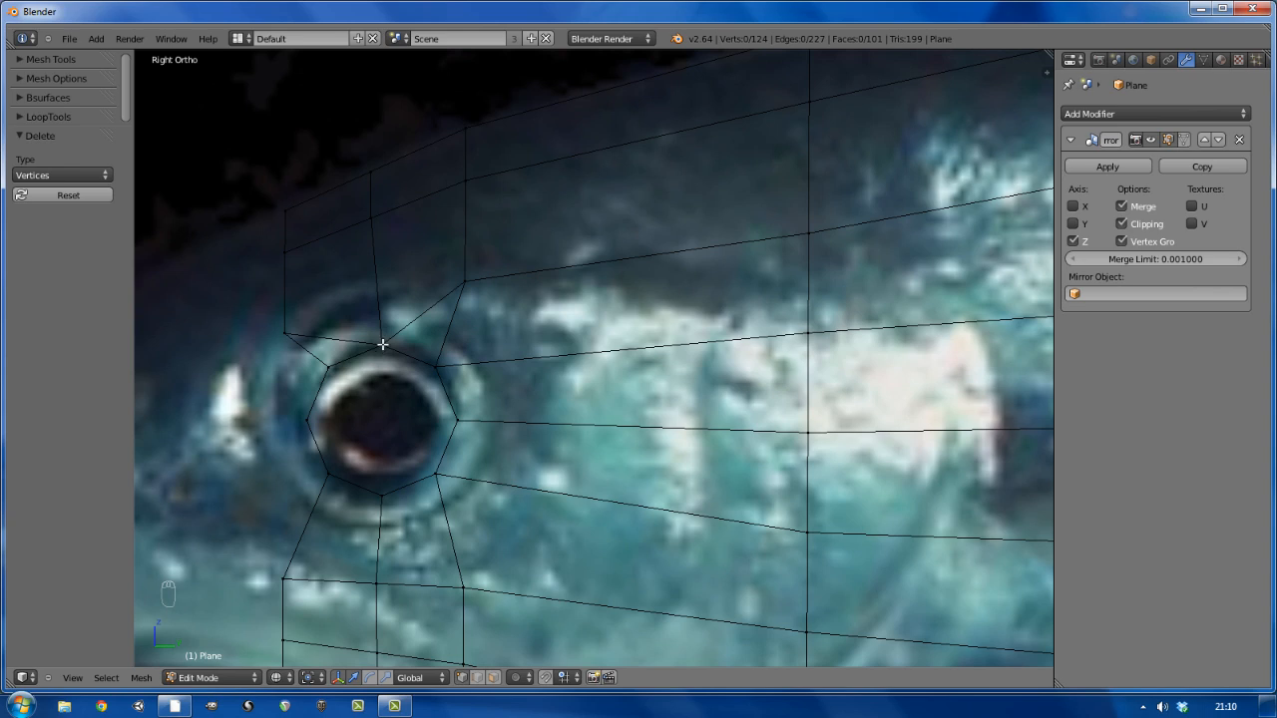
Knife-cut an edge above the eye from the vertex at its upper rear to the vertex at its upper front
key(k)
click(464, 282)
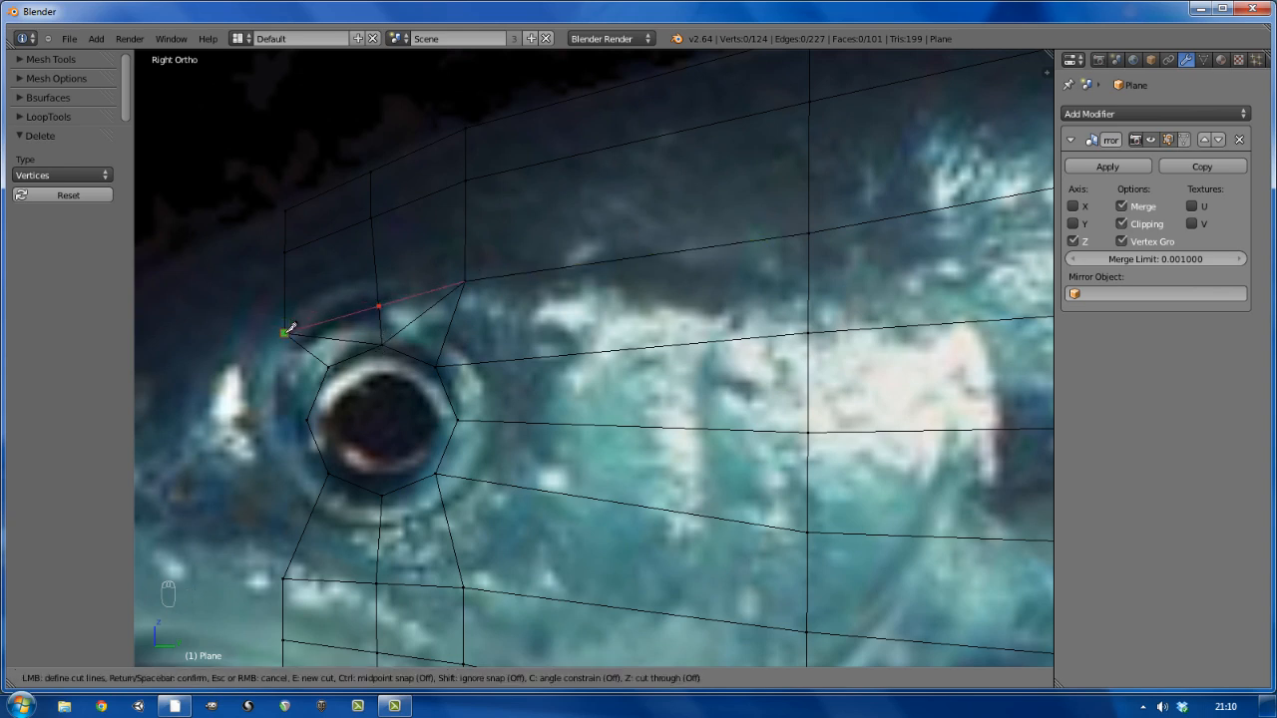
click(284, 333)
key(Return)
Replace the triangles between the new cut and the top of the eye circle with one quad face on the front and rear sides
right_click(376, 308)
shift+right_click(386, 339)
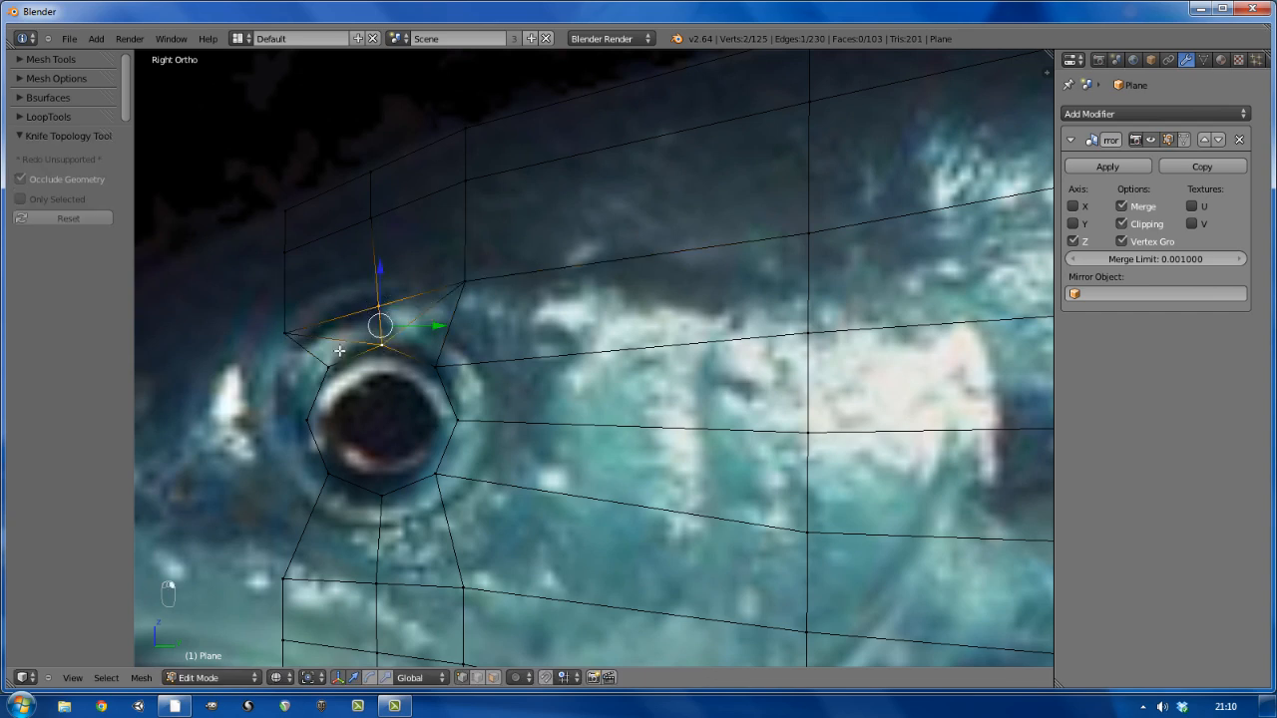
shift+right_click(331, 365)
shift+right_click(285, 333)
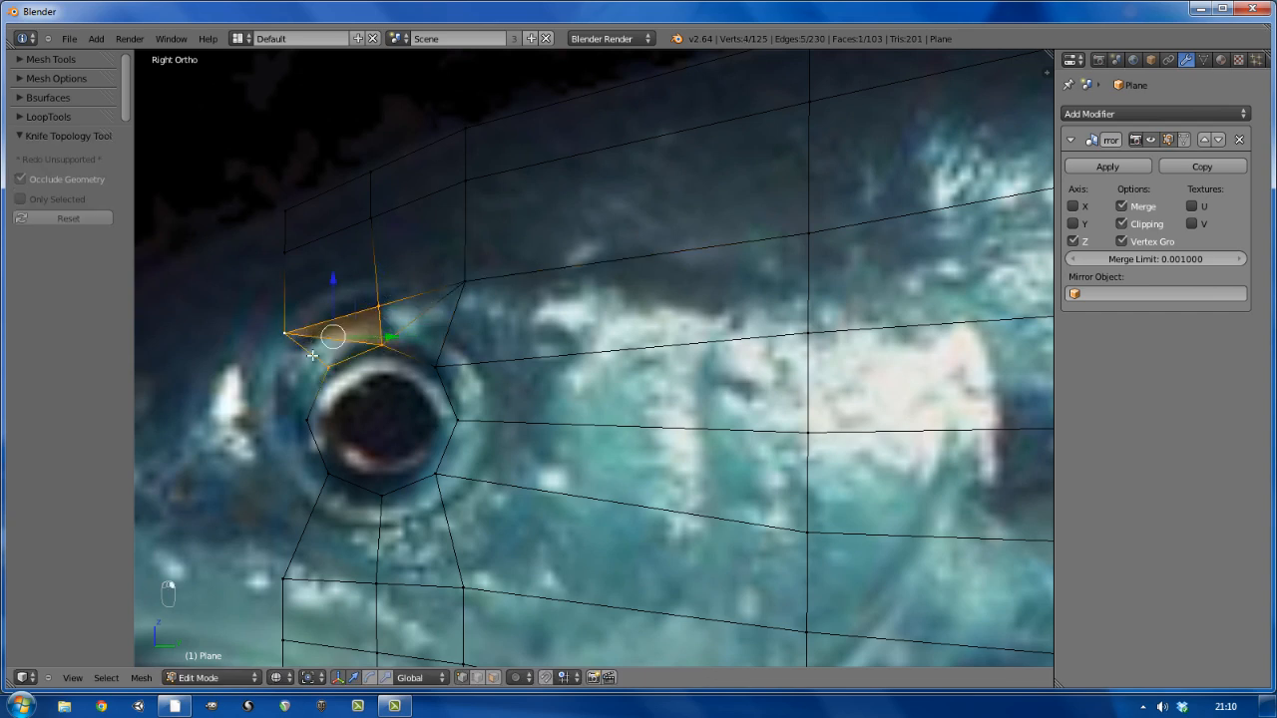
key(f)
key(f)
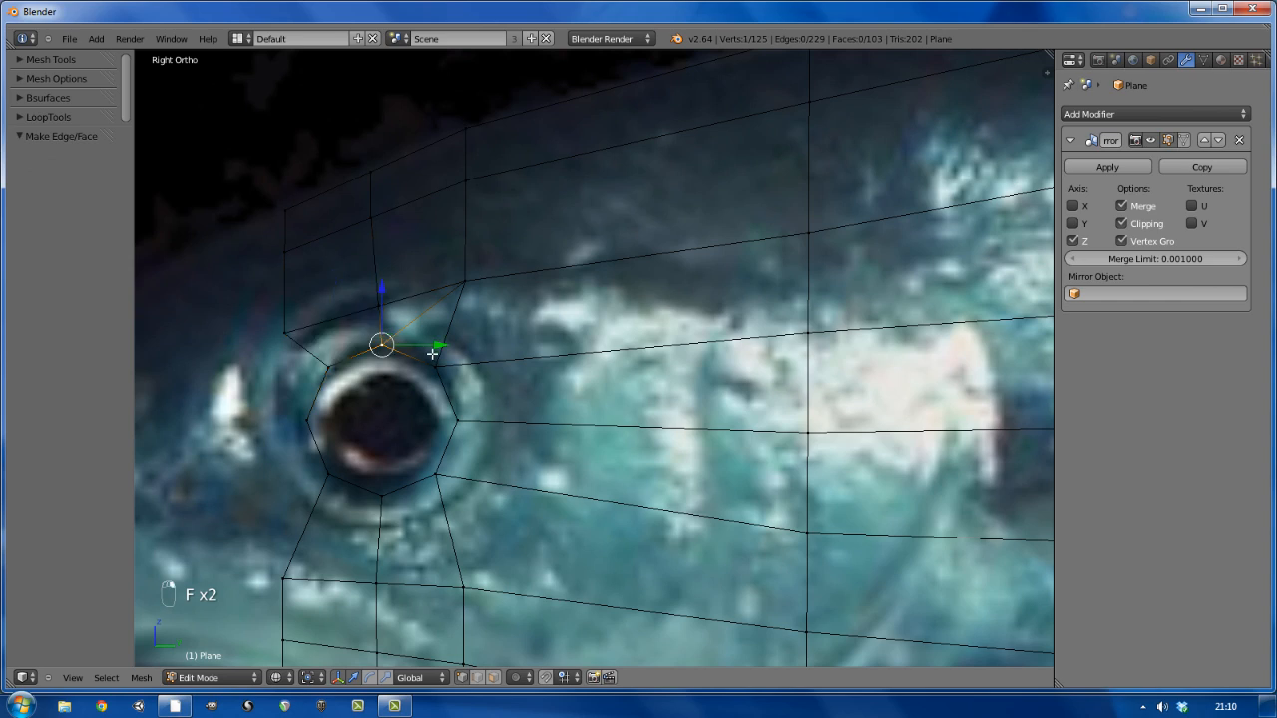
key(f)
key(f)
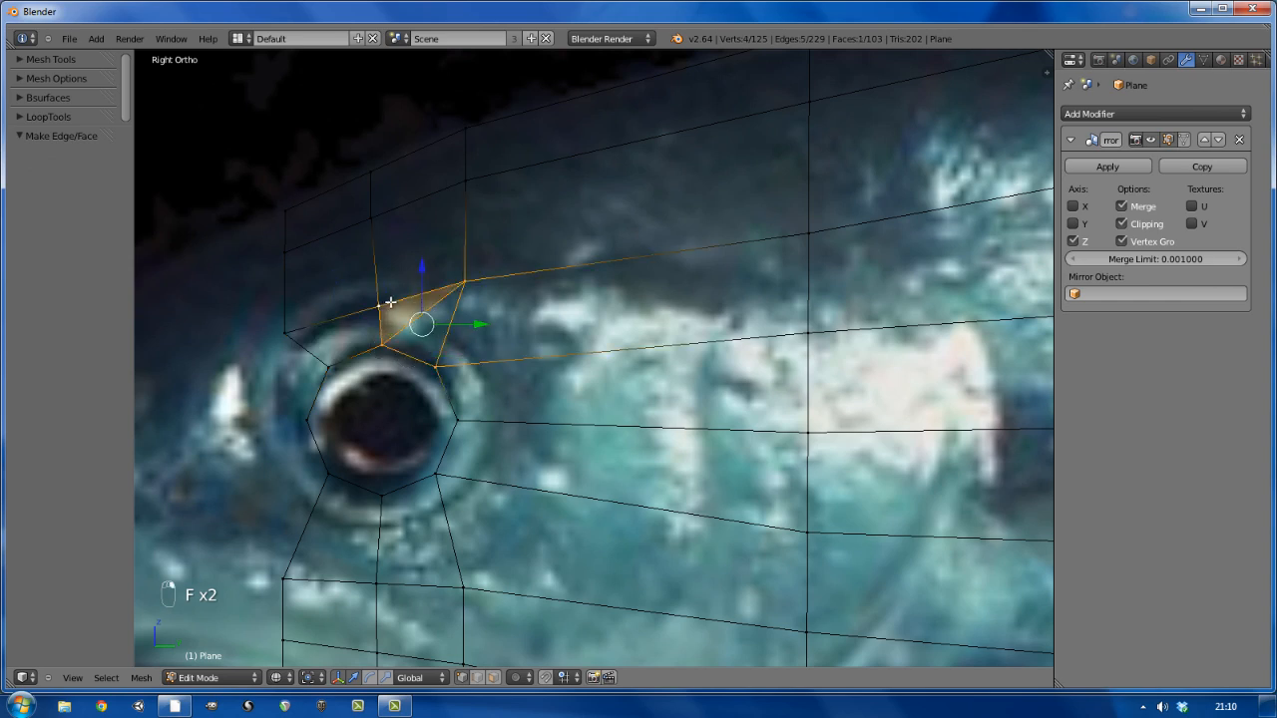
Hide the tool shelf and fill the gap in front of the eye with a five-vertex face
key(t)
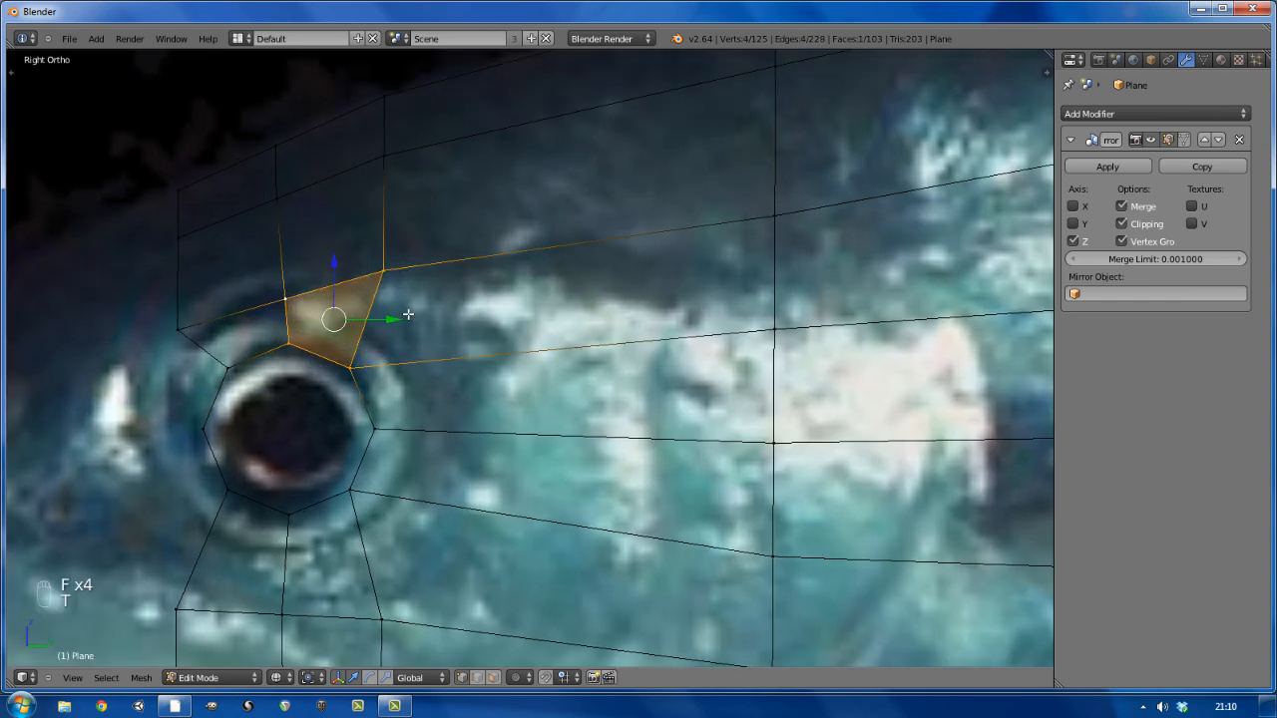
key(a)
shift+middle_drag(322, 437, 406, 374)
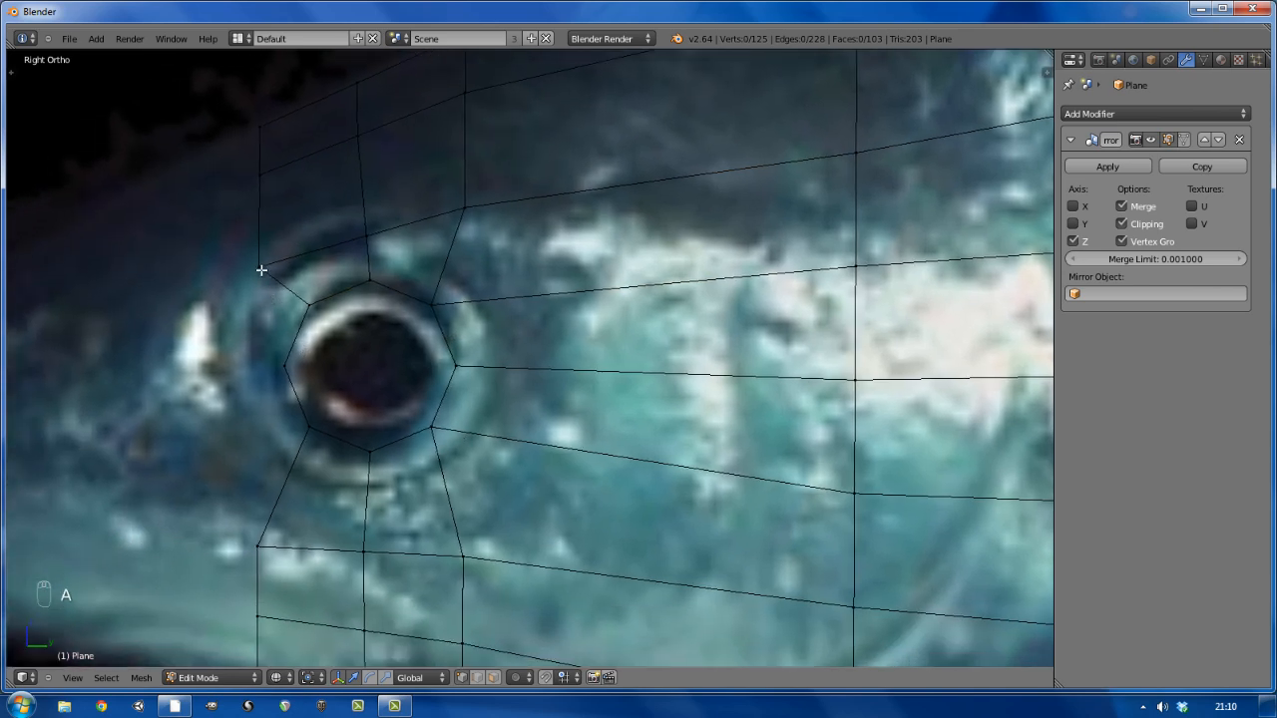
key(k)
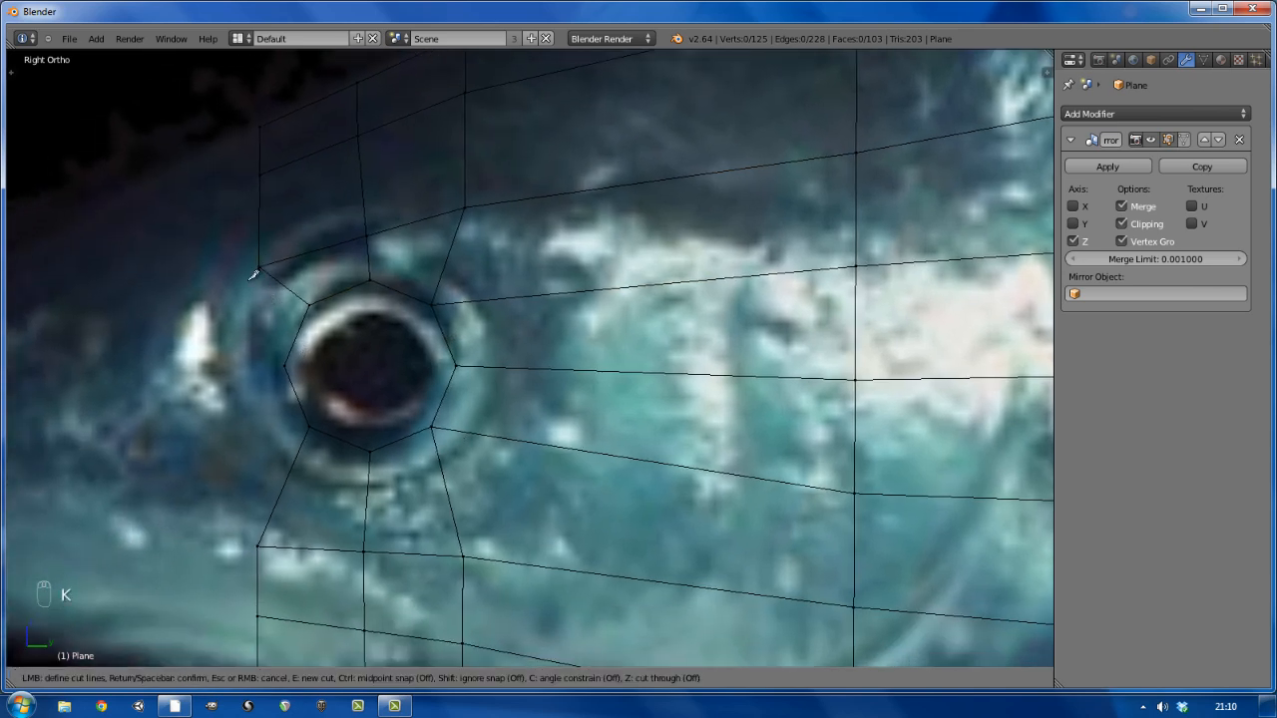
right_click(261, 267)
right_click(259, 266)
shift+right_click(252, 545)
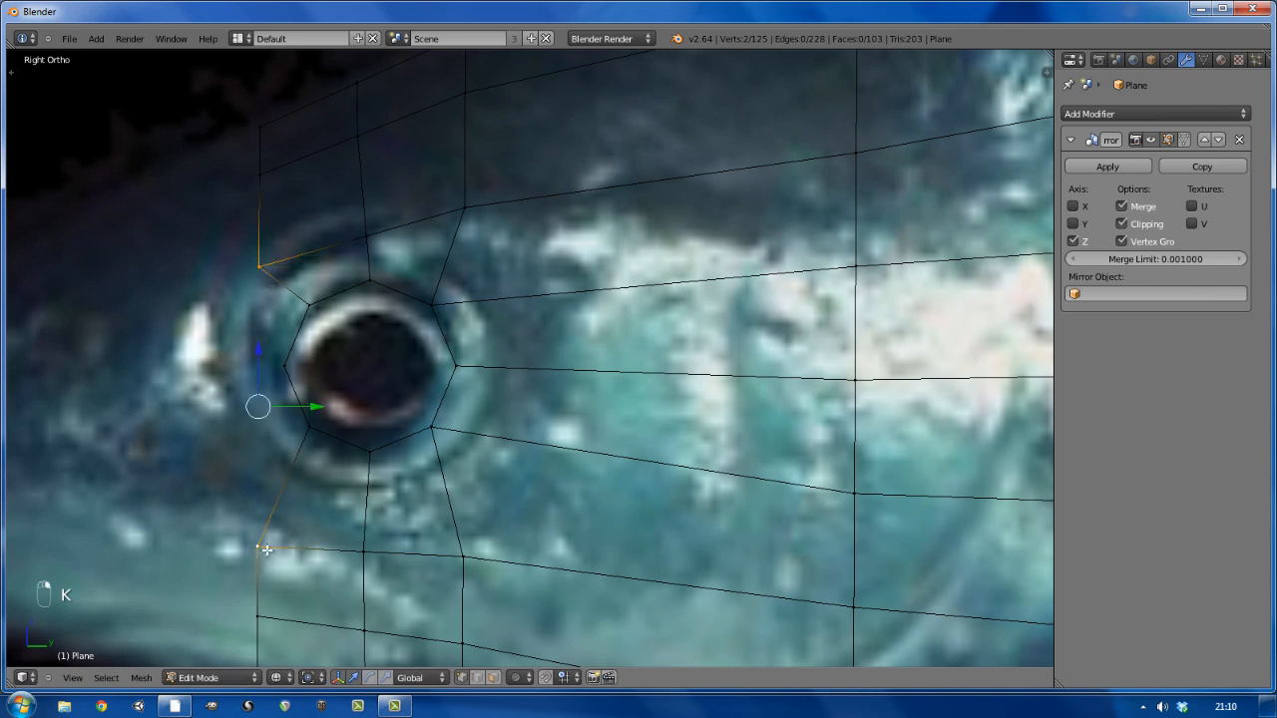
shift+right_click(309, 426)
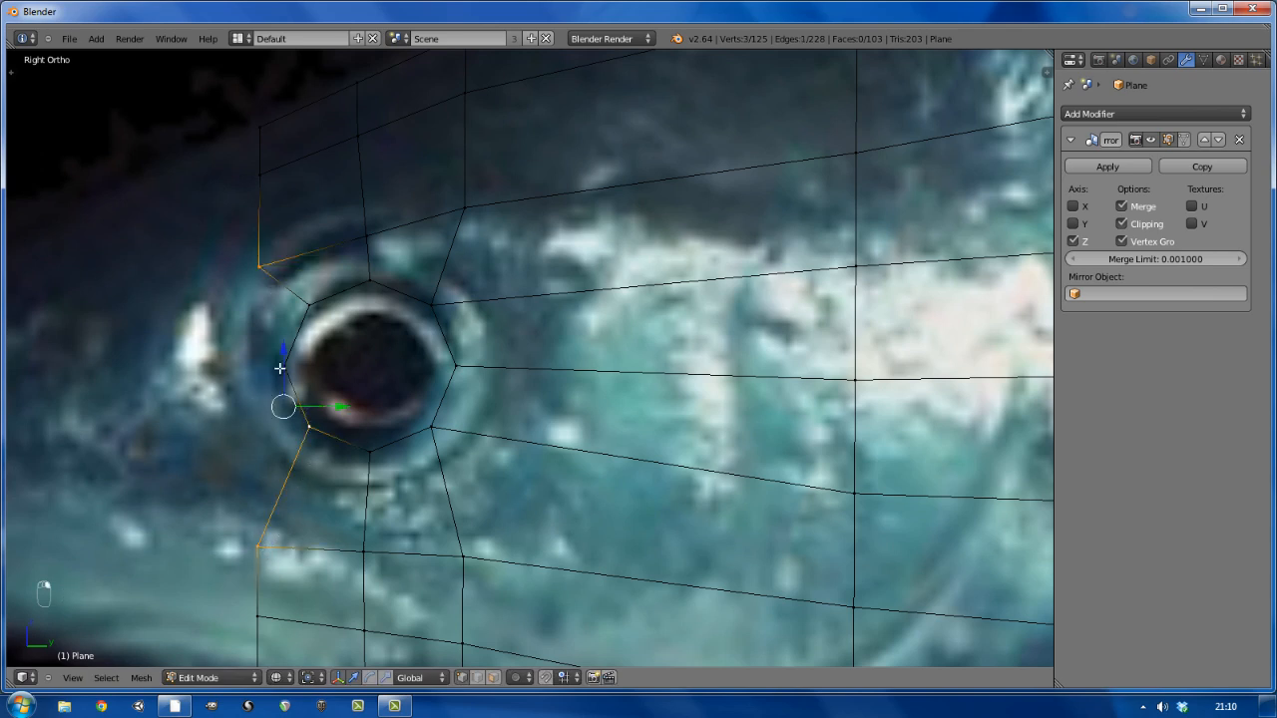
shift+right_click(286, 366)
shift+right_click(306, 297)
key(f)
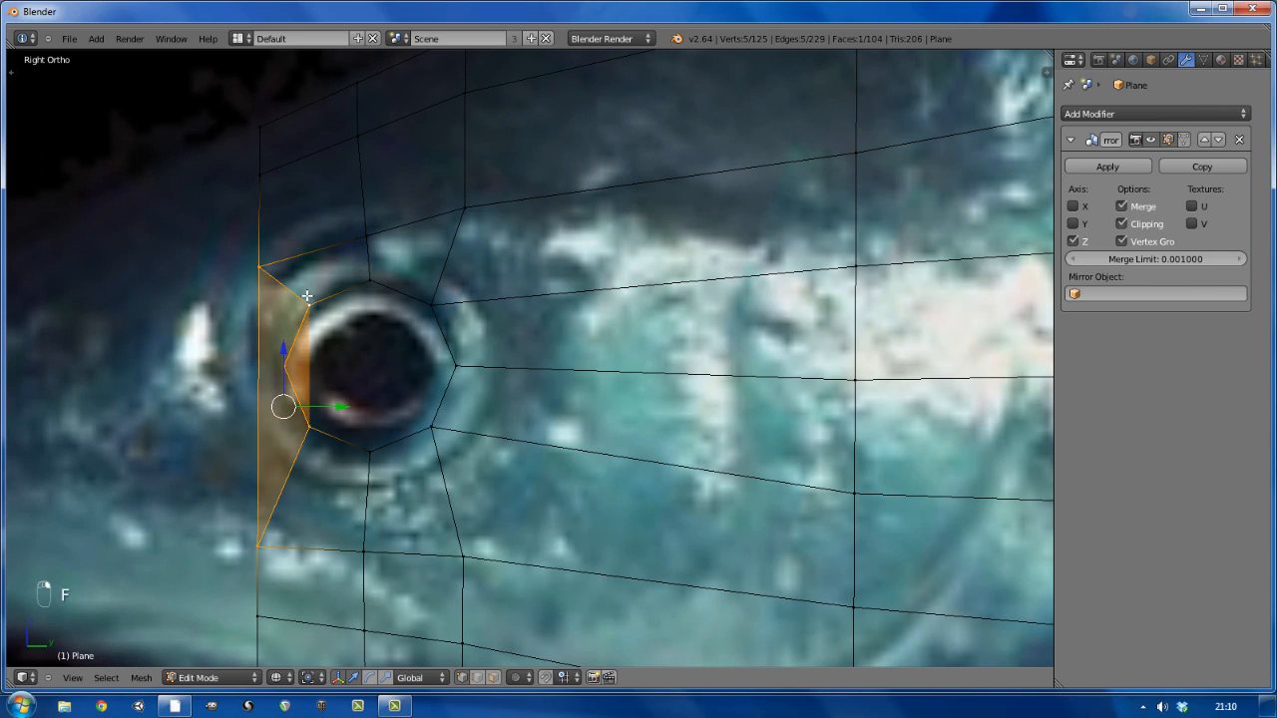
Knife-cut two edges from the front of the eye rim to the straight front edge of the head mesh
key(k)
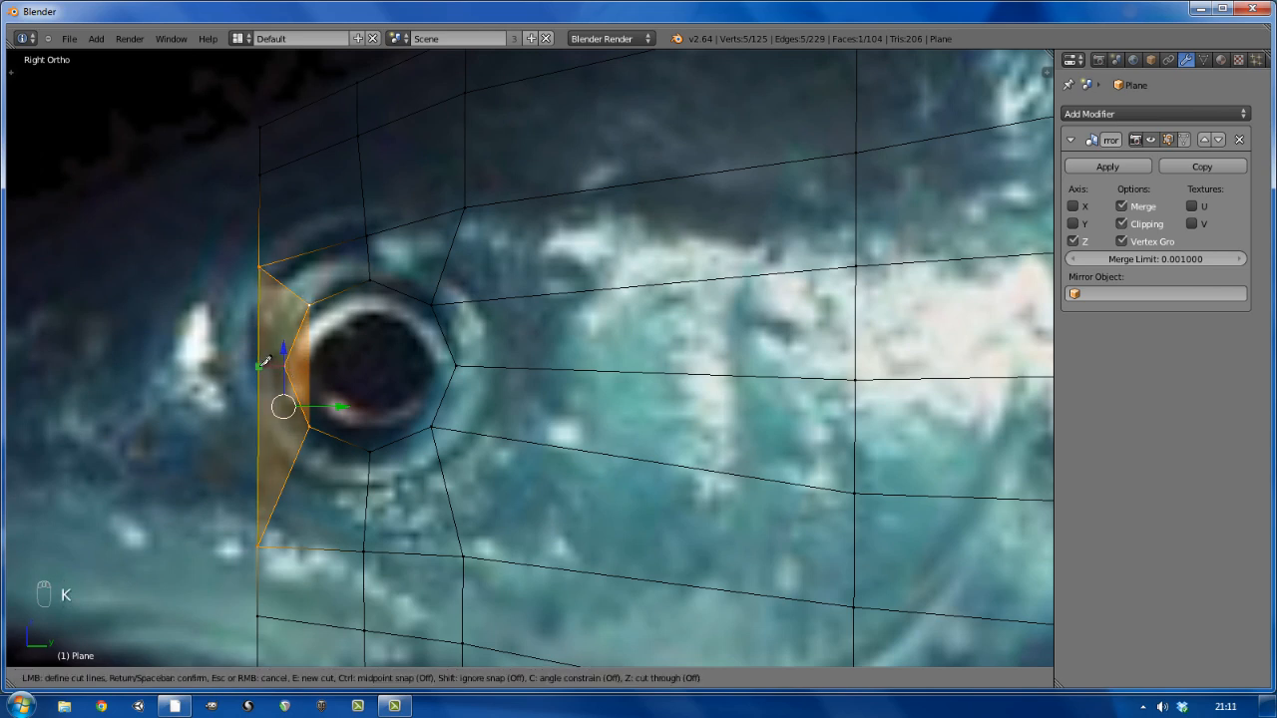
click(260, 365)
key(Return)
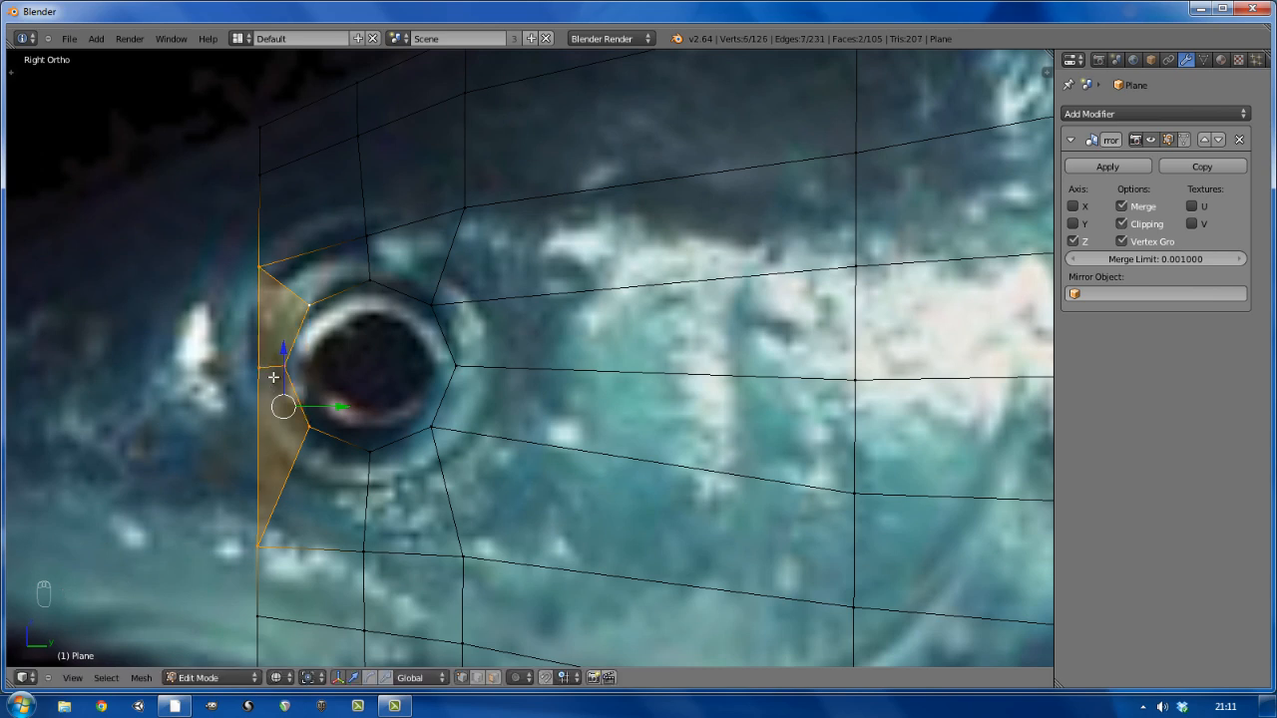
key(a)
scroll(279, 360, down, 2)
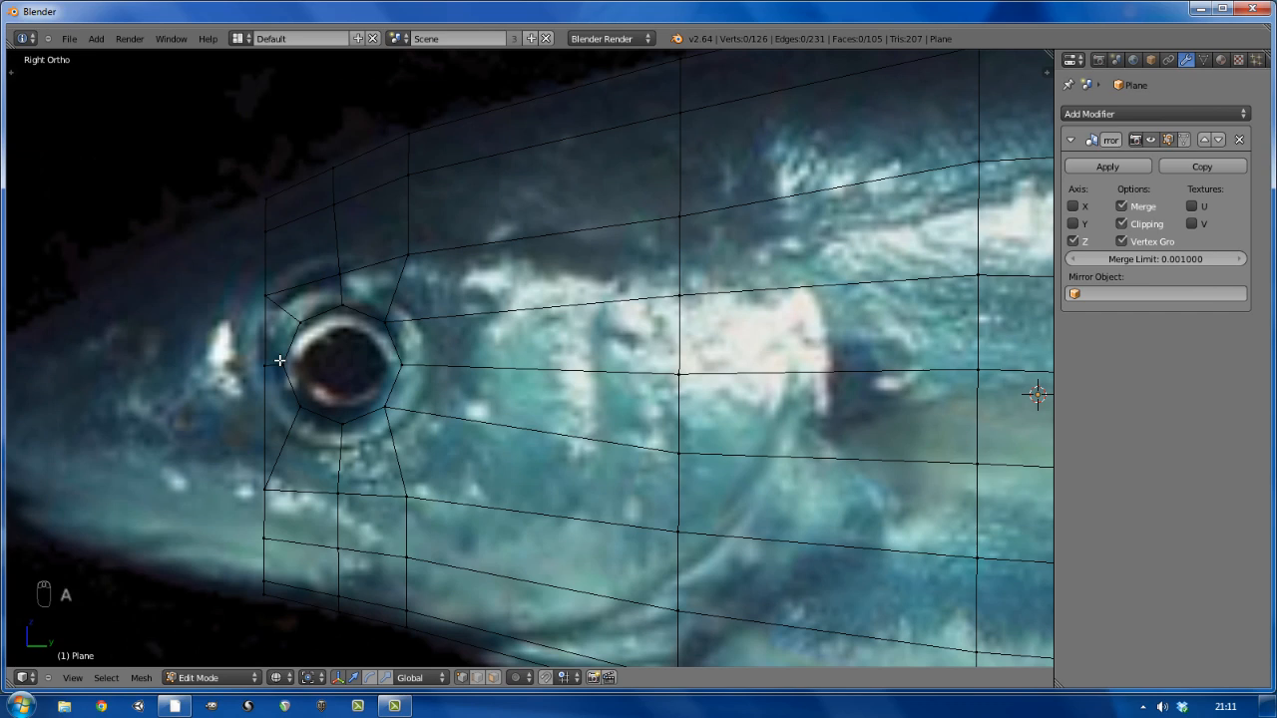
key(k)
click(297, 406)
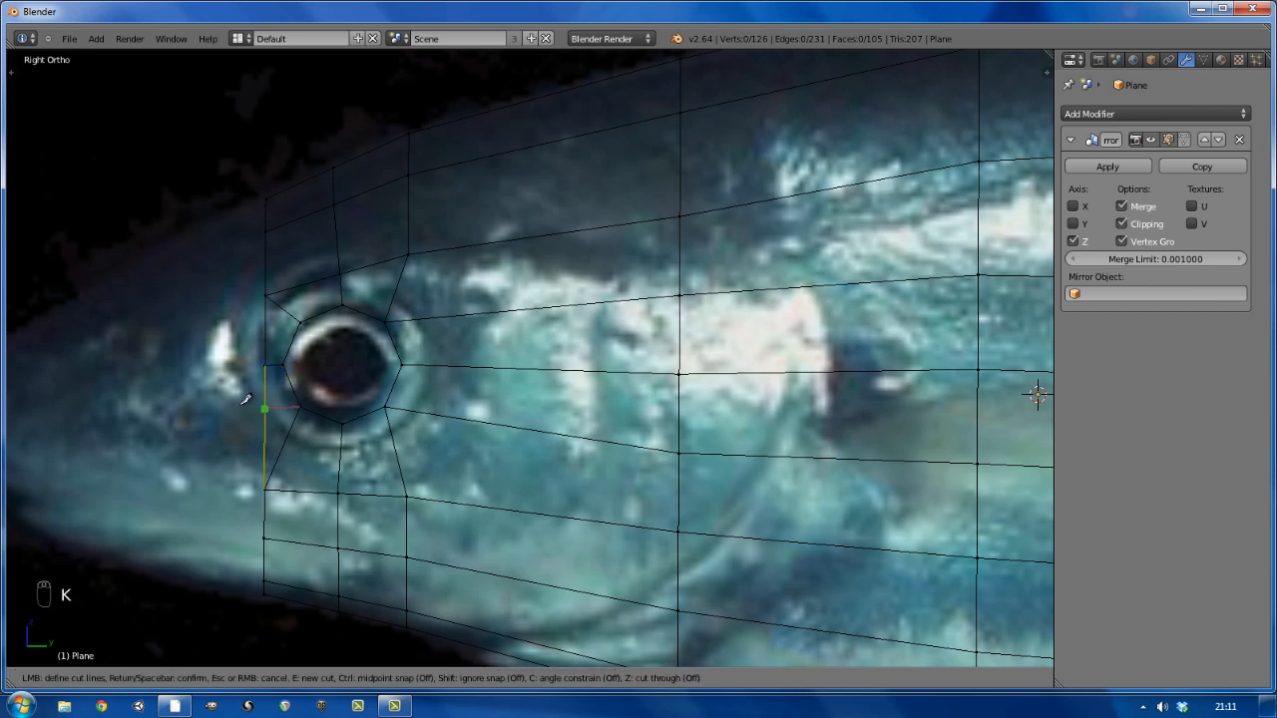
click(273, 405)
key(Return)
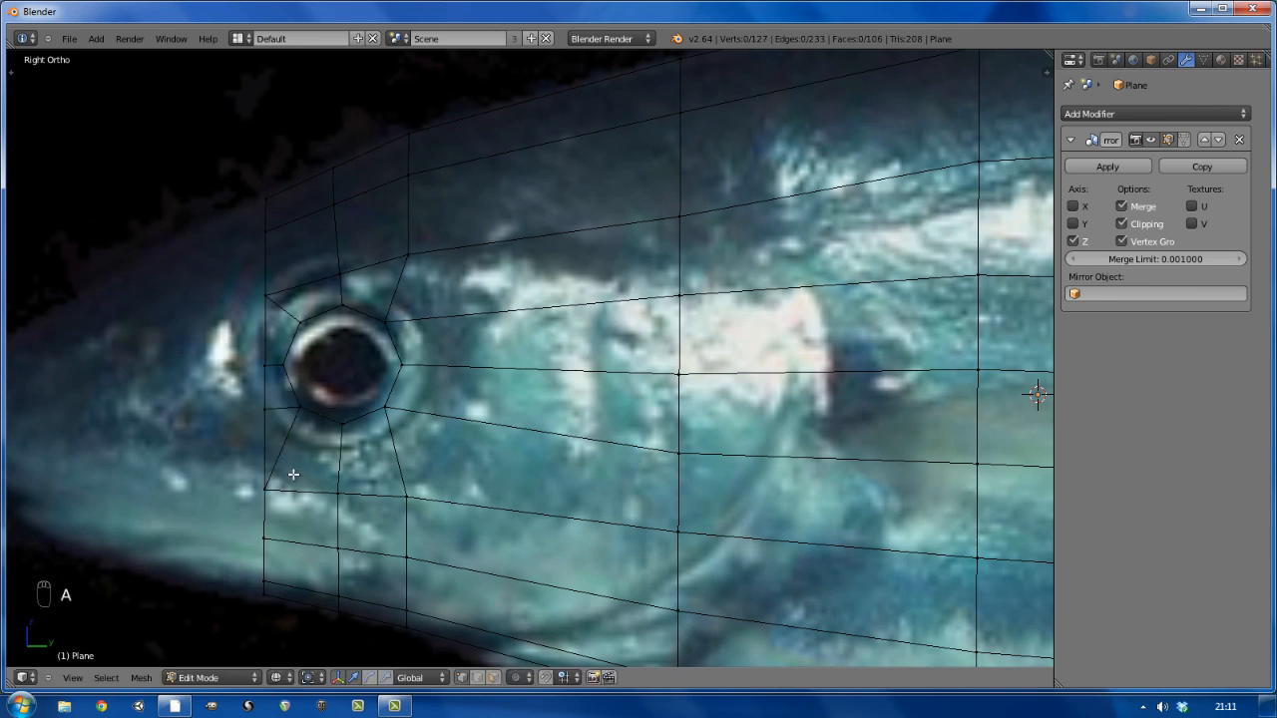
Select the seven upper vertices of the head's front edge and extrude them forward towards the snout
right_click(263, 538)
shift+right_click(264, 491)
shift+right_click(265, 409)
shift+right_click(264, 366)
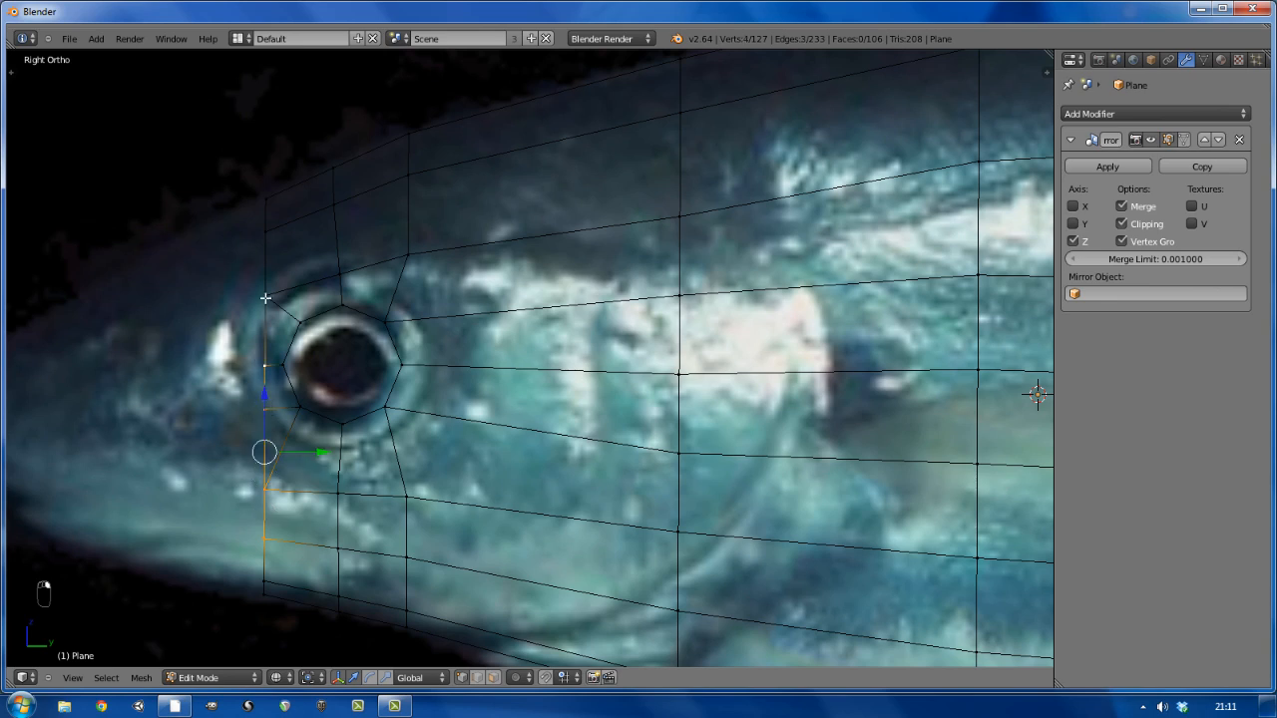
shift+right_click(265, 295)
shift+right_click(259, 228)
shift+right_click(259, 203)
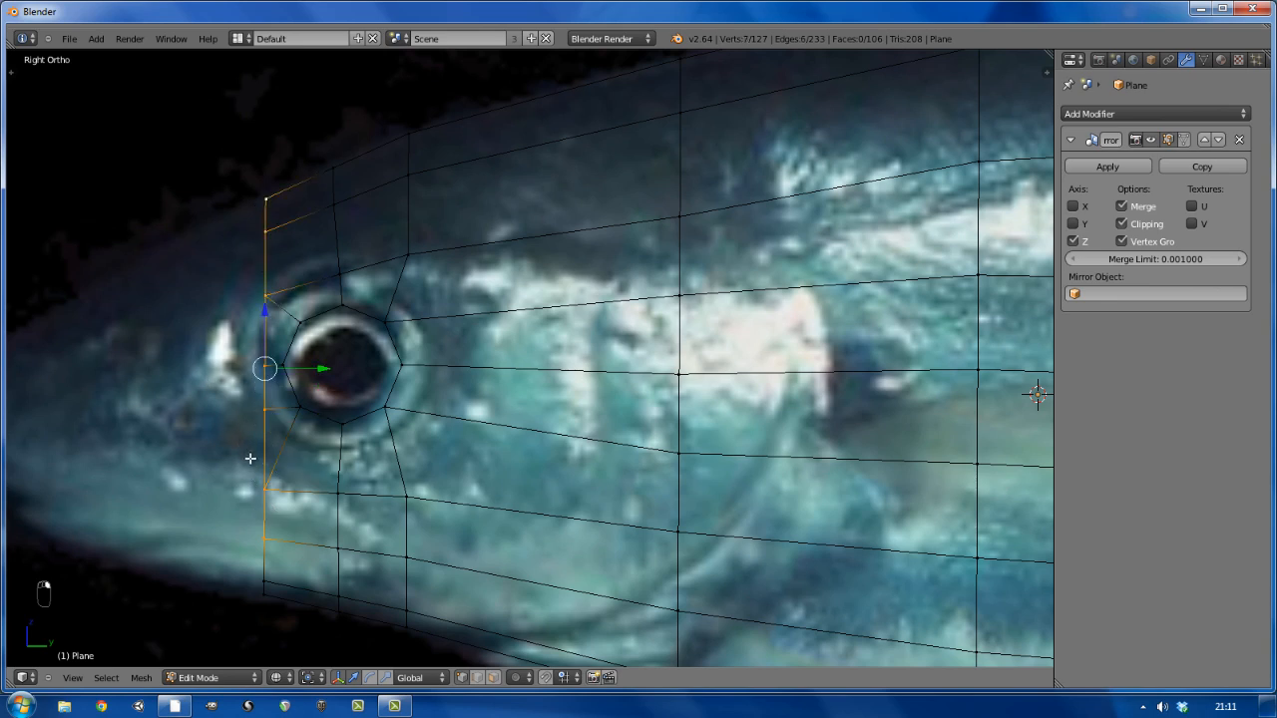
key(e)
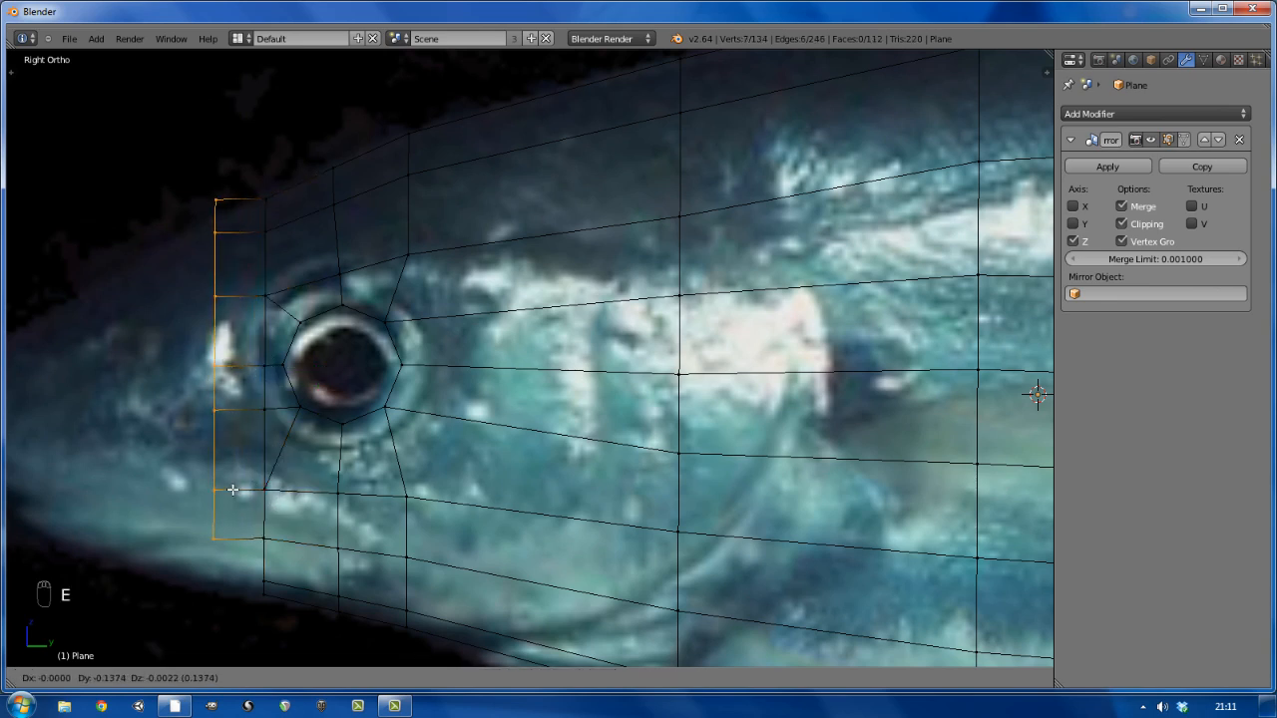
click(206, 489)
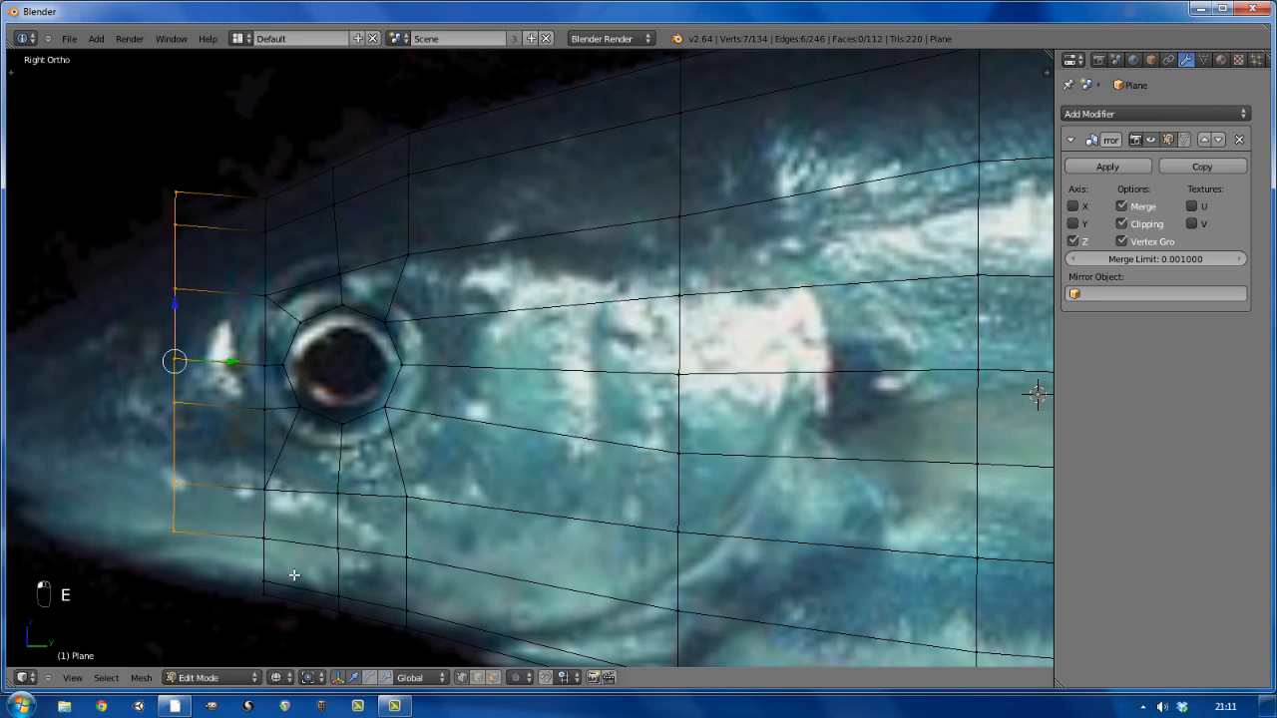
Scale the extruded edge to about 0.81 and lower it vertically to fit the fish's outline
key(s)
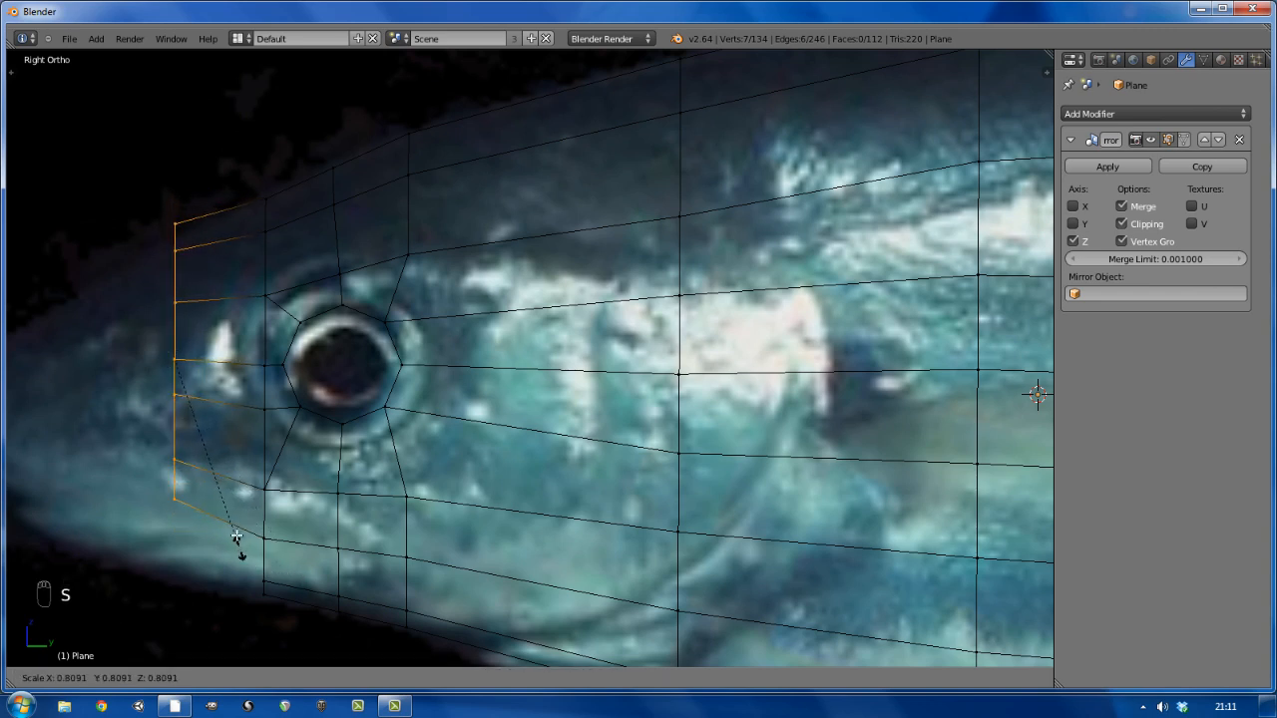
click(237, 542)
drag(175, 300, 173, 324)
Extrude the front edge again about 0.27 forward towards the snout tip
scroll(102, 392, down, 2)
shift+middle_drag(123, 399, 303, 420)
scroll(321, 422, up, 1)
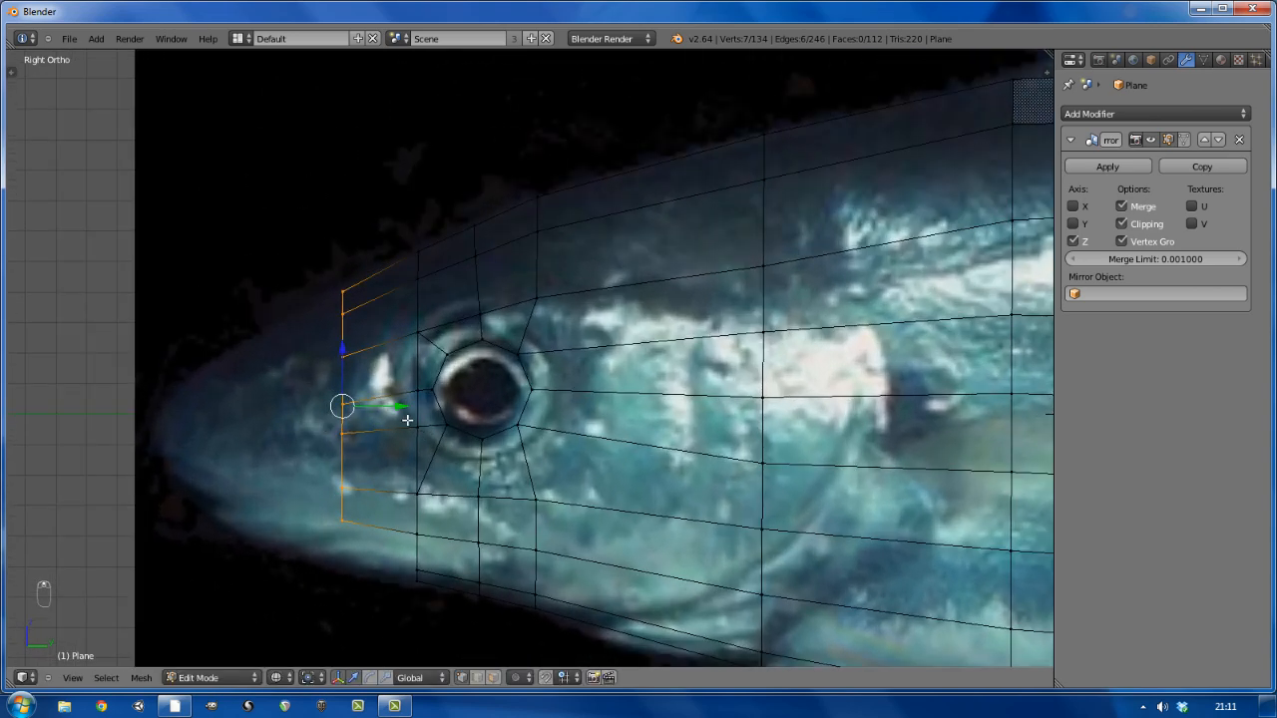
key(e)
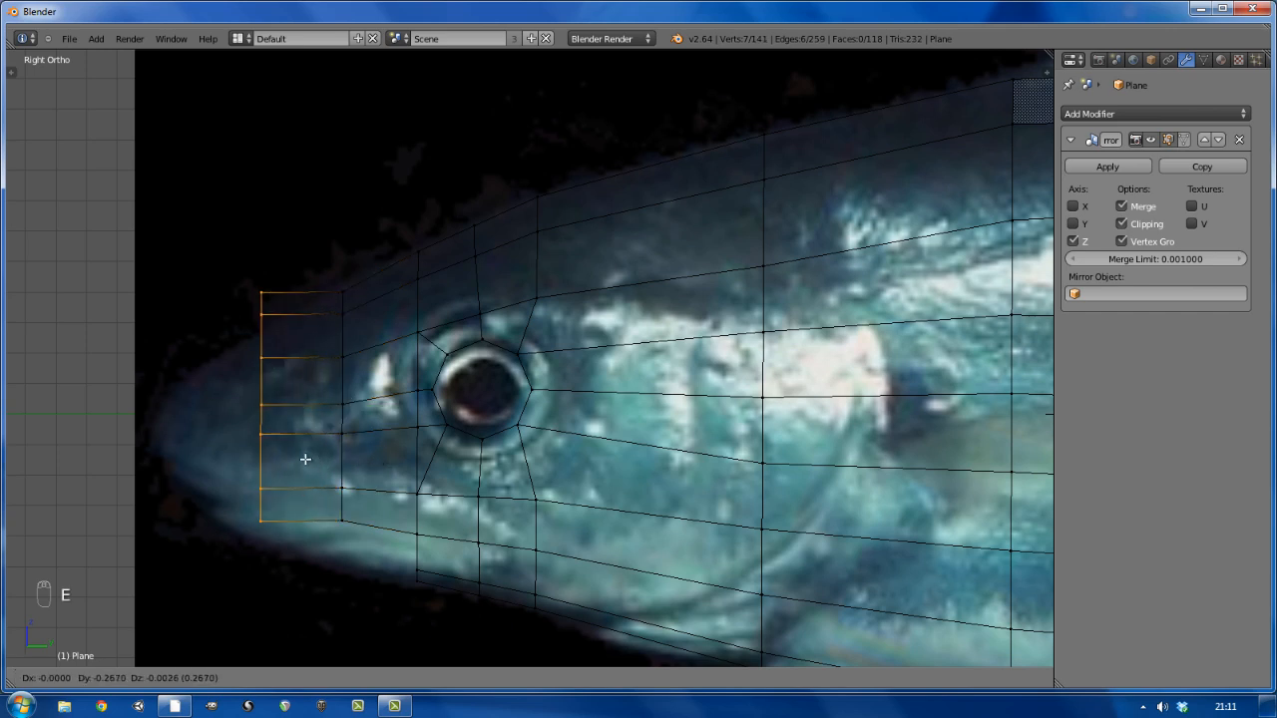
click(304, 459)
Scale down the newest snout edge and lower it along Z to follow the reference outline
key(s)
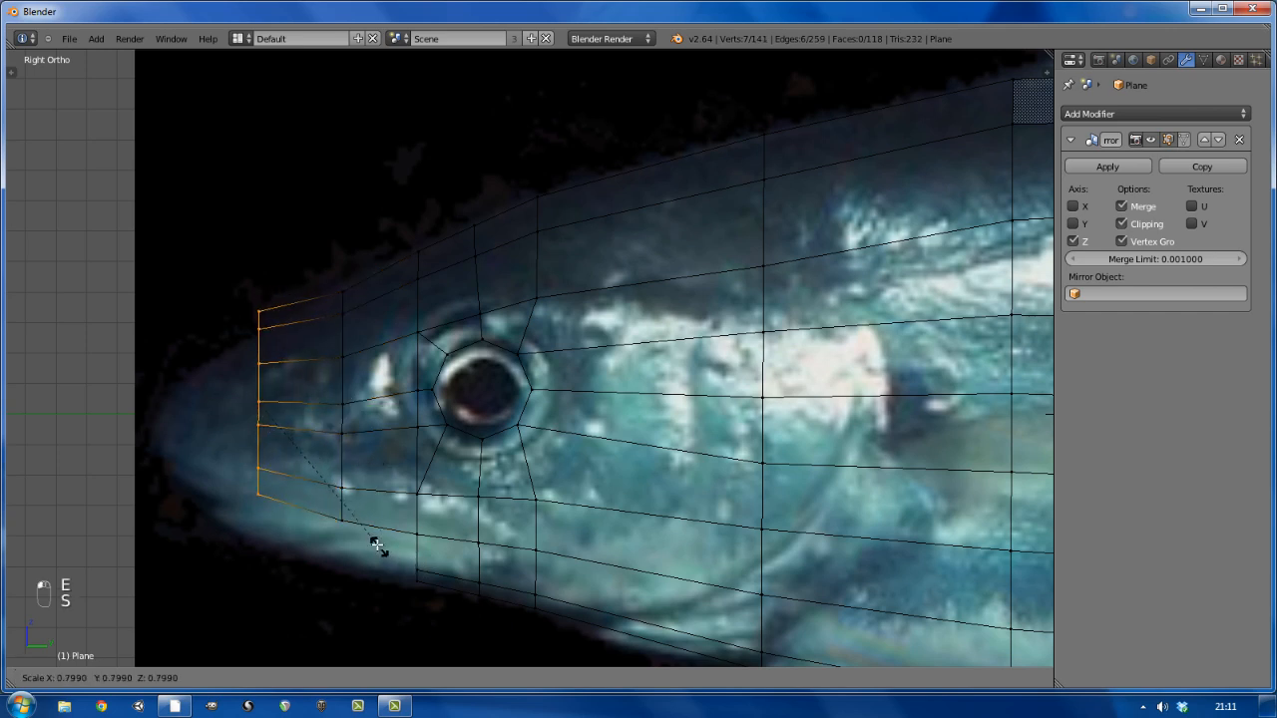
click(368, 531)
key(g)
key(z)
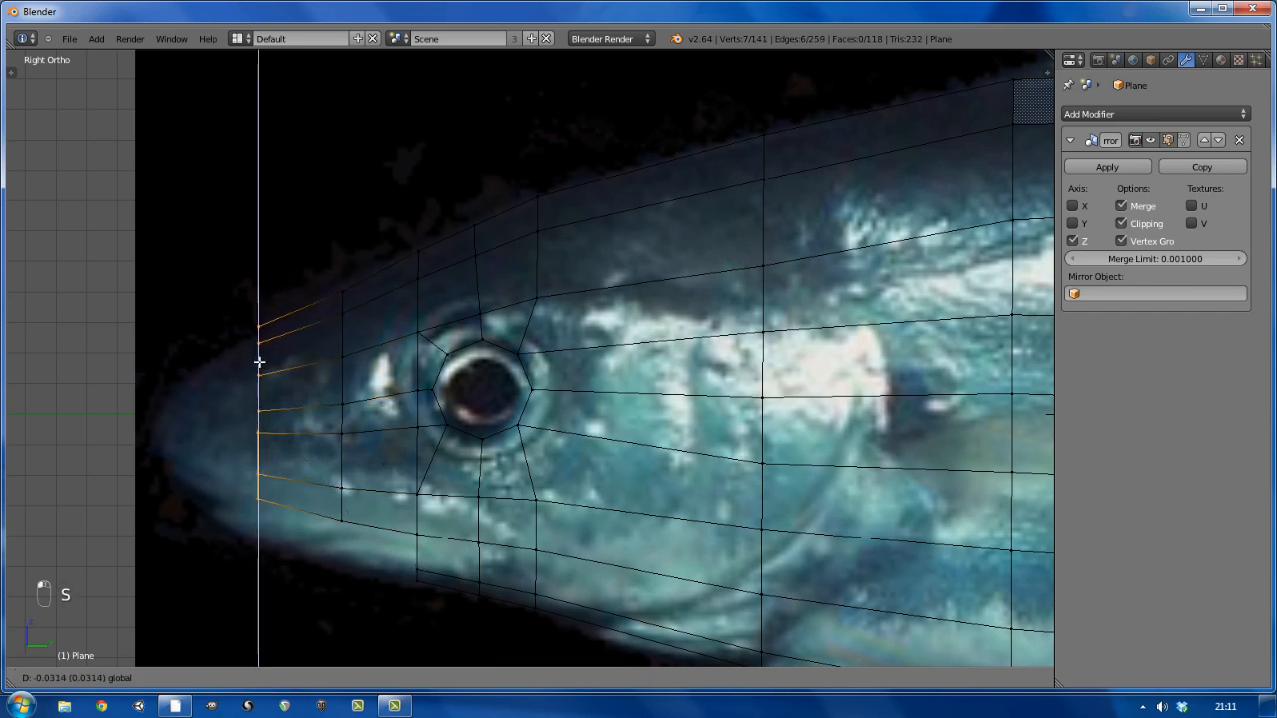
click(268, 367)
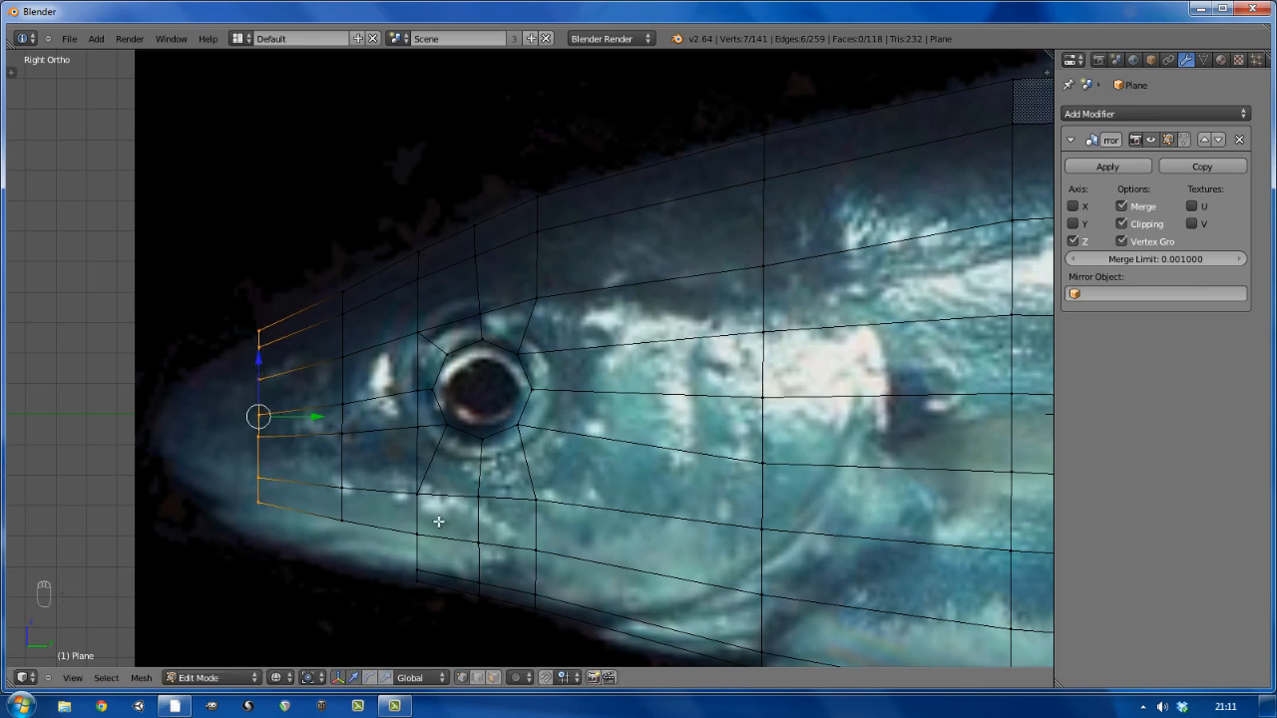
key(s)
right_click(258, 371)
key(g)
key(z)
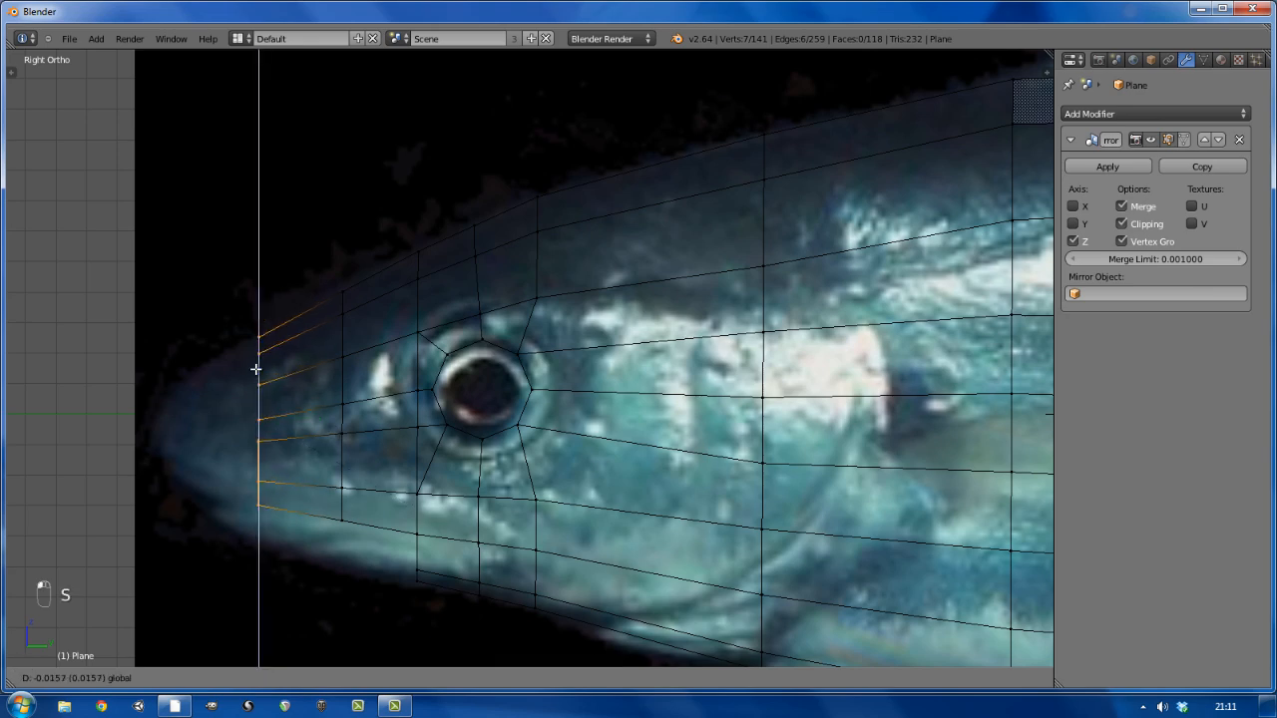
click(256, 369)
Move the snout's front edge along X towards the centre of the body to narrow the snout
scroll(679, 419, down, 4)
middle_drag(678, 419, 211, 360)
scroll(230, 371, up, 5)
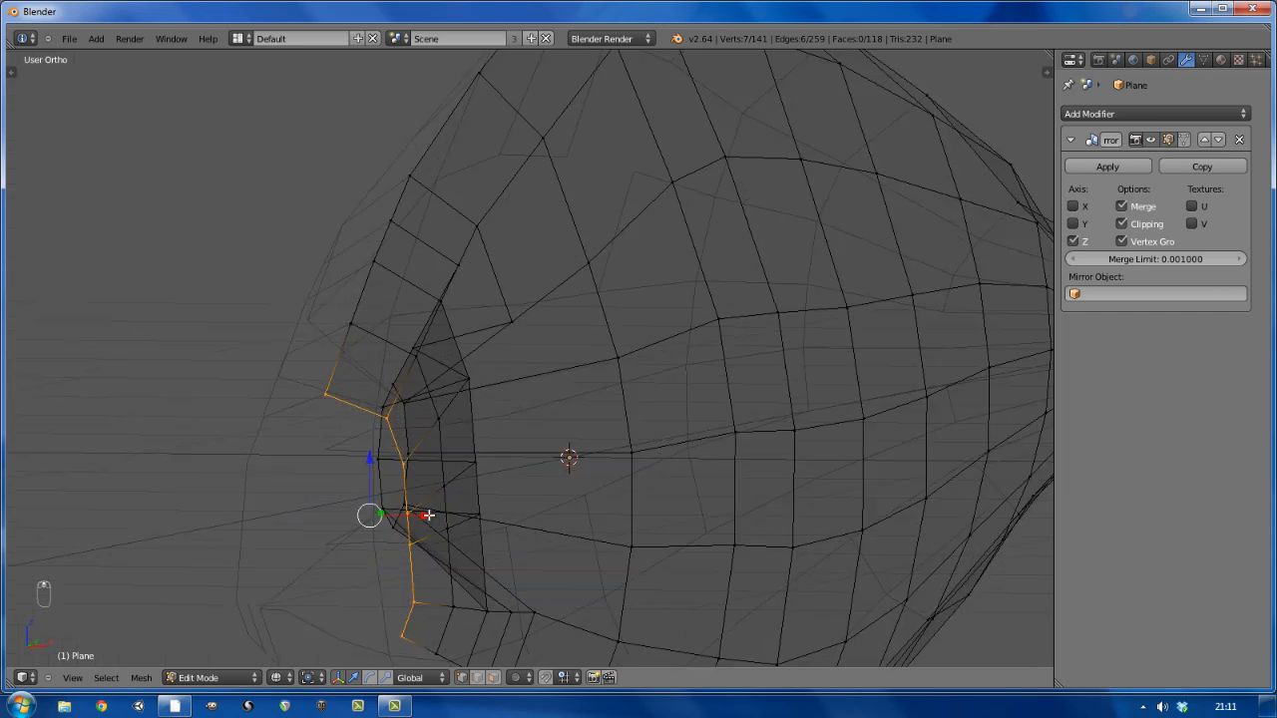
key(g)
key(x)
click(396, 516)
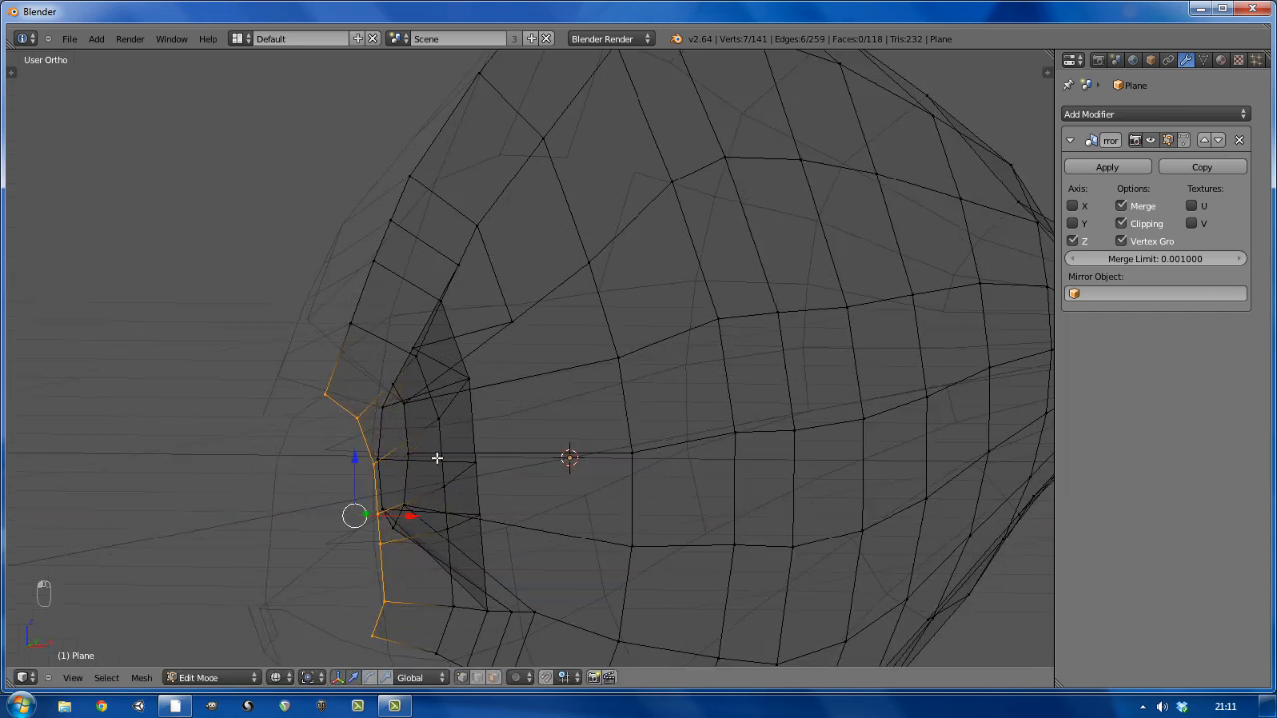
Select the edge loop between the snout's front edge and the eye, and adjust it along X in solid shading
alt+right_click(442, 453)
alt+right_click(439, 437)
middle_drag(453, 490, 510, 453)
key(z)
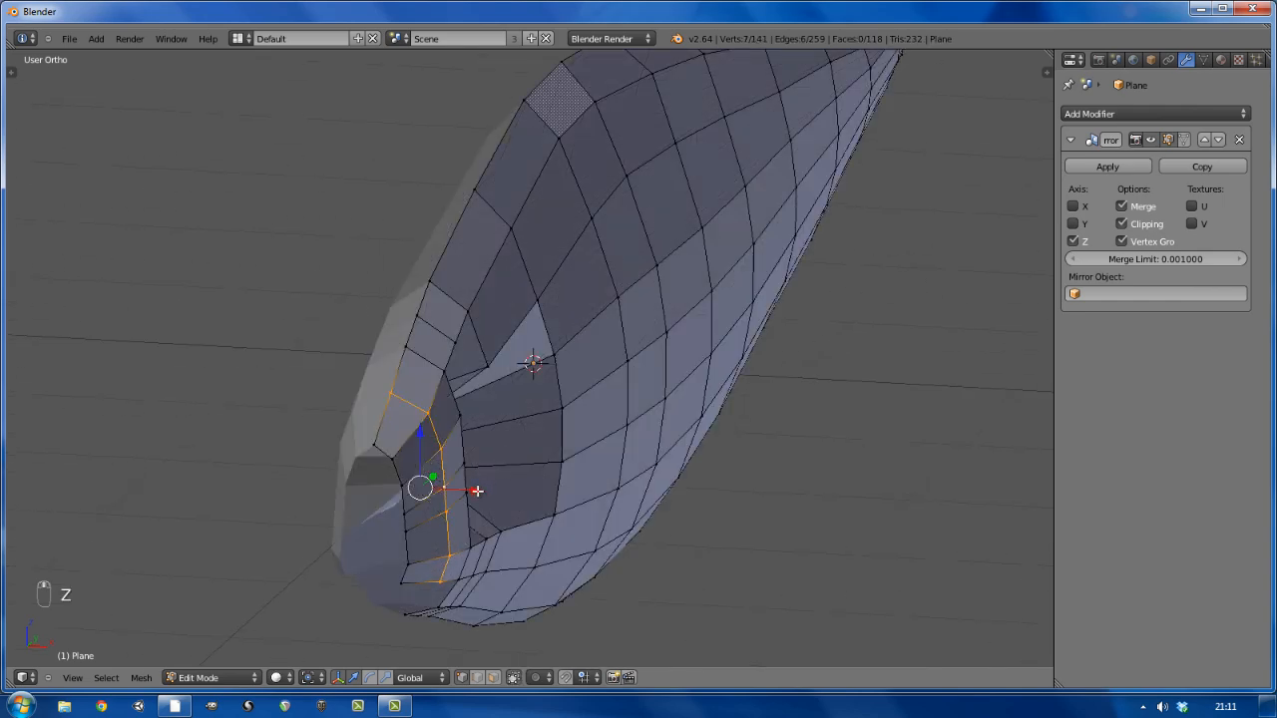
drag(477, 491, 477, 492)
Turn off the Mirror modifier's Clipping and move the eye opening's edge loop outward along X
middle_drag(571, 494, 436, 468)
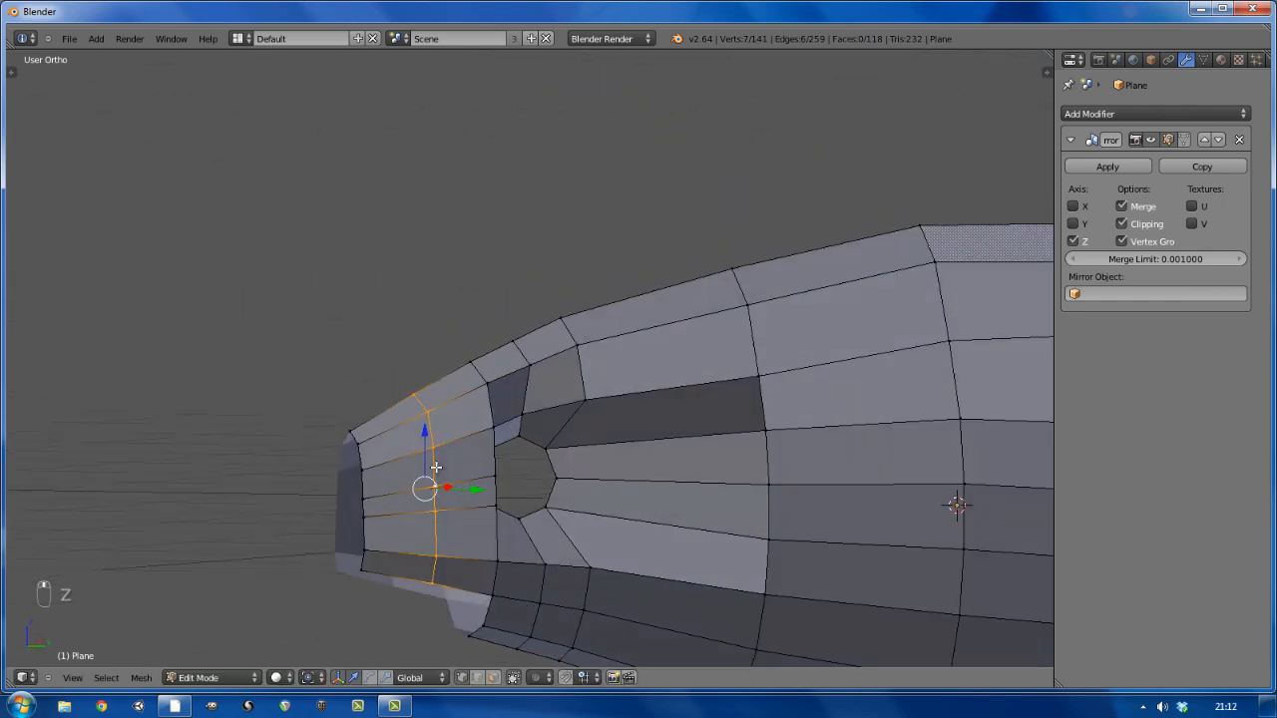
alt+right_click(555, 494)
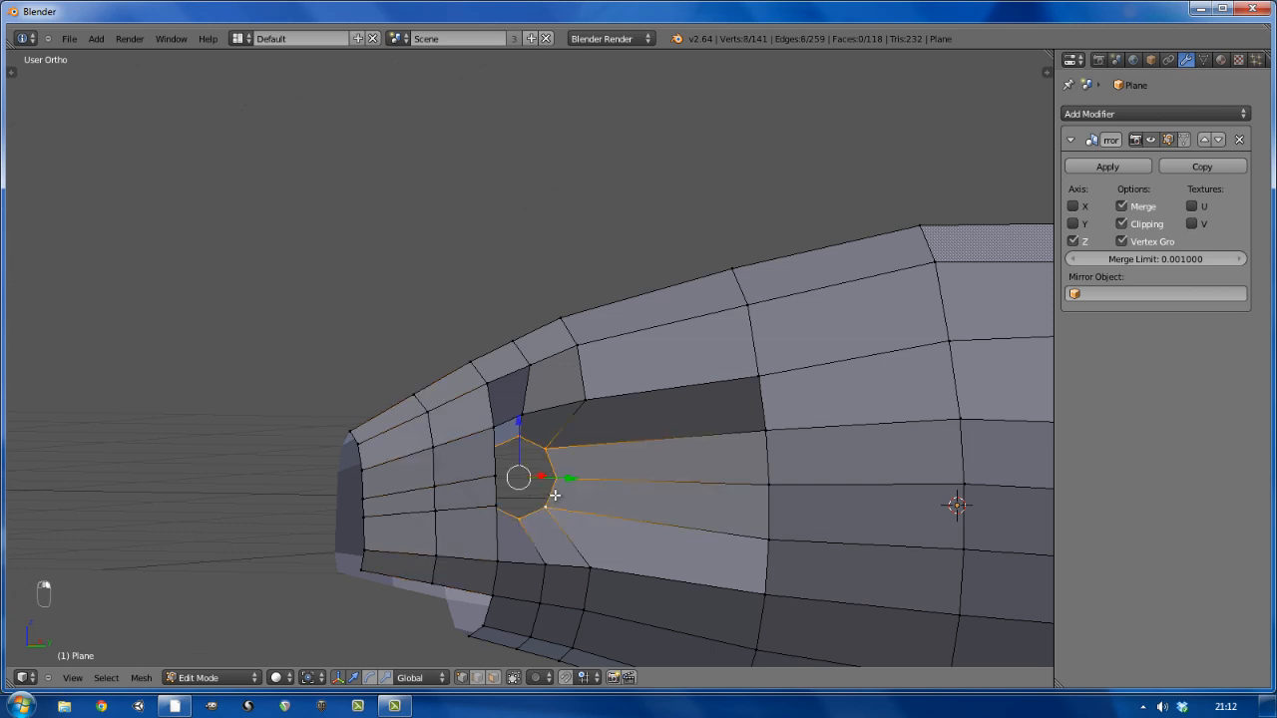
click(1123, 224)
middle_drag(778, 439, 578, 480)
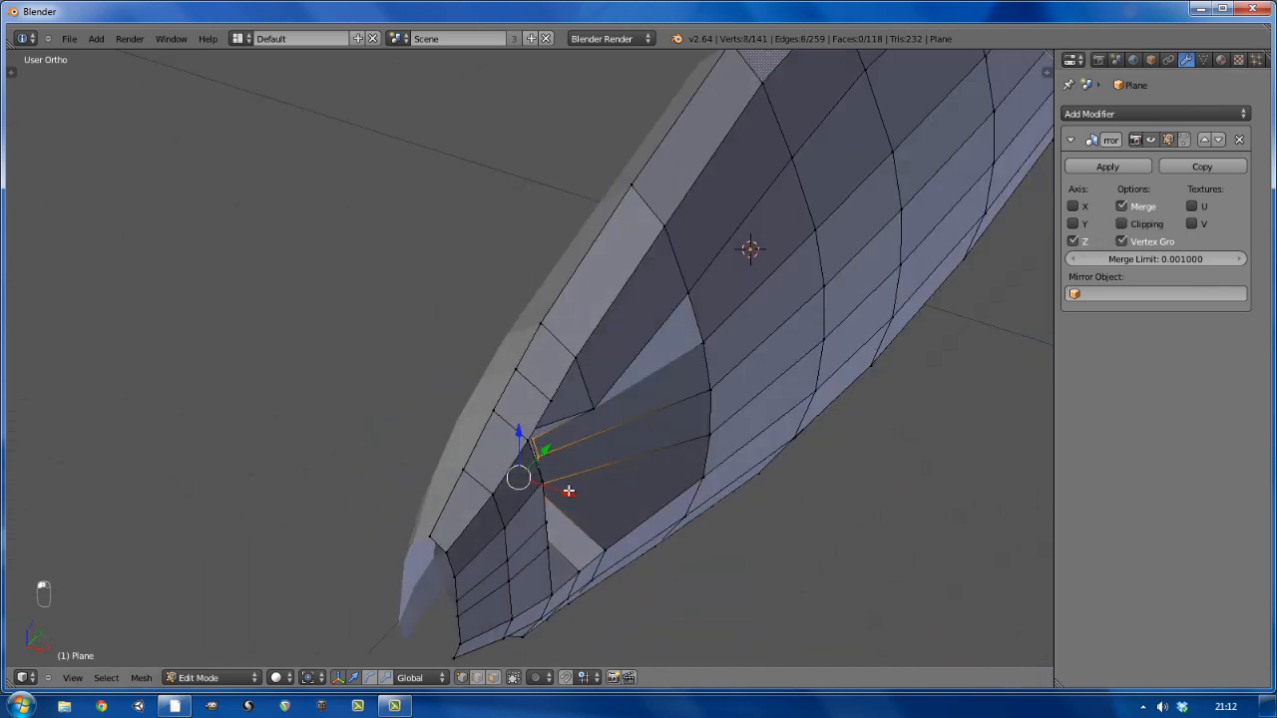
drag(569, 491, 628, 511)
Move the vertex above the eye opening outward along X to smooth the head surface
middle_drag(628, 511, 567, 458)
right_click(556, 423)
key(g)
key(x)
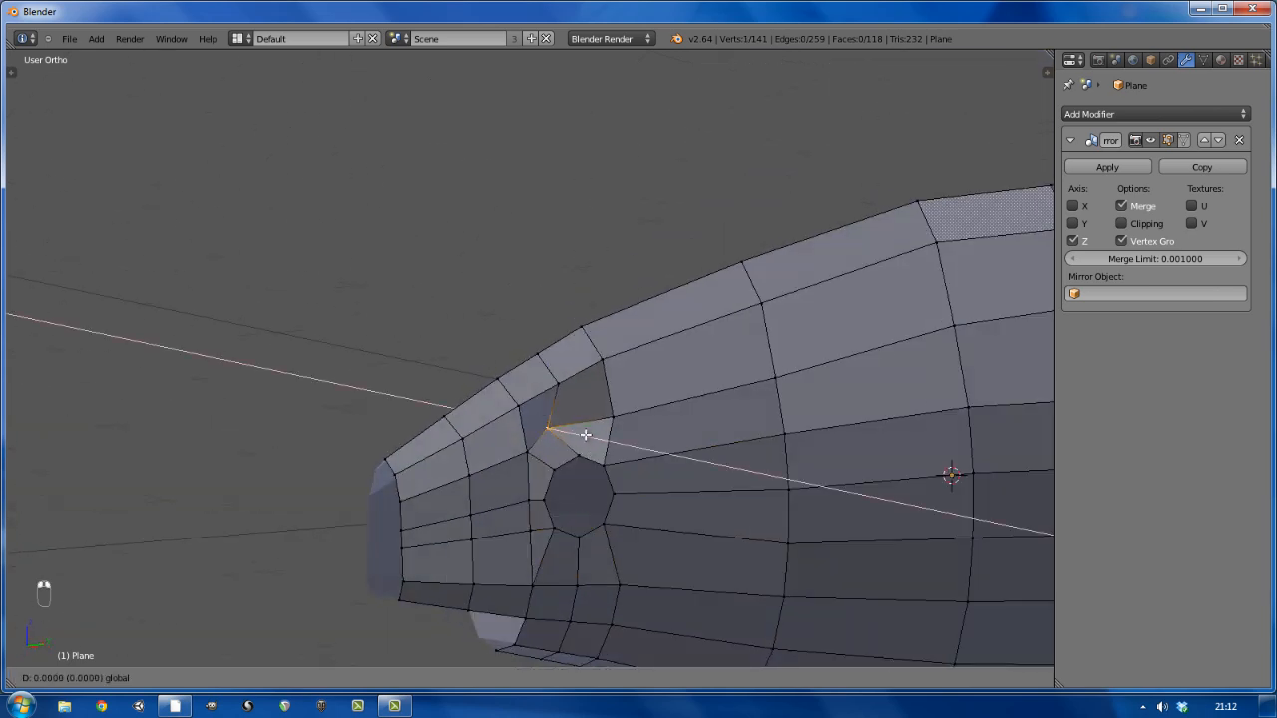
click(602, 437)
Select the three rear rim vertices of the eye opening and move them slightly outward along X
middle_drag(602, 437, 593, 512)
right_click(589, 515)
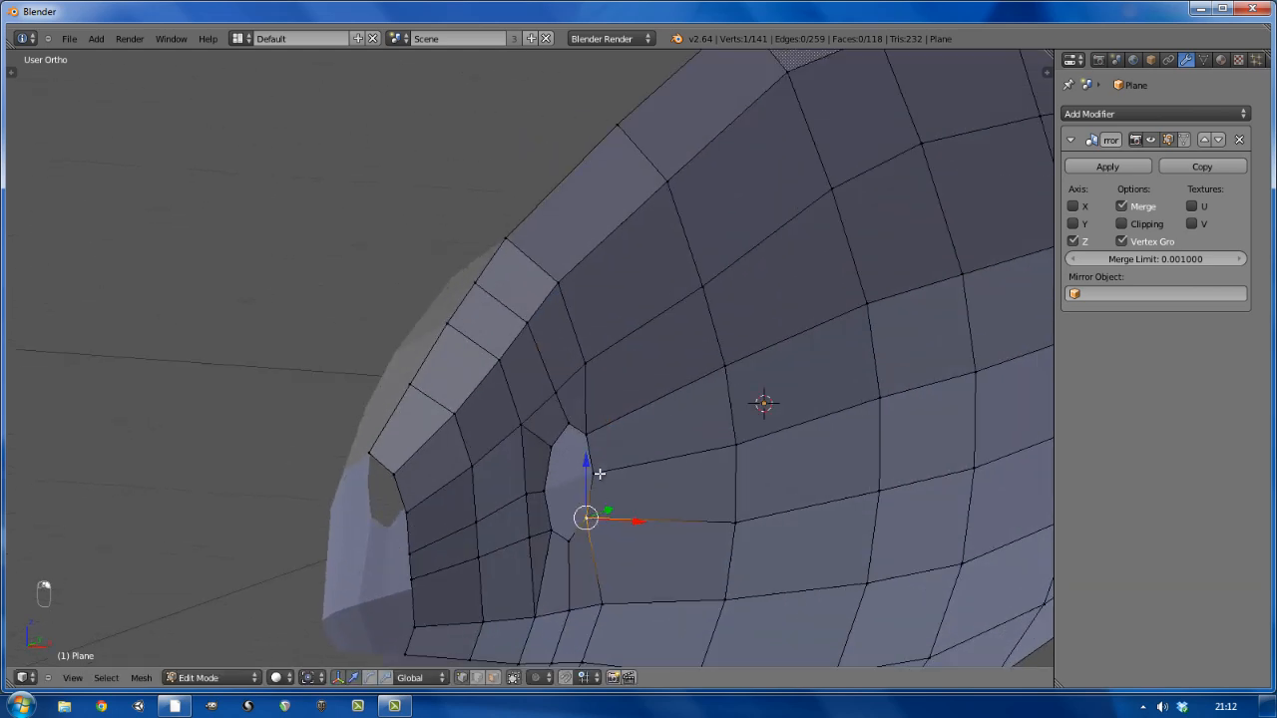
middle_drag(625, 472, 627, 482)
shift+right_click(588, 435)
middle_drag(592, 439, 622, 485)
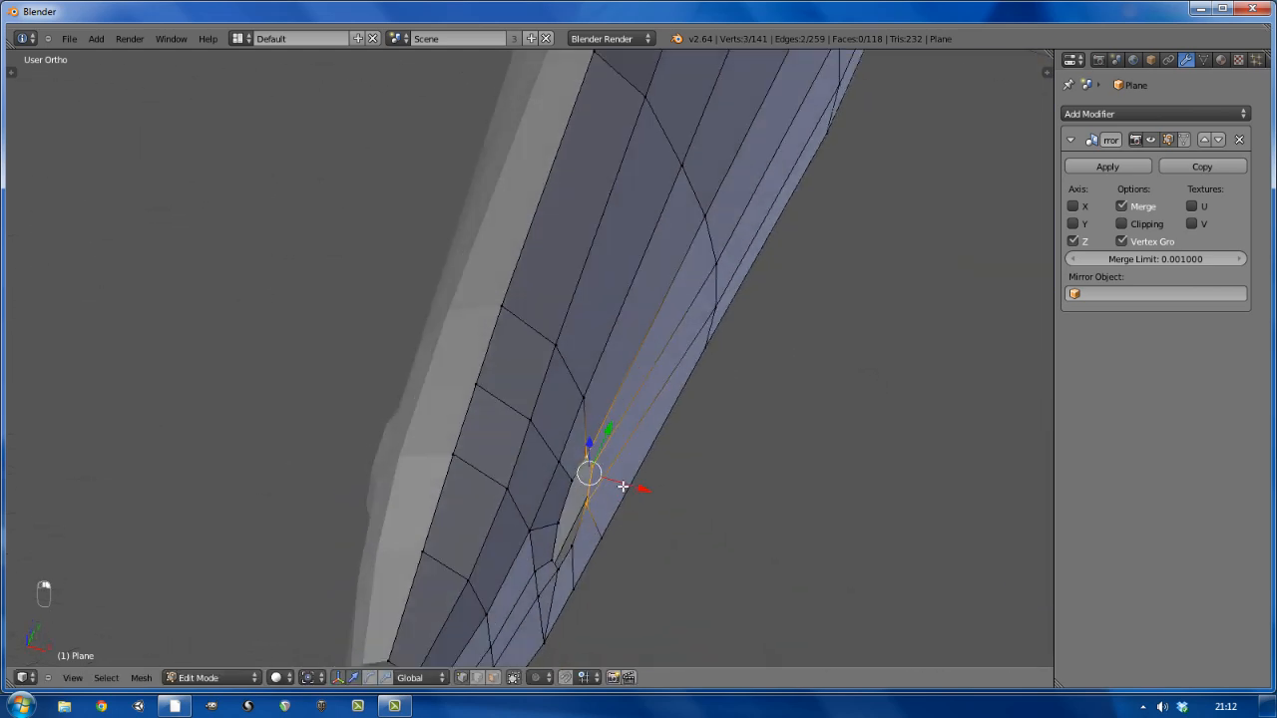
drag(621, 485, 627, 483)
click(626, 483)
middle_drag(627, 483, 599, 476)
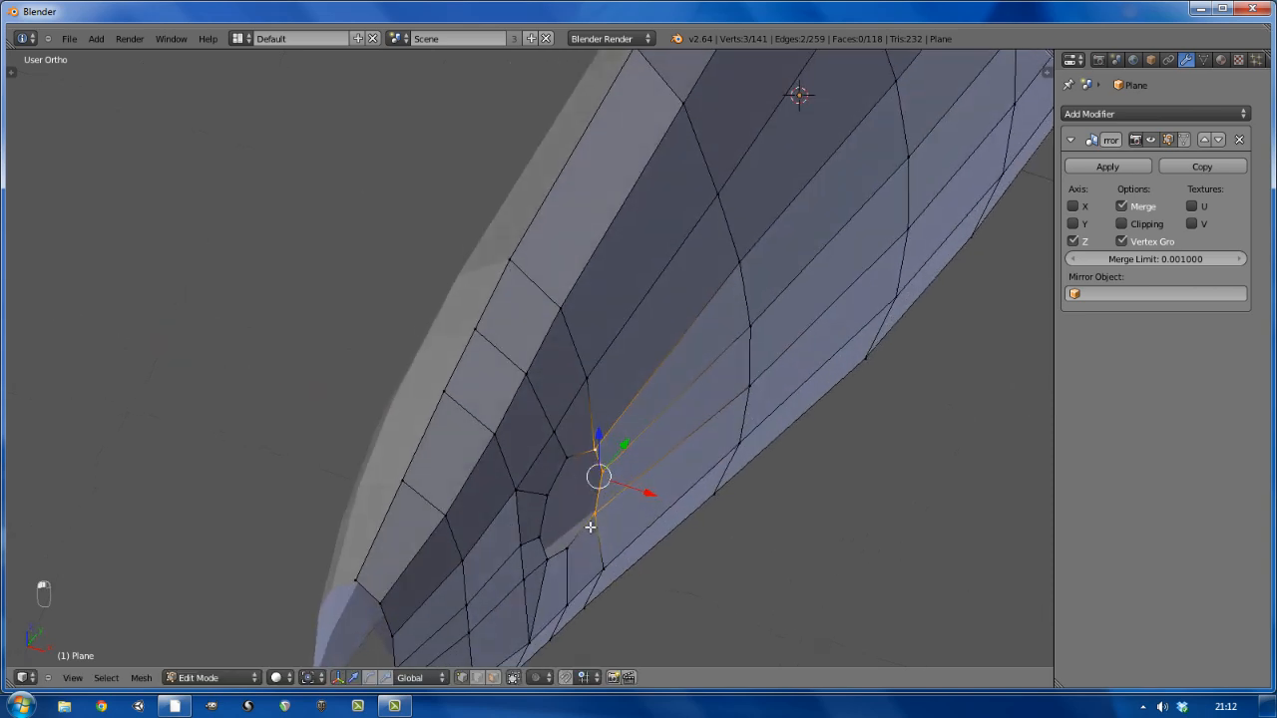
Adjust the lower and front rim vertices of the eye opening along X to follow the head's curvature
right_click(566, 548)
drag(602, 555, 605, 557)
middle_drag(605, 557, 597, 461)
drag(541, 458, 554, 499)
click(550, 457)
key(a)
middle_drag(596, 482, 626, 477)
right_click(591, 407)
shift+right_click(582, 450)
right_click(590, 432)
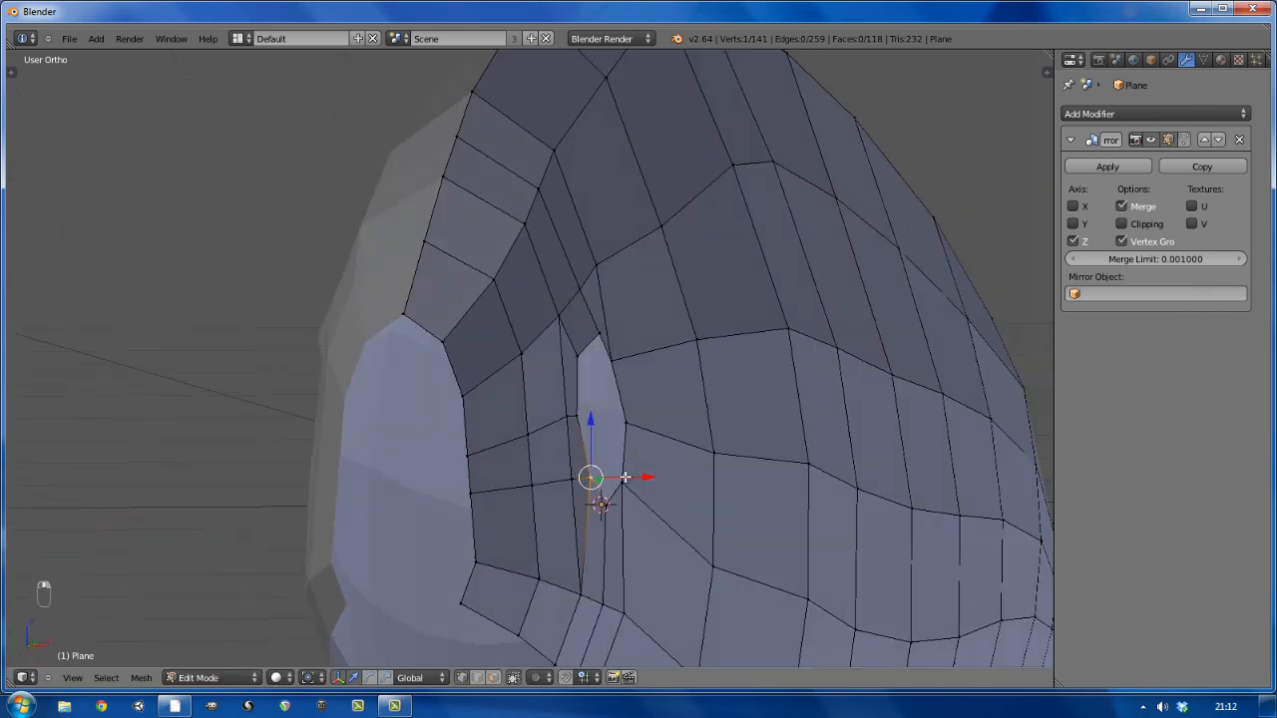
key(a)
In the right side view, scale the two middle vertices of the snout's front edge farther apart
middle_drag(687, 511, 687, 548)
scroll(687, 548, down, 5)
right_click(689, 548)
scroll(726, 525, down, 2)
key(a)
key(KP_3)
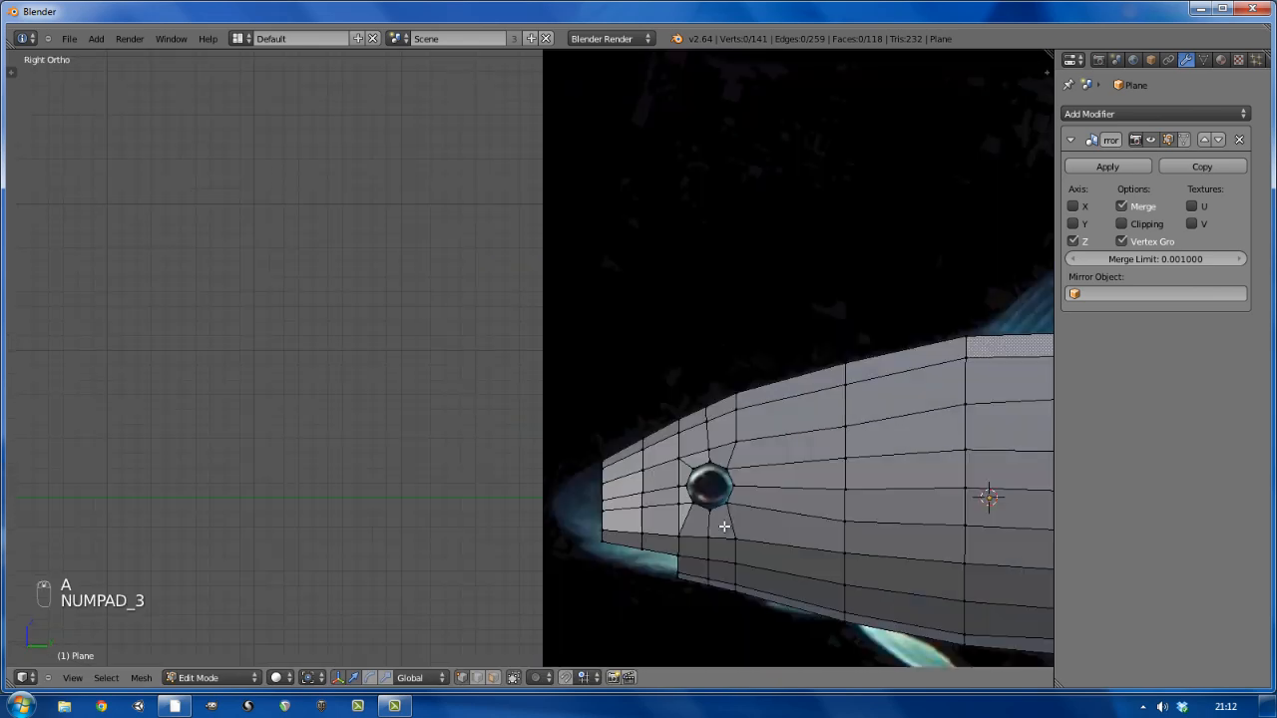
scroll(671, 510, up, 4)
right_click(531, 489)
shift+right_click(531, 513)
key(s)
click(555, 518)
Extrude the snout's front edge loop forward in the side view, scale it down and fit it vertically to the reference outline
alt+right_click(534, 536)
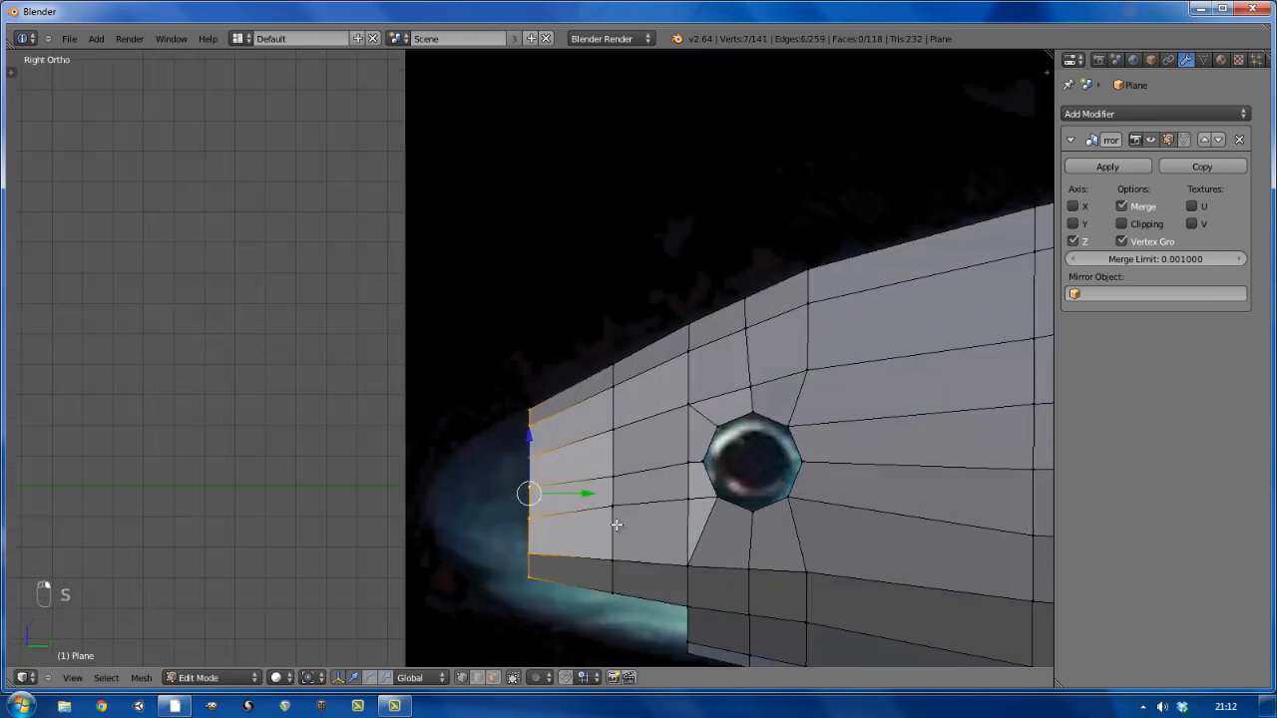
middle_drag(616, 525, 678, 541)
key(KP_3)
key(e)
click(607, 545)
key(s)
key(s)
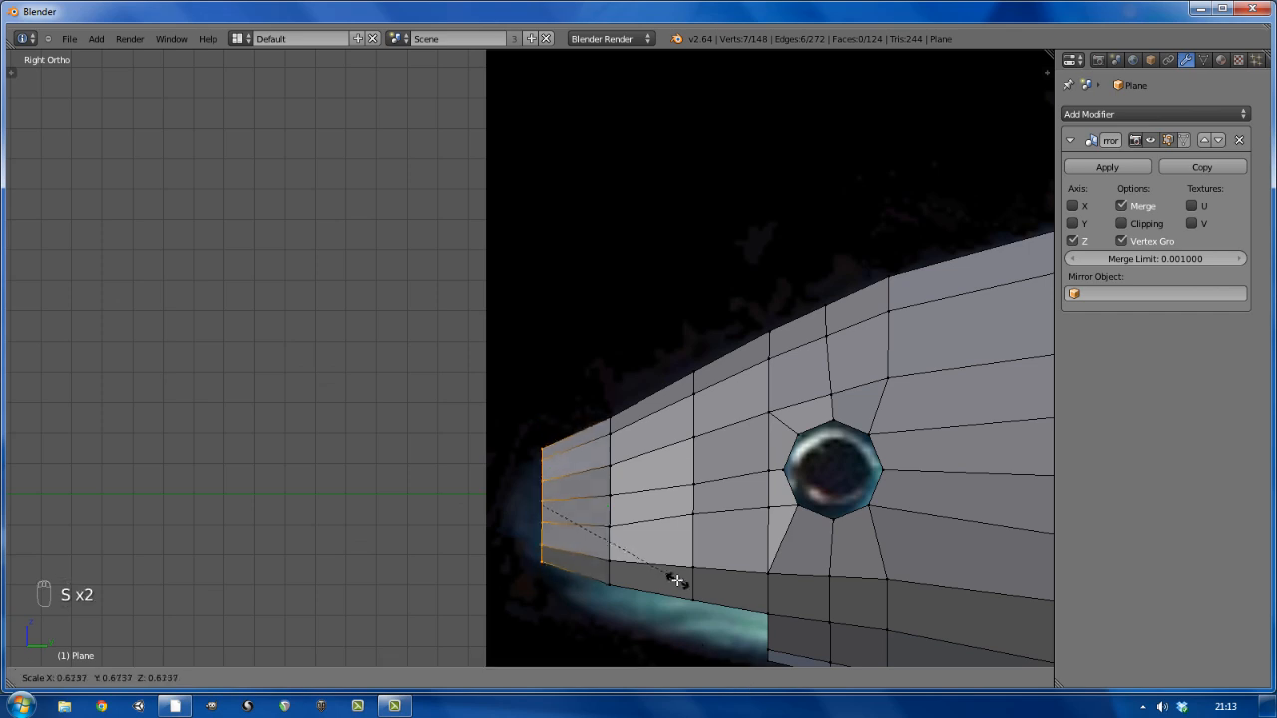
click(675, 579)
drag(541, 451, 542, 462)
Enable Clipping on the Mirror modifier and move the snout's front edge loop slightly inward along X
key(a)
scroll(643, 551, down, 3)
shift+middle_drag(641, 542, 396, 319)
scroll(396, 320, up, 7)
alt+right_click(490, 310)
click(1121, 224)
drag(522, 399, 508, 394)
Move the snout's six middle side vertices slightly outward along X, and do the same with the two vertices above them
right_click(484, 377)
shift+right_click(592, 319)
shift+right_click(736, 262)
shift+right_click(595, 382)
shift+right_click(486, 417)
shift+right_click(738, 323)
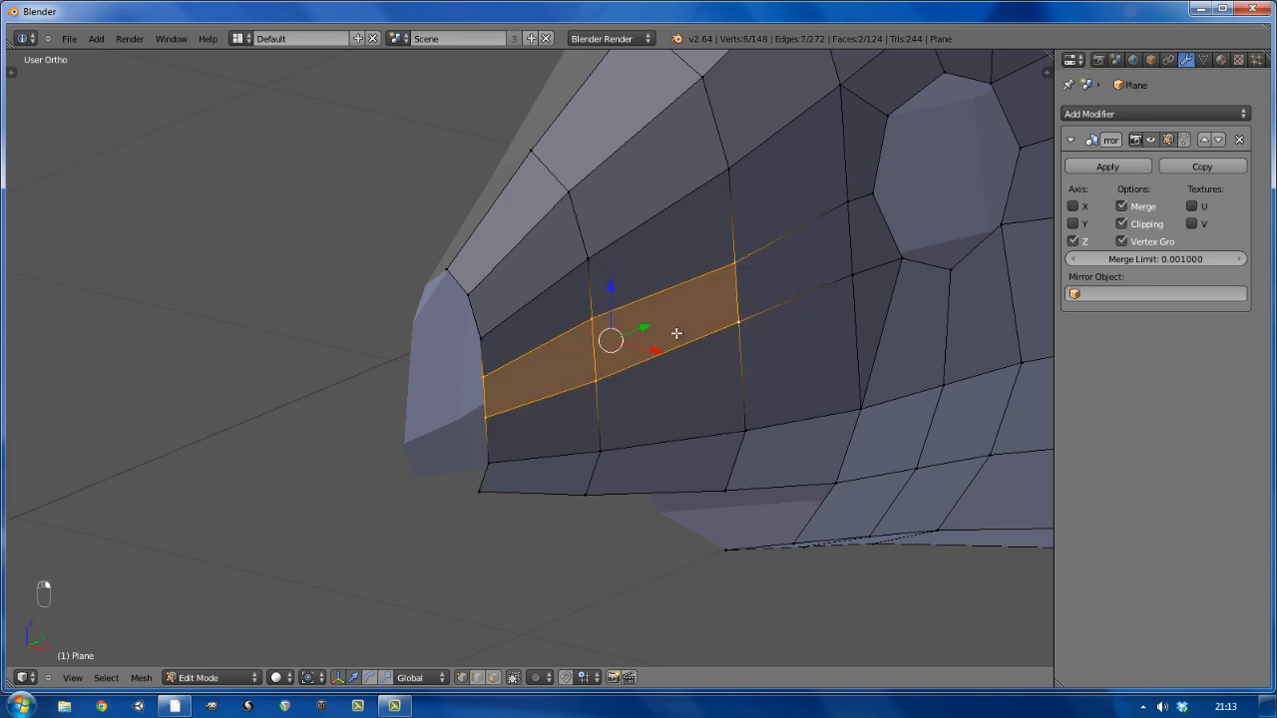
drag(656, 350, 665, 352)
right_click(482, 338)
shift+right_click(587, 259)
drag(577, 311, 582, 311)
Select the two middle vertices of the snout's front edge and extrude them forward in the right side view
key(a)
scroll(525, 354, down, 1)
middle_drag(525, 353, 513, 442)
right_click(522, 415)
shift+right_click(520, 382)
key(KP_3)
key(KP_2)
key(e)
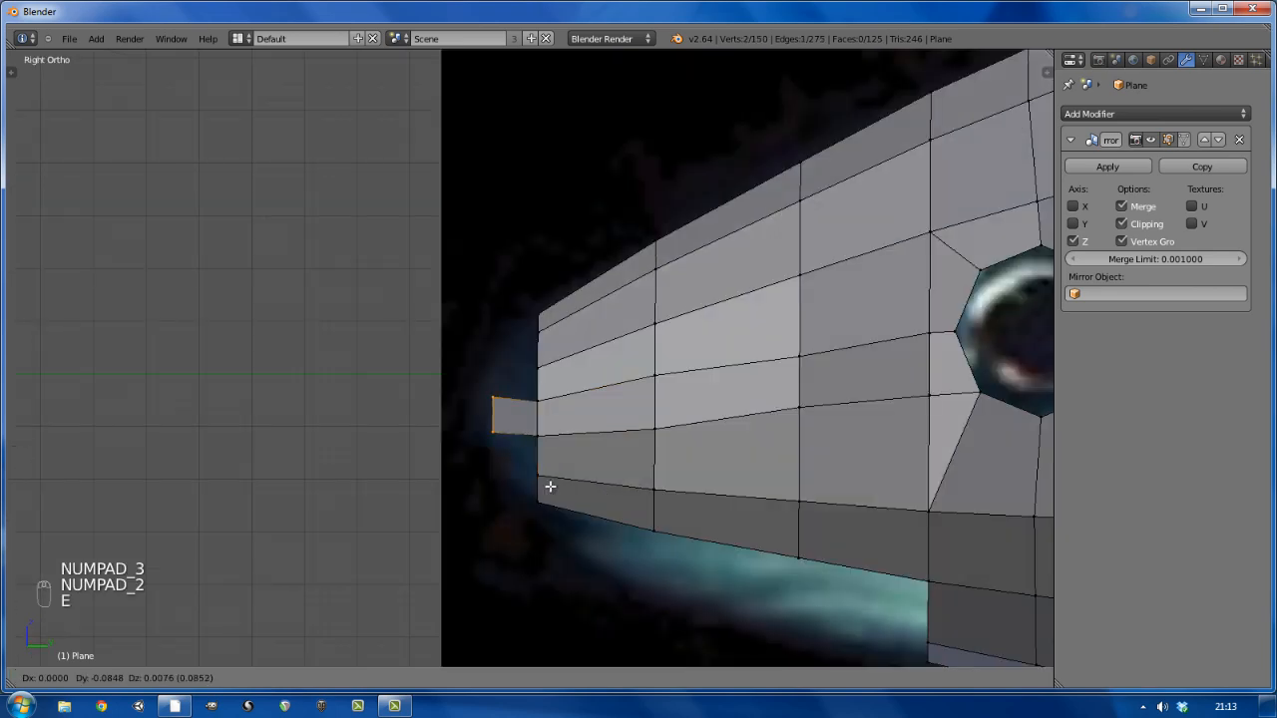
click(550, 485)
Move the extruded snout edge inward and extrude it again along X to the mirror centre
middle_drag(550, 484, 559, 449)
drag(539, 433, 516, 427)
key(e)
middle_click(487, 422)
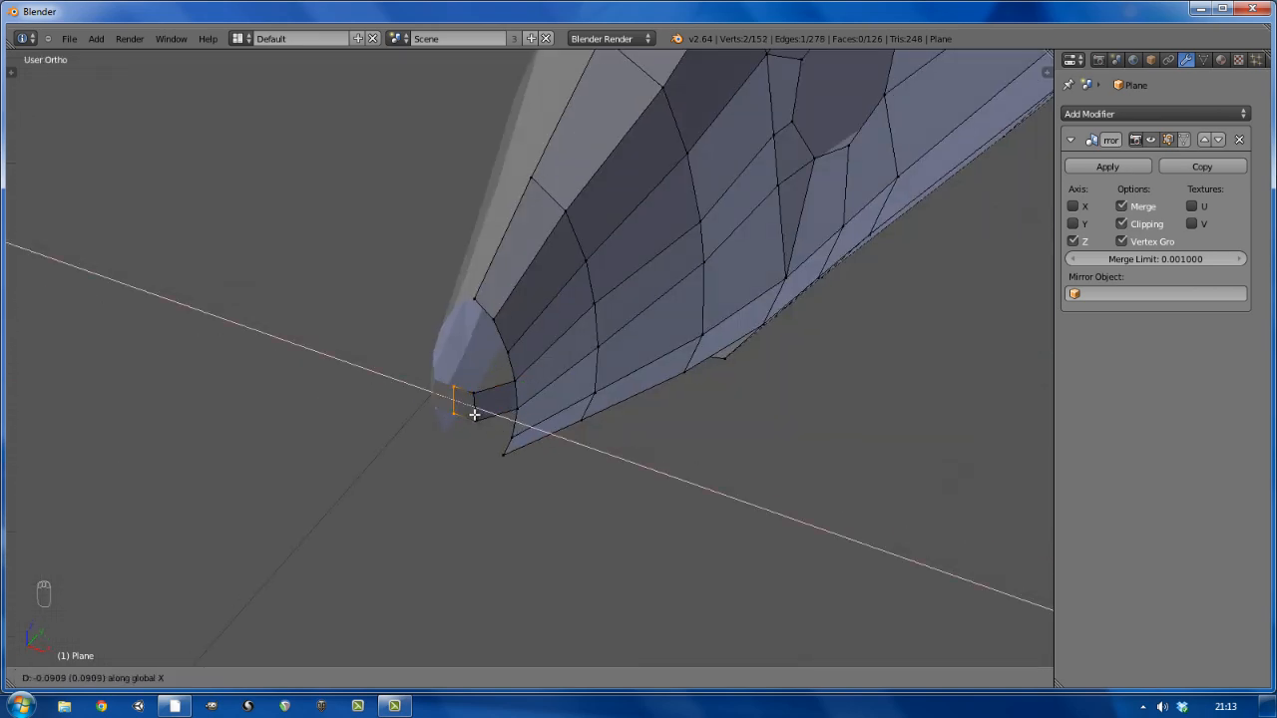
click(473, 413)
Extrude the upper edge of the snout's front towards the tip and rotate the new edge to follow the curve
middle_drag(473, 413, 509, 329)
right_click(506, 324)
key(e)
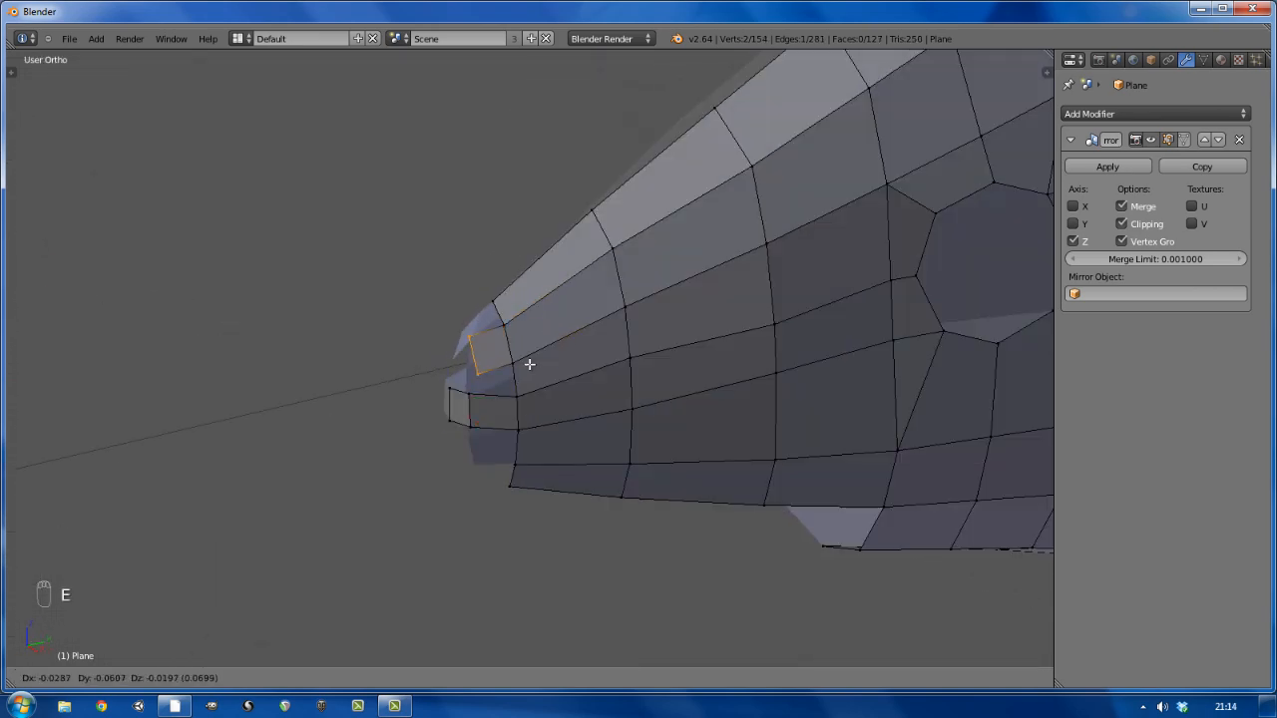
click(550, 373)
middle_drag(549, 373, 590, 387)
key(r)
click(532, 394)
Rotate the new upper snout edge about X and scale the snout tip edges to fit the strip below
scroll(518, 360, up, 2)
middle_drag(532, 393, 469, 399)
key(r)
key(x)
click(519, 379)
key(s)
click(527, 428)
alt+right_click(445, 362)
key(s)
click(525, 419)
Fill the gaps between the upper and lower snout strips and up to the top of the front edge with faces
right_click(439, 385)
shift+right_click(435, 424)
shift+right_click(515, 375)
shift+right_click(519, 432)
shift+right_click(440, 425)
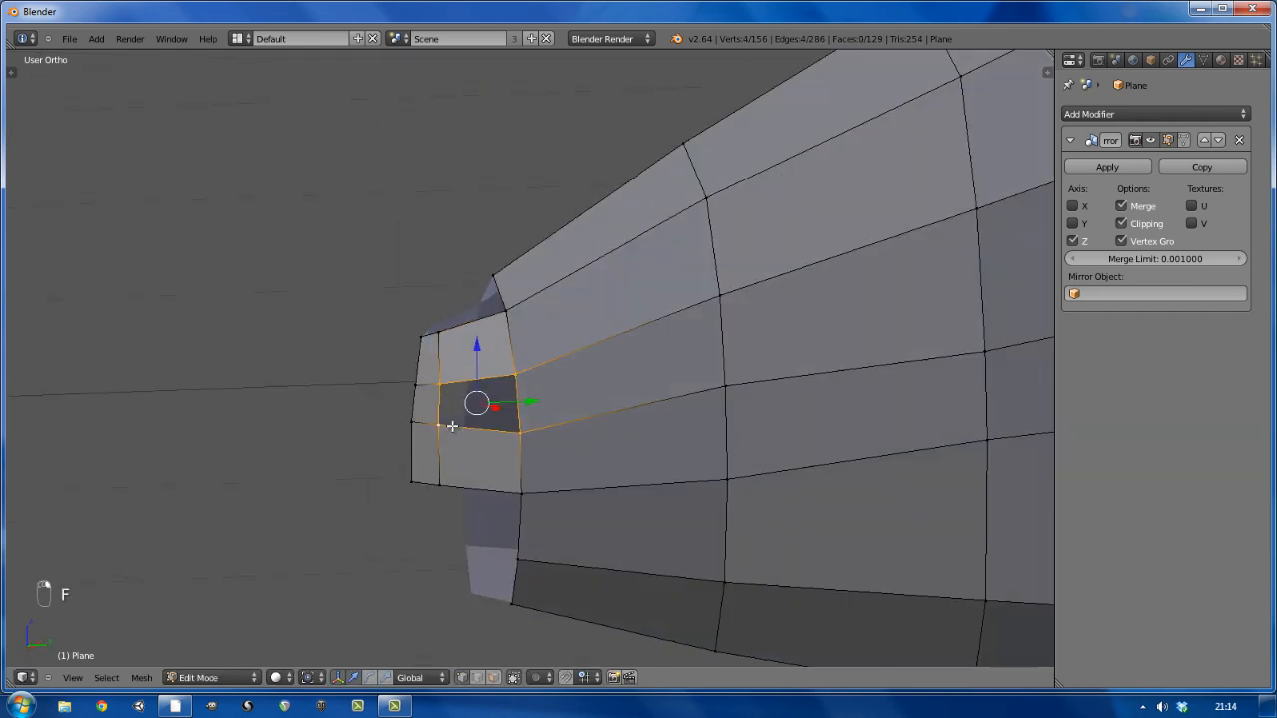
key(f)
right_click(439, 333)
shift+right_click(493, 277)
shift+right_click(506, 311)
key(f)
key(f)
key(a)
Slide the vertices of the snout tip's middle column along their edges to even out their spacing
scroll(509, 311, down, 2)
right_click(472, 329)
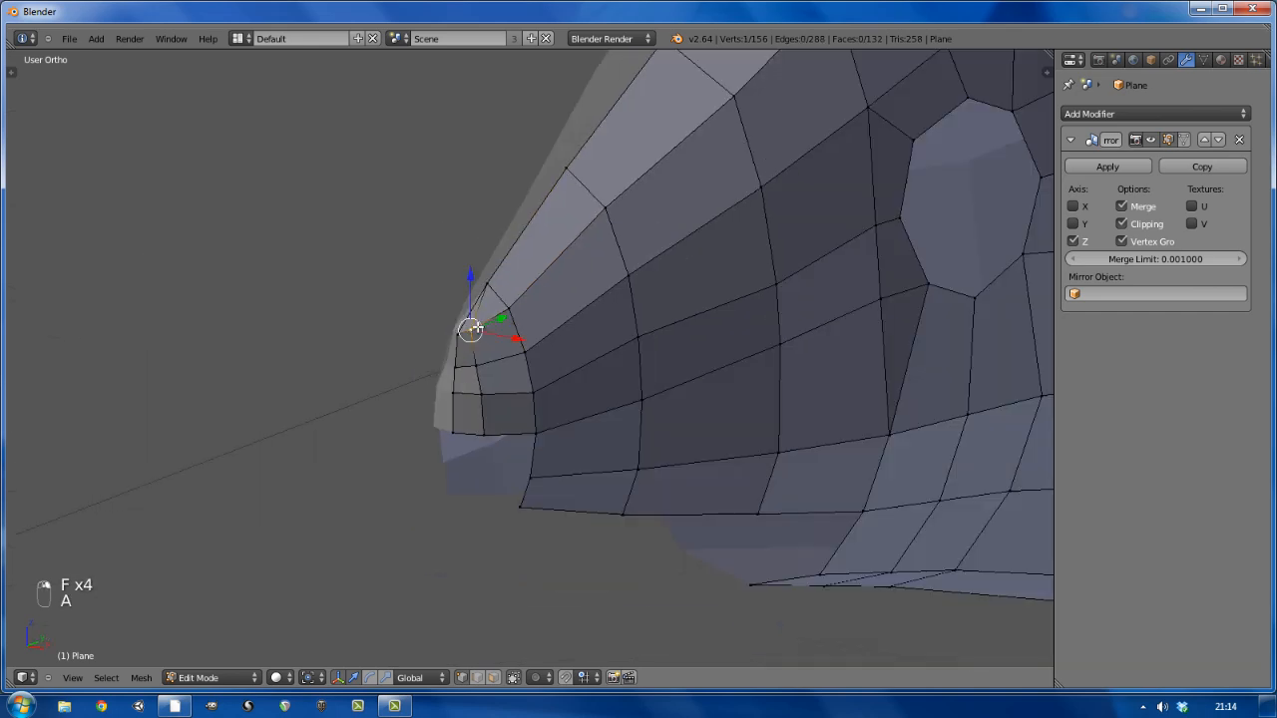
key(shift+v)
click(483, 327)
right_click(477, 367)
key(shift+v)
right_click(485, 433)
key(shift+v)
click(529, 427)
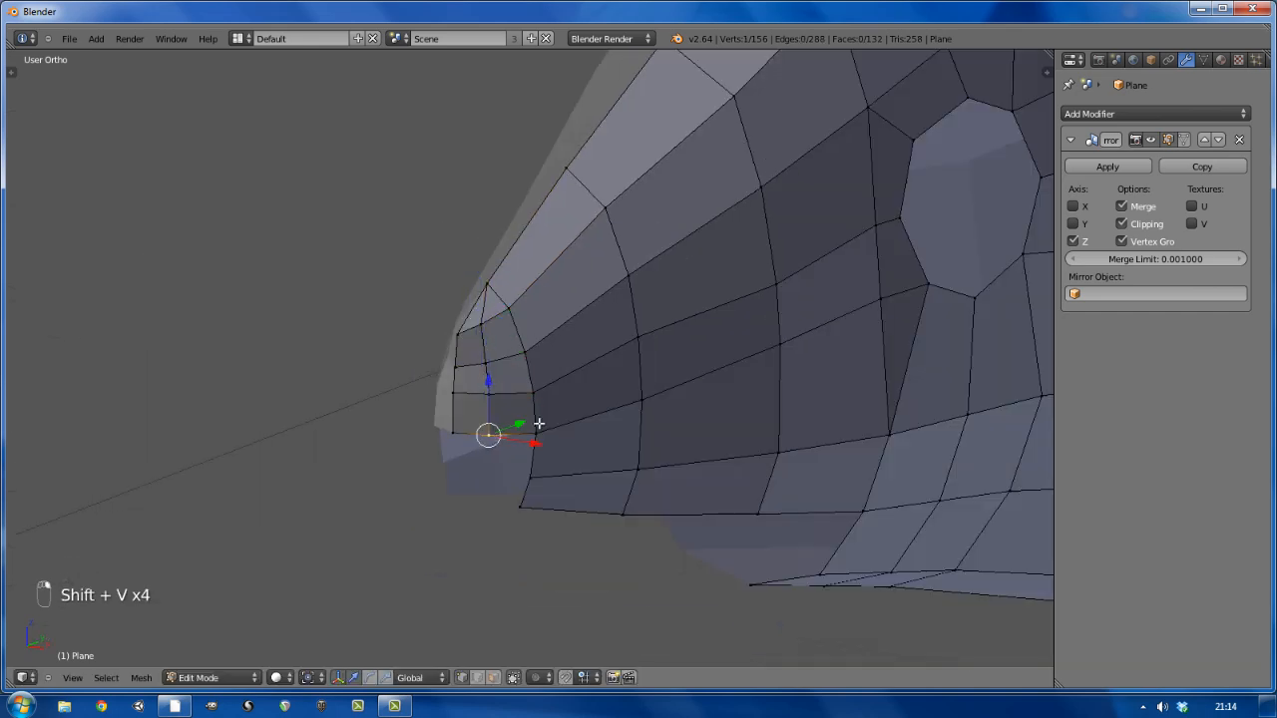
In the right side view, reposition the snout tip's vertices to form a rounded profile matching the reference photo
middle_drag(539, 425, 479, 403)
scroll(479, 404, up, 3)
right_click(486, 313)
key(KP_3)
shift+right_click(485, 429)
shift+right_click(484, 499)
drag(537, 440, 512, 502)
shift+right_click(475, 384)
right_click(459, 499)
shift+right_click(514, 429)
right_click(526, 372)
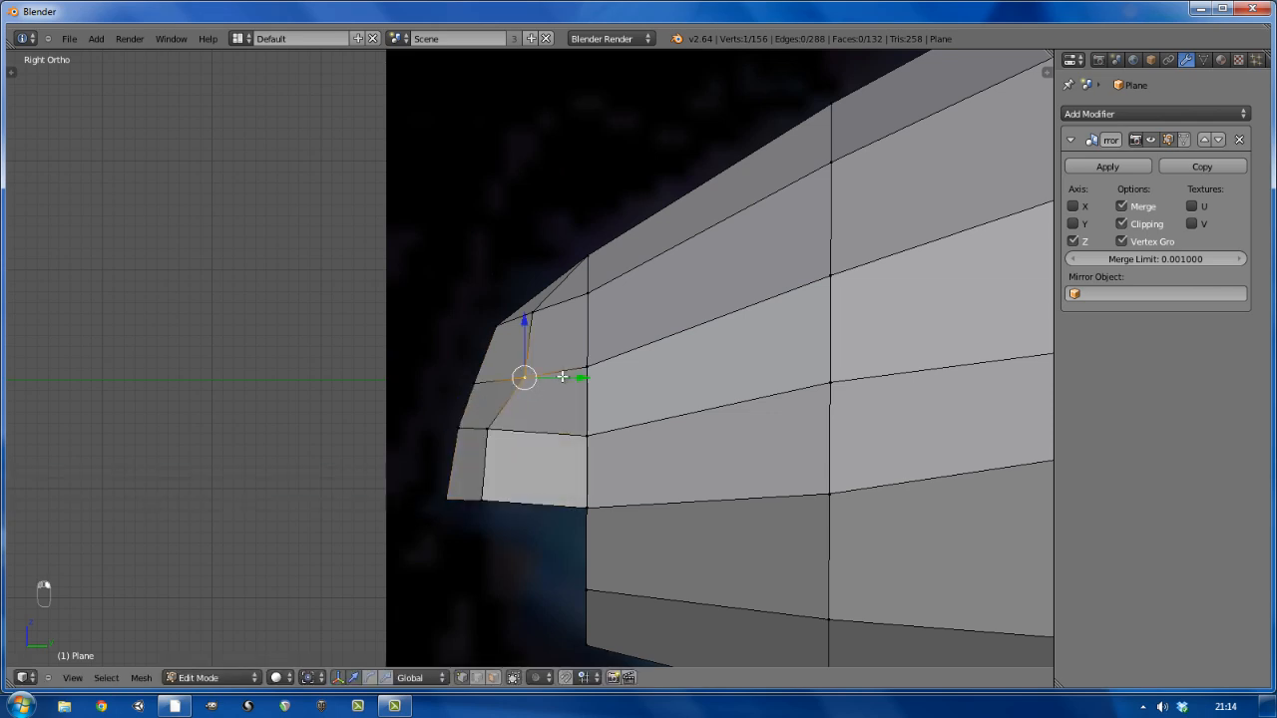
Examine the shape of the mirrored head and body in Object Mode
scroll(528, 390, down, 2)
middle_drag(533, 410, 490, 405)
key(Tab)
scroll(476, 402, down, 5)
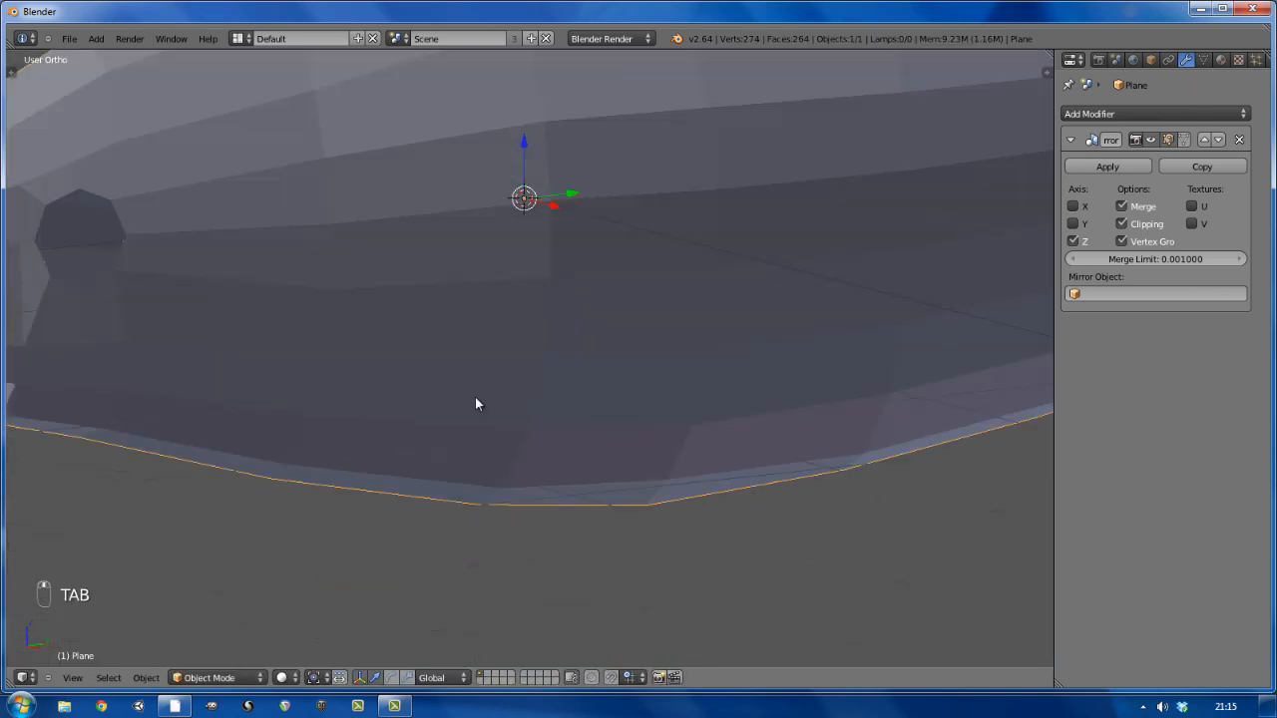
key(a)
key(a)
Back in Edit Mode, extrude the lower edge of the snout's front twice towards the tip and scale the new end edge
key(KP_3)
key(Tab)
scroll(319, 307, up, 5)
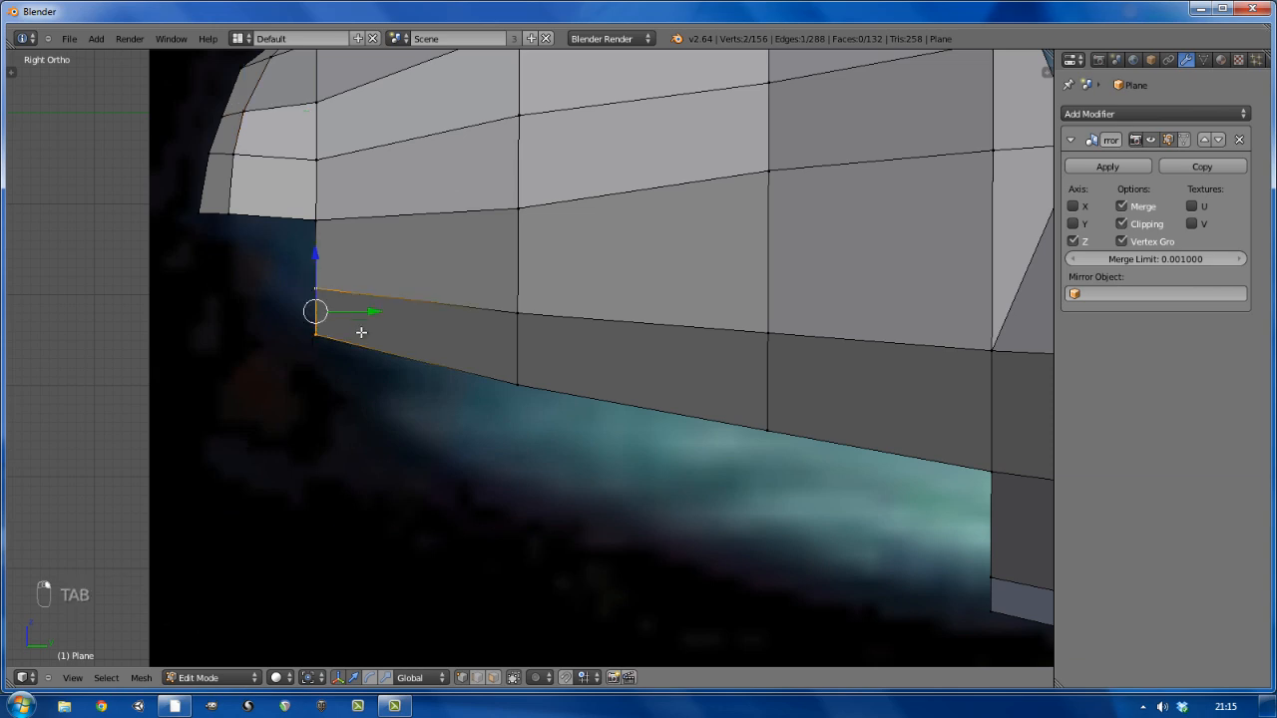
key(e)
click(330, 336)
key(e)
click(379, 382)
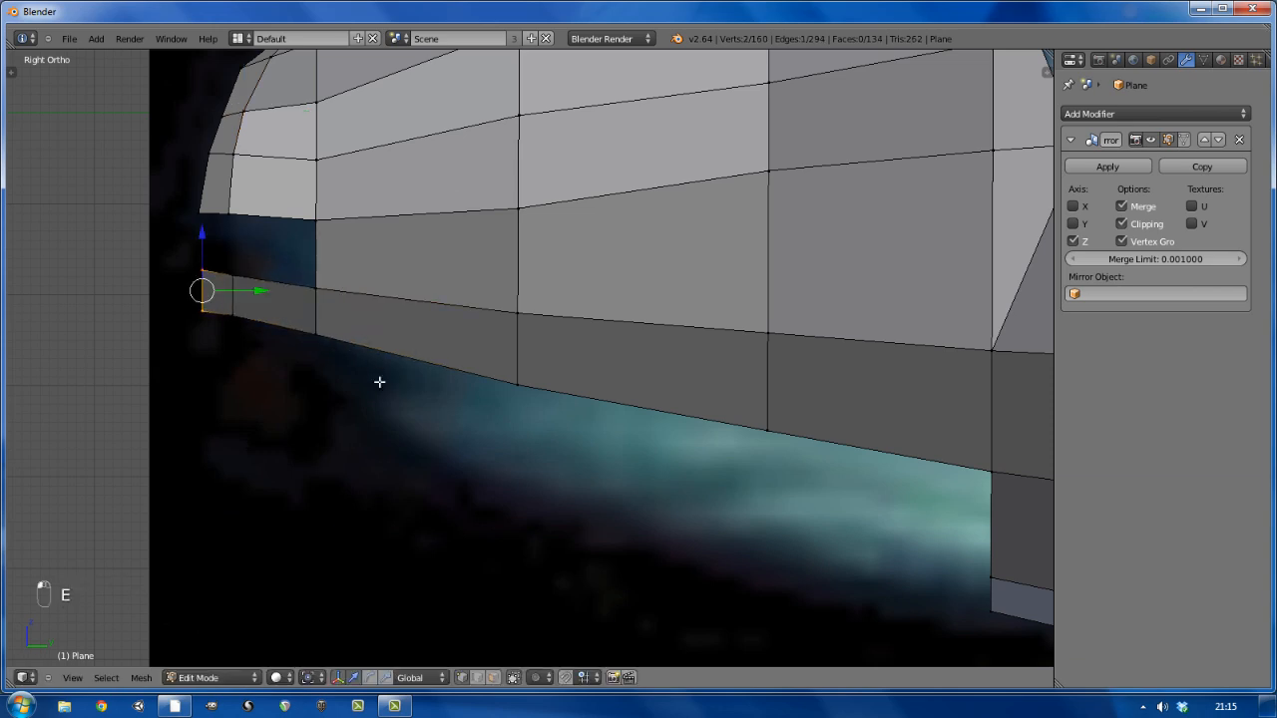
key(s)
scroll(264, 293, down, 5)
middle_drag(265, 296, 369, 329)
mouse_move(275, 305)
mouse_down()
mouse_move(239, 293)
mouse_move(274, 302)
mouse_up()
Fill the gap between the upper snout faces and the newly extruded lower faces
alt+right_click(257, 299)
scroll(261, 280, up, 3)
right_click(231, 254)
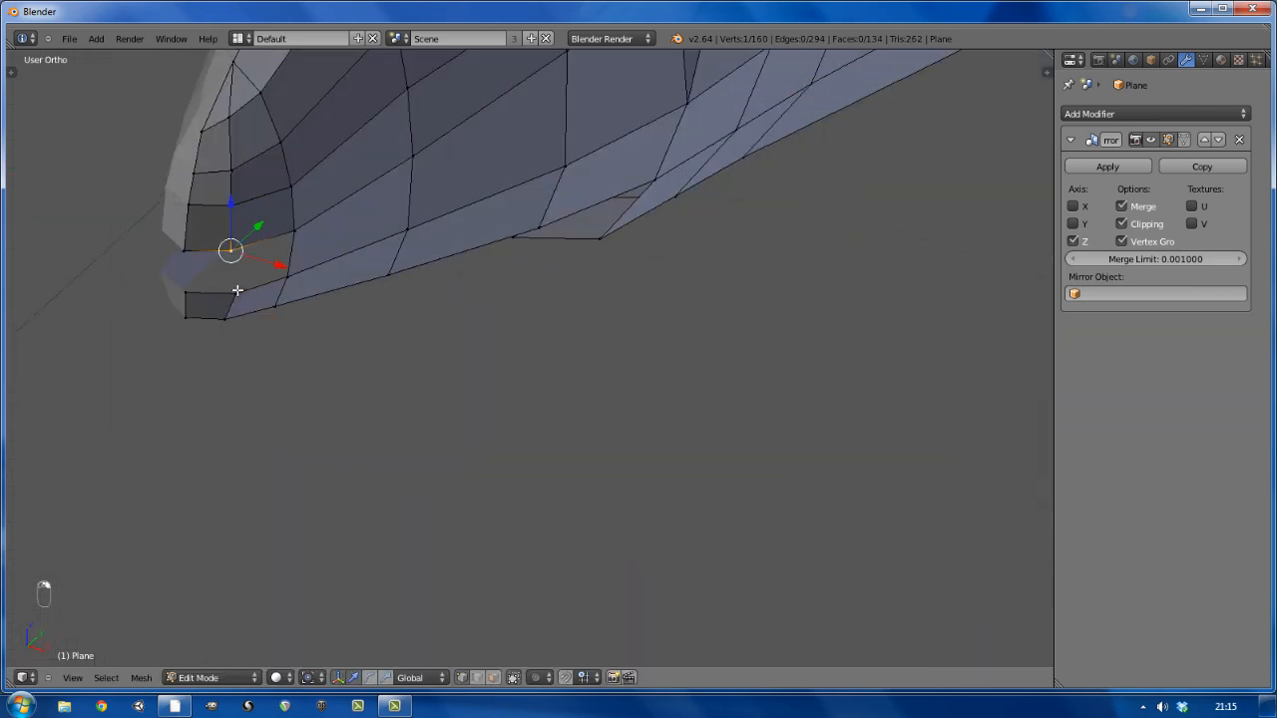
right_click(295, 233)
key(f)
Slide the lower middle vertex of the snout tip along its edge to line up with the vertices above
right_click(231, 290)
key(shift+v)
middle_drag(276, 299, 195, 287)
click(232, 290)
key(a)
In the right side view, use wireframe display to move the snout tip's two lowest vertices slightly up along Z
right_click(196, 287)
key(KP_3)
key(KP_Decimal)
key(z)
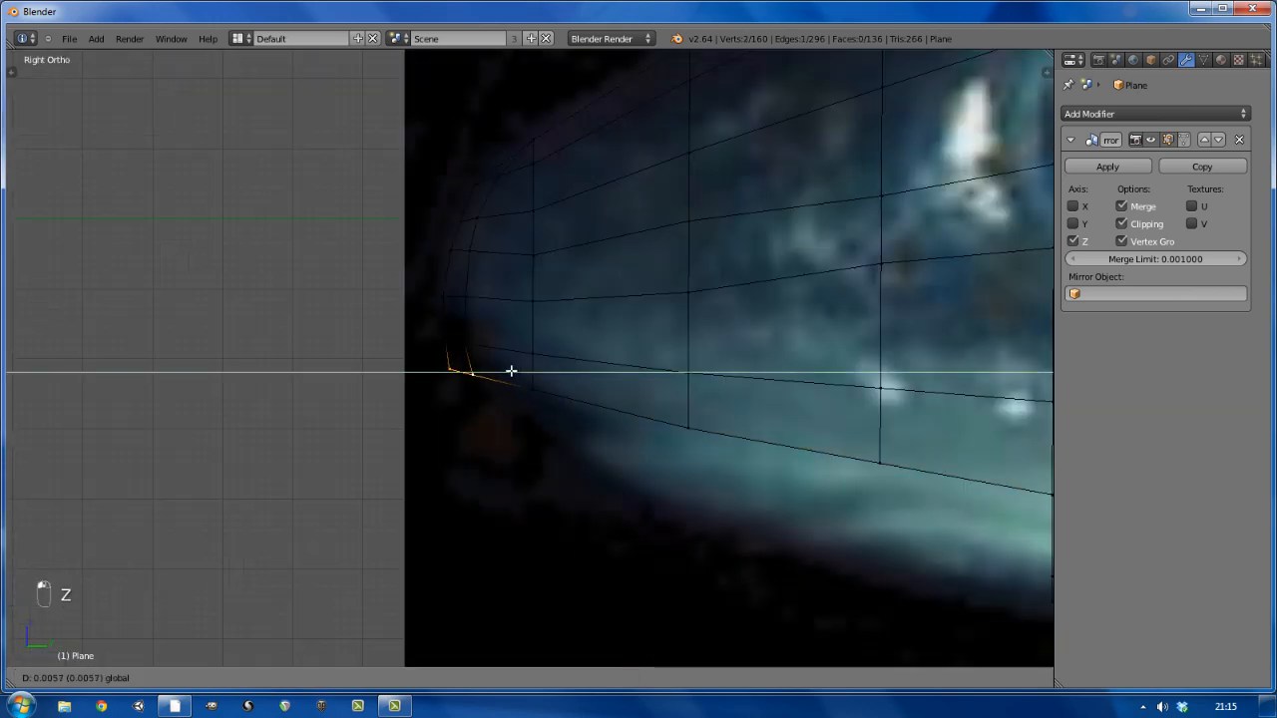
key(z)
key(a)
scroll(602, 363, down, 3)
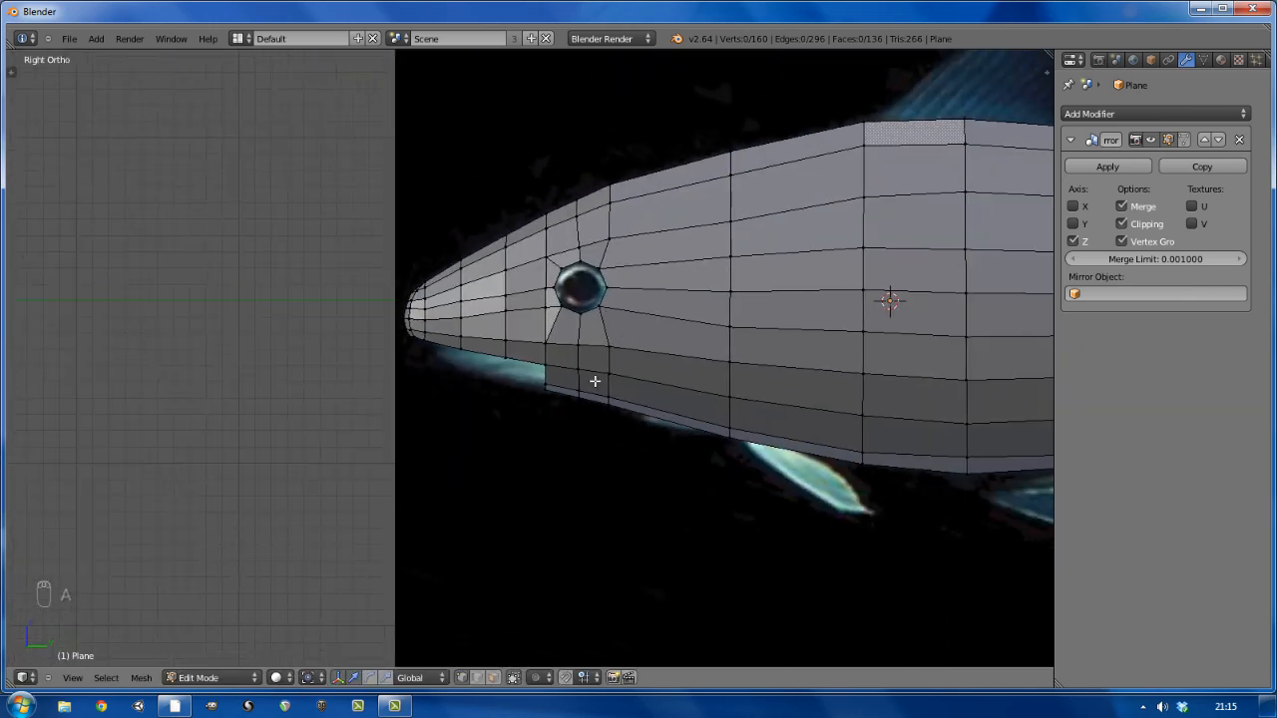
Extrude the lower jaw's three front vertices forward about 0.25 under the snout and scale the new edge down
scroll(595, 382, up, 2)
key(e)
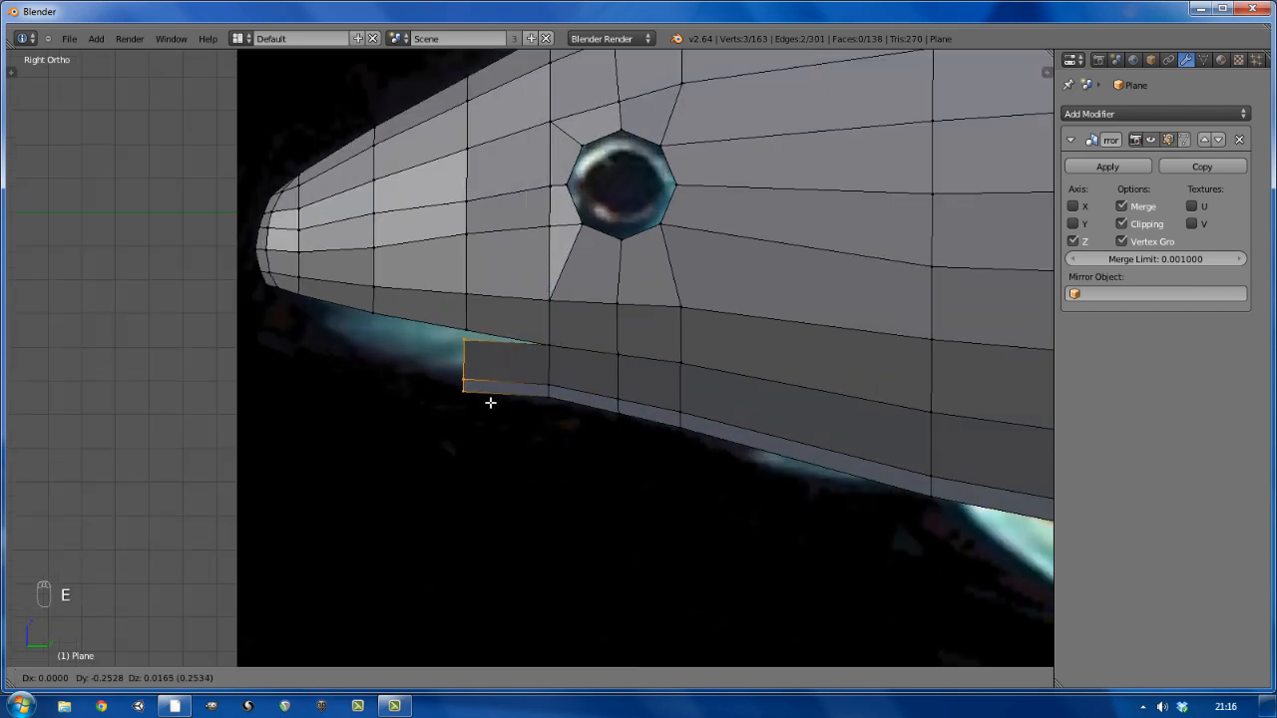
click(490, 395)
key(s)
click(511, 439)
Extrude the lower jaw edge forward two more times along the reference outline, scaling it between the extrusions
key(e)
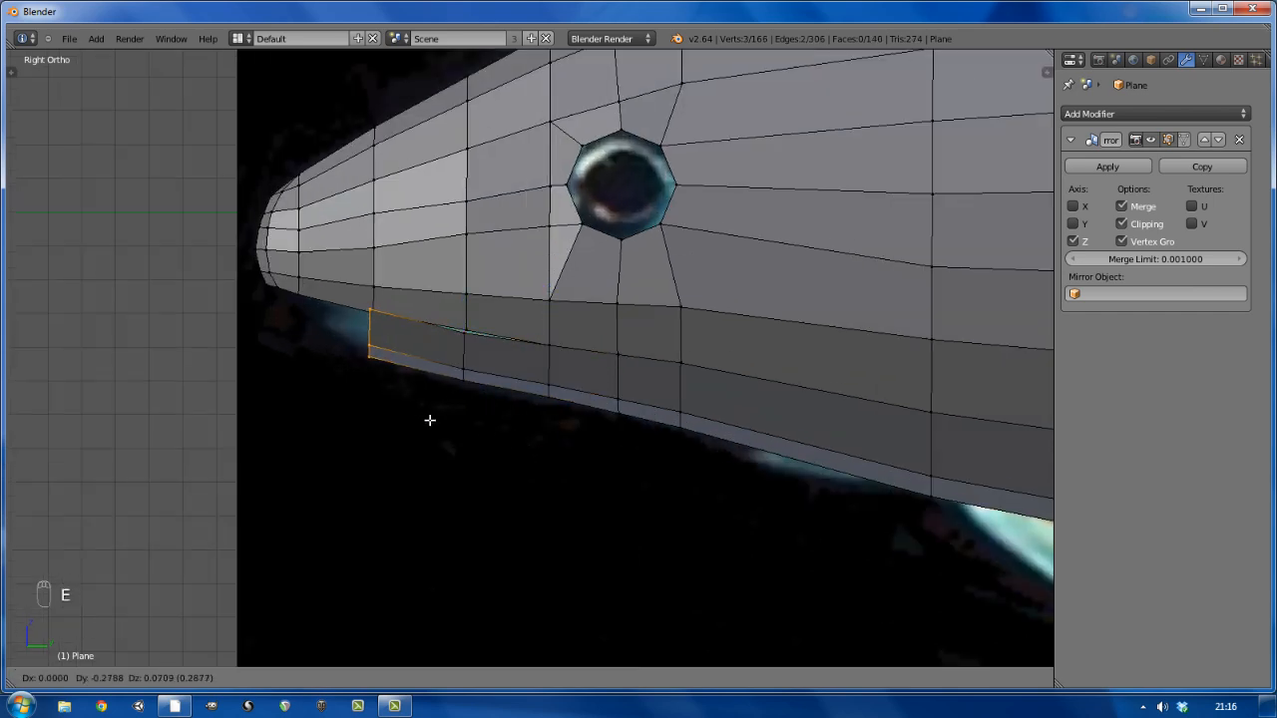
click(430, 420)
key(s)
click(465, 422)
key(e)
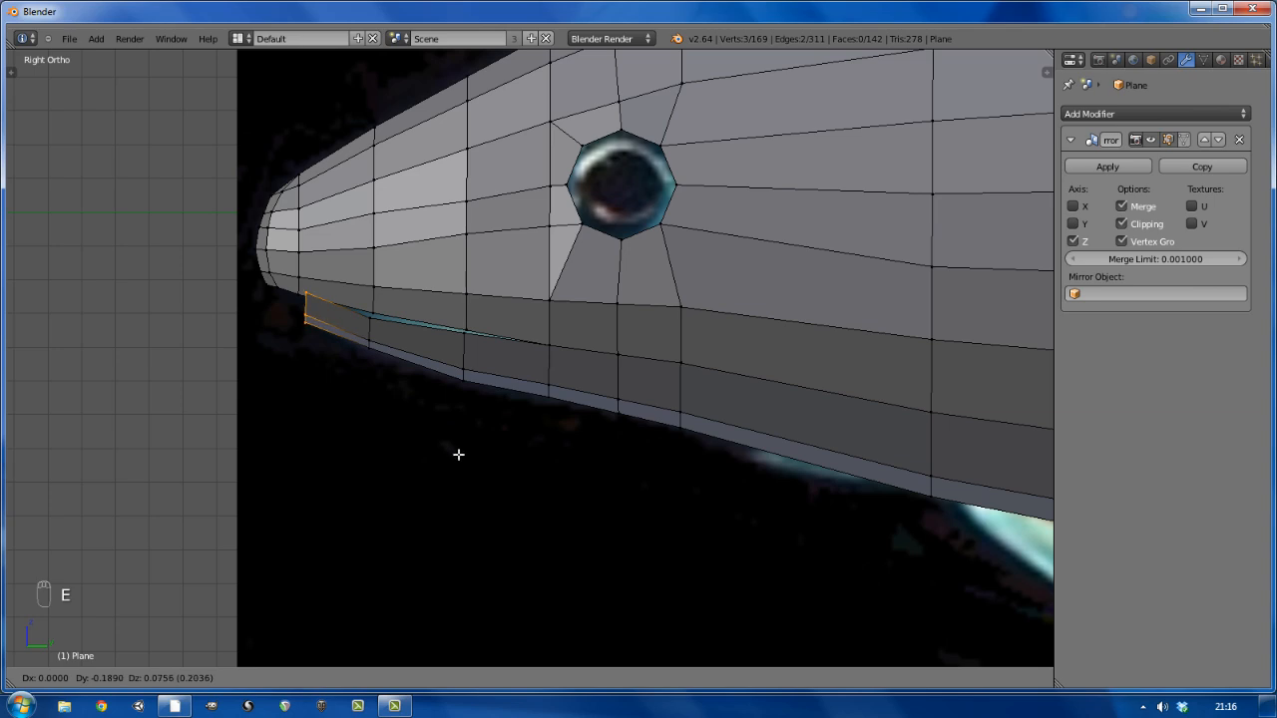
click(423, 436)
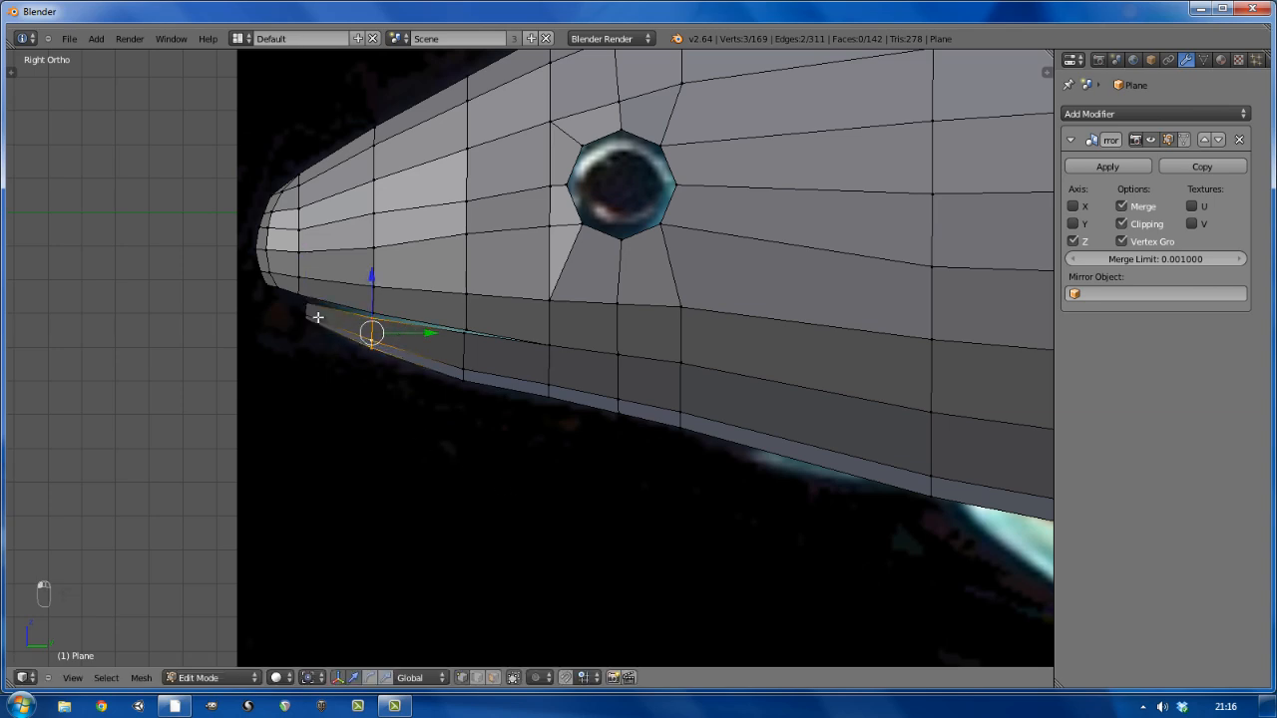
Adjust the lower jaw's bottom vertices beneath the eye opening along Z to smooth the jaw line
middle_drag(423, 436, 593, 396)
right_click(592, 399)
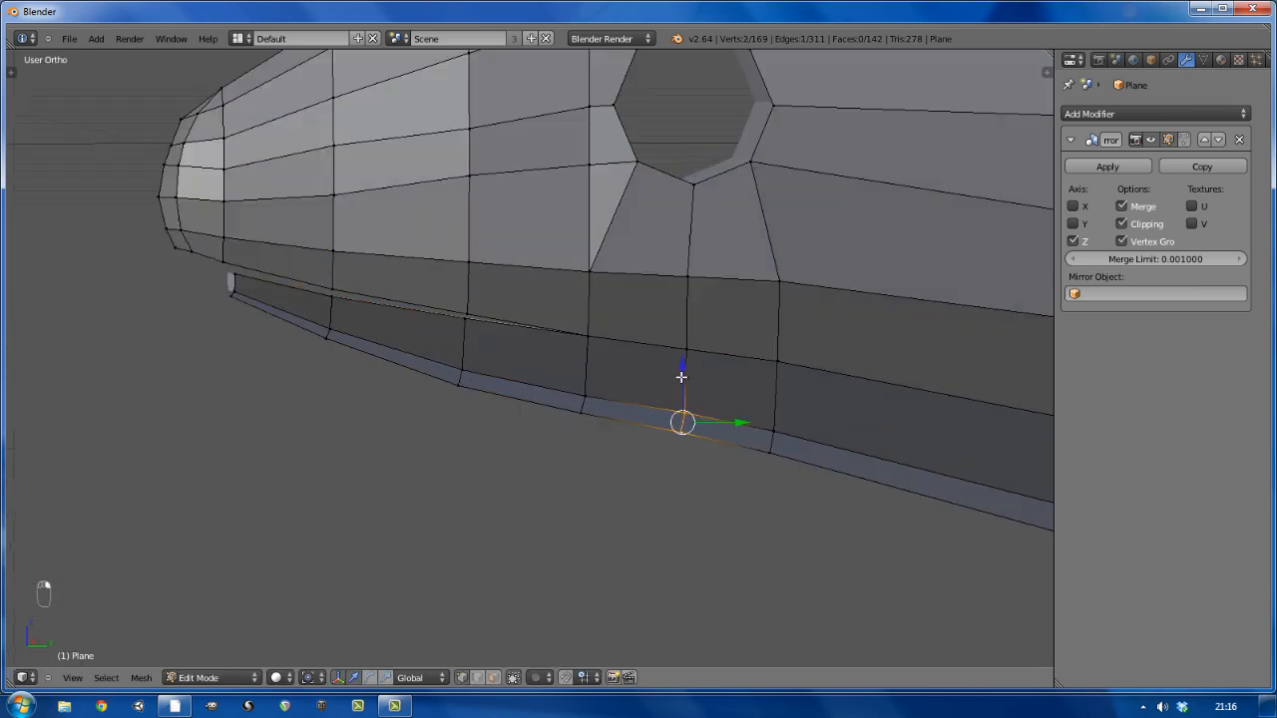
scroll(682, 376, down, 3)
scroll(698, 399, up, 1)
key(s)
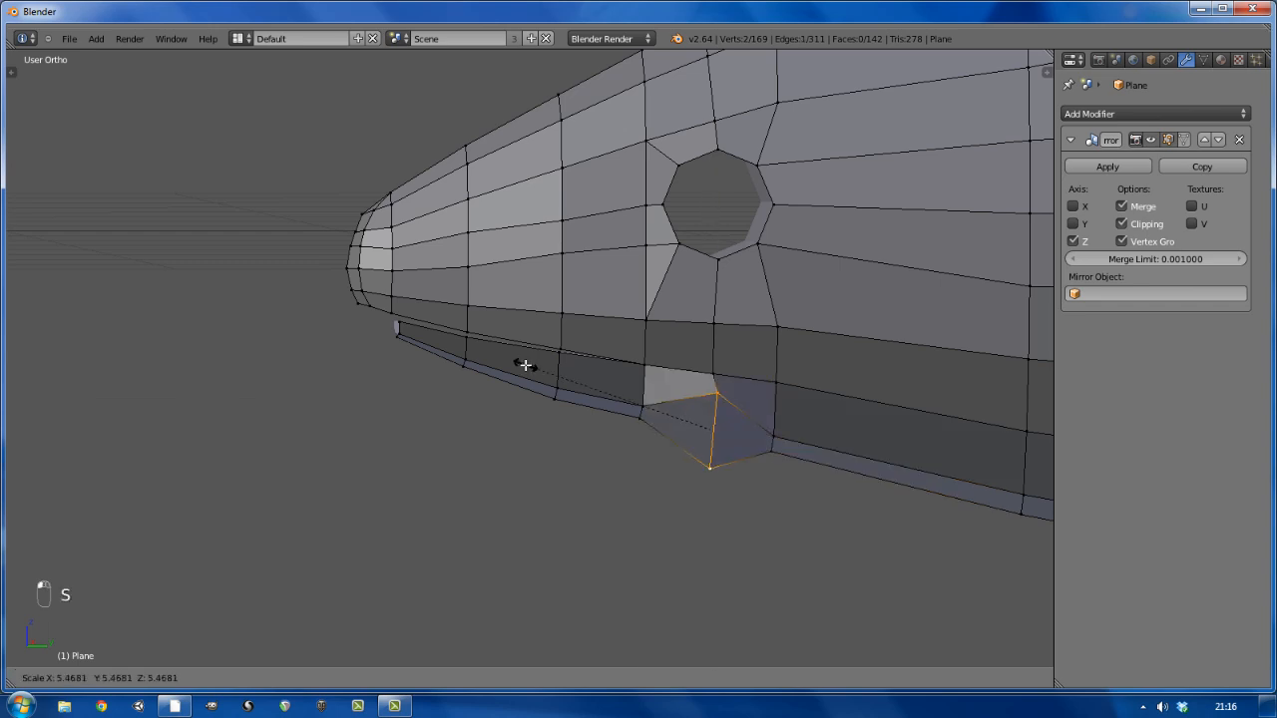
right_click(525, 365)
drag(708, 379, 642, 368)
right_click(634, 419)
Select the upper edge at the lower jaw's front, extrude it and move the new edge to the mirror centre
key(a)
mouse_move(419, 333)
shift+middle_down()
mouse_move(497, 357)
mouse_move(429, 334)
shift+middle_up()
scroll(485, 351, up, 7)
alt+right_click(466, 369)
shift+right_click(451, 393)
key(e)
click(473, 393)
drag(419, 350, 371, 318)
Fill the small gap at the lower jaw's tip with a face and move the adjacent jaw edge inward along X
middle_drag(371, 317, 433, 301)
key(f)
right_click(477, 299)
drag(433, 302, 445, 308)
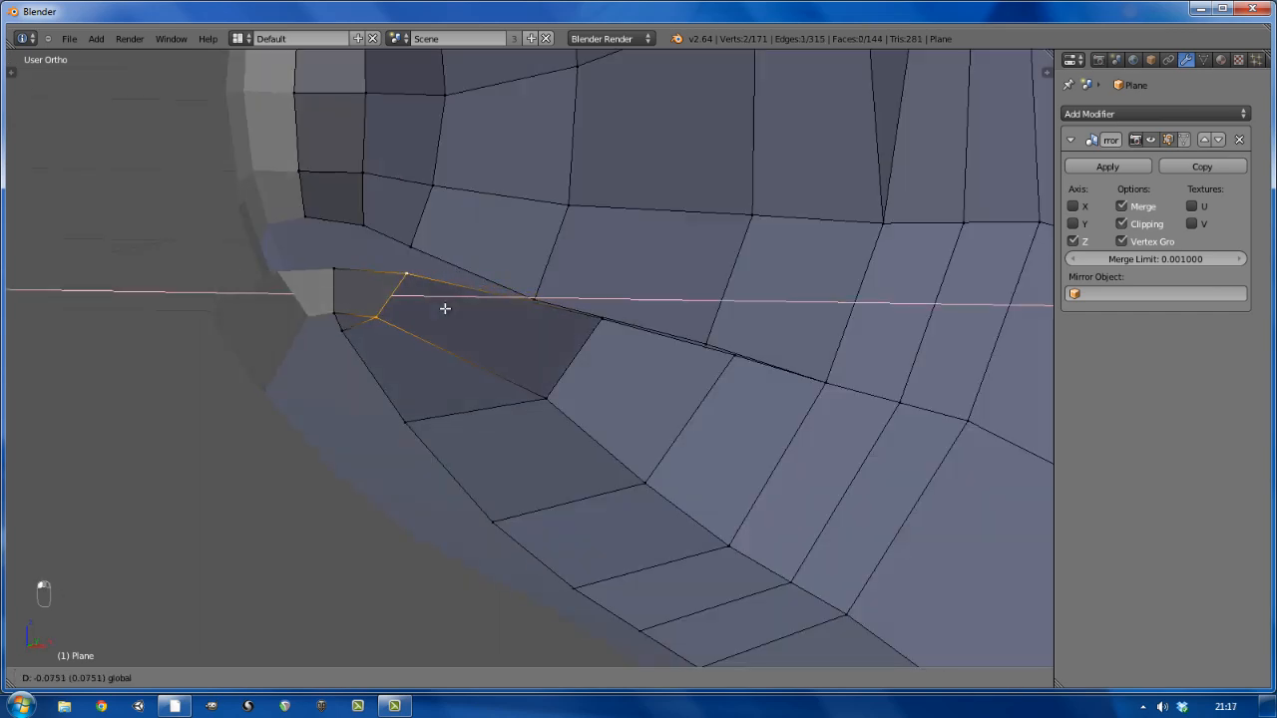
Narrow the front of the lower jaw by moving its underside vertex and the adjacent jaw edge inward along X
middle_drag(445, 308, 561, 527)
right_click(499, 536)
drag(547, 539, 504, 546)
right_click(405, 291)
shift+right_click(377, 302)
right_click(335, 270)
drag(445, 294, 418, 300)
Reposition the centre edge at the lower jaw's tip along Y and adjust the edge beside it
right_click(341, 273)
shift+right_click(339, 260)
drag(339, 245, 339, 218)
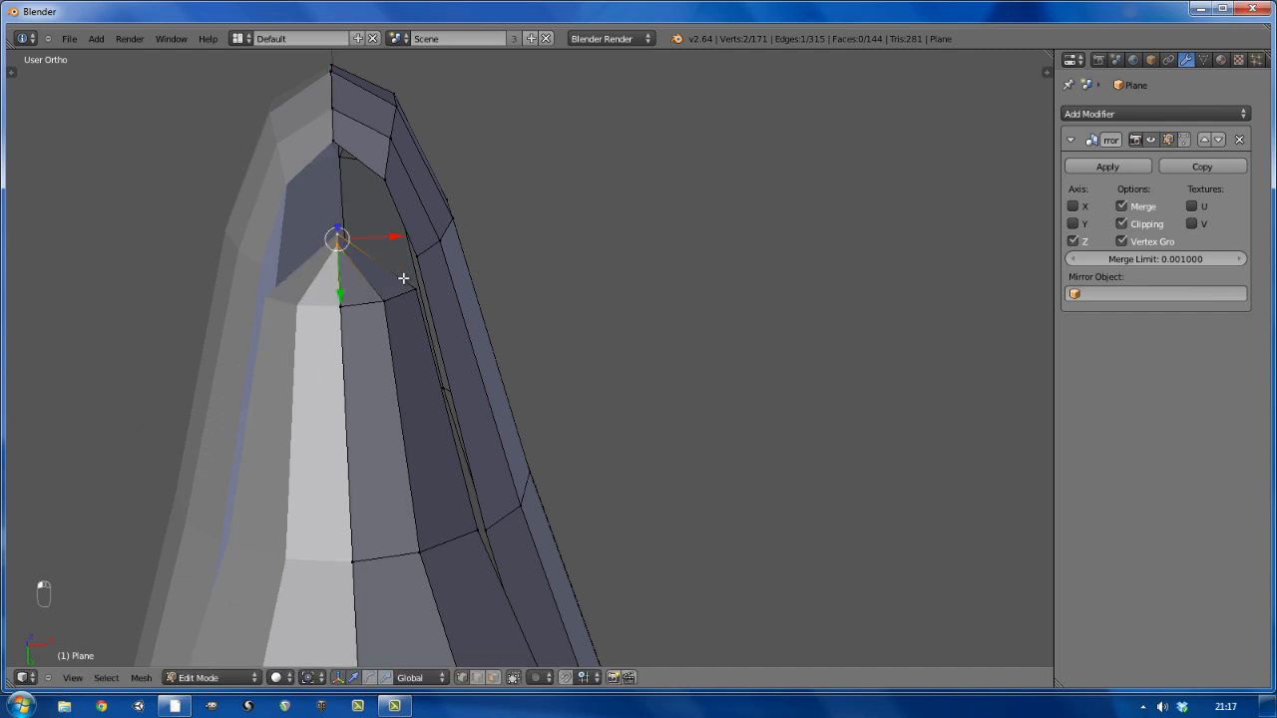
middle_drag(402, 277, 685, 335)
scroll(685, 336, down, 4)
right_click(687, 337)
shift+right_click(668, 405)
drag(709, 336, 699, 348)
middle_drag(699, 348, 536, 270)
key(a)
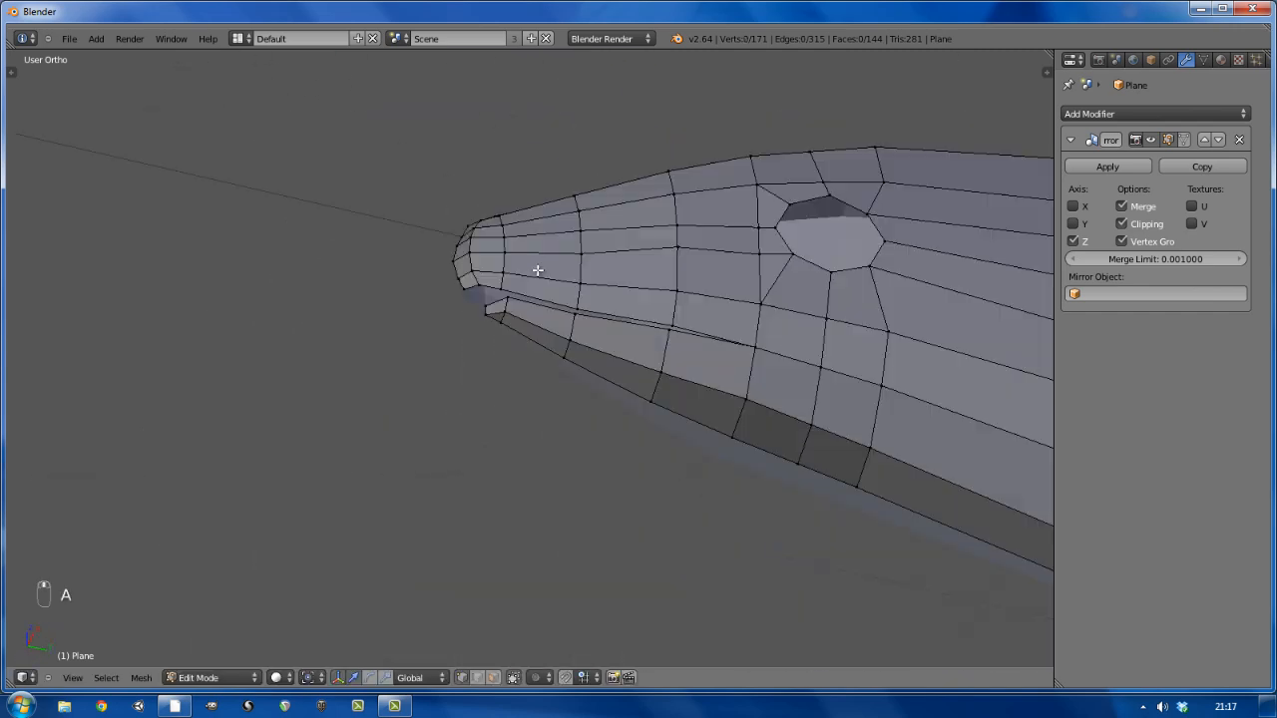
Select the snout's lower front edge above the mouth and move it back along Y by about 0.03
scroll(509, 296, up, 6)
alt+right_click(494, 309)
right_click(538, 309)
right_click(469, 301)
shift+right_click(429, 311)
drag(498, 307, 553, 313)
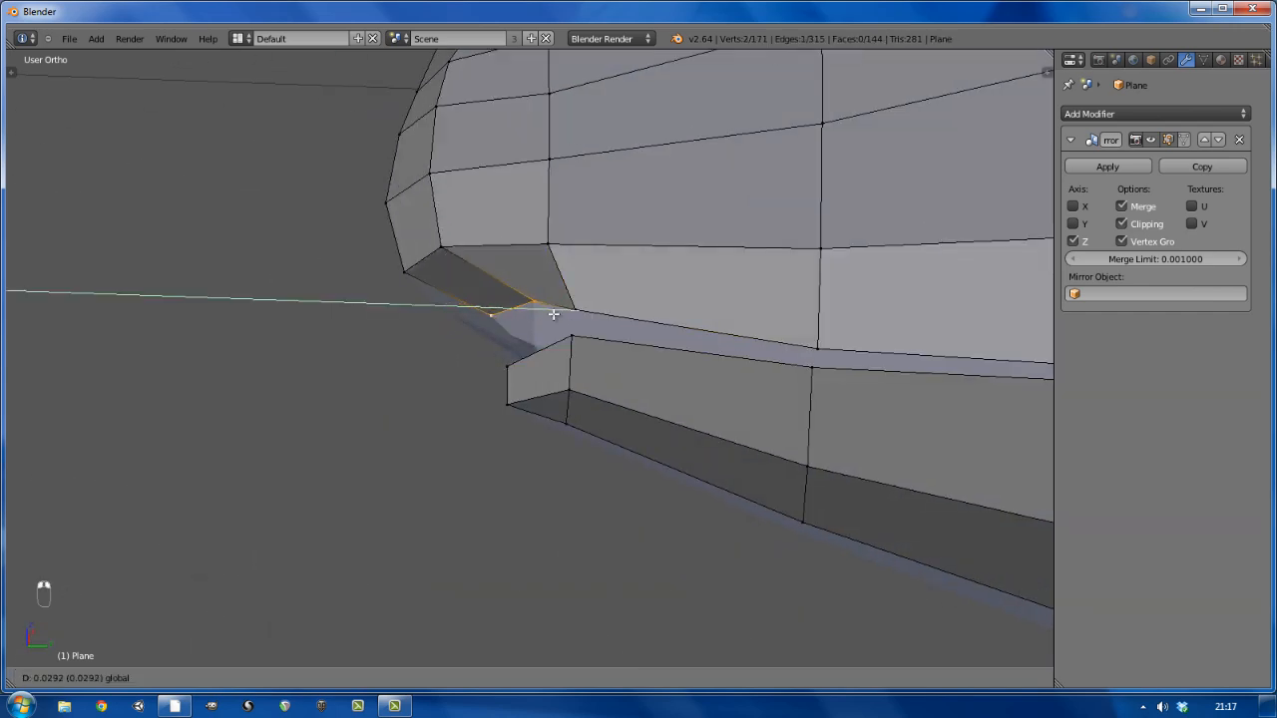
In the right side view, raise the lower jaw's tip edge along Z and check it against the reference in wireframe
middle_drag(553, 313, 593, 299)
key(KP_3)
right_click(485, 381)
shift+right_click(491, 341)
drag(490, 308, 490, 294)
key(z)
key(z)
key(z)
key(z)
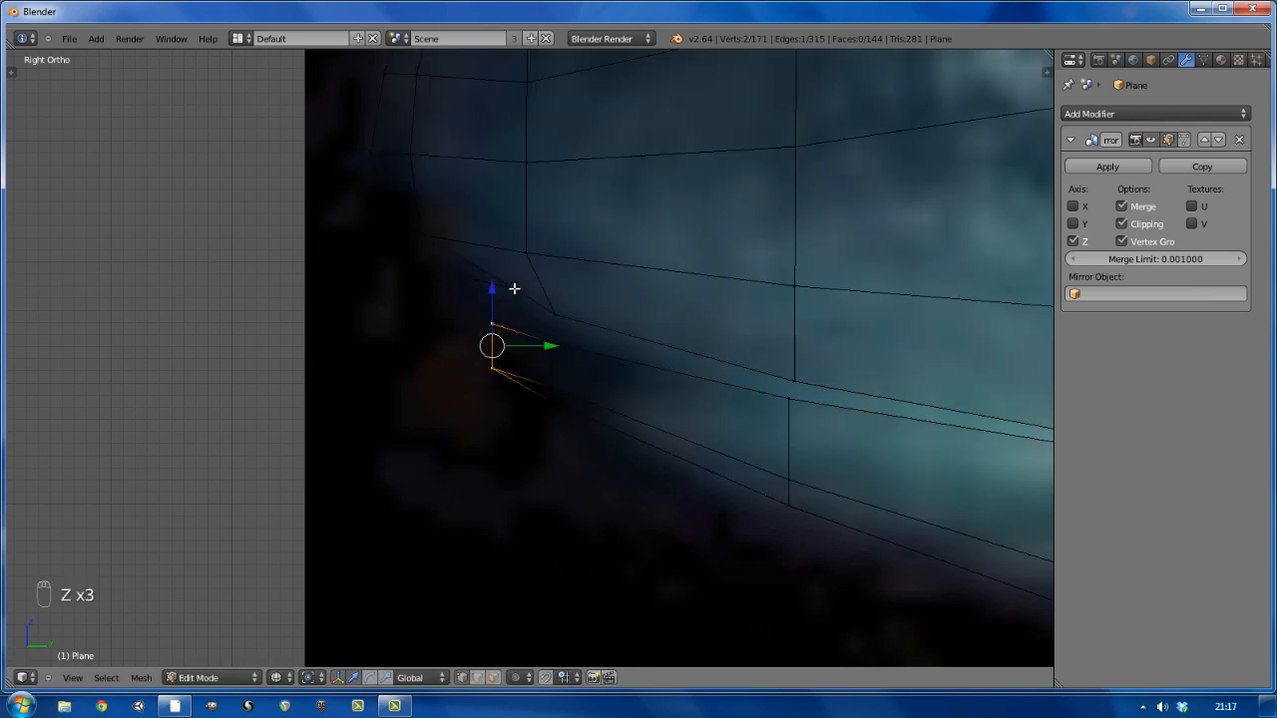
Select the upper lip's front edge and lower it slightly along Z towards the jaw
right_click(513, 290)
shift+right_click(479, 282)
drag(495, 248, 495, 259)
click(495, 259)
key(a)
scroll(521, 277, down, 4)
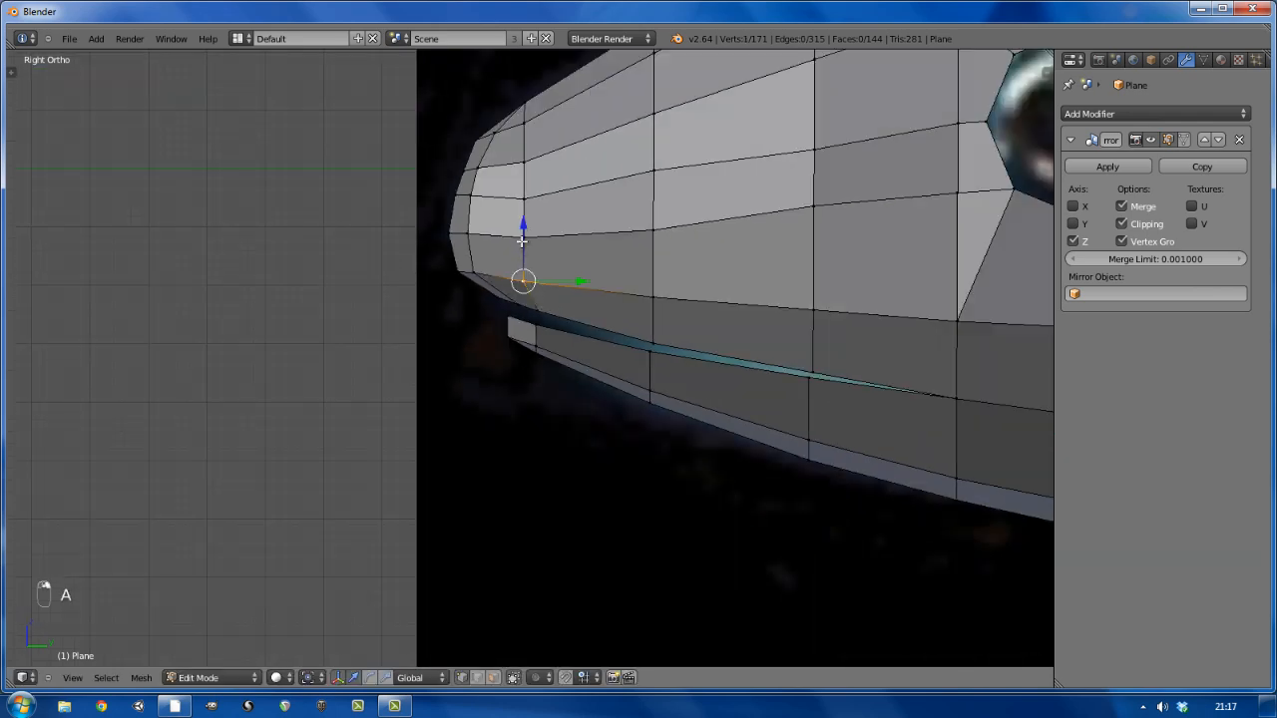
Clear the vertex selection and snap the 3D cursor back to the centre
key(a)
scroll(532, 247, up, 2)
click(527, 194)
scroll(569, 243, down, 2)
key(a)
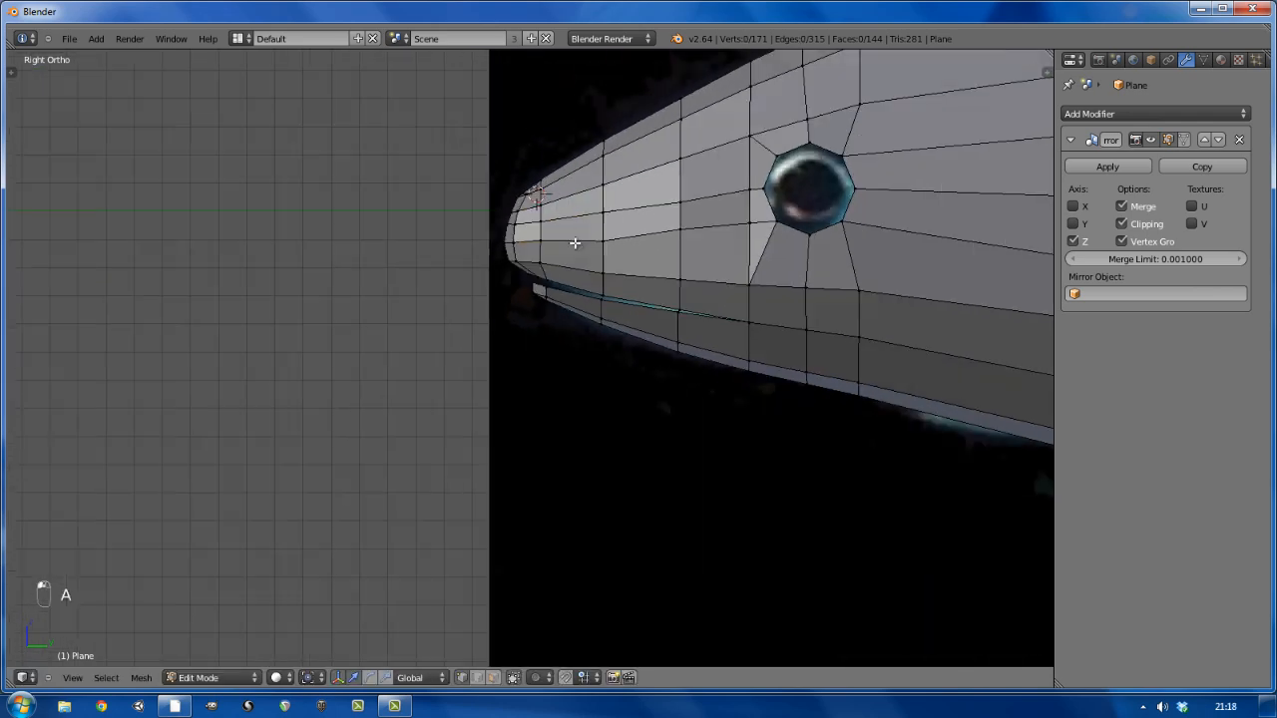
scroll(574, 279, down, 2)
key(shift+s)
click(576, 303)
Select the vertical edge loop ahead of the tail base, scale it along Z and raise it slightly to fit the reference
scroll(576, 303, down, 5)
scroll(736, 286, up, 8)
key(a)
key(a)
alt+right_click(669, 359)
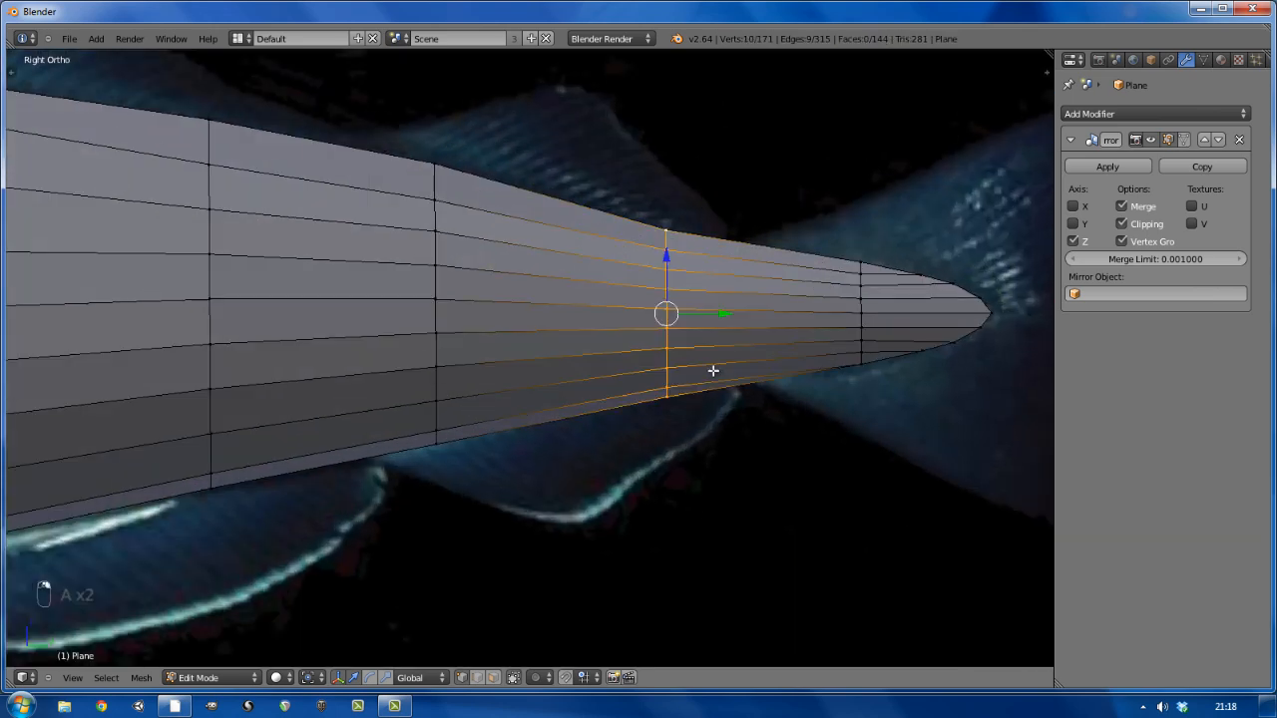
key(s)
key(z)
click(720, 405)
drag(666, 255, 667, 241)
Return to Object Mode, apply smooth shading to the fish body and check it from another angle
scroll(696, 299, down, 8)
key(Tab)
key(a)
right_click(540, 339)
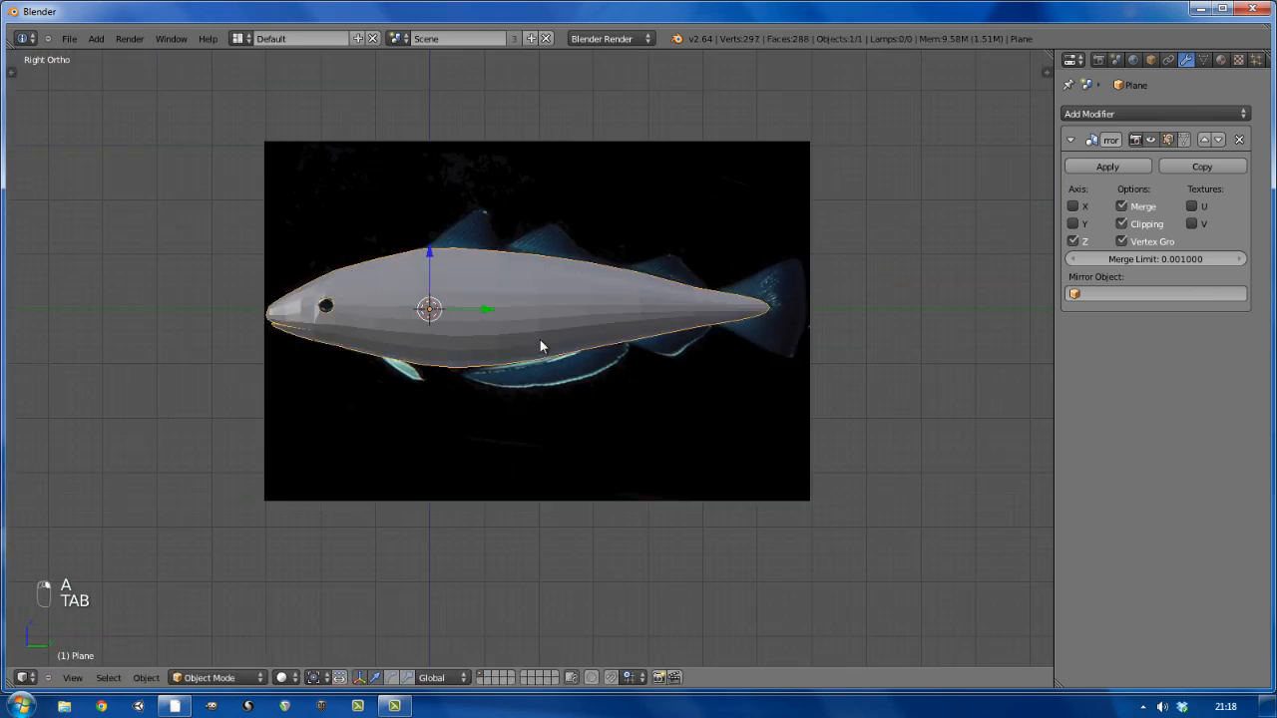
key(t)
drag(45, 127, 94, 441)
click(37, 255)
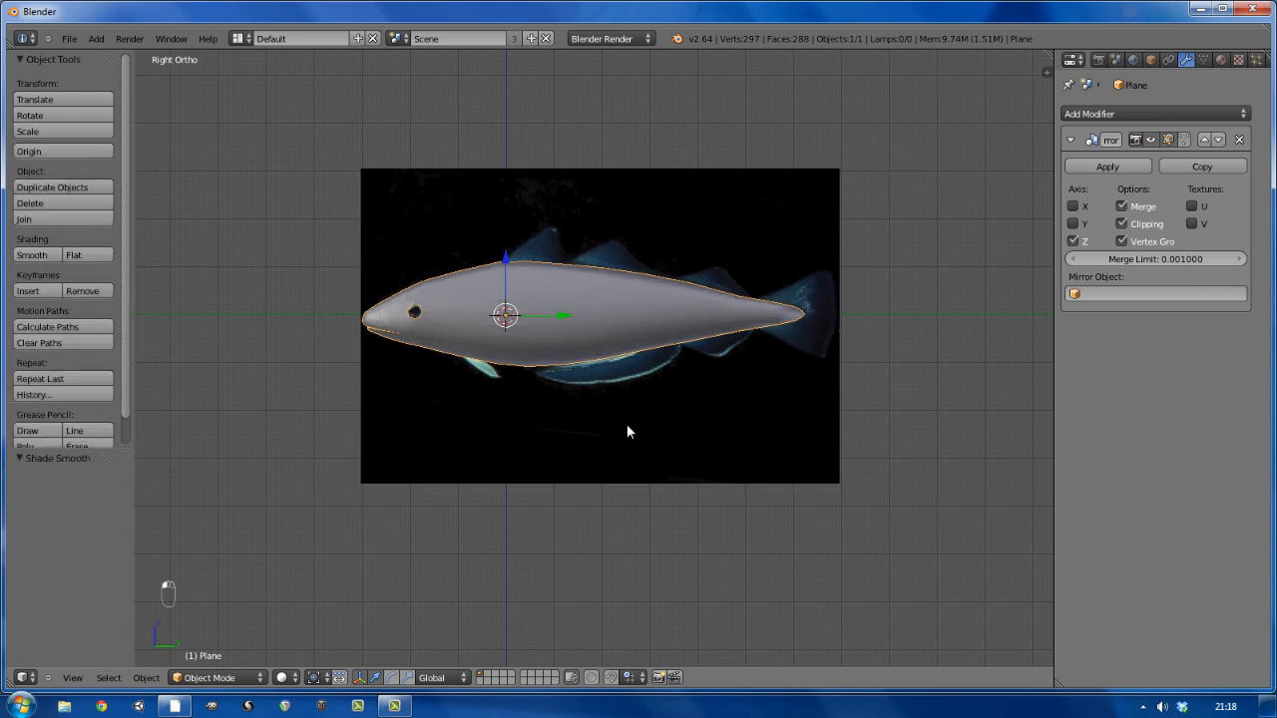
key(a)
middle_drag(571, 331, 573, 242)
key(KP_3)
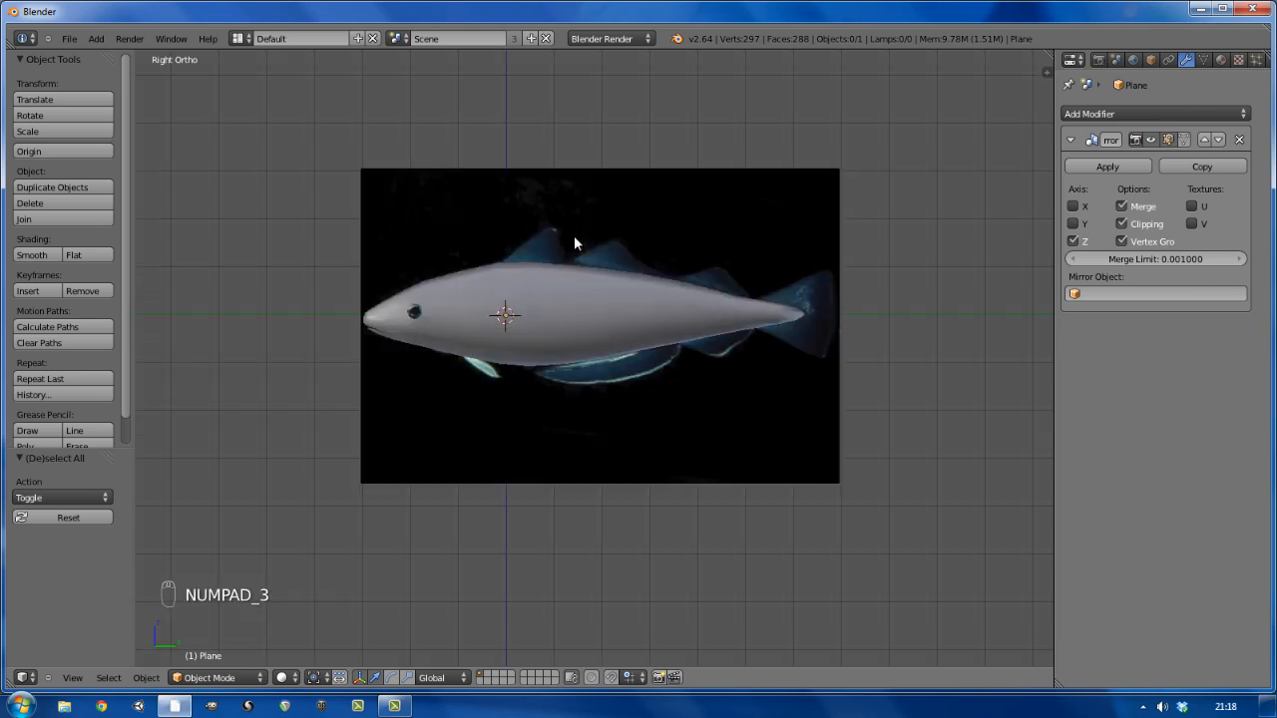
In Edit Mode, extrude the eye opening's edge loop inward along X by about 0.022 and scale the new ring down
scroll(472, 334, up, 4)
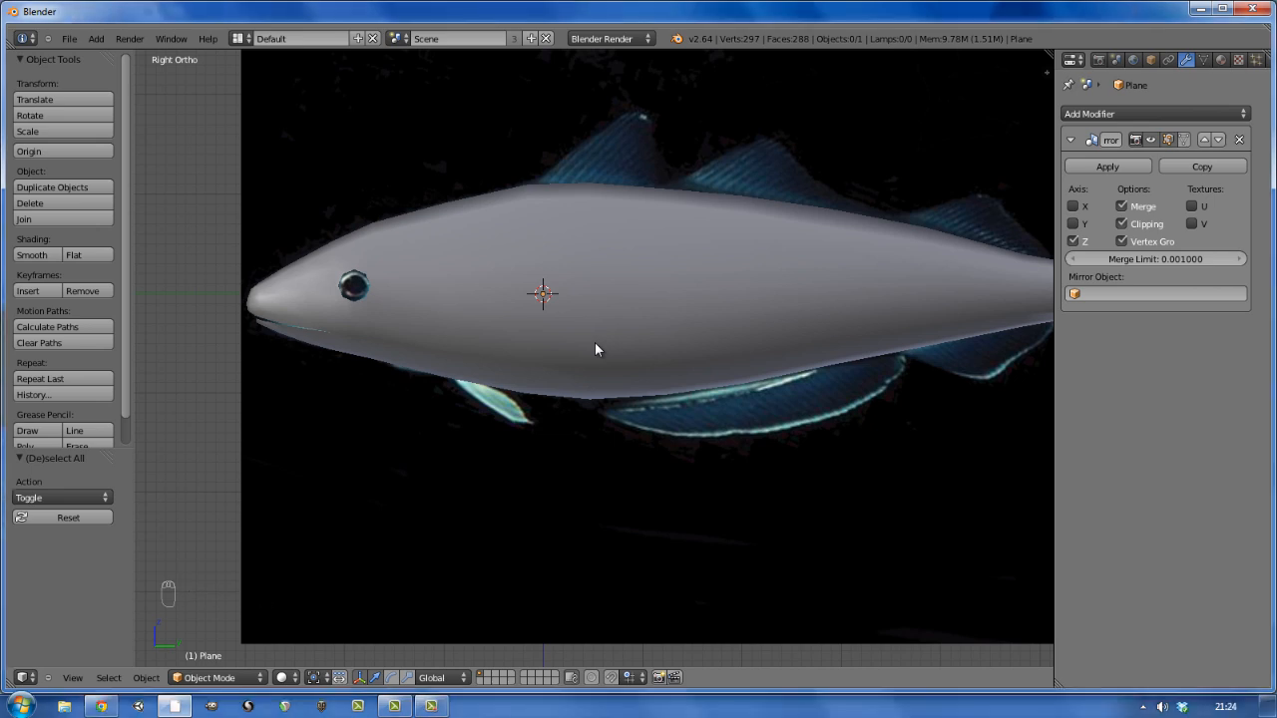
right_click(587, 318)
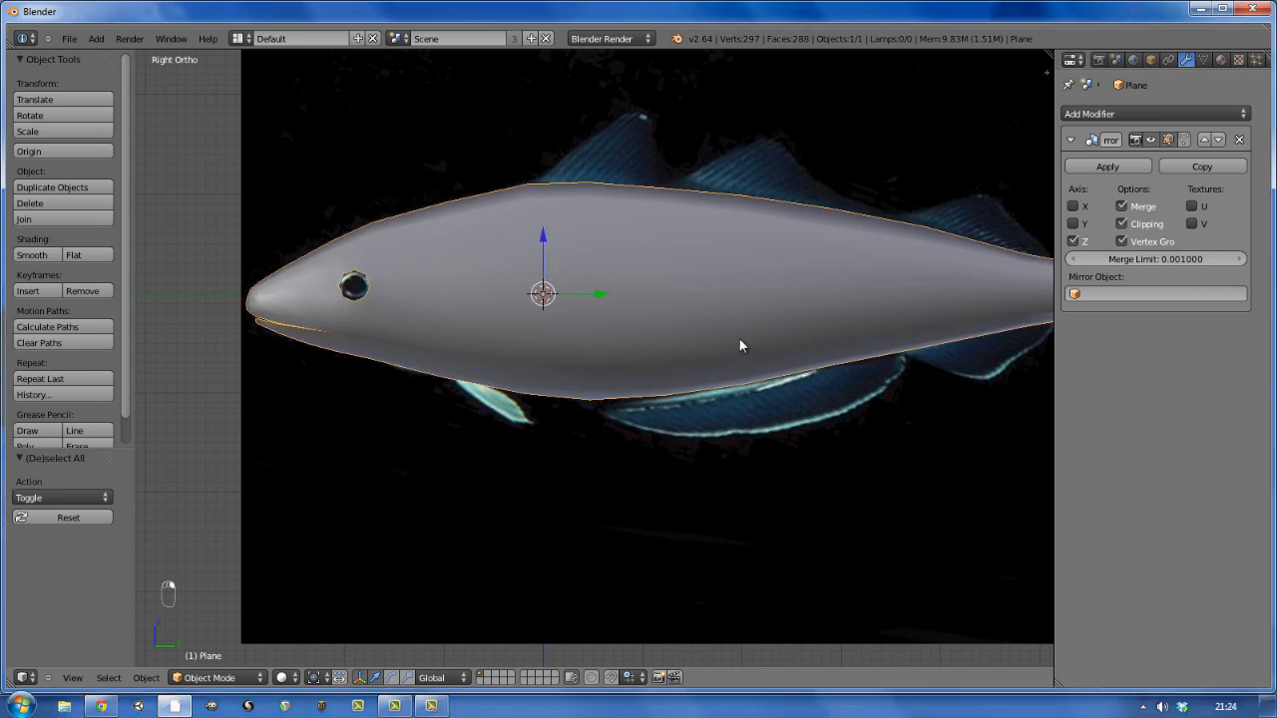
scroll(688, 341, down, 3)
key(a)
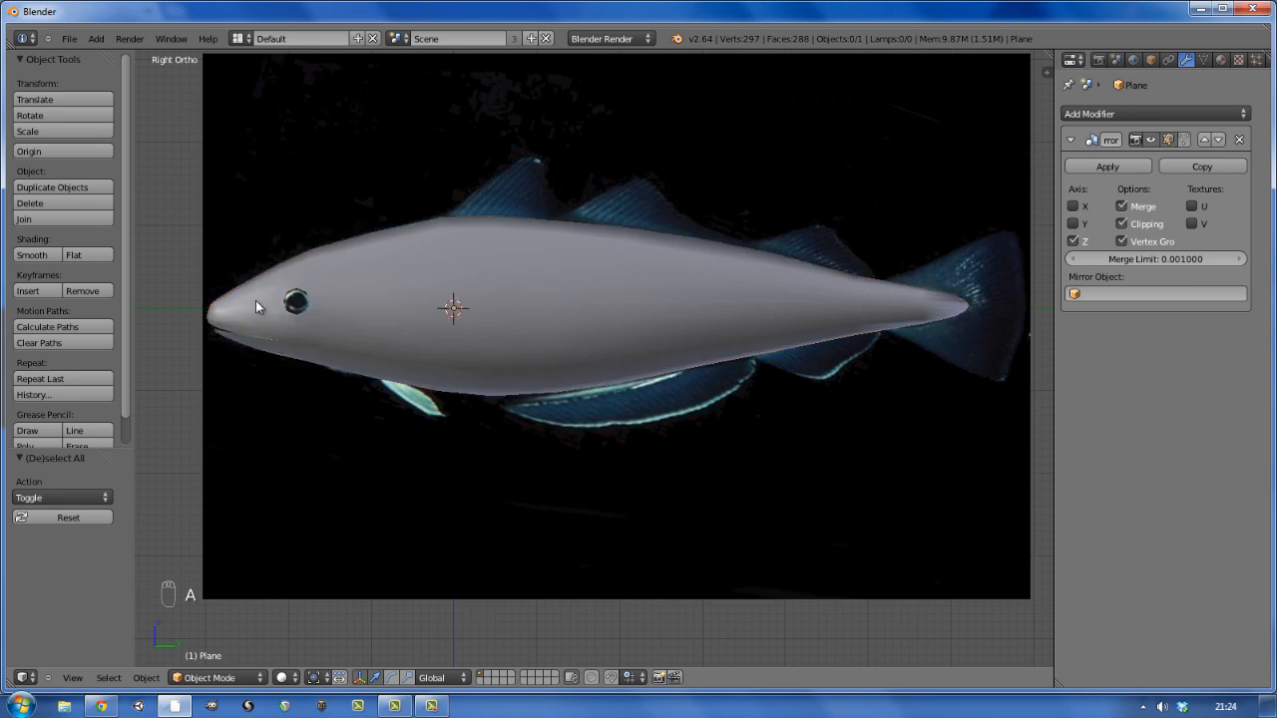
scroll(255, 300, up, 6)
key(Tab)
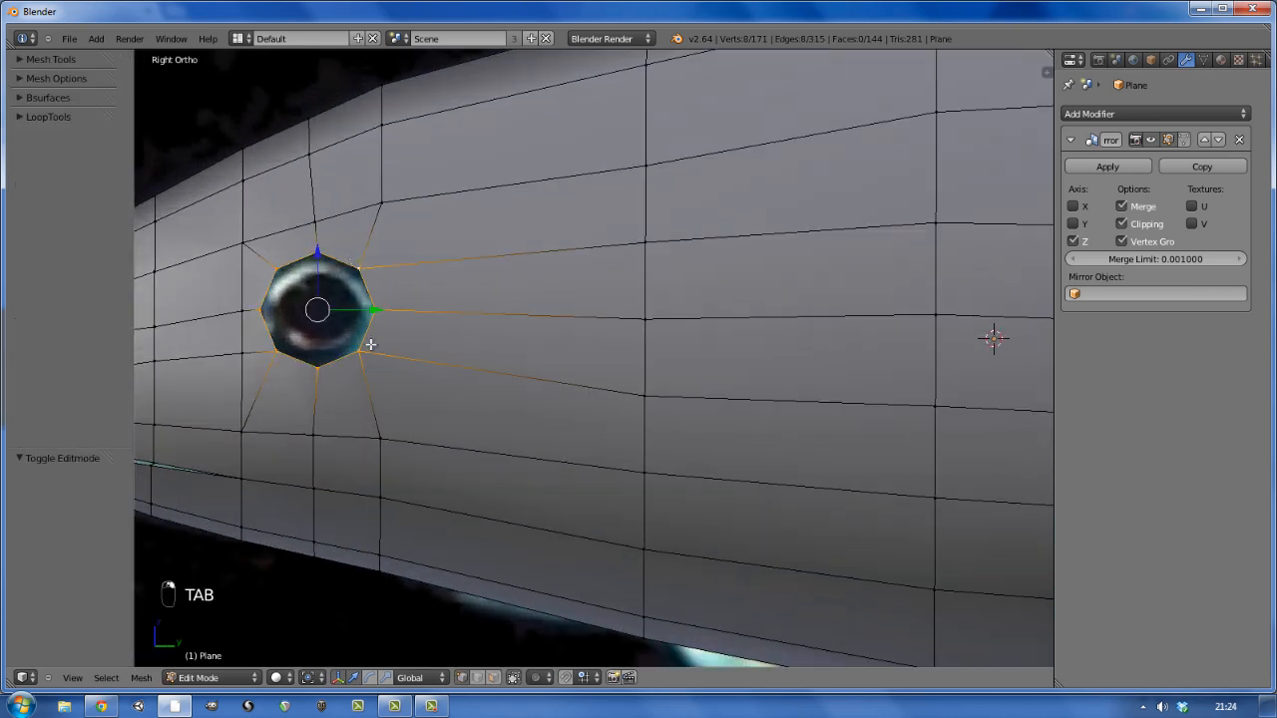
middle_drag(370, 344, 449, 382)
key(e)
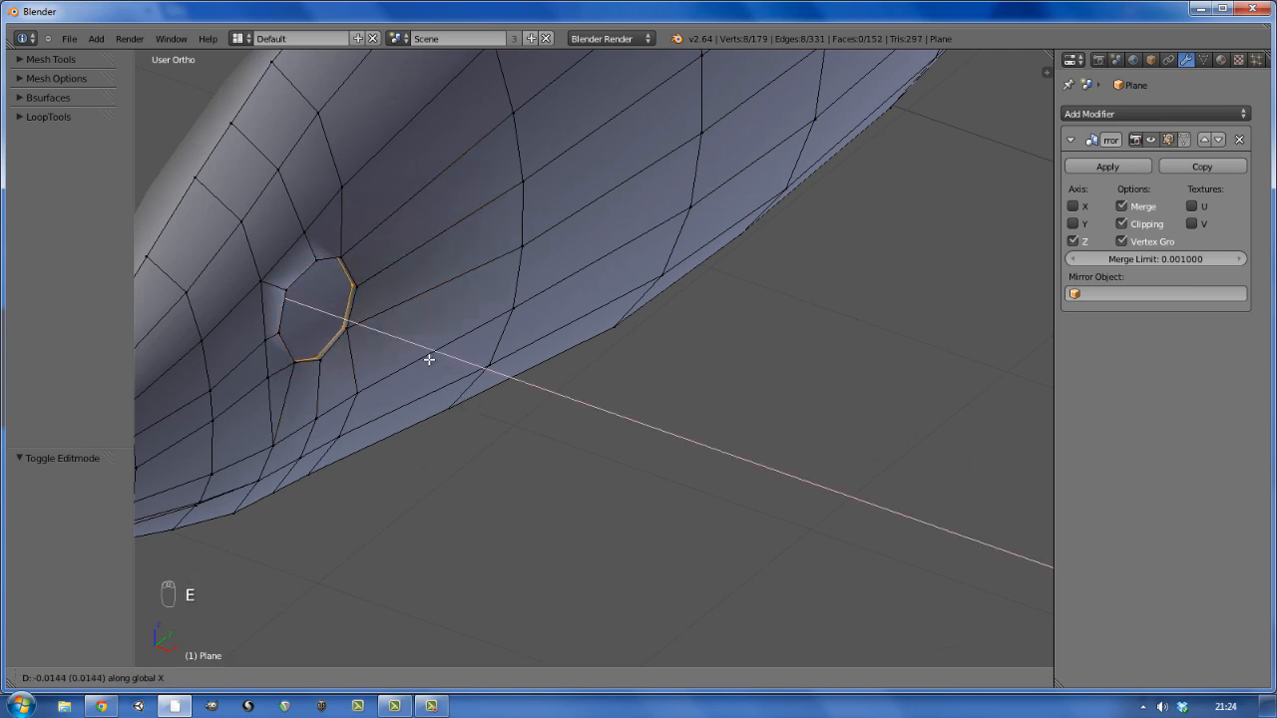
click(426, 358)
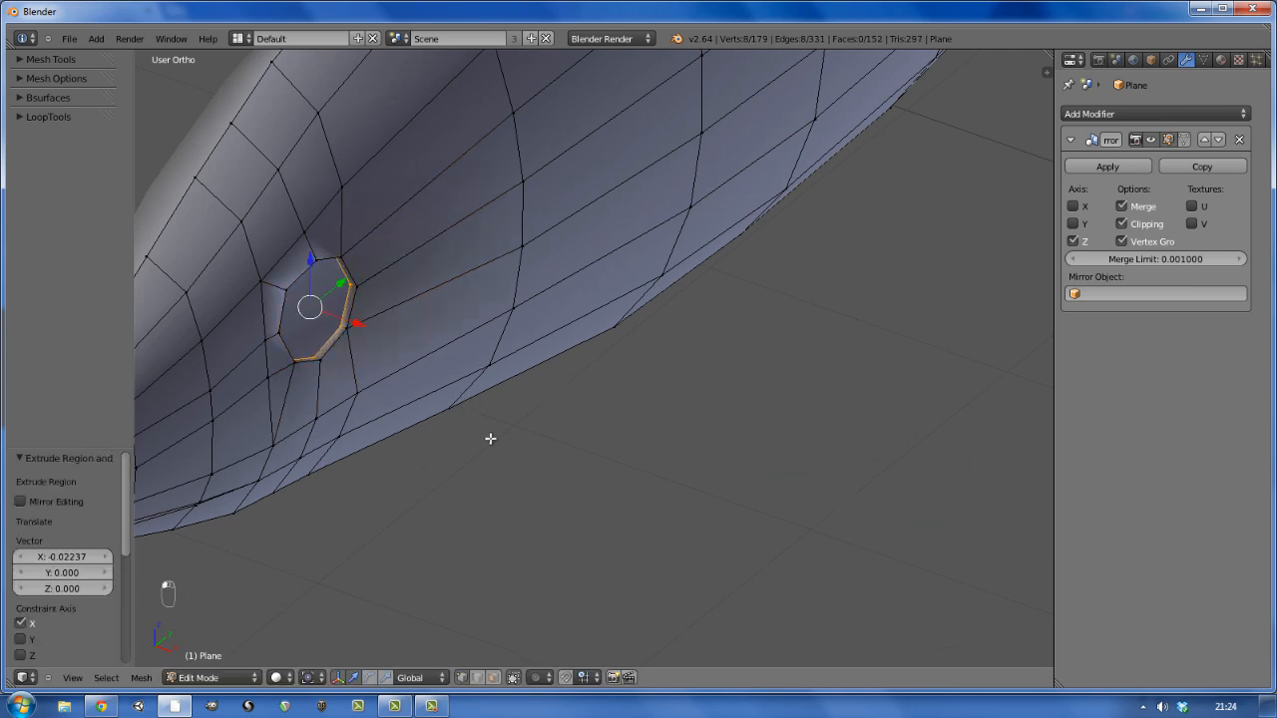
key(s)
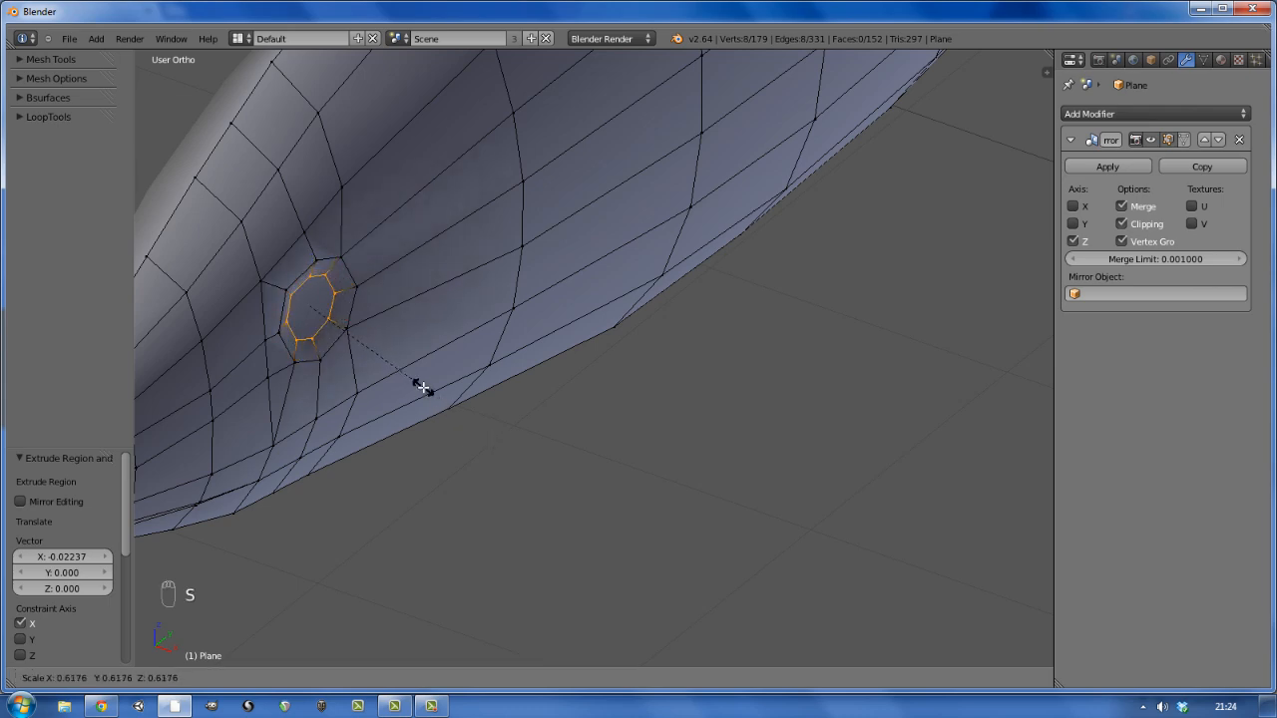
click(420, 386)
key(a)
Select the lower jaw's front section and rotate it -7.054° around the 3D cursor at the mouth corner to open the mouth
middle_drag(422, 368, 294, 304)
scroll(319, 304, down, 3)
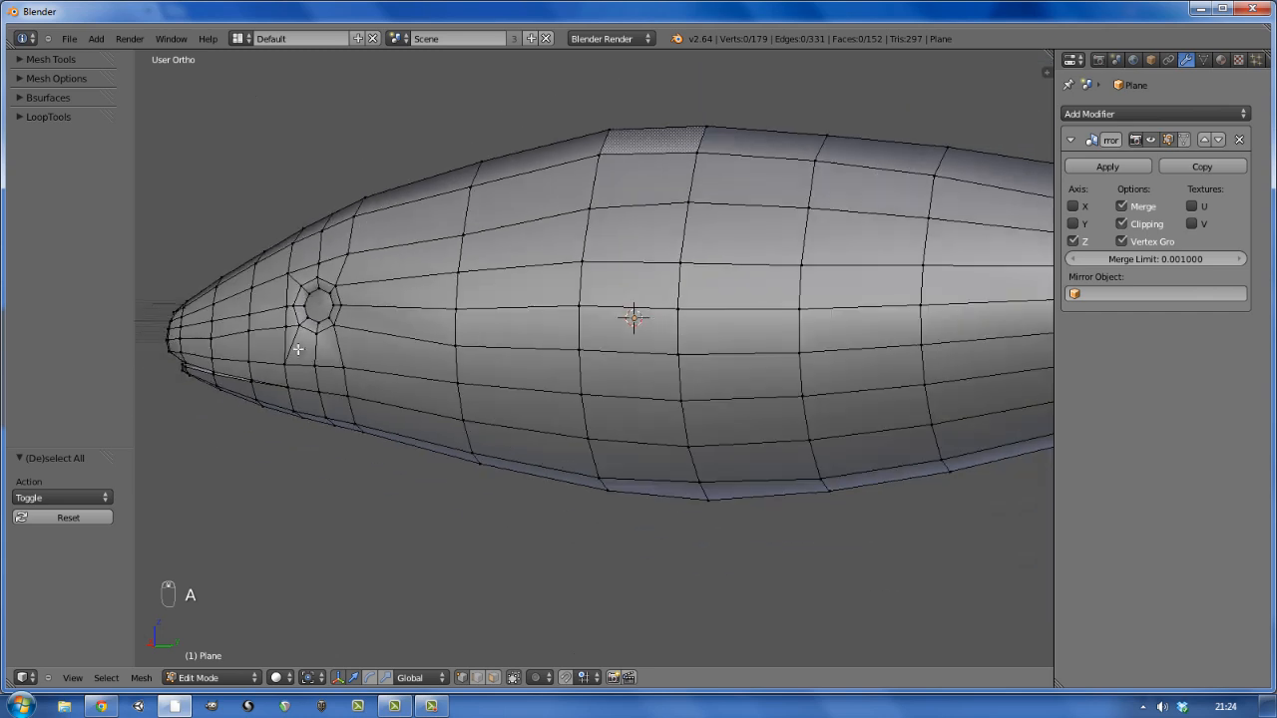
scroll(285, 378, up, 4)
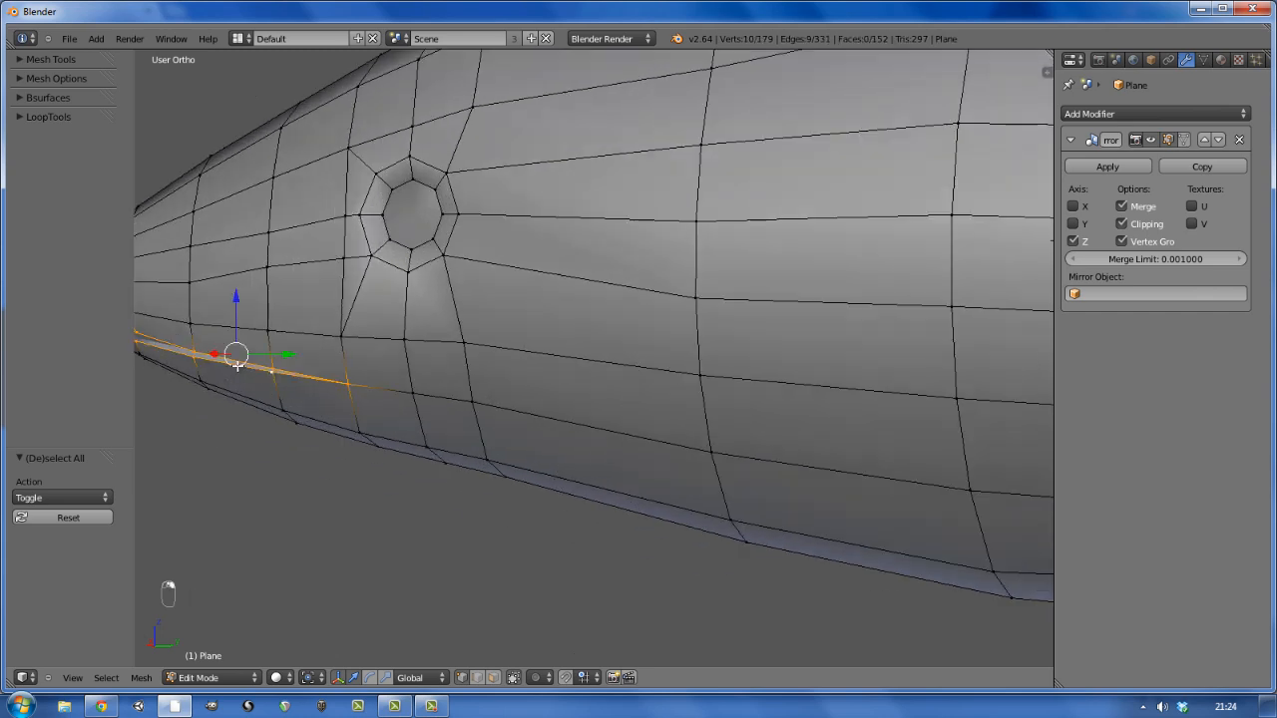
key(KP_3)
scroll(285, 374, down, 3)
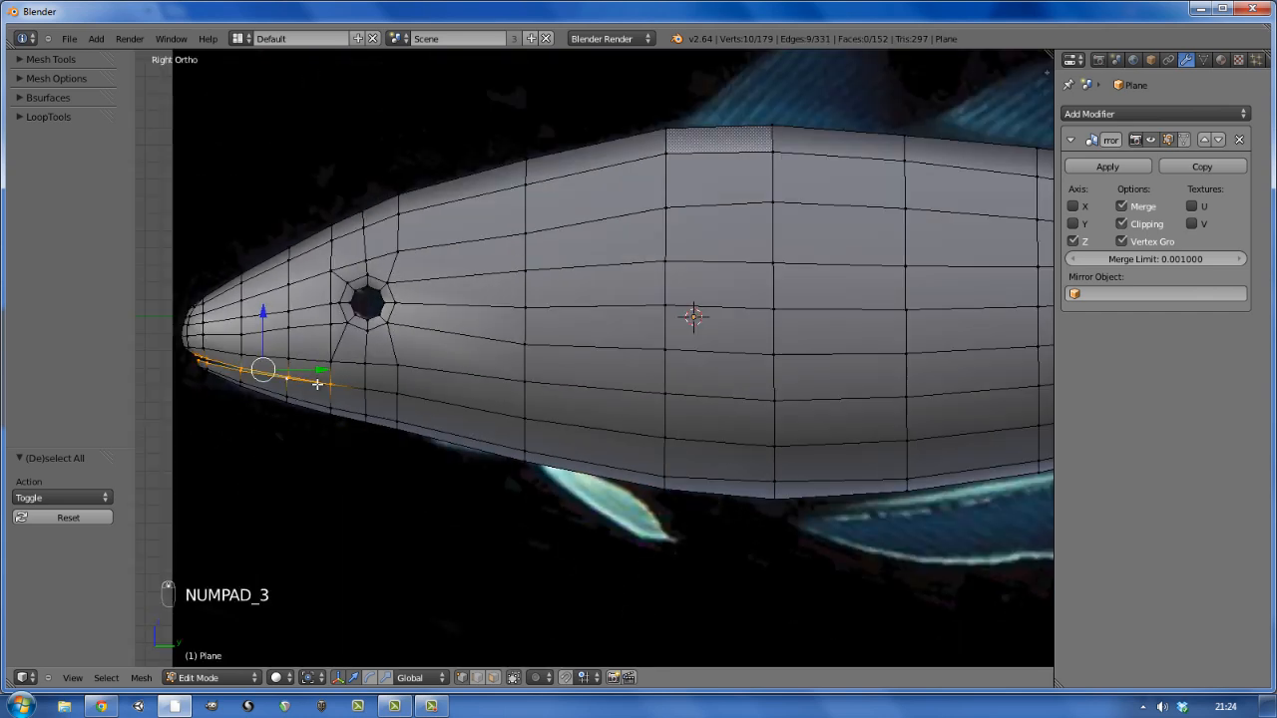
scroll(320, 384, up, 4)
scroll(379, 376, up, 2)
right_click(361, 384)
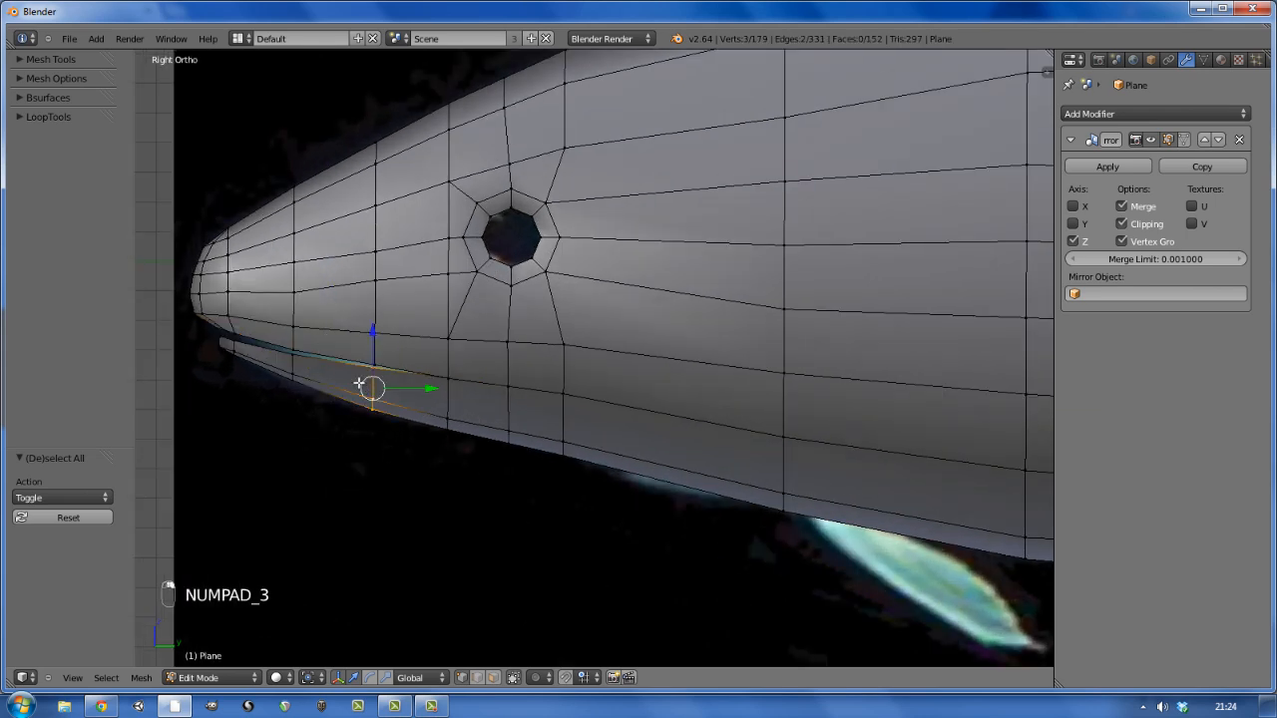
shift+right_click(290, 361)
key(c)
click(226, 352)
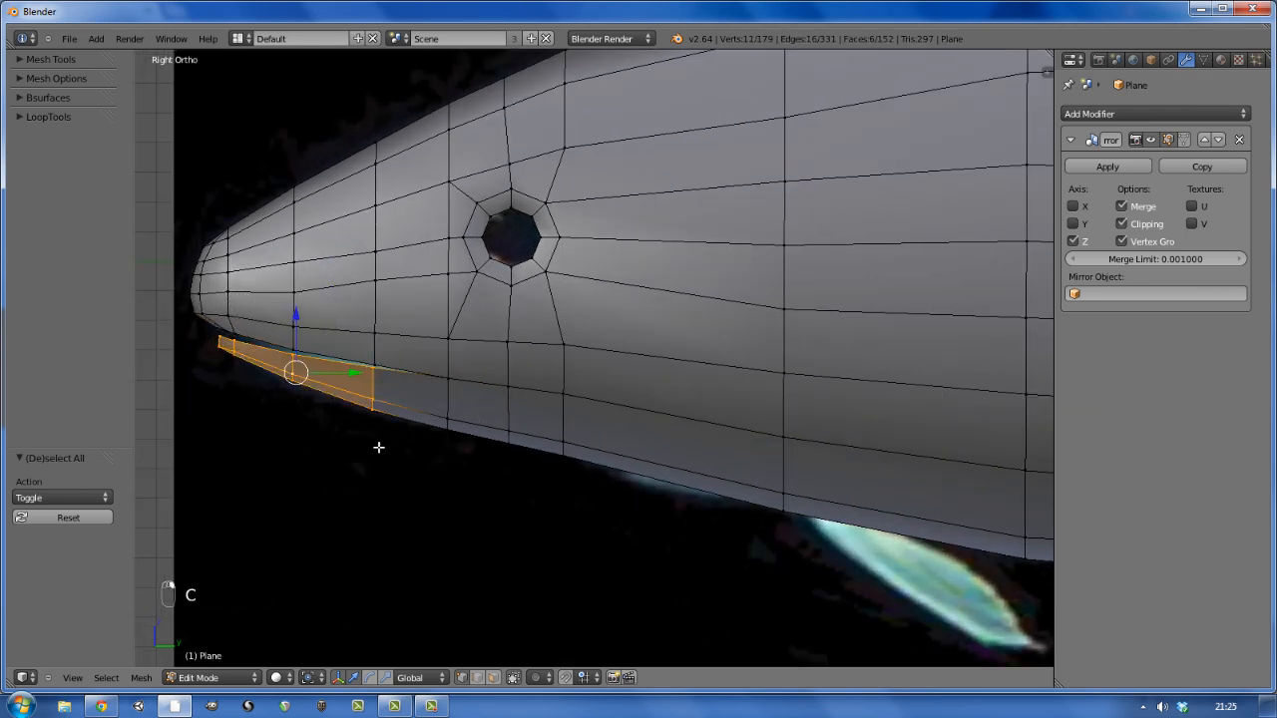
scroll(378, 447, up, 1)
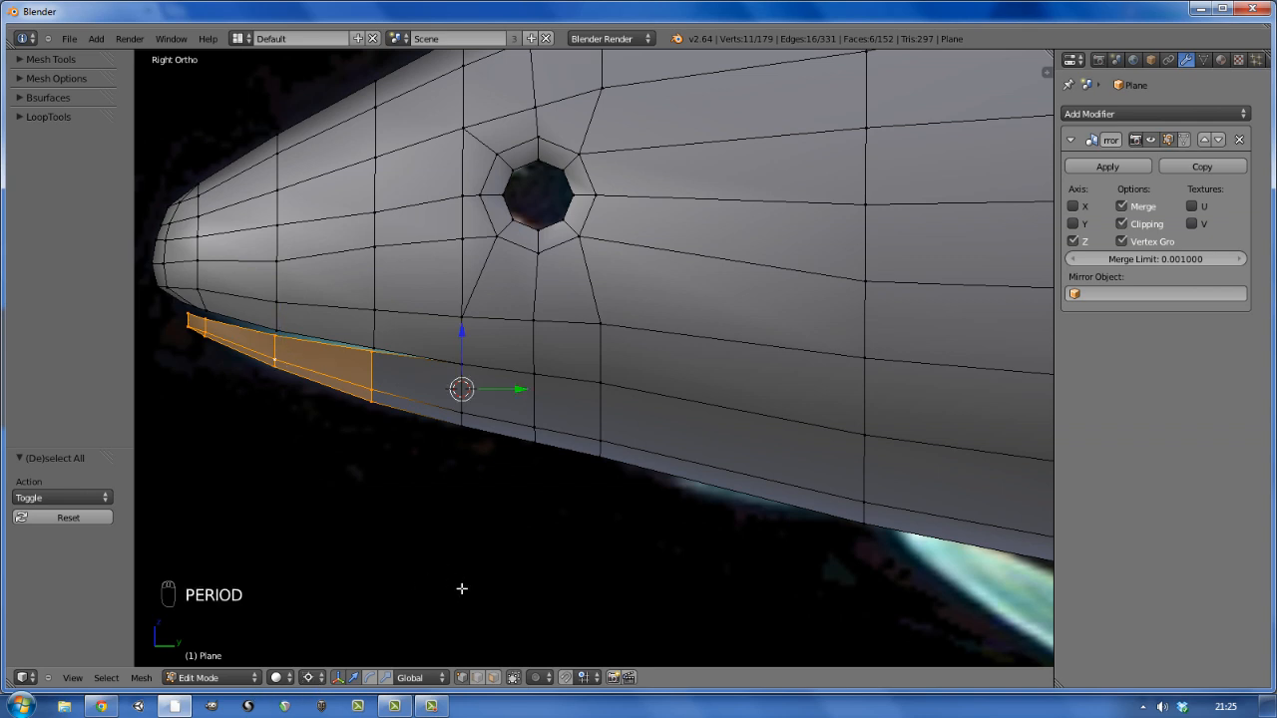
key(r)
key(r)
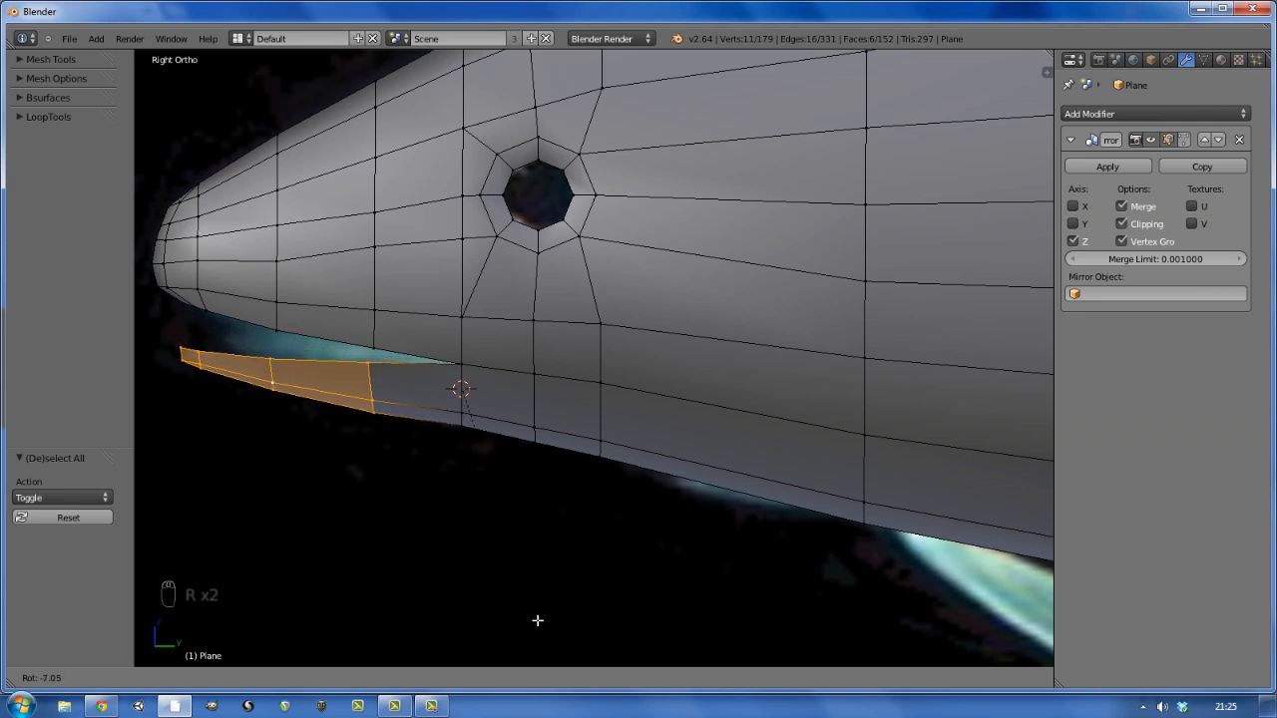
click(538, 620)
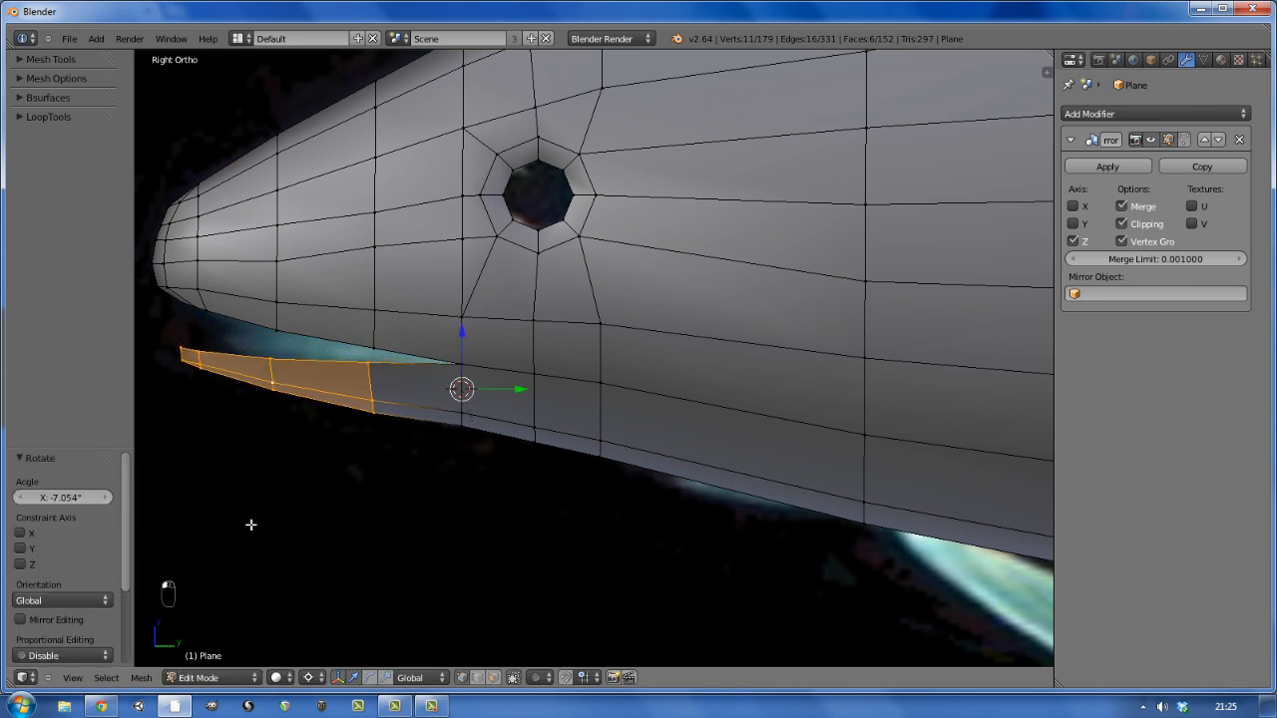
Move the jaw tip vertex about 0.011 along Y and 0.007 along Z, and adjust the jaw's underside vertices along Z
right_click(178, 361)
key(g)
key(y)
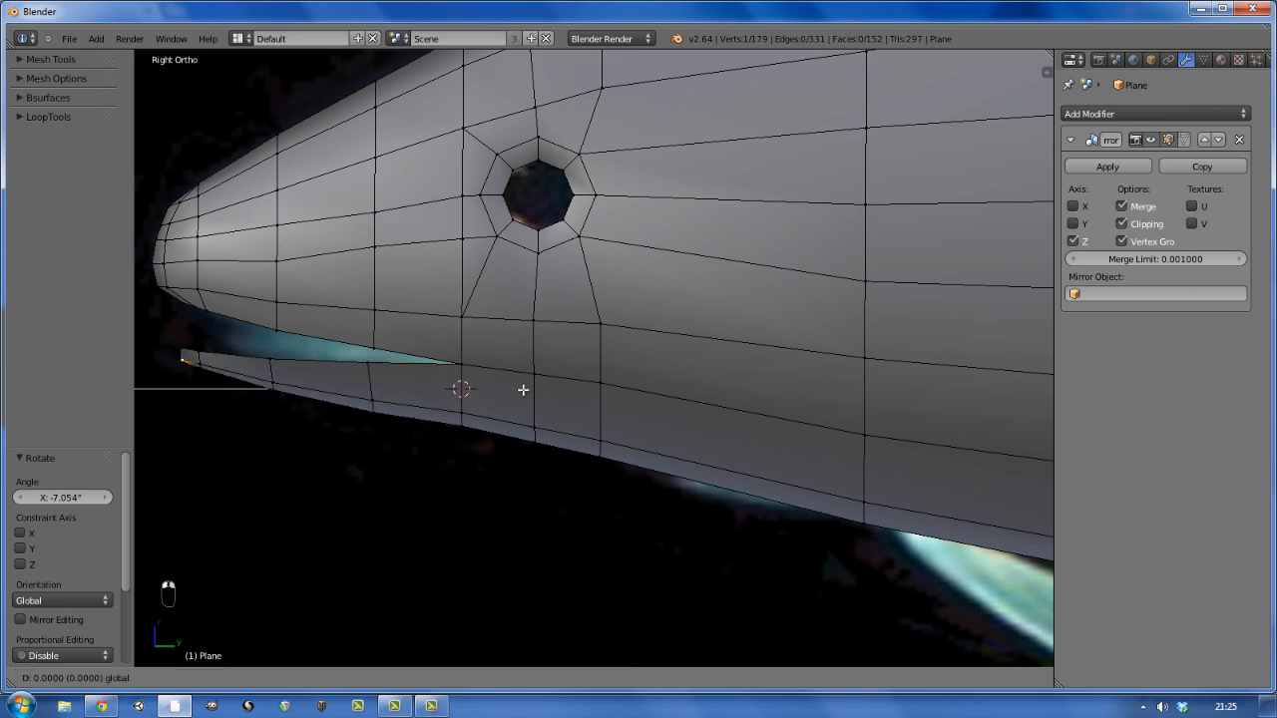
click(527, 390)
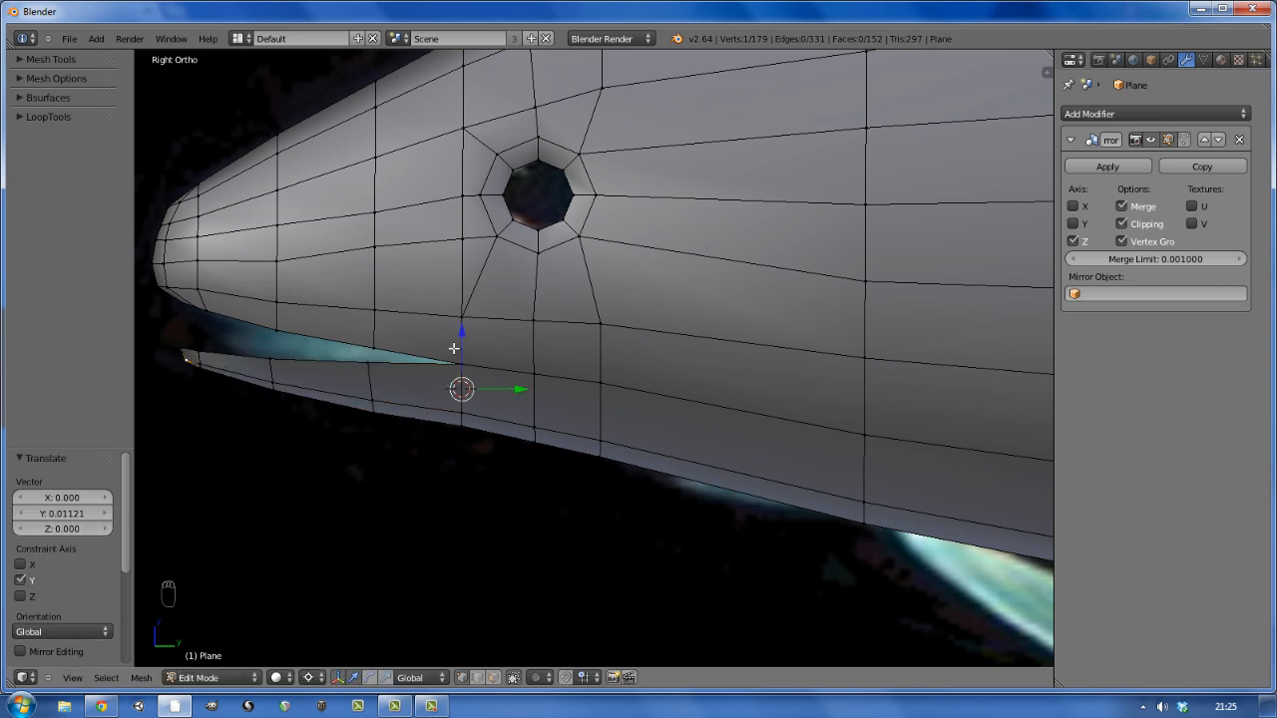
drag(463, 335, 463, 335)
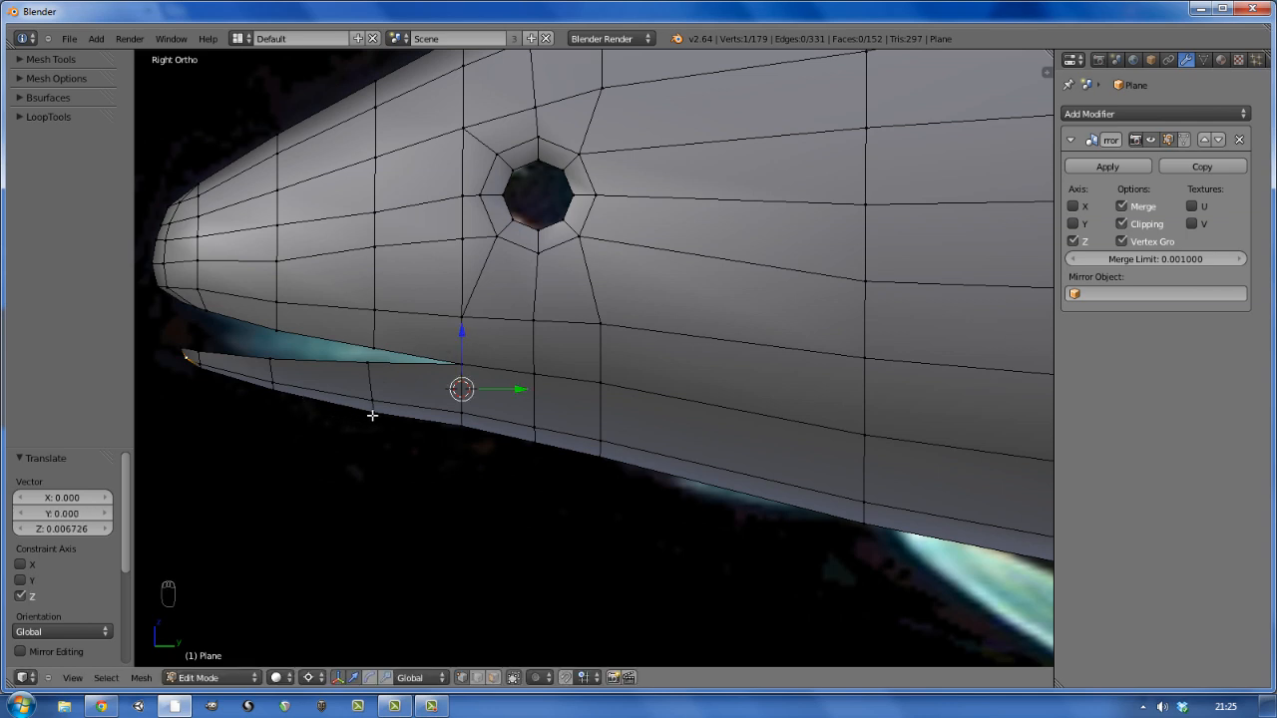
drag(460, 342, 462, 350)
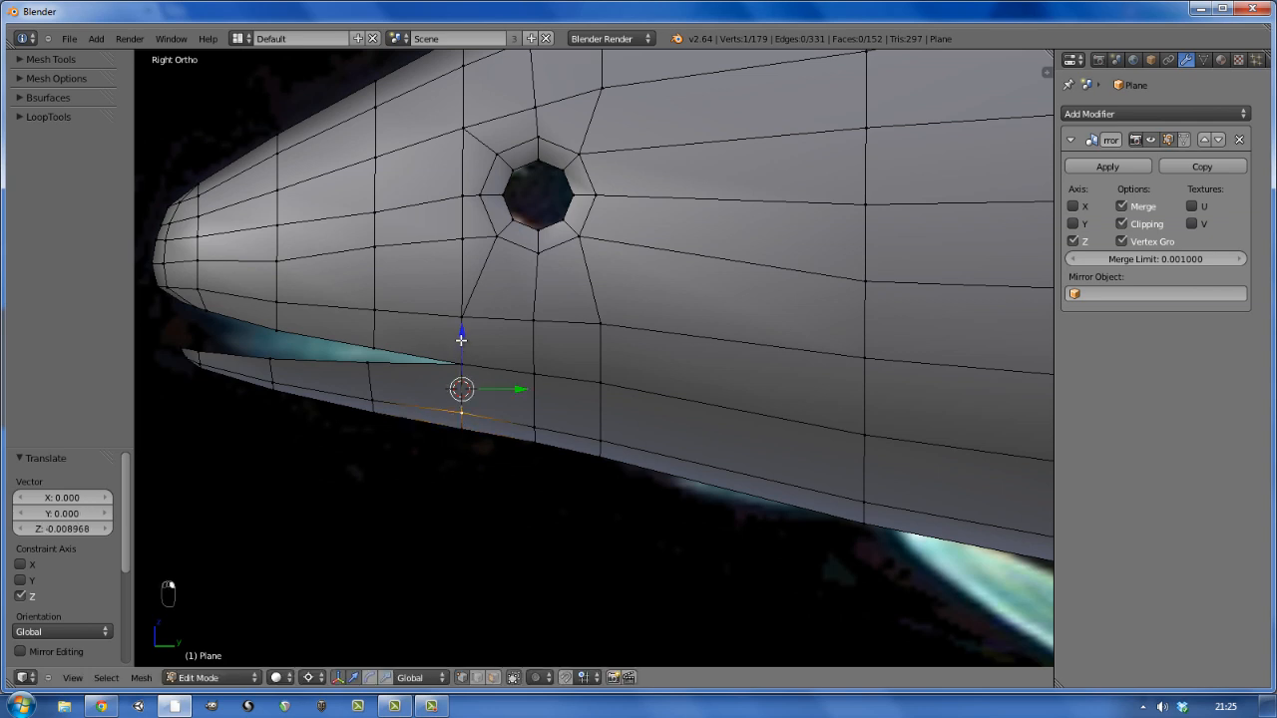
key(a)
Select the edge loop around the mouth opening, extrude it and scale the new loop to 0.869 along X
scroll(456, 379, down, 4)
middle_drag(499, 442, 348, 390)
scroll(390, 402, up, 3)
alt+right_click(394, 402)
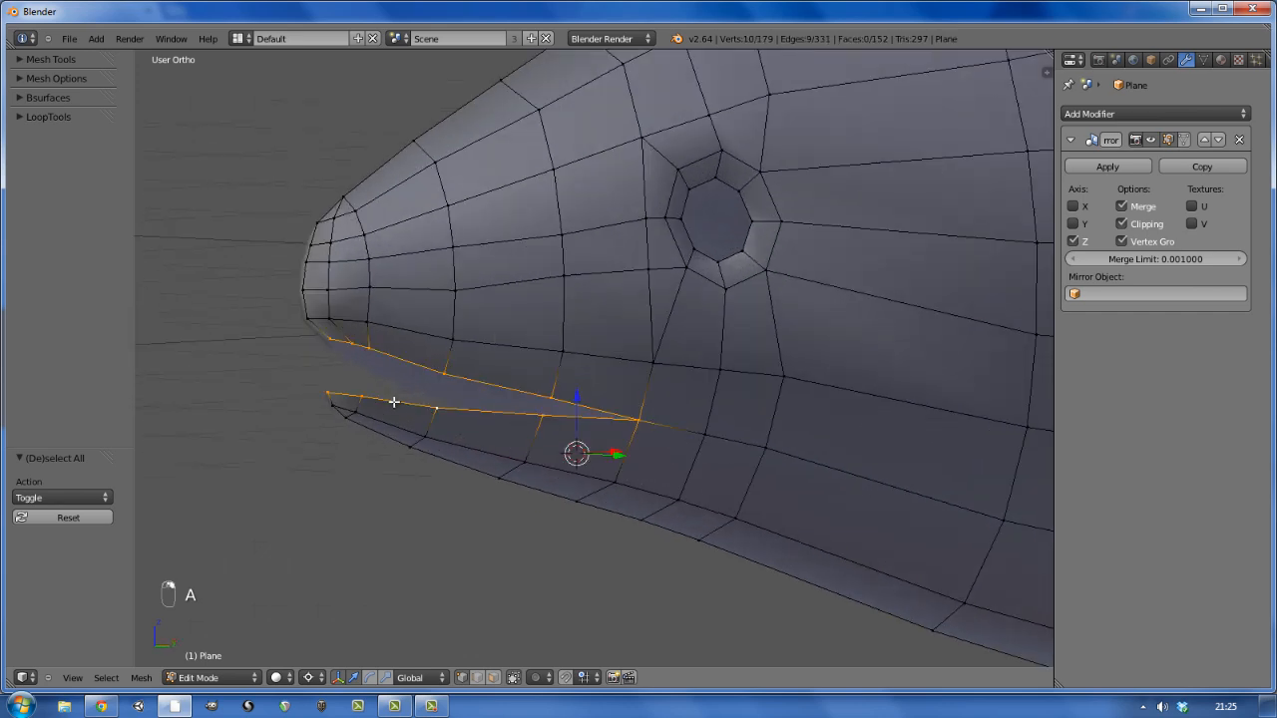
key(e)
click(675, 482)
key(s)
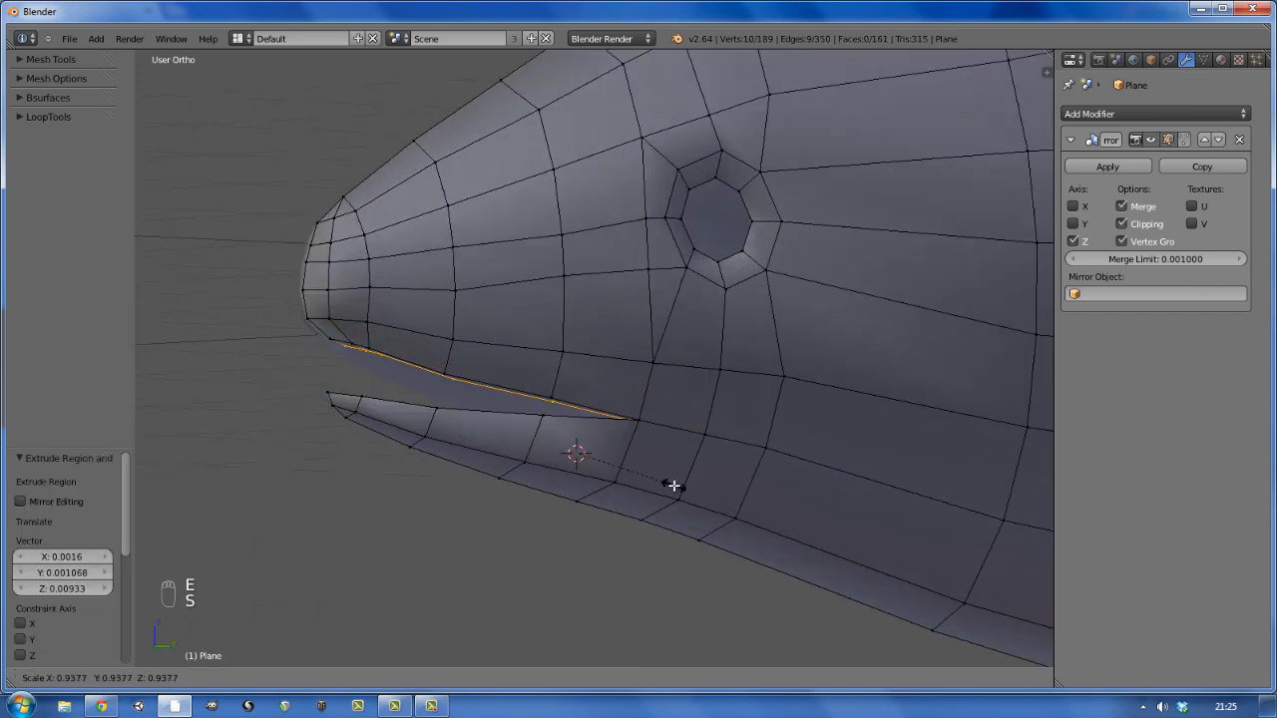
middle_click(673, 485)
click(672, 485)
Scale the extruded mouth edge loop down slightly along Y to form the inner lip
middle_drag(672, 485, 498, 358)
scroll(498, 358, up, 4)
key(s)
key(y)
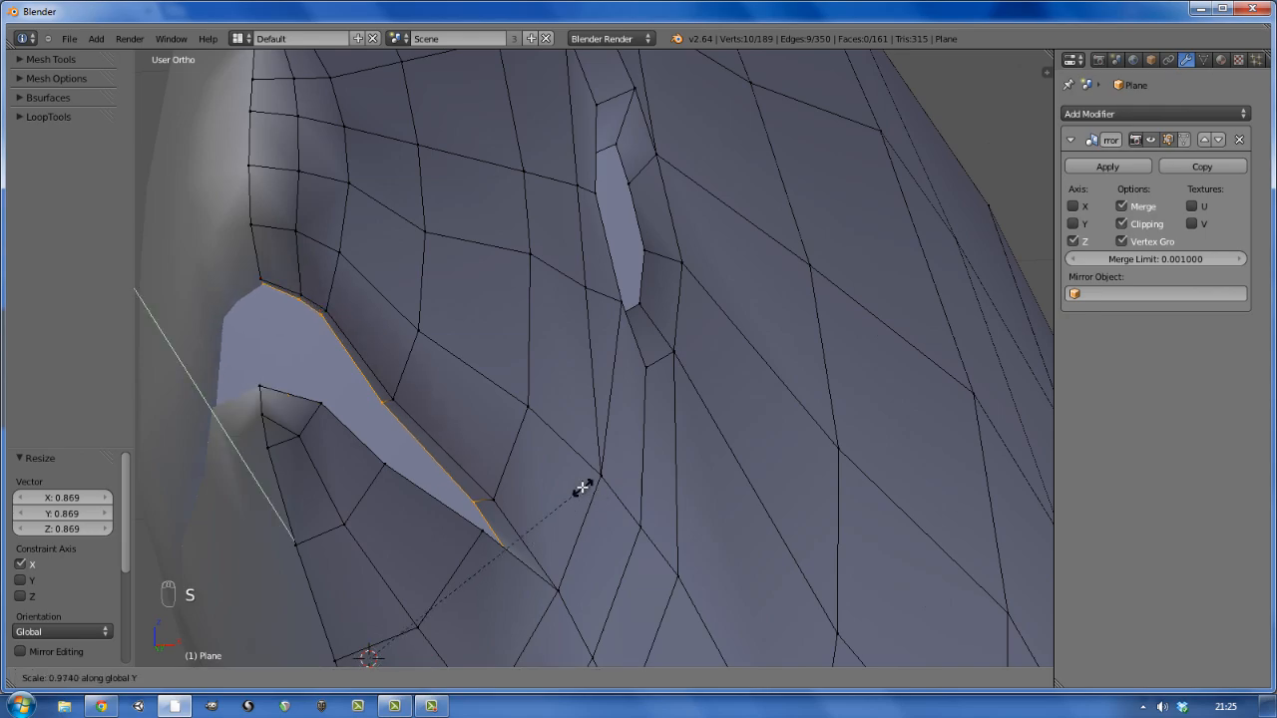
click(581, 490)
Extrude the mouth's inner edge loop a second time
middle_drag(593, 490, 596, 529)
key(e)
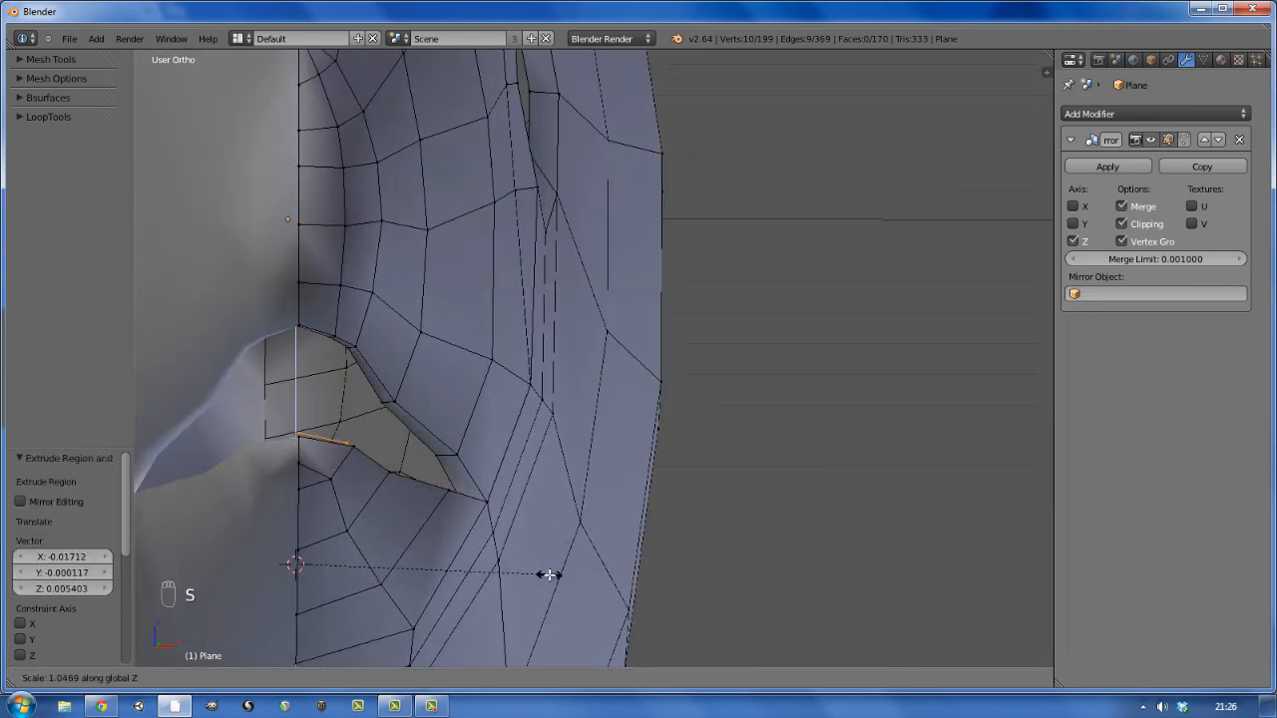
click(522, 573)
middle_drag(521, 573, 519, 535)
key(s)
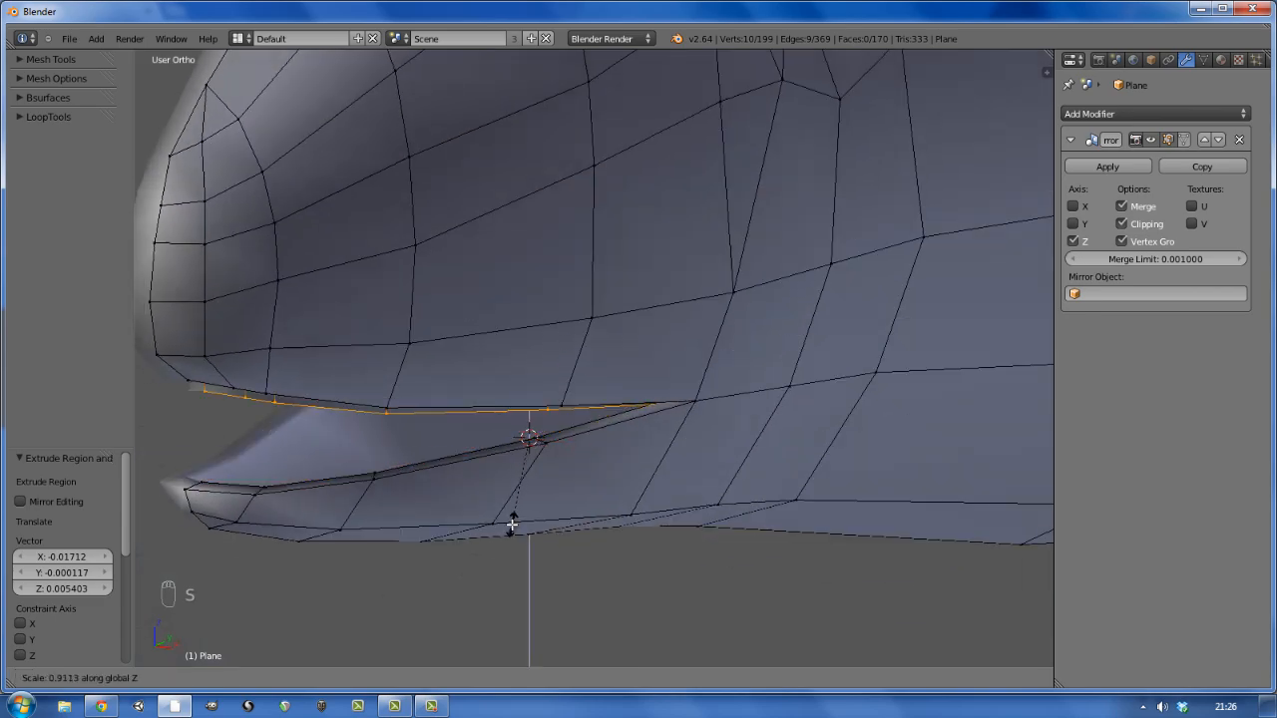
right_click(568, 528)
Change the pivot point to the bounding box centre and scale the extruded mouth loop to 1.188 along Z
key(comma)
key(s)
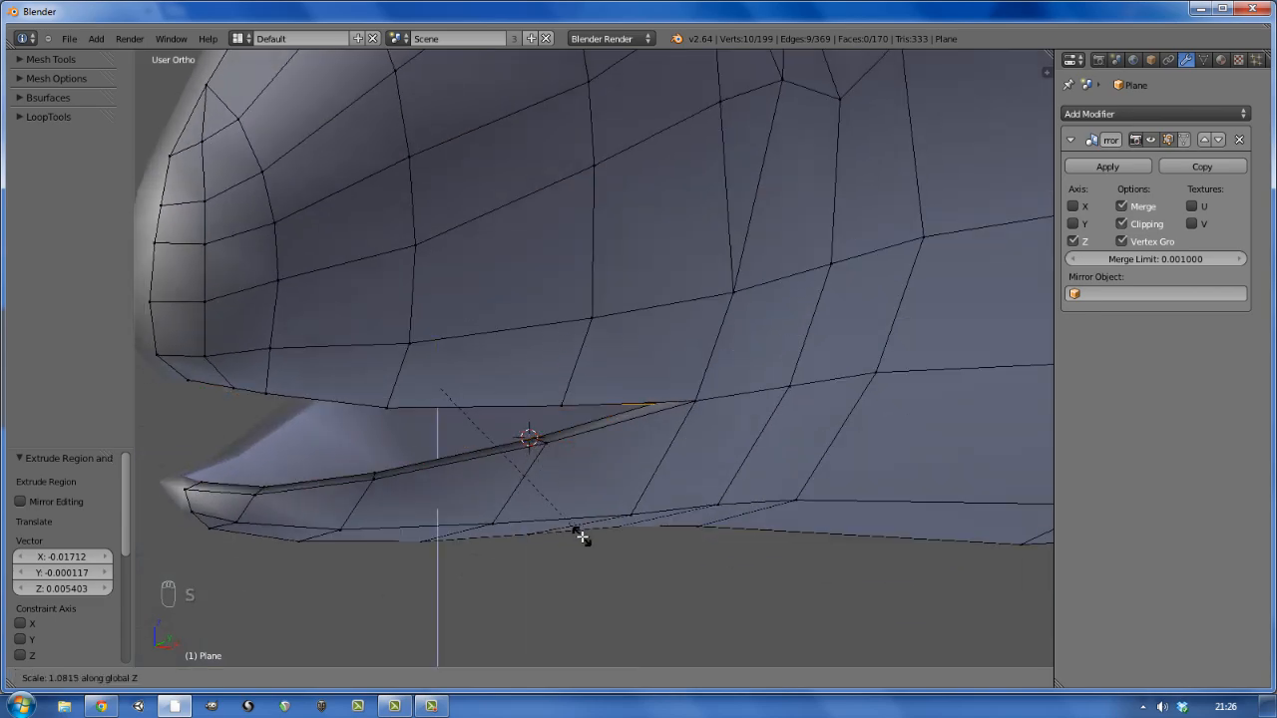
click(582, 537)
middle_drag(581, 537, 585, 496)
key(s)
key(z)
click(595, 536)
Lower the inner lip vertices at the mouth corner about 0.021 along Z and raise a front upper lip vertex about 0.025
middle_drag(465, 490, 341, 445)
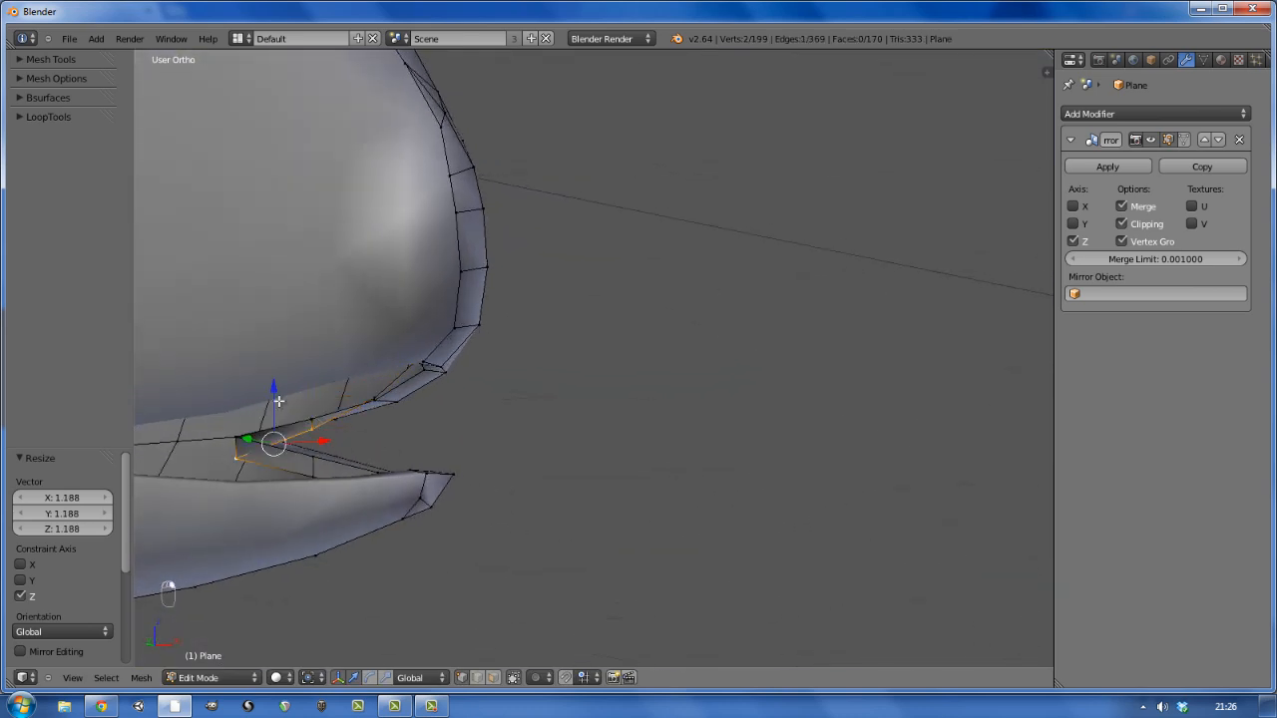
drag(279, 401, 262, 421)
right_click(237, 419)
drag(219, 375, 219, 393)
right_click(374, 398)
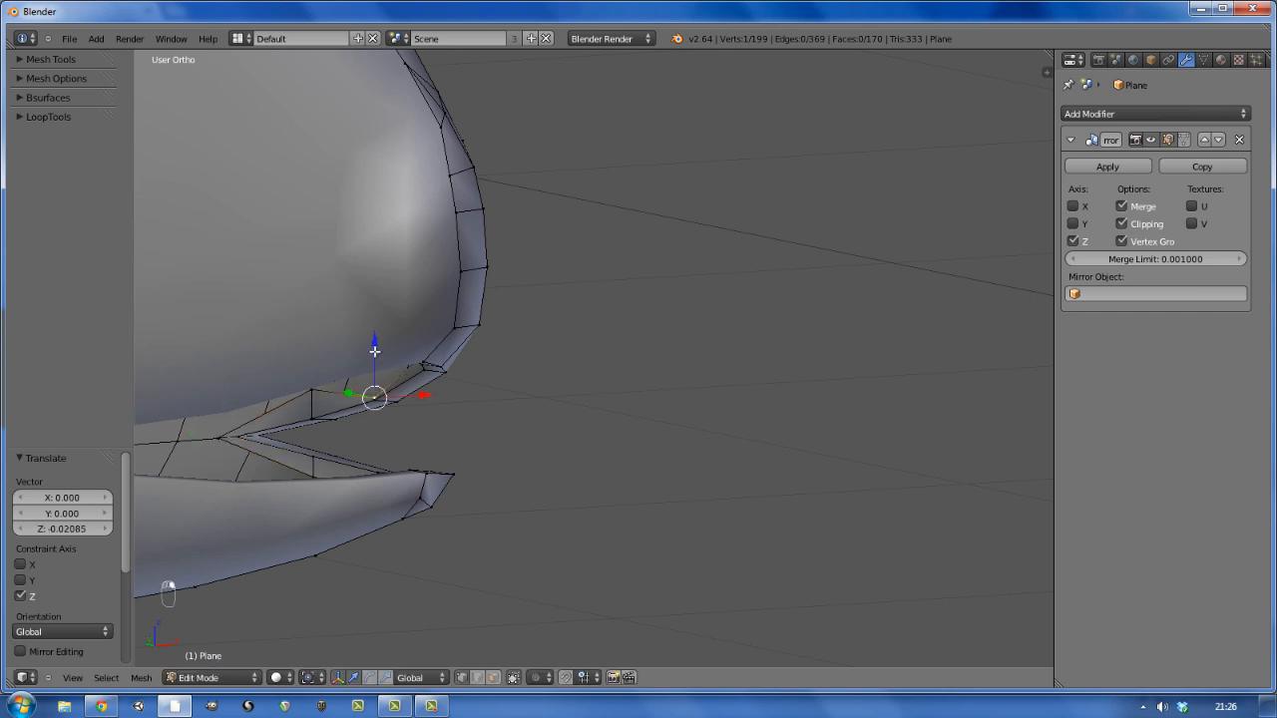
drag(374, 351, 375, 322)
Adjust the inner lip vertices near the jaw tips, moving them about -0.013 along Z
mouse_move(260, 435)
middle_down()
mouse_move(428, 388)
mouse_move(264, 461)
middle_up()
key(z)
shift+right_click(398, 388)
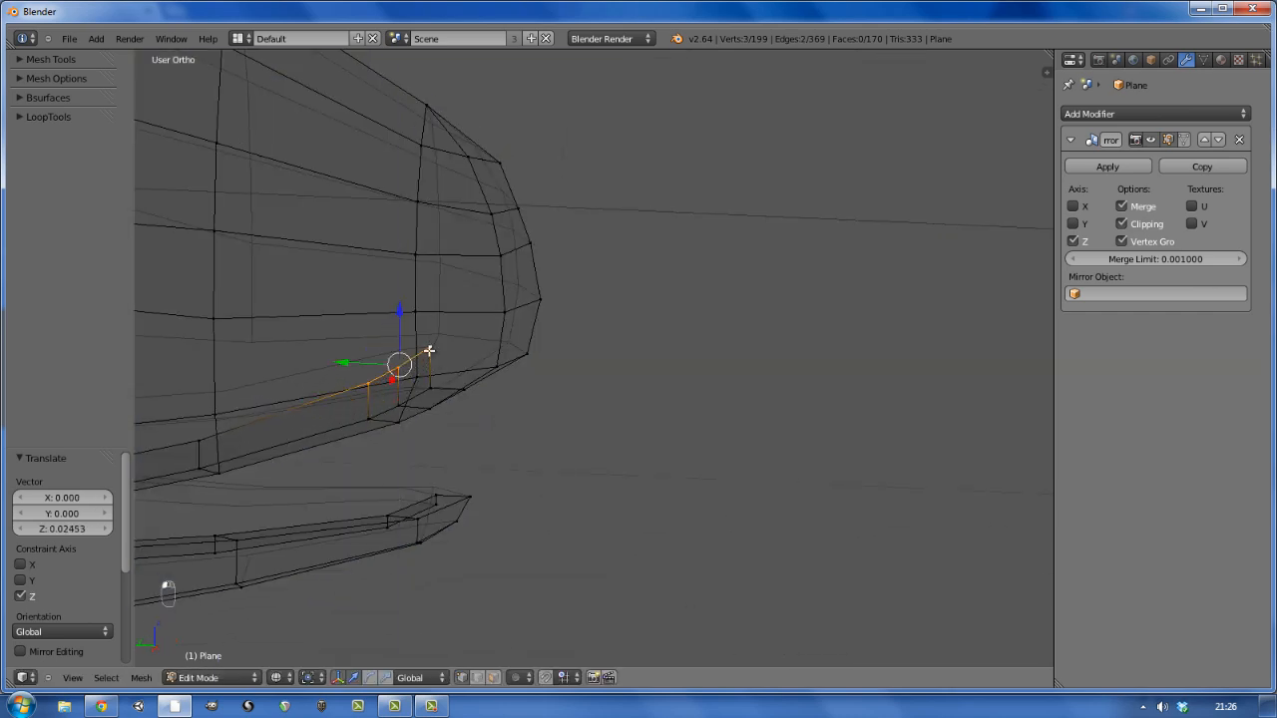
key(z)
mouse_move(429, 351)
middle_down()
mouse_move(485, 351)
mouse_move(413, 493)
mouse_move(408, 528)
mouse_move(429, 547)
mouse_move(367, 530)
middle_up()
right_click(408, 528)
key(z)
middle_drag(456, 504, 465, 609)
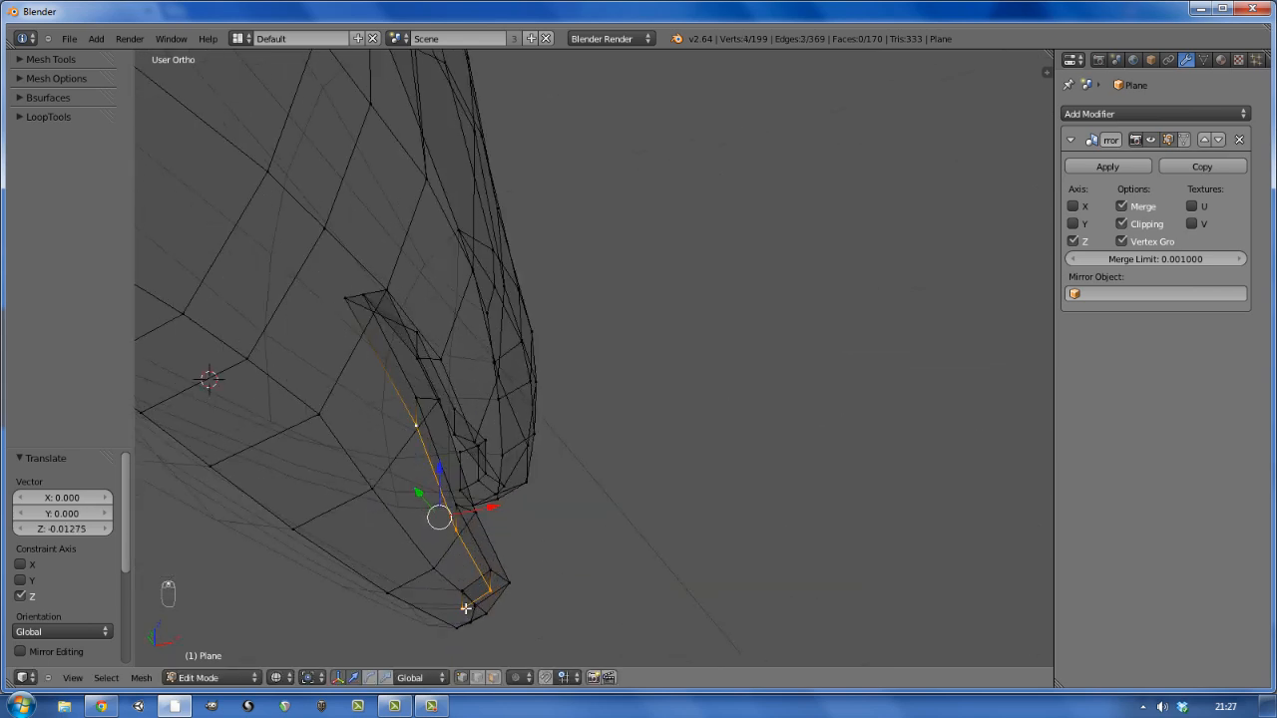
Extrude the lower jaw's inner edges twice, scaling the first extrusion to 0.755 along X and moving the second about -0.116 along X
alt+right_click(421, 449)
middle_drag(499, 455, 451, 478)
key(e)
click(467, 475)
key(s)
key(x)
click(469, 472)
key(e)
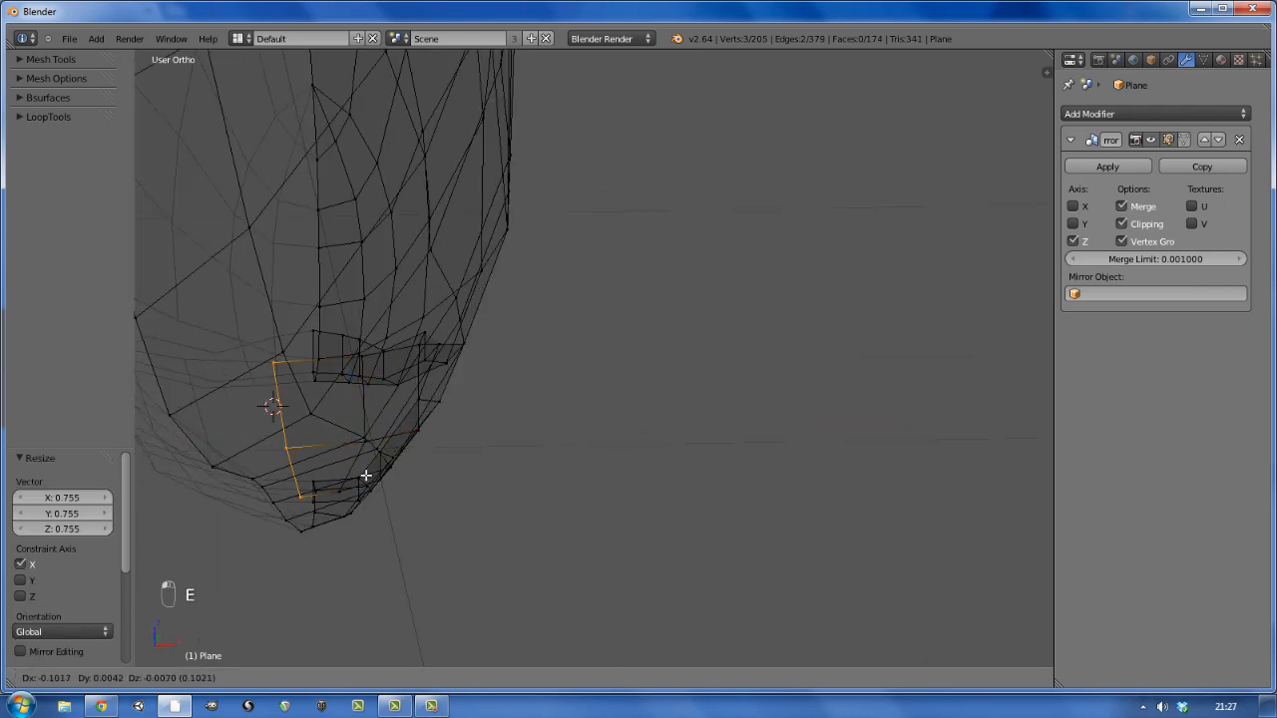
click(357, 476)
Fill two faces between the extruded mouth floor strip and the inner edge at the lower jaw tip
key(z)
middle_drag(356, 476, 536, 496)
right_click(498, 479)
key(z)
shift+right_click(523, 455)
shift+right_click(646, 494)
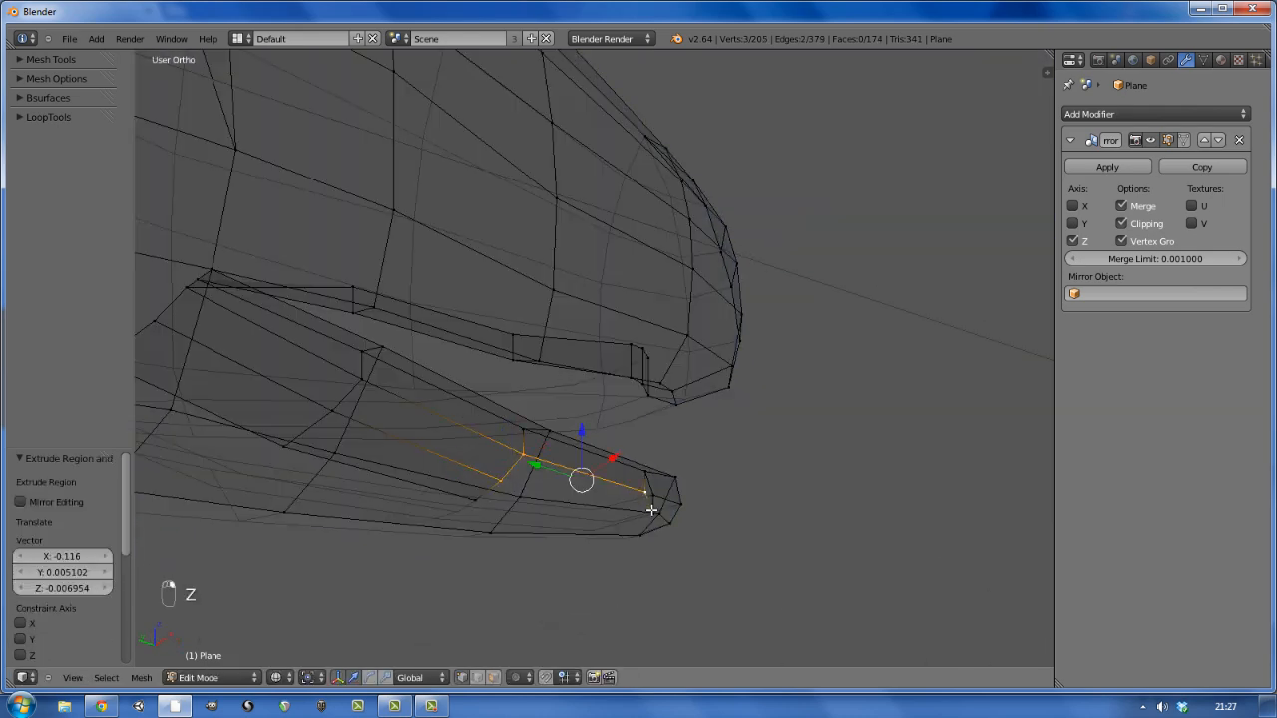
key(f)
mouse_move(652, 510)
middle_down()
mouse_move(646, 527)
mouse_move(662, 515)
middle_up()
right_click(661, 515)
key(f)
key(a)
Move the selected mouth floor edge about -0.011 along X
key(z)
mouse_move(488, 480)
middle_down()
mouse_move(509, 496)
mouse_move(573, 482)
middle_up()
key(z)
right_click(564, 480)
shift+right_click(351, 449)
middle_drag(470, 468, 435, 469)
drag(493, 451, 482, 463)
key(z)
Shift the foremost mouth floor vertex slightly along Y
middle_drag(483, 463, 651, 451)
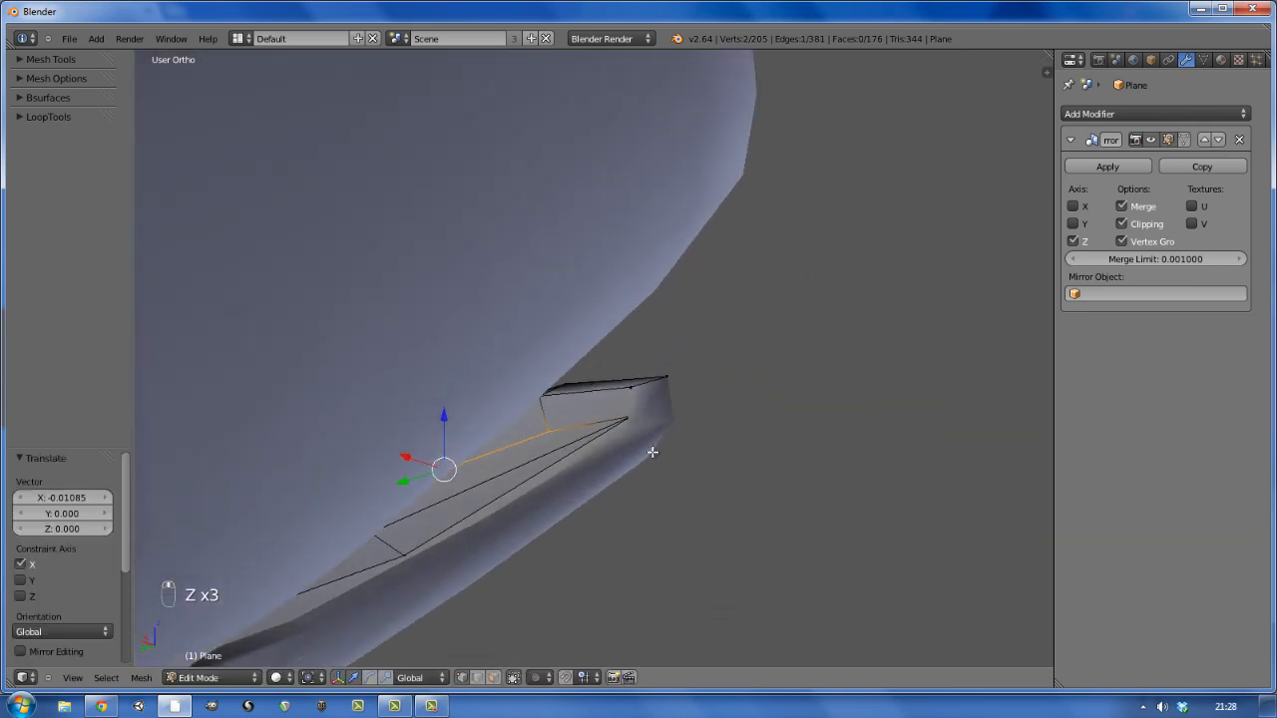
key(z)
right_click(628, 413)
drag(592, 428, 574, 435)
key(z)
Move three inner mouth edges and vertices near the mouth corner inwards along X
mouse_move(574, 435)
middle_down()
mouse_move(561, 448)
mouse_move(502, 439)
mouse_move(470, 462)
mouse_move(505, 382)
mouse_move(483, 328)
mouse_move(445, 330)
middle_up()
key(a)
right_click(445, 322)
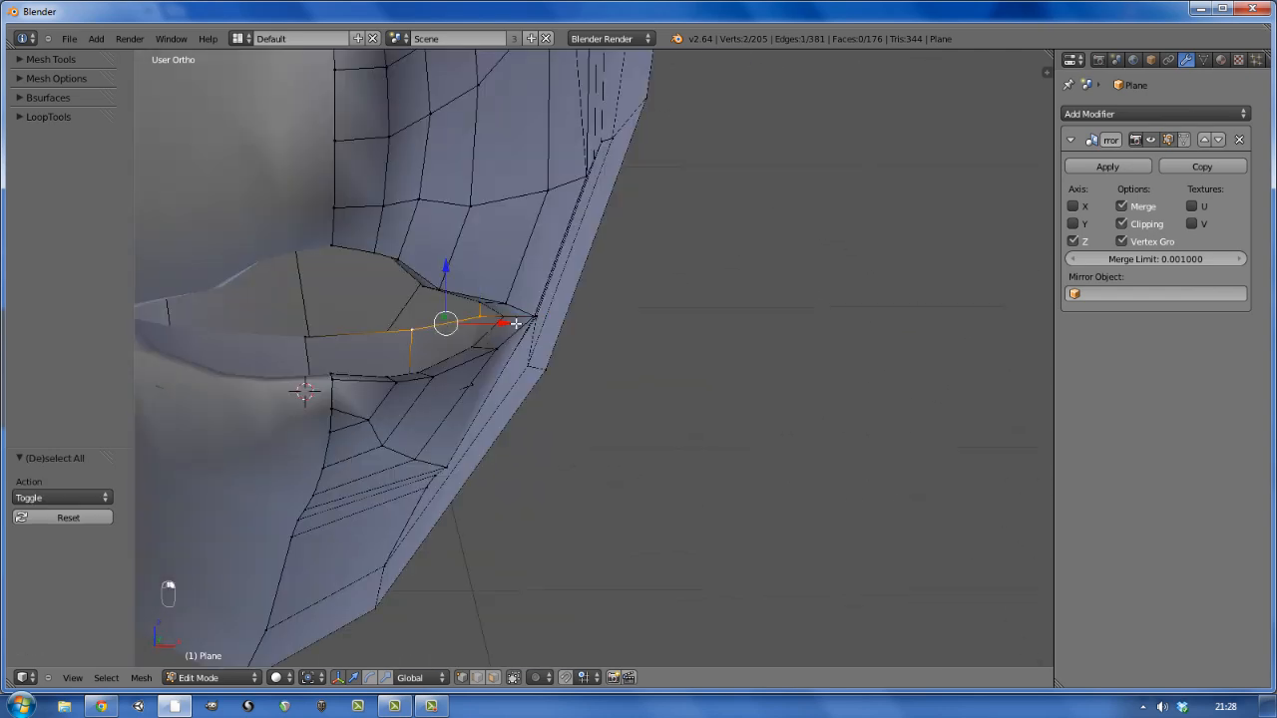
drag(507, 323, 477, 325)
middle_drag(477, 325, 450, 399)
right_click(450, 441)
drag(507, 444, 485, 445)
key(a)
right_click(524, 421)
drag(554, 419, 528, 420)
middle_drag(527, 421, 507, 365)
Select the upper jaw's inner lip edge and move it about -0.036 along X
key(a)
key(Tab)
scroll(519, 425, down, 6)
key(Tab)
right_click(499, 362)
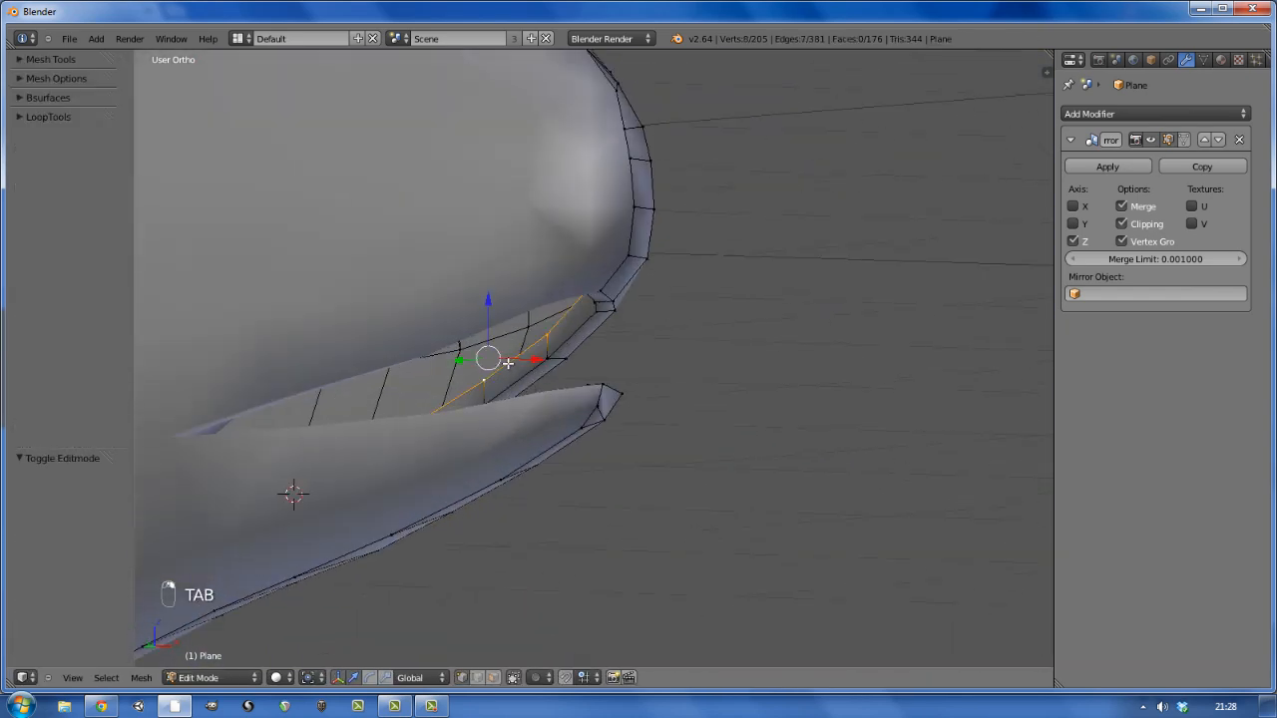
key(z)
shift+right_click(488, 373)
scroll(488, 380, up, 2)
key(z)
middle_drag(485, 409, 514, 403)
drag(639, 326, 587, 327)
key(z)
Move the front upper inner lip edge about -0.0135 along X and shift the neighbouring vertices along Y
middle_drag(587, 327, 292, 440)
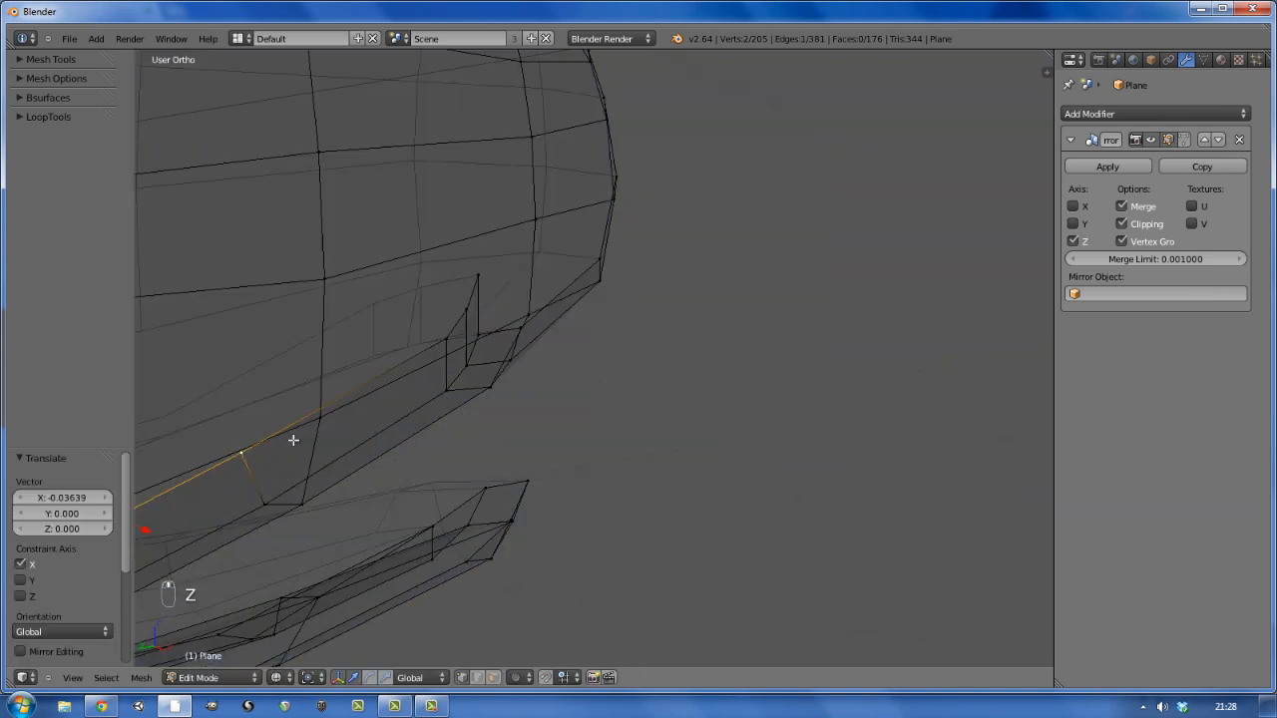
middle_drag(501, 327, 534, 336)
drag(502, 336, 481, 326)
middle_drag(465, 309, 408, 303)
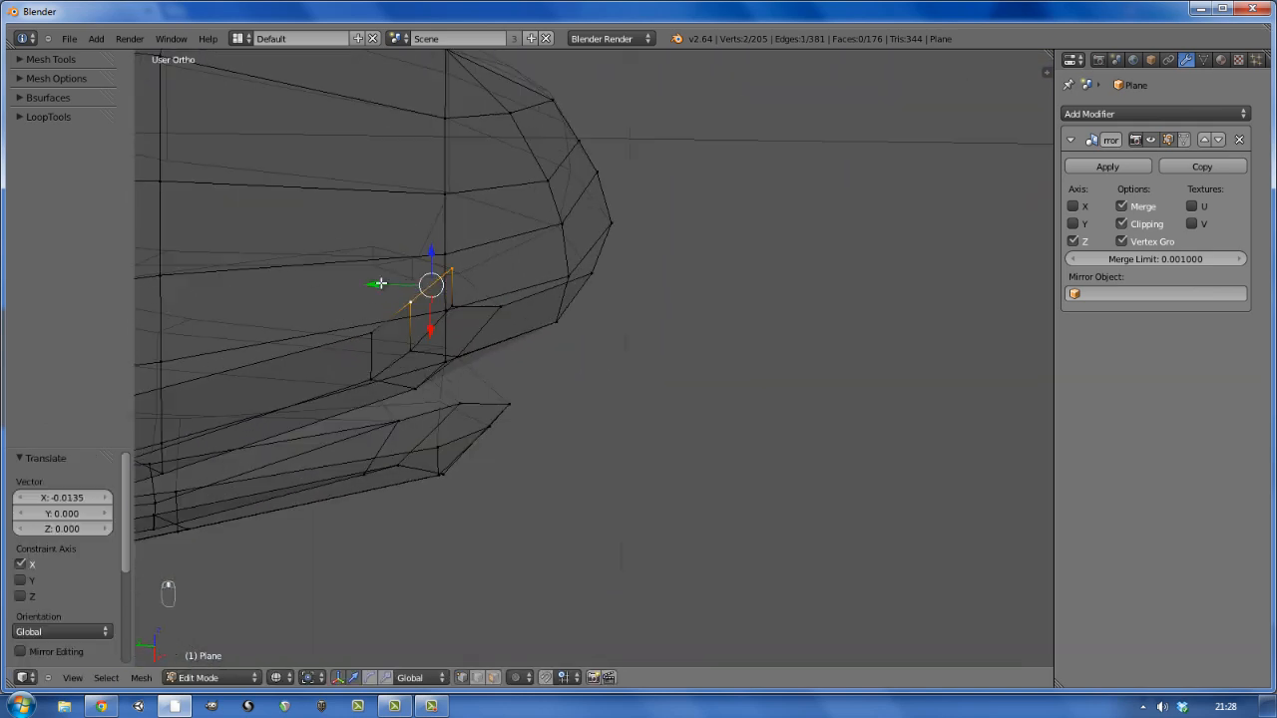
right_click(405, 268)
drag(379, 284, 322, 269)
right_click(369, 333)
drag(314, 334, 272, 339)
Extrude the selected inner mouth edge about -0.056 along X and scale the new edge down along X
shift+middle_drag(150, 402, 603, 299)
right_click(585, 295)
shift+right_click(254, 391)
middle_drag(462, 366, 367, 462)
key(e)
key(x)
click(357, 419)
key(s)
key(x)
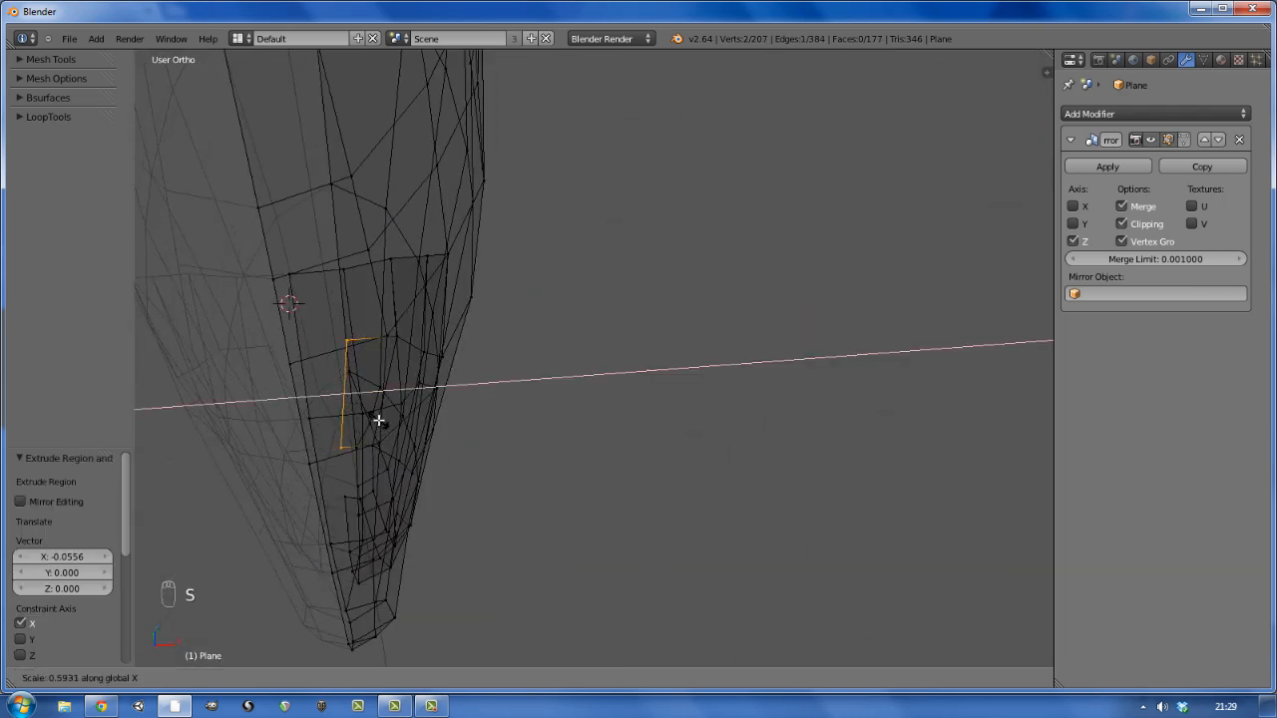
click(379, 423)
Select the two end vertices of the new inner mouth strip and scale them along X
right_click(375, 445)
shift+right_click(399, 340)
key(s)
key(x)
click(348, 342)
Extrude the strip's edge once more along X and raise the new geometry about 0.011 along Z
key(e)
key(x)
click(354, 419)
middle_drag(354, 419, 310, 365)
drag(310, 363, 310, 350)
Reposition the middle edge of the inner mouth strip with Edge Slide
right_click(346, 448)
shift+right_click(348, 364)
key(ctrl+e)
click(353, 352)
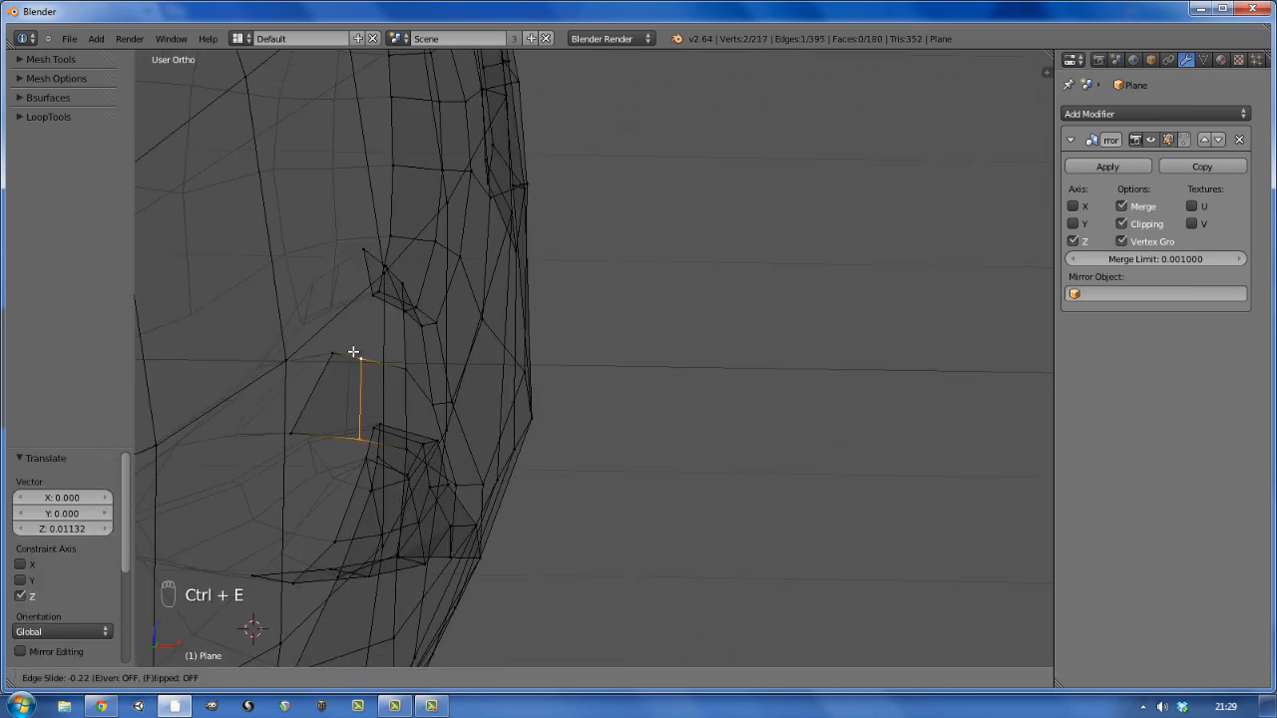
click(355, 351)
Fill two gaps between the inner mouth strip and the surrounding jaw vertices with faces
middle_drag(355, 352, 367, 439)
right_click(339, 448)
shift+right_click(385, 462)
key(f)
key(z)
right_click(321, 484)
shift+right_click(242, 493)
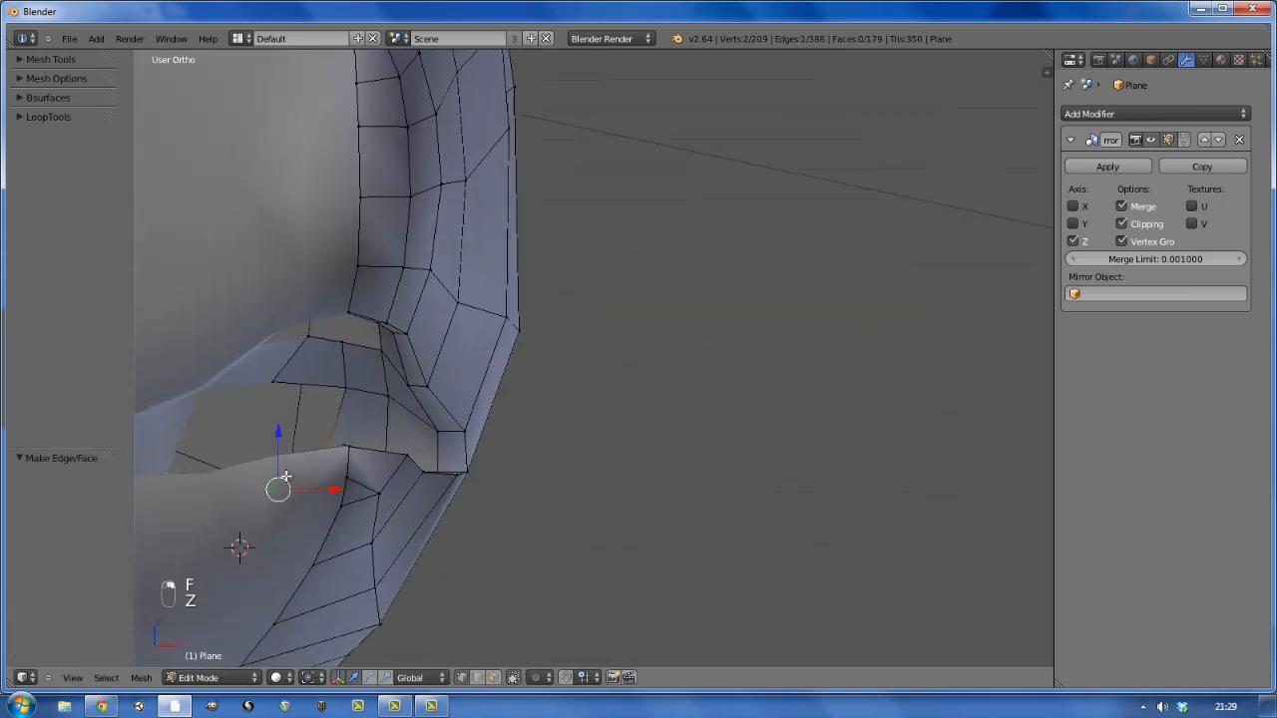
shift+right_click(340, 387)
key(f)
Close the front of the inner mouth behind the upper lip by filling two more faces
mouse_move(343, 380)
middle_down()
mouse_move(414, 281)
mouse_move(419, 199)
middle_up()
shift+right_click(447, 250)
shift+right_click(384, 199)
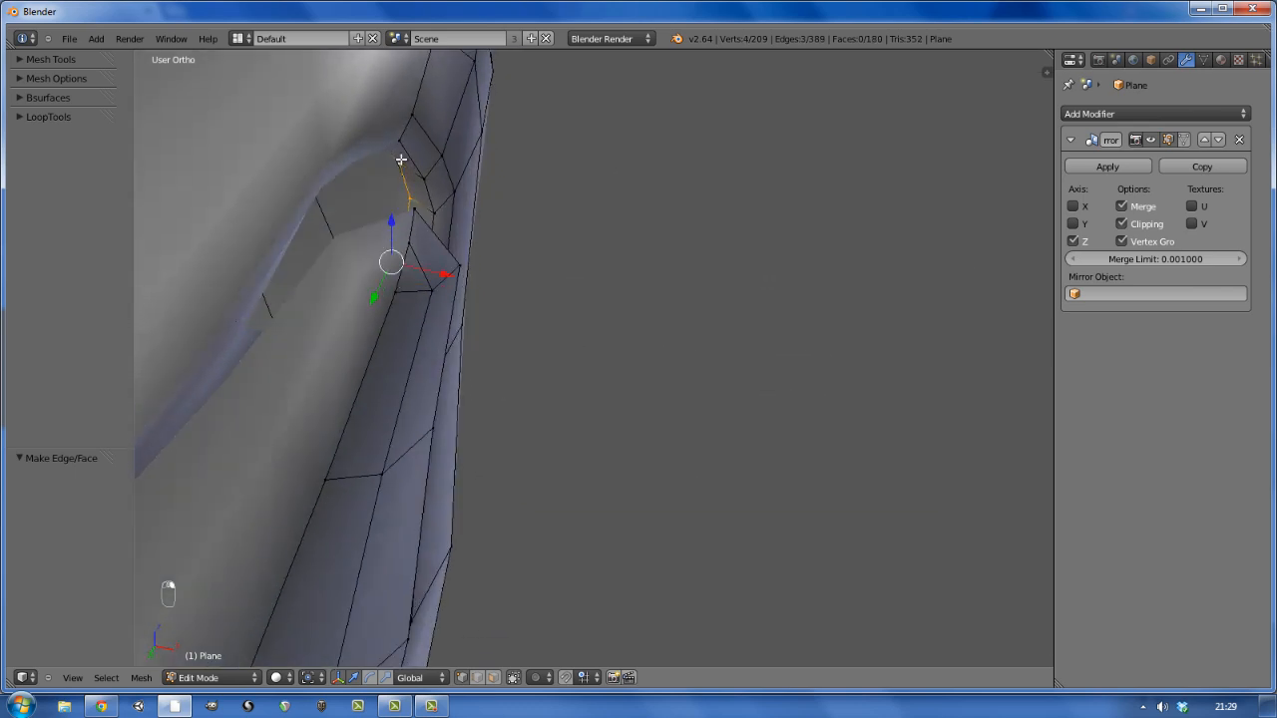
key(f)
right_click(402, 160)
middle_drag(373, 149, 397, 246)
shift+right_click(365, 241)
key(f)
key(a)
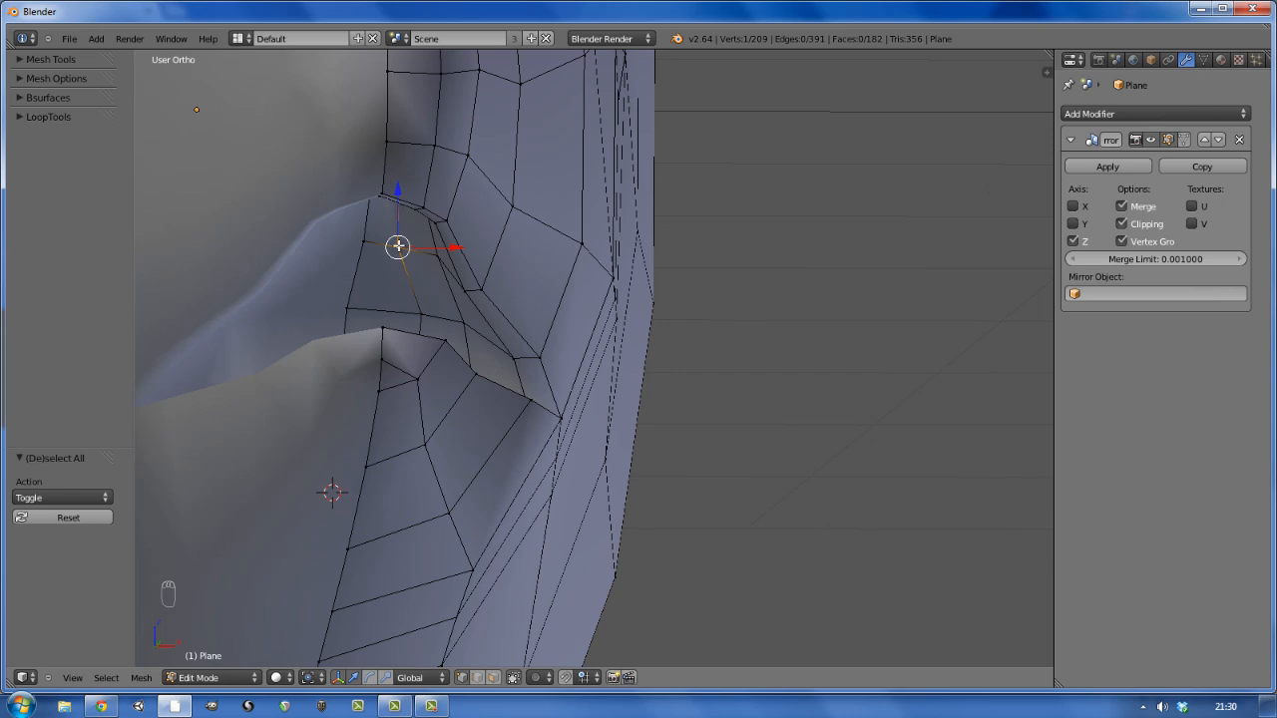
Slide the inner mouth vertex along its edge and move mouth geometry about 0.017 along X
key(shift+v)
click(413, 282)
scroll(389, 290, up, 4)
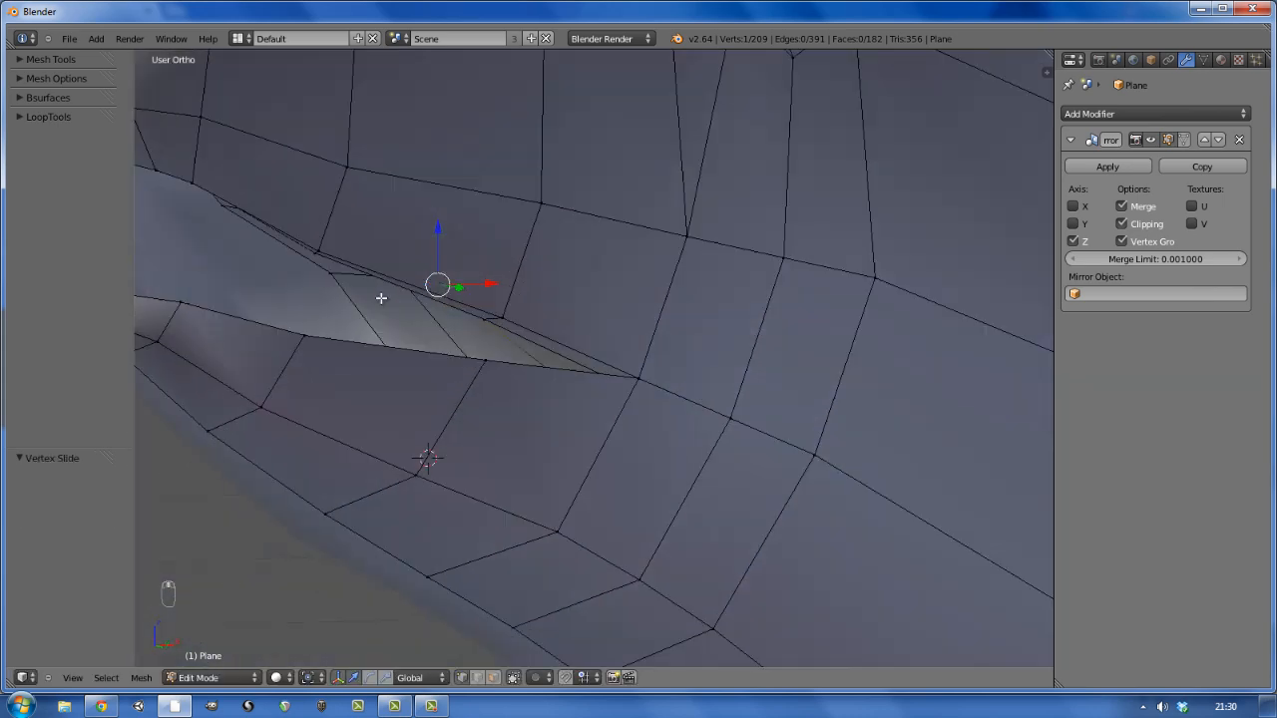
scroll(381, 299, down, 4)
middle_drag(399, 291, 356, 290)
scroll(356, 289, up, 5)
drag(354, 287, 373, 284)
Select the two vertices beside the lower lip and shift them slightly outwards along X
right_click(305, 329)
shift+right_click(277, 376)
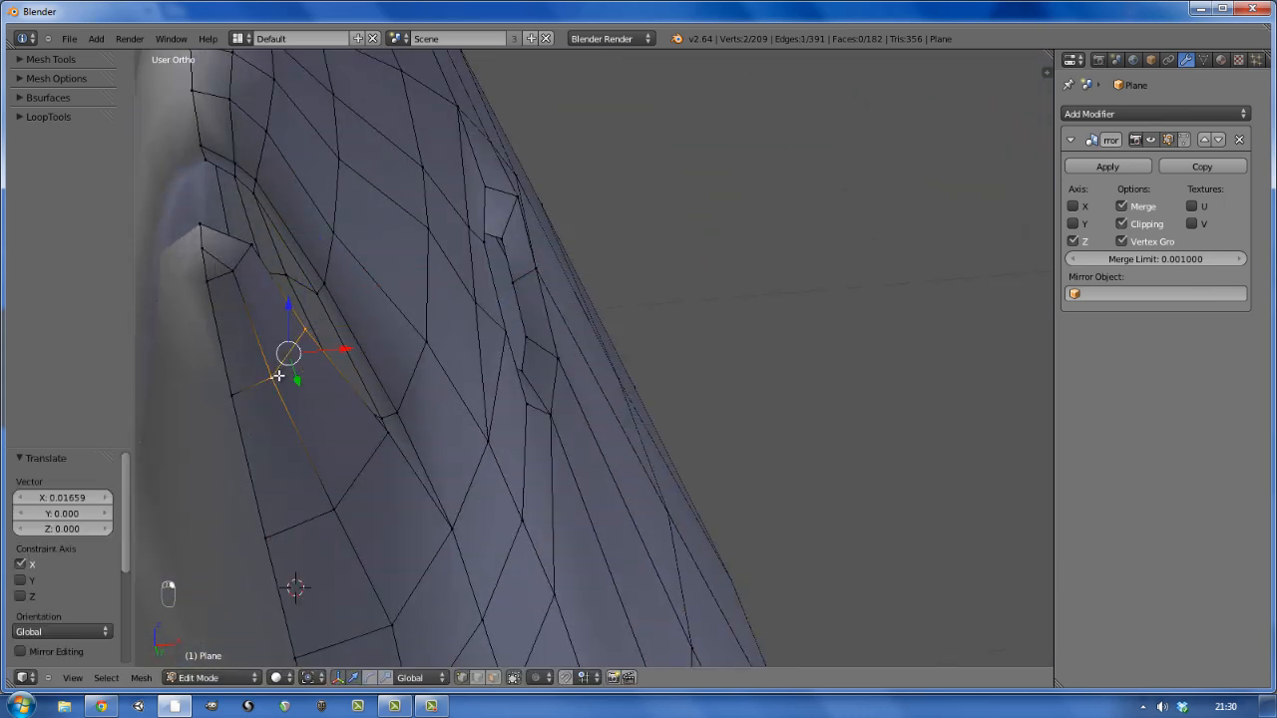
drag(343, 349, 351, 348)
middle_drag(351, 349, 299, 265)
key(a)
Select the two rear vertices of the inner mouth and move them back along Y, deeper into the head
key(Tab)
scroll(486, 259, down, 5)
scroll(296, 300, up, 5)
key(Tab)
right_click(299, 265)
shift+right_click(355, 261)
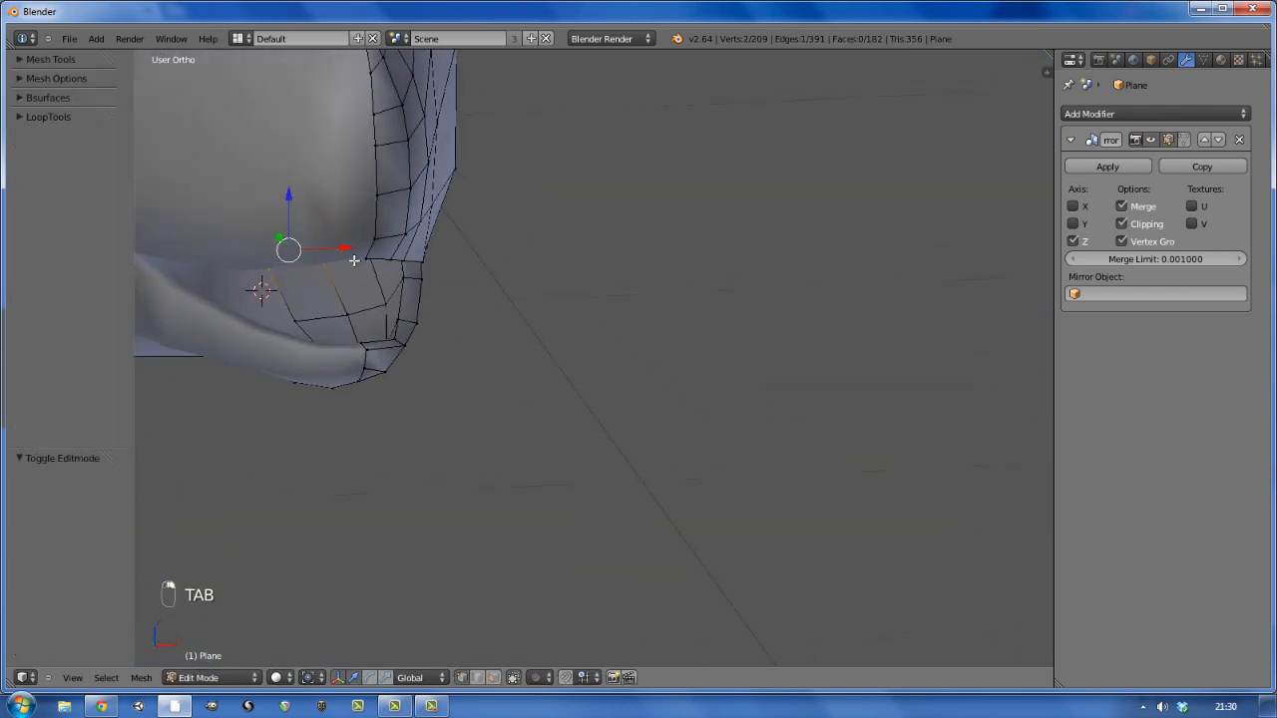
key(KP_3)
key(z)
scroll(599, 364, down, 2)
shift+middle_drag(679, 385, 496, 342)
drag(509, 346, 576, 349)
Select the inner mouth vertex near the mouth corner and lower it slightly along Z
right_click(489, 349)
drag(522, 303, 524, 312)
scroll(559, 334, down, 5)
key(z)
mouse_move(469, 335)
middle_down()
mouse_move(602, 350)
mouse_move(619, 327)
mouse_move(441, 322)
middle_up()
key(a)
key(Tab)
key(KP_3)
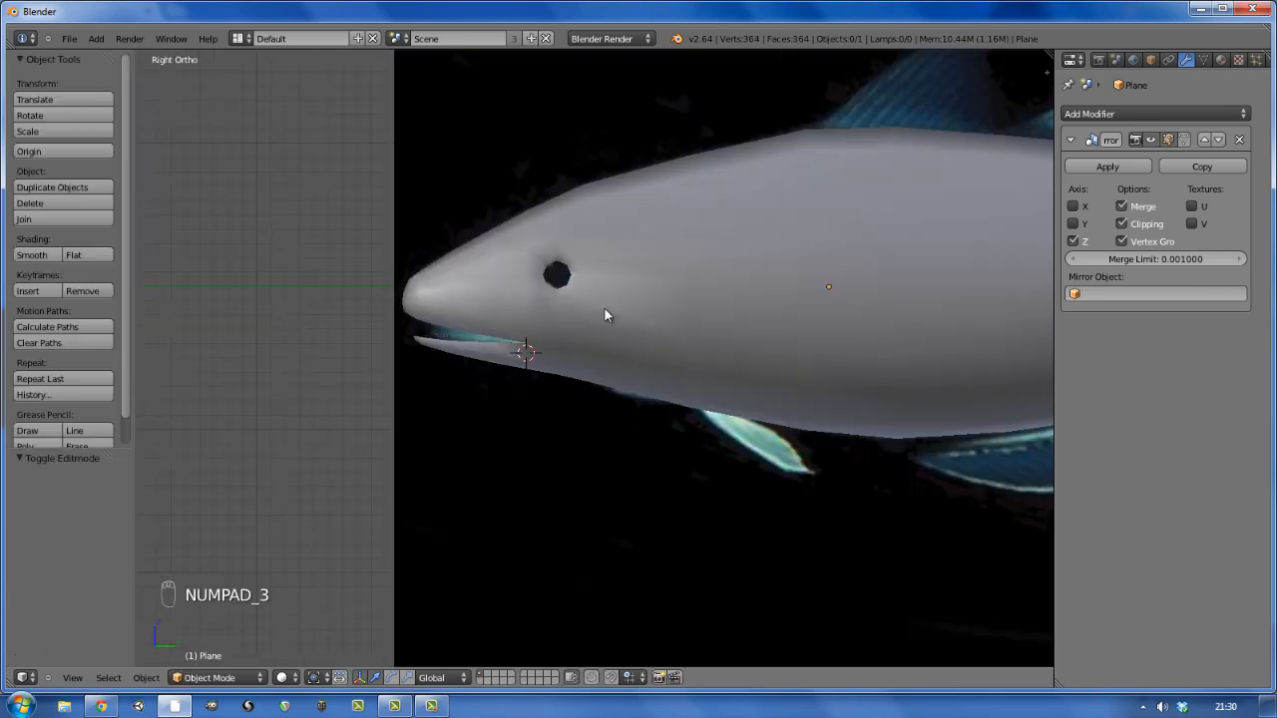
Select the vertices at the tip of the lower jaw, move them back along Y and lower them slightly along Z
scroll(543, 377, down, 3)
key(Tab)
scroll(254, 419, up, 8)
key(z)
key(c)
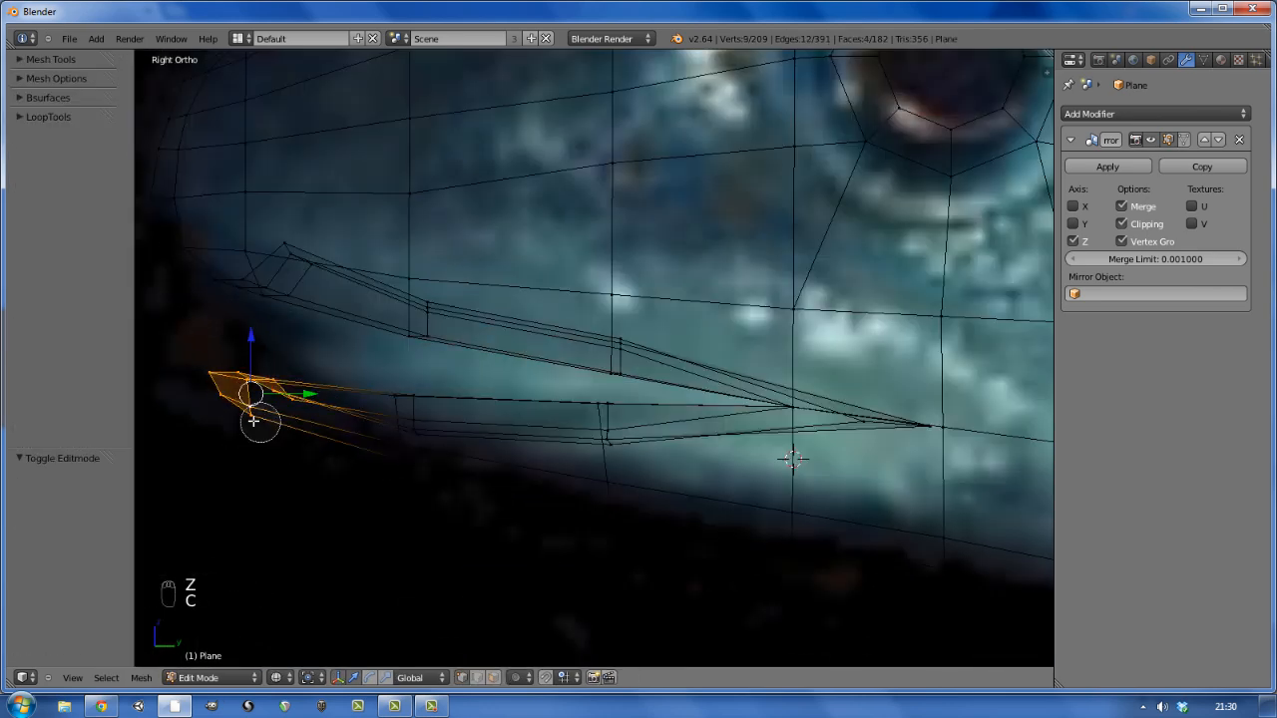
drag(304, 394, 330, 394)
key(z)
drag(276, 339, 277, 342)
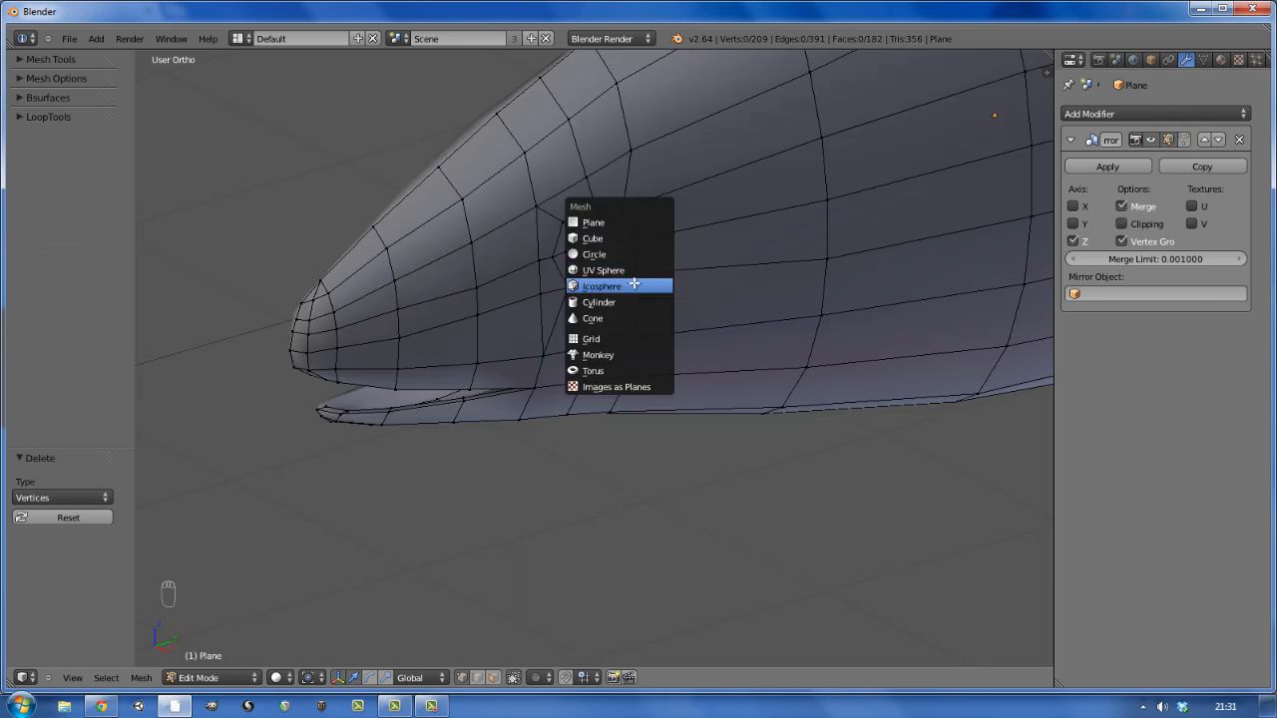
Add an icosphere with 2 subdivisions at the eye socket and scale it to 0.11
click(633, 285)
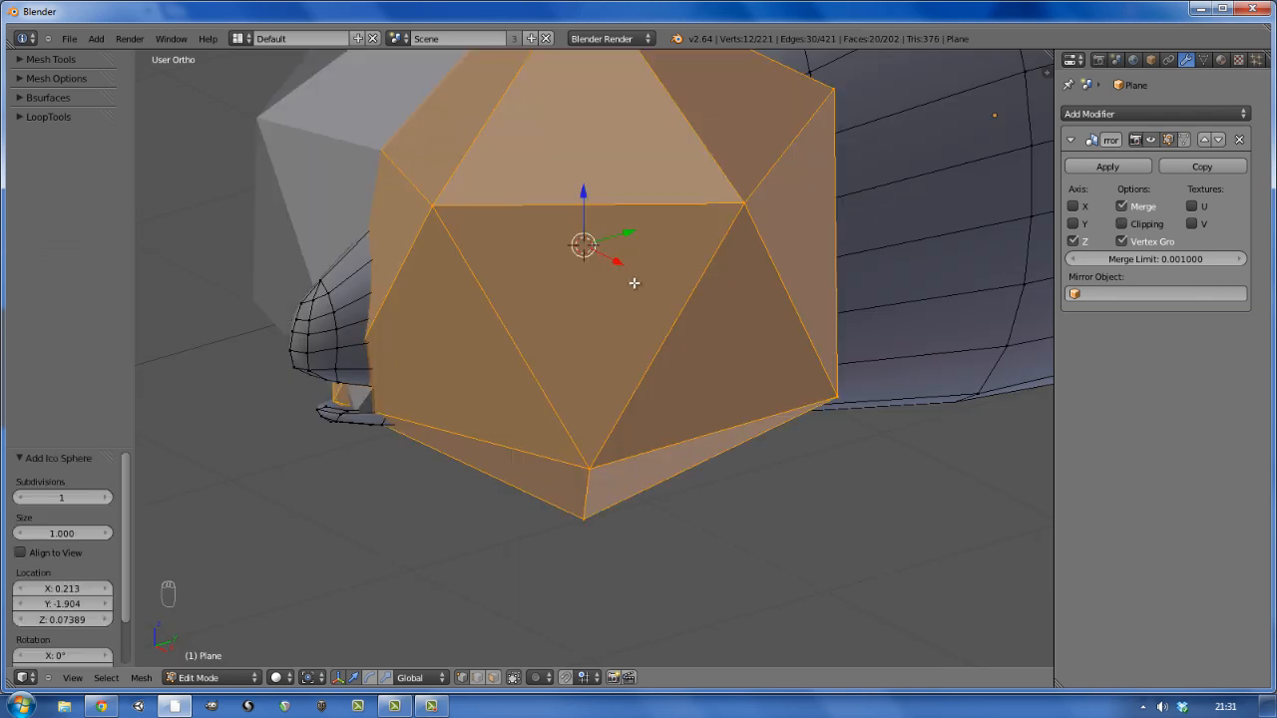
click(103, 498)
key(a)
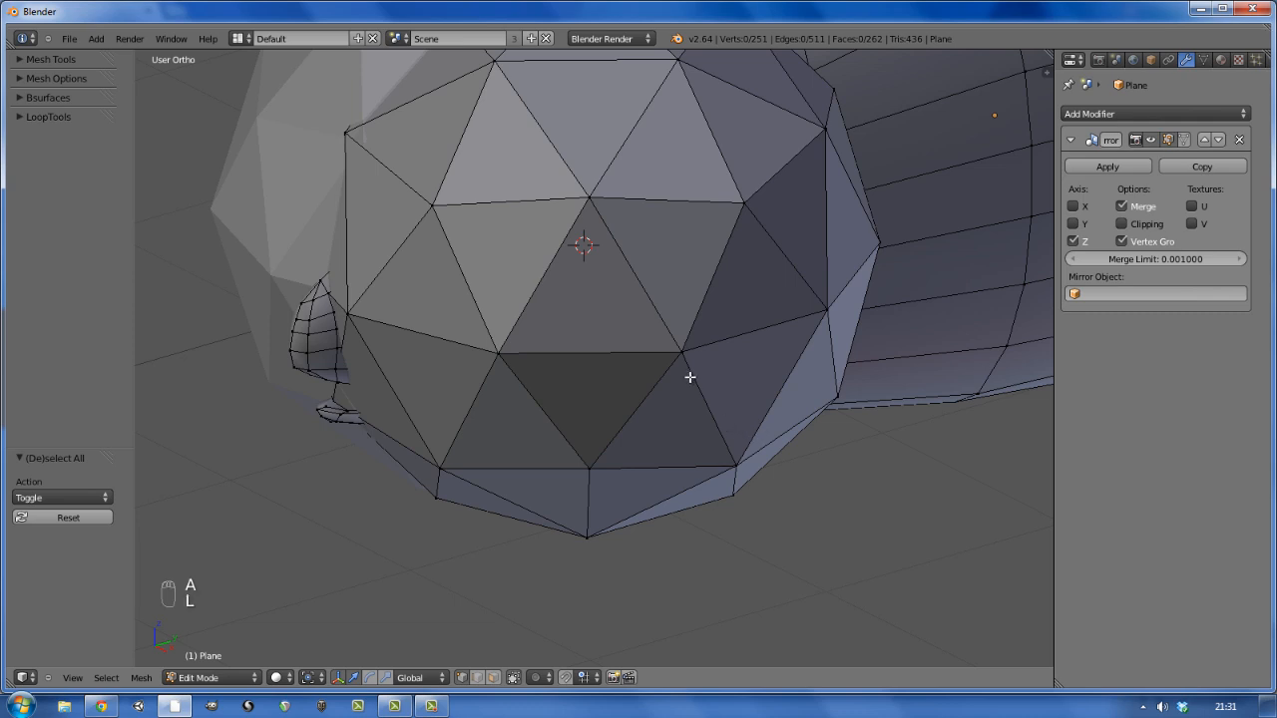
key(l)
key(s)
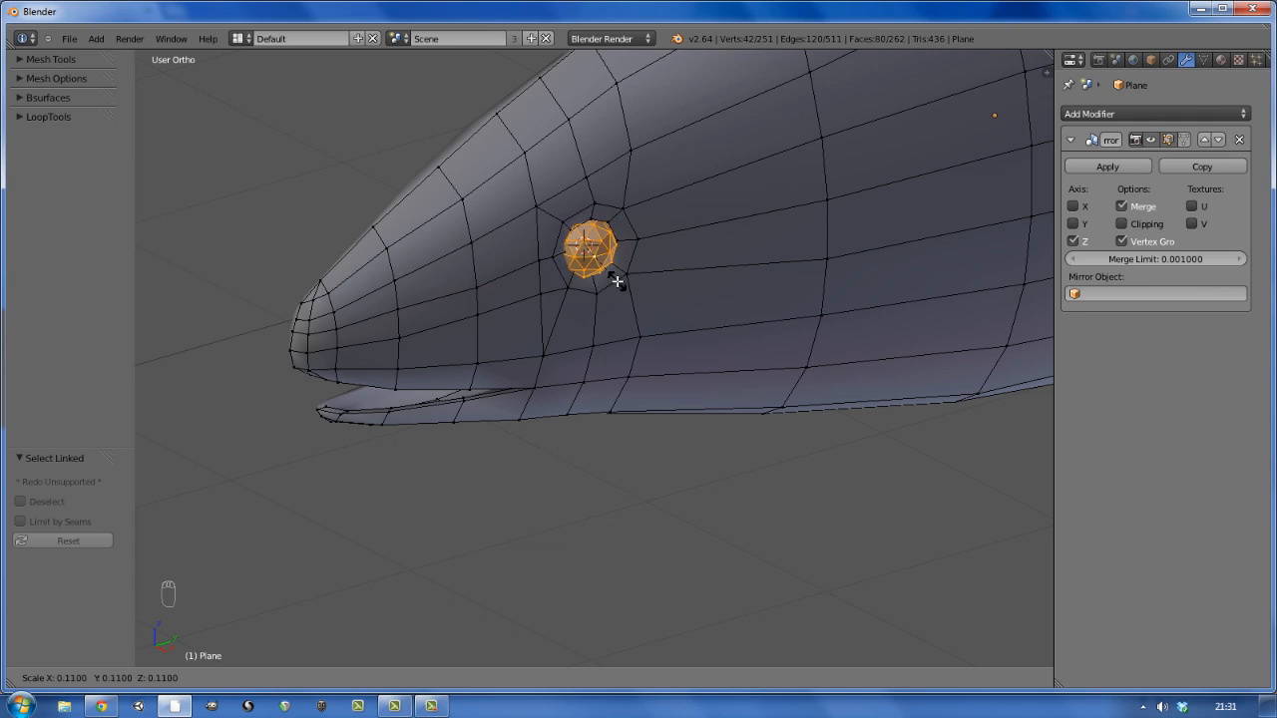
click(617, 281)
Isolate the inner part of the eye sphere in the selection and delete its vertices, keeping the outward-facing half
scroll(594, 226, up, 3)
right_click(569, 262)
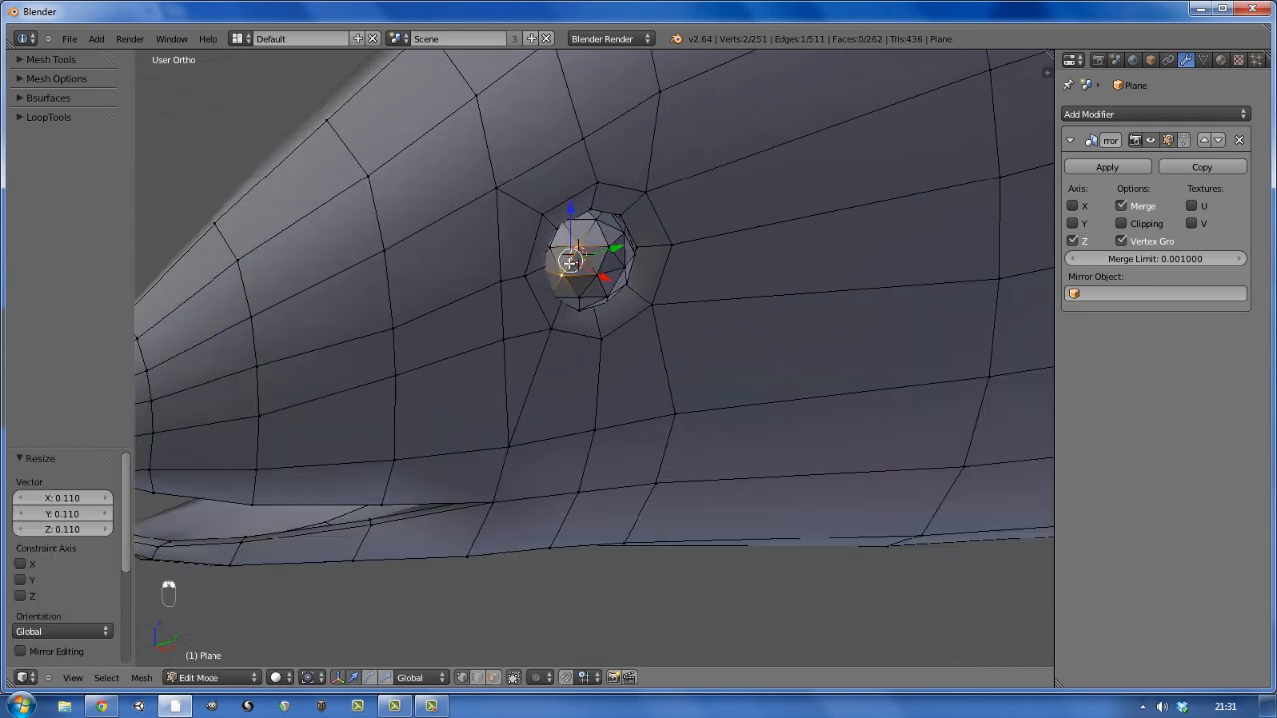
key(z)
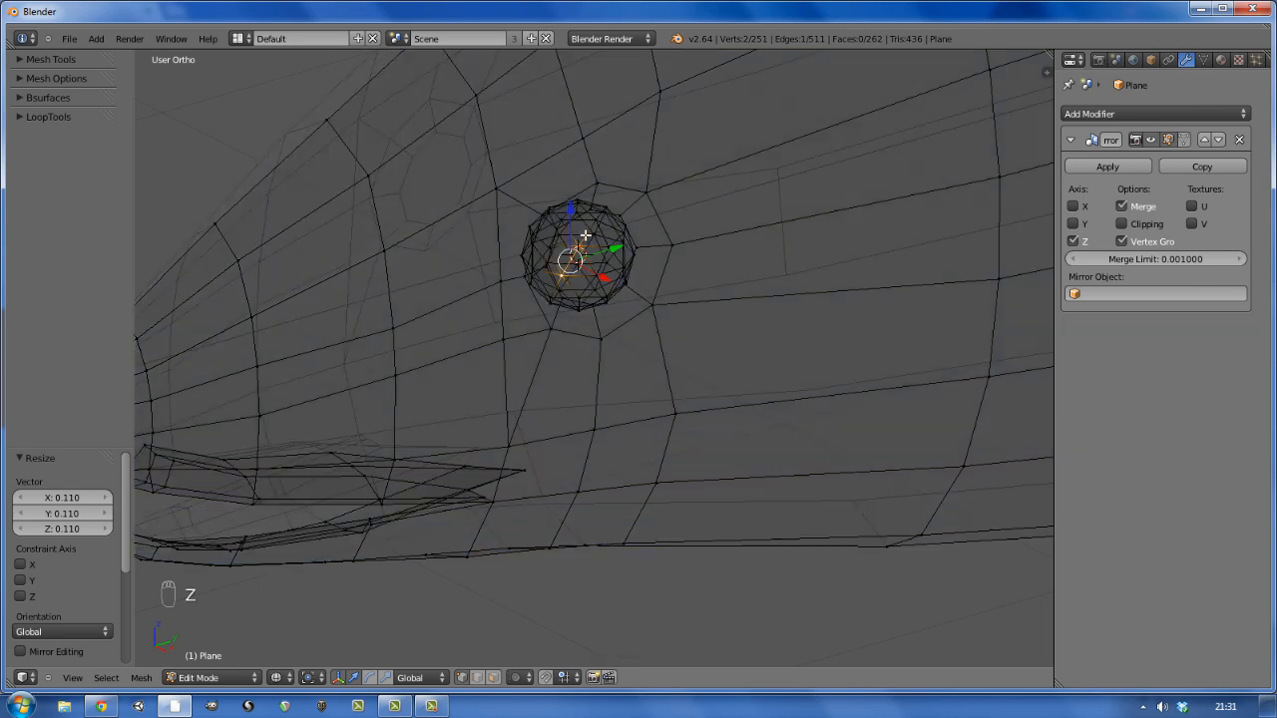
scroll(586, 235, up, 4)
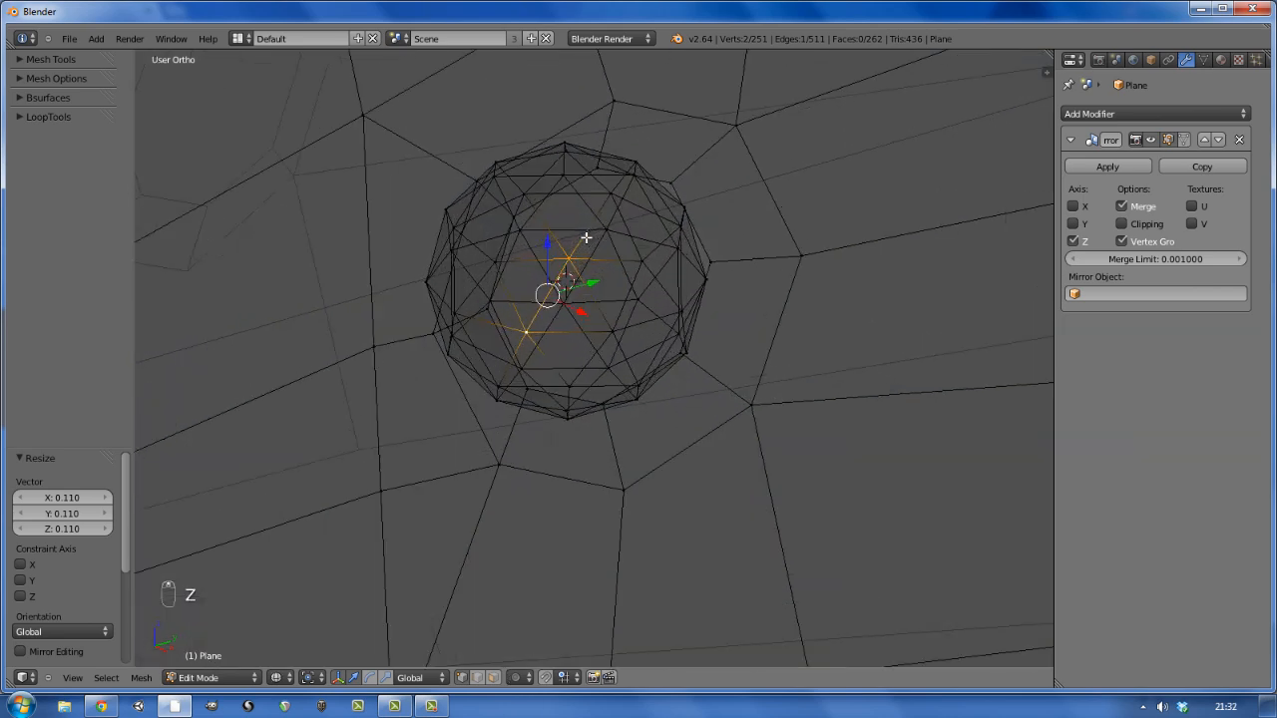
key(l)
middle_drag(586, 238, 396, 309)
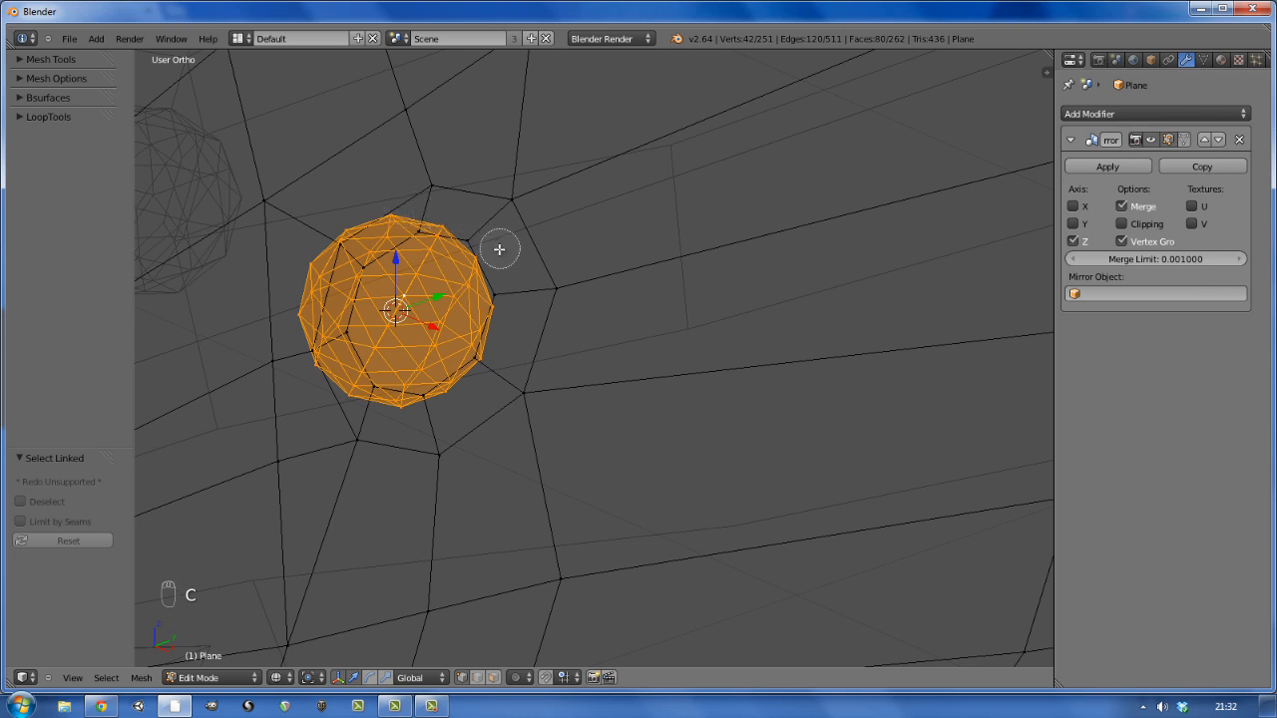
mouse_move(499, 249)
middle_down()
mouse_move(456, 285)
mouse_move(399, 433)
mouse_move(465, 397)
mouse_move(365, 370)
mouse_move(373, 283)
mouse_move(442, 194)
middle_up()
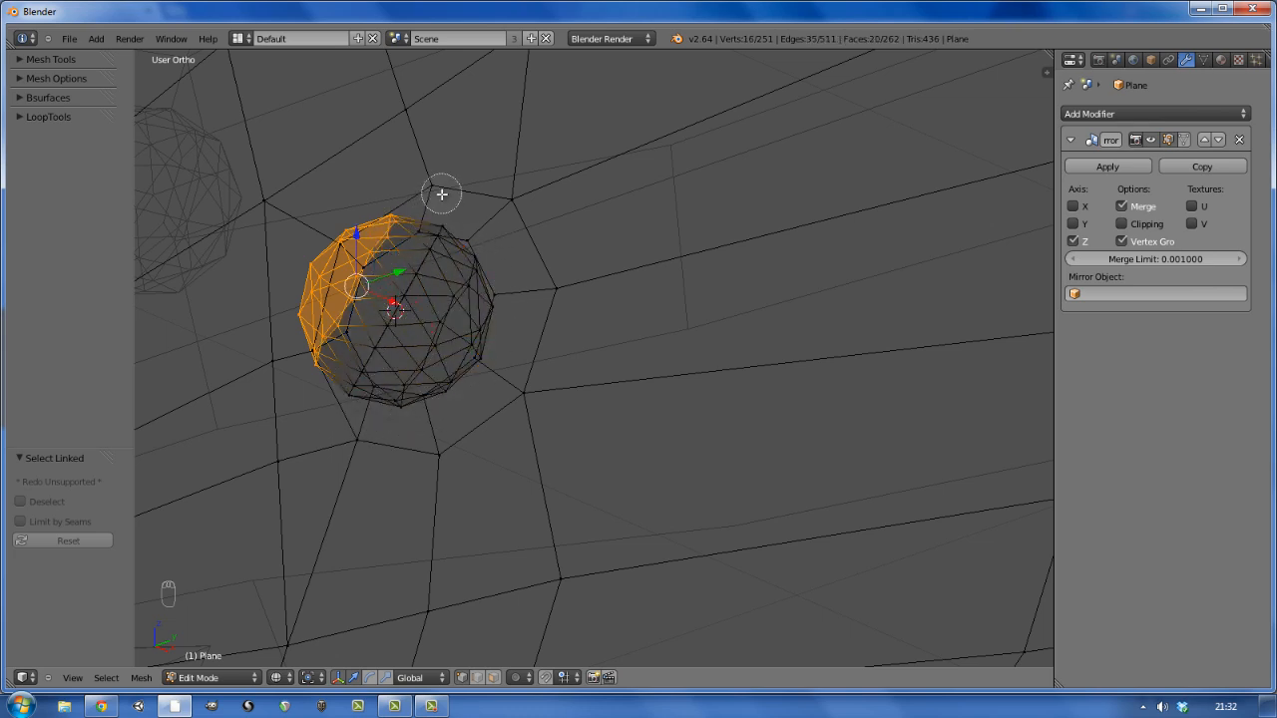
key(Delete)
click(389, 419)
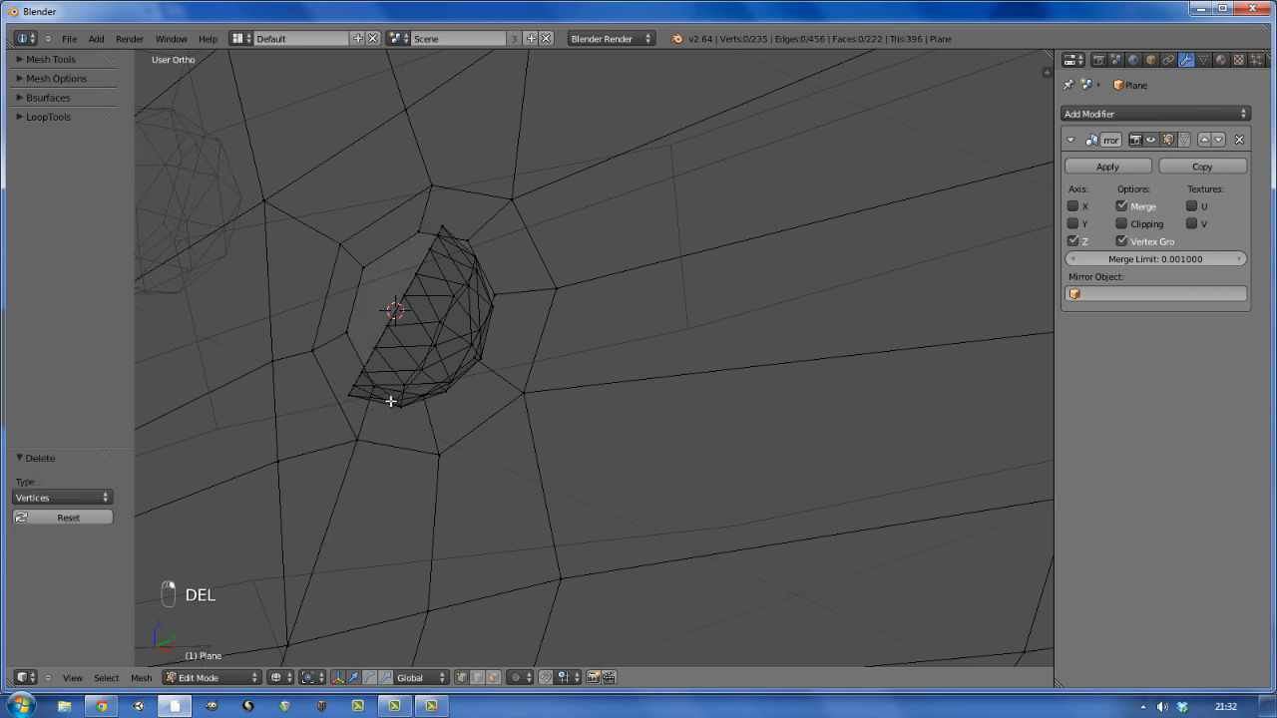
Select the remaining half sphere of the eye and rotate it about -29.8° in the side view
key(l)
key(l)
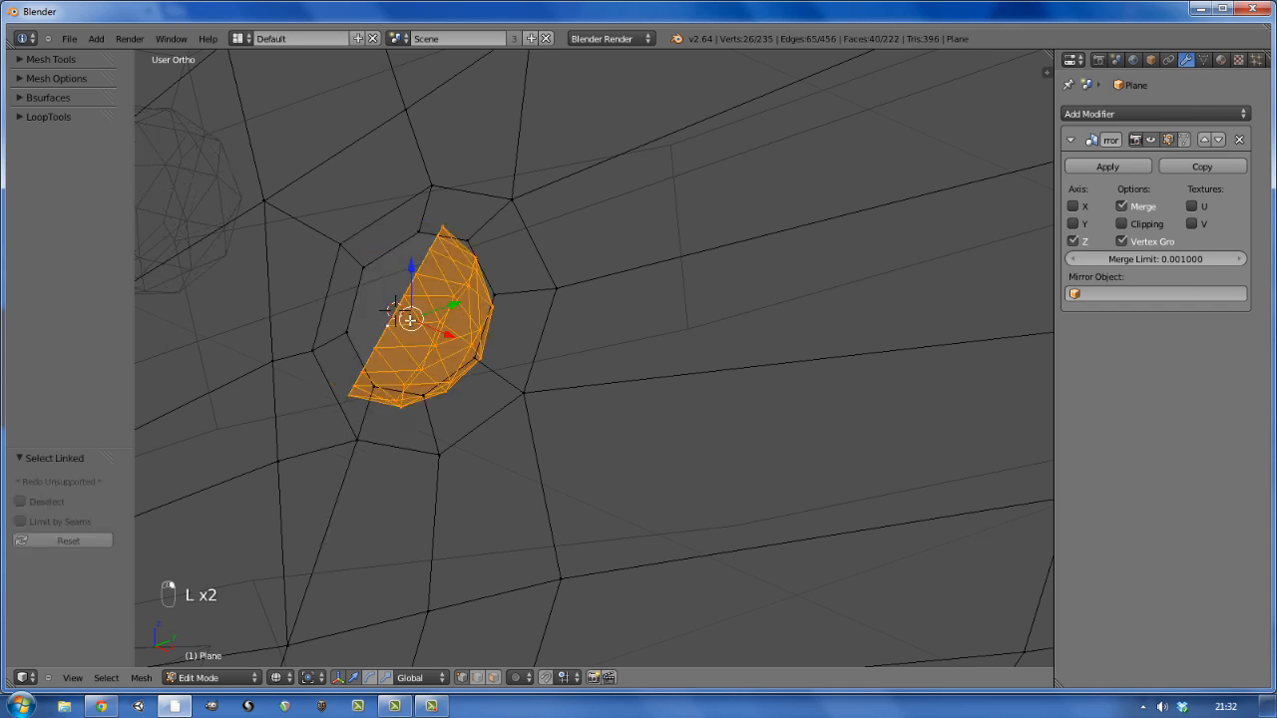
key(KP_3)
key(z)
scroll(798, 479, up, 5)
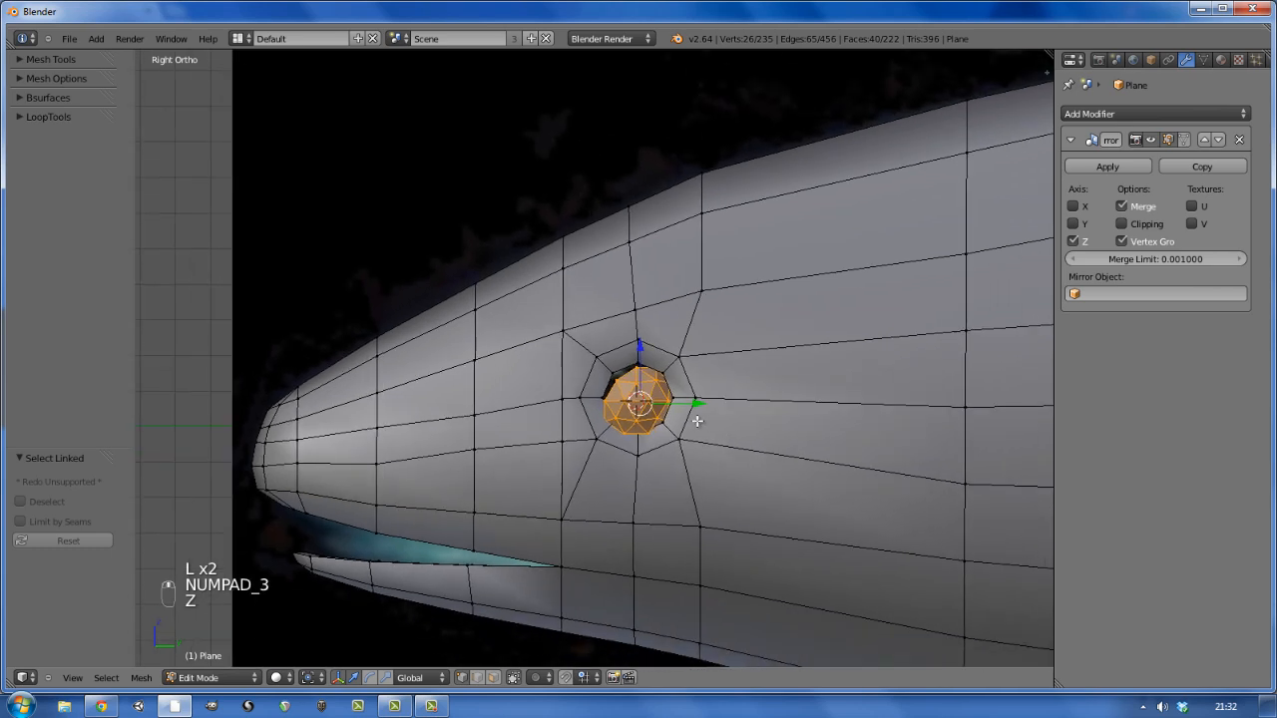
key(r)
key(r)
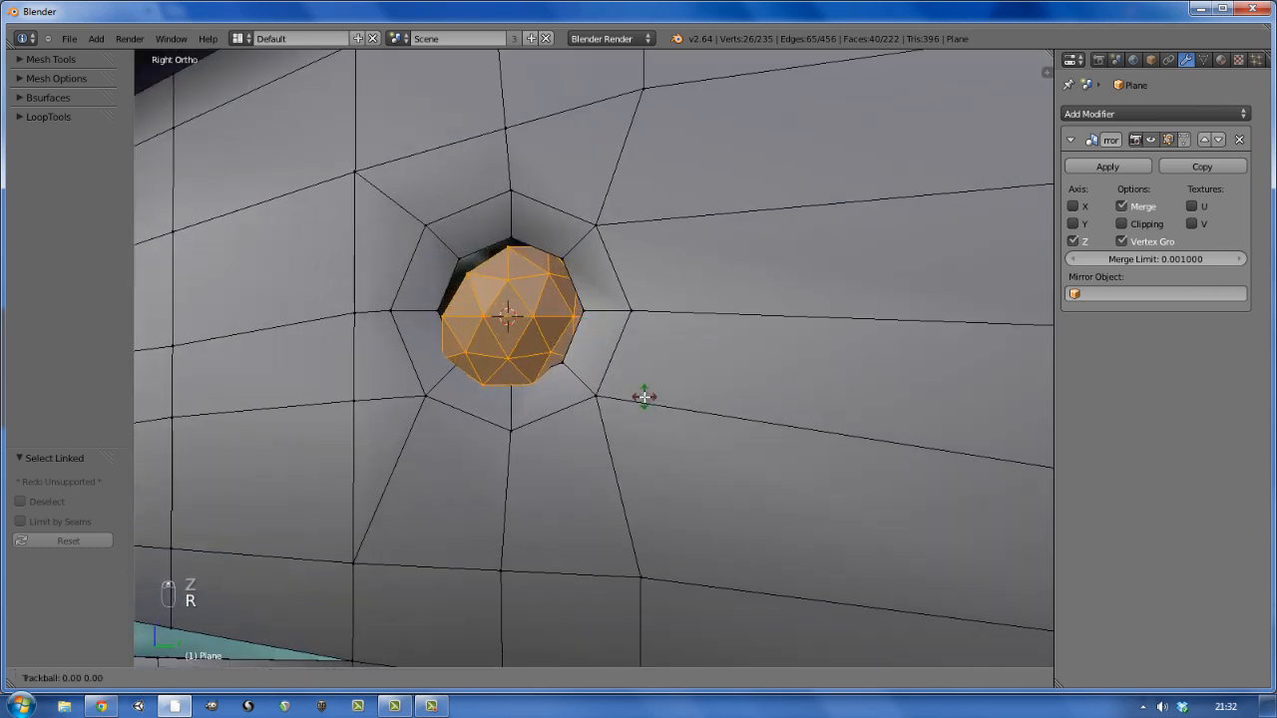
click(599, 355)
Rotate the eye half sphere about 7.3° as seen from above to follow the side of the head
key(z)
middle_drag(596, 355, 659, 414)
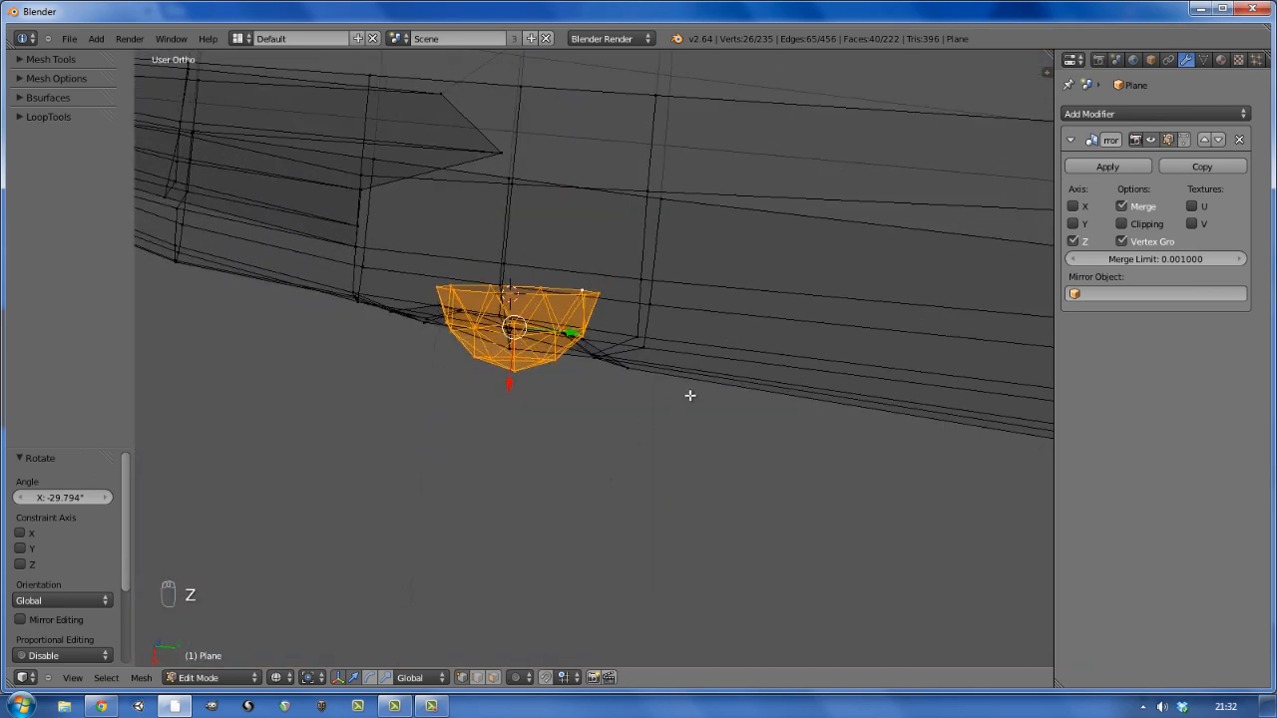
key(r)
click(681, 413)
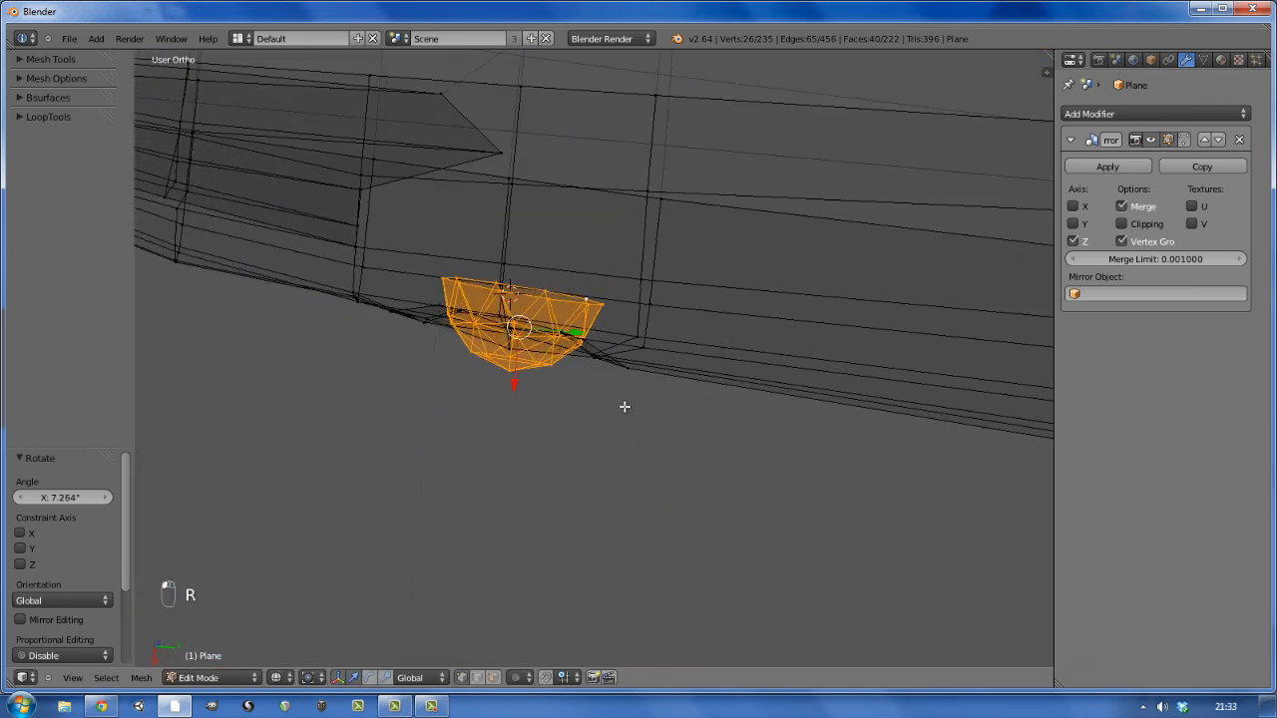
Tilt the eye half sphere slightly in the front view to match the slope of the head
key(KP_1)
scroll(606, 373, down, 4)
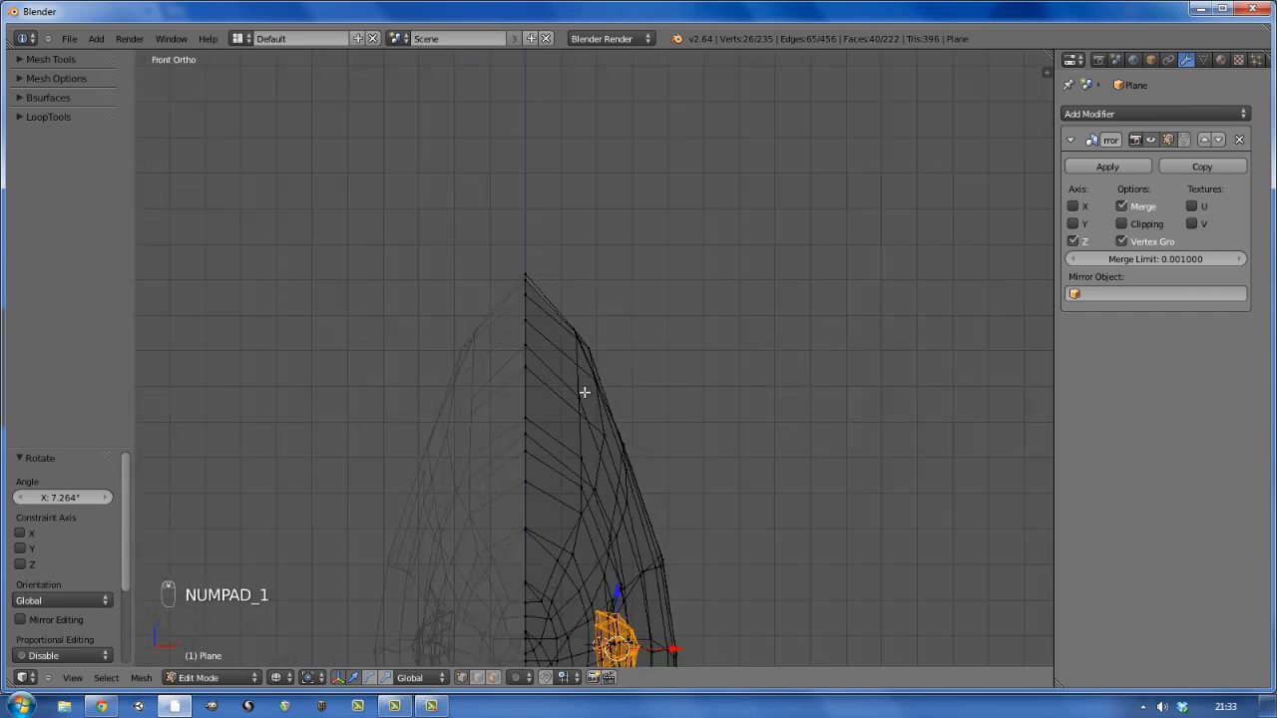
shift+middle_drag(621, 621, 561, 325)
scroll(562, 326, up, 3)
key(r)
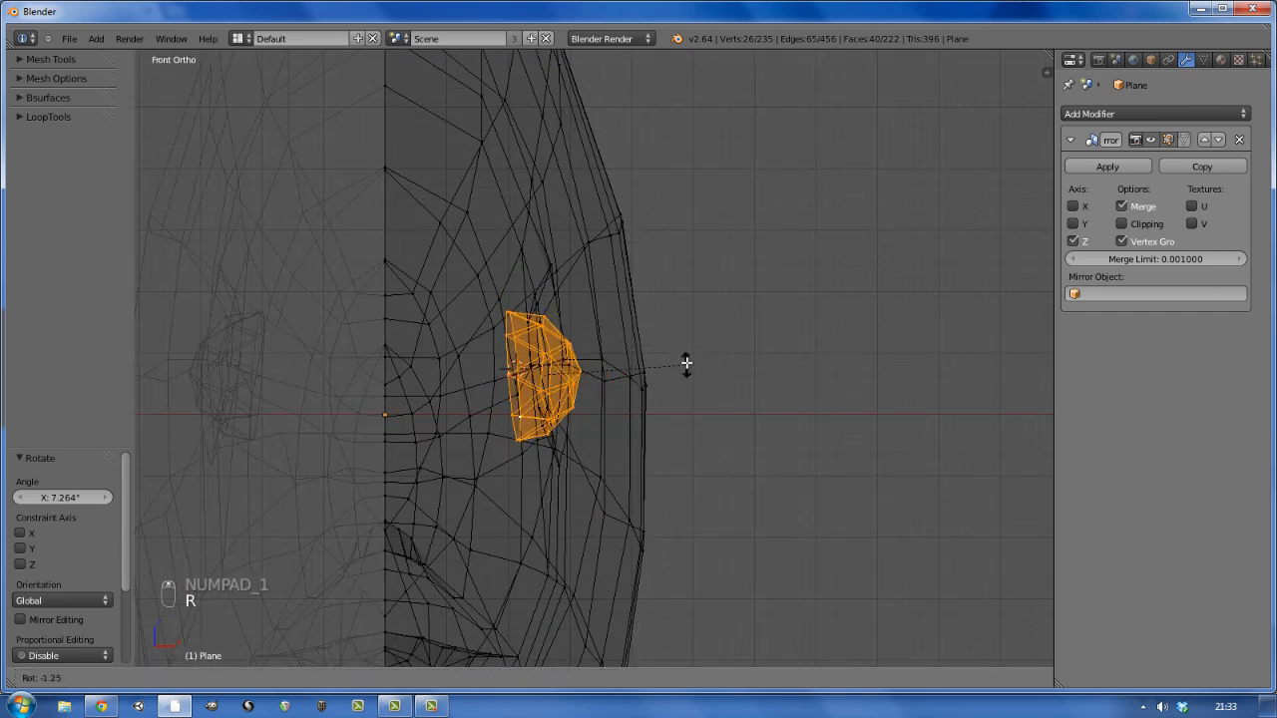
click(685, 356)
Raise the eye about 0.019 along Z and shift it about -0.005 along Y within its socket
key(z)
middle_drag(663, 382, 618, 355)
key(g)
key(z)
click(540, 311)
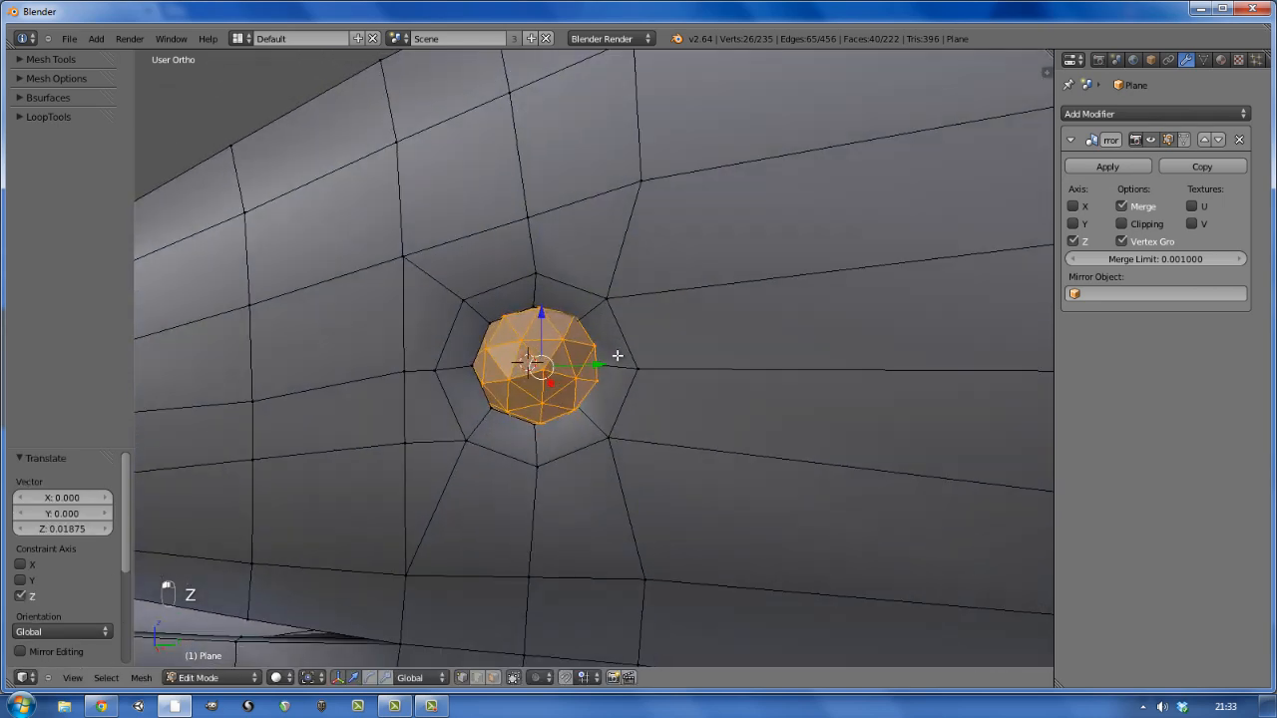
drag(601, 367, 597, 367)
mouse_move(598, 368)
middle_down()
mouse_move(598, 407)
mouse_move(736, 413)
mouse_move(716, 428)
mouse_move(582, 436)
mouse_move(570, 393)
mouse_move(586, 380)
middle_up()
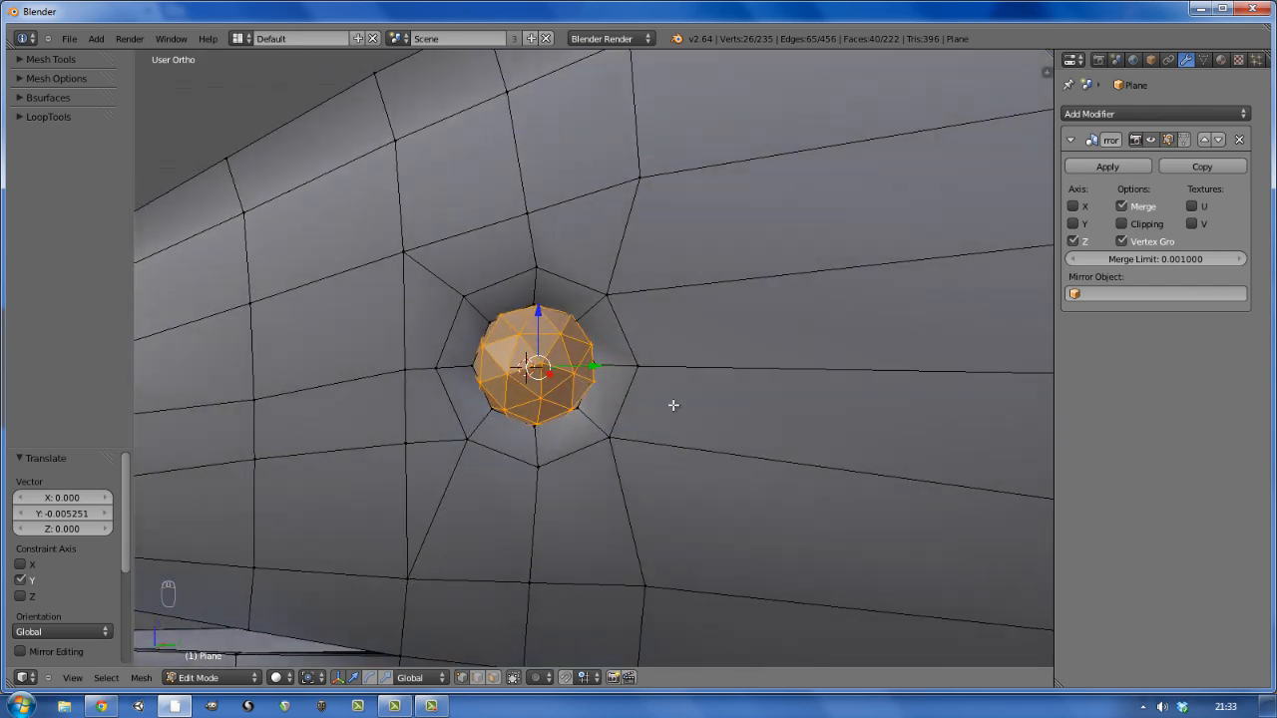
key(r)
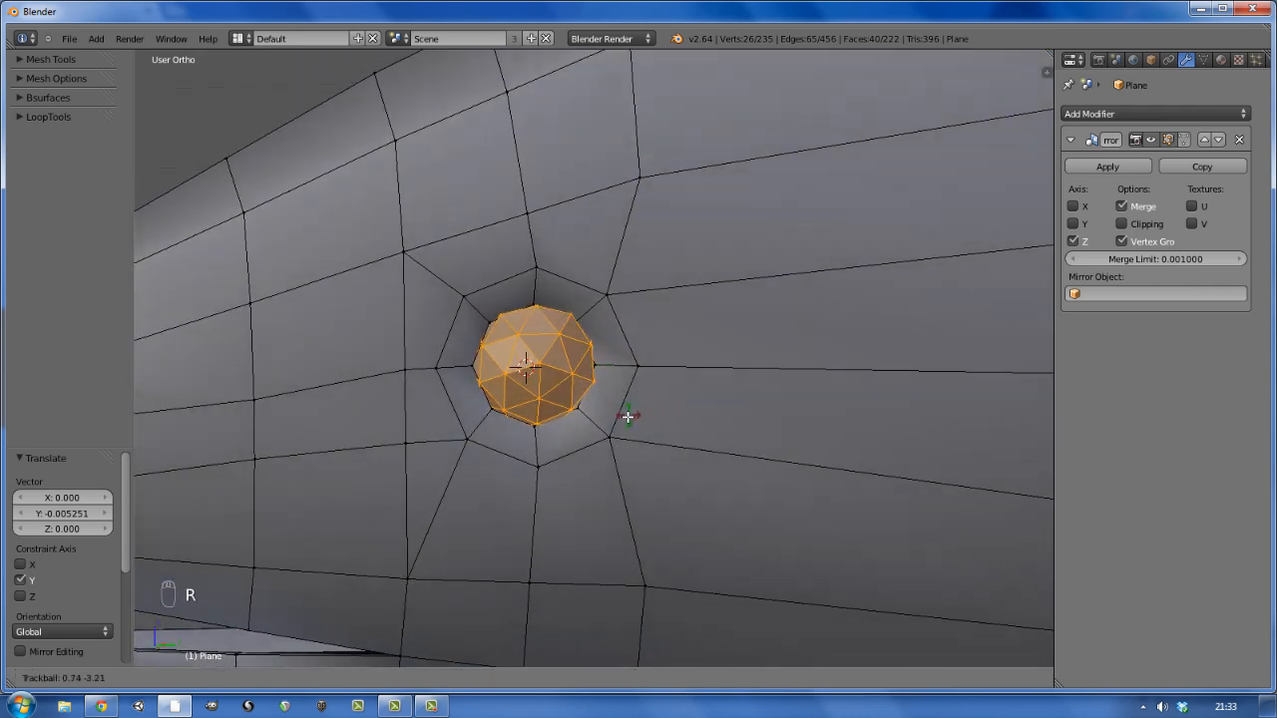
key(a)
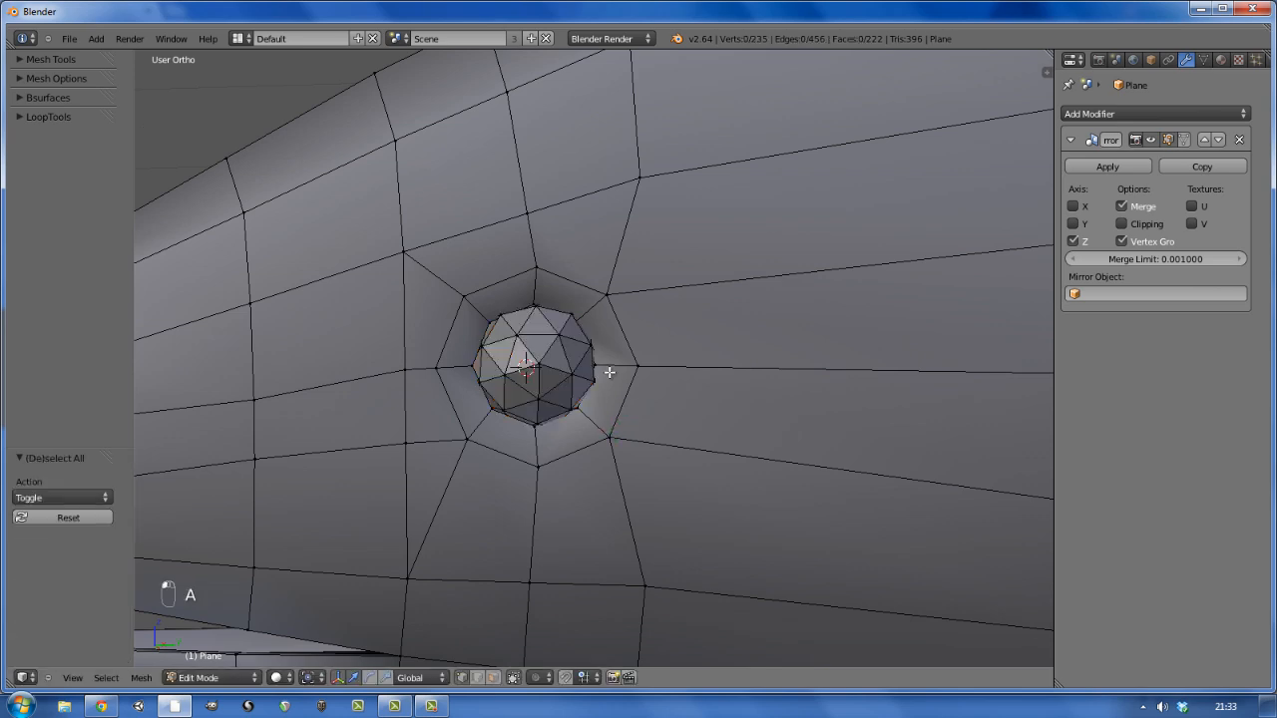
Apply smooth shading to the fish object with its new eye
scroll(616, 429, down, 5)
key(Tab)
middle_drag(616, 410, 600, 383)
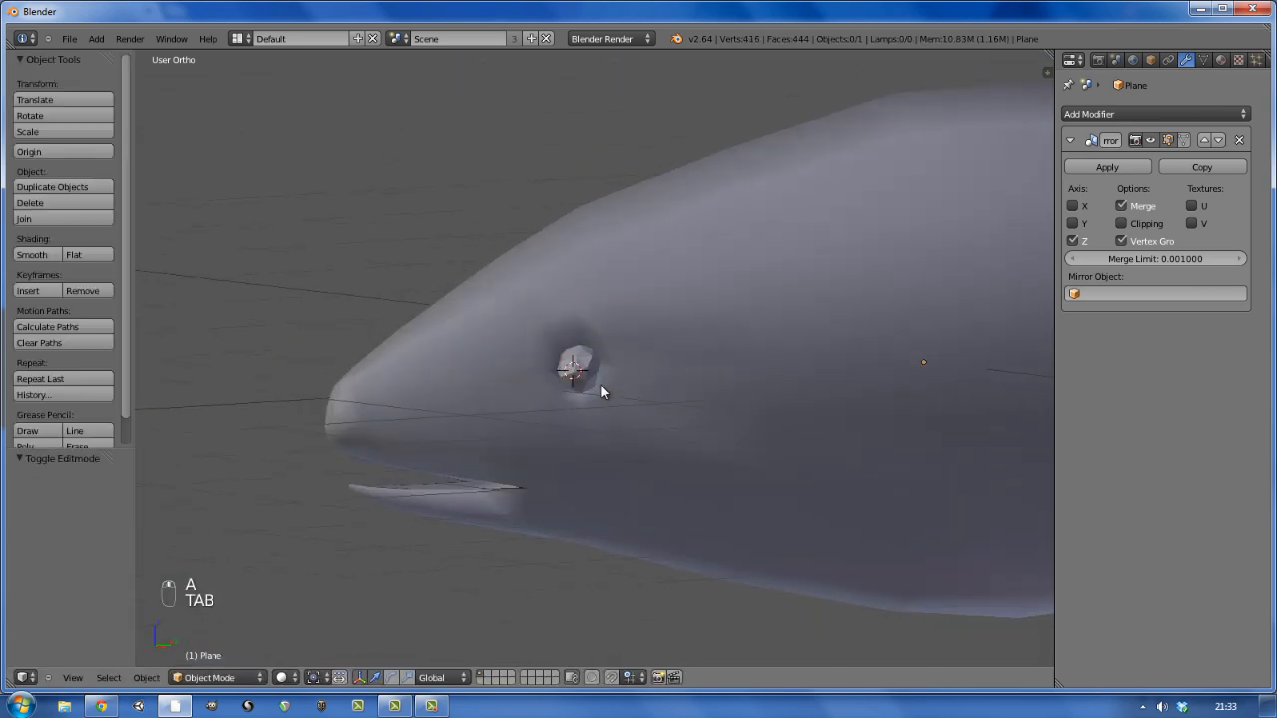
right_click(580, 380)
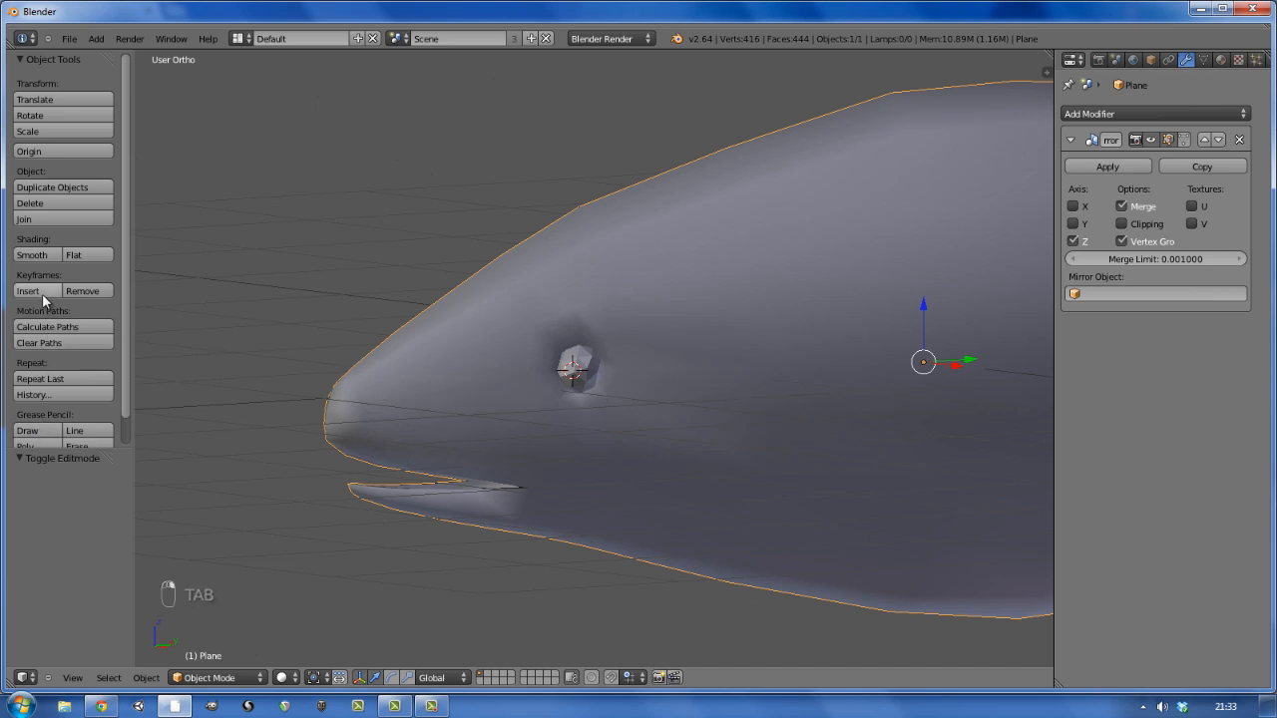
key(a)
Select the eye in the side view and nudge it slightly along Y toward the snout to match the reference photo
key(KP_3)
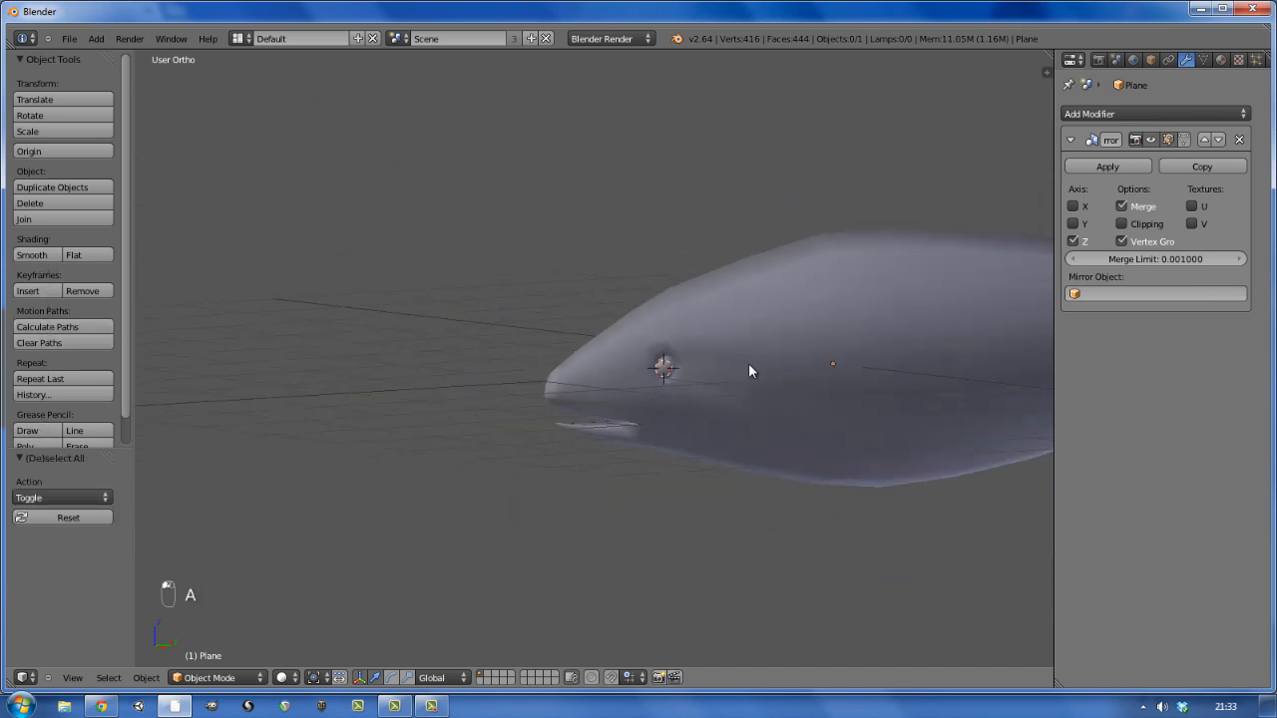
key(z)
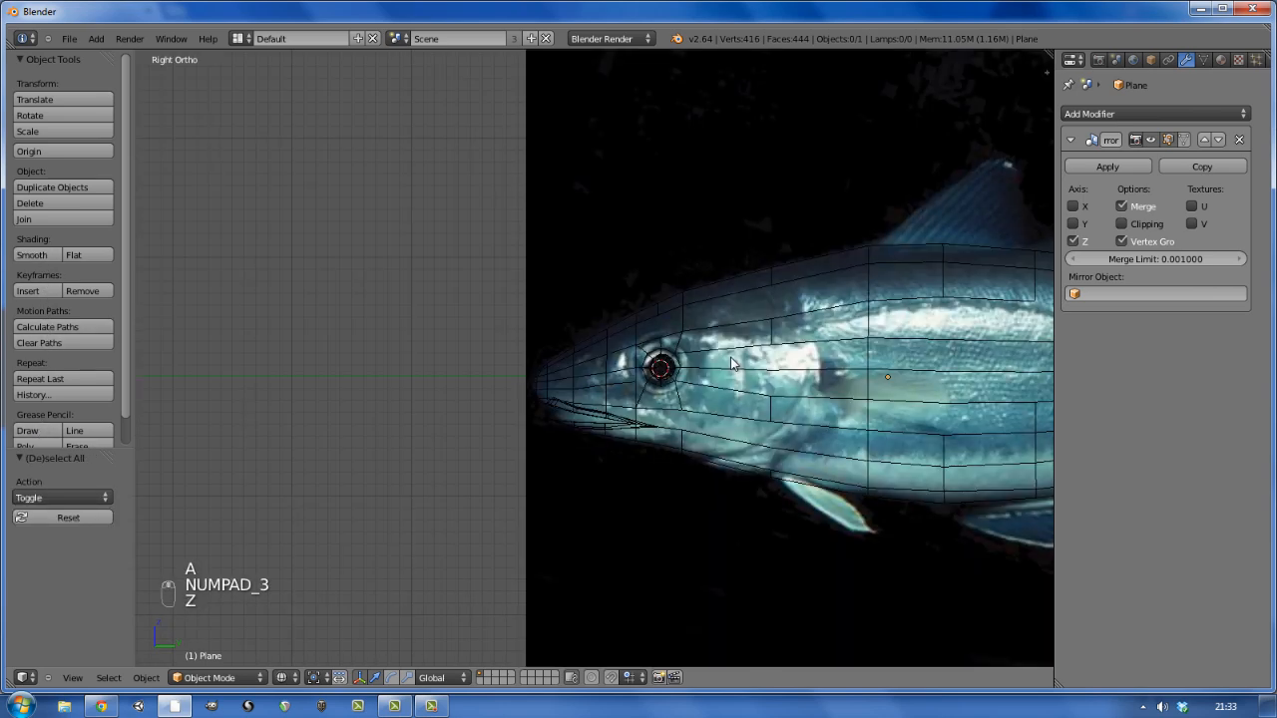
scroll(670, 367, up, 8)
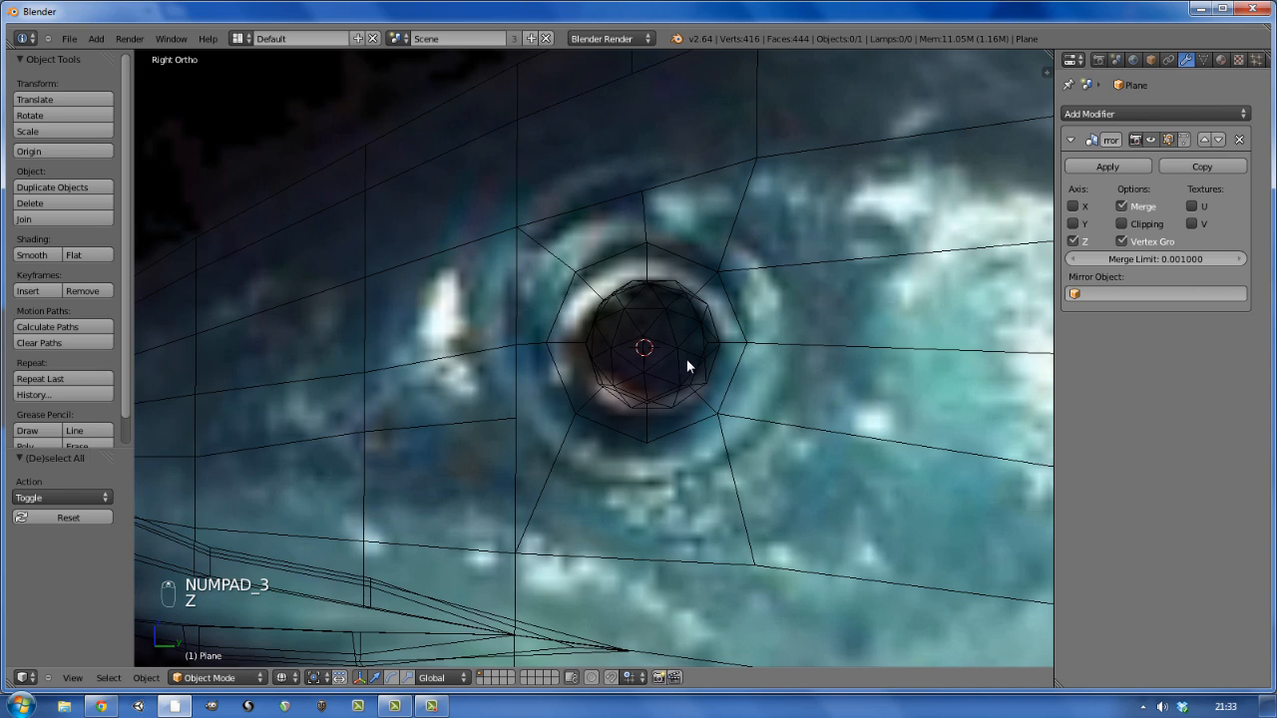
key(z)
key(z)
right_click(686, 361)
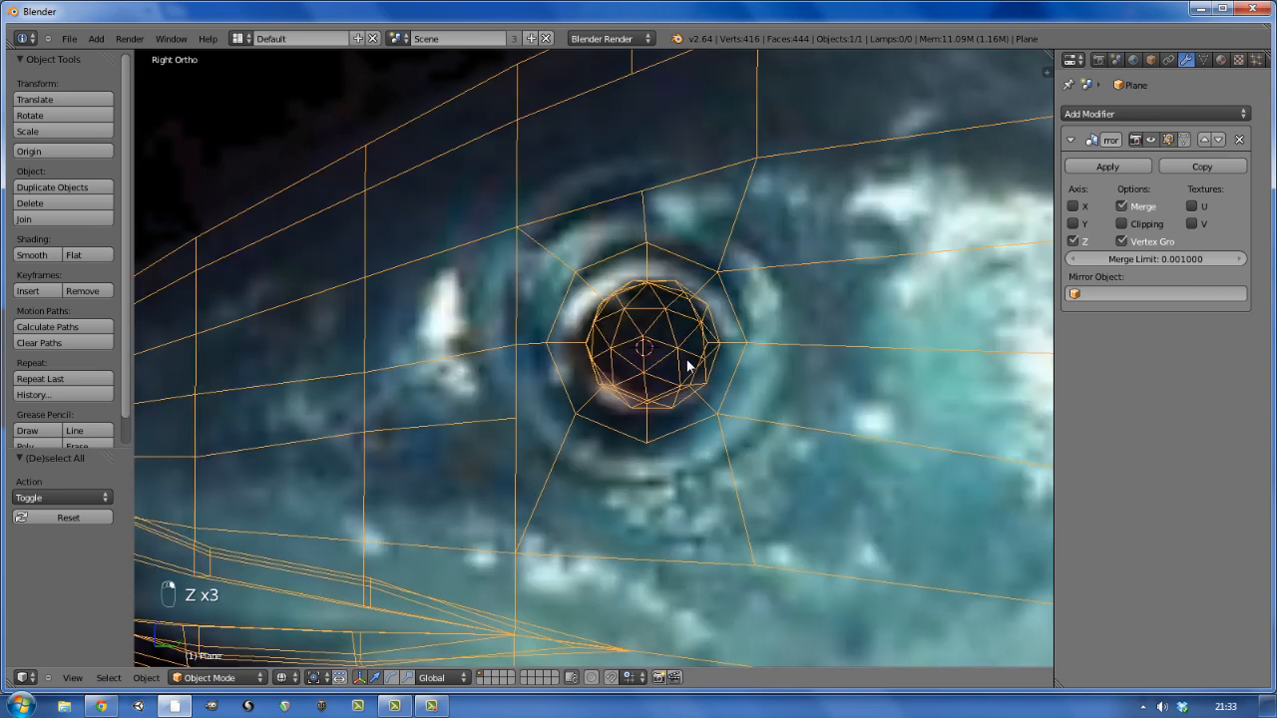
key(Tab)
key(l)
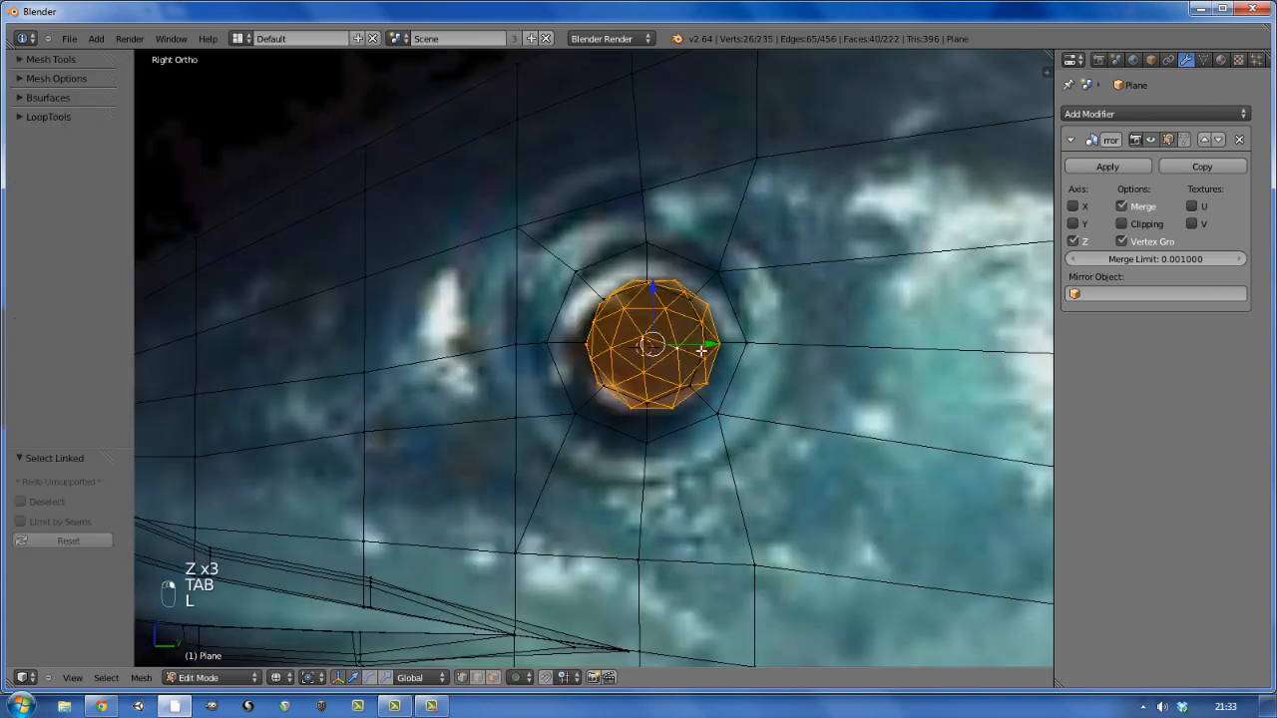
drag(709, 343, 705, 341)
key(z)
key(Tab)
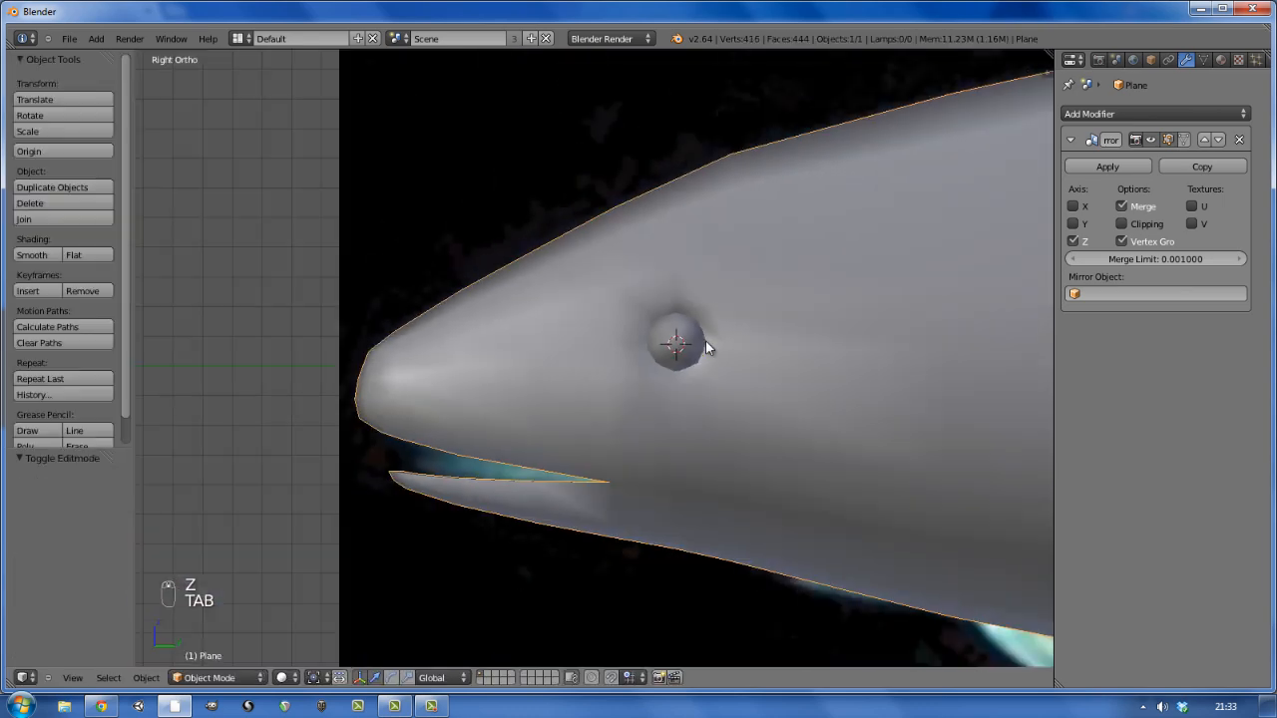
Snap the 3D cursor to the scene center and reopen the fish mesh for editing
key(a)
key(a)
scroll(706, 340, down, 5)
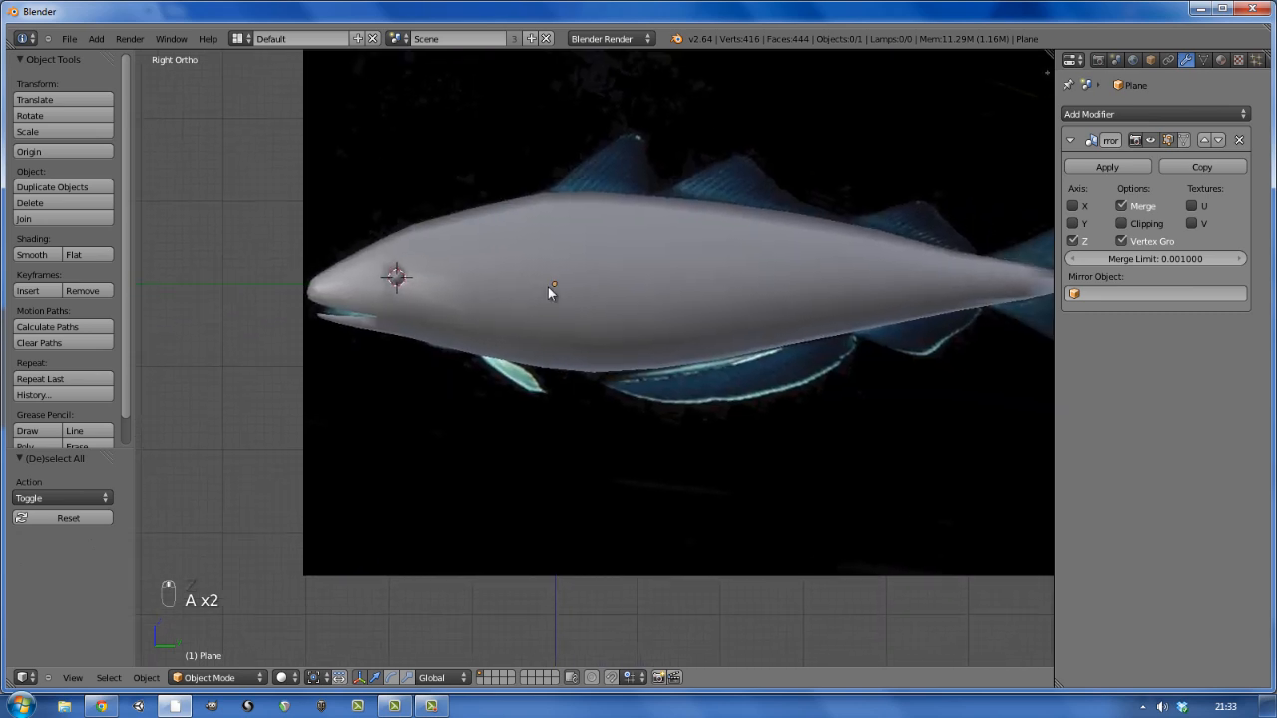
shift+middle_drag(587, 295, 519, 285)
key(shift+s)
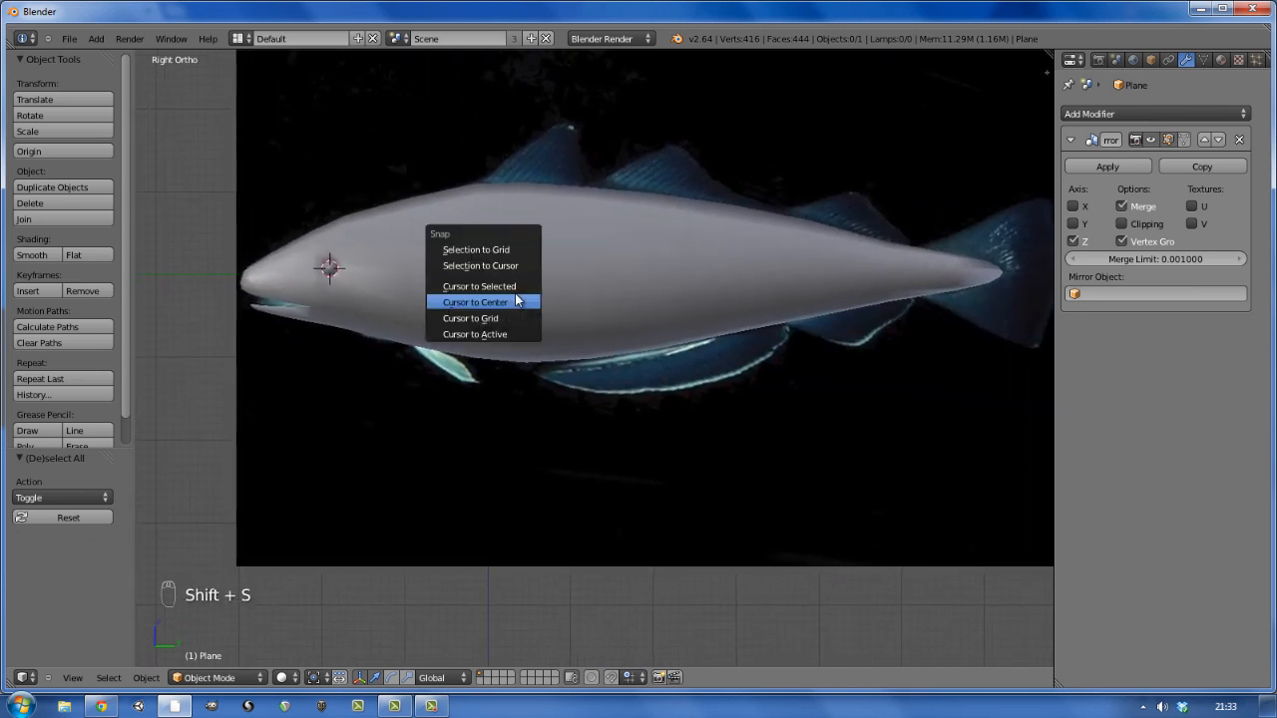
click(515, 301)
scroll(598, 299, down, 3)
shift+middle_drag(602, 303, 547, 299)
key(Tab)
scroll(547, 297, up, 3)
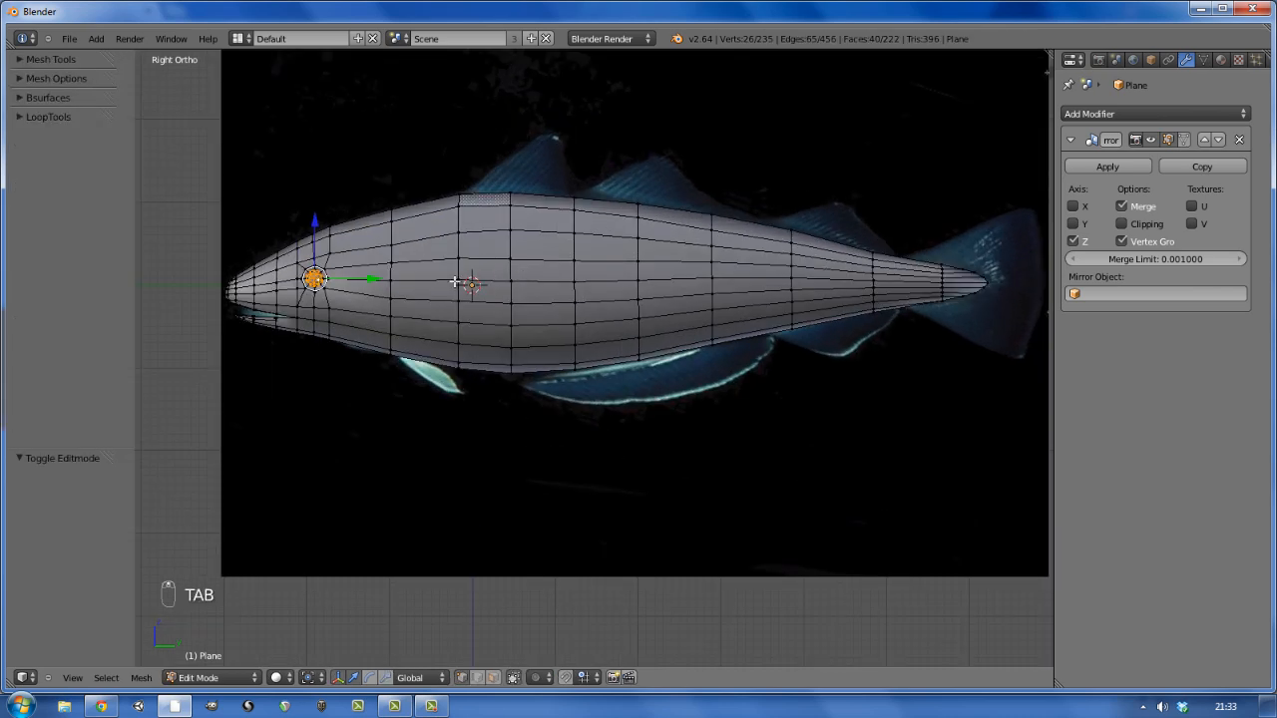
Add a vertical edge loop just behind the head and slide the loops so one sits near the rear of the gill cover
key(ctrl+r)
click(419, 259)
key(ctrl+r)
click(413, 257)
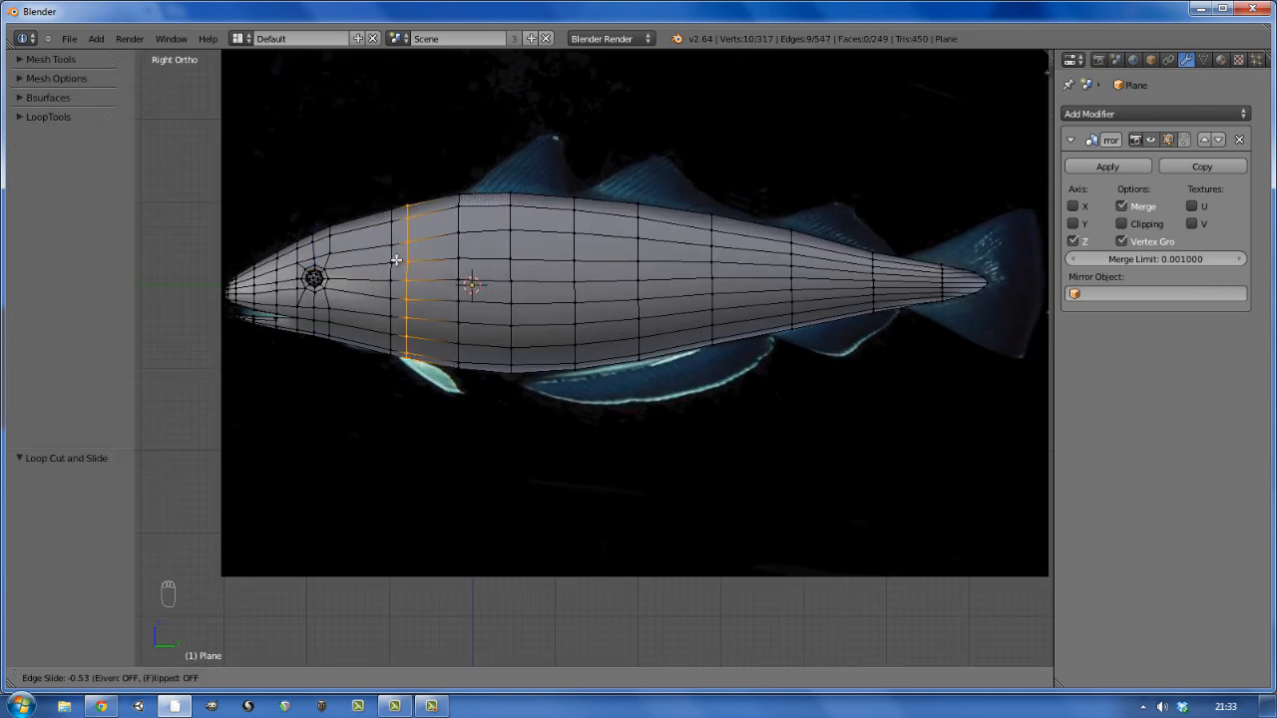
click(370, 320)
alt+right_click(404, 277)
key(ctrl+e)
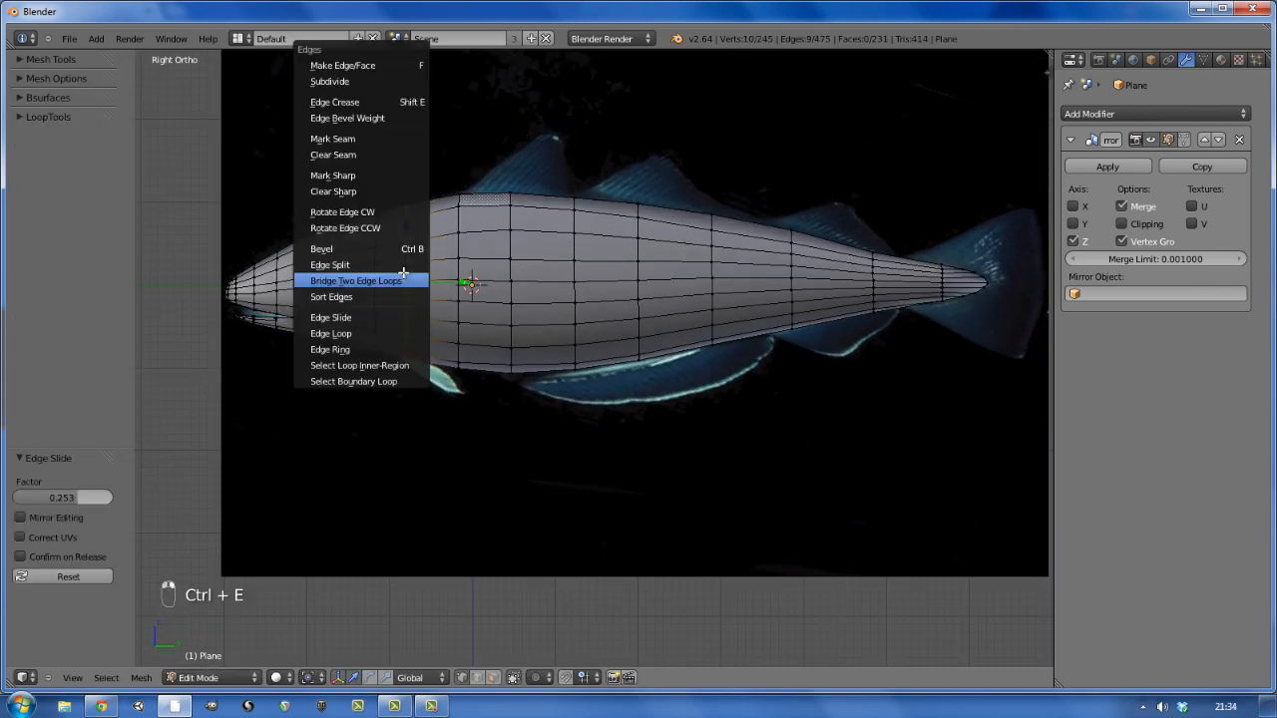
click(402, 316)
click(402, 314)
Straighten the vertical edge loop in front of the gill line by scaling it to 0 along Y, and switch to wireframe display
alt+right_click(379, 316)
key(s)
key(y)
key(0)
key(Return)
key(a)
key(z)
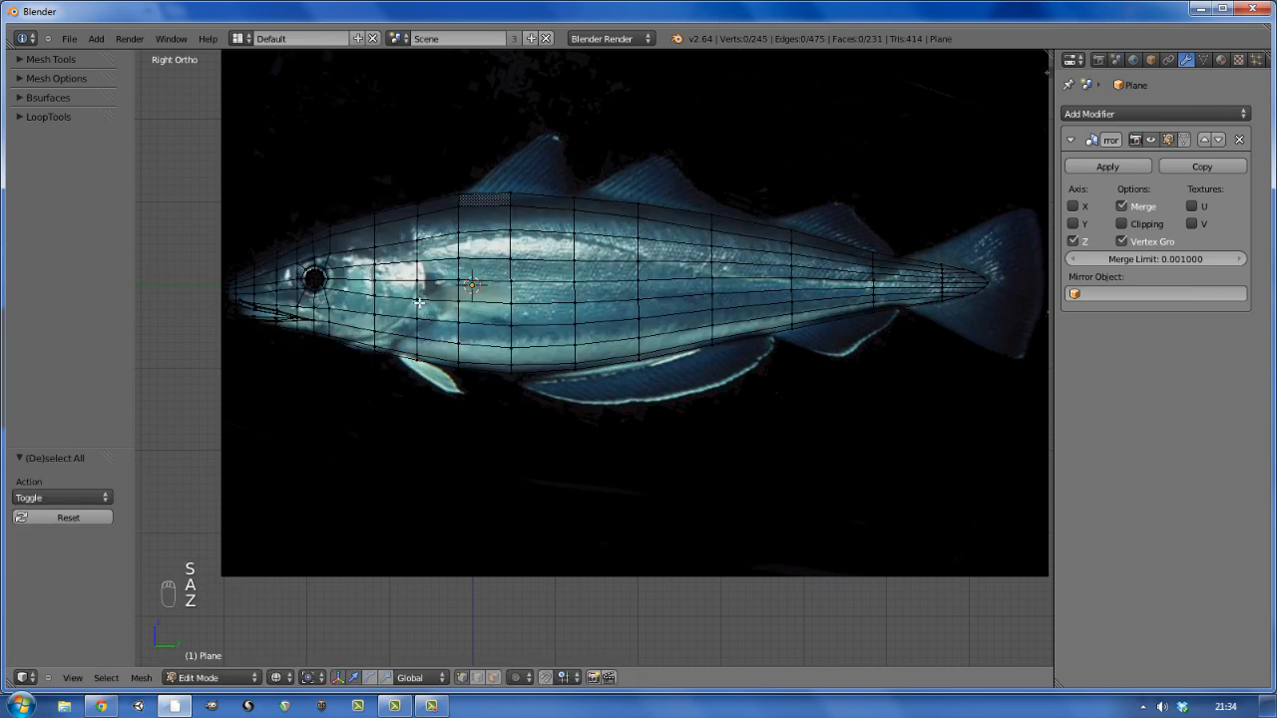
Move the loop's vertices individually onto the rear outline of the gill cover, following the reference photo down to the belly
scroll(417, 295, up, 4)
right_click(417, 258)
key(g)
key(g)
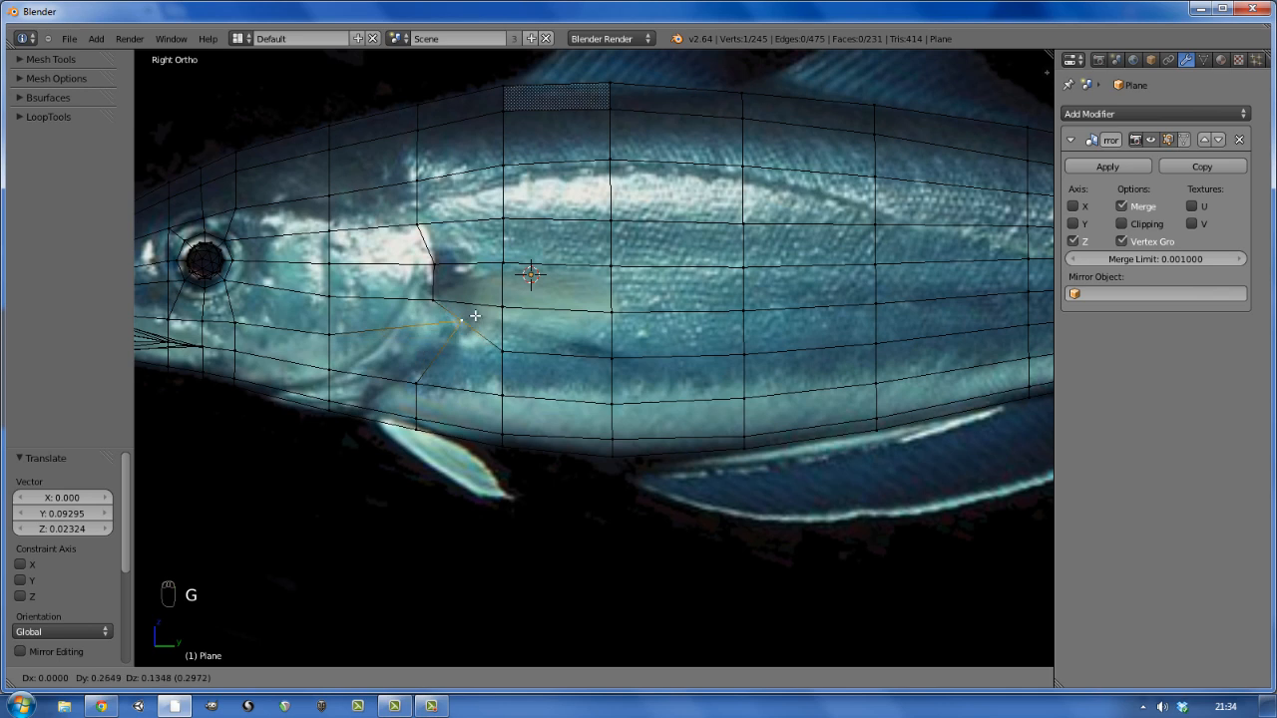
click(417, 381)
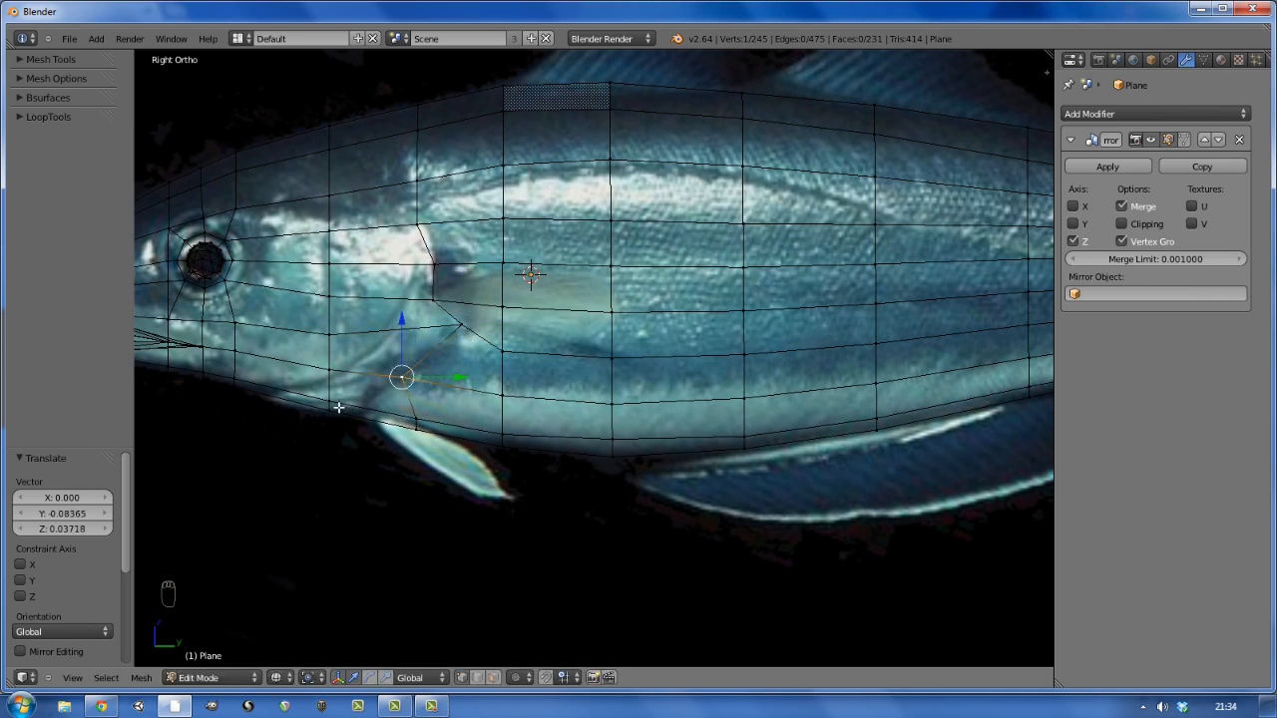
key(g)
click(364, 398)
Knife-cut new edges joining the gill outline to its lower corner and the lower cheek vertex to the belly edge
key(k)
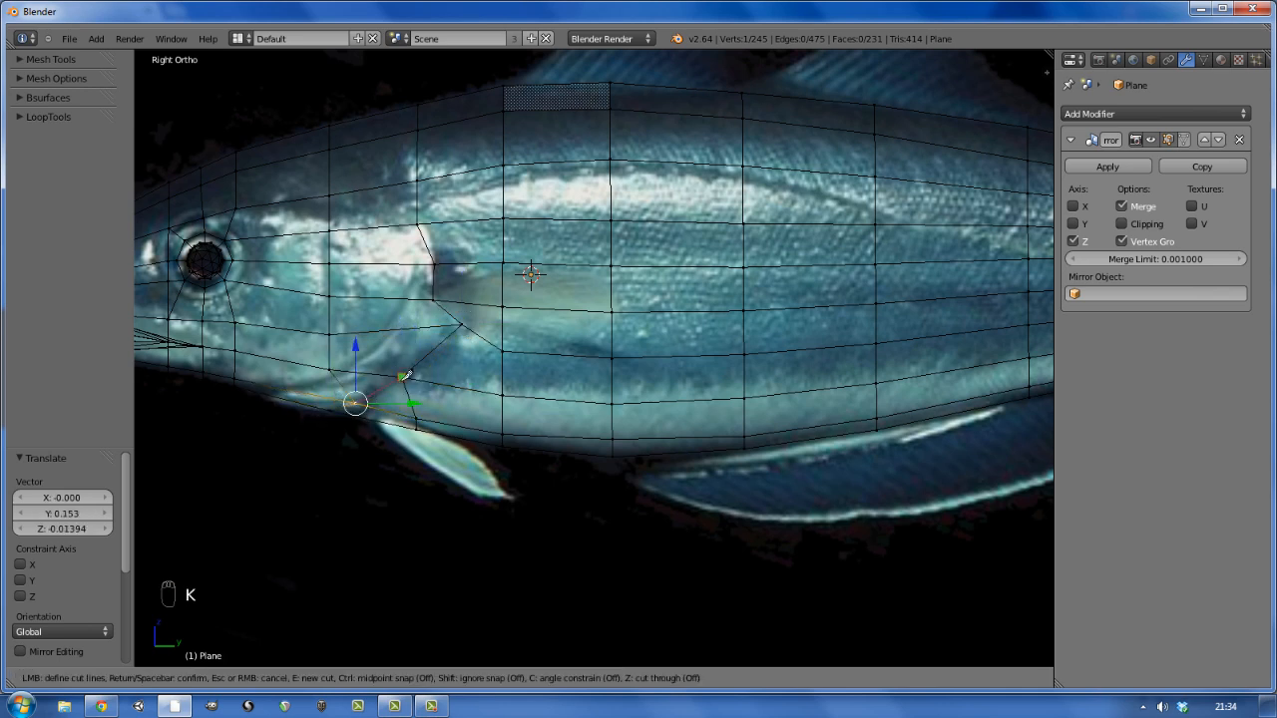
click(403, 376)
key(Return)
right_click(331, 371)
drag(380, 370, 395, 371)
key(ctrl+z)
key(k)
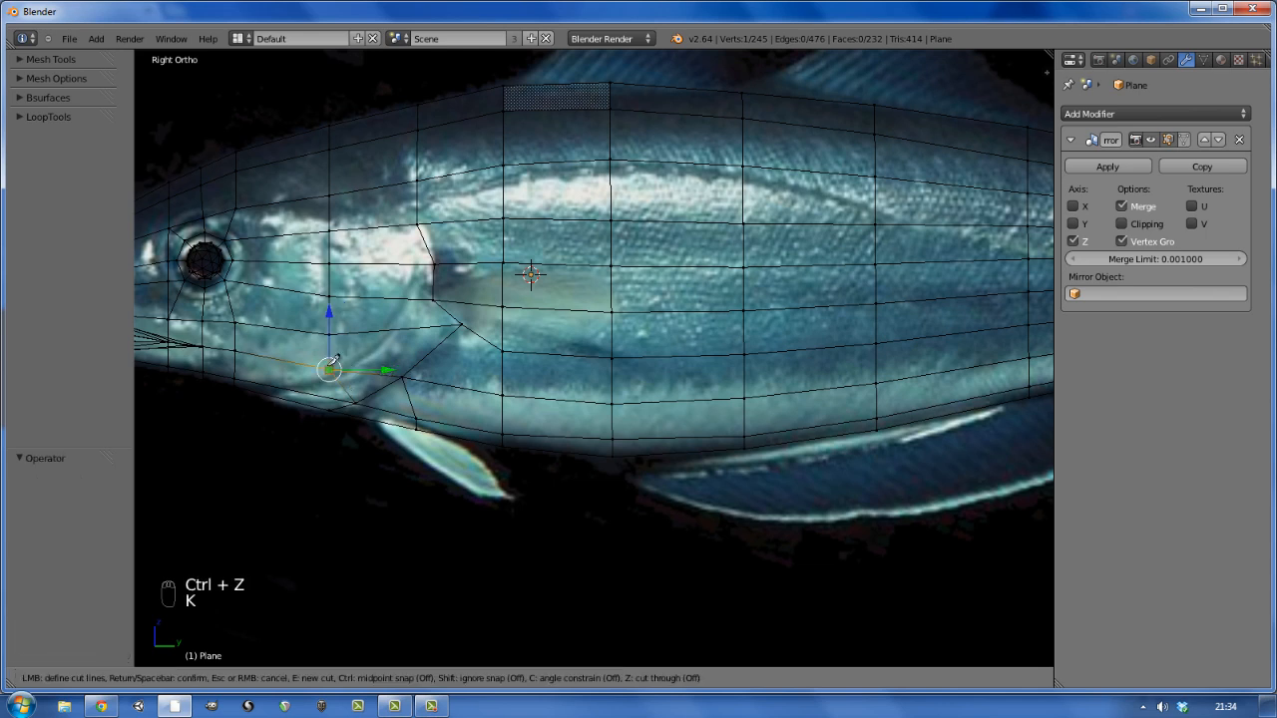
key(Return)
Slide the two lower cheek vertices in front of the gill outline slightly along their edges toward the snout
right_click(329, 373)
key(shift+v)
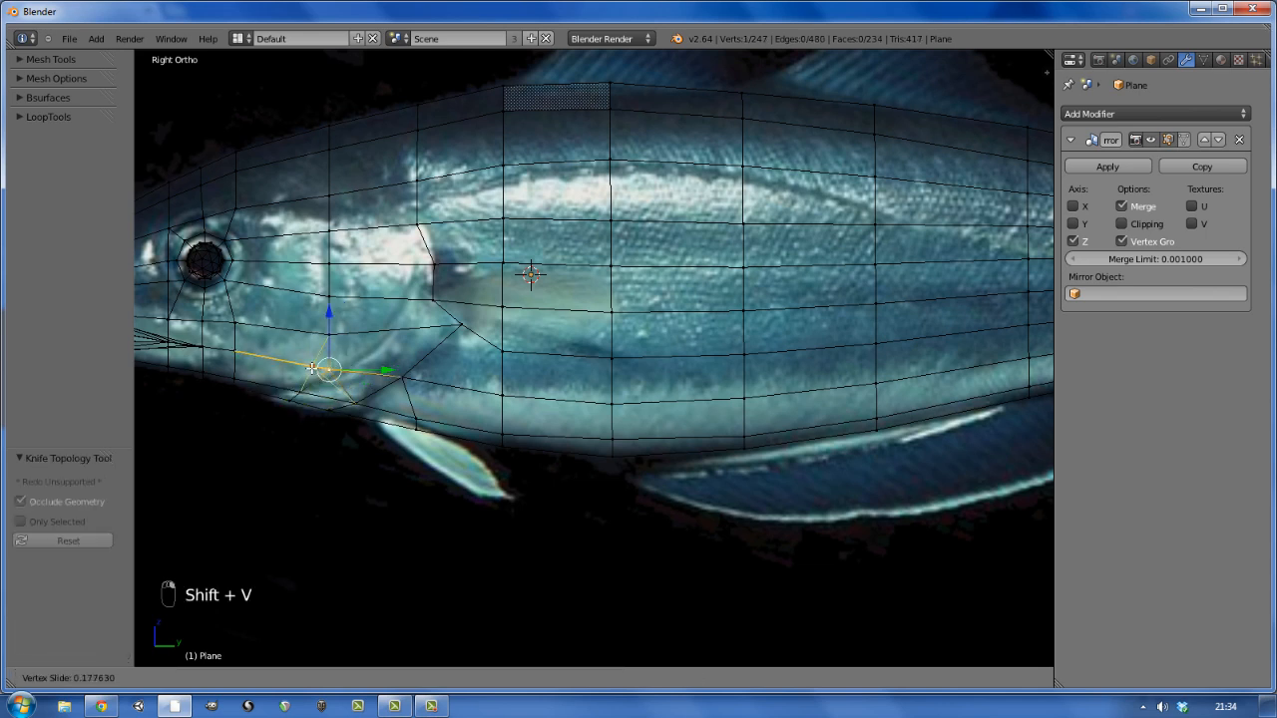
click(313, 368)
right_click(330, 334)
key(shift+v)
click(321, 332)
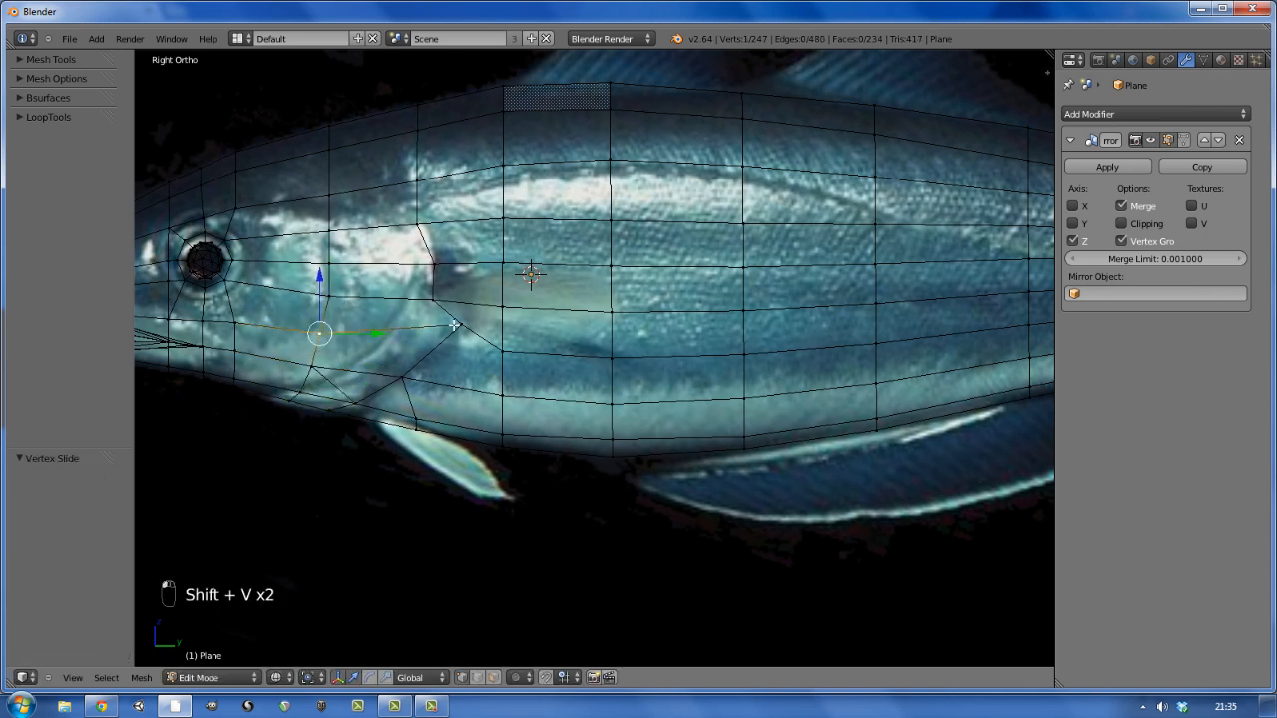
Delete the edges joining the rear gill outline to the body loop behind it, leaving a gill opening
right_click(401, 378)
key(x)
click(392, 431)
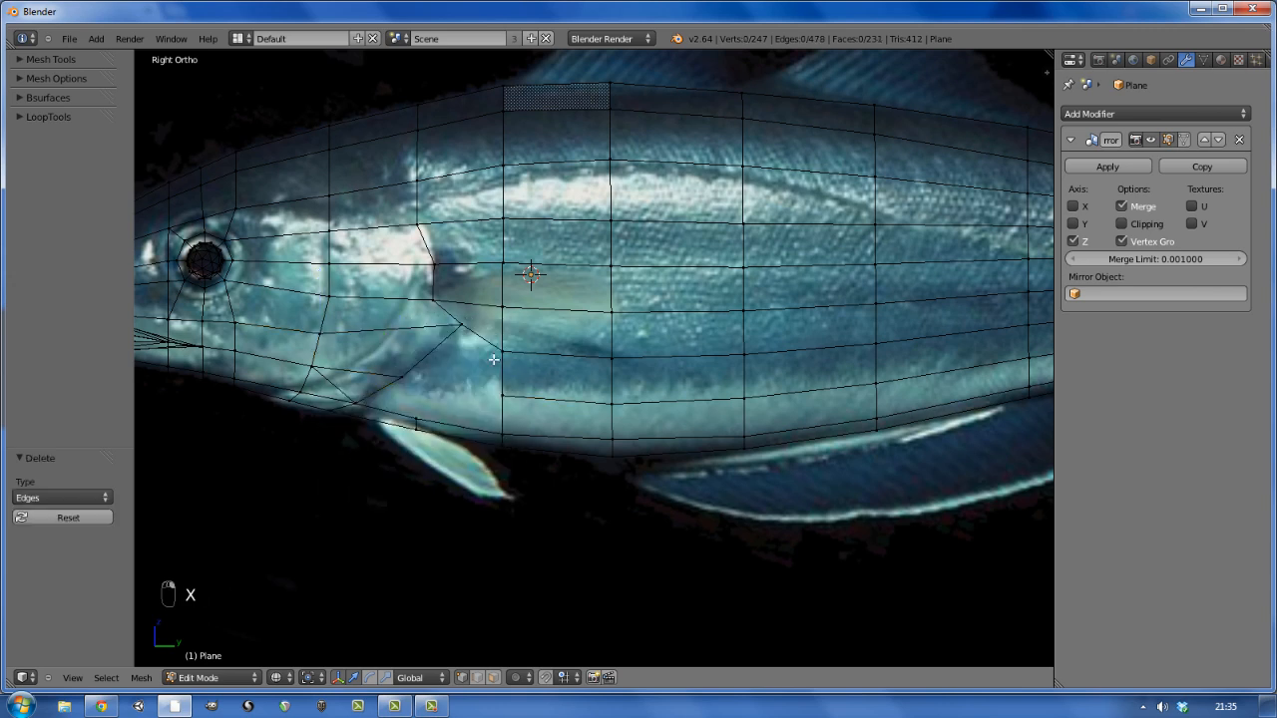
key(x)
click(434, 262)
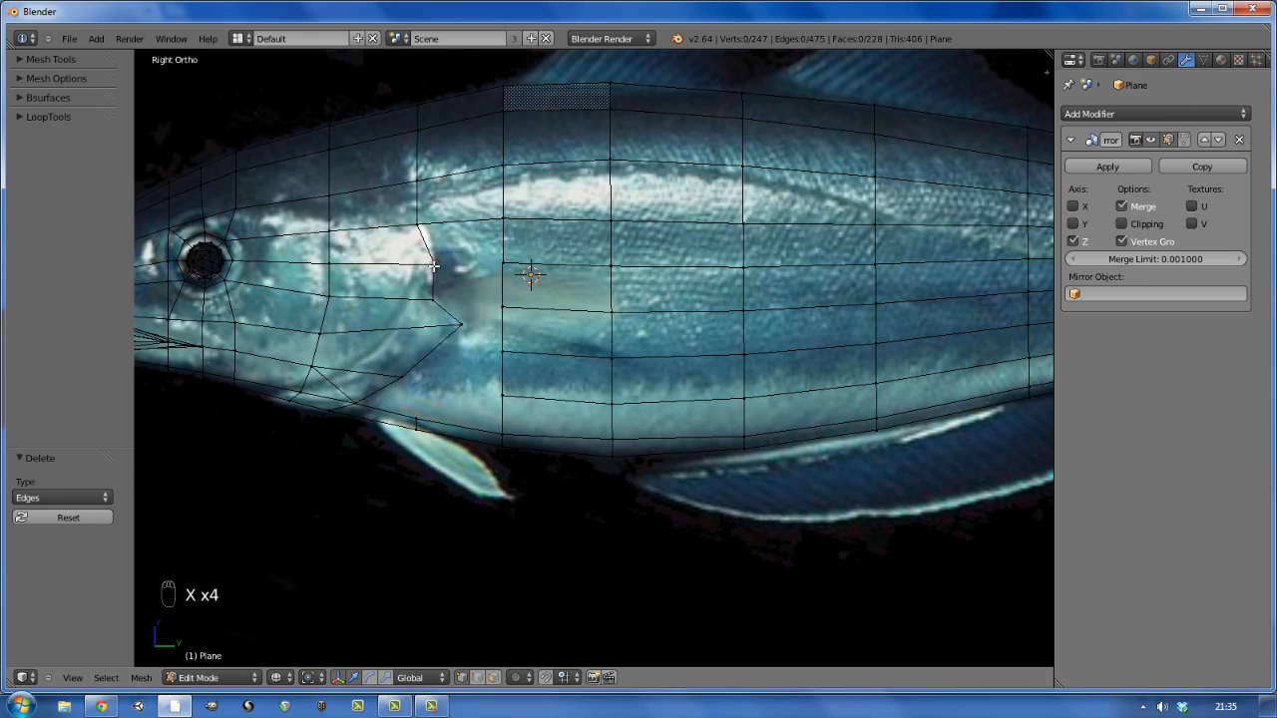
key(k)
click(320, 333)
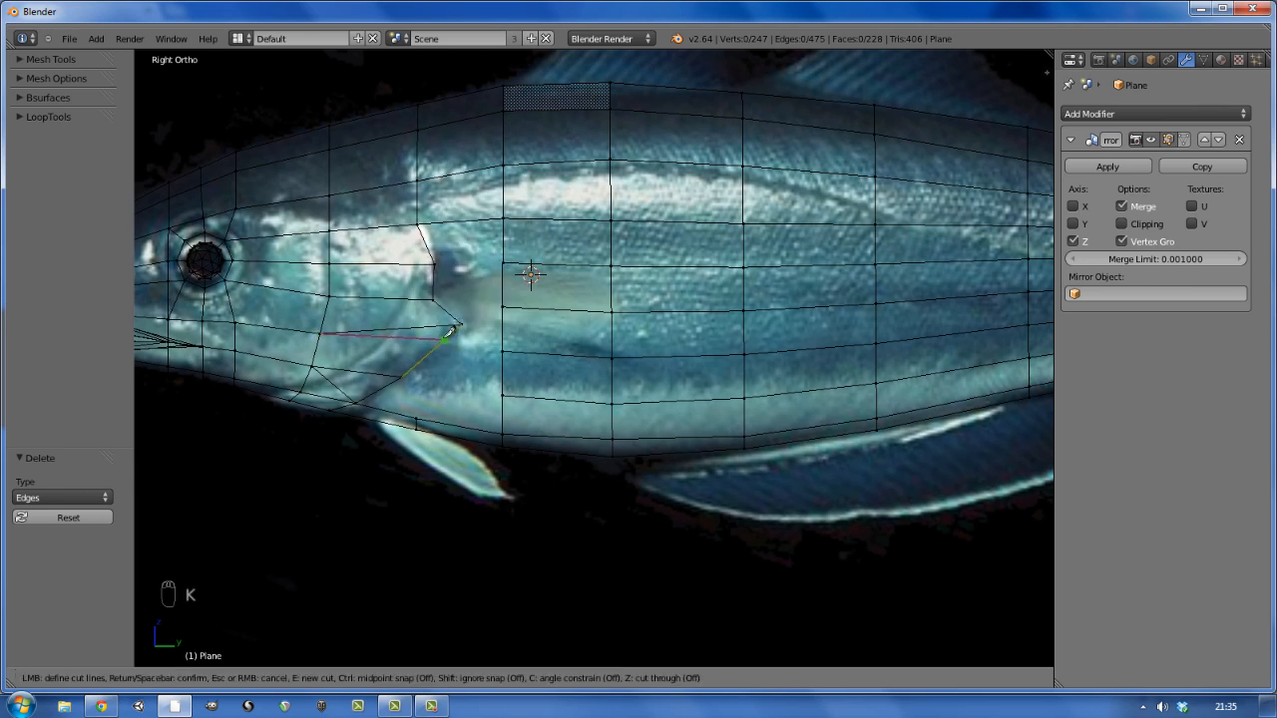
right_click(444, 339)
Knife-cut an edge from below the gill tip to the cheek vertex, then move the new vertex 0.0883 along Y and about 0.019 along Z
key(k)
click(444, 339)
click(320, 334)
key(Return)
right_click(445, 339)
drag(469, 339, 481, 340)
drag(458, 308, 458, 305)
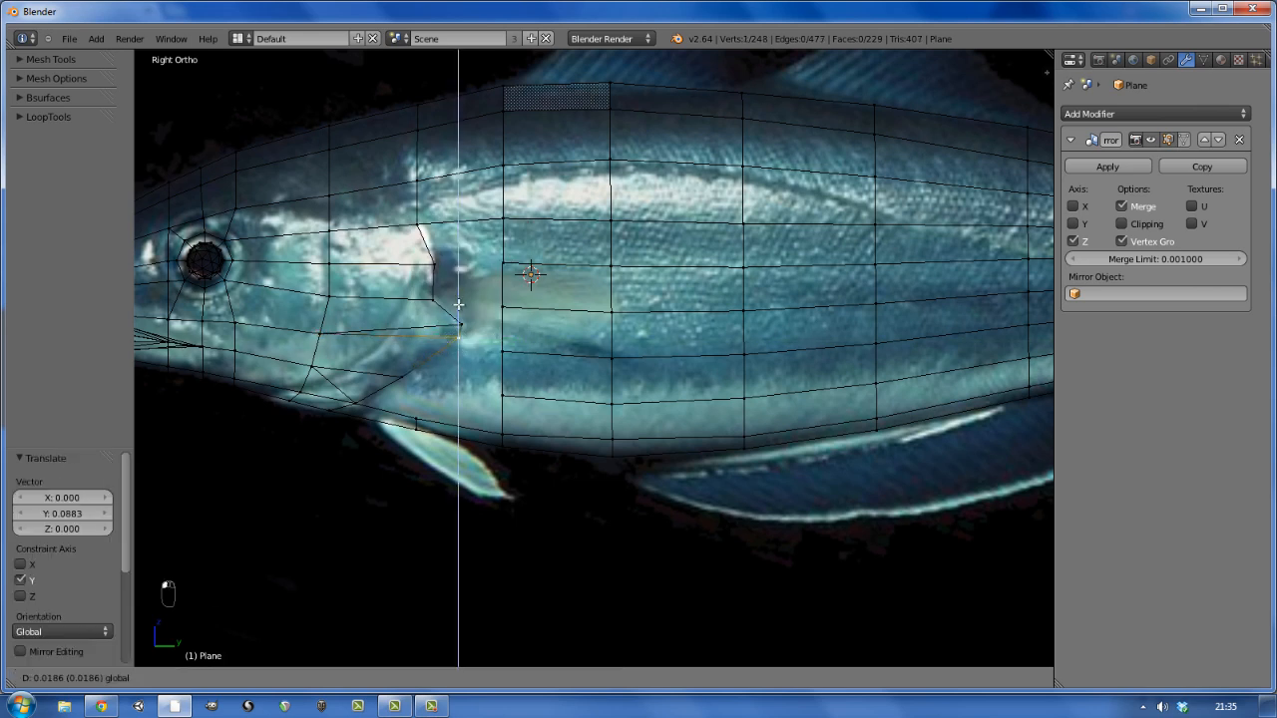
click(458, 304)
Select the five vertices along the gill cover's rear edge and move them outward about 0.038 along X
key(a)
scroll(438, 288, down, 3)
middle_drag(438, 287, 399, 336)
scroll(419, 316, up, 7)
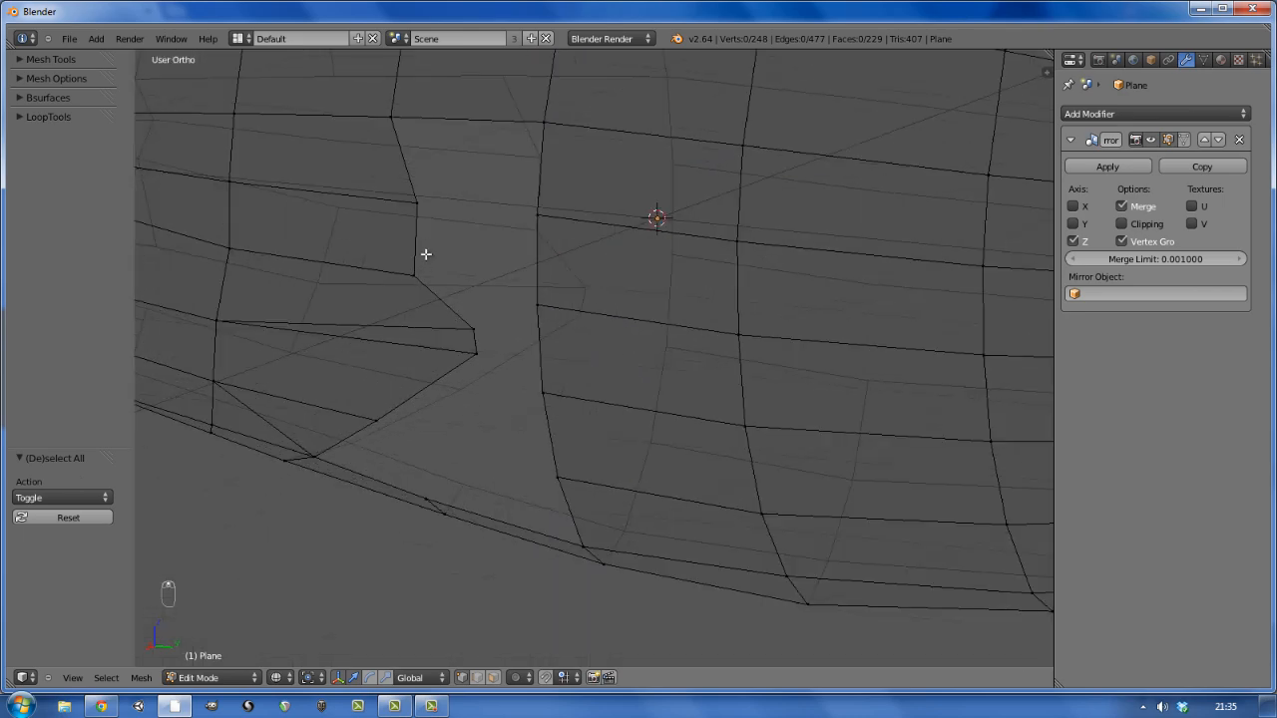
middle_drag(425, 253, 360, 272)
right_click(205, 296)
shift+right_click(245, 429)
shift+right_click(252, 453)
shift+right_click(211, 493)
shift+middle_drag(234, 488, 310, 456)
key(KP_3)
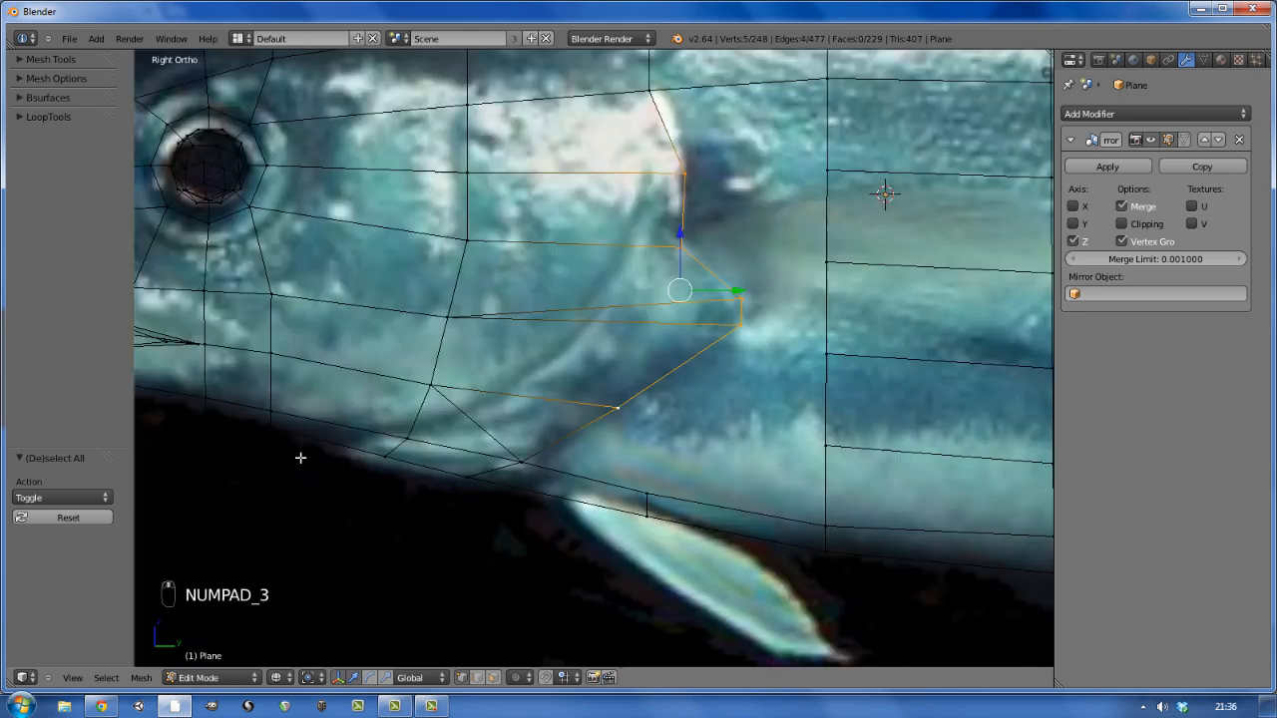
scroll(698, 419, down, 2)
middle_drag(694, 375, 712, 425)
key(KP_7)
key(g)
key(x)
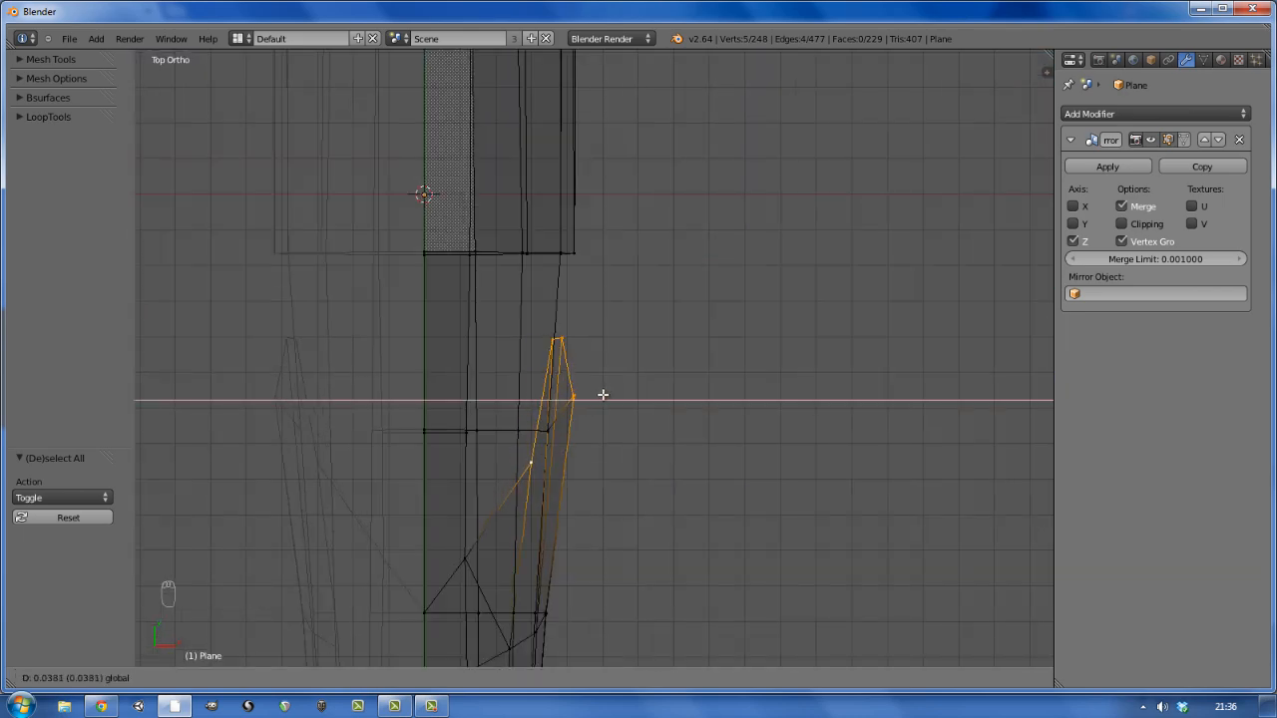
click(602, 393)
Extrude the gill cover's rear edge slightly inward along X to give it thickness
key(KP_3)
middle_drag(423, 393, 390, 445)
key(e)
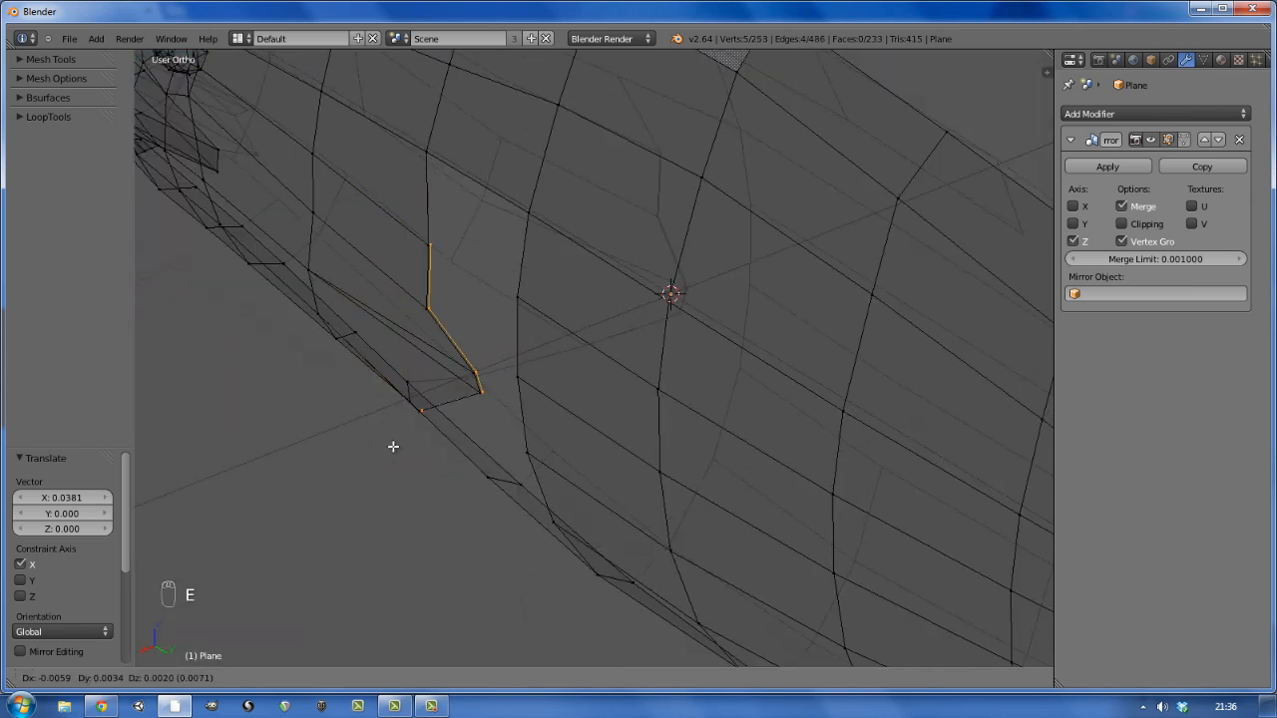
key(x)
click(396, 448)
Fill the narrow gaps at both ends of the thickened gill edge with faces
middle_drag(425, 153, 410, 464)
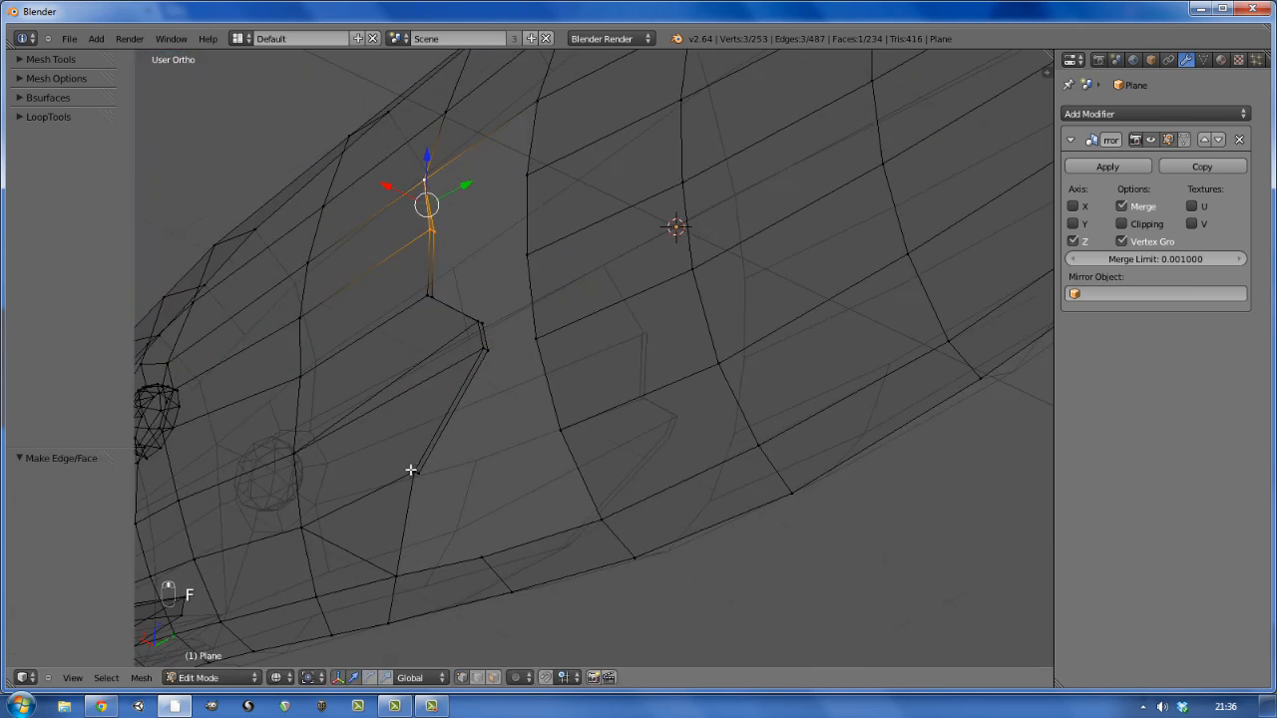
key(f)
key(f)
Extrude the inner gill edge along Y toward the head and scale the new row along Y by 0.228
shift+right_click(430, 292)
shift+right_click(433, 233)
middle_drag(439, 249, 661, 408)
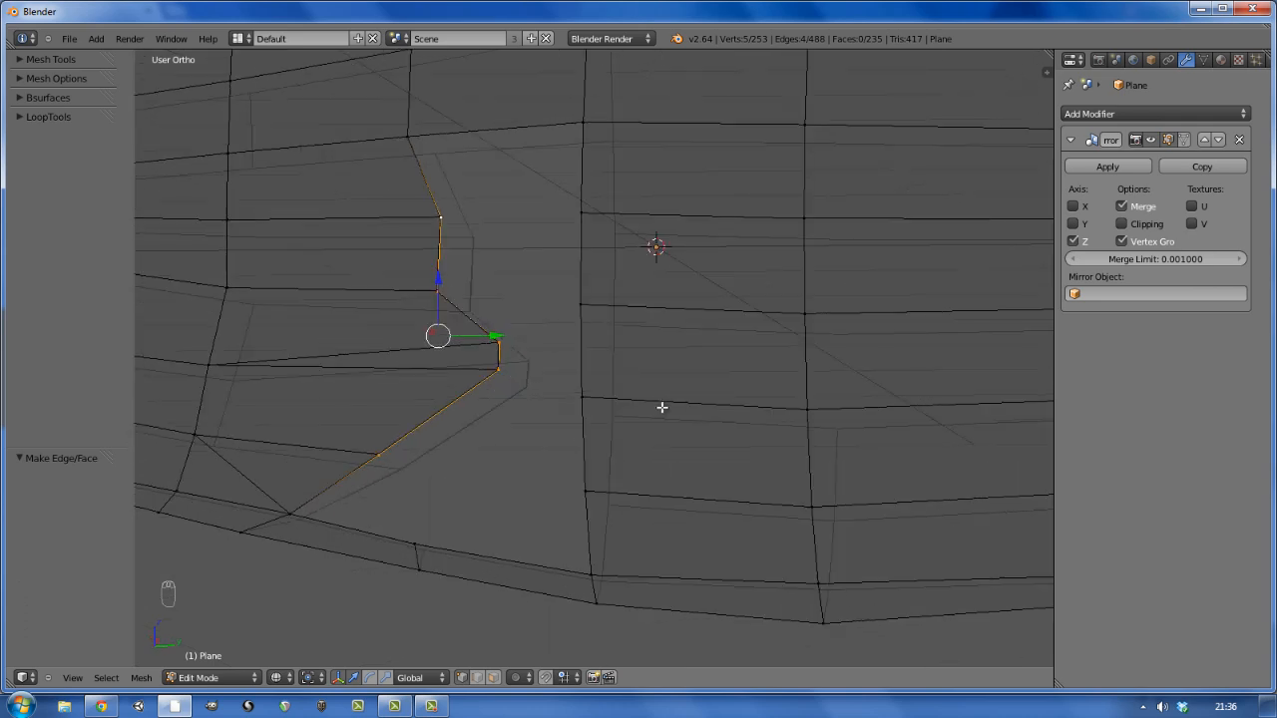
key(e)
key(y)
click(572, 419)
key(s)
key(y)
click(402, 339)
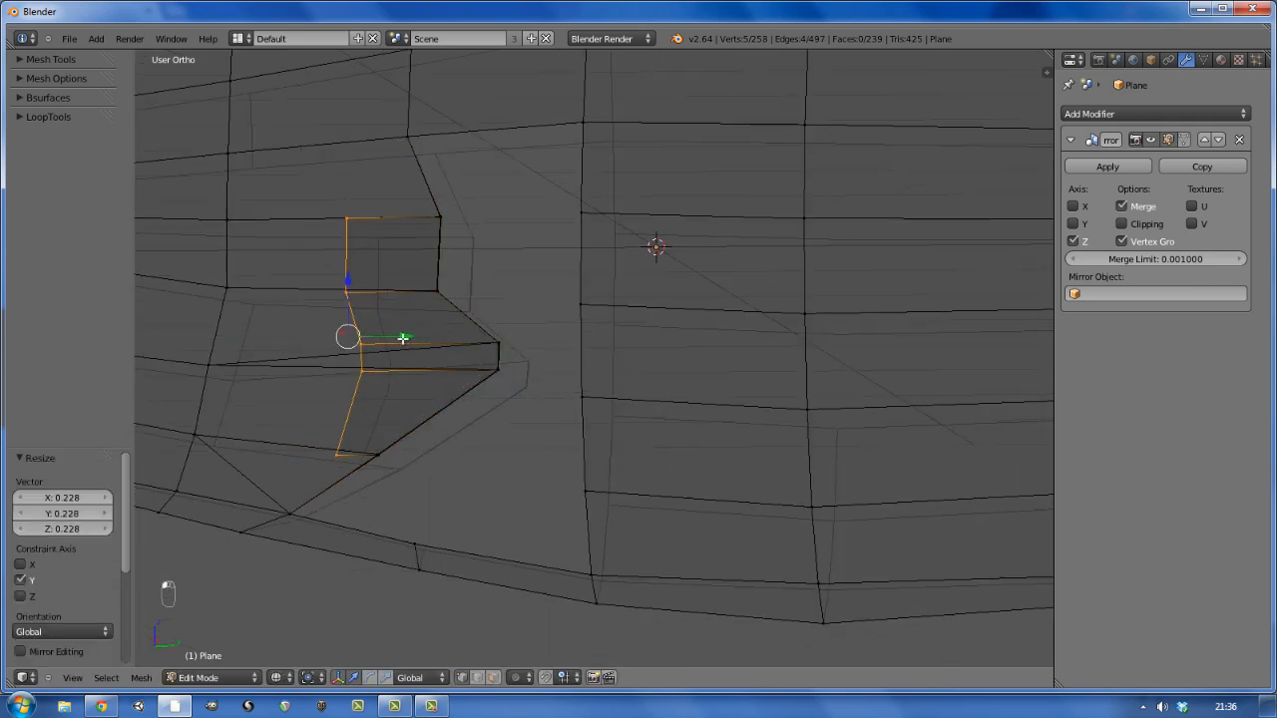
Fill the triangular gaps at the two ends of the inner gill fold with faces
middle_drag(312, 476, 327, 335)
key(f)
key(a)
key(f)
Select the inner row of gill fold vertices and move it about -0.073 along X into the body
right_click(322, 331)
shift+right_click(320, 419)
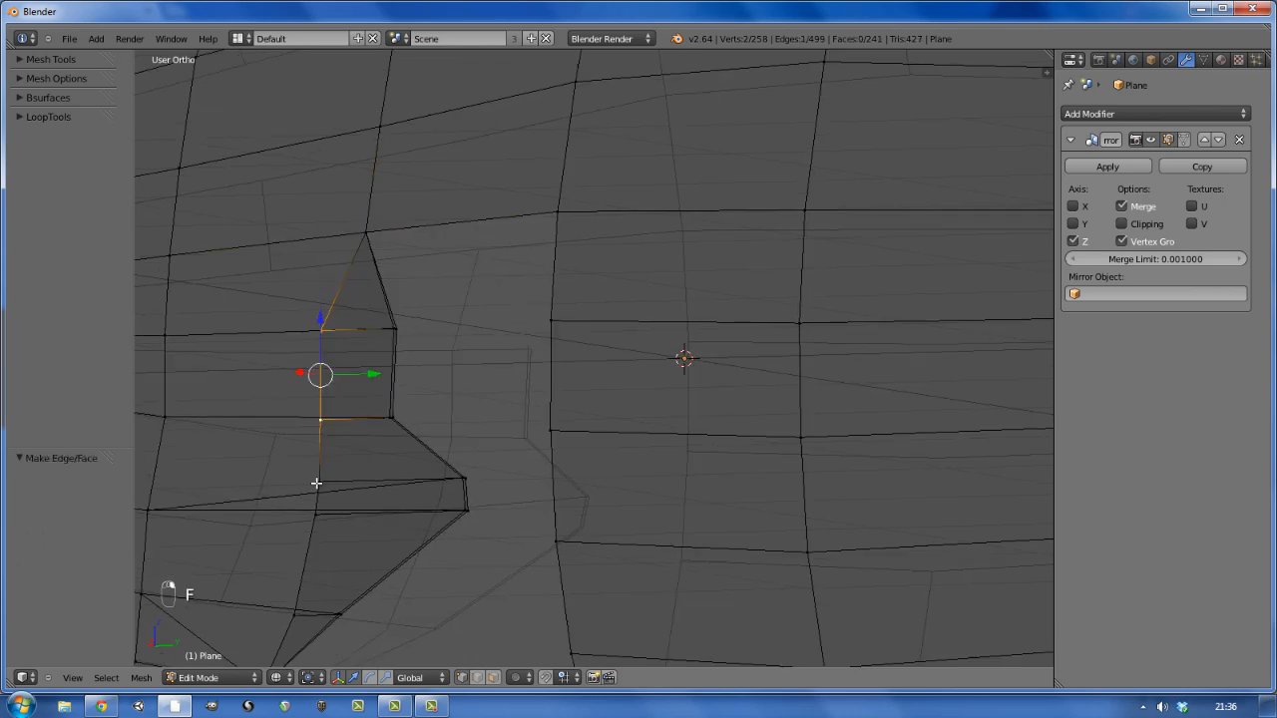
shift+right_click(319, 482)
shift+right_click(315, 514)
shift+right_click(295, 616)
middle_drag(479, 459, 340, 499)
drag(281, 474, 313, 471)
Move the two inner fold vertices beside the gill tip about 0.137 along Y toward the tail
mouse_move(313, 471)
middle_down()
mouse_move(370, 519)
mouse_move(362, 473)
mouse_move(448, 439)
middle_up()
key(z)
key(z)
right_click(351, 476)
shift+right_click(343, 507)
drag(391, 491, 448, 491)
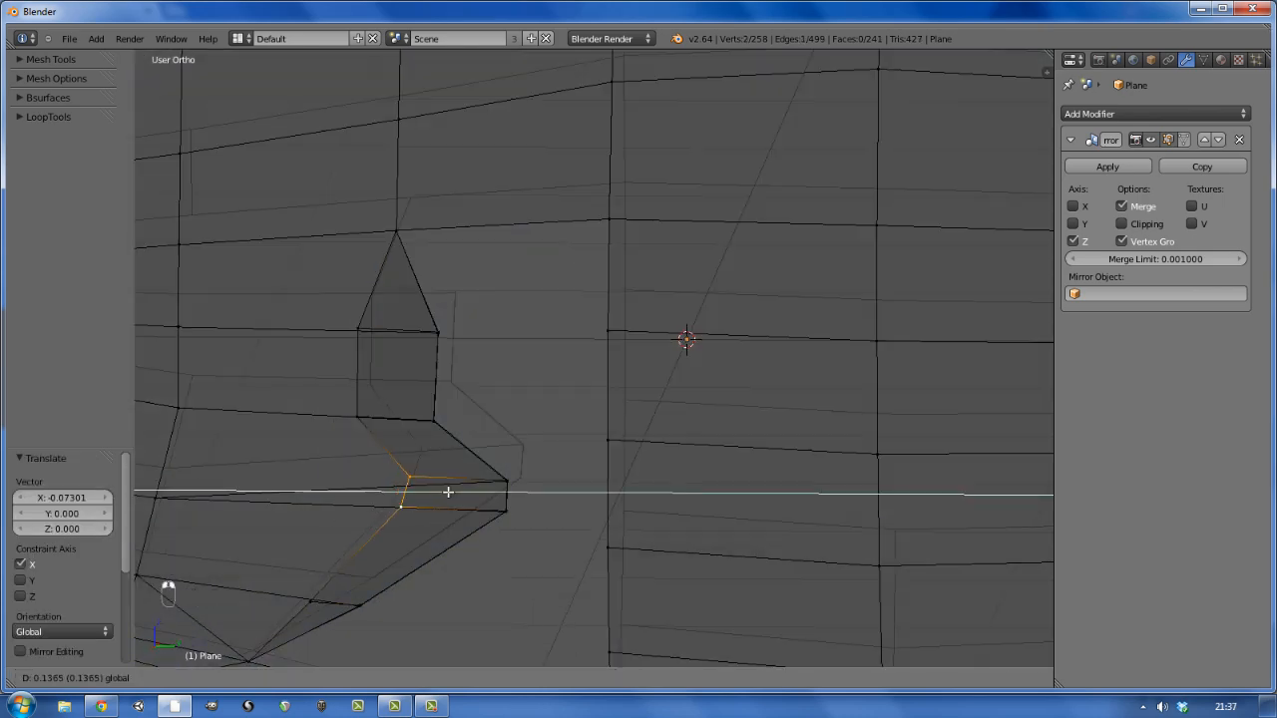
Move the two upper inner fold vertices individually along Y toward the tail, the topmost by about 0.047
right_click(356, 417)
drag(397, 418, 420, 418)
right_click(357, 328)
drag(397, 327, 420, 325)
Select the four vertices at the gill cover's rear tip and move them outward along X in the top view
middle_drag(420, 370, 413, 403)
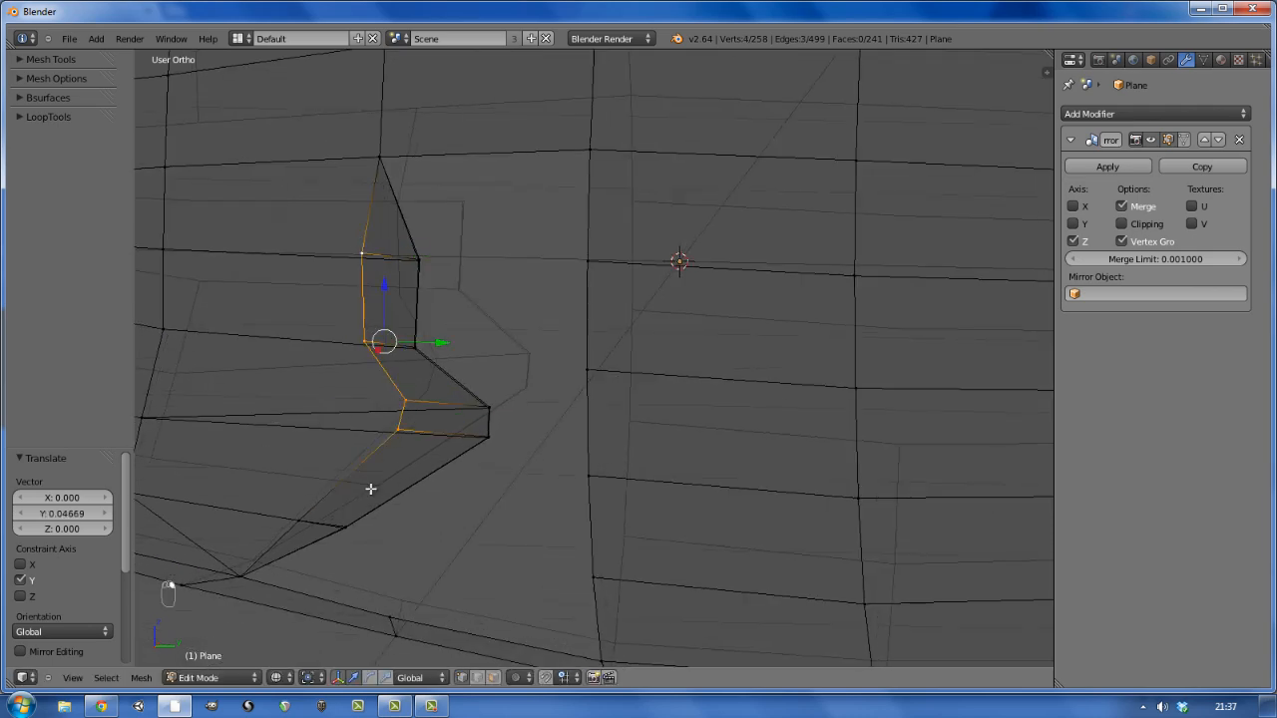
middle_drag(371, 489, 469, 417)
right_click(469, 417)
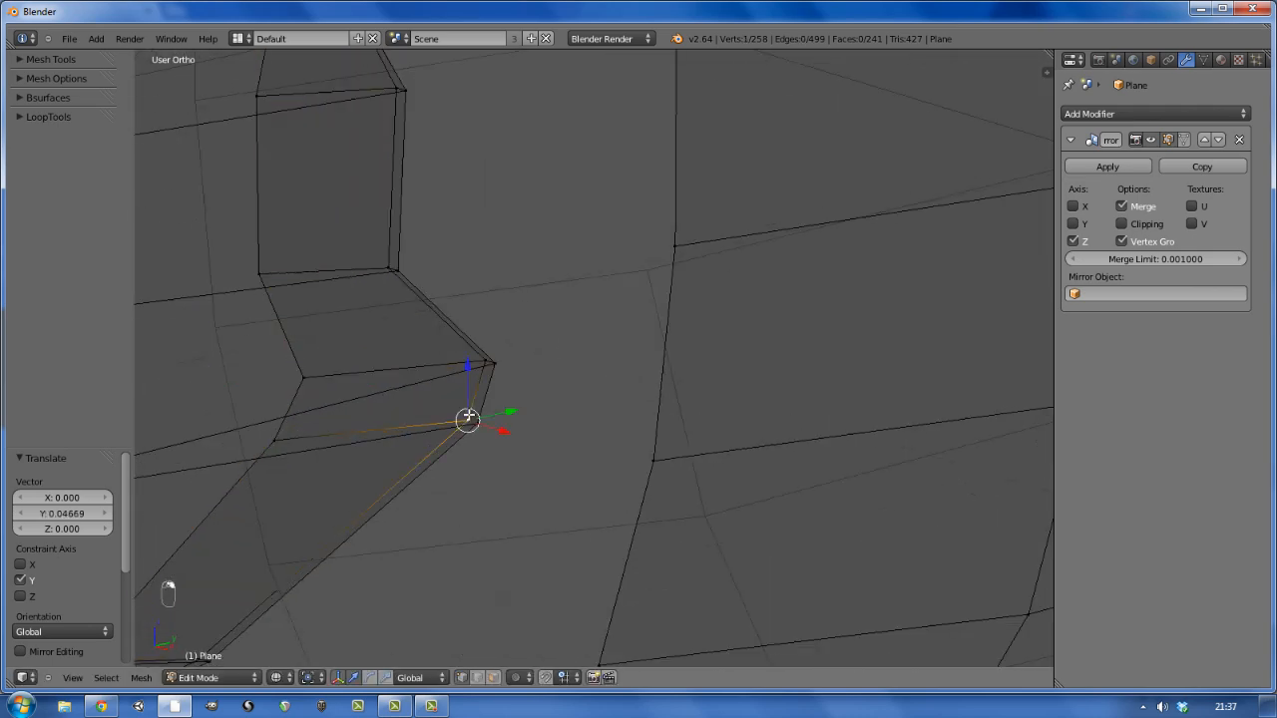
shift+right_click(477, 424)
shift+right_click(495, 363)
shift+right_click(486, 361)
key(KP_7)
drag(649, 518, 706, 513)
Rotate the gill tip vertices in the top view and shift them about 0.026 along X in solid display
scroll(674, 461, down, 5)
mouse_move(674, 461)
shift+middle_down()
mouse_move(587, 373)
mouse_move(455, 305)
mouse_move(225, 226)
mouse_move(235, 261)
shift+middle_up()
key(z)
key(r)
click(581, 354)
drag(450, 305, 433, 306)
Shift the neighbouring upper and lower vertex pairs on the gill cover's edge outward by about 0.004 along X each
right_click(479, 176)
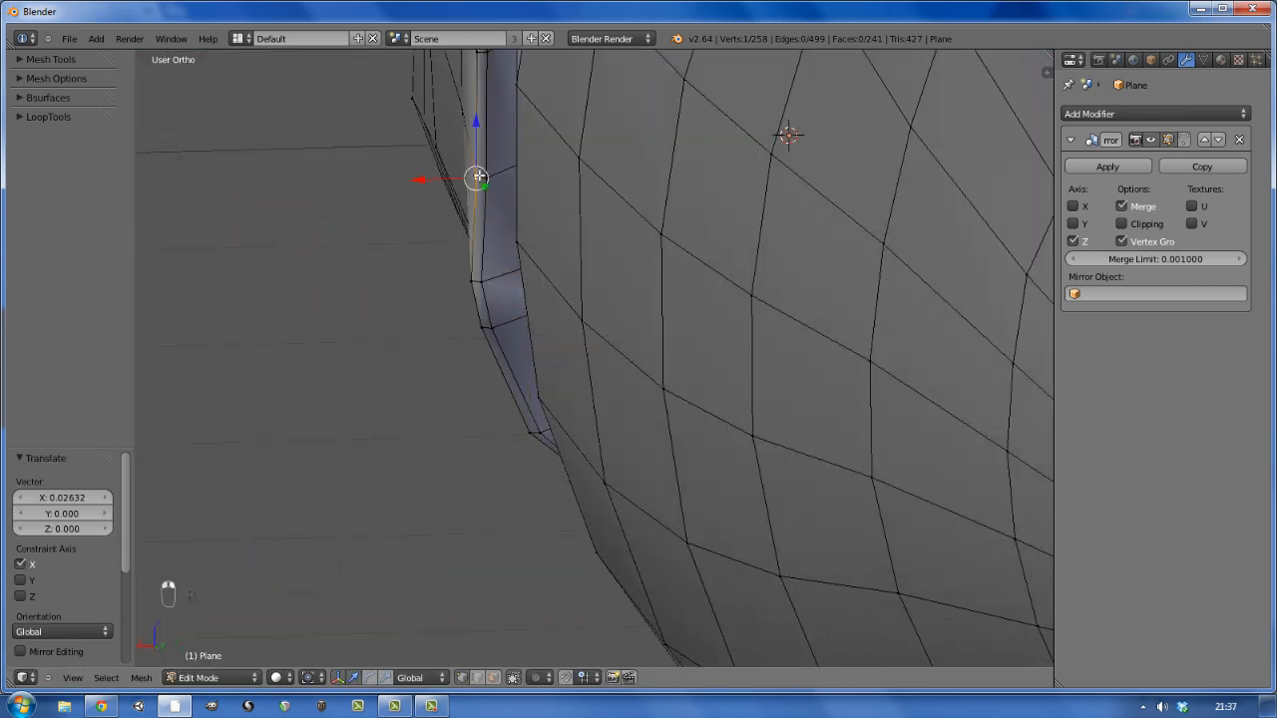
shift+middle_drag(479, 175, 461, 321)
shift+right_click(476, 71)
drag(430, 196, 428, 196)
middle_drag(519, 329, 529, 279)
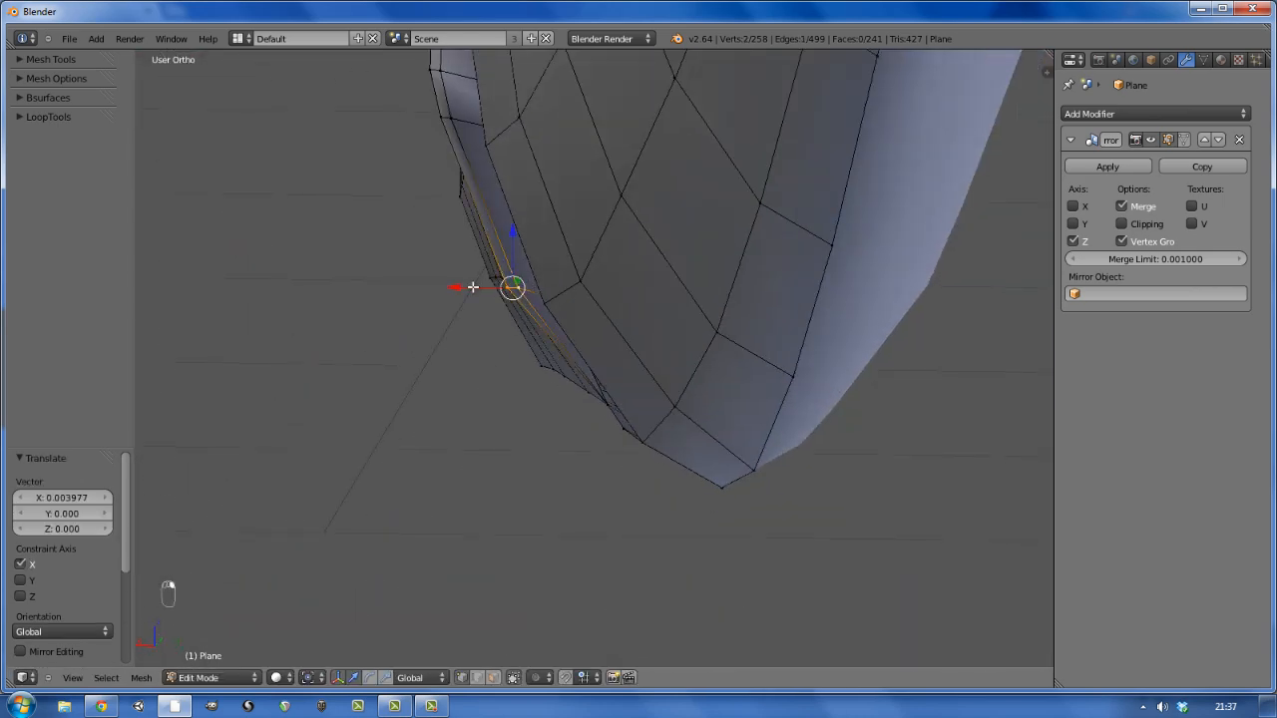
drag(473, 287, 469, 288)
Select the lower inner vertices of the gill fold and move them outward along X toward the gill cover
middle_drag(469, 287, 538, 263)
shift+right_click(542, 109)
middle_drag(542, 109, 430, 276)
drag(428, 466, 416, 467)
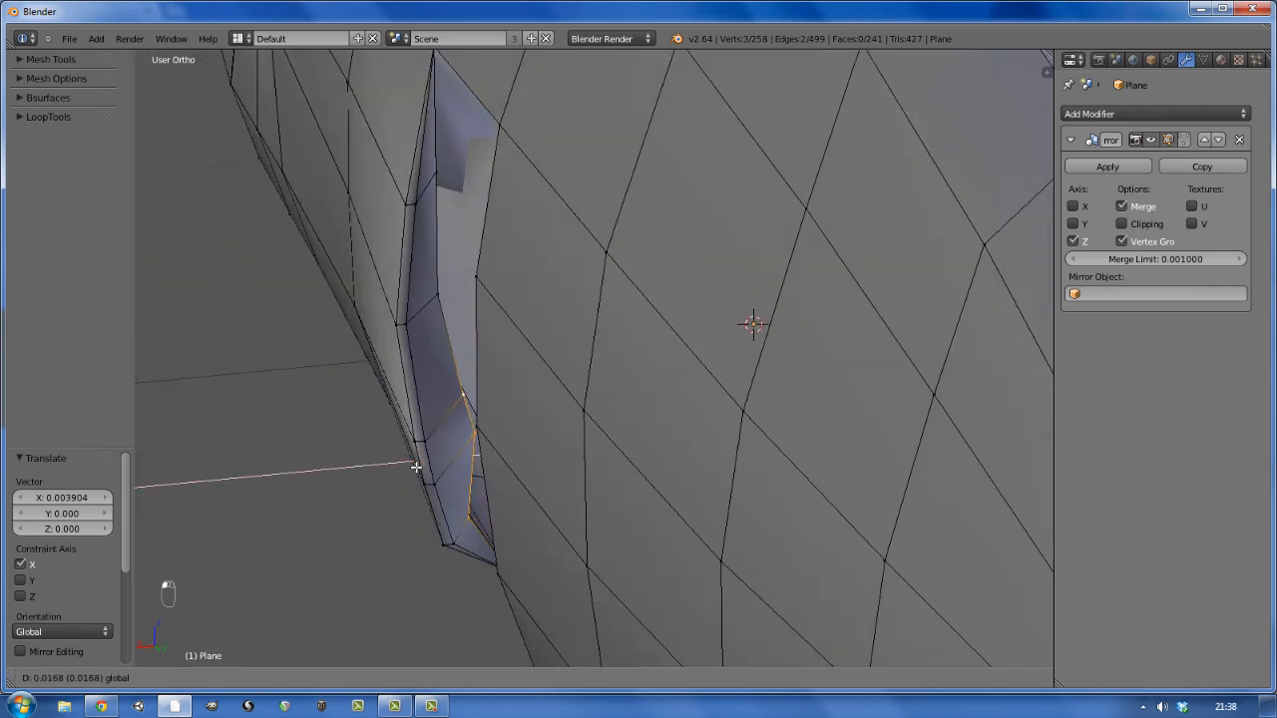
shift+right_click(467, 517)
drag(418, 421, 394, 424)
Move the remaining inner fold vertices outward along X one at a time, working up to the top of the gill
right_drag(449, 434, 450, 419)
right_click(450, 419)
drag(426, 438, 419, 439)
right_click(438, 295)
drag(386, 299, 372, 299)
right_click(435, 173)
drag(388, 177, 382, 177)
Fill the upper part of the gap between the inner gill fold and the body with two faces
alt+right_click(448, 290)
key(ctrl+z)
shift+right_click(445, 294)
scroll(453, 293, down, 4)
middle_drag(453, 293, 482, 297)
shift+right_click(496, 253)
shift+right_click(495, 319)
key(f)
alt+right_click(480, 249)
key(f)
Select two inner fold vertices and two body vertices in wireframe, and fill the next face down the gill gap
right_click(461, 308)
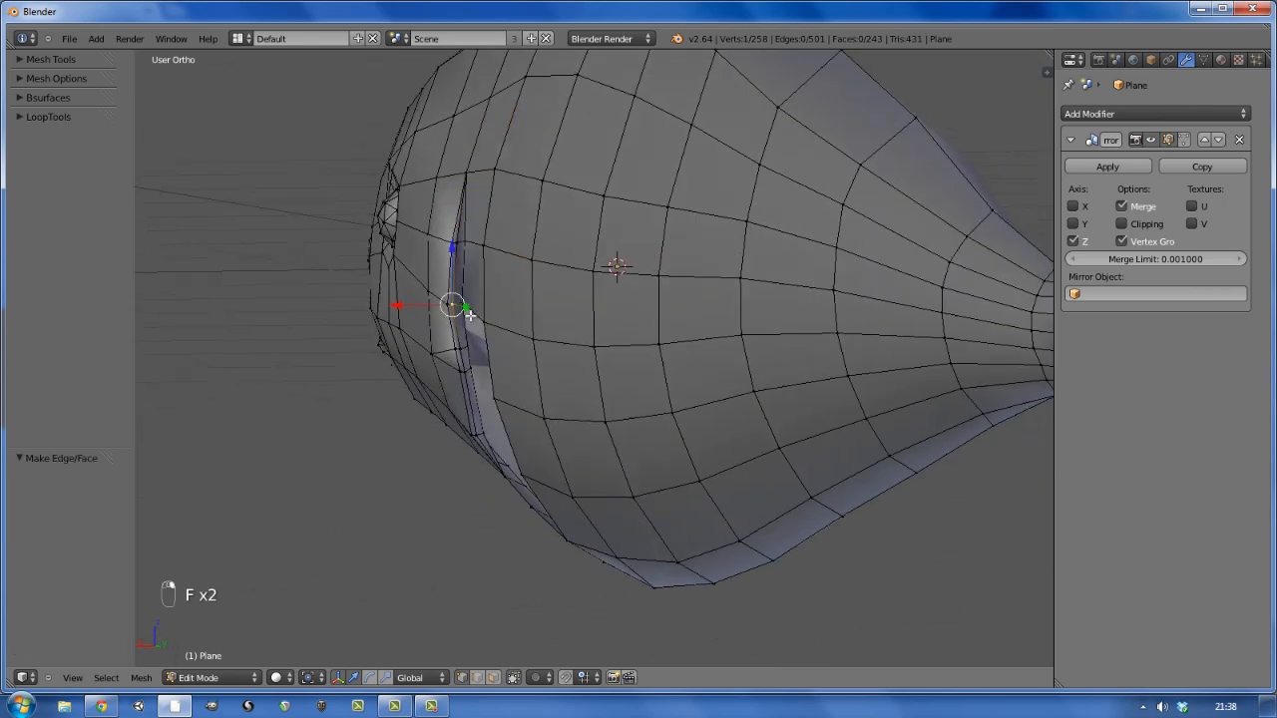
scroll(466, 308, up, 8)
right_click(451, 292)
key(z)
shift+right_click(479, 482)
shift+right_click(548, 374)
scroll(550, 359, down, 6)
shift+right_click(566, 470)
key(f)
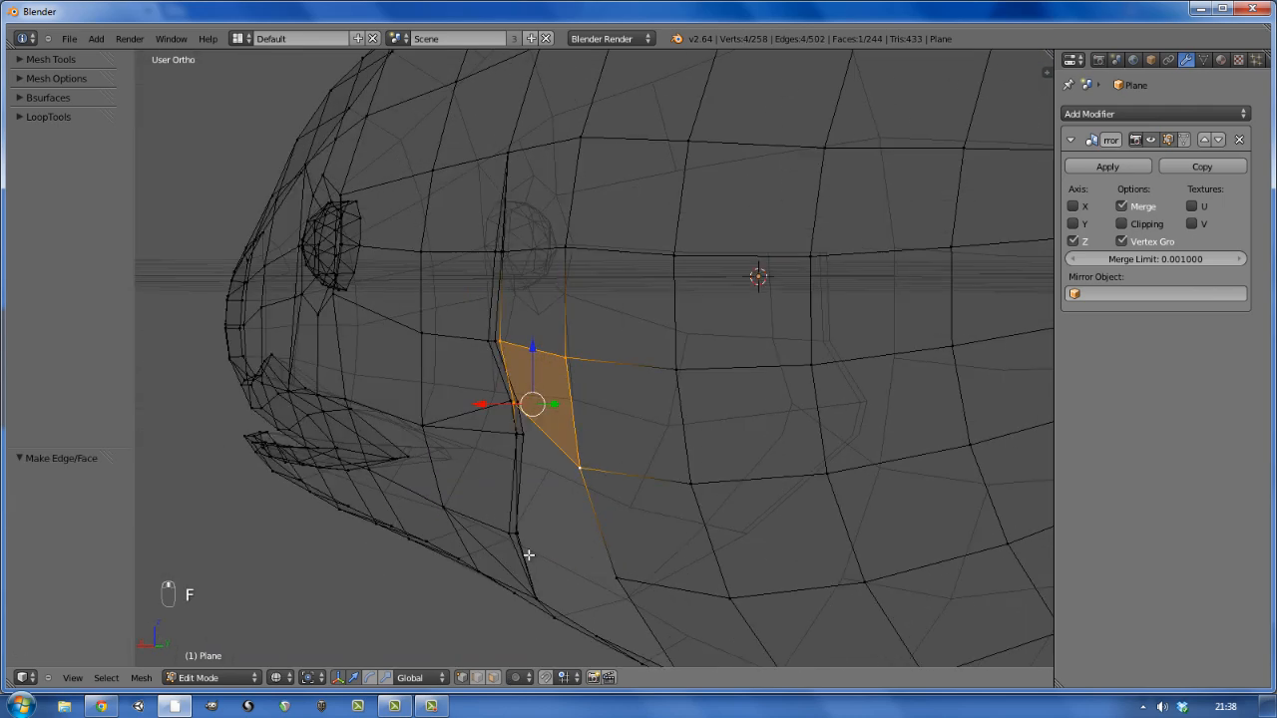
Select the next lower inner fold and body vertices and fill another face down the gill gap
middle_drag(528, 555, 571, 554)
right_click(541, 538)
shift+right_click(568, 464)
key(f)
Merge the neighbouring inner fold vertices beside the gill cover's tip, then clear the selection
right_click(517, 402)
key(alt+m)
click(522, 449)
key(a)
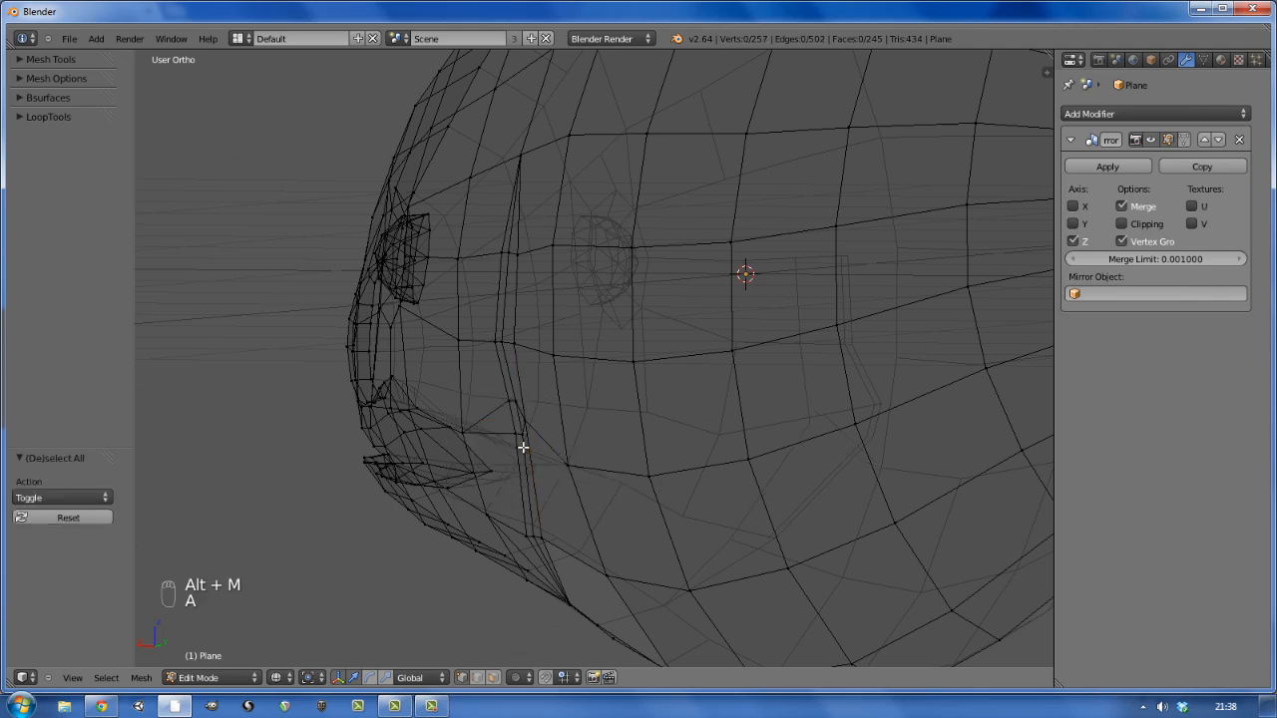
Select the two lowest gill vertices and two body vertices beside the remaining hole, and fill the last face of the gap
middle_drag(522, 449, 559, 528)
right_click(530, 476)
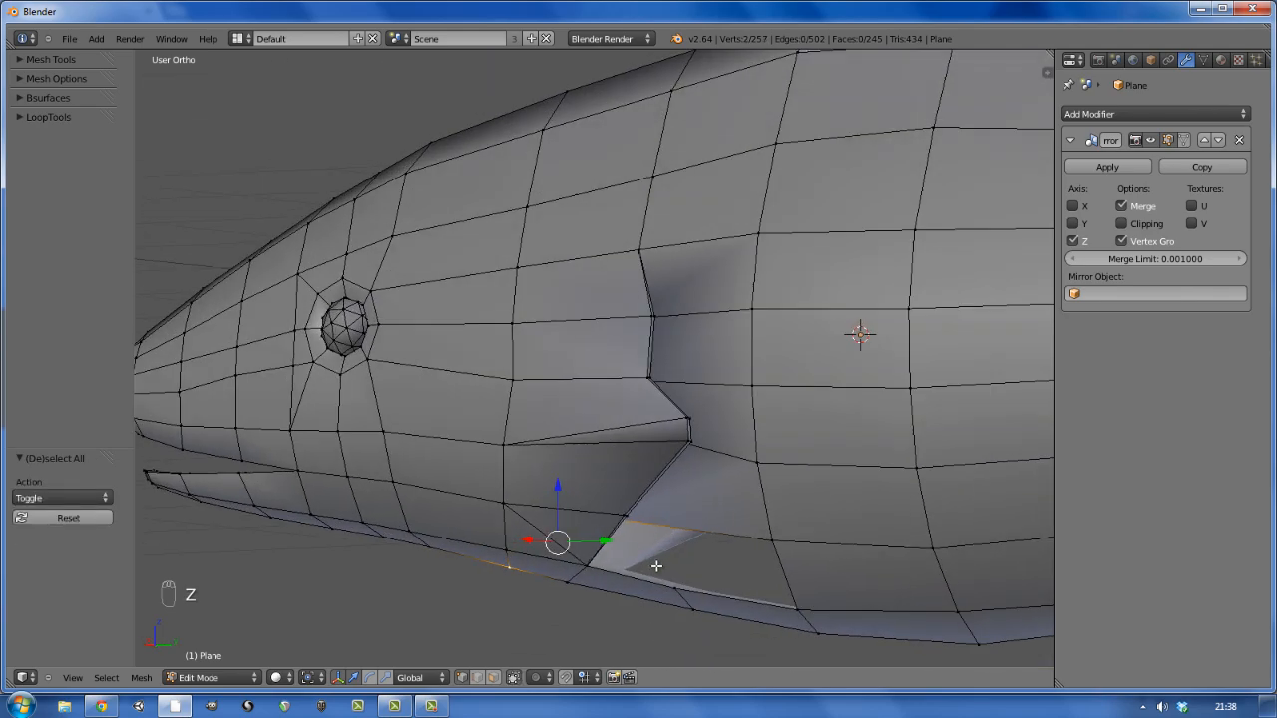
key(z)
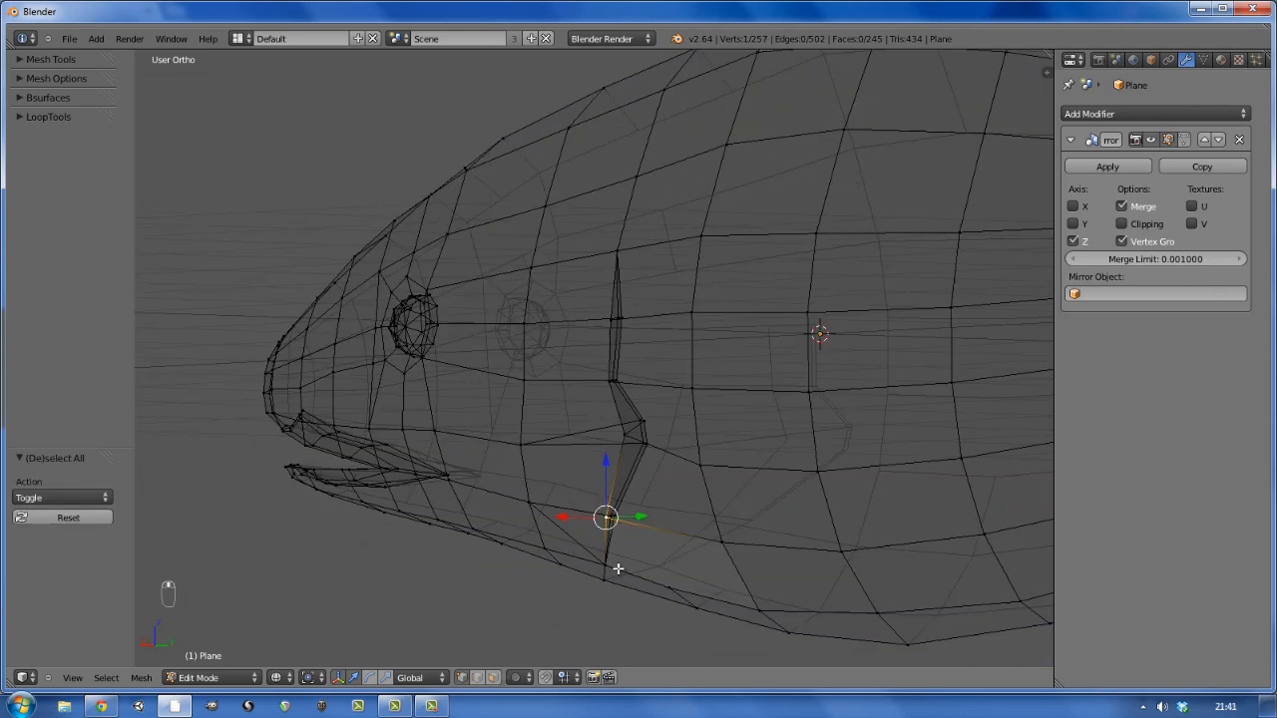
scroll(639, 589, up, 7)
shift+right_click(475, 417)
key(z)
scroll(639, 454, down, 7)
middle_drag(647, 454, 749, 445)
shift+right_click(807, 393)
shift+right_click(825, 469)
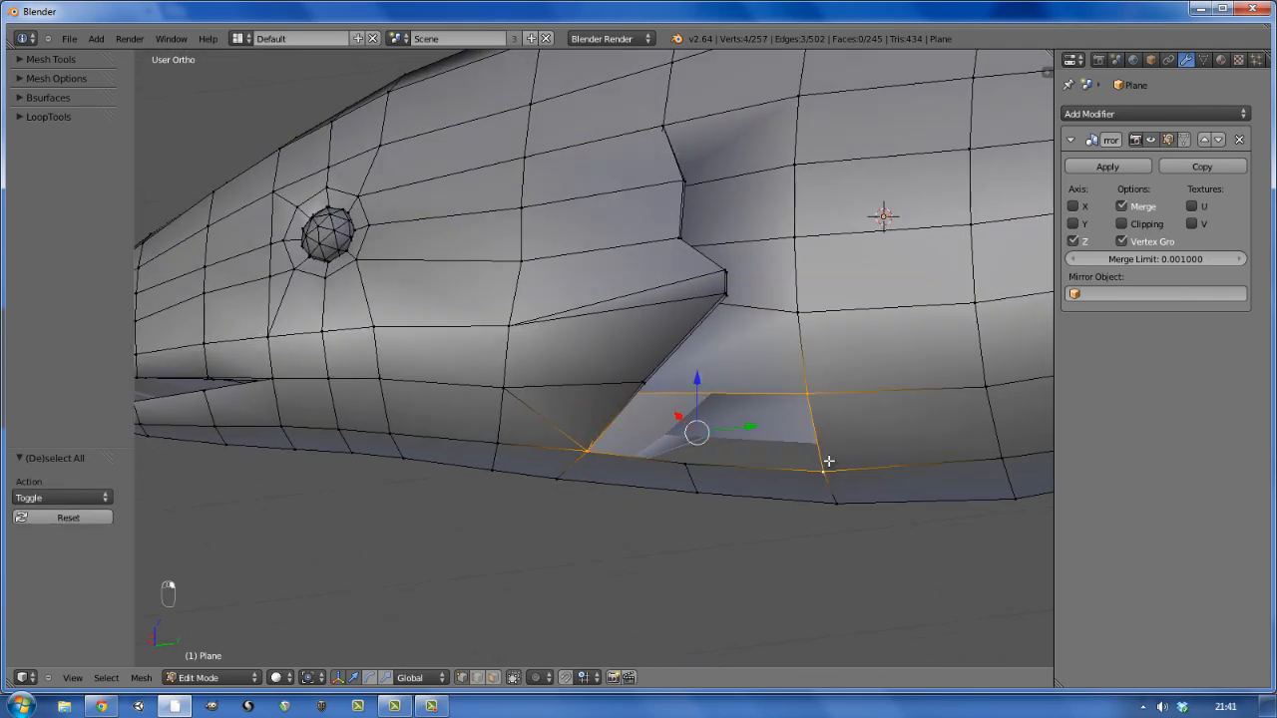
key(f)
Knife-cut the newly filled lower gap faces in wireframe to continue the body's vertical edge line
key(k)
key(z)
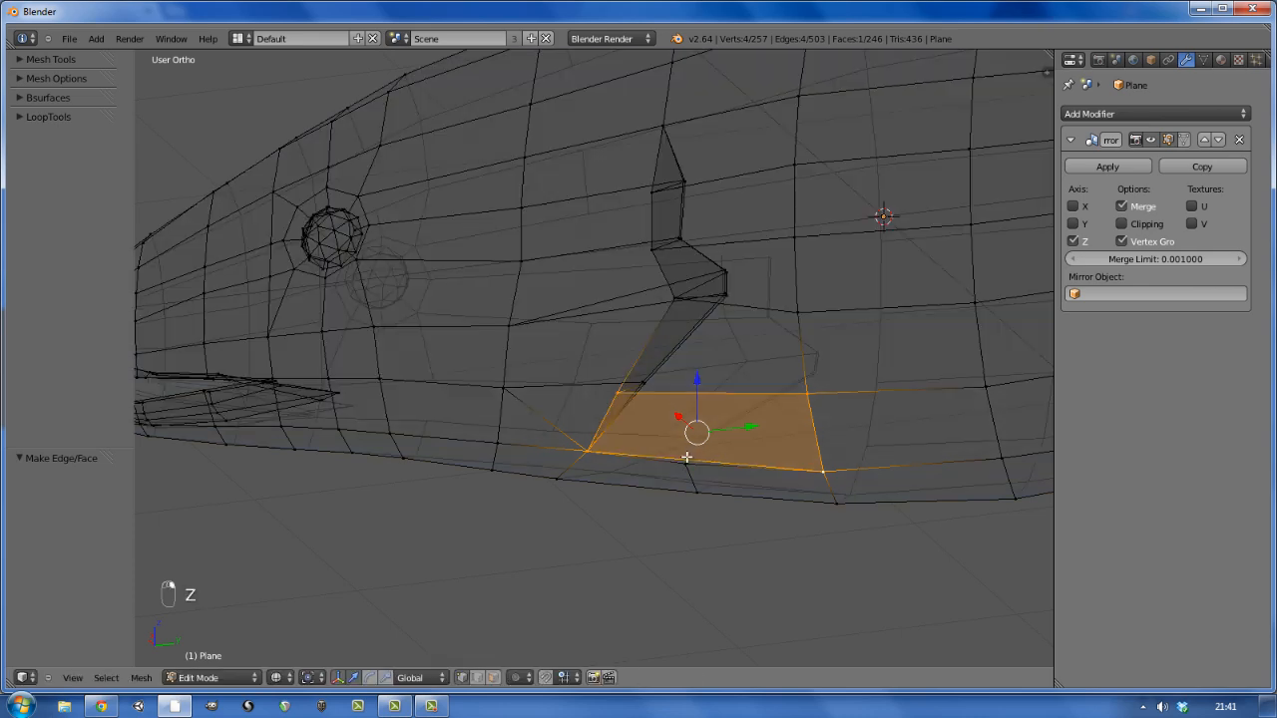
scroll(675, 297, up, 6)
middle_drag(677, 304, 627, 333)
click(627, 333)
middle_drag(653, 421, 696, 400)
scroll(700, 396, down, 4)
key(Return)
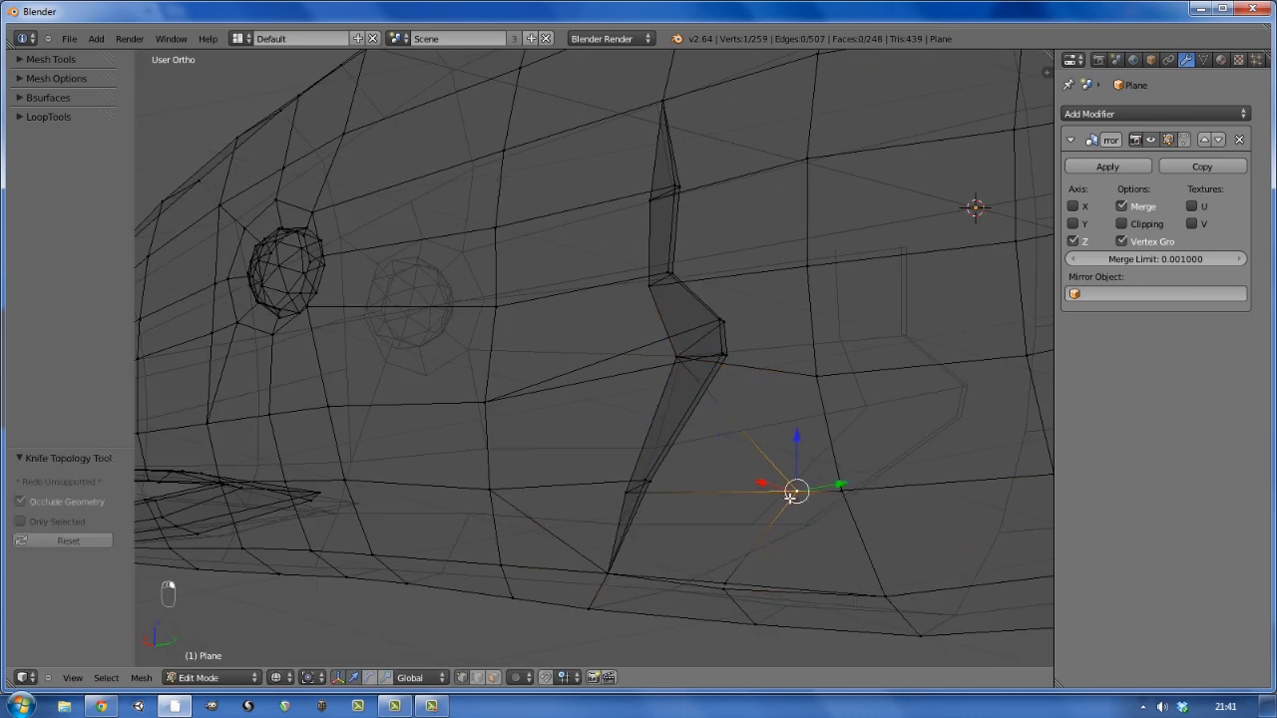
Slide the new cut vertex along its edge and merge the two close vertices near the belly edge
key(shift+v)
click(723, 583)
right_click(723, 582)
shift+right_click(724, 589)
key(alt+m)
click(724, 593)
key(a)
scroll(736, 484, down, 5)
key(z)
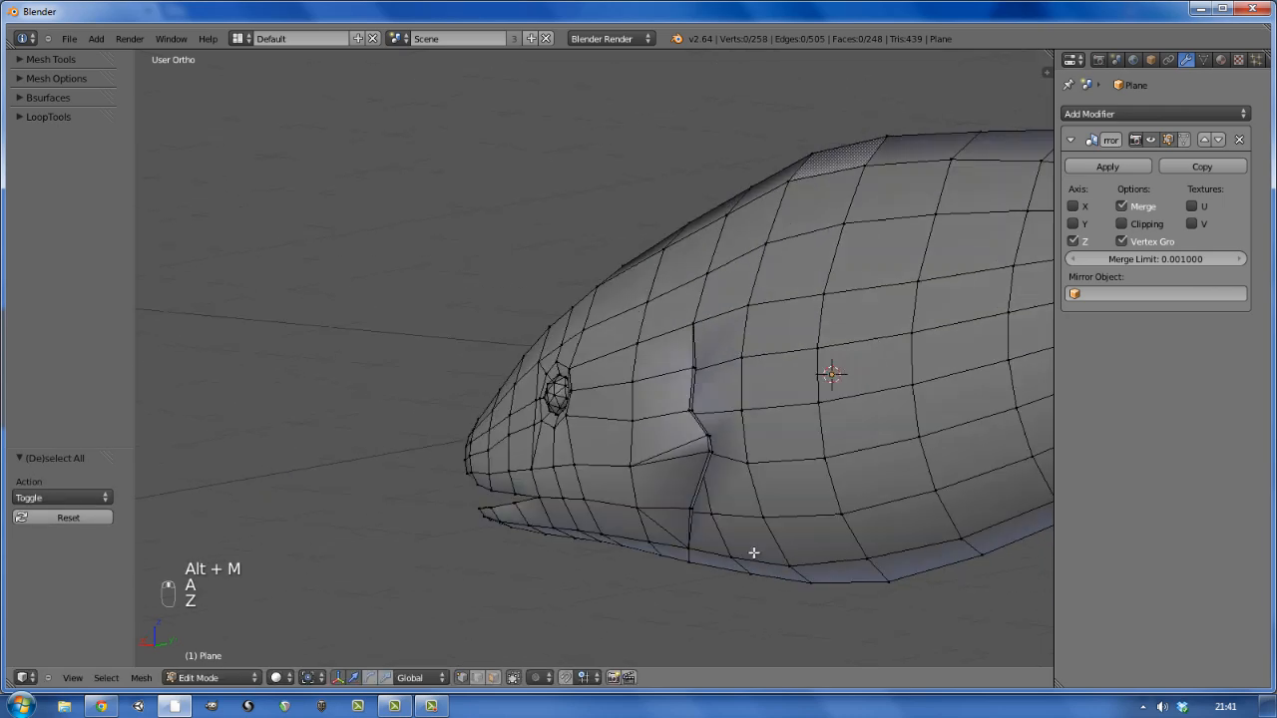
Move the two middle inner gap vertices about 0.02 outward along X toward the gill cover
middle_drag(752, 553, 728, 568)
scroll(718, 447, up, 3)
middle_drag(702, 482, 680, 482)
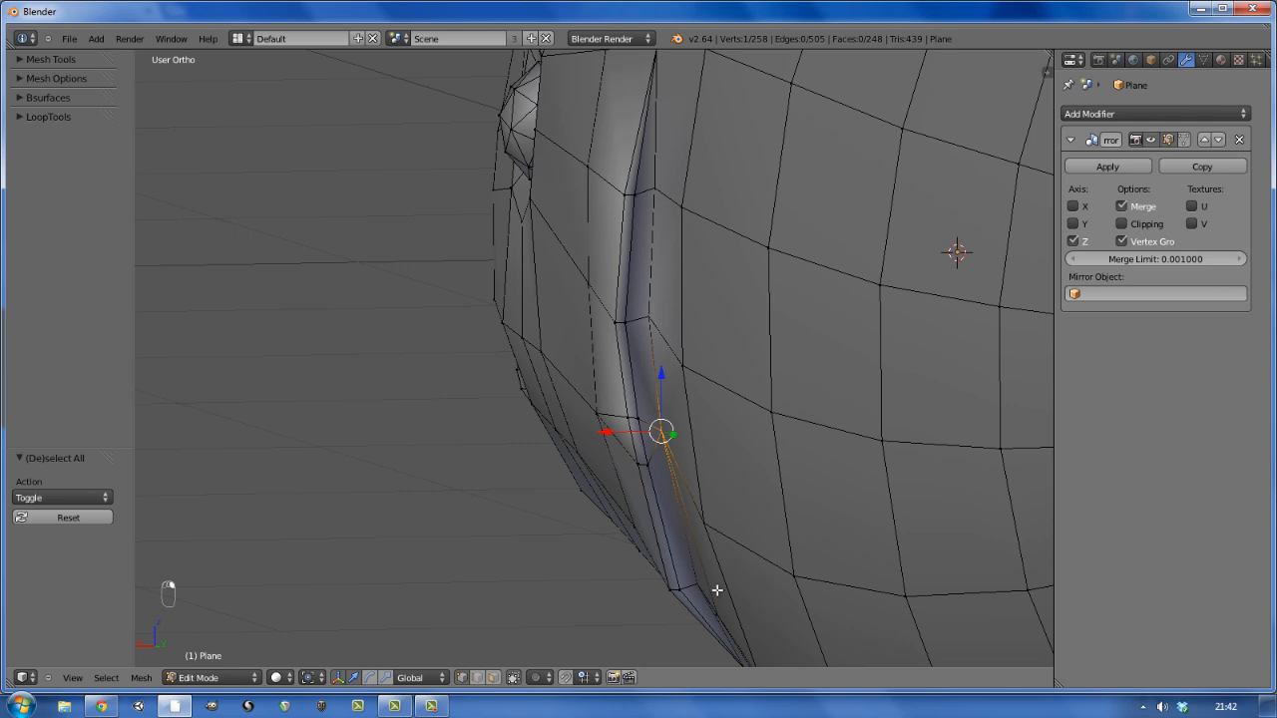
middle_drag(716, 590, 689, 501)
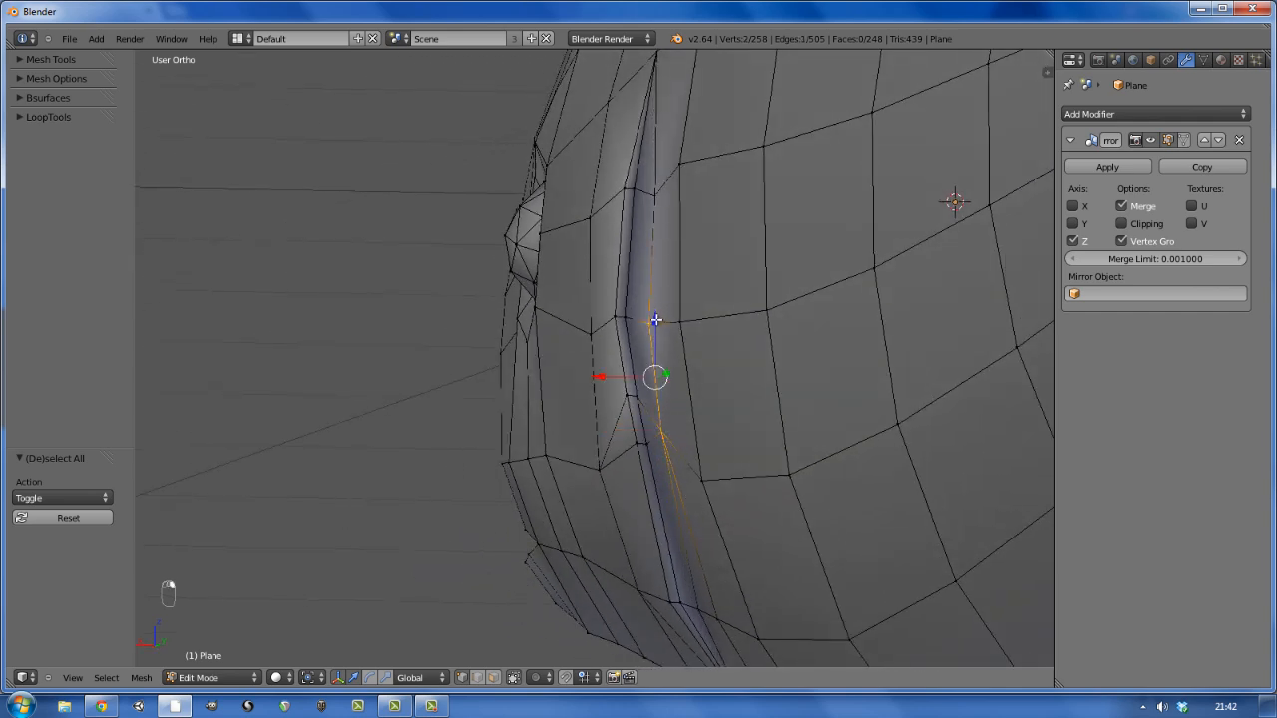
drag(602, 379, 590, 378)
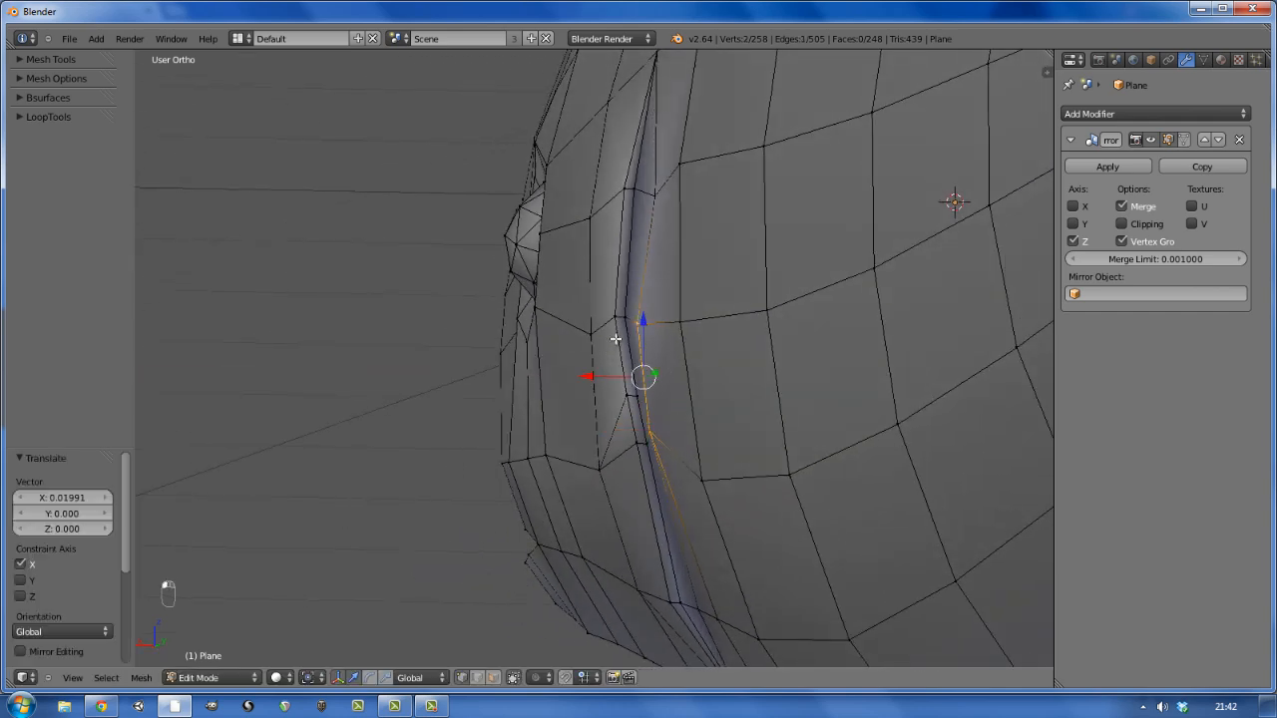
Move the inner gap vertex in the upper part of the gill about 0.023 outward along X
right_click(649, 195)
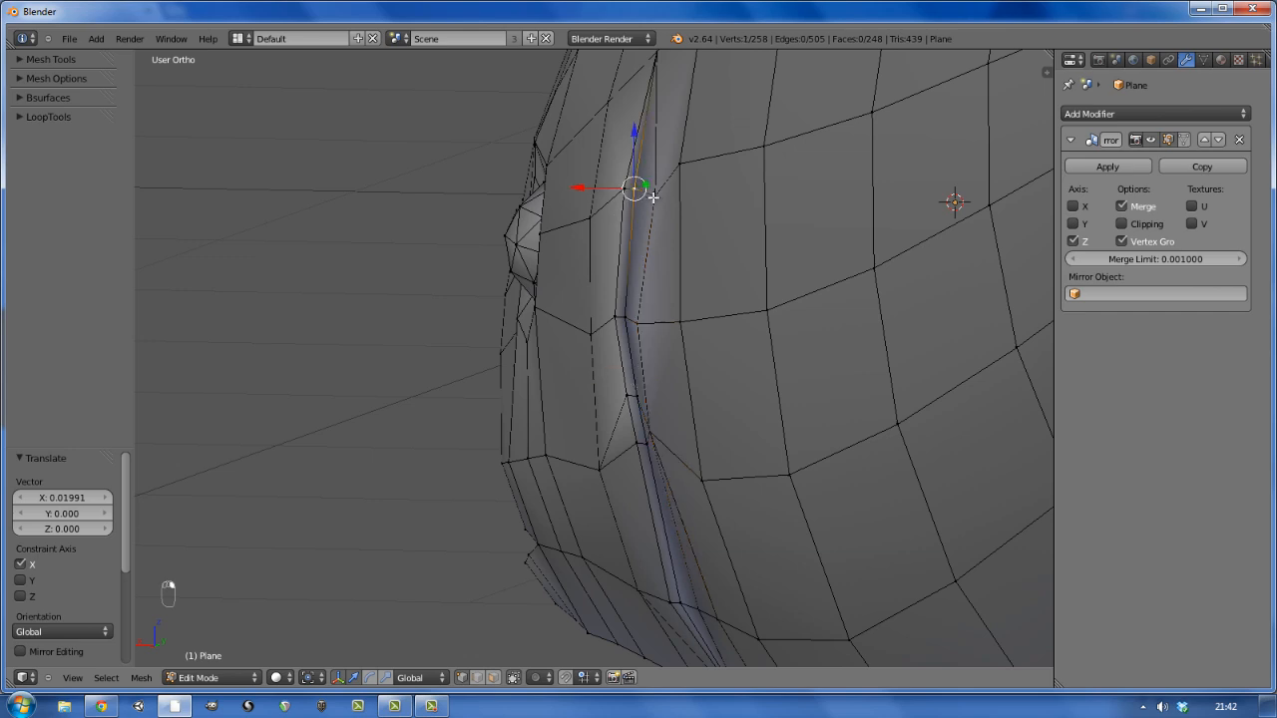
key(z)
key(z)
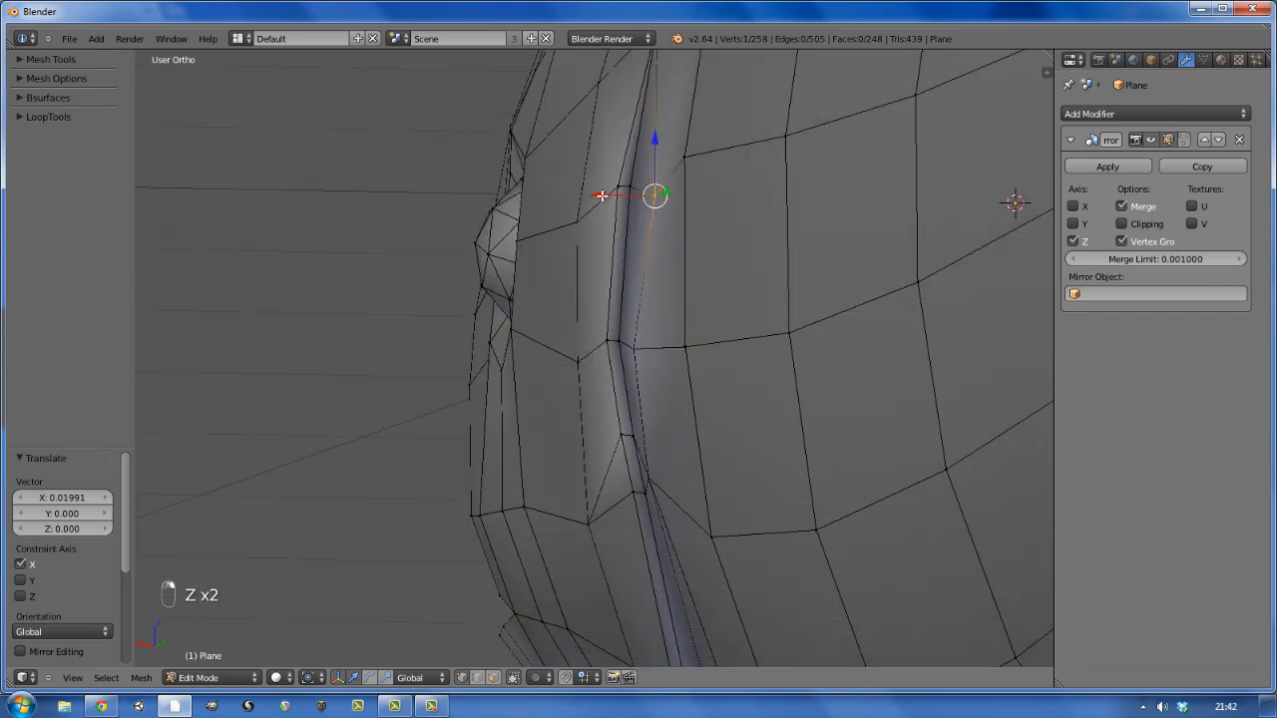
drag(596, 200, 586, 196)
key(z)
key(z)
scroll(635, 245, down, 8)
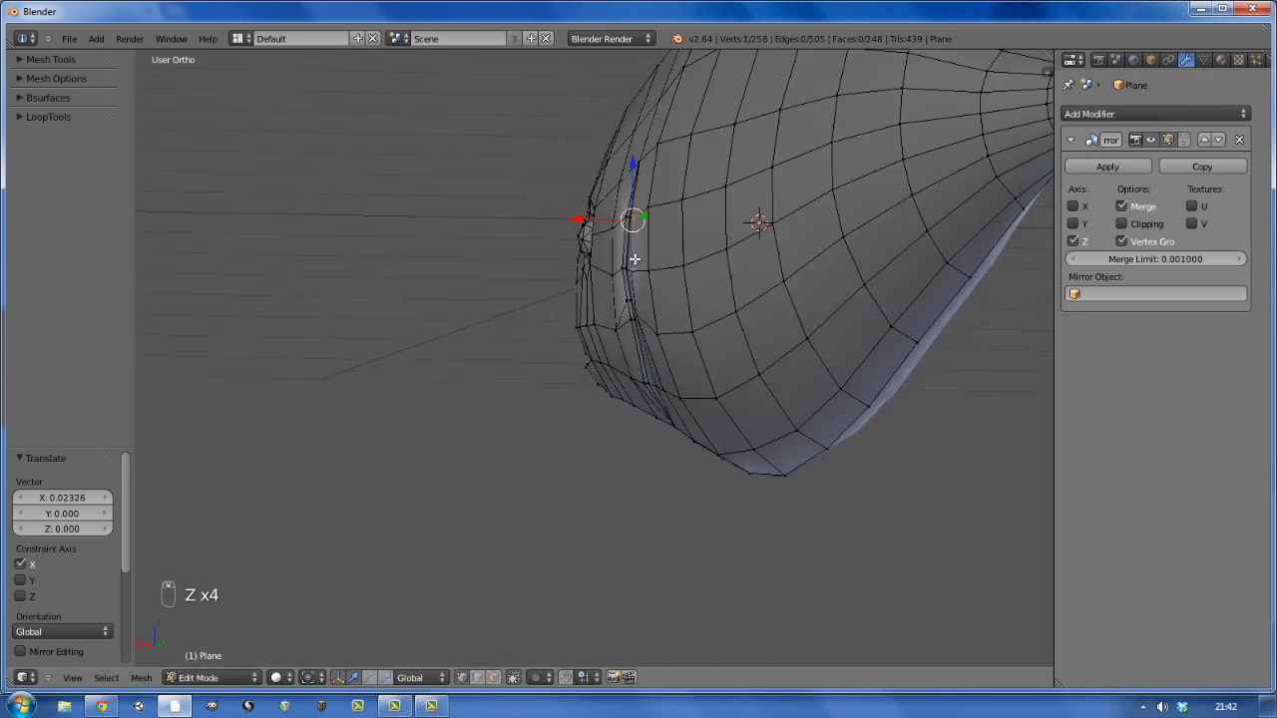
Move two more inner gap vertices outward along X, by about 0.015 and 0.019, working down the gill
middle_drag(662, 297, 650, 282)
scroll(650, 282, up, 5)
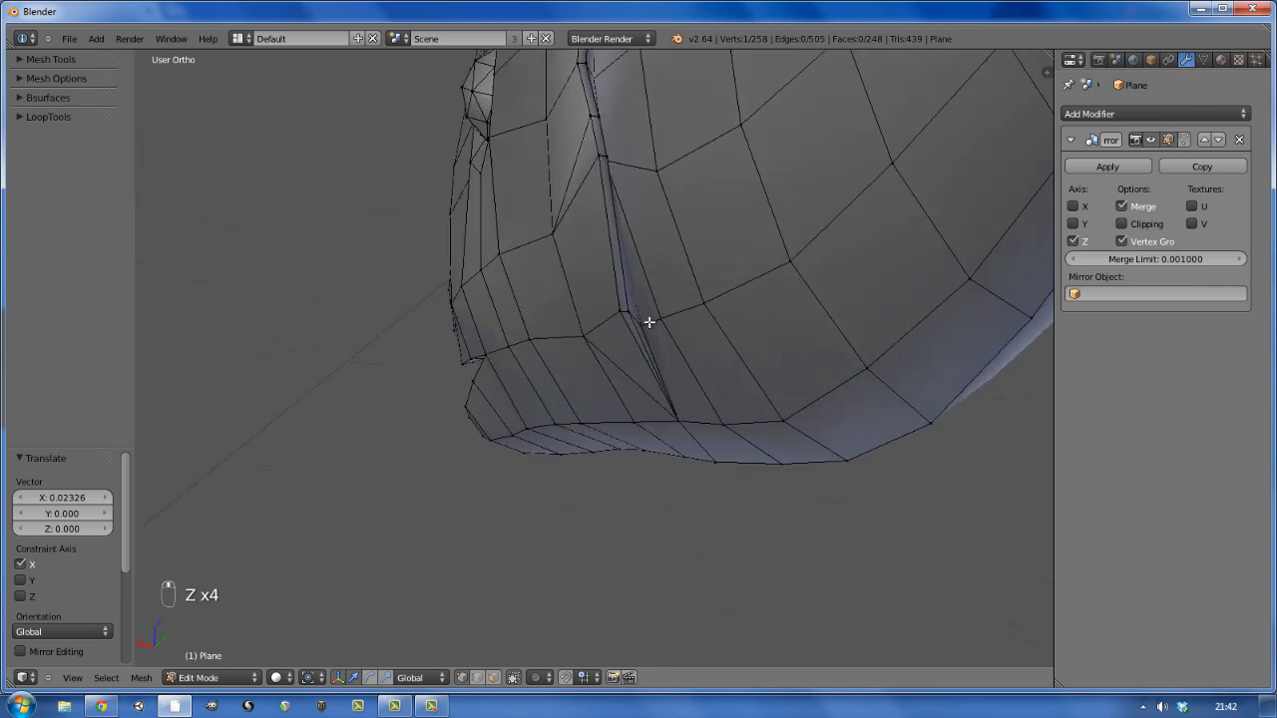
key(z)
key(z)
drag(603, 320, 589, 321)
middle_drag(588, 322, 650, 366)
right_click(663, 371)
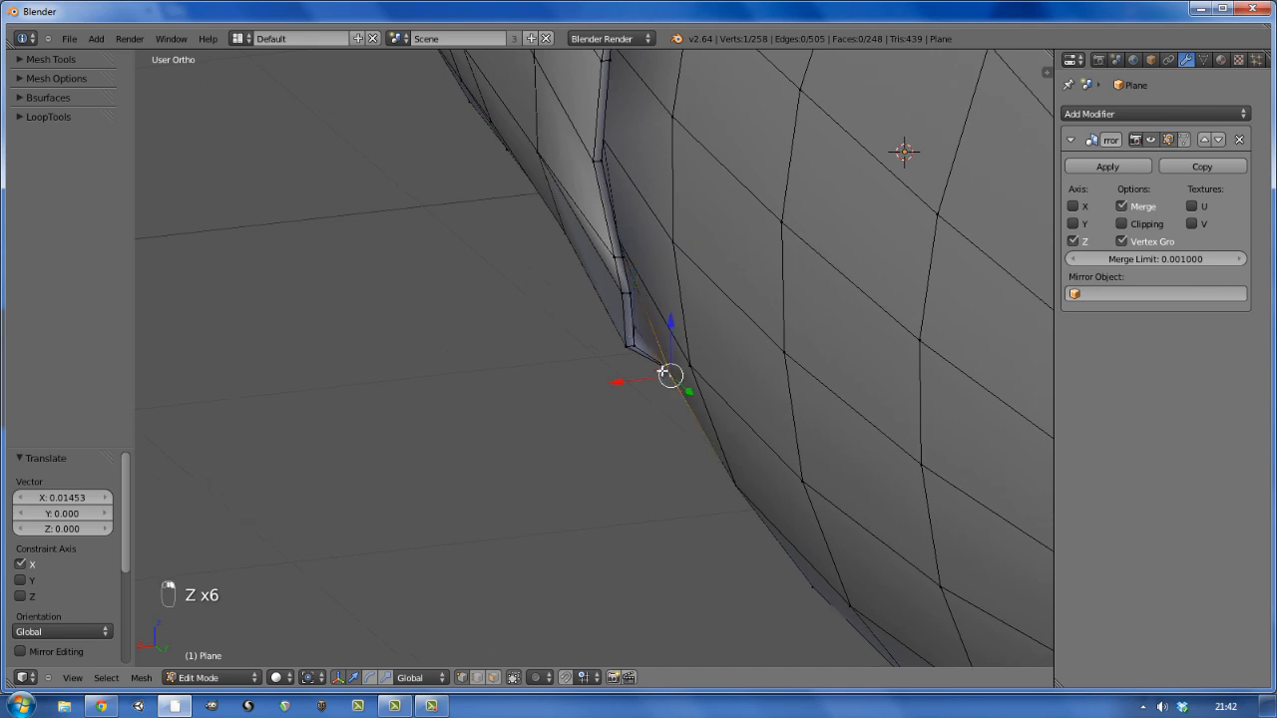
mouse_move(639, 379)
mouse_down()
mouse_move(628, 381)
mouse_move(649, 336)
mouse_up()
key(z)
scroll(653, 343, down, 8)
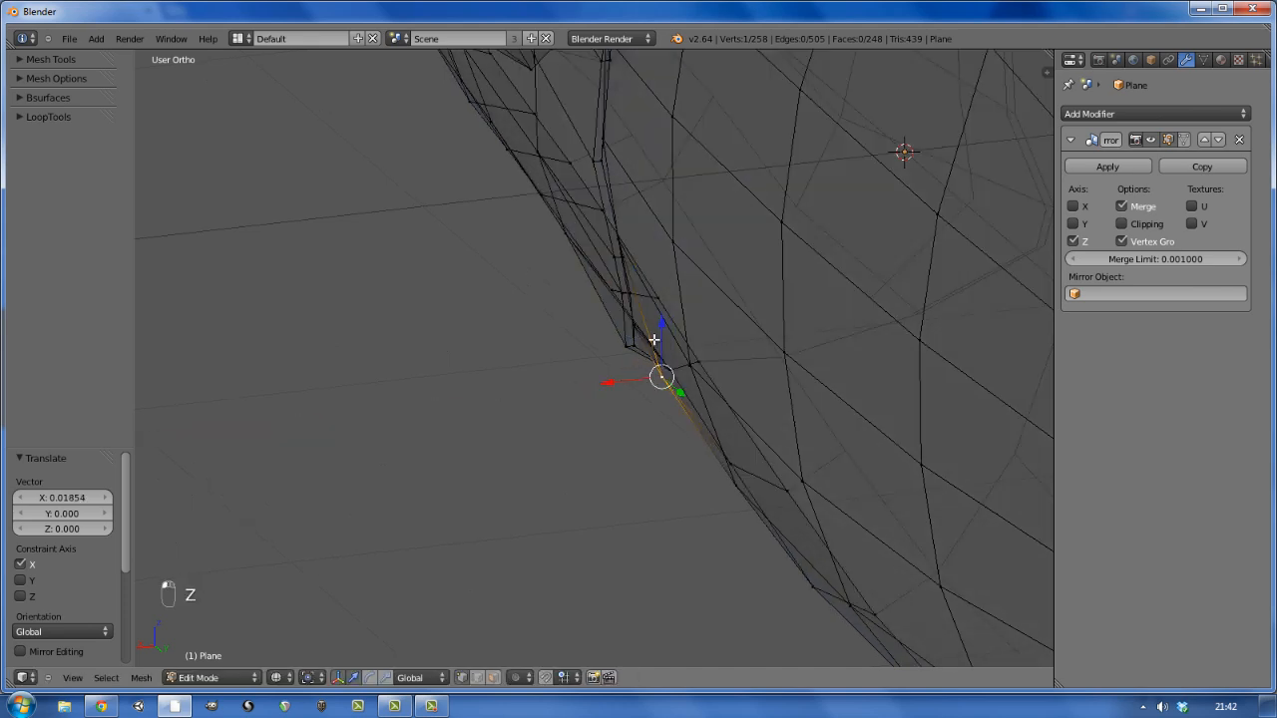
key(z)
key(a)
Knife-cut a vertical edge line across the gill cover from the gill's top corner to its lowest vertex, and check the shading
key(Tab)
middle_drag(691, 313, 791, 298)
key(Tab)
scroll(682, 321, up, 3)
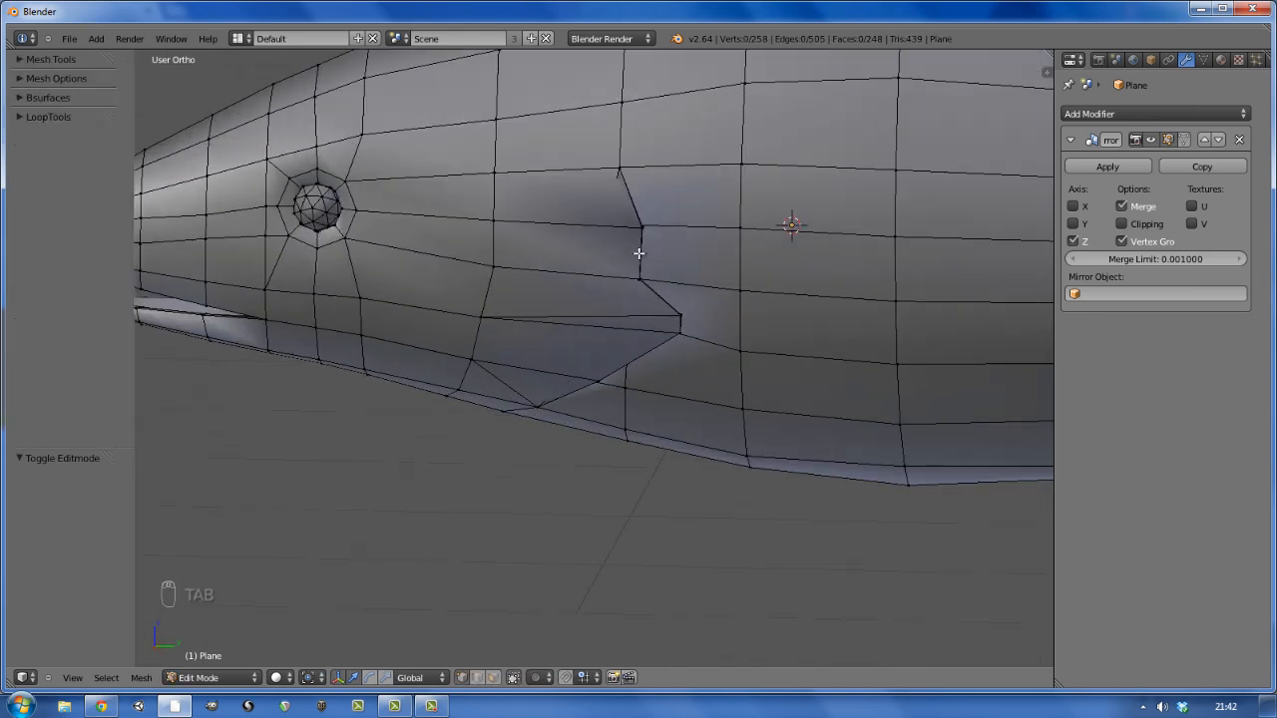
key(k)
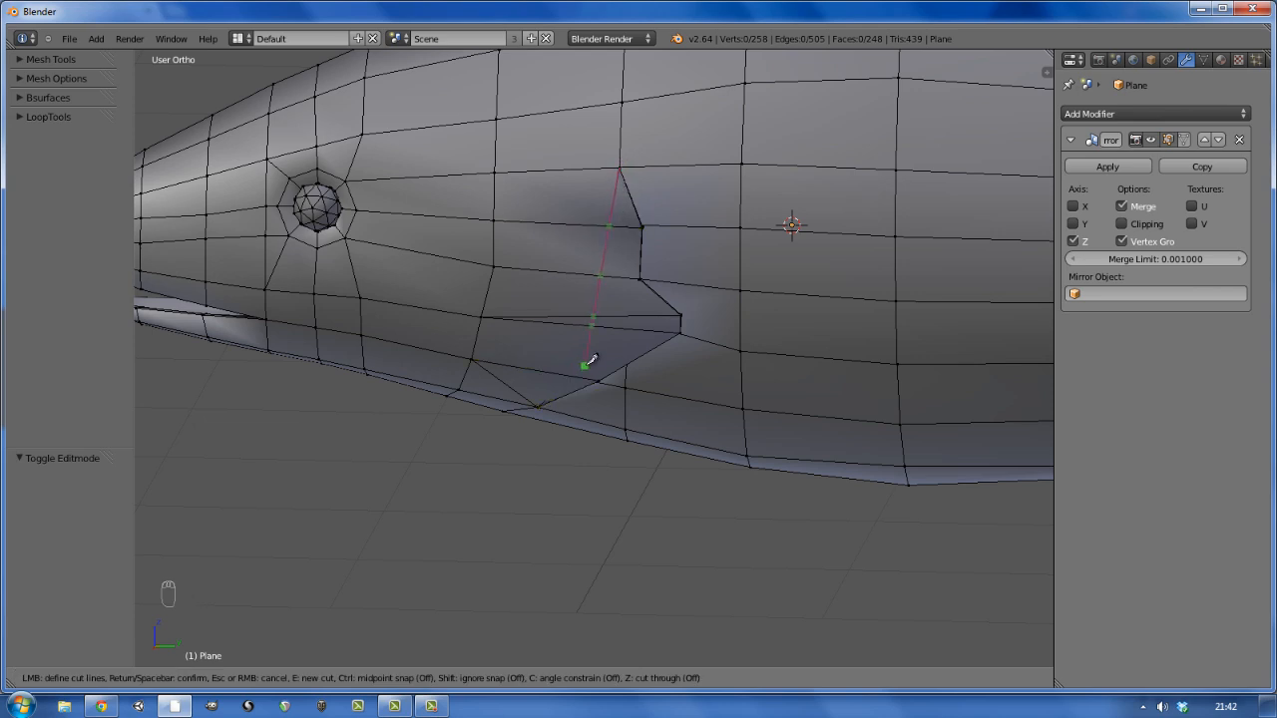
click(607, 313)
key(Return)
key(Tab)
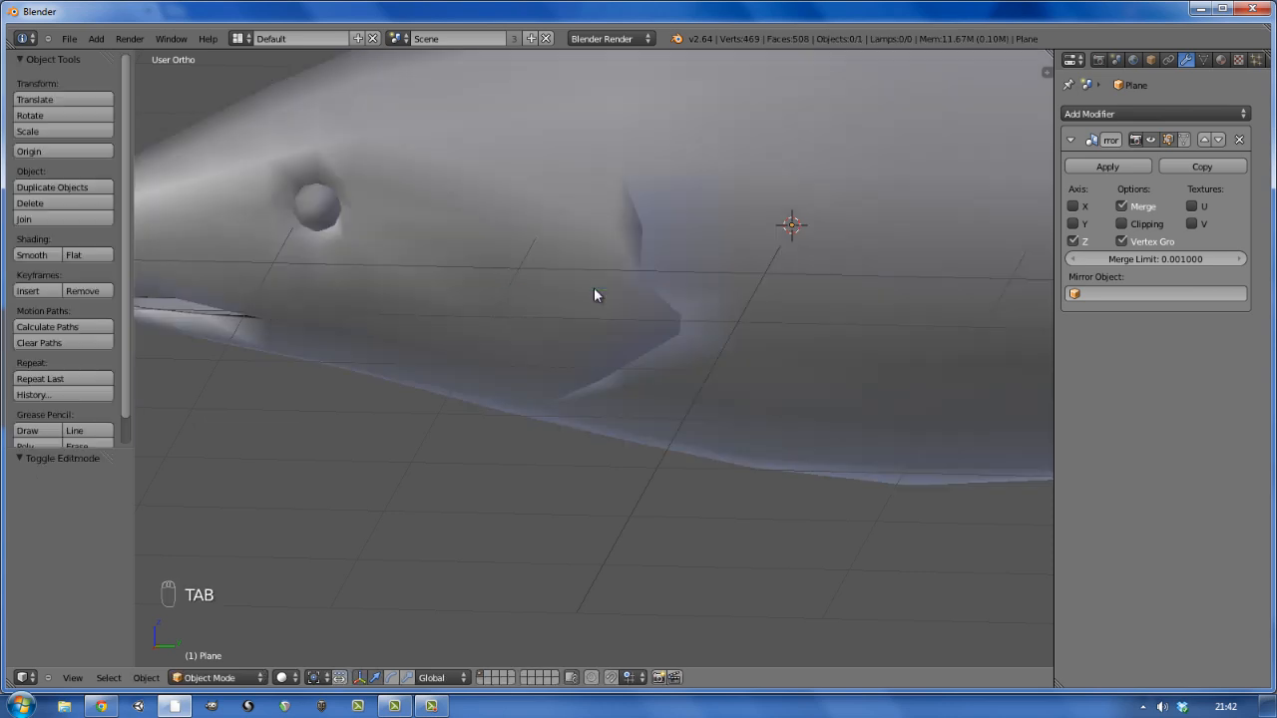
scroll(604, 299, down, 3)
key(Tab)
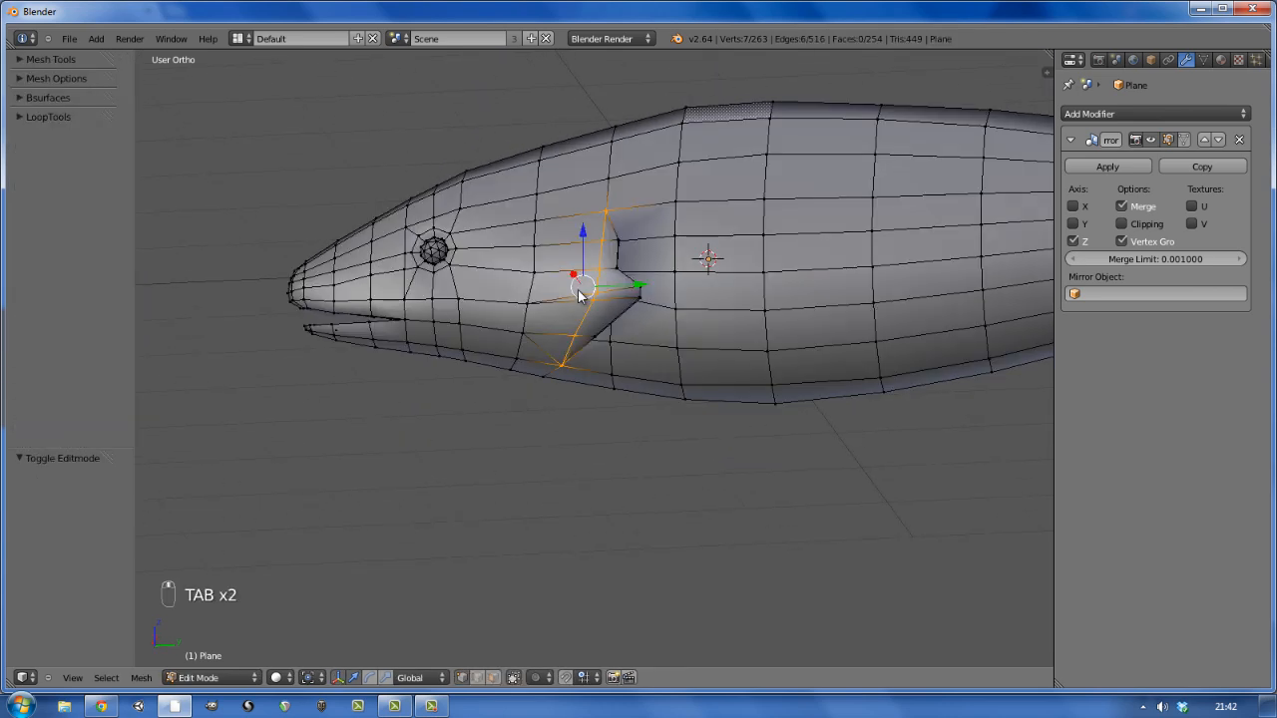
key(Tab)
middle_drag(599, 290, 638, 274)
key(Tab)
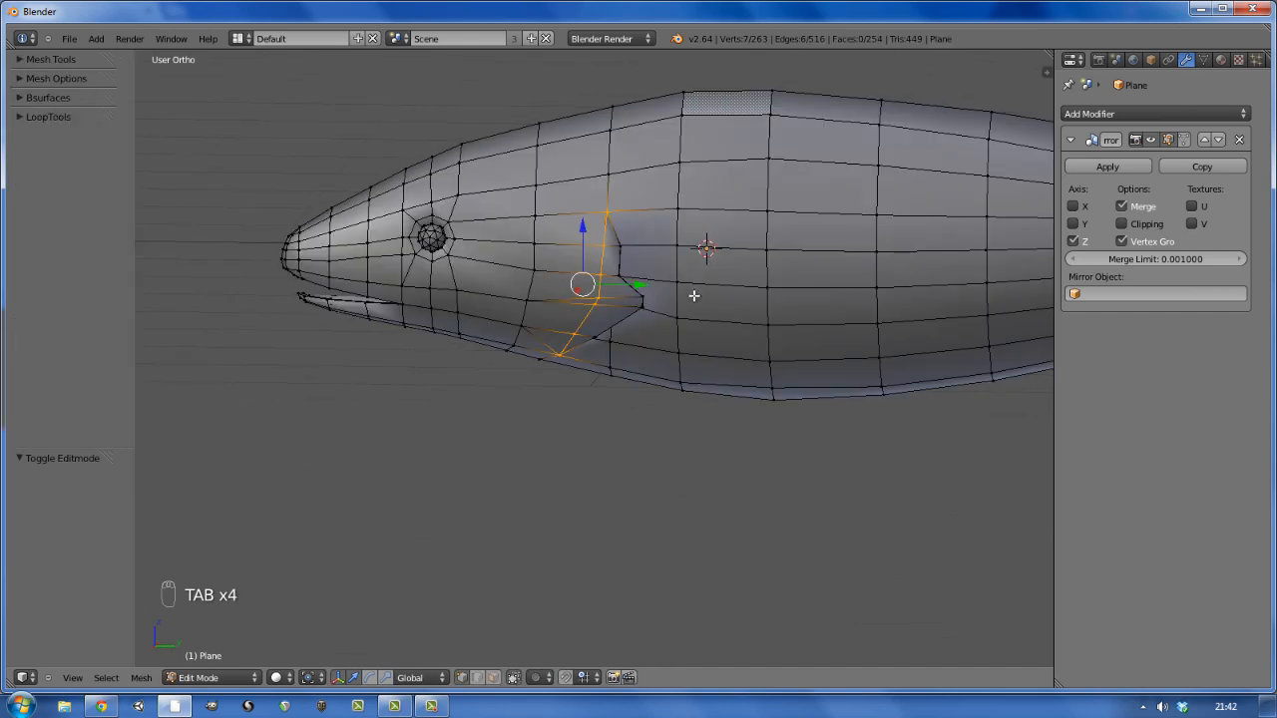
Lower the gap vertex hidden behind the gill cover's tip along Z, and check the smooth shape in object mode
key(z)
scroll(599, 304, up, 6)
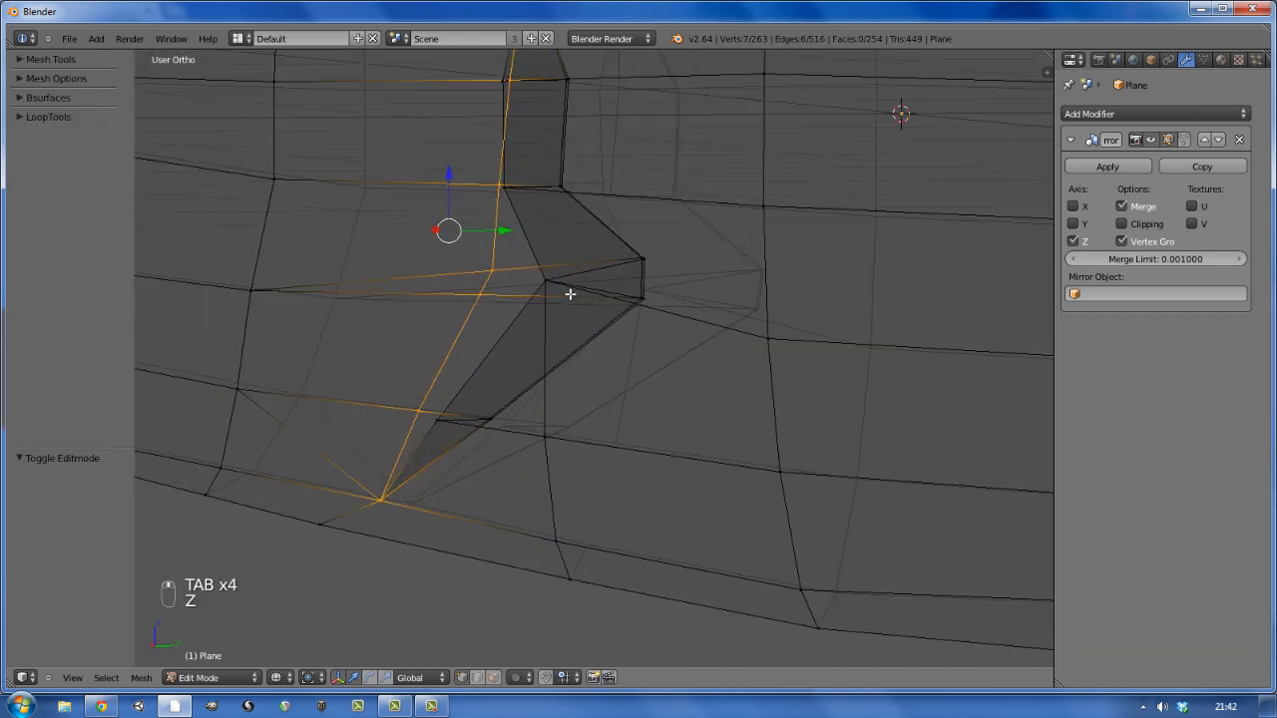
right_click(546, 282)
drag(542, 230, 542, 265)
key(z)
scroll(544, 267, down, 2)
scroll(543, 265, down, 5)
key(Tab)
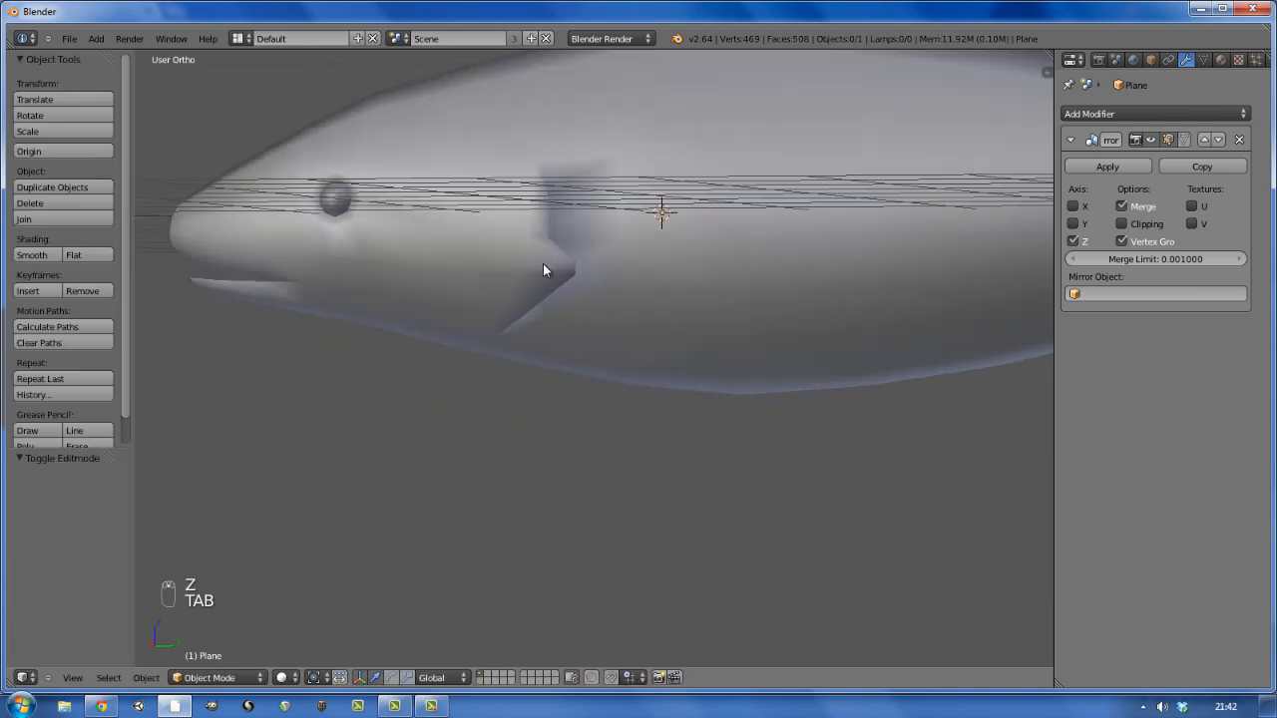
Select the two vertices across the gill cover's rim and move them about 0.007 inward along X
middle_drag(703, 261, 488, 407)
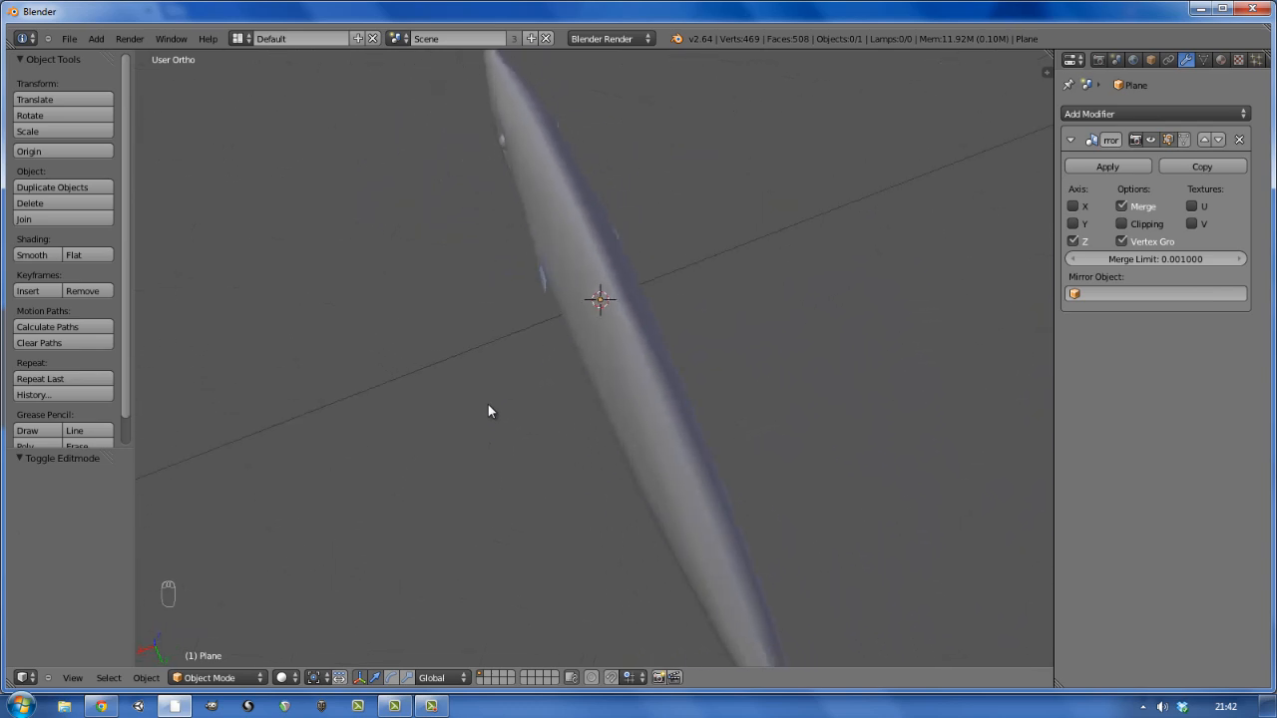
scroll(496, 274, up, 4)
key(Tab)
scroll(581, 255, up, 5)
scroll(619, 255, up, 2)
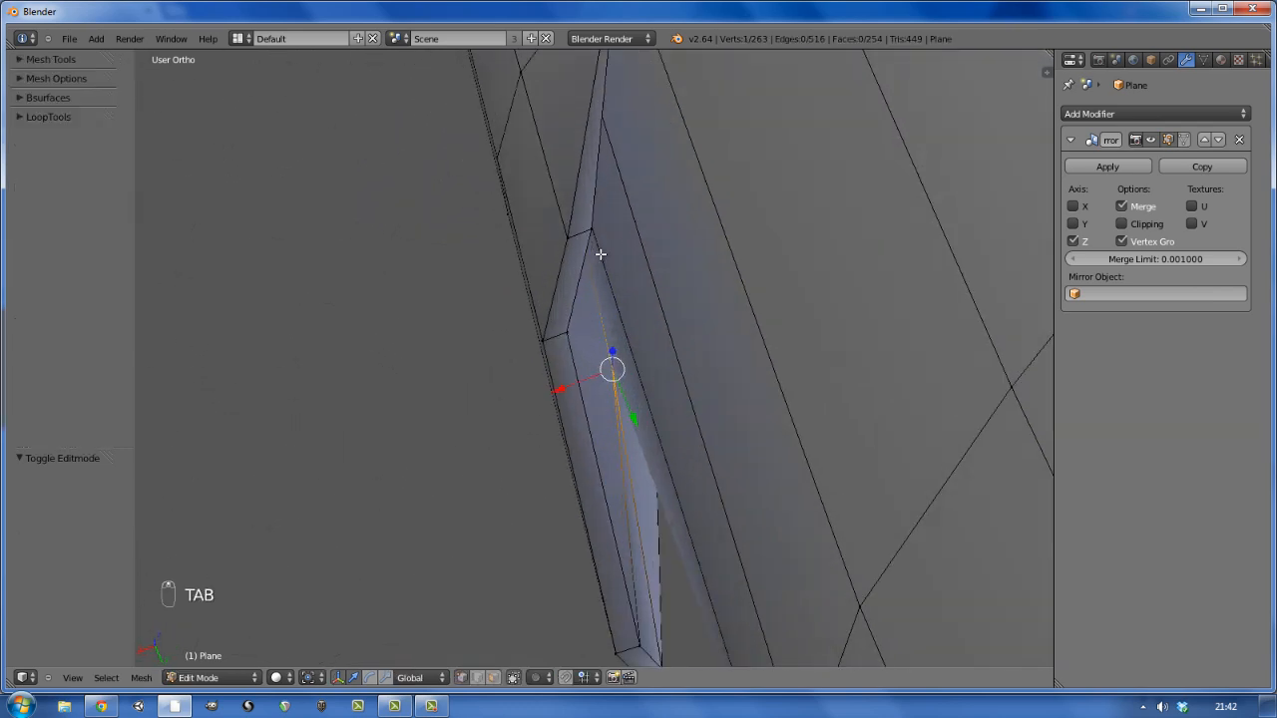
right_click(543, 351)
shift+right_click(563, 335)
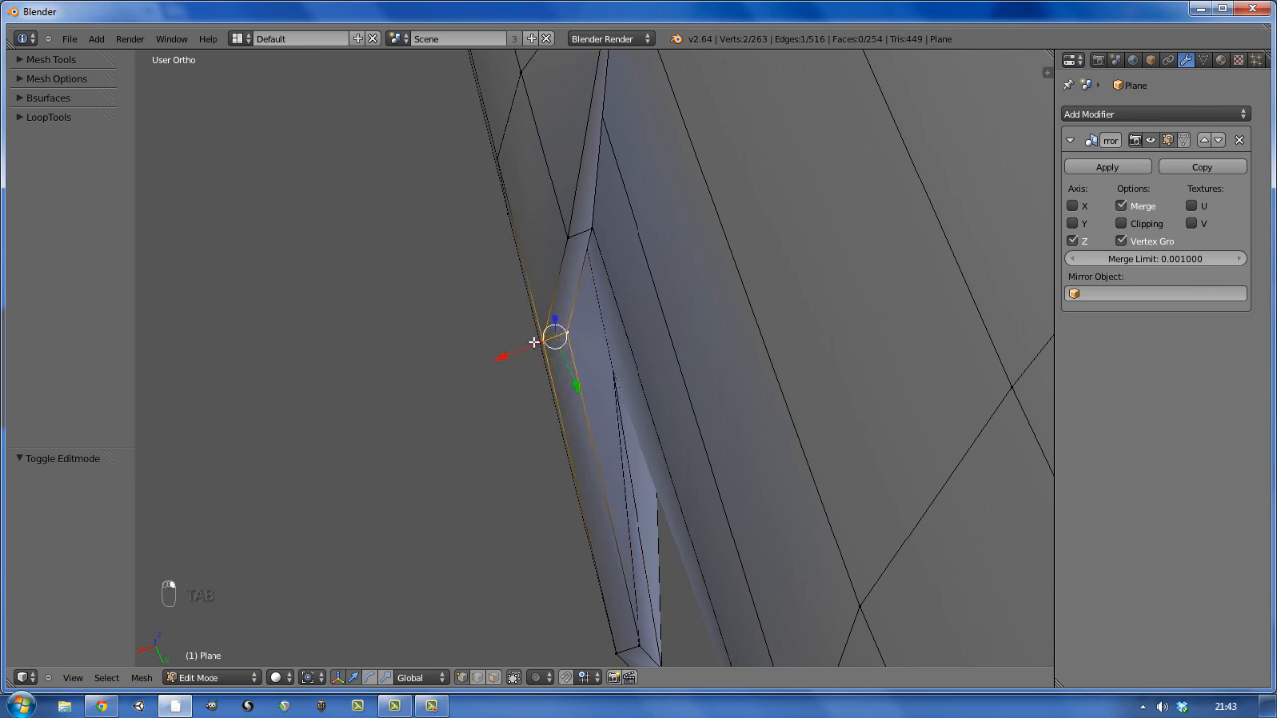
drag(519, 351, 529, 350)
right_click(573, 237)
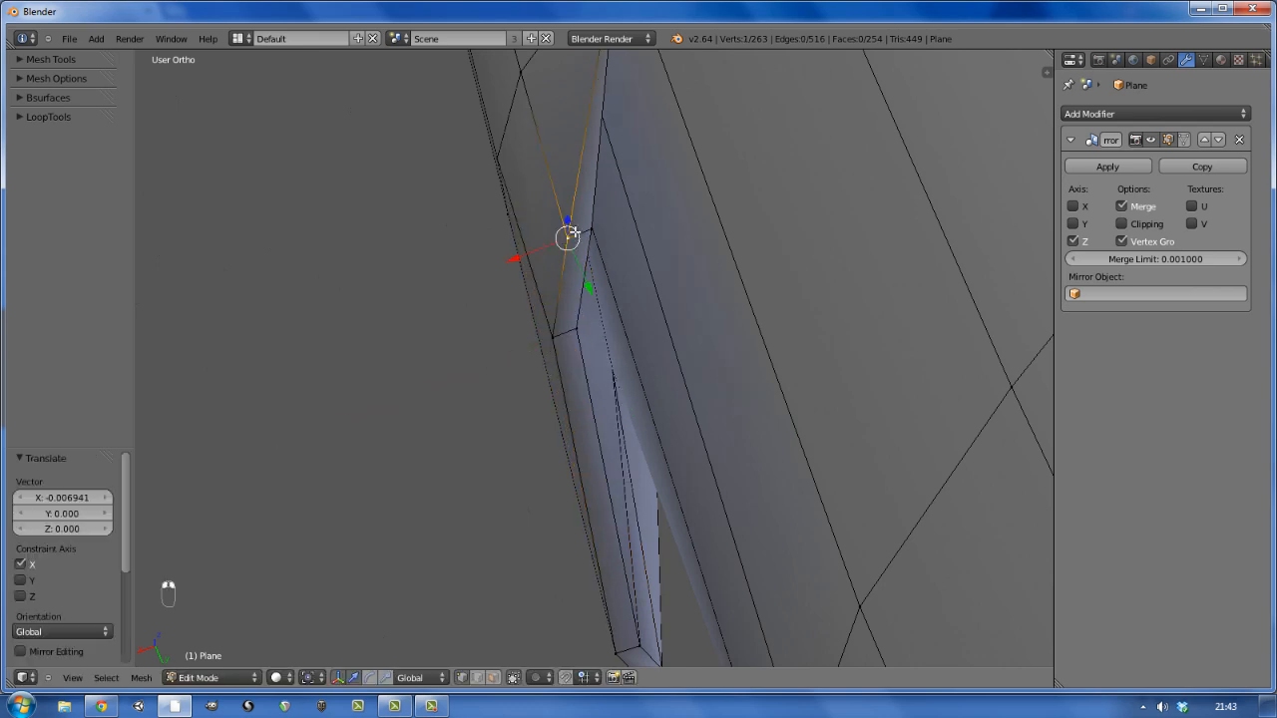
shift+right_click(589, 225)
middle_drag(622, 315, 605, 243)
key(z)
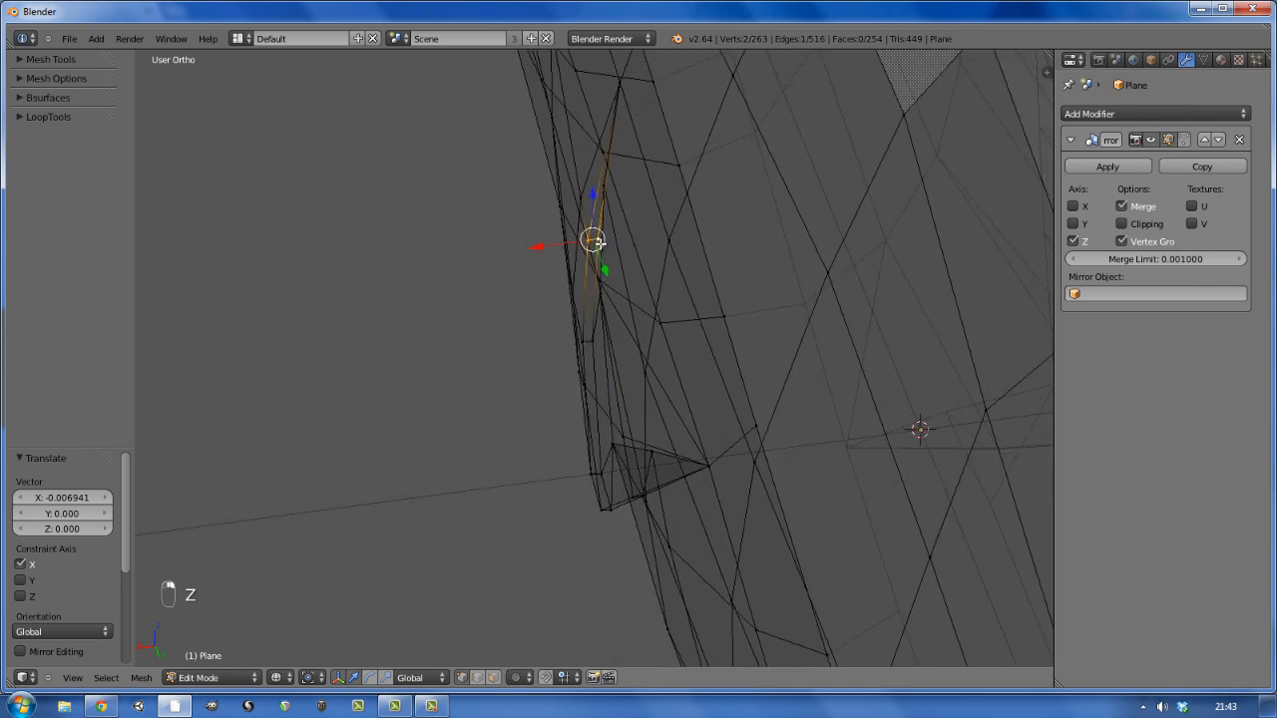
key(z)
key(a)
Select the four rim vertices at the gill cover's tip, move them about 0.016 inward along X and rotate them slightly
key(Tab)
scroll(609, 279, down, 5)
middle_drag(618, 300, 604, 260)
key(Tab)
scroll(600, 313, up, 6)
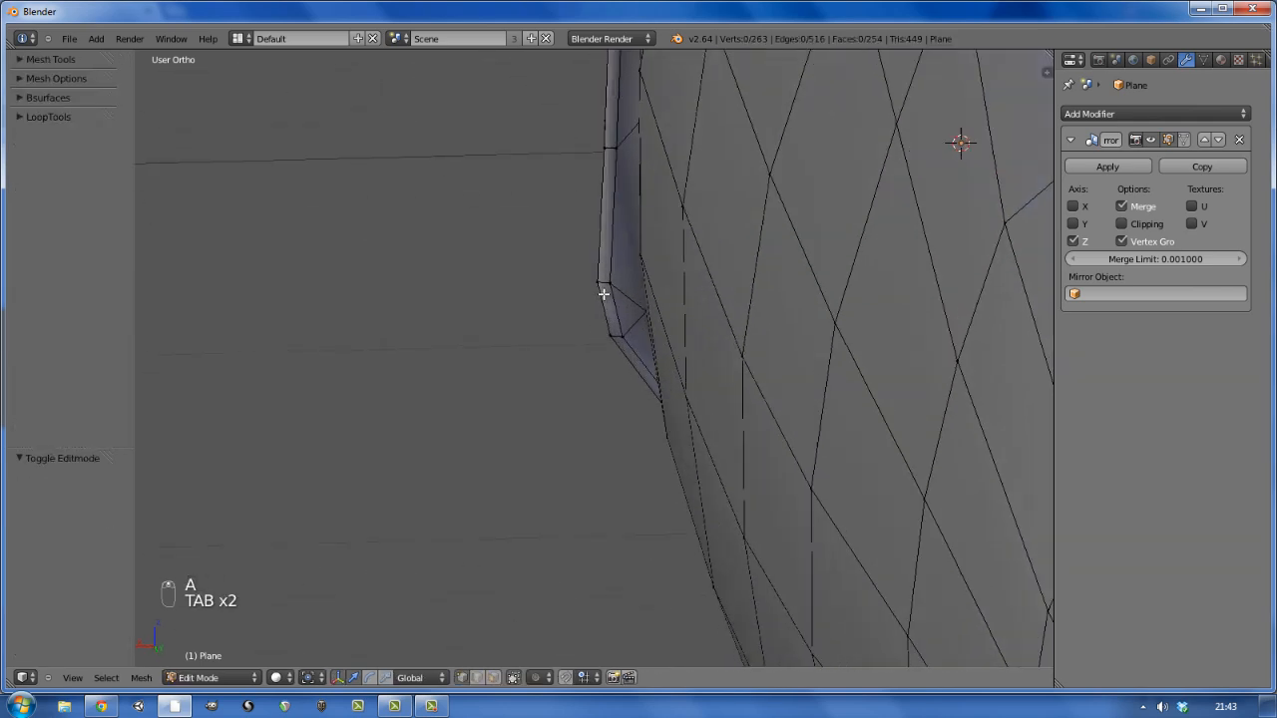
right_click(602, 282)
shift+right_click(613, 347)
shift+right_click(626, 340)
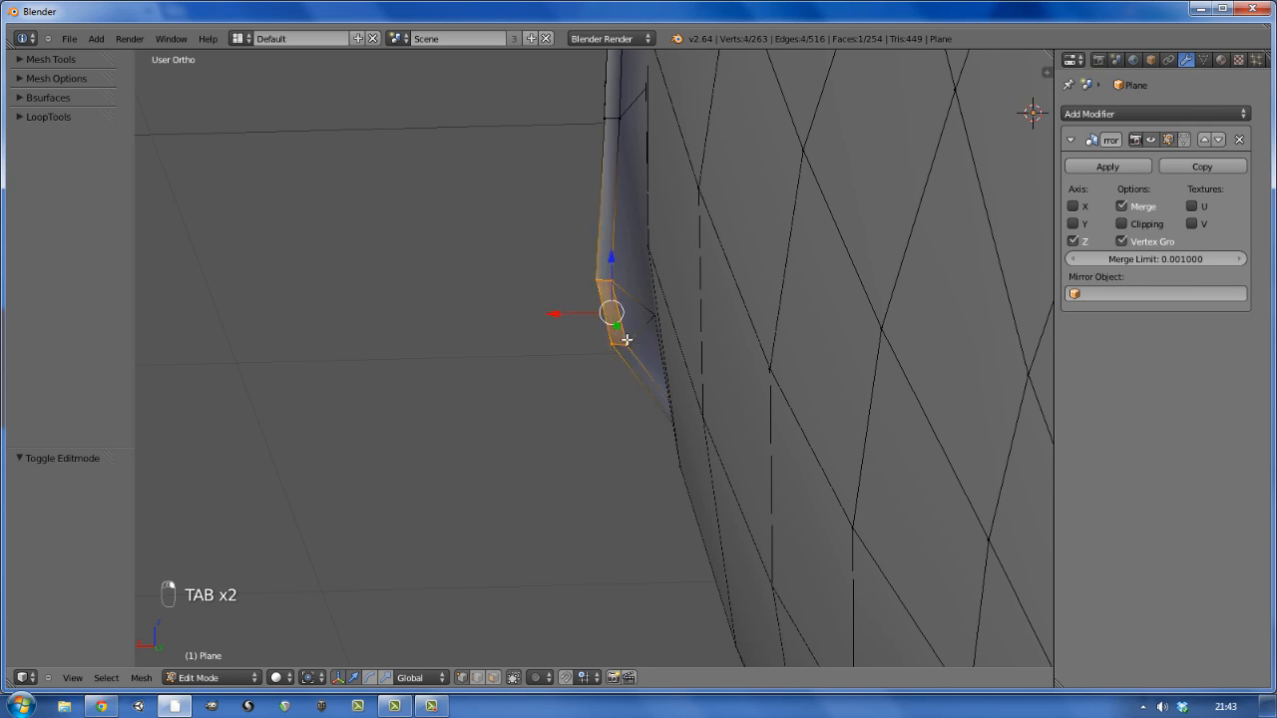
drag(575, 317, 590, 315)
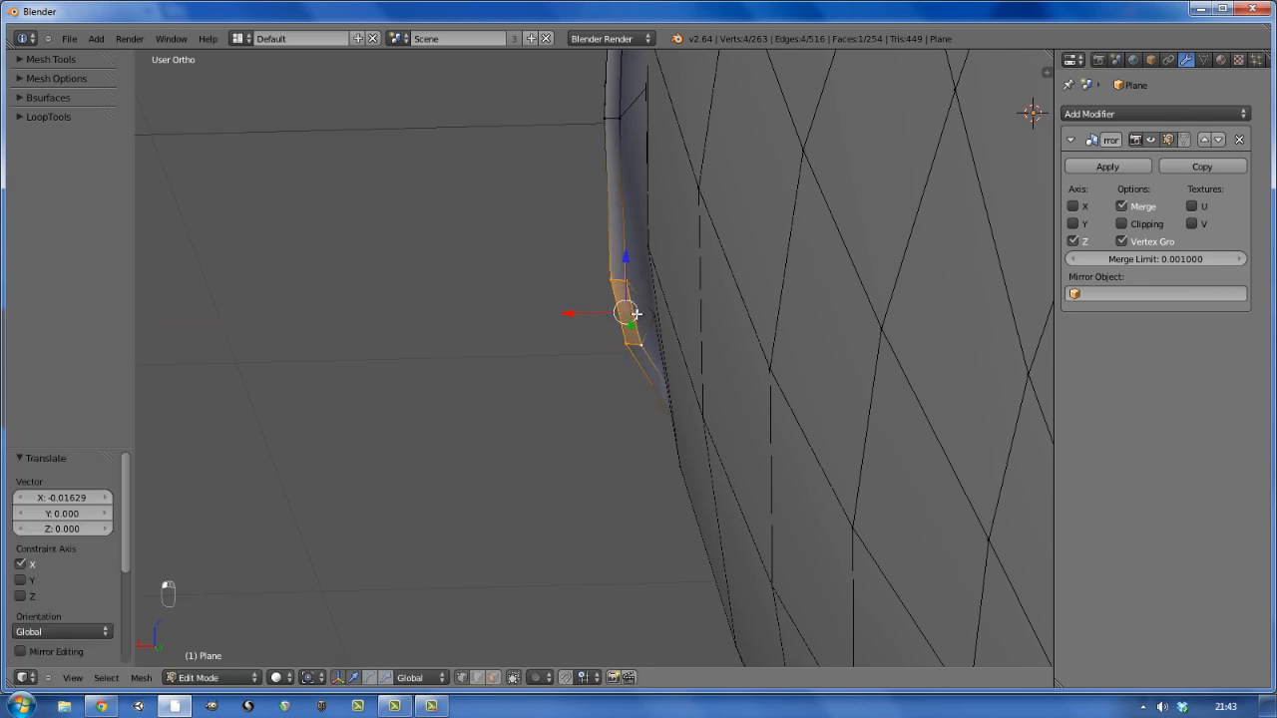
key(r)
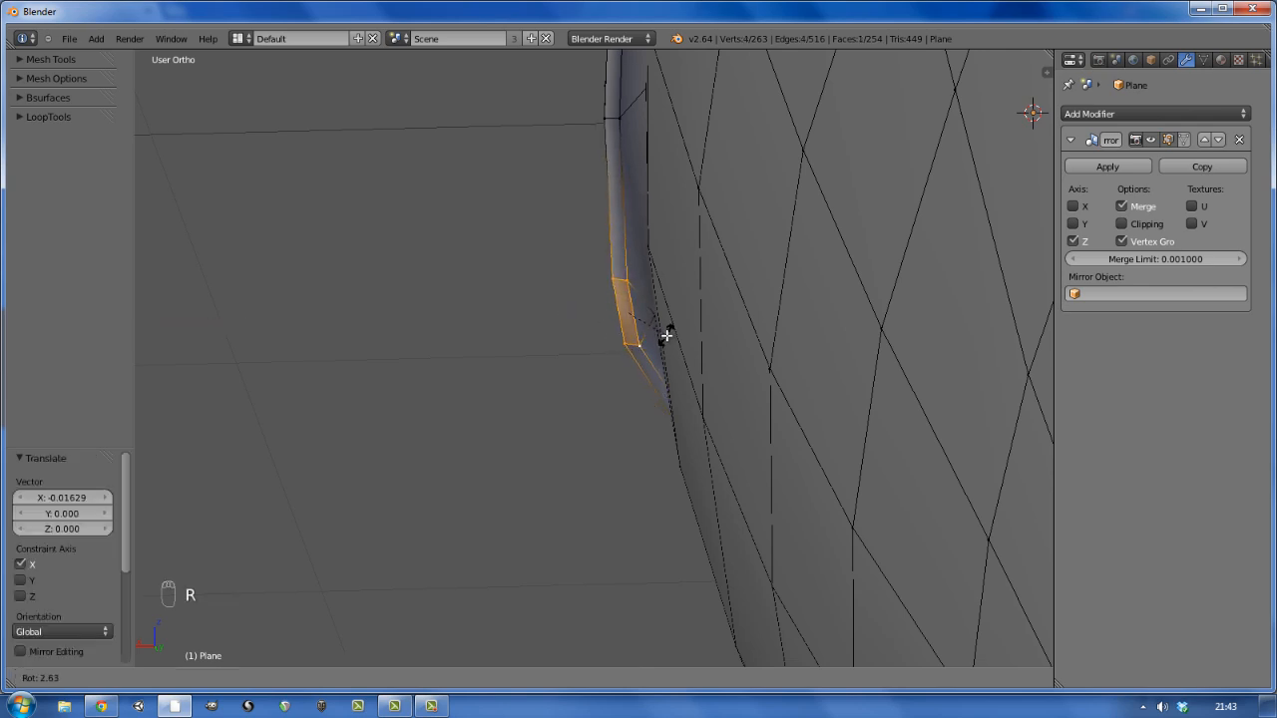
click(667, 335)
Examine the gill cover's profile and smooth shading from several angles, clearing the vertex selection
key(z)
key(Tab)
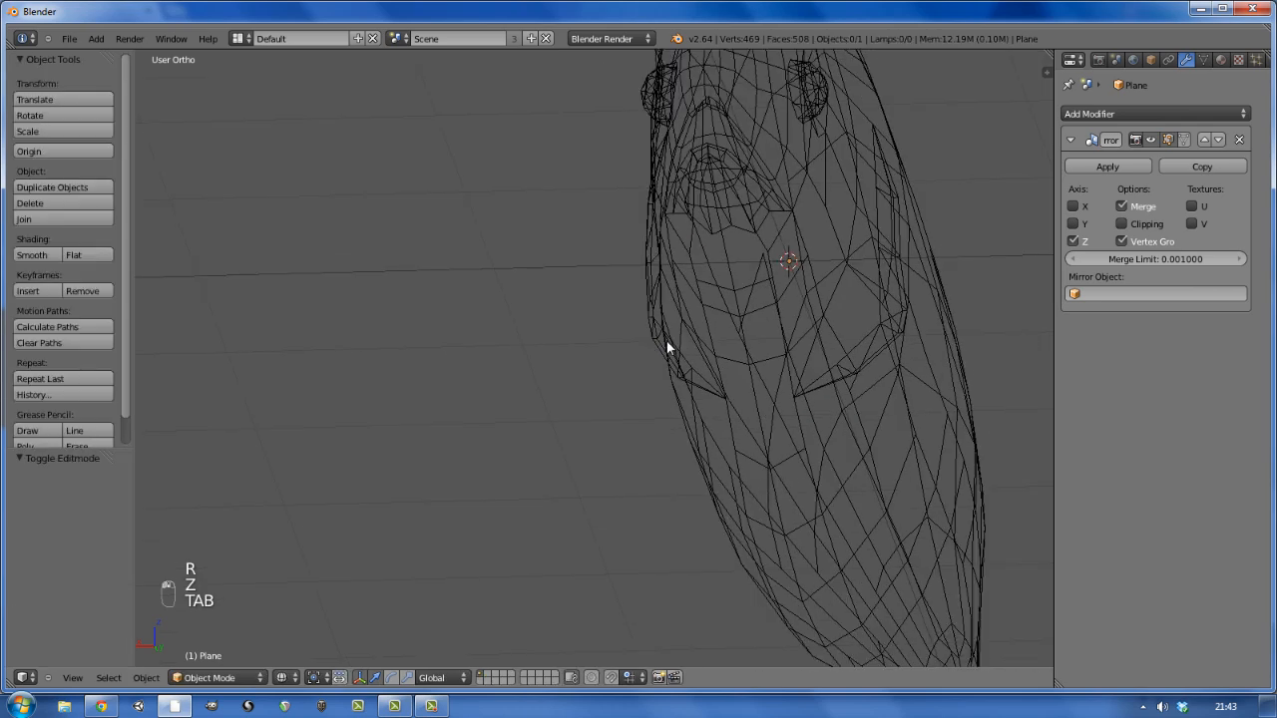
key(z)
mouse_move(671, 362)
middle_down()
mouse_move(681, 290)
mouse_move(652, 357)
middle_up()
key(Tab)
scroll(665, 370, up, 4)
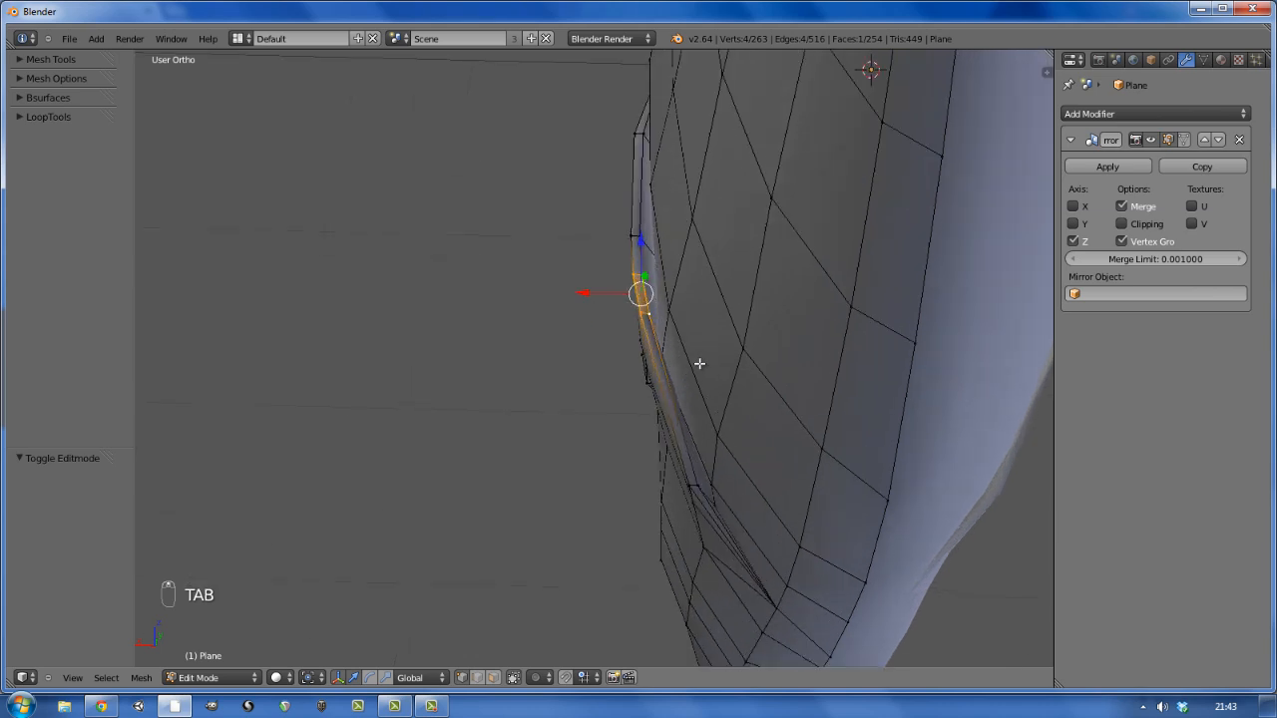
scroll(757, 362, down, 8)
key(a)
key(a)
key(Tab)
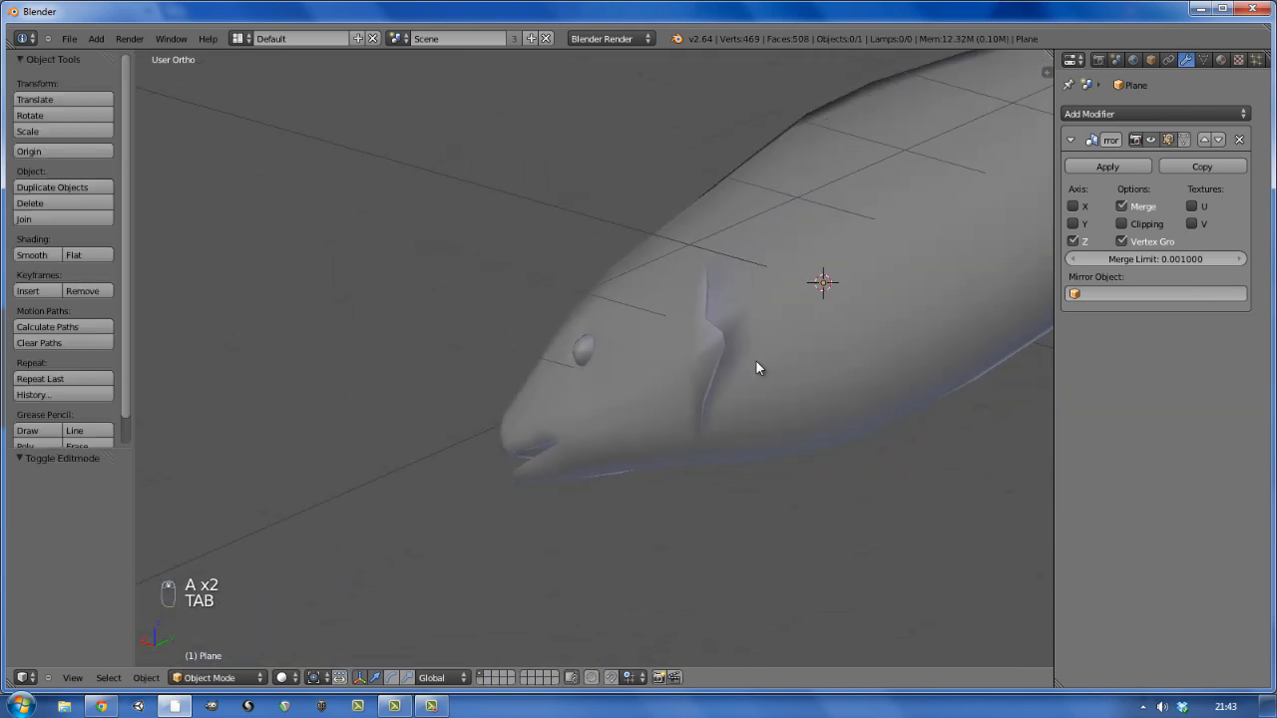
Select three vertices along the belly edge above the front anal fin and lower them slightly along Z with proportional editing enabled
middle_drag(755, 340, 592, 340)
key(KP_3)
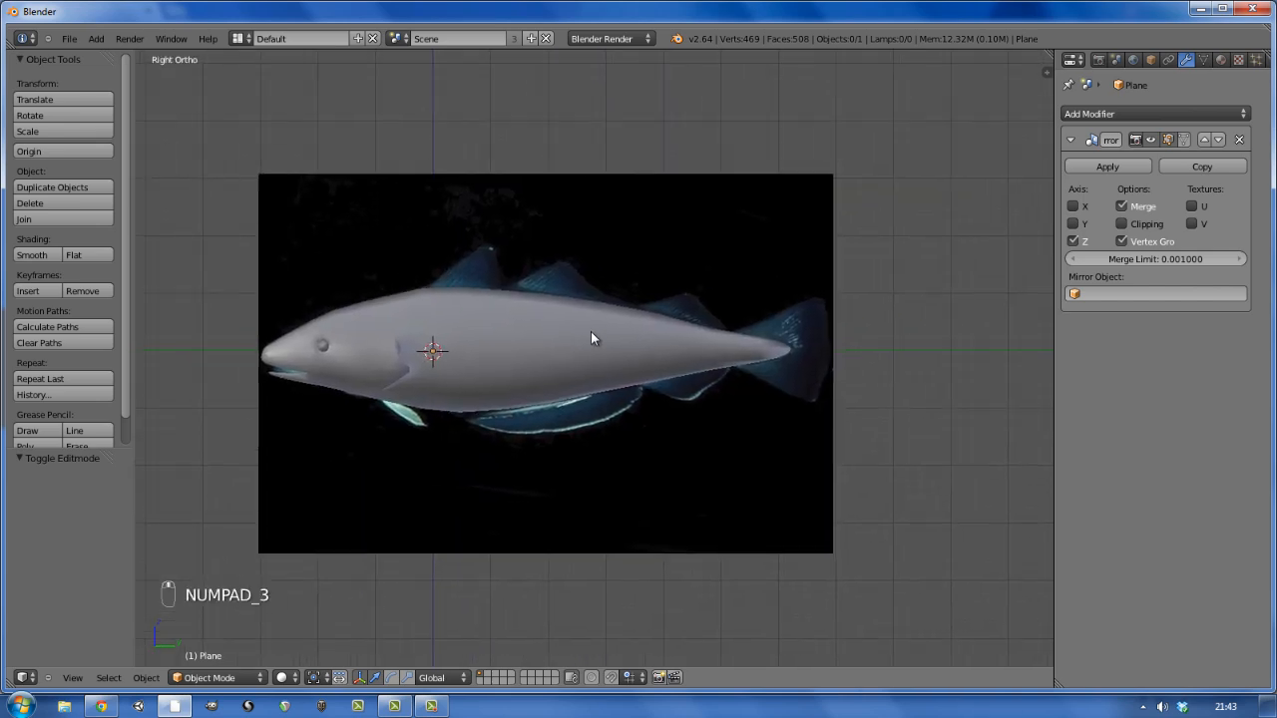
key(Tab)
scroll(585, 339, up, 4)
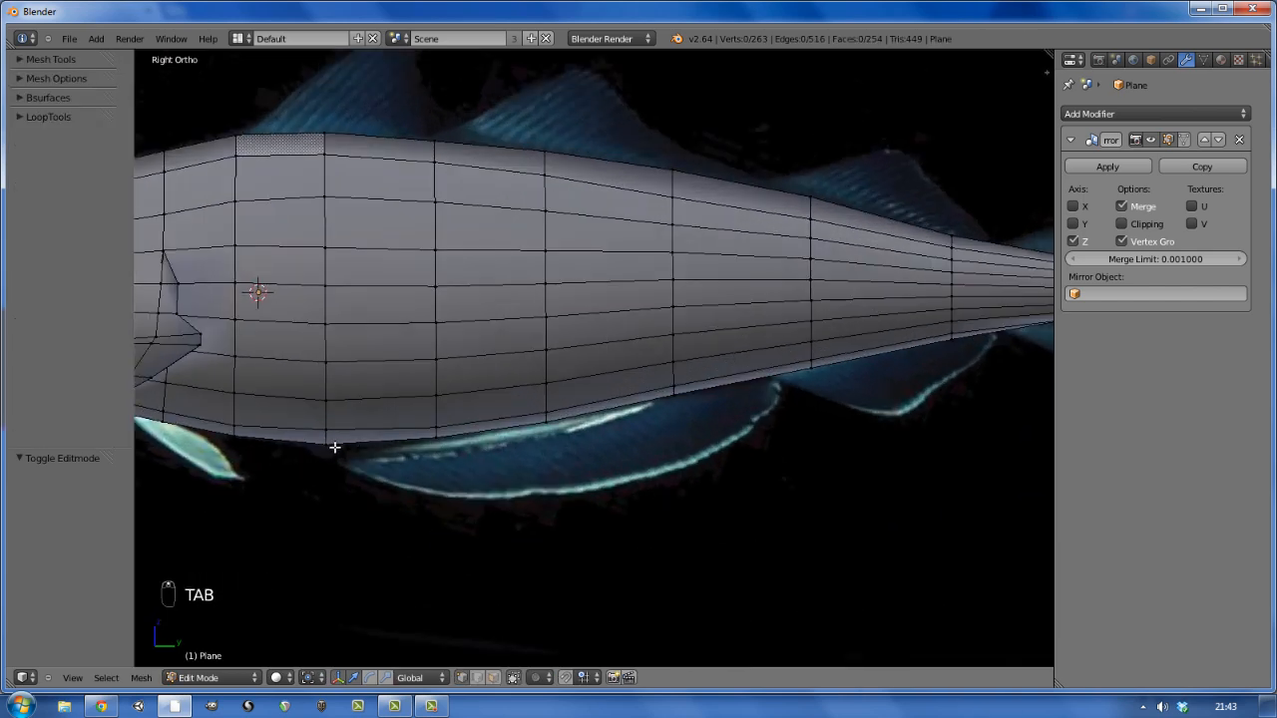
right_click(334, 448)
shift+right_click(437, 439)
shift+right_click(546, 423)
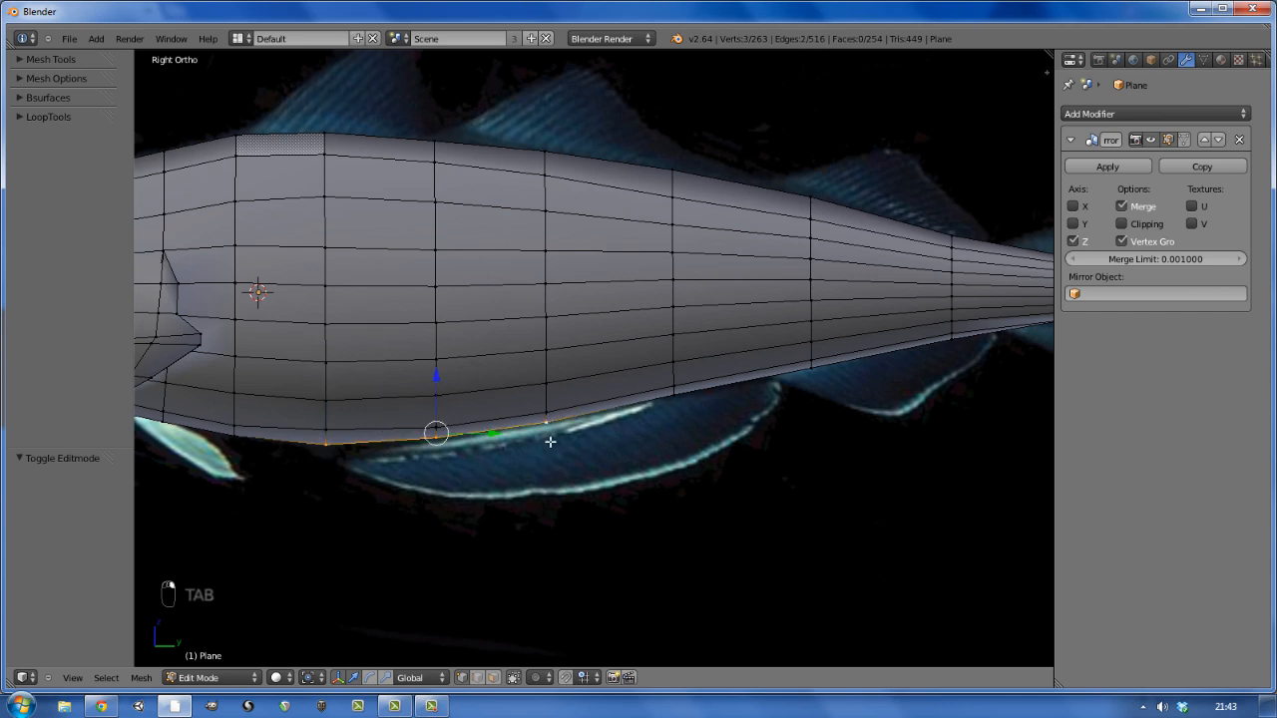
key(o)
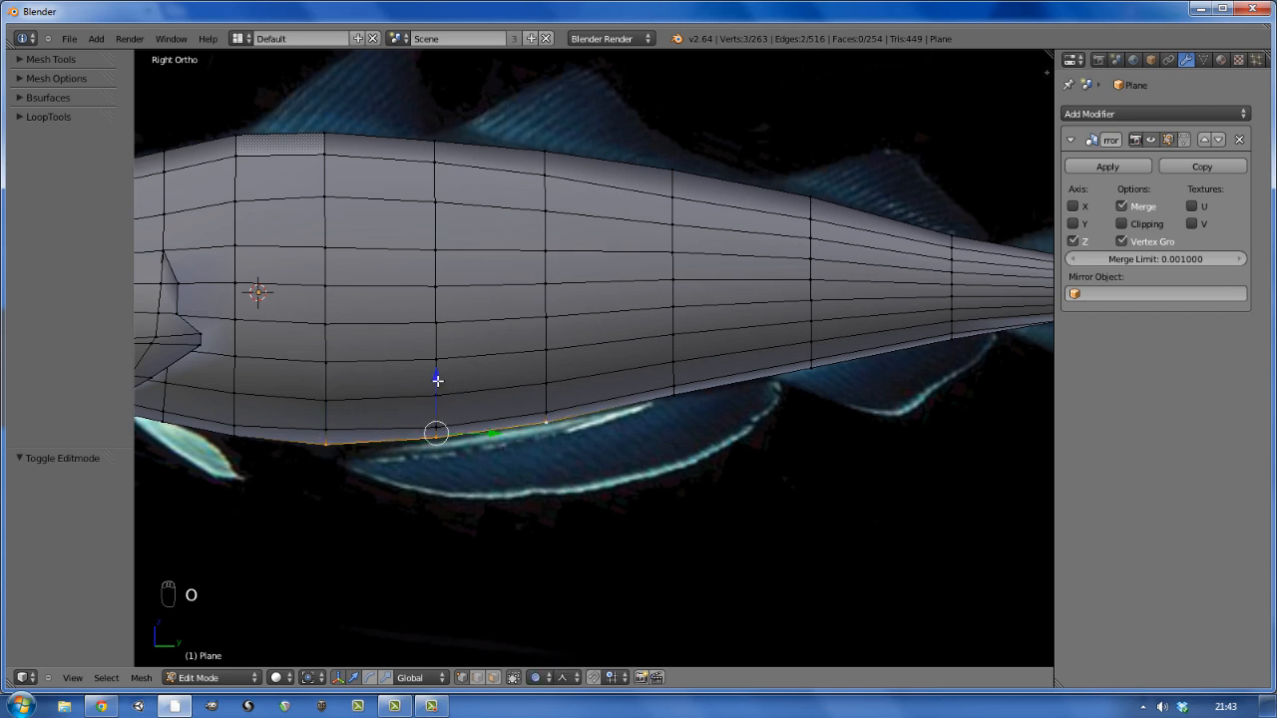
drag(437, 380, 443, 389)
scroll(439, 389, down, 1)
key(a)
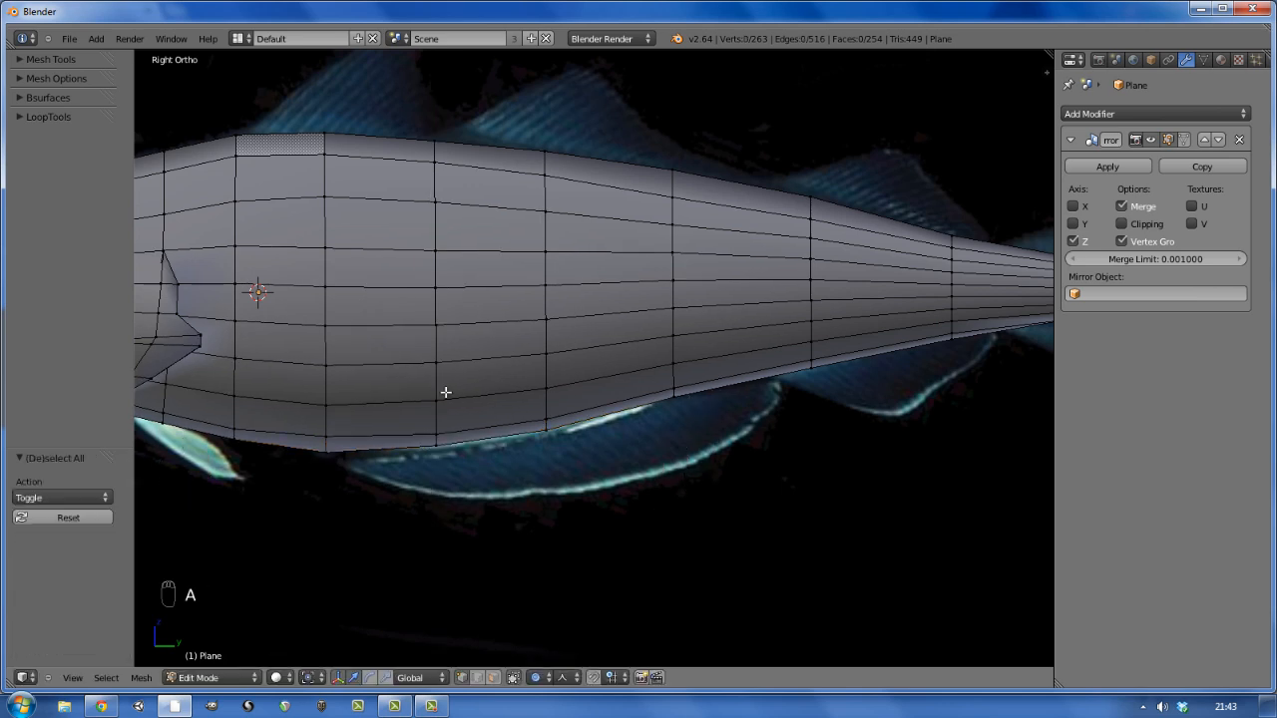
key(Tab)
scroll(549, 395, down, 4)
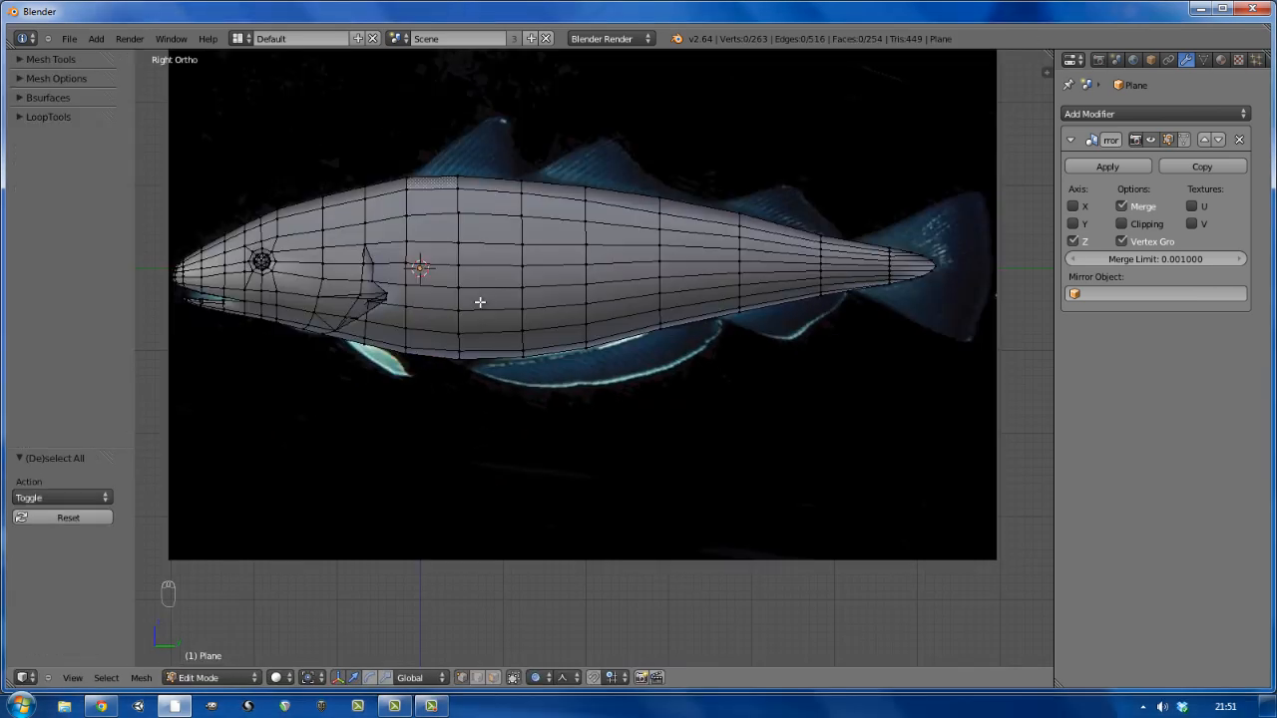
Add centred edge loops between the existing vertical rings along the fish's body from mid-body to the tail
key(ctrl+r)
click(564, 228)
key(ctrl+r)
click(619, 230)
key(ctrl+r)
click(689, 234)
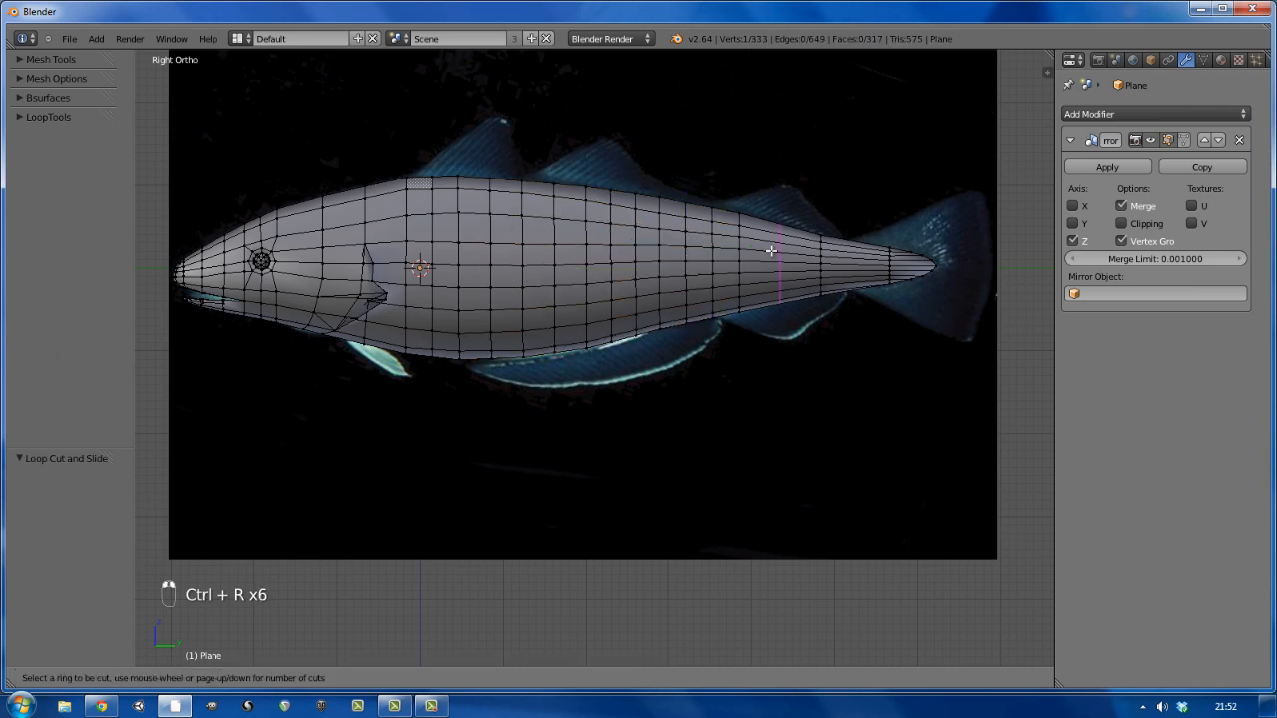
key(ctrl+r)
click(793, 244)
key(ctrl+r)
click(899, 262)
Add vertical edge loops to the head between the eye and the gill cover
key(ctrl+r)
click(359, 285)
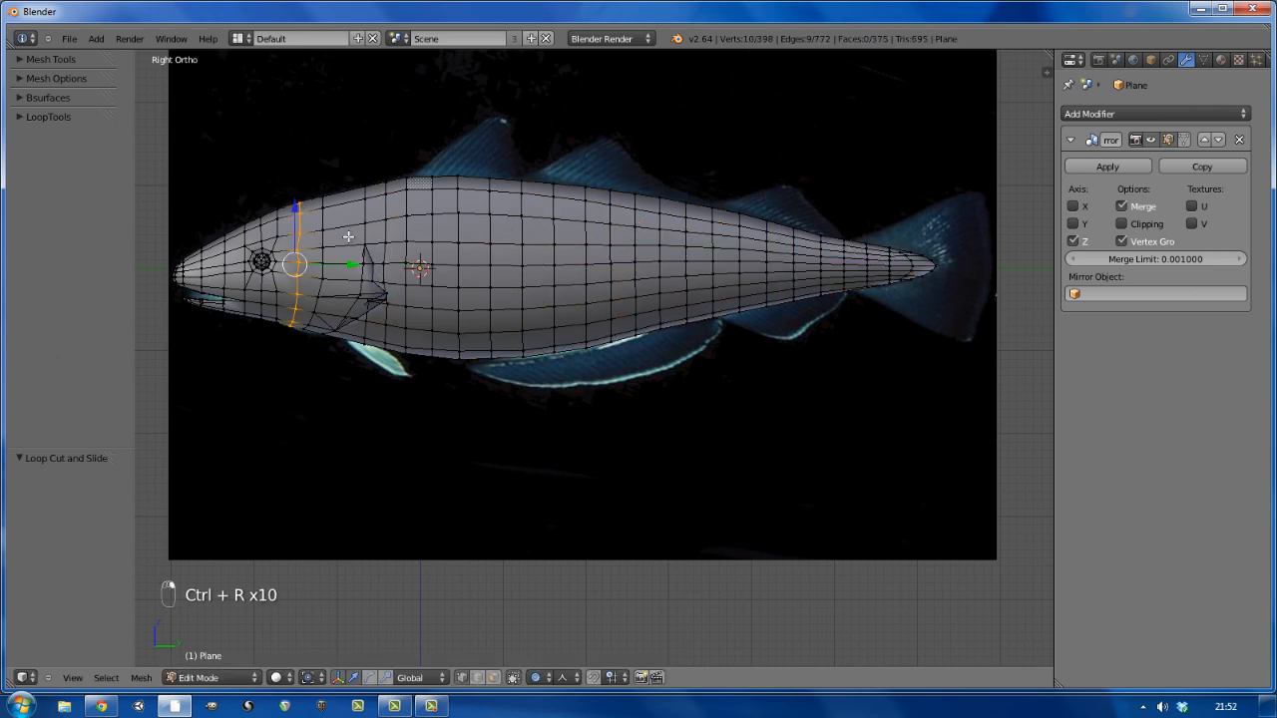
key(ctrl+r)
click(343, 299)
Cut the faces from the new loop's end to the throat with the Knife, and merge the doubled loop-end vertices at center
scroll(334, 304, up, 4)
key(k)
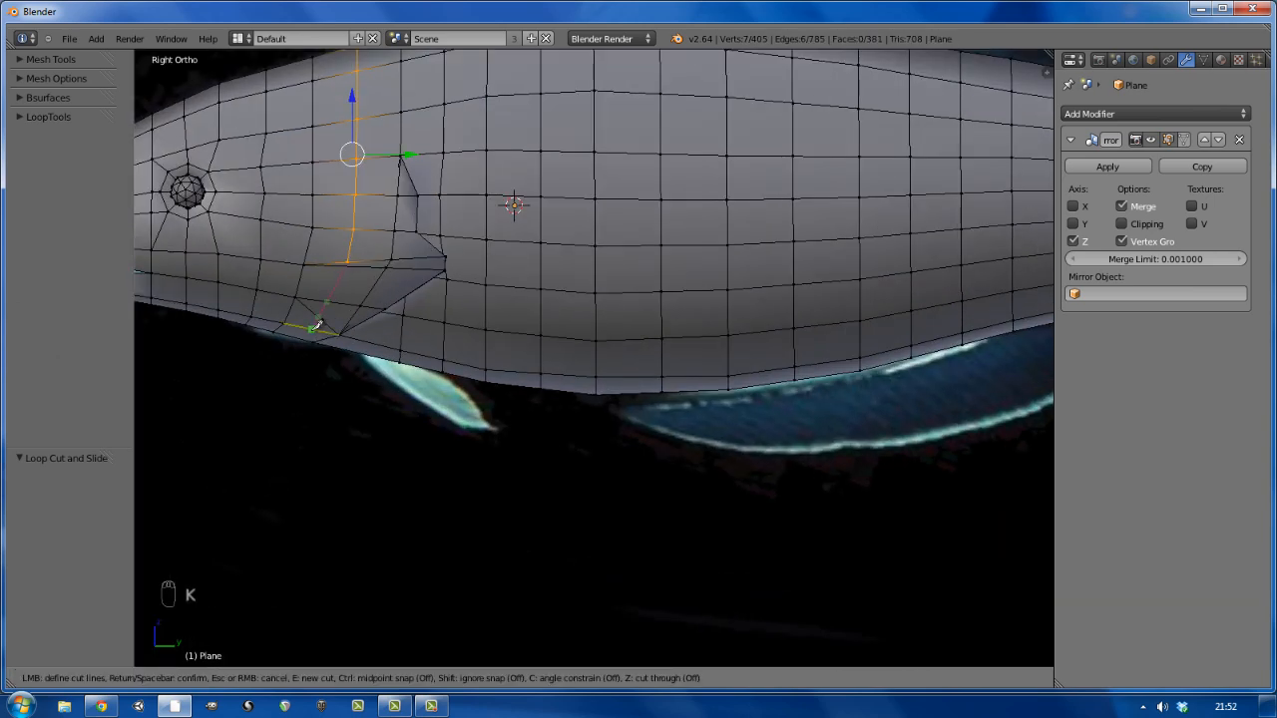
key(Return)
key(alt+m)
click(344, 264)
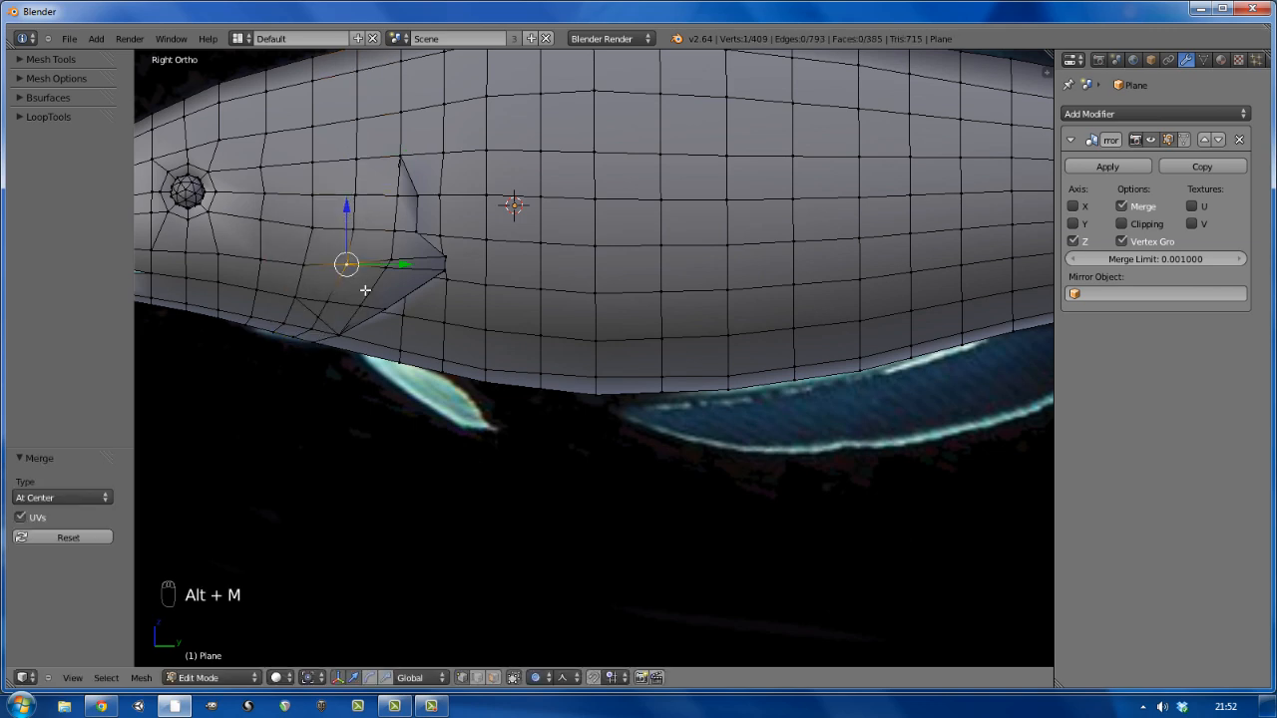
Slide the merged vertex along its edge, and merge the two vertices just ahead of the gill cover's tip at last
key(shift+v)
click(344, 268)
right_click(392, 261)
shift+right_click(387, 268)
key(alt+m)
click(384, 252)
Select the neighbouring throat vertices below the gill cover and join them to tidy the edge flow
right_click(318, 318)
shift+right_click(311, 329)
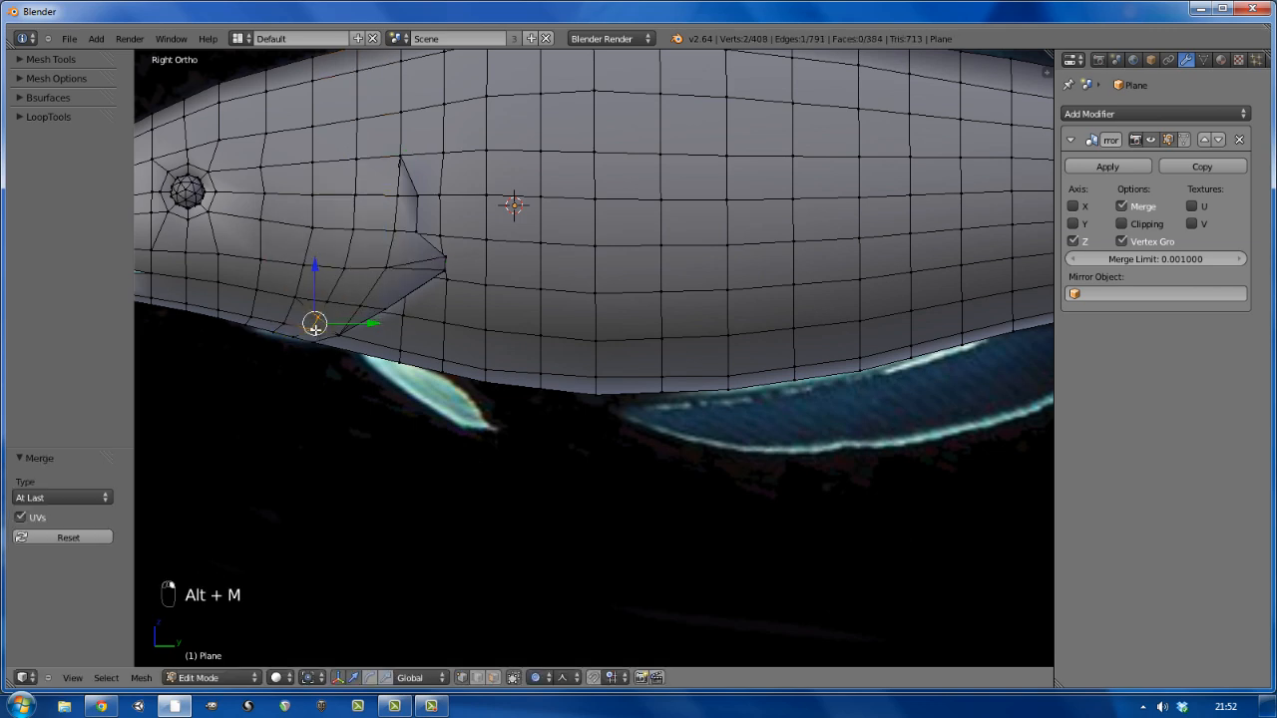
key(shift+r)
shift+right_click(328, 302)
shift+right_click(287, 304)
key(f)
key(a)
Straighten the three ring vertices behind the eye by scaling them to 0.147 along Y, and shift them slightly along Y
alt+right_click(263, 182)
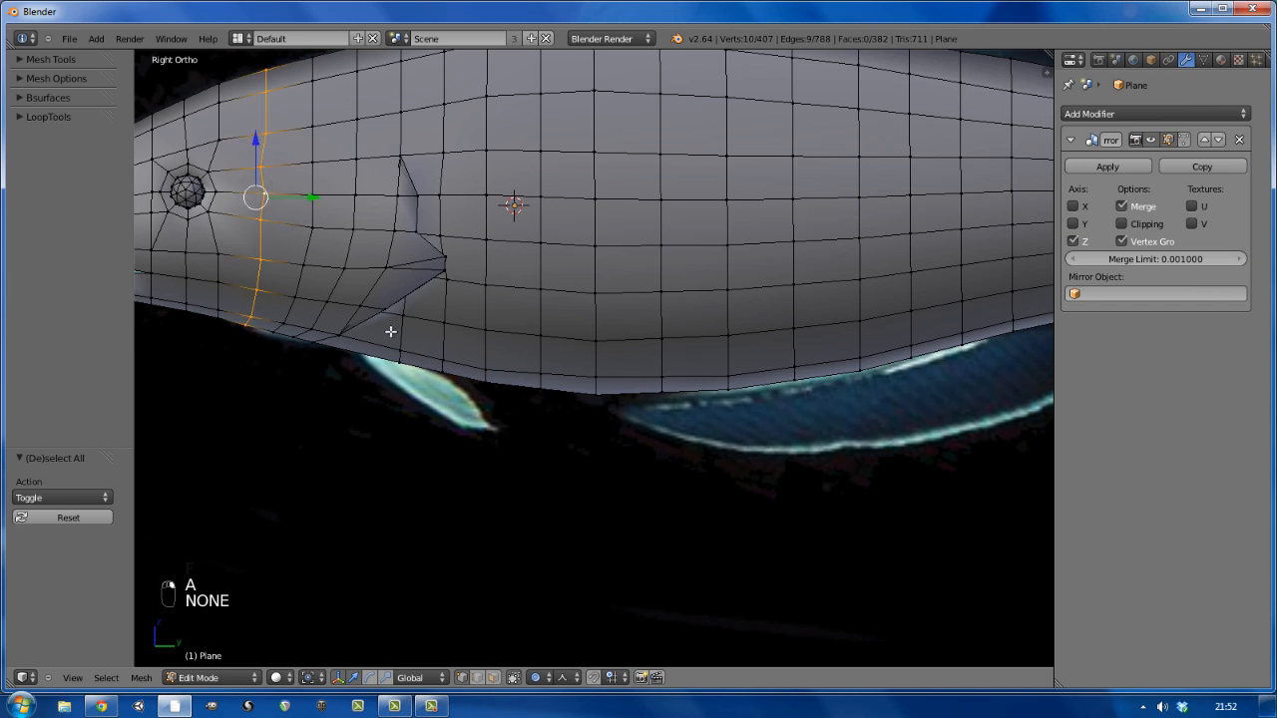
right_click(263, 193)
shift+right_click(261, 168)
shift+right_click(260, 220)
key(s)
key(y)
scroll(322, 255, up, 5)
click(279, 194)
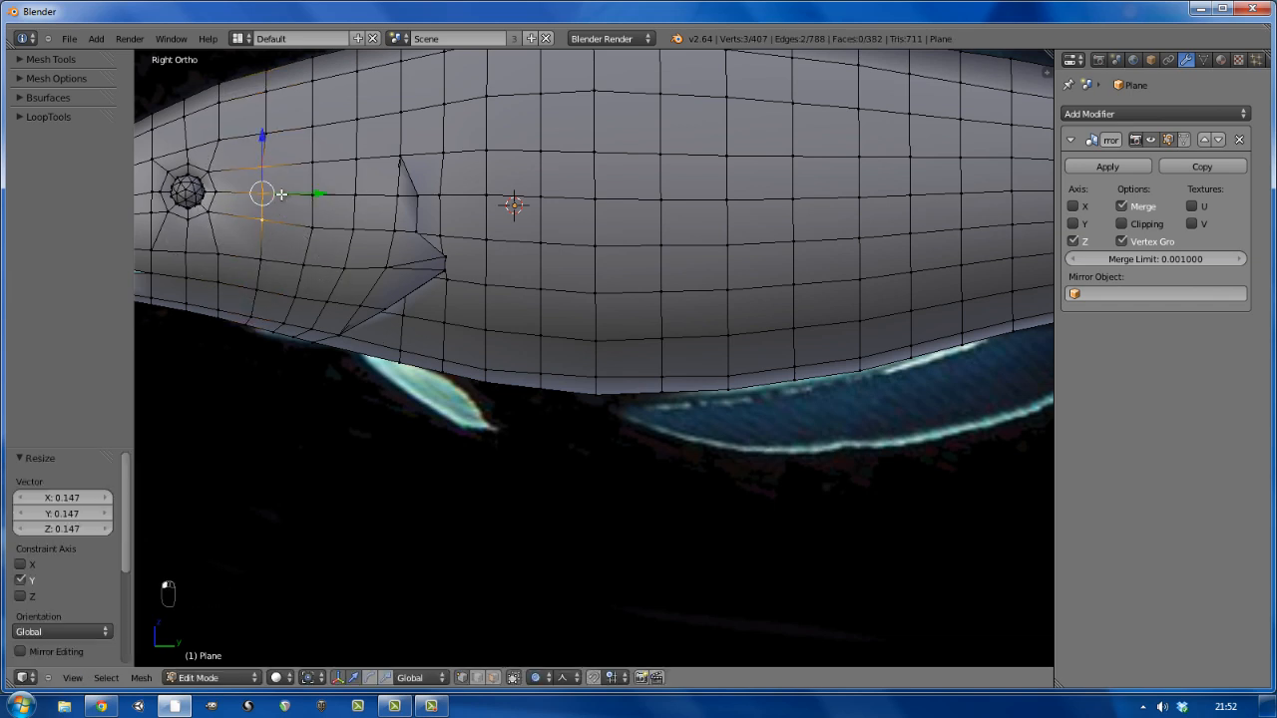
drag(299, 194, 303, 196)
key(a)
scroll(304, 196, down, 3)
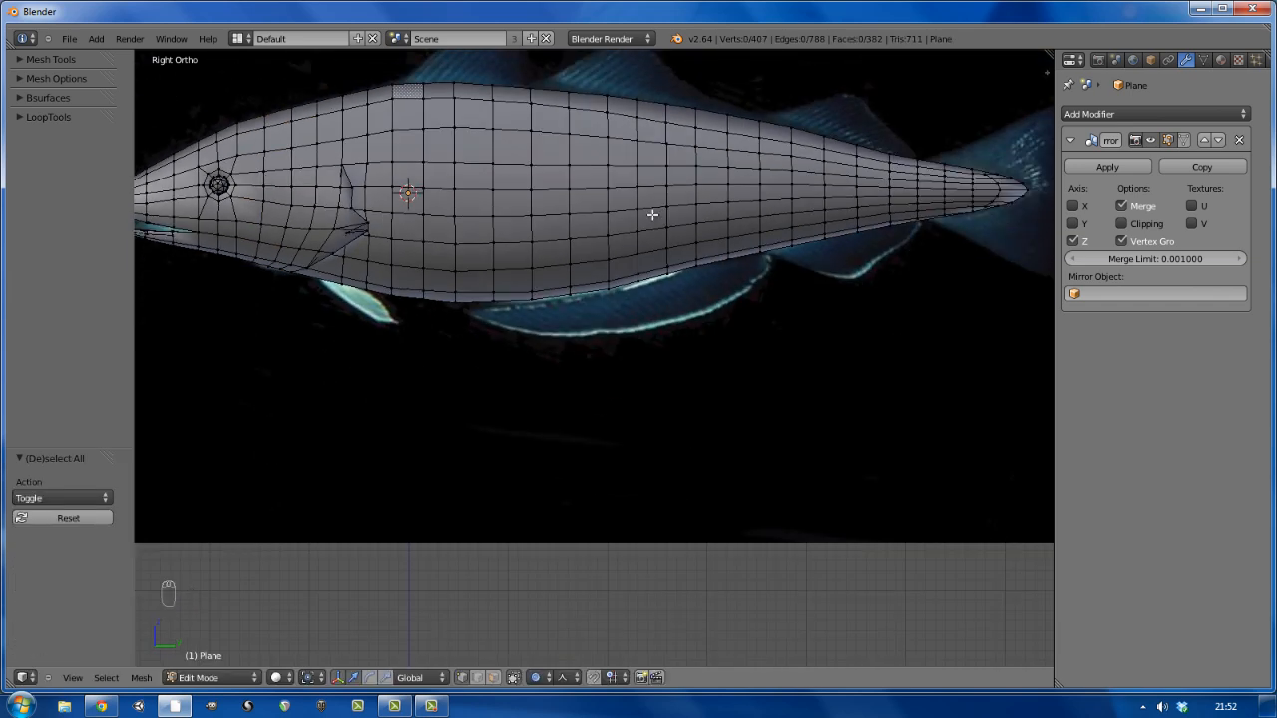
Check the shape in object mode, and scale the edge loop at the front of the first dorsal fin to 1.009 along Z
middle_drag(653, 214, 652, 240)
key(Tab)
key(KP_3)
key(Tab)
scroll(578, 146, up, 2)
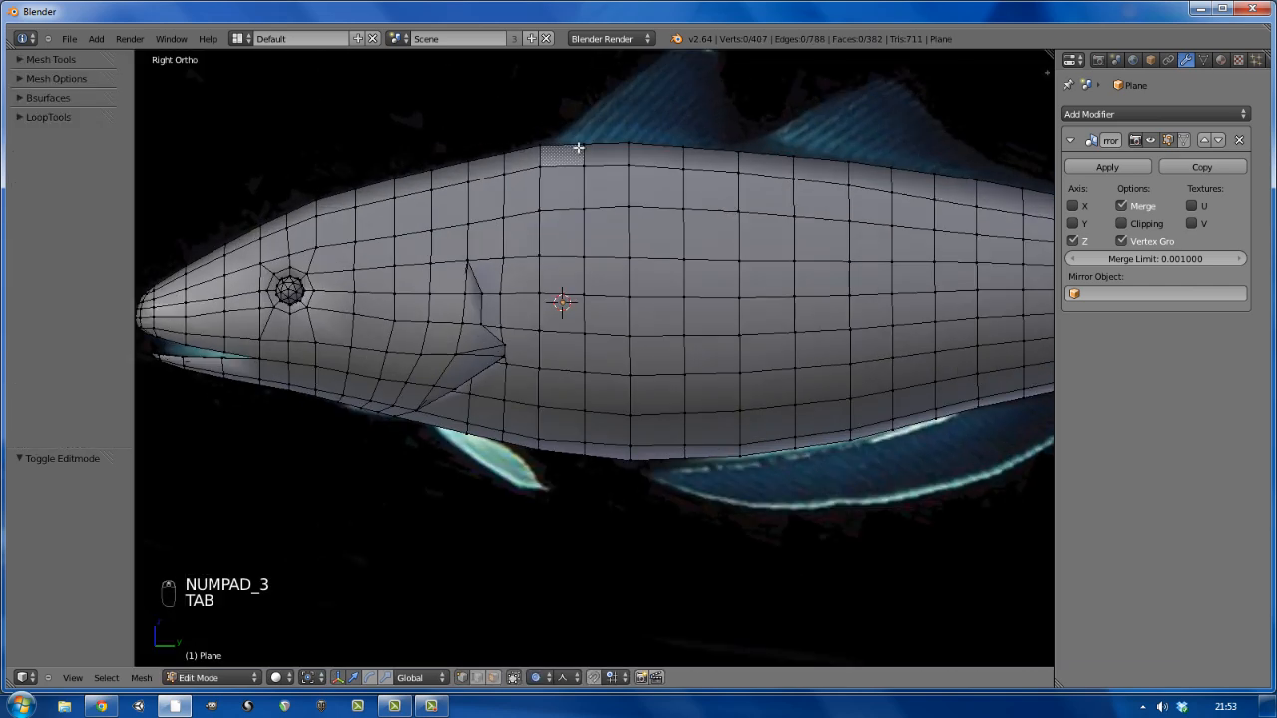
alt+right_click(585, 149)
key(s)
key(z)
click(651, 419)
Scale three more edge loops toward the tail slightly outward along Z, to about 1.005, rounding the body outline
alt+right_click(686, 321)
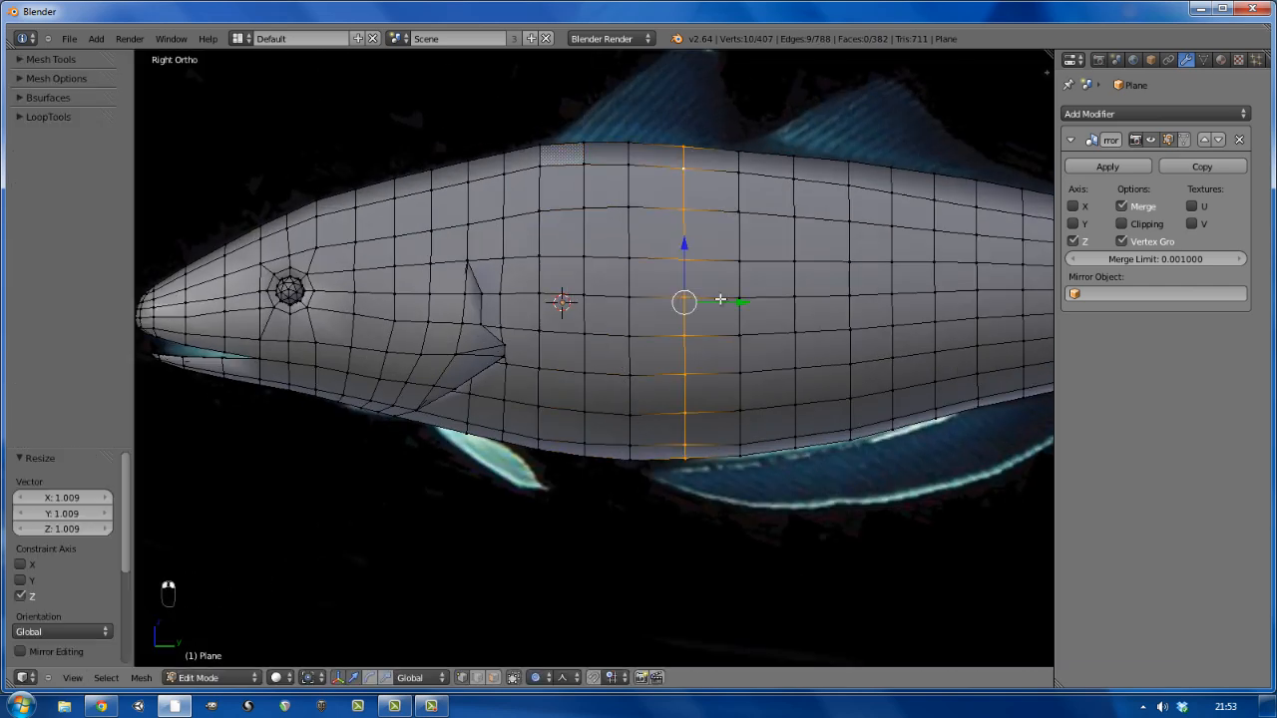
key(s)
key(z)
click(733, 318)
alt+right_click(747, 300)
key(s)
key(z)
click(786, 293)
alt+right_click(798, 255)
key(s)
key(z)
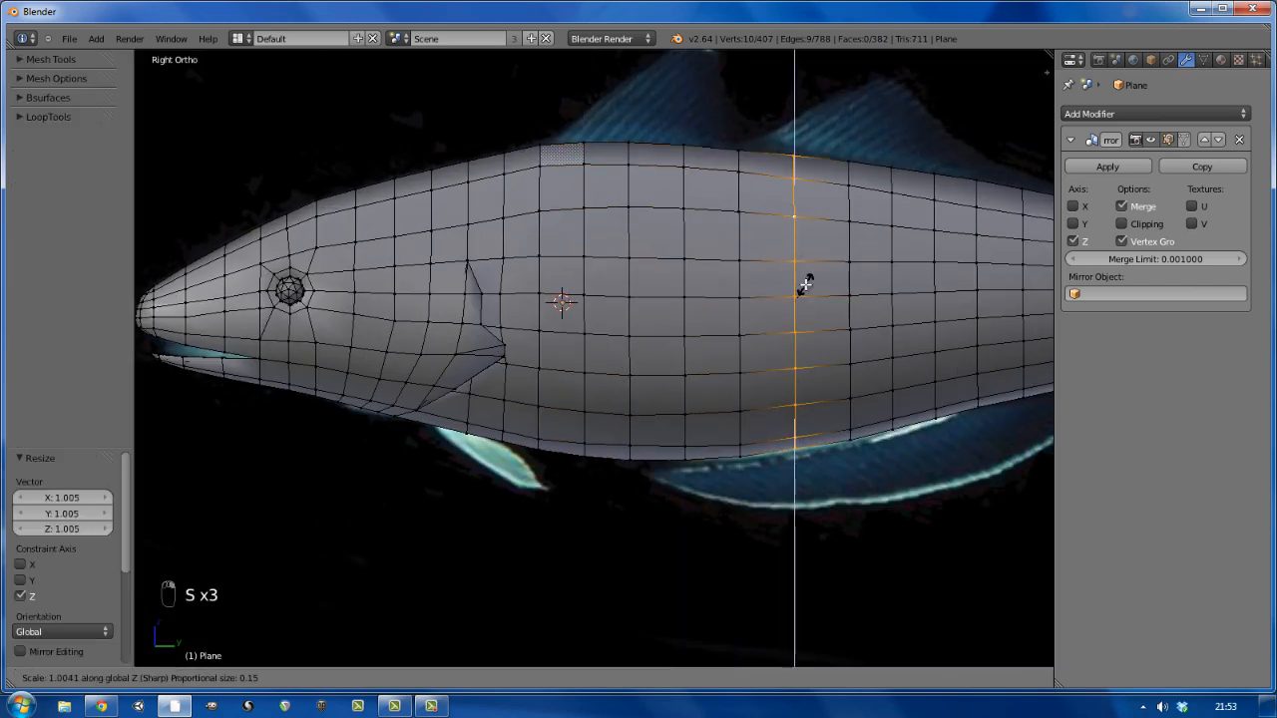
click(809, 287)
key(a)
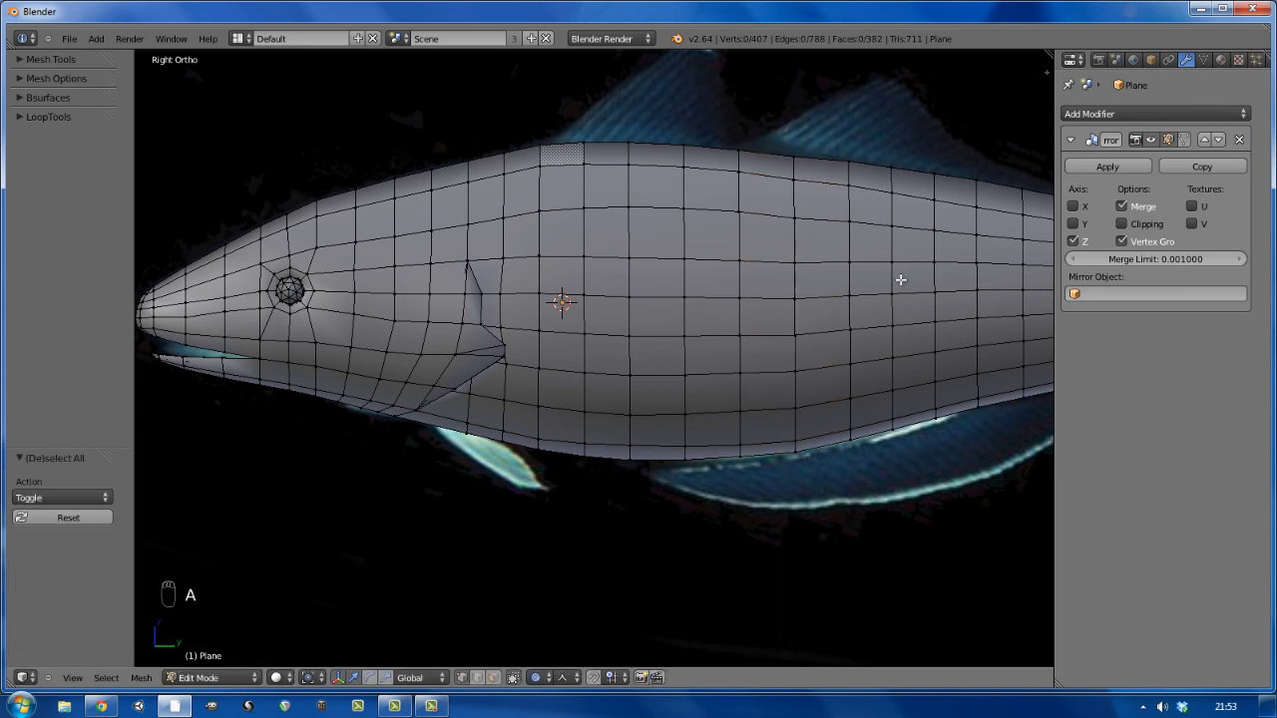
Select the edge loops farther along the rear body and adjust their height along Z to smooth the outline
shift+middle_drag(793, 184, 561, 183)
alt+right_click(619, 229)
key(s)
key(z)
click(730, 346)
drag(618, 247, 564, 237)
alt+right_click(567, 199)
click(565, 251)
key(a)
scroll(626, 250, down, 4)
scroll(750, 274, up, 2)
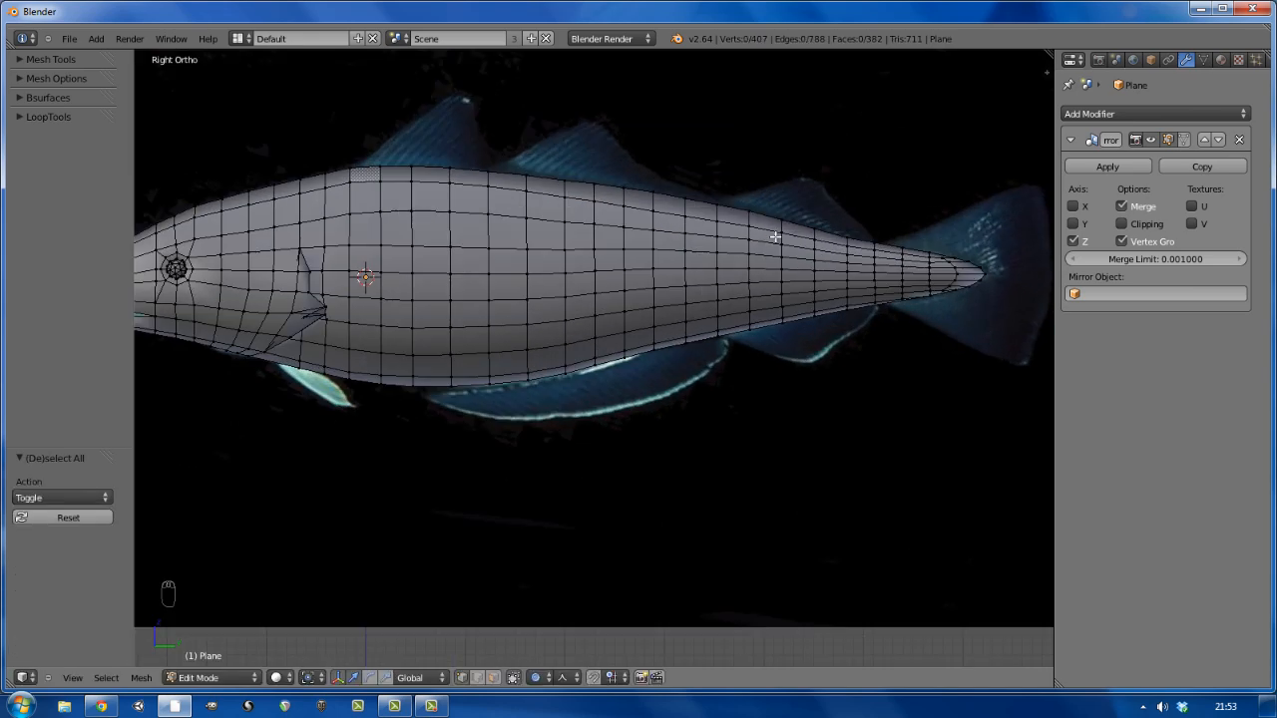
Try to smooth the vertices along the fish's whole outline
key(a)
key(a)
scroll(227, 211, up, 3)
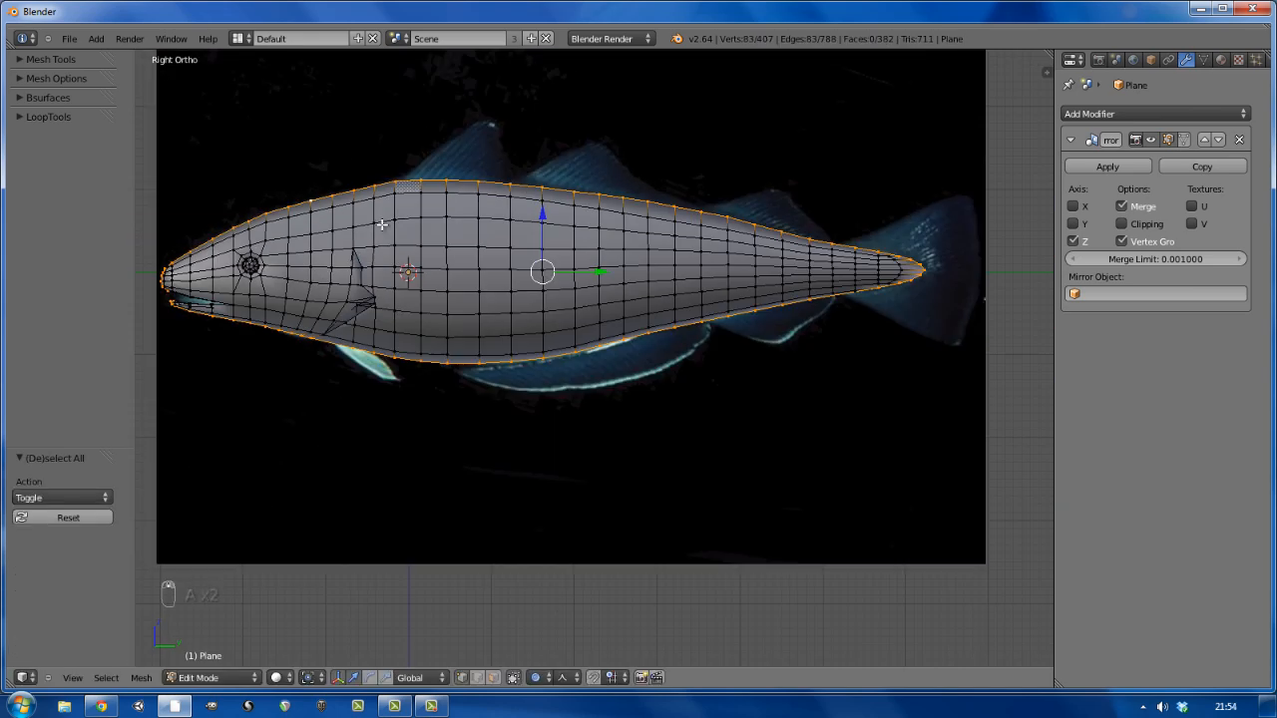
key(w)
mouse_move(383, 225)
click(309, 375)
scroll(405, 265, up, 4)
middle_drag(309, 374, 339, 274)
key(ctrl+z)
key(ctrl+shift+z)
key(a)
scroll(406, 266, down, 4)
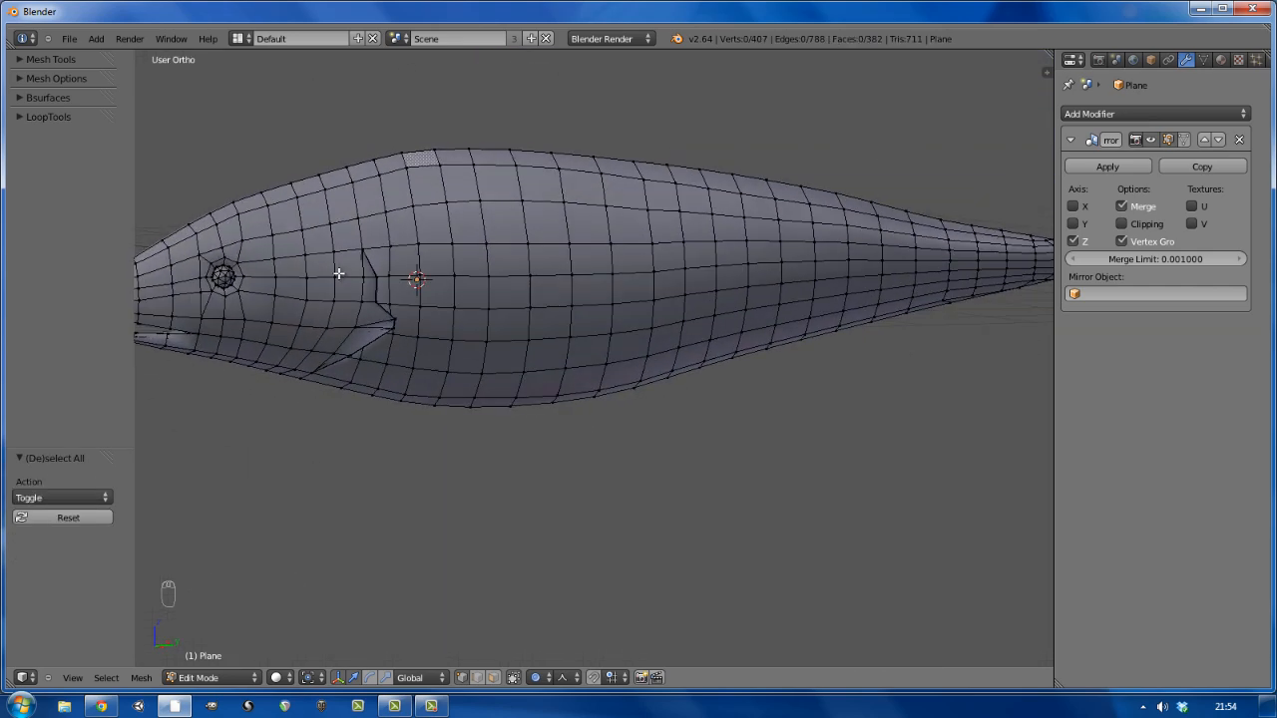
key(ctrl+z)
key(ctrl+z)
Scale the vertical edge loop at the gill cover's tip to 1.006 along Z in side view
key(Tab)
scroll(347, 181, up, 1)
key(KP_3)
key(z)
key(z)
key(Tab)
alt+right_click(445, 149)
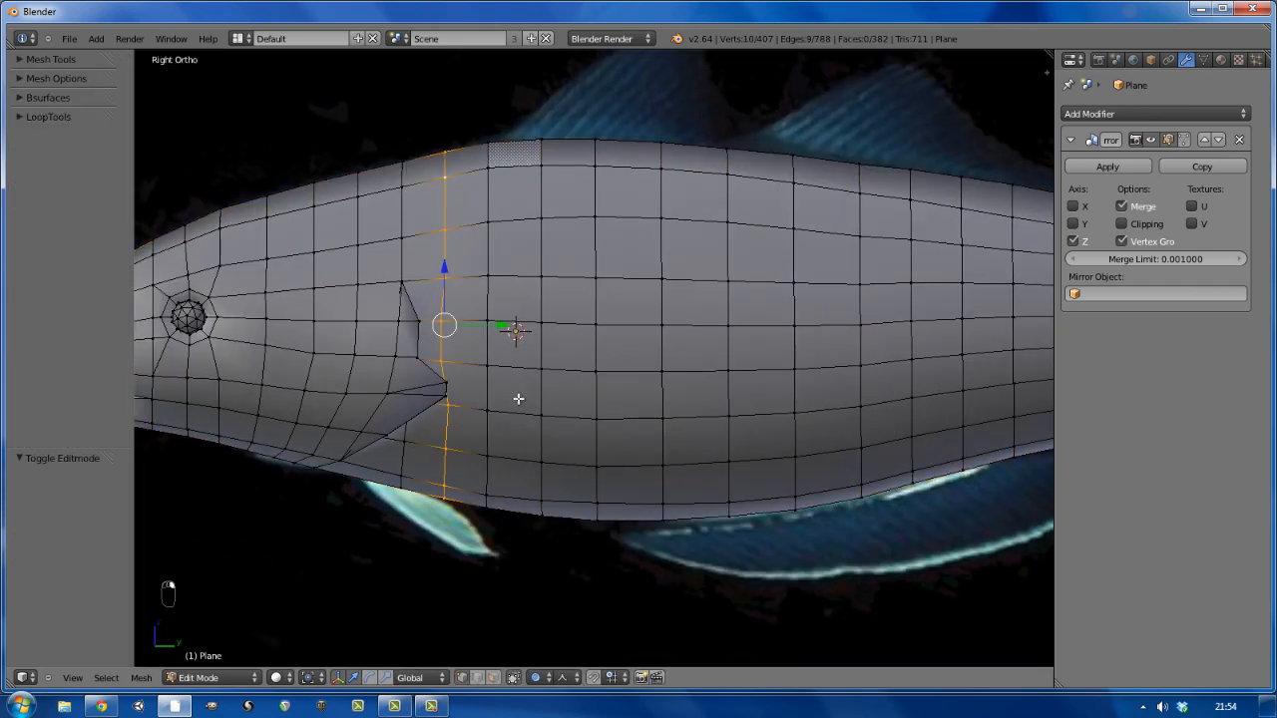
key(s)
key(z)
click(522, 397)
Raise the back-edge vertex just ahead of the gill cover slightly, using proportional editing with a small influence radius
right_click(400, 163)
key(o)
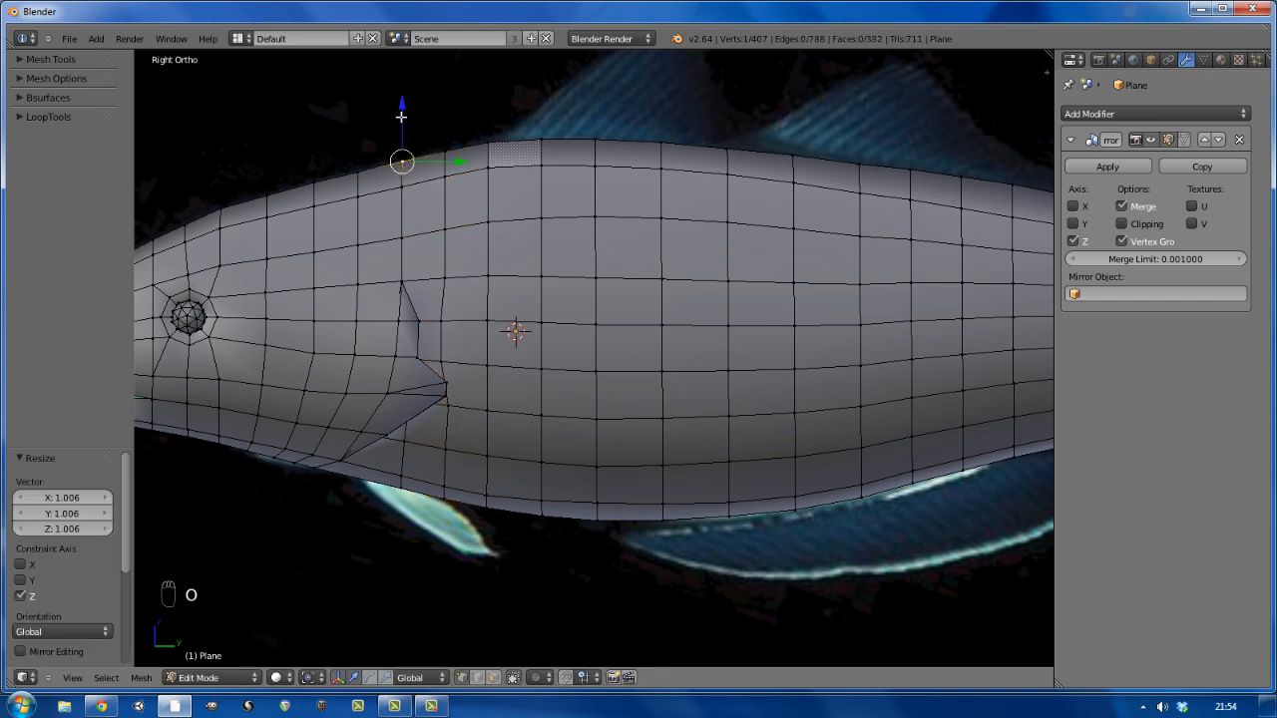
right_click(361, 176)
key(g)
right_click(410, 274)
key(o)
key(g)
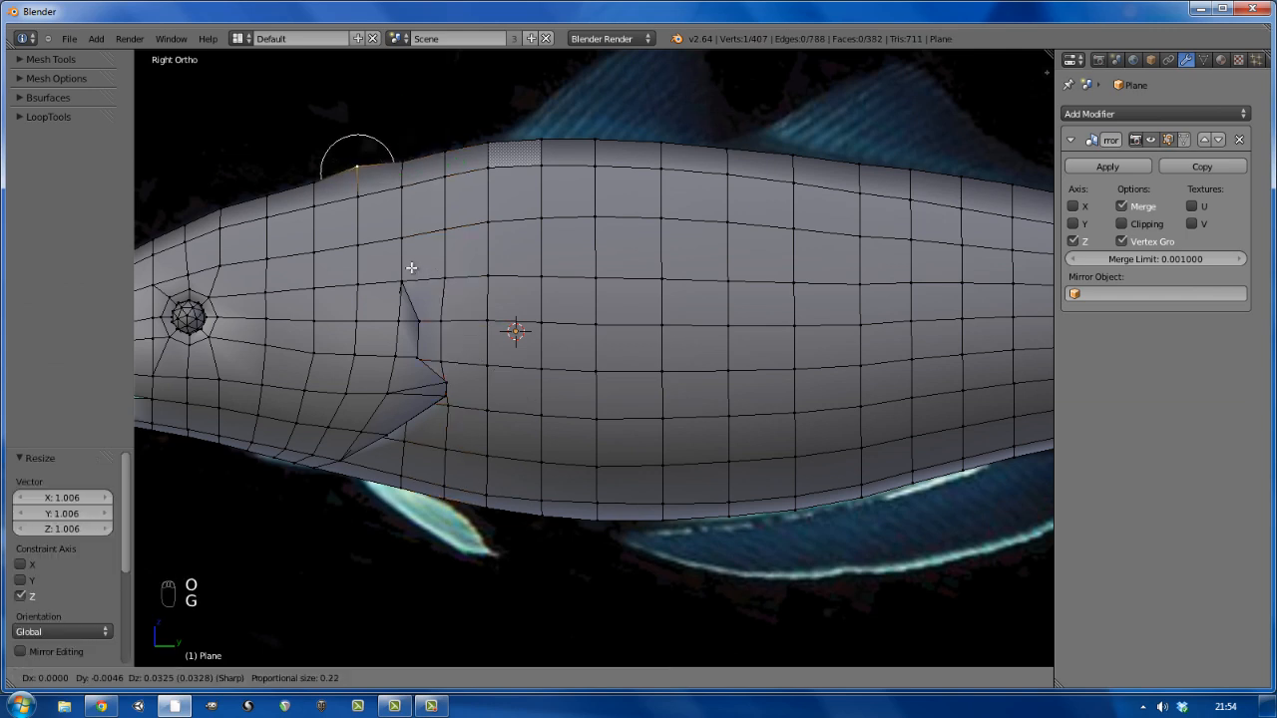
scroll(411, 268, down, 18)
scroll(411, 268, up, 3)
click(409, 266)
Nudge the back-edge vertex above the gill cover about 0.009 up and forward, and raise the one behind it slightly
right_click(404, 160)
key(g)
click(411, 153)
right_click(444, 150)
key(g)
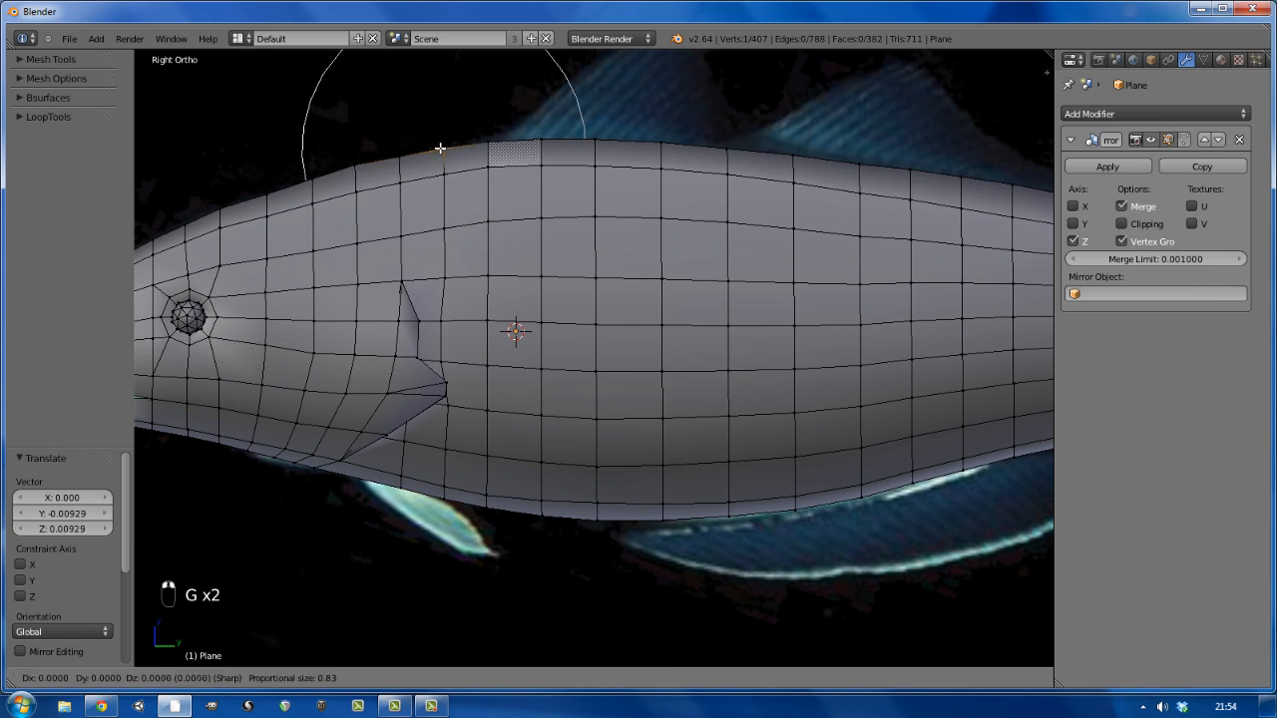
click(442, 145)
Move the two outline vertices on the nape behind the eye slightly upward, and clear the selection
right_click(311, 180)
key(g)
click(305, 176)
right_click(266, 194)
key(g)
click(269, 189)
key(a)
scroll(341, 225, down, 4)
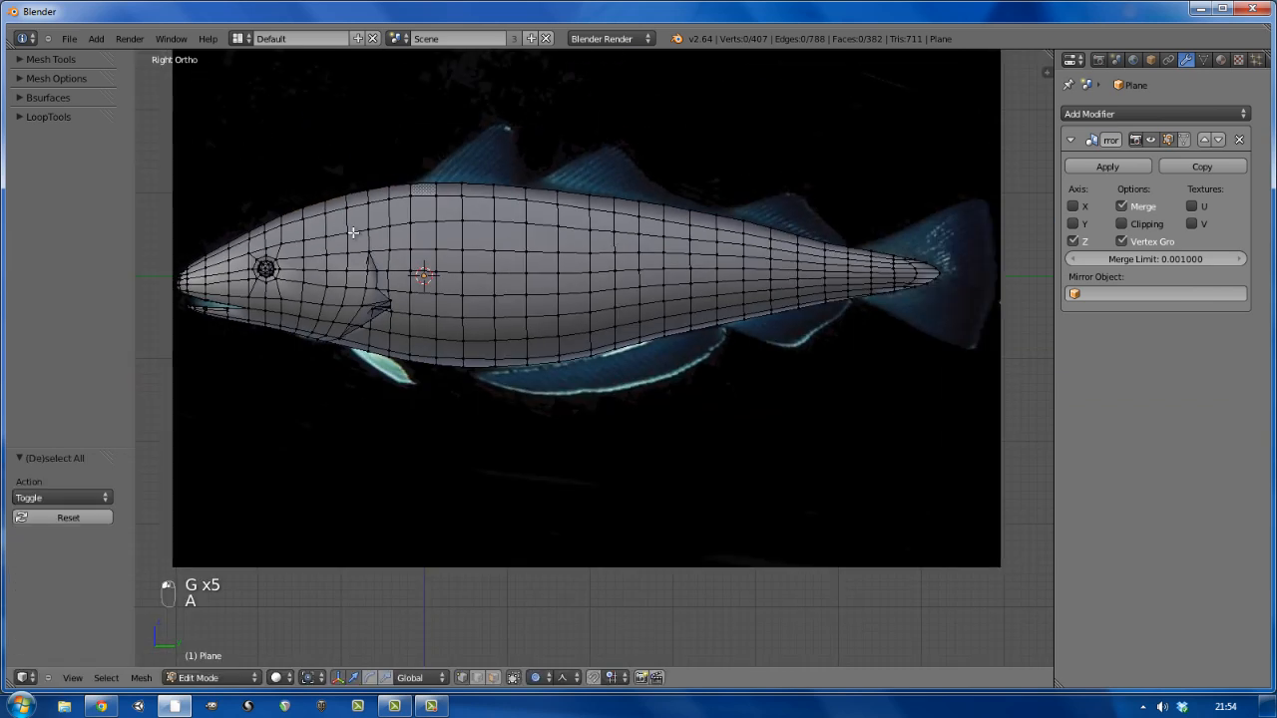